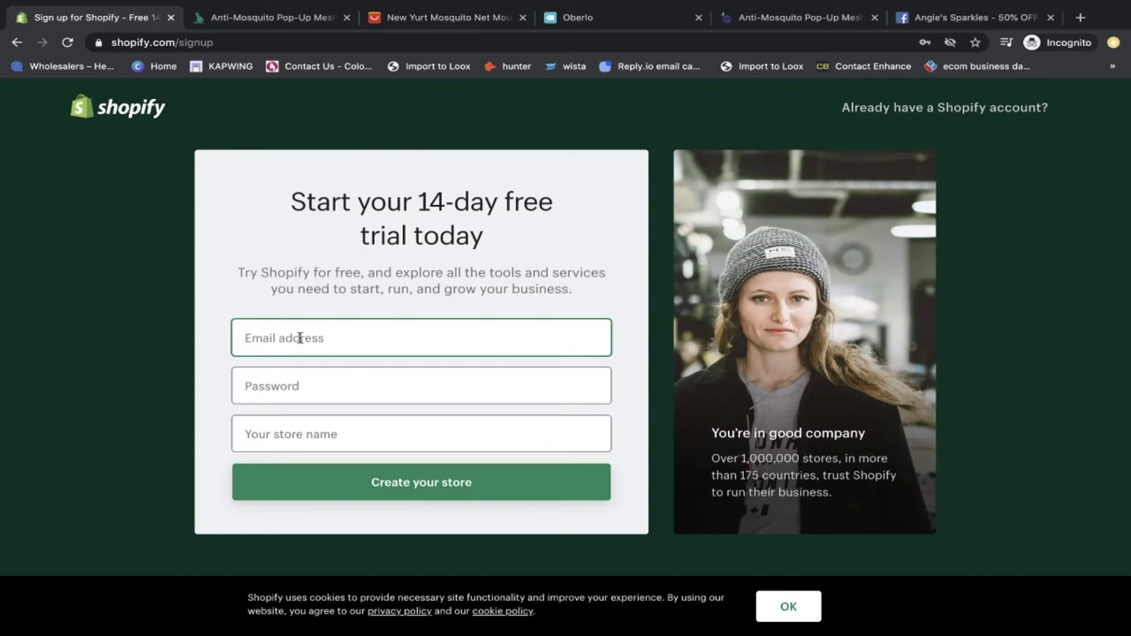
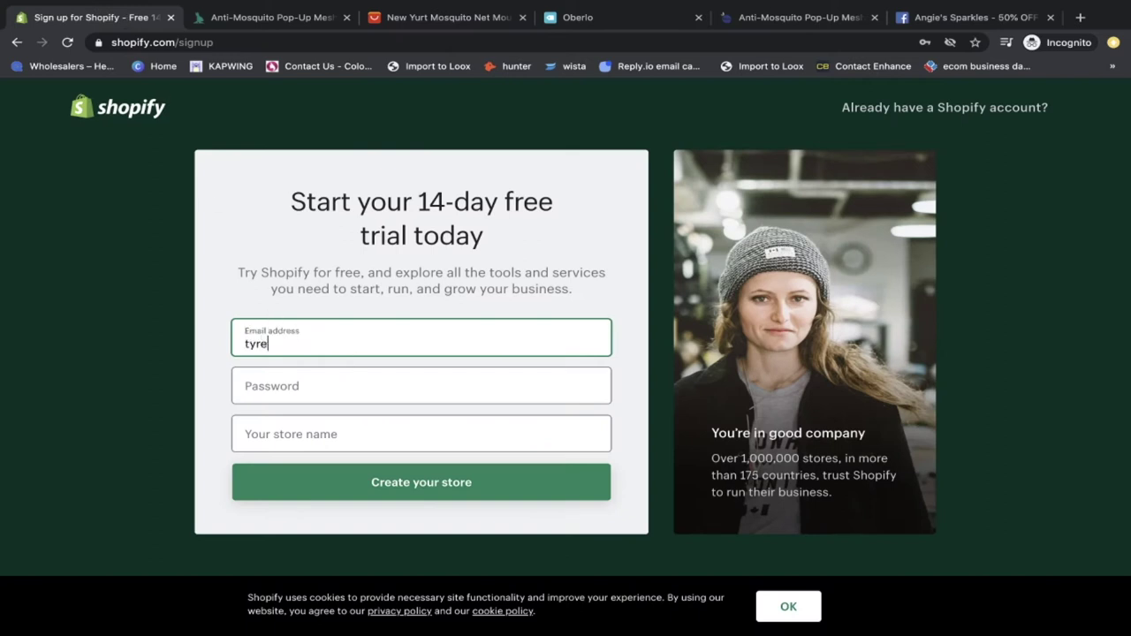
Step: Enter the account email on the signup form, erasing and retyping it after typos
key(BackSpace)
key(BackSpace)
key(BackSpace)
key(BackSpace)
key(BackSpace)
key(BackSpace)
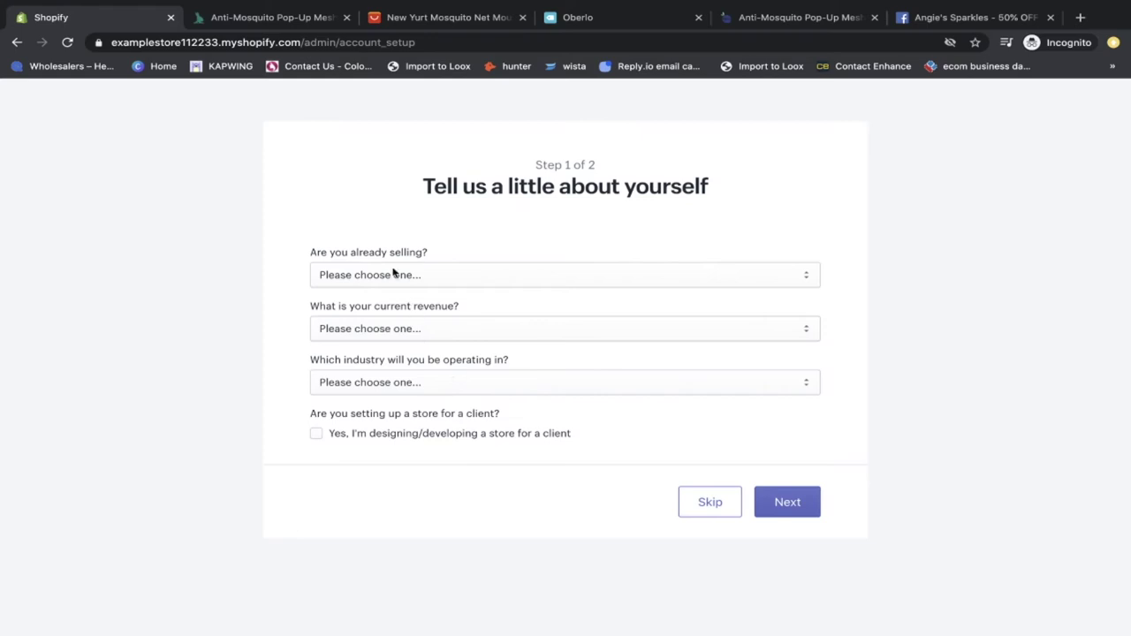
Step: Answer that no products are sold yet and that you're still brainstorming what to sell
click(386, 278)
click(386, 300)
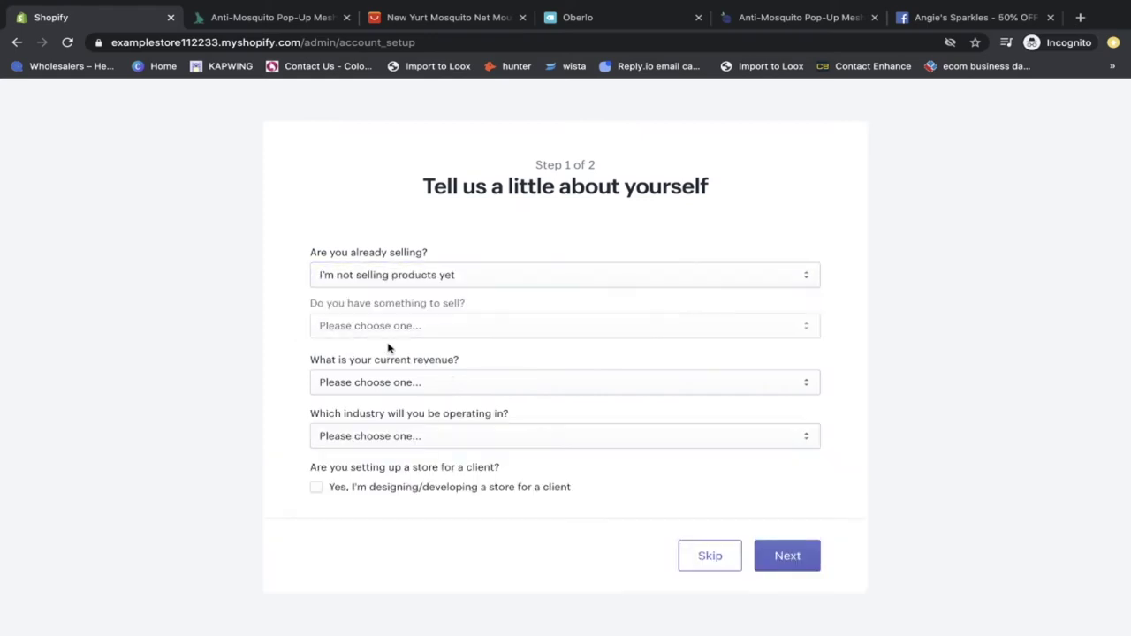
click(389, 328)
click(388, 354)
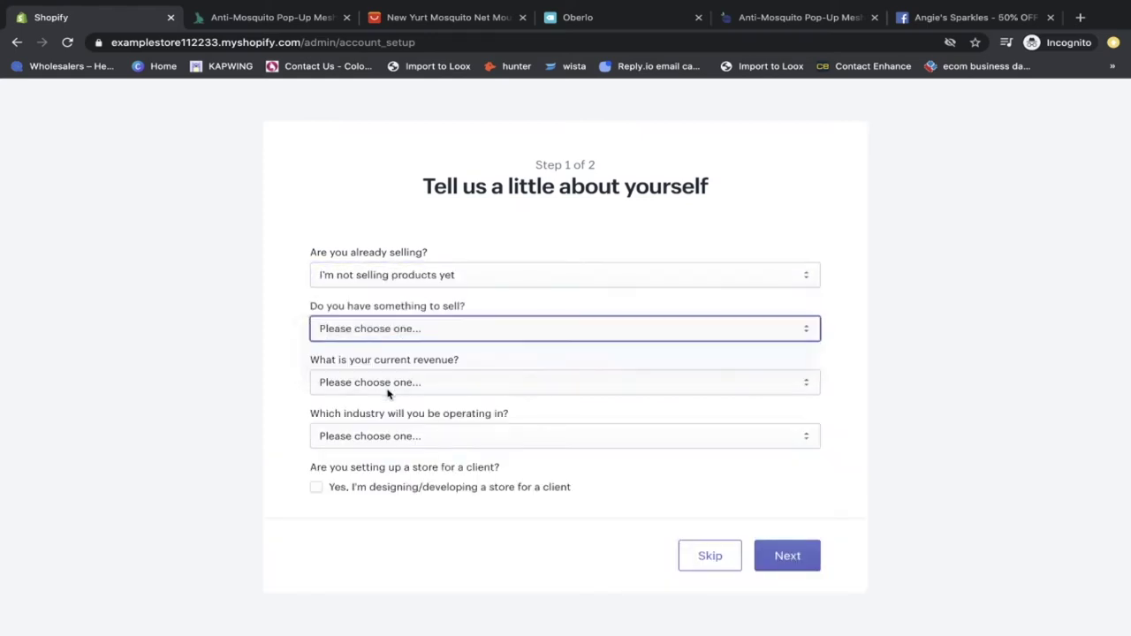
Step: Set revenue to £5,000–£50,000 GBP and industry to Beauty, then continue to the next step
click(386, 382)
click(402, 424)
click(403, 435)
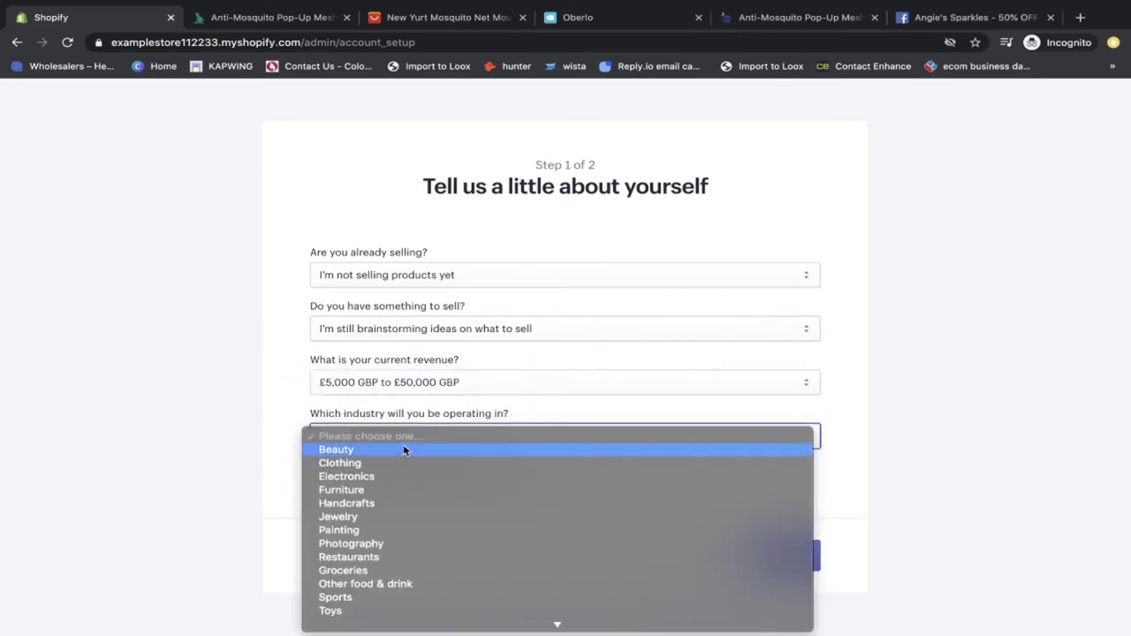
click(403, 447)
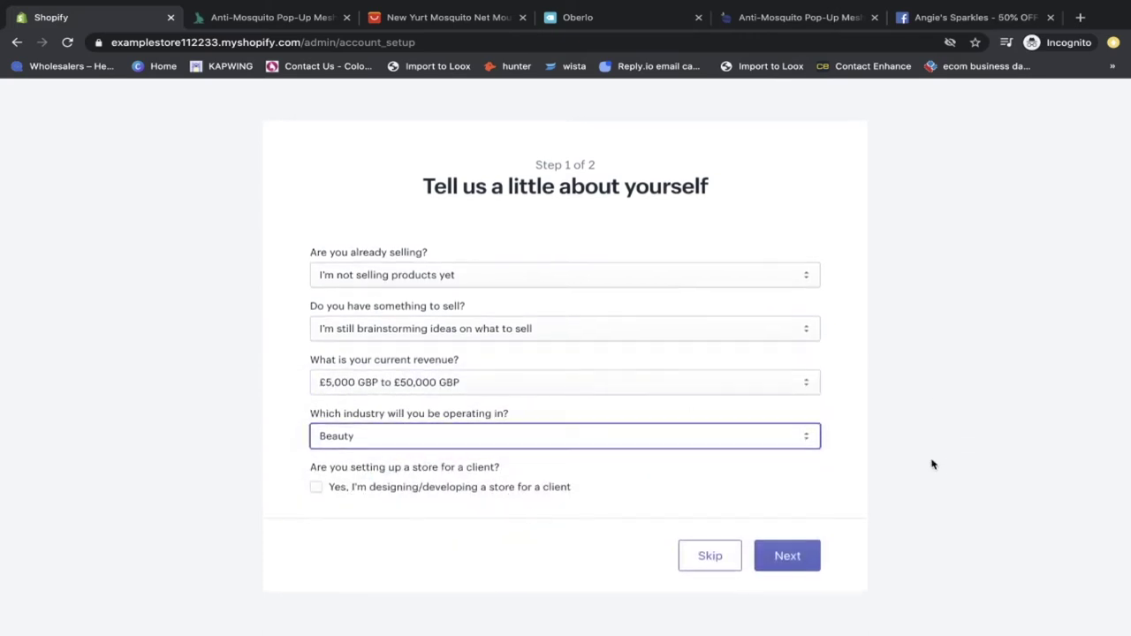
click(785, 555)
scroll(663, 530, down, 3)
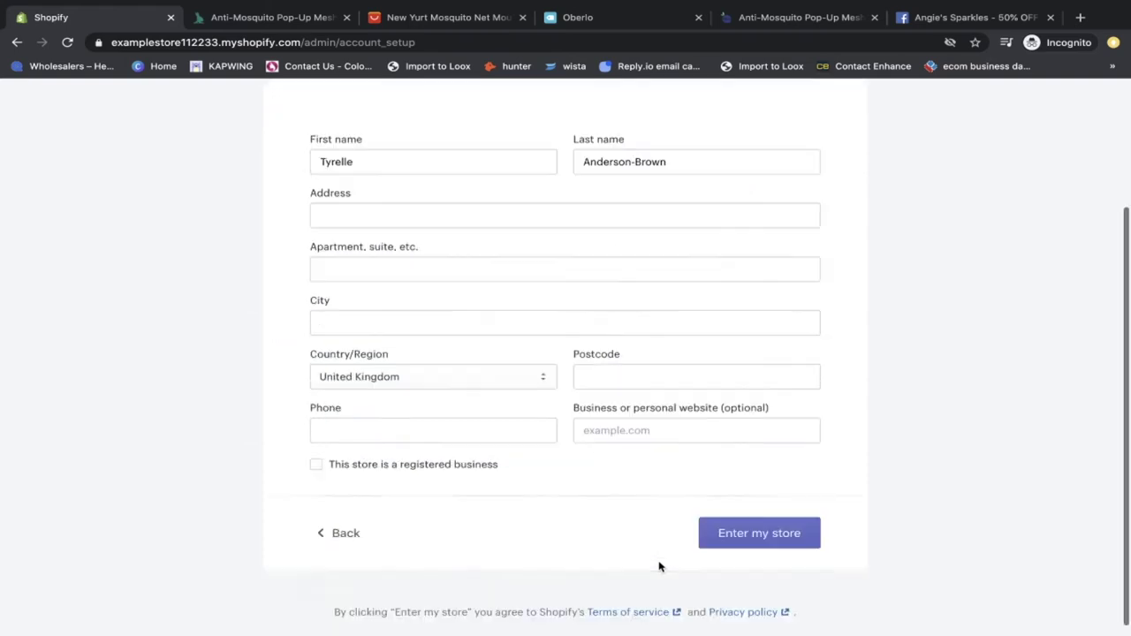
scroll(671, 497, up, 2)
scroll(671, 497, up, 1)
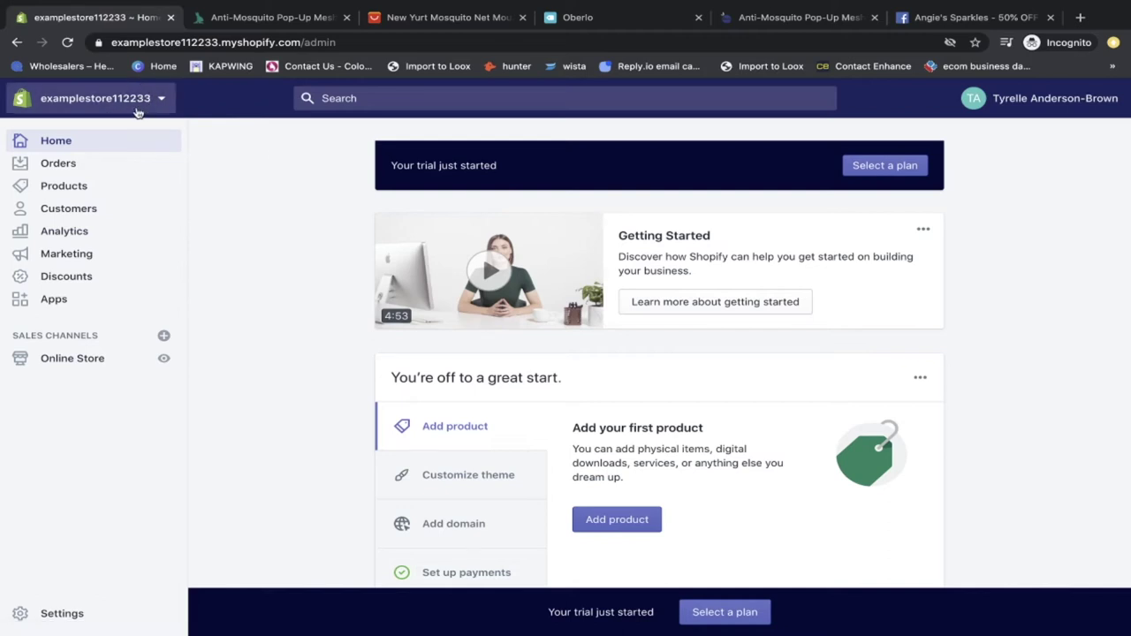
Step: Start the store's first product, then move the Oberlo tab beside the store tab
scroll(258, 295, down, 3)
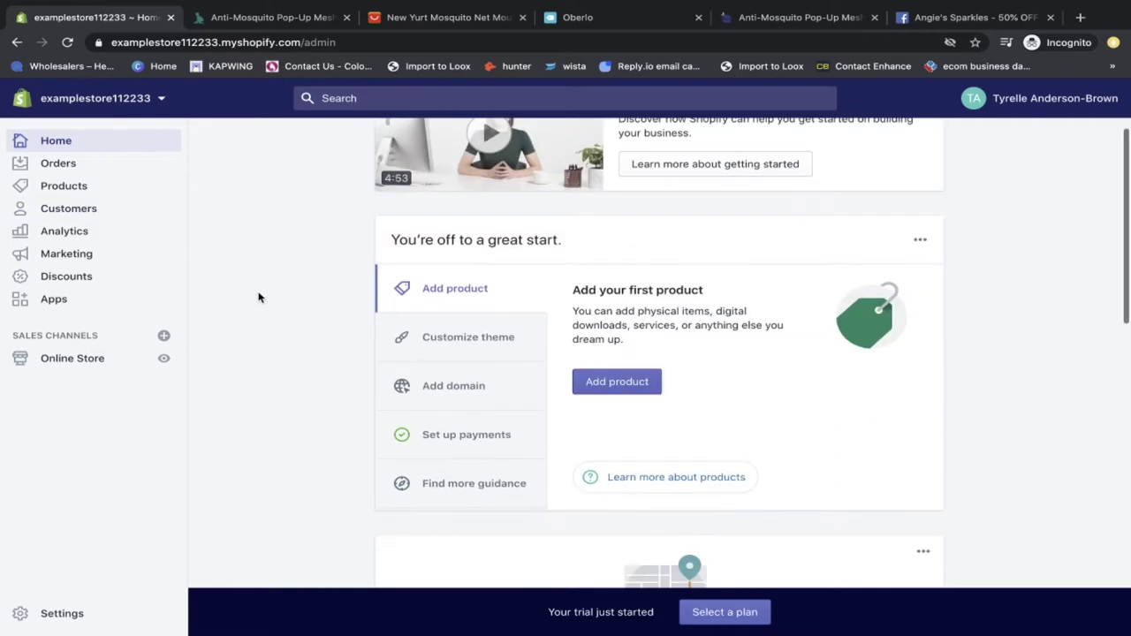
click(647, 382)
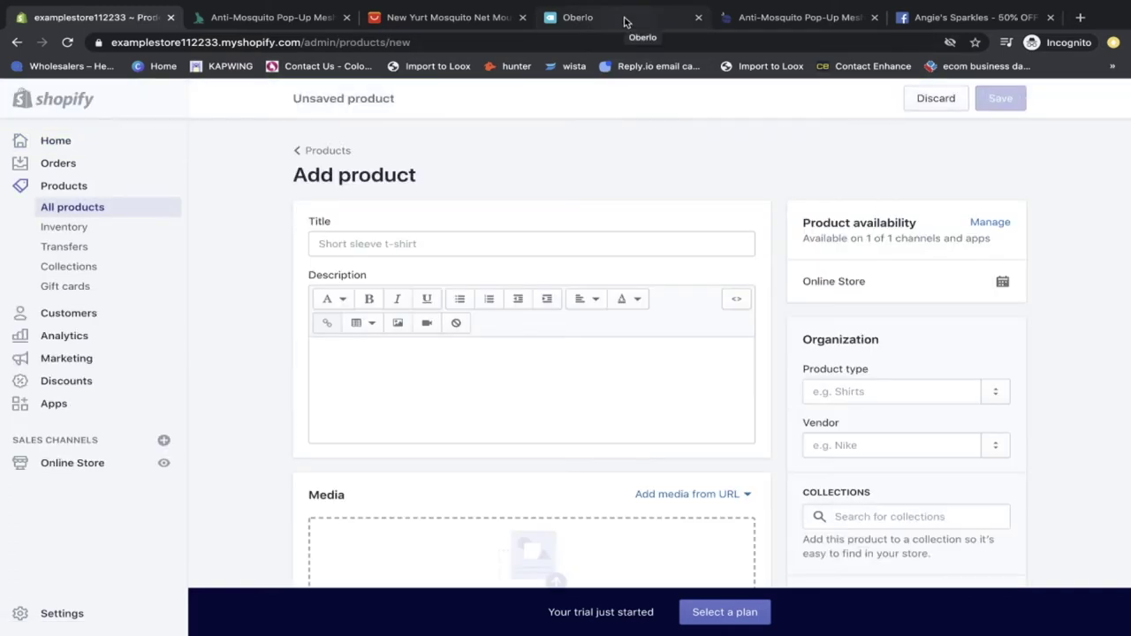
drag(624, 22, 298, 19)
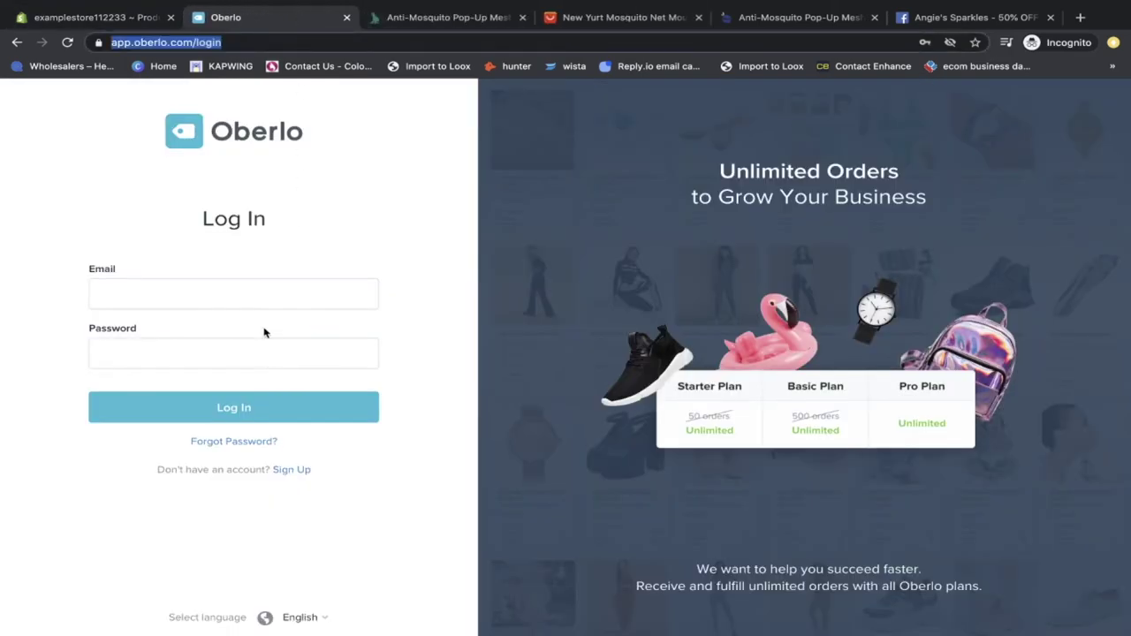
Step: Begin Oberlo's free account sign-up and start entering the account email
click(300, 471)
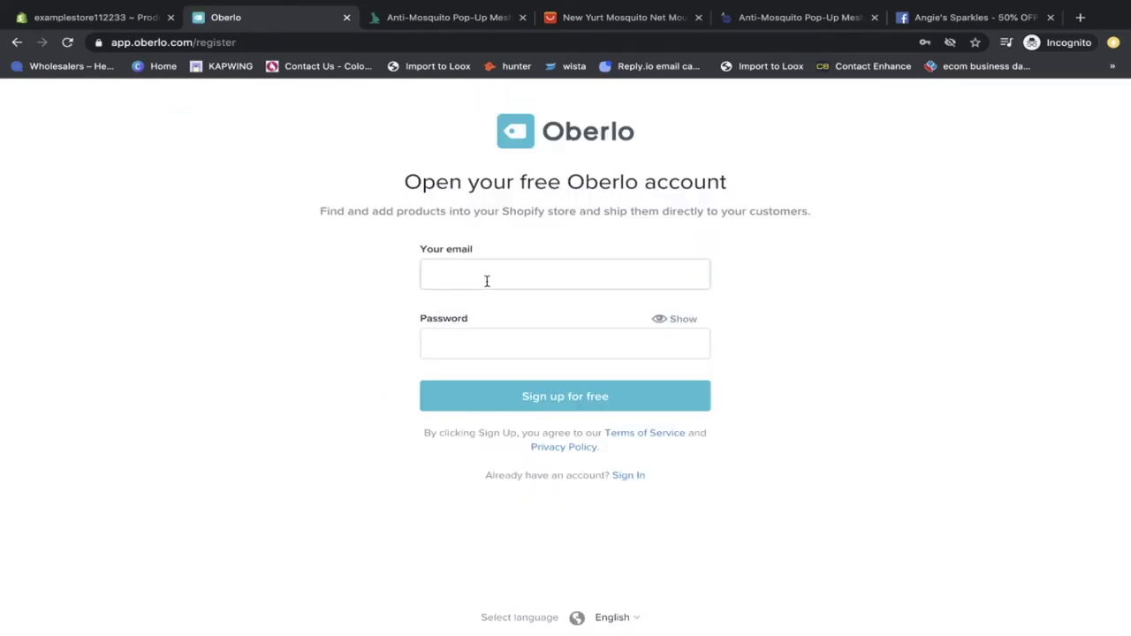
click(489, 279)
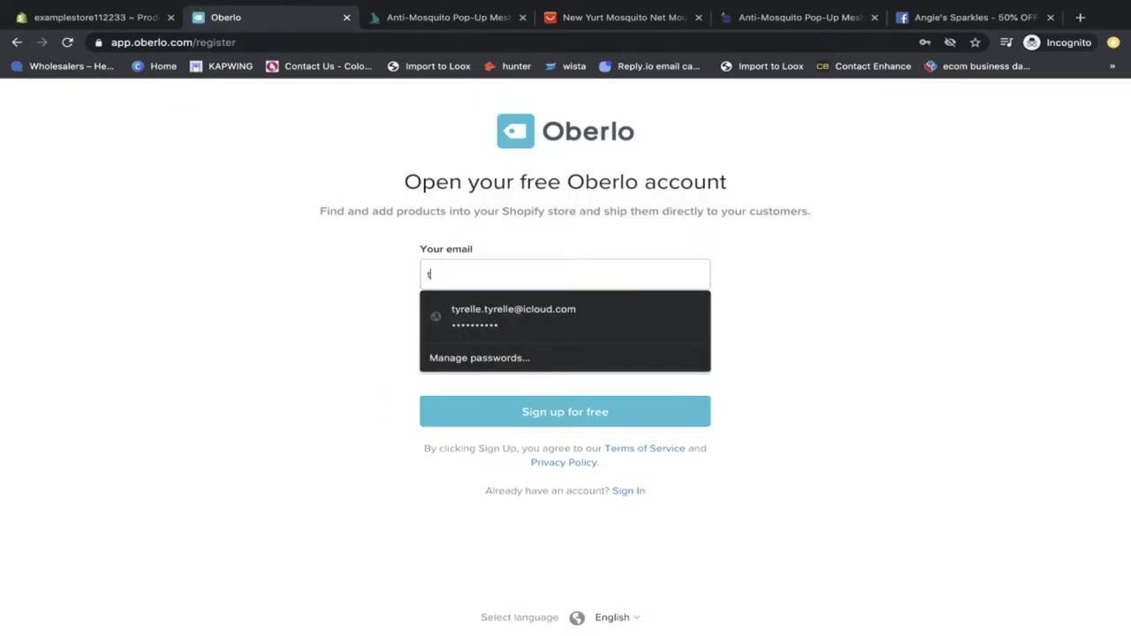
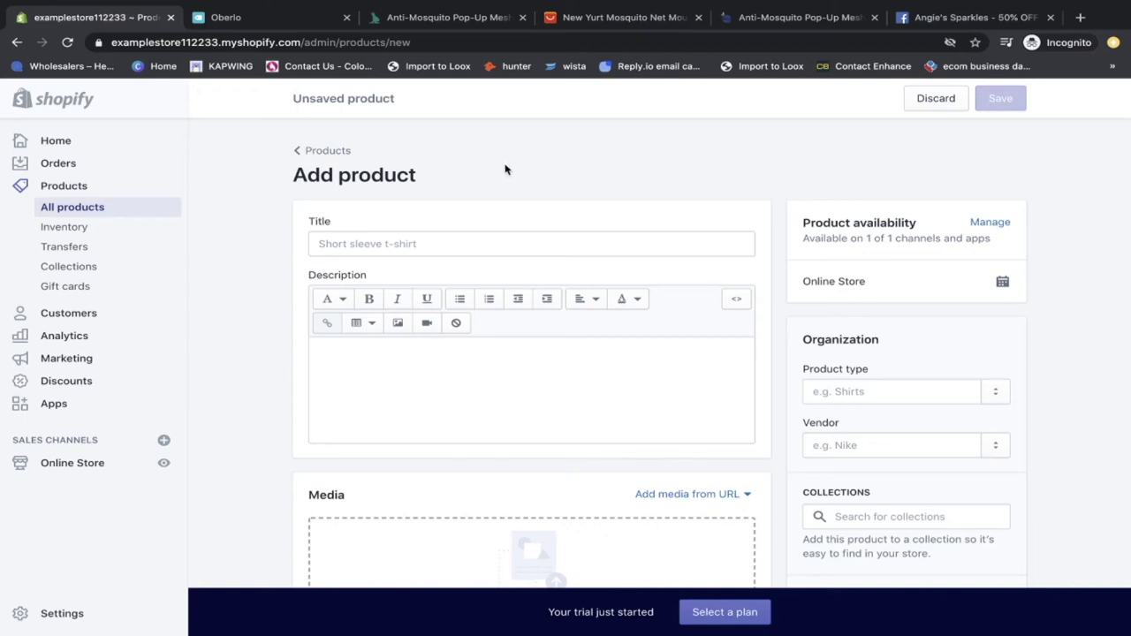
Step: Find the Oberlo – Dropshipping App listing in Apps, closing two unneeded pages
click(75, 405)
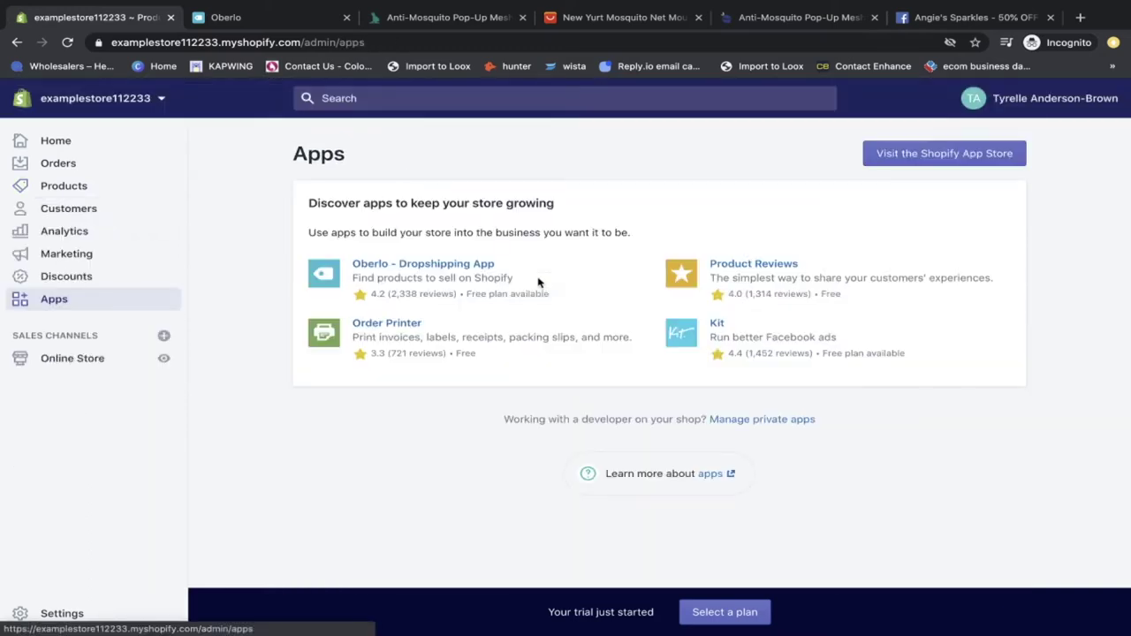
click(434, 273)
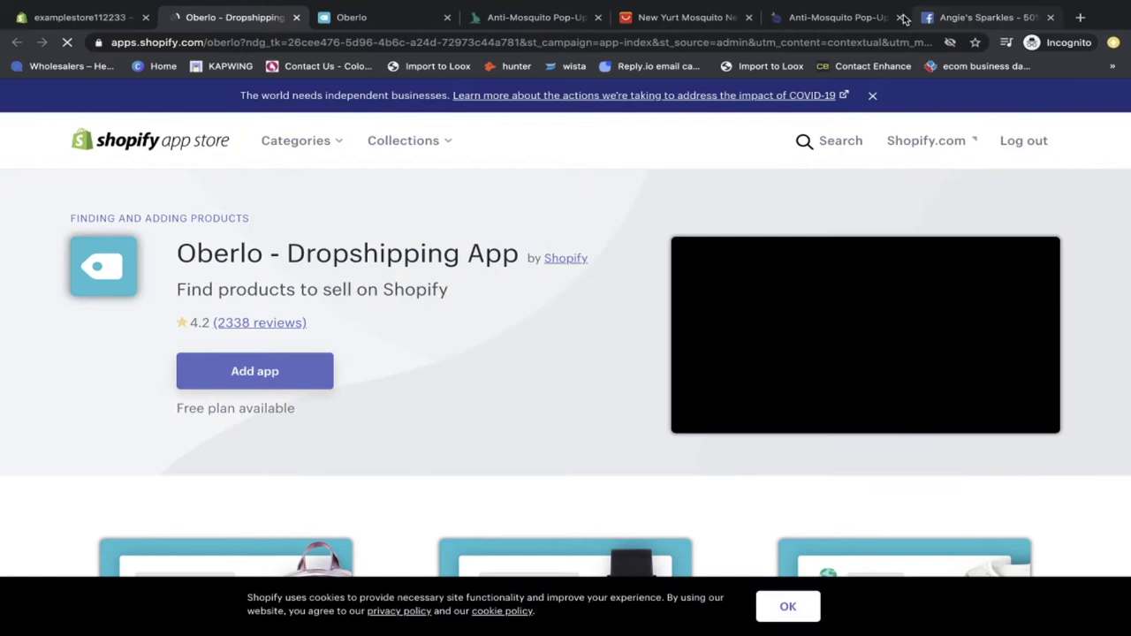
click(900, 18)
click(899, 18)
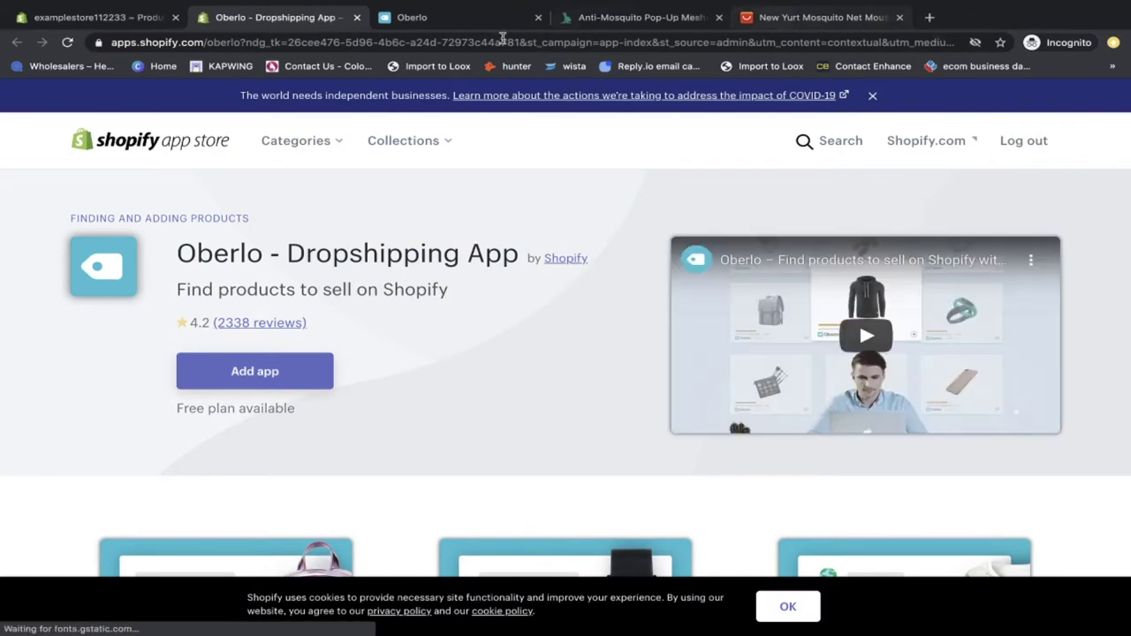
drag(684, 17, 826, 17)
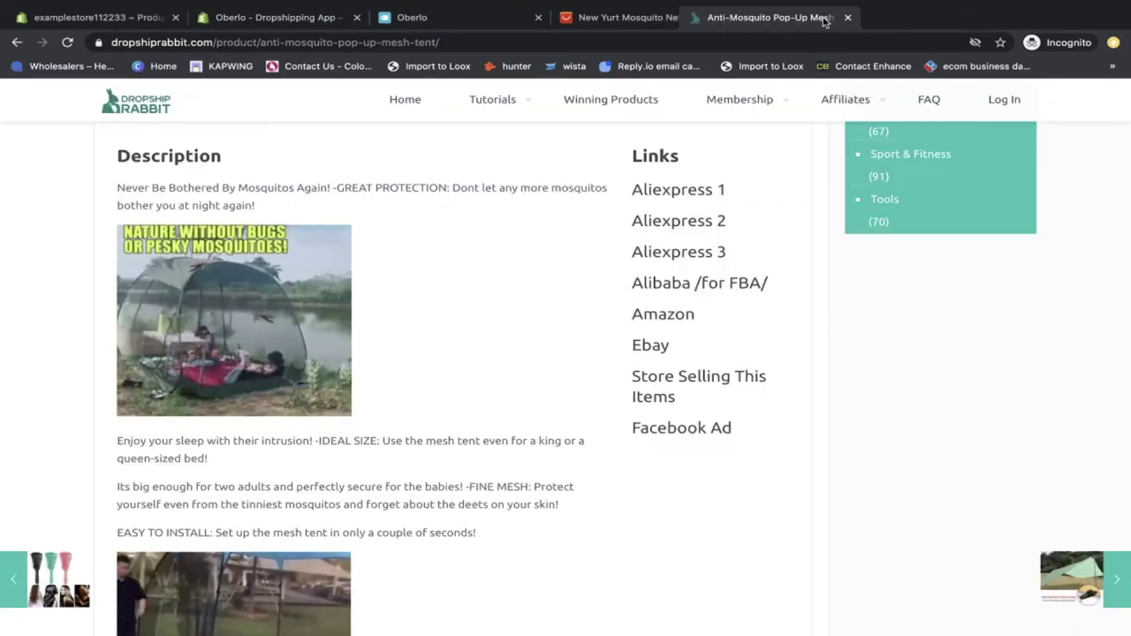
scroll(391, 333, down, 2)
scroll(392, 333, up, 2)
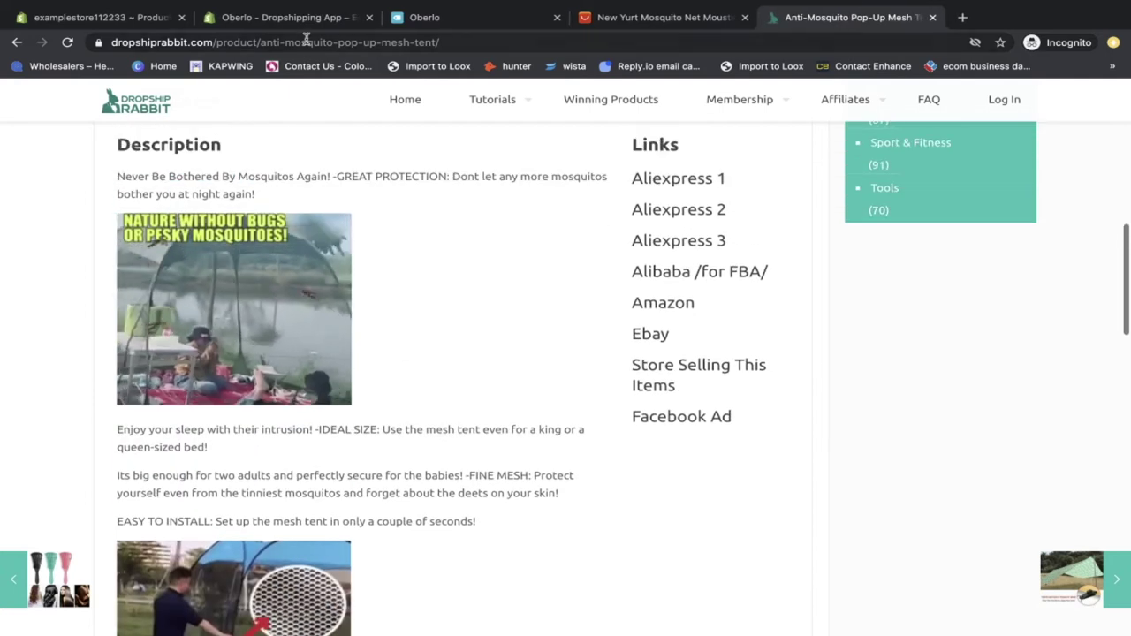
Step: Add Oberlo to the store and approve its requested permissions to install it
click(283, 17)
click(326, 376)
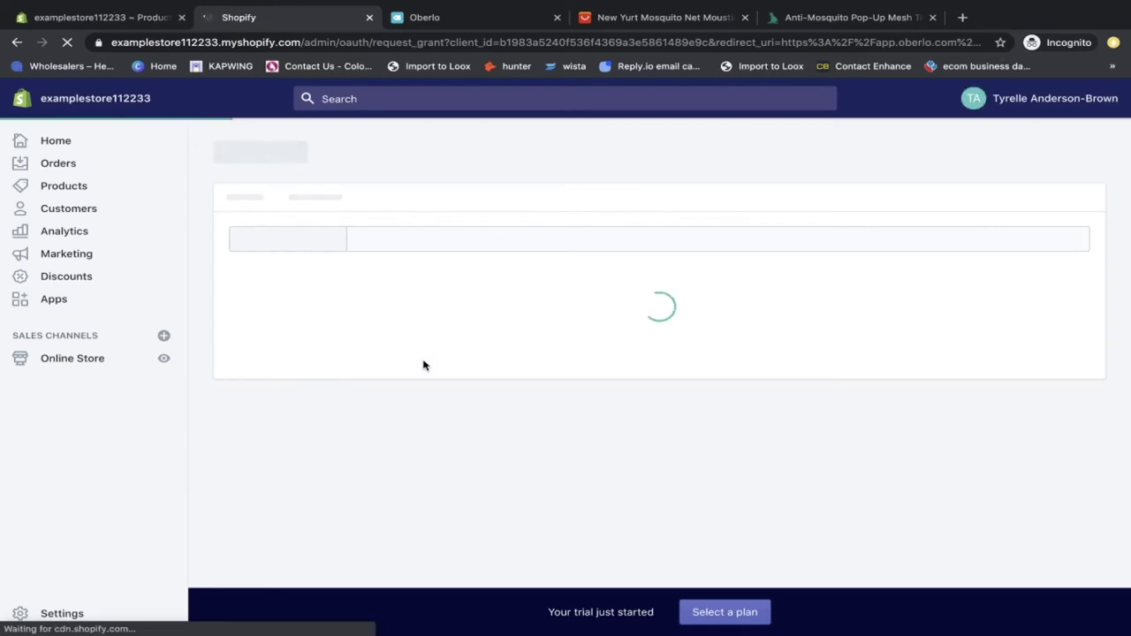
scroll(680, 300, down, 4)
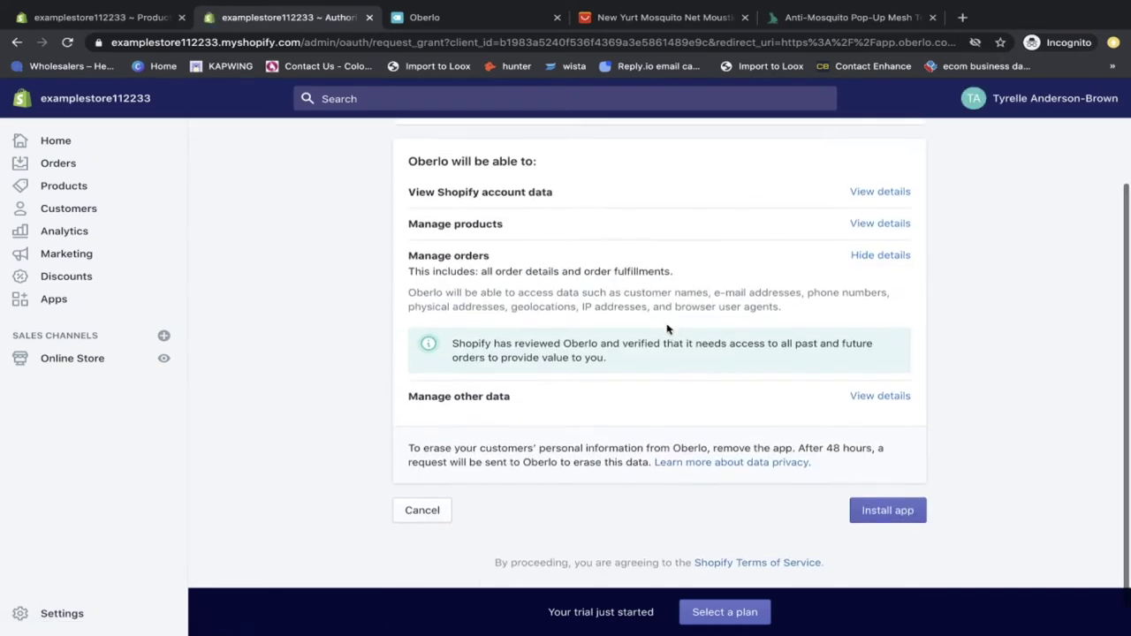
click(885, 475)
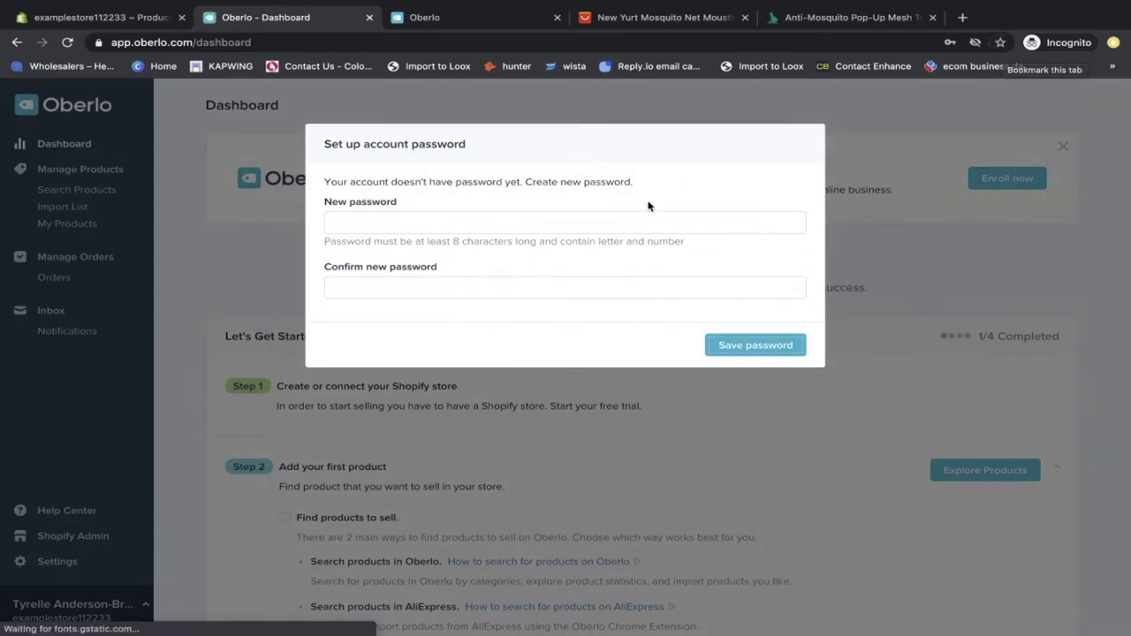
Step: Put the cursor in Oberlo's New password field
click(573, 231)
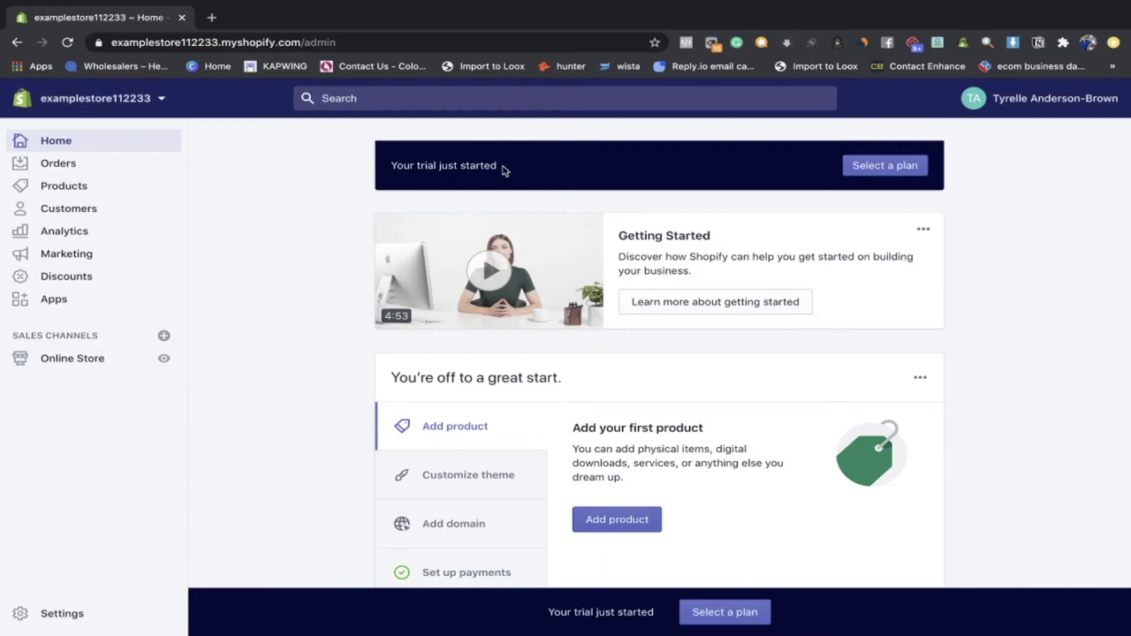
Step: Scroll the Shopify admin home to view the 'You're off to a great start' checklist
scroll(456, 442, down, 3)
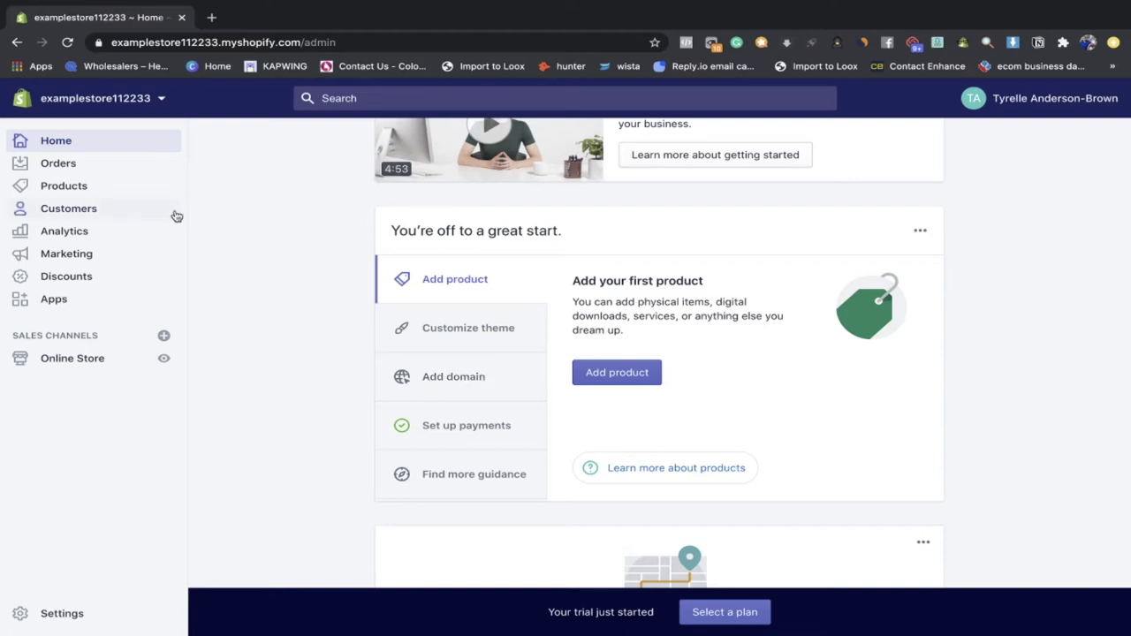
Step: Go to Dropship Rabbit's Healt & Beauty category in a new tab
click(212, 17)
text(dropshiprabbit.com/category/healt-beauty/)
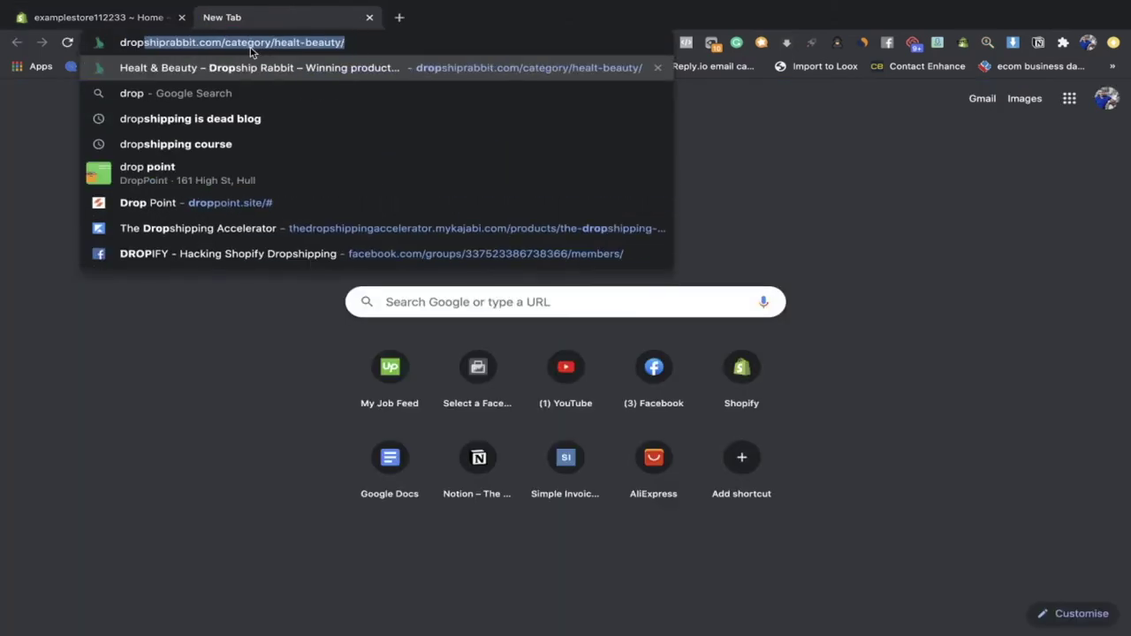
key(Return)
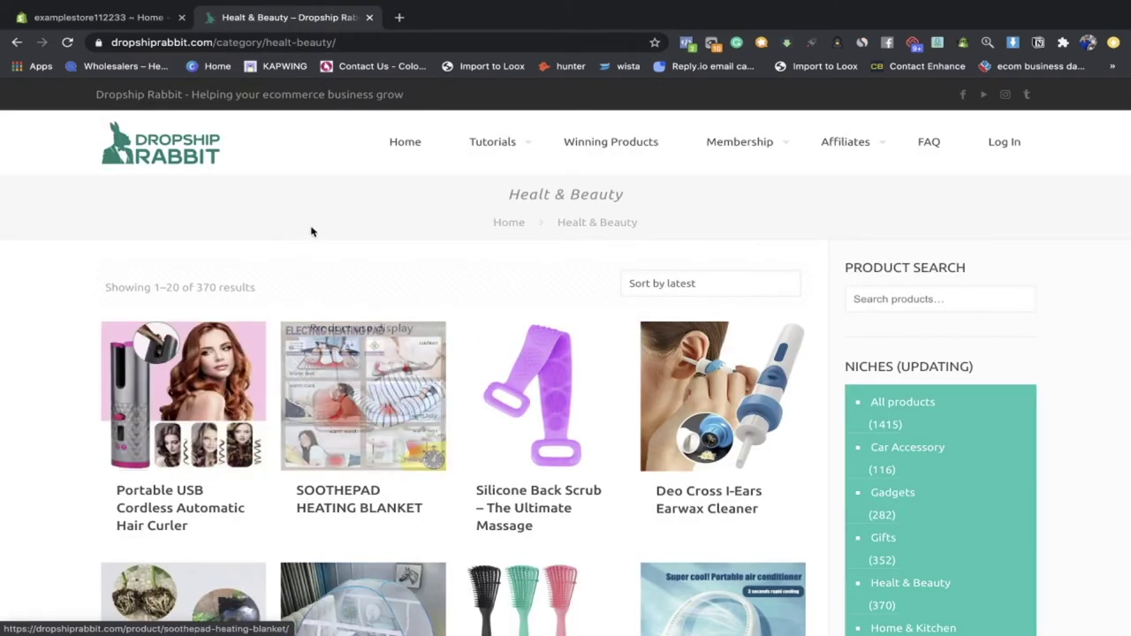
click(202, 42)
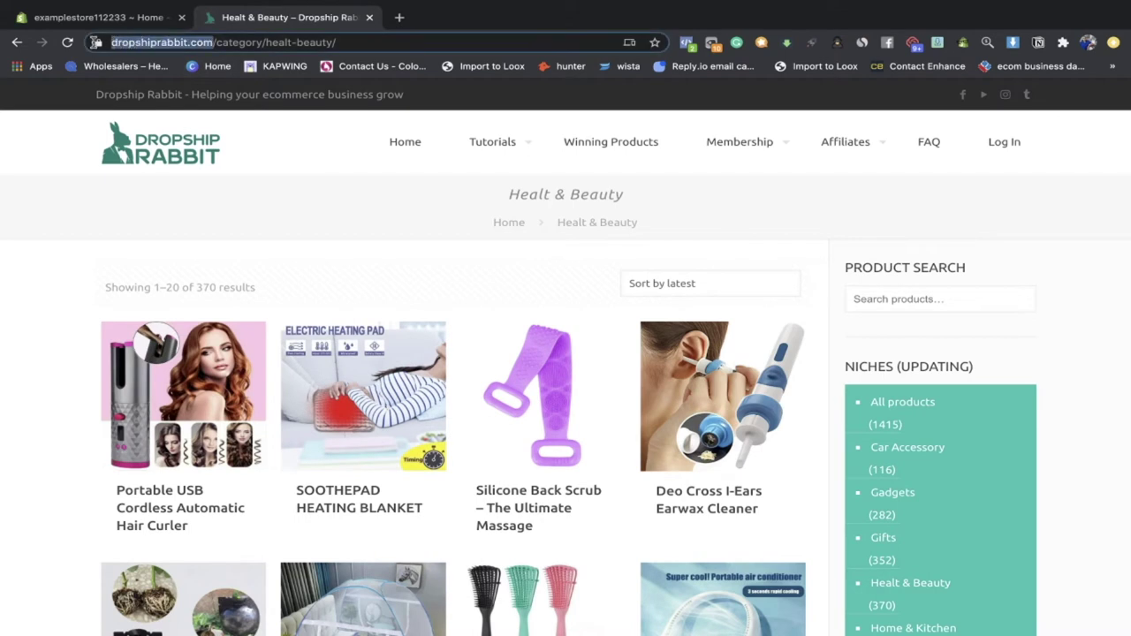
click(55, 254)
Step: Browse the product grid and open the Anti-Mosquito Pop-Up Mesh Tent page
scroll(265, 322, down, 3)
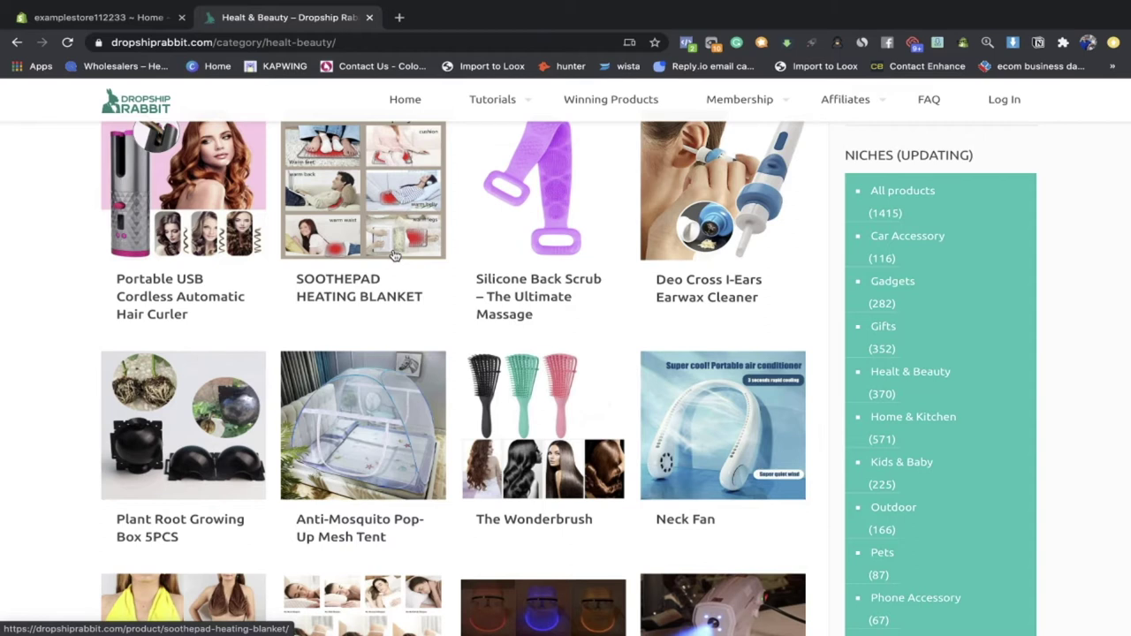
scroll(482, 291, down, 1)
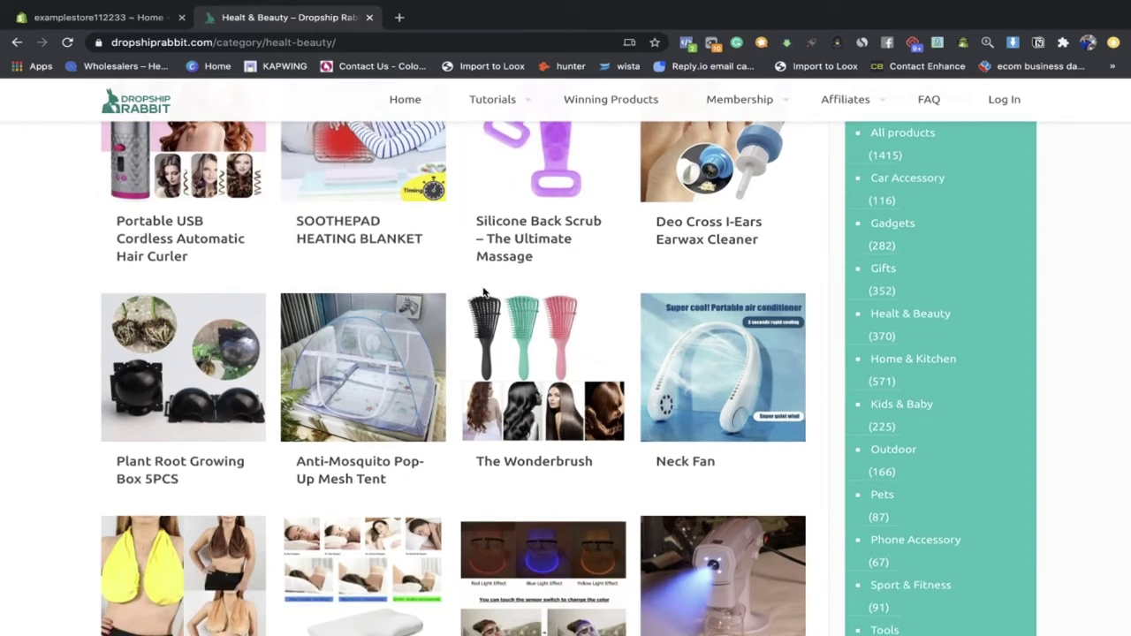
scroll(483, 291, down, 1)
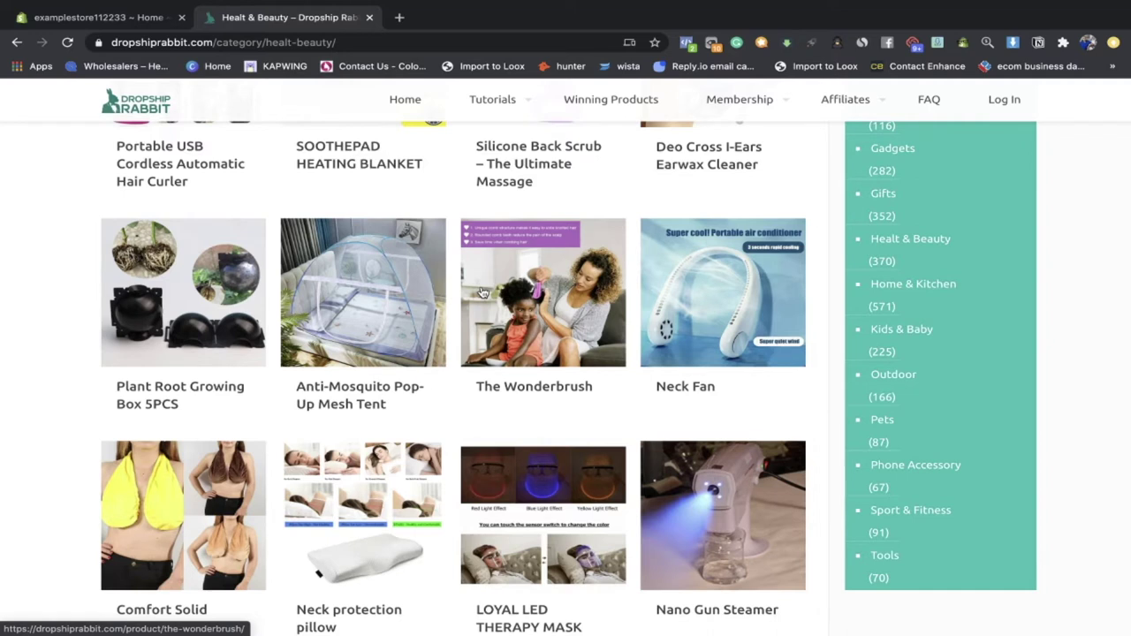
click(364, 313)
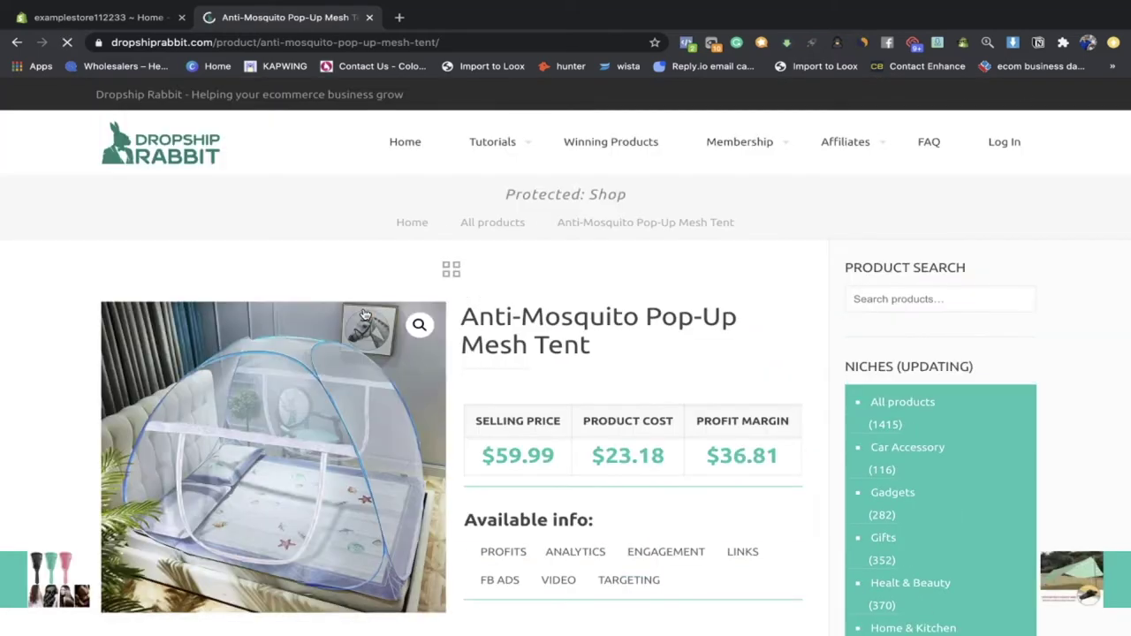
Step: Review the tent's details and its $59.99 price, $23.18 cost and $36.81 margin
scroll(522, 345, down, 1)
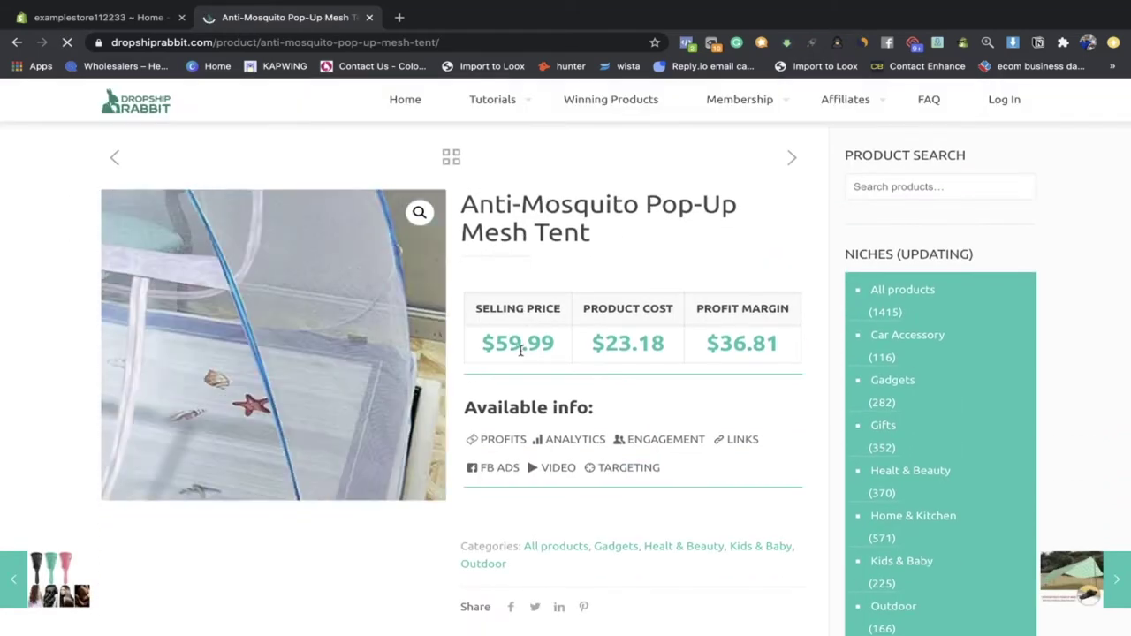
drag(592, 235, 469, 205)
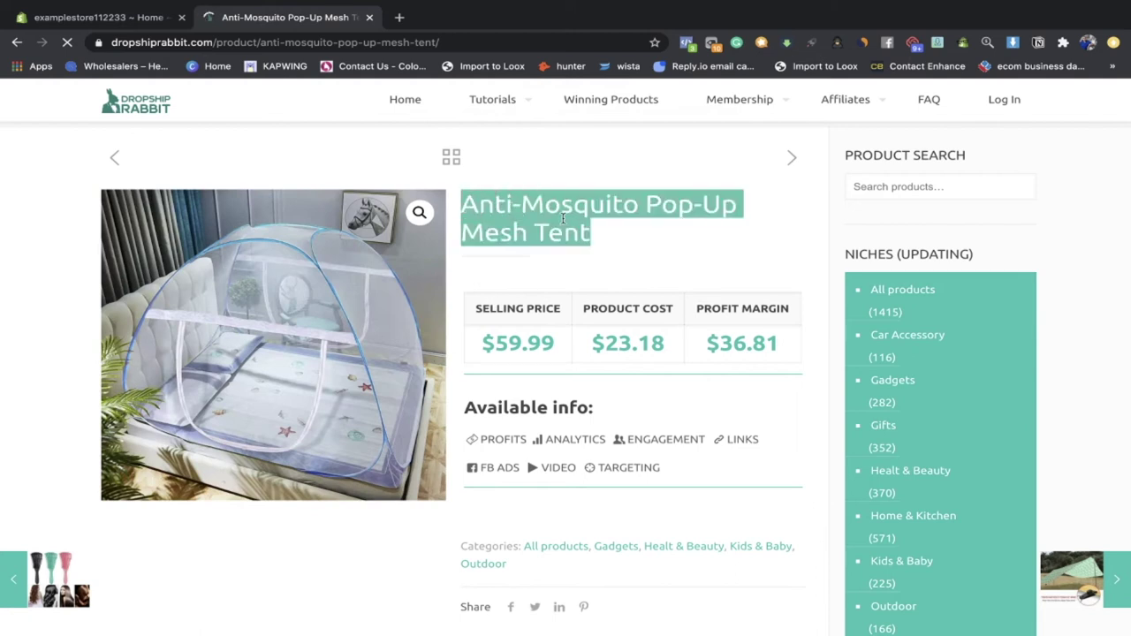
click(588, 228)
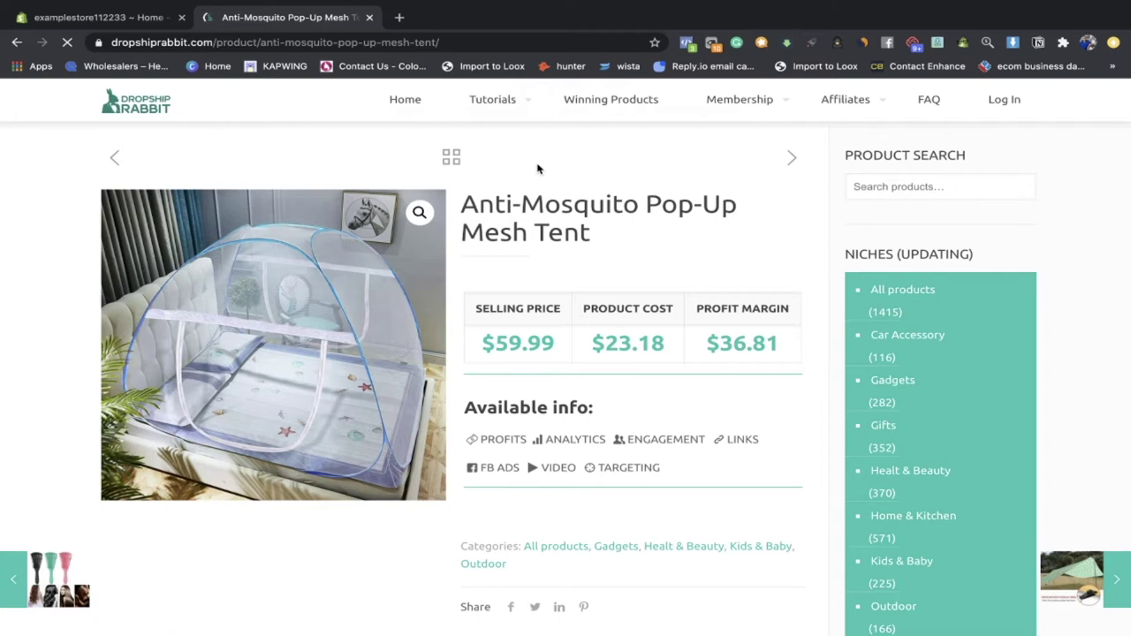
scroll(570, 201, down, 1)
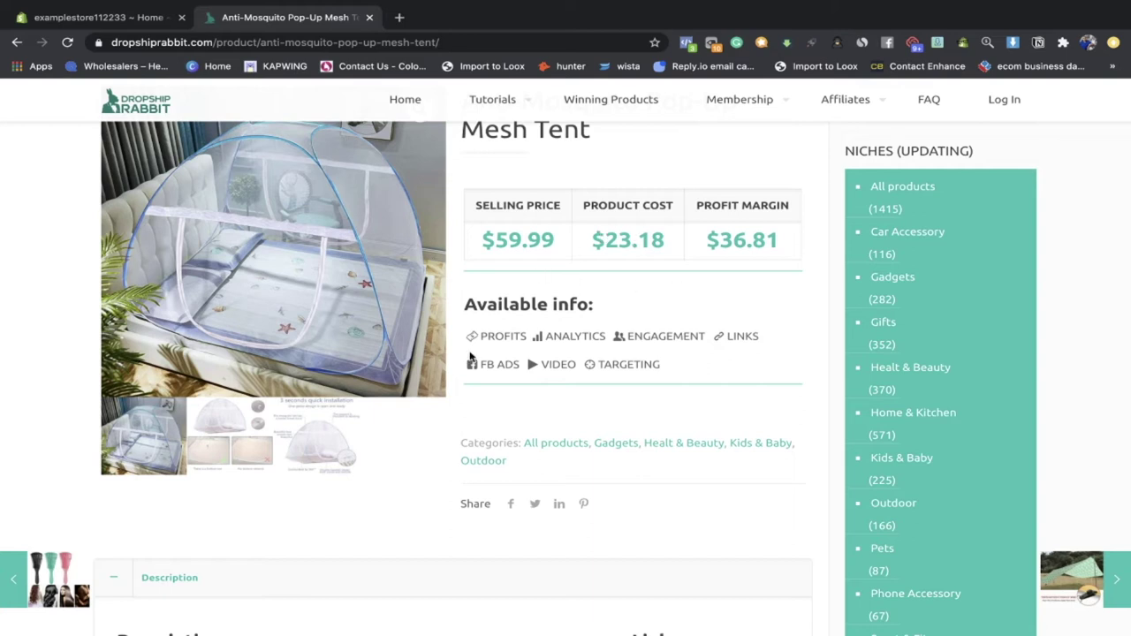
scroll(541, 358, up, 2)
scroll(643, 331, down, 8)
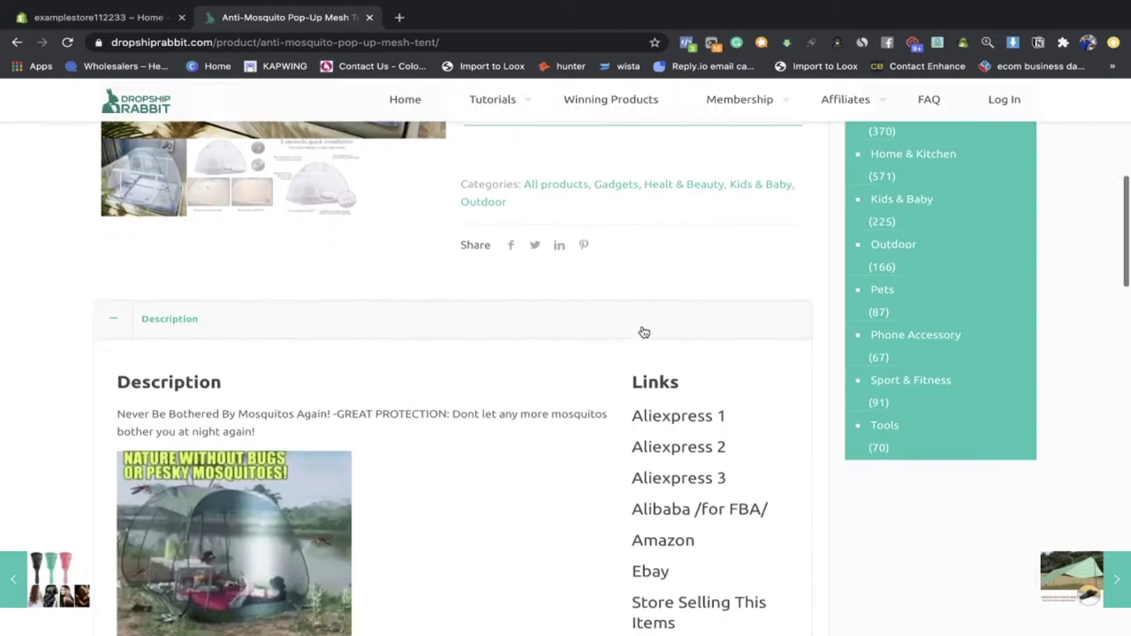
scroll(422, 387, down, 2)
scroll(563, 331, up, 1)
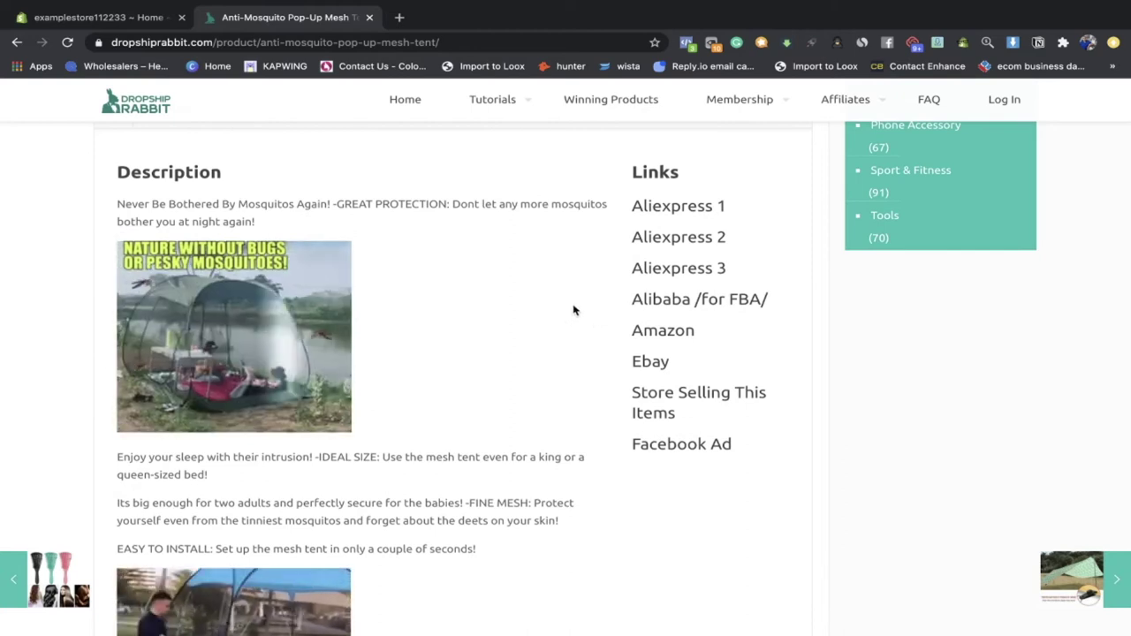
Step: Open the Aliexpress 1 and Aliexpress 2 supplier links in separate tabs
click(681, 212)
click(316, 14)
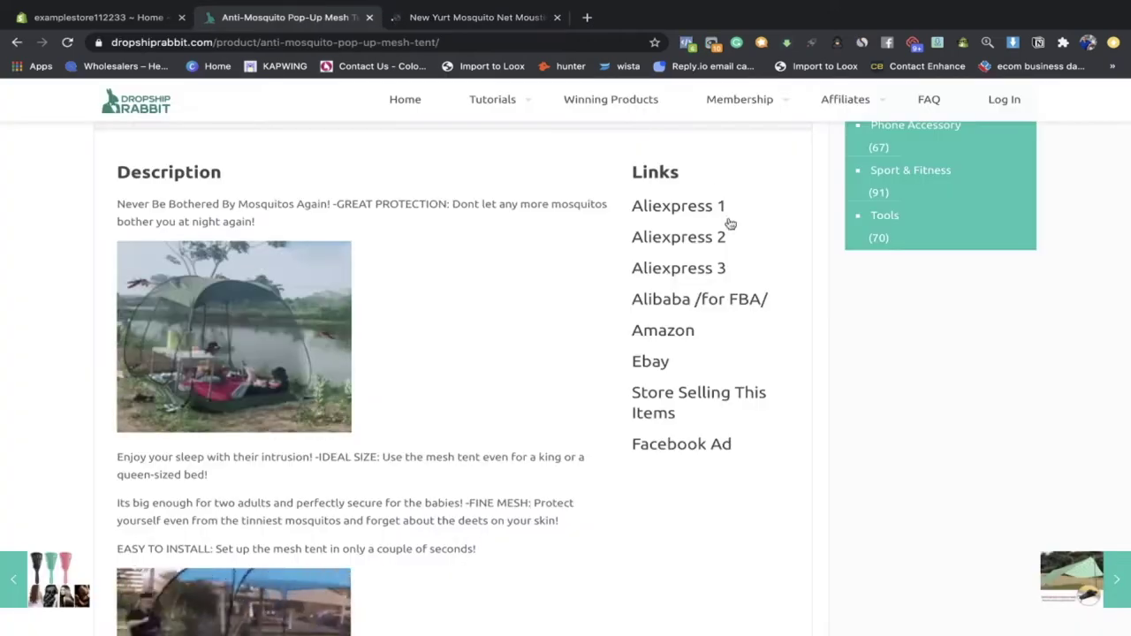
click(725, 235)
click(315, 17)
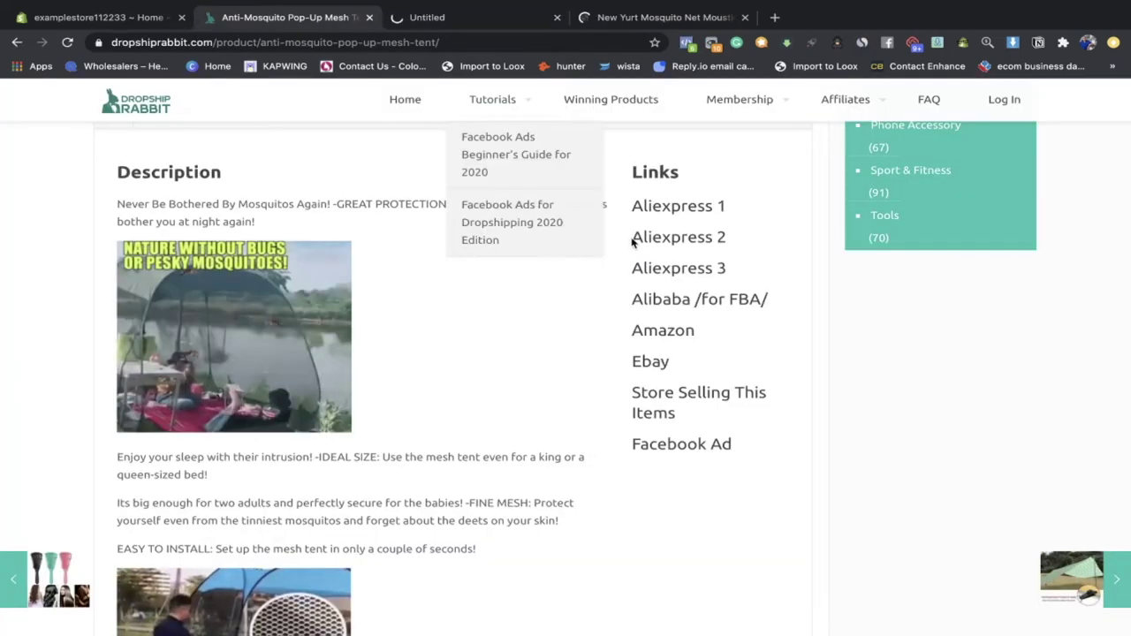
Step: Open the Aliexpress 3 link, review it, and close the 3 Sizes Bi-parting mosquito net listing
click(641, 247)
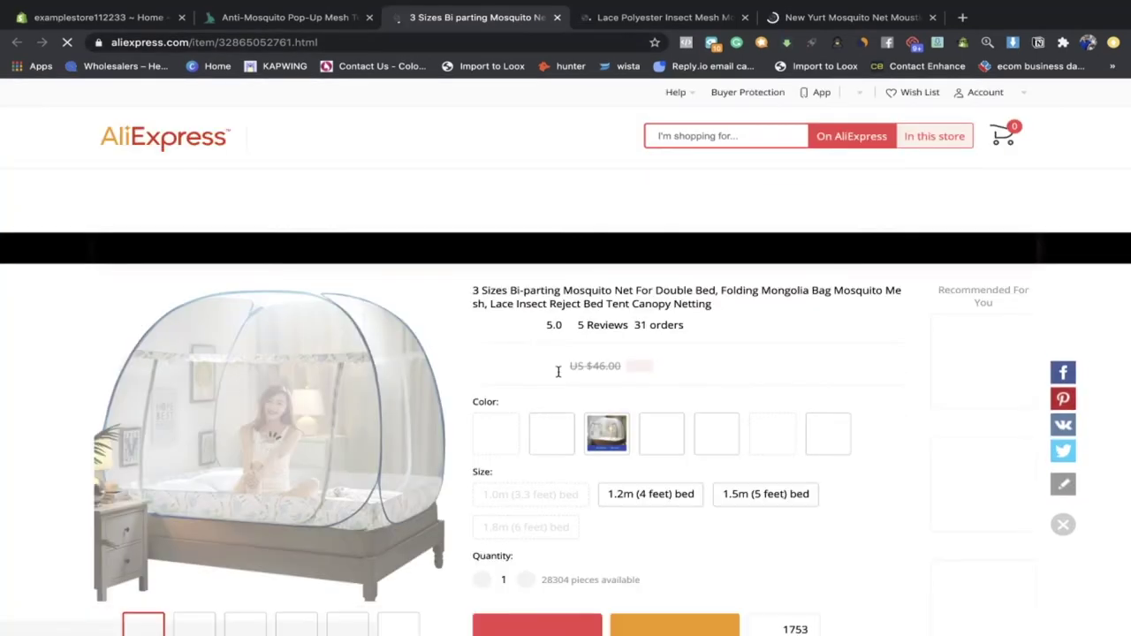
scroll(557, 371, down, 1)
scroll(657, 268, down, 3)
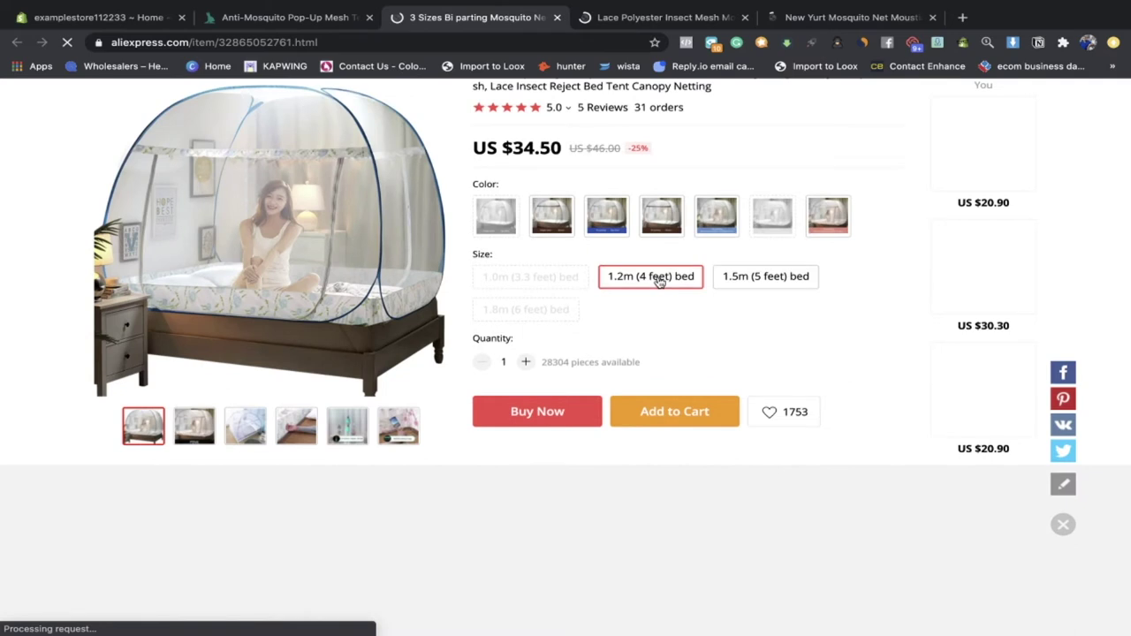
scroll(672, 291, down, 1)
scroll(653, 292, up, 2)
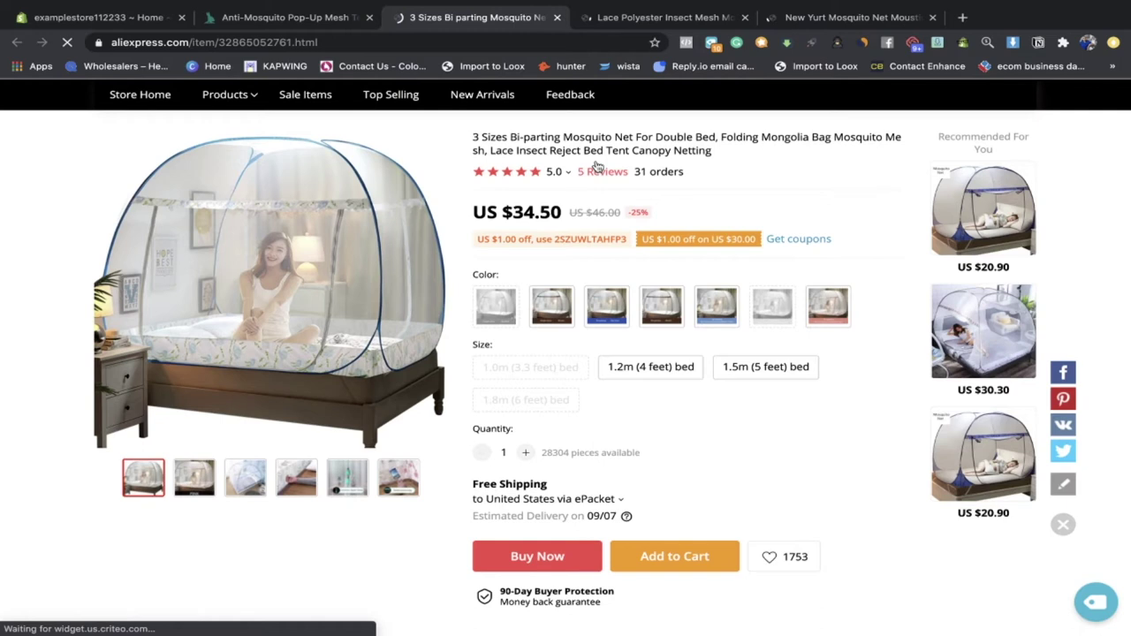
middle_click(475, 19)
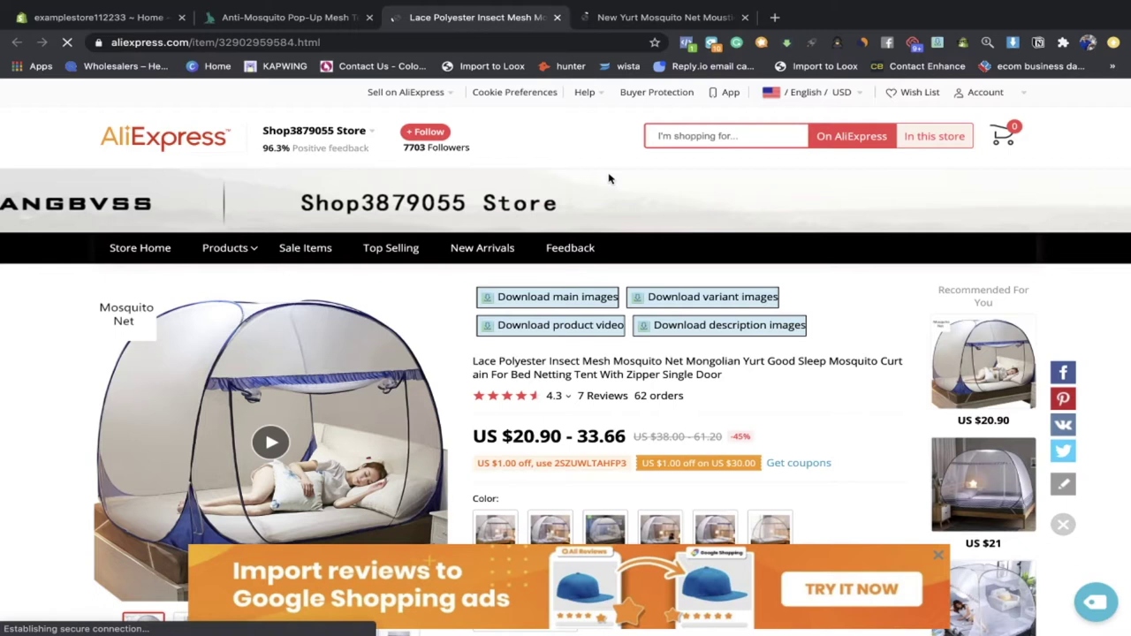
Step: Keep the New Yurt Mosquito Net listing (429 orders) and close the Lace Polyester one
scroll(607, 178, down, 1)
drag(685, 322, 635, 320)
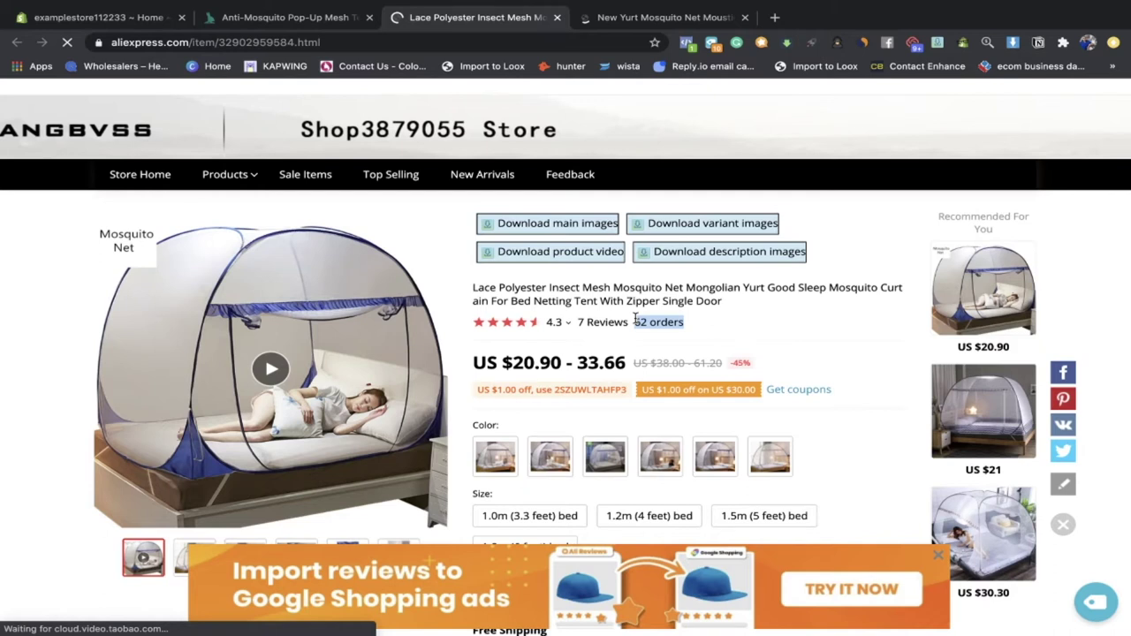
click(631, 18)
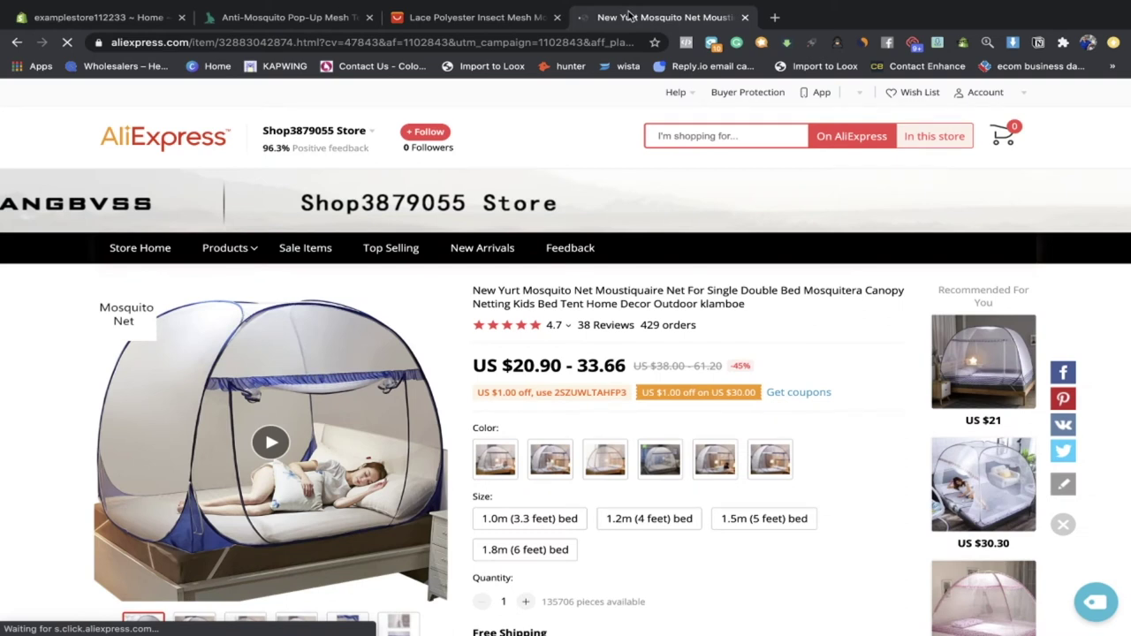
click(556, 17)
scroll(552, 320, down, 1)
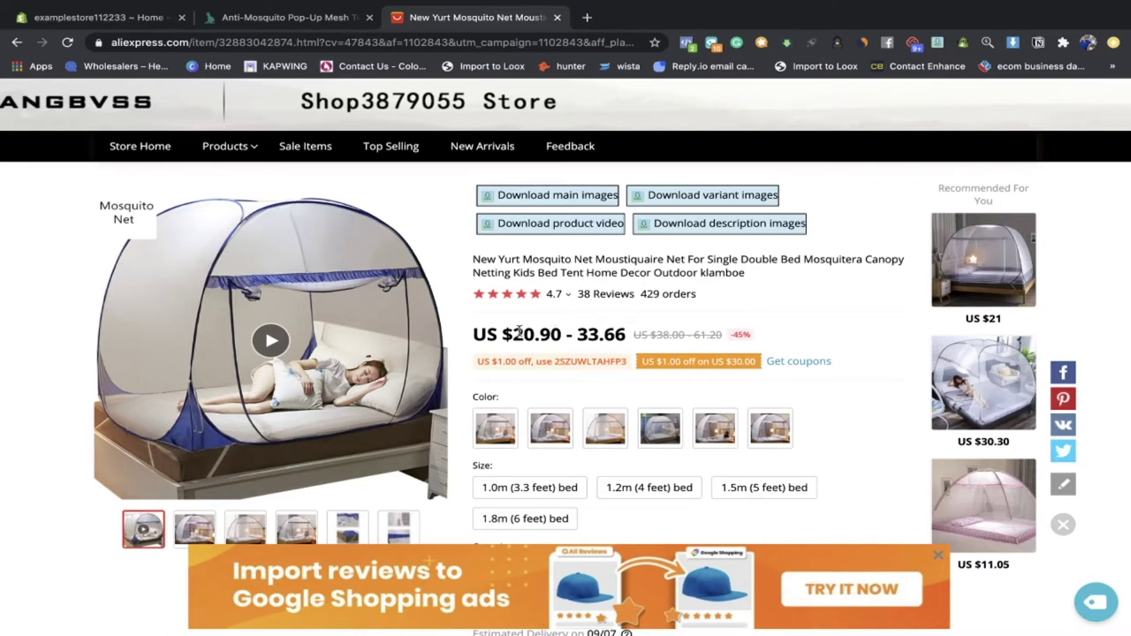
scroll(274, 342, down, 1)
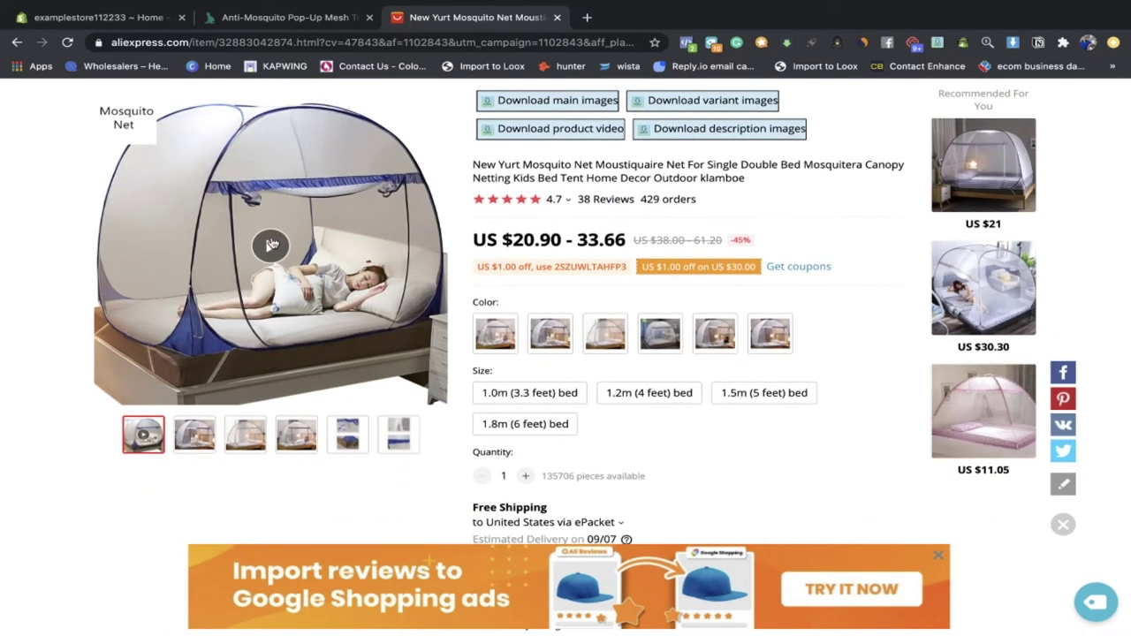
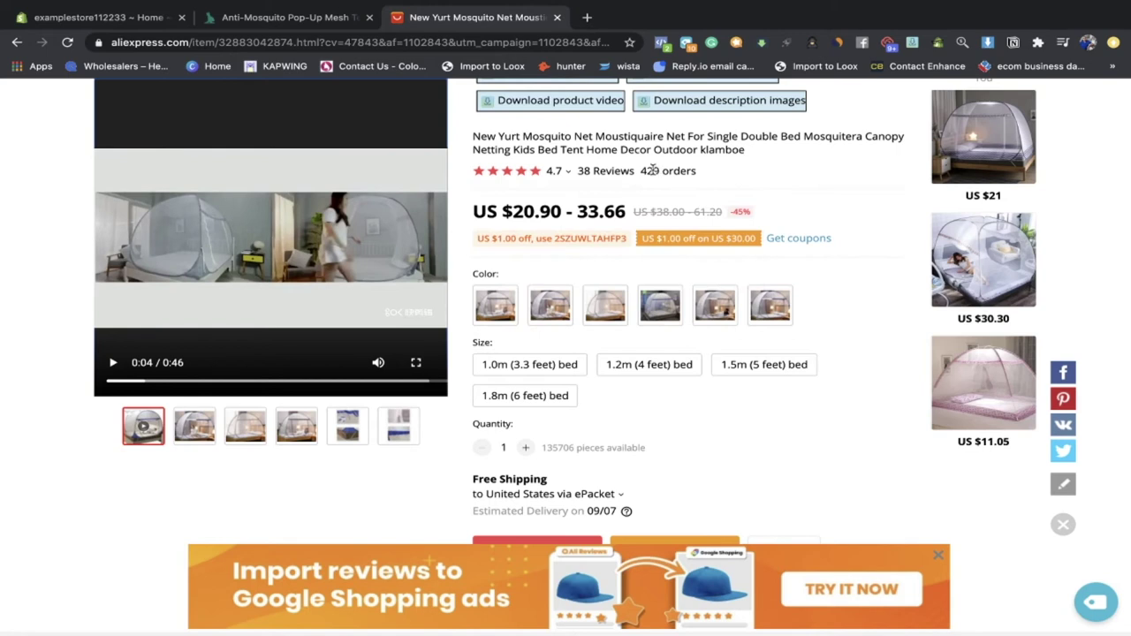
Step: Compare the net's colour variants and settle on Secaihui Full bottom
scroll(654, 169, down, 1)
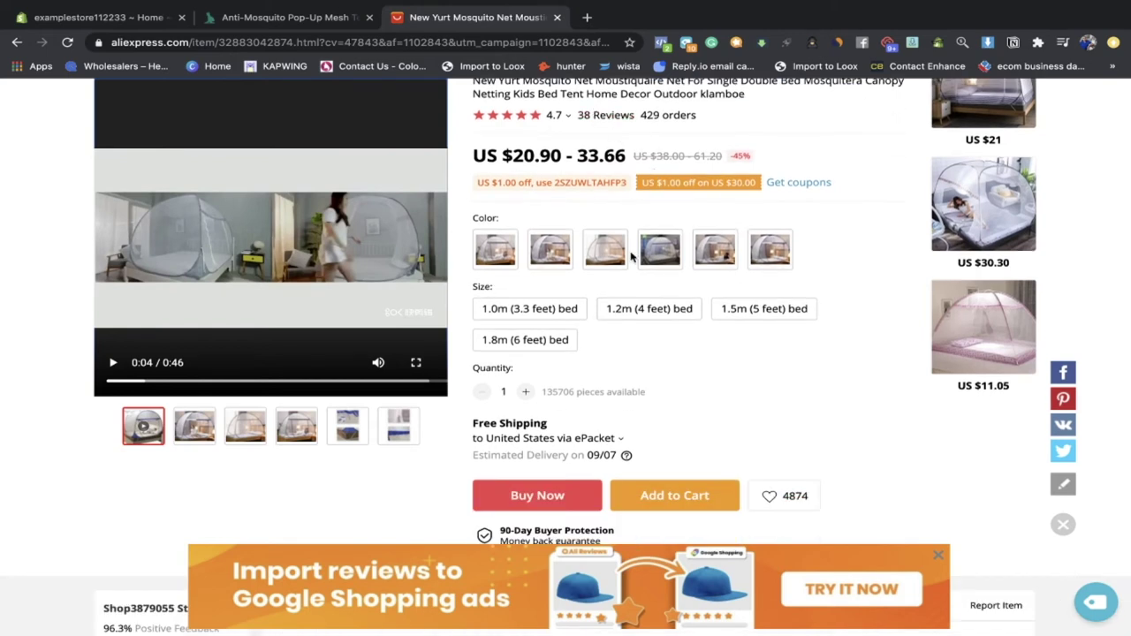
scroll(631, 257, down, 2)
scroll(631, 257, up, 1)
click(667, 208)
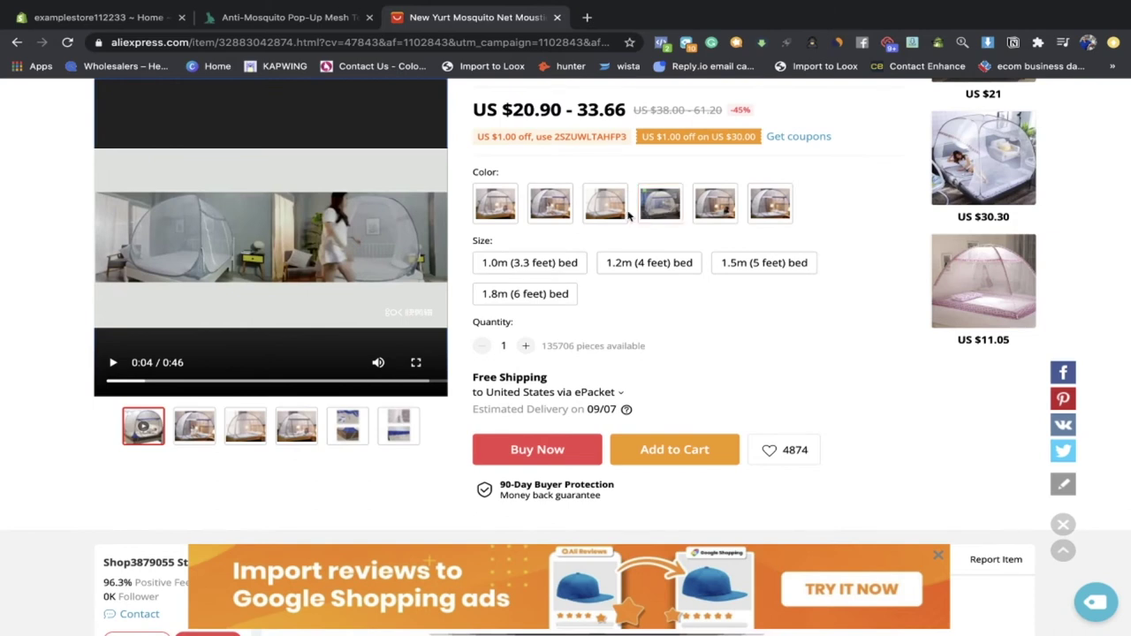
click(651, 210)
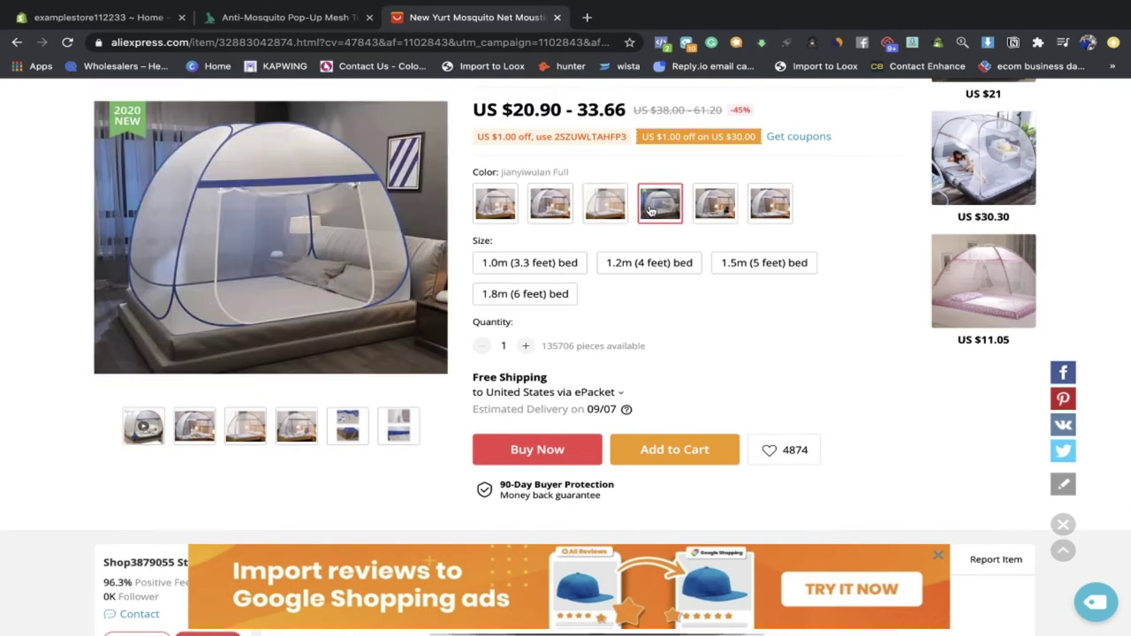
click(697, 205)
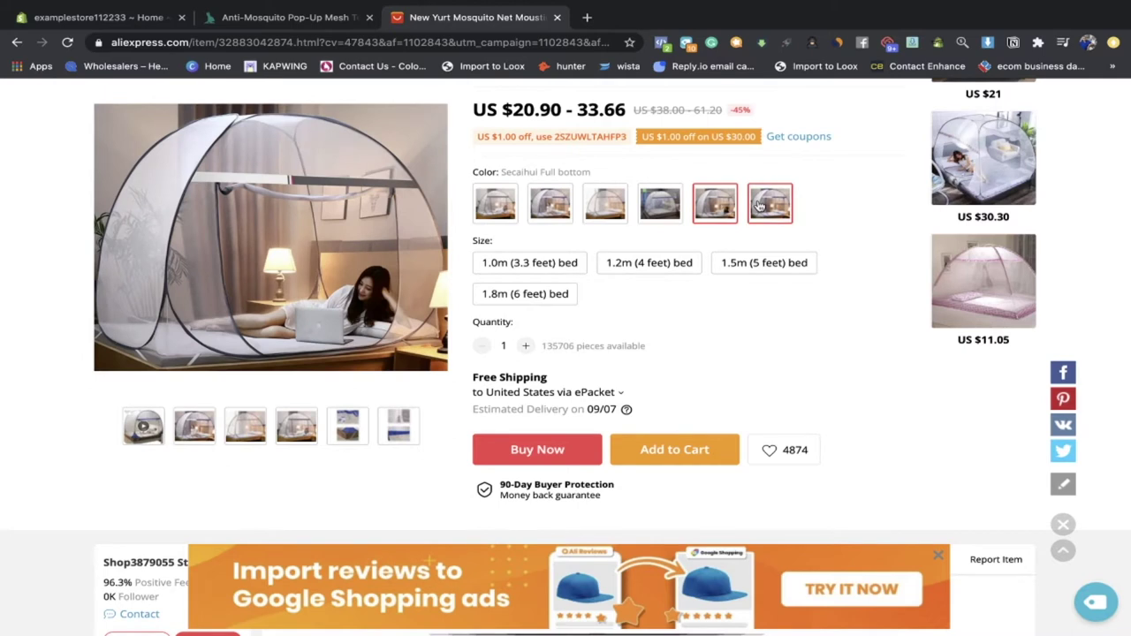
click(760, 207)
click(722, 209)
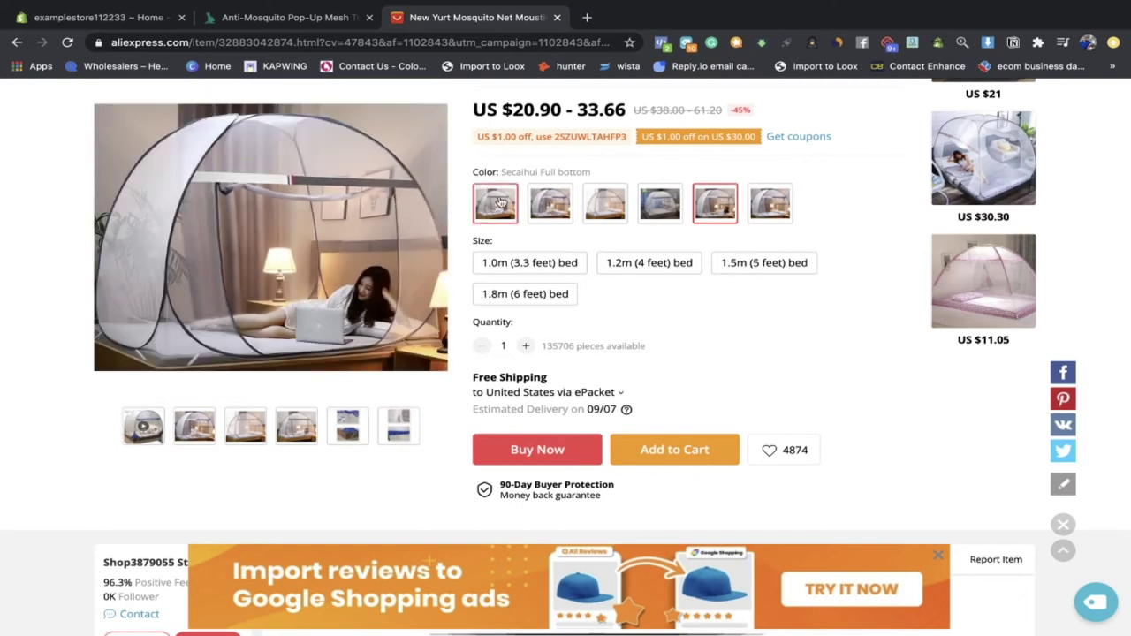
Step: Compare 1.2m, 1.5m and 1.8m bed-size prices, keep 1.8m, and view shipping methods
click(624, 265)
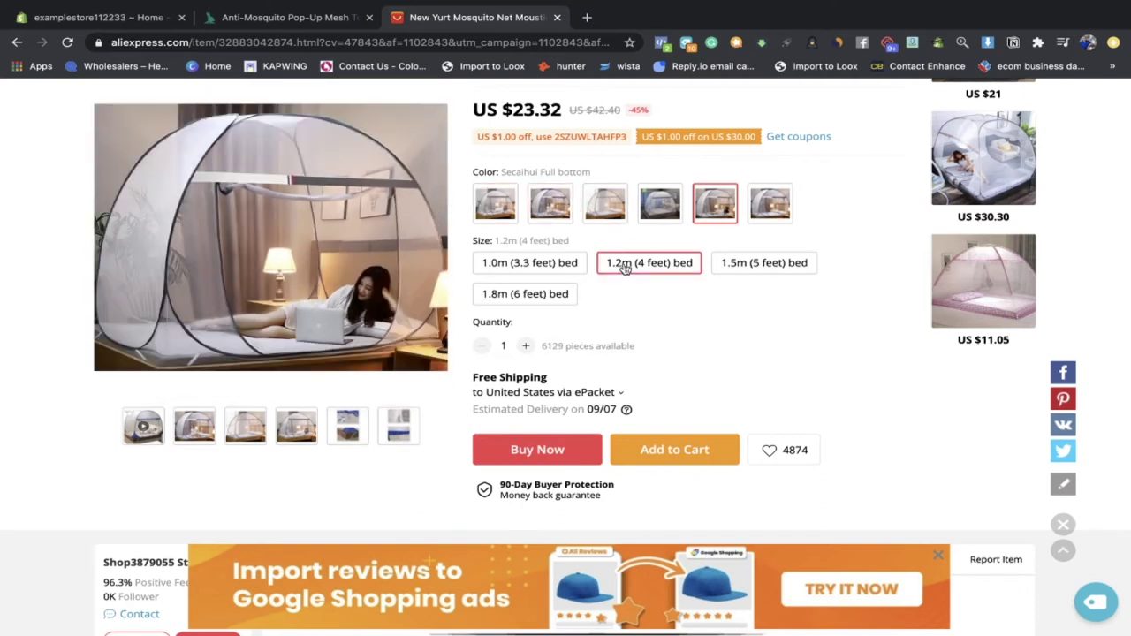
click(735, 264)
click(541, 294)
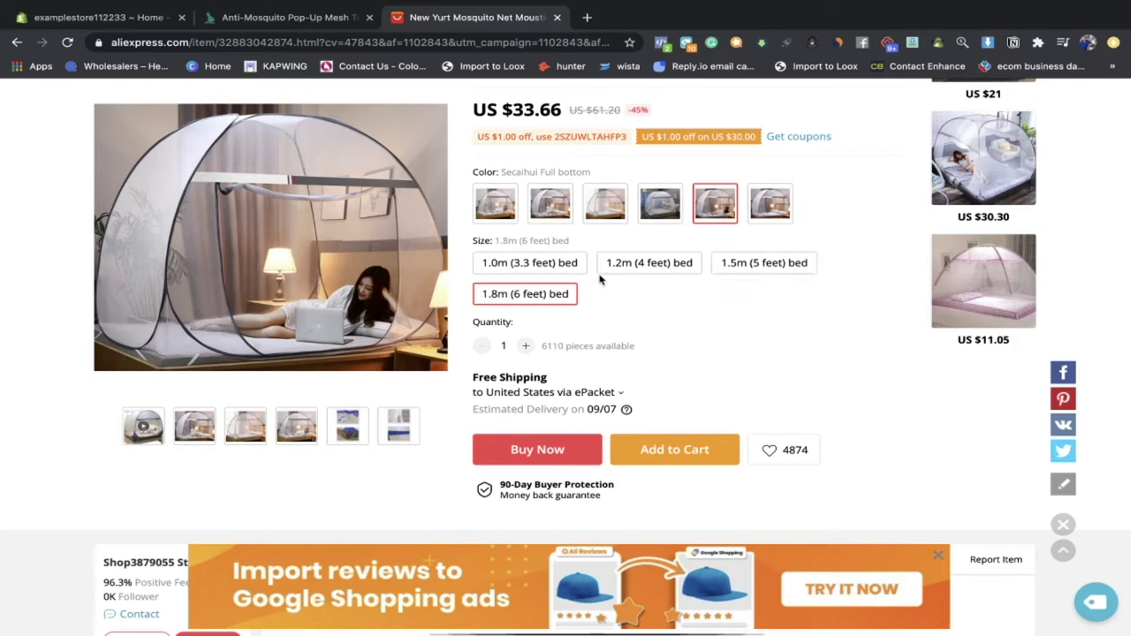
click(630, 265)
click(731, 266)
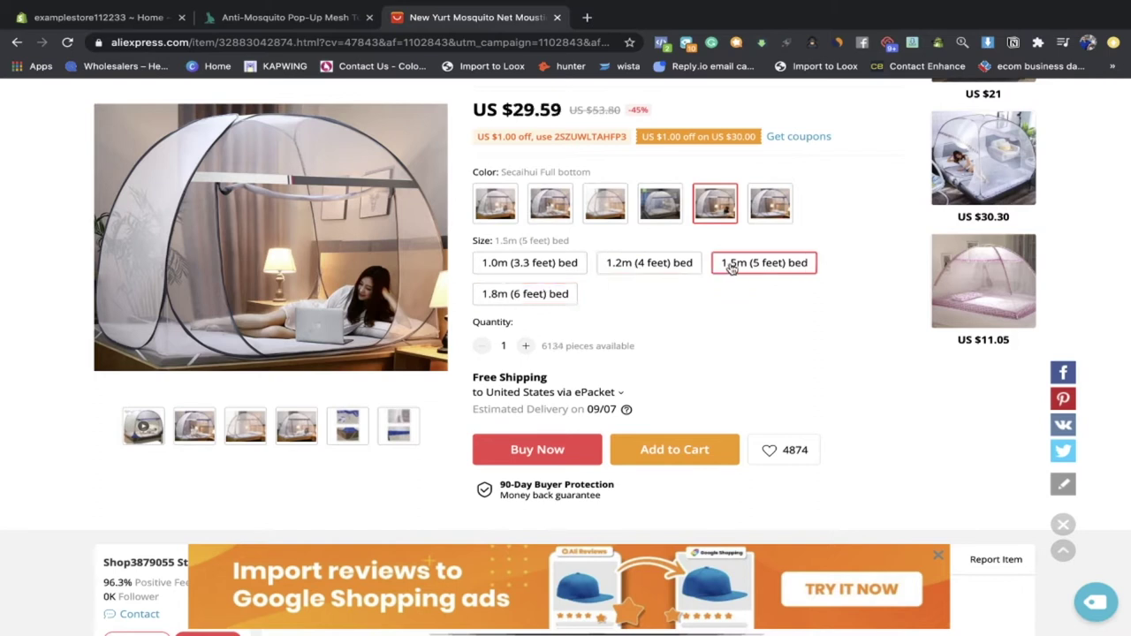
click(529, 295)
click(644, 266)
click(724, 268)
click(549, 297)
click(637, 265)
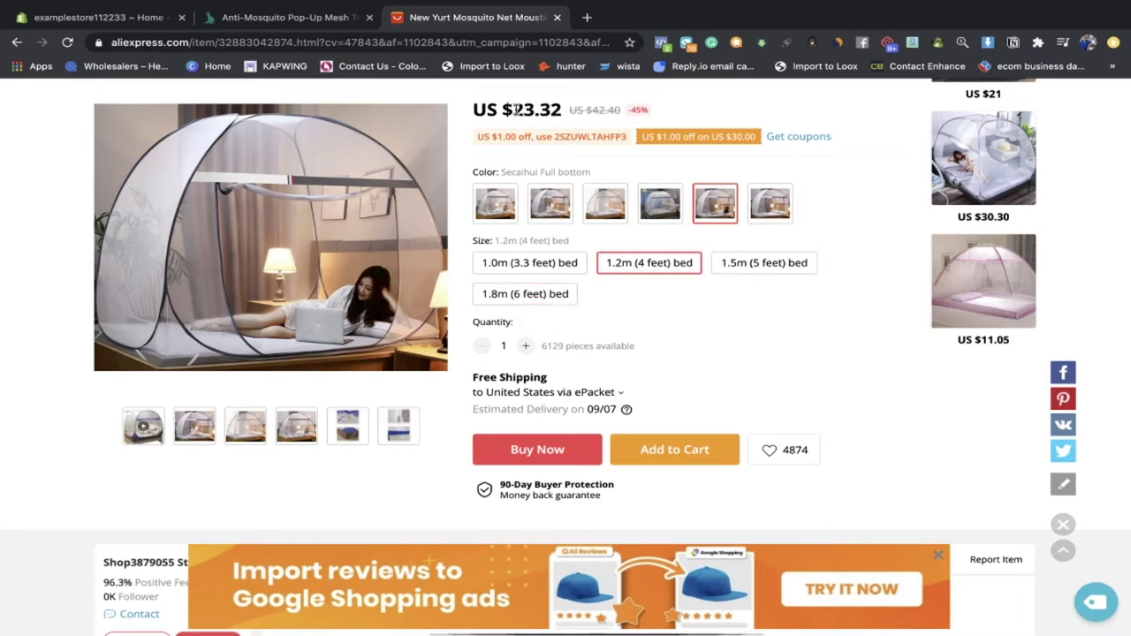
click(717, 262)
click(523, 295)
click(587, 391)
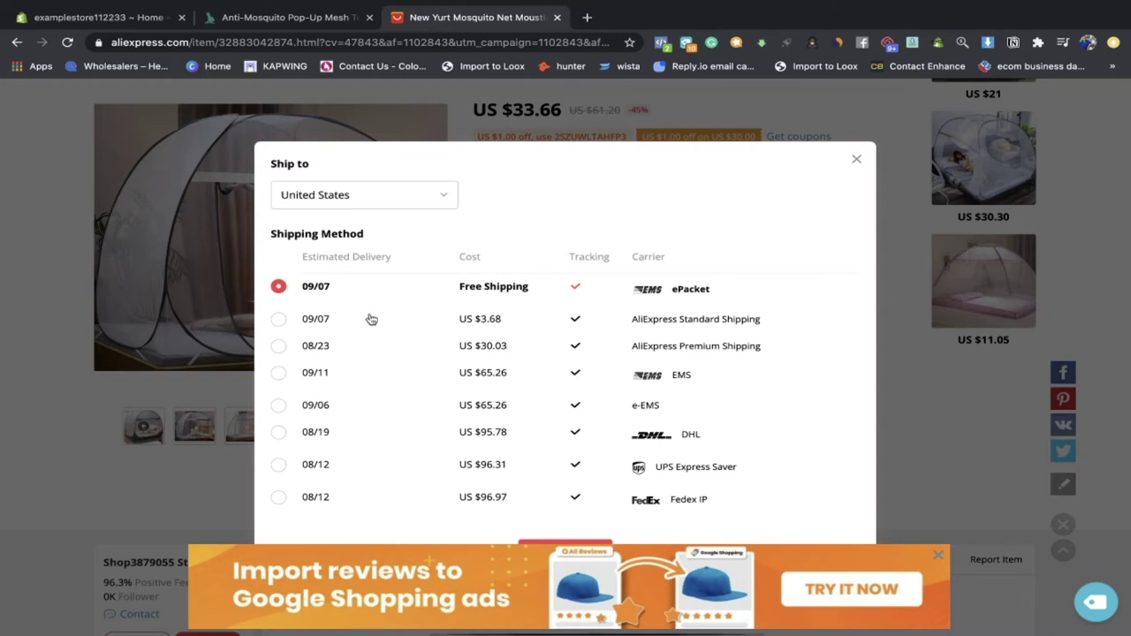
Step: Compare ePacket with AliExpress Standard Shipping, then close the shipping options
click(304, 325)
click(324, 296)
click(326, 315)
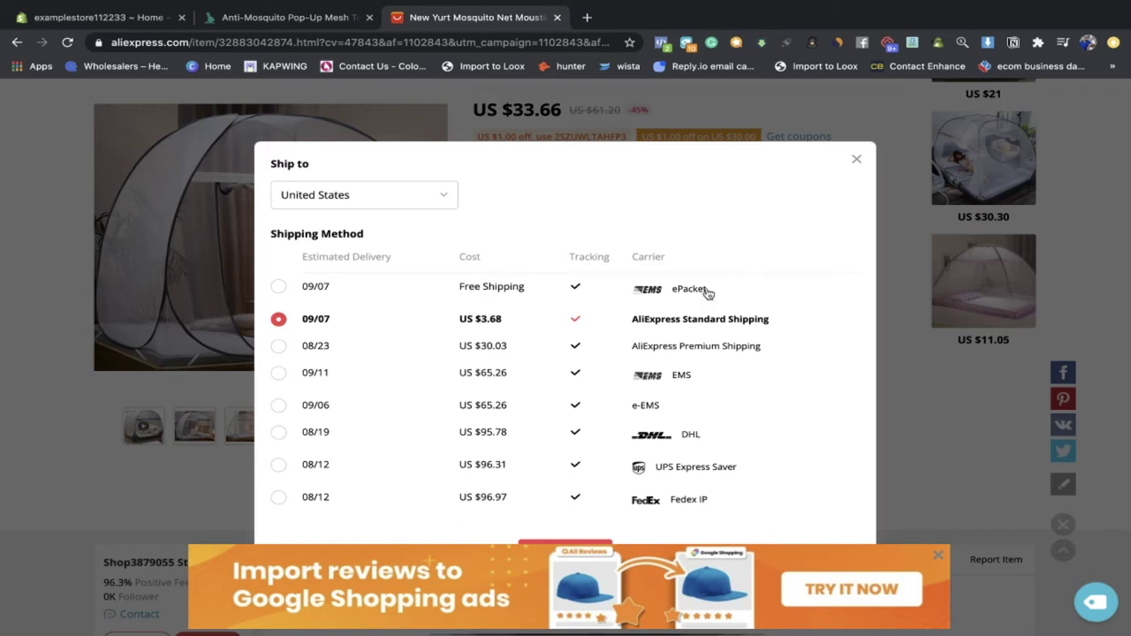
click(856, 156)
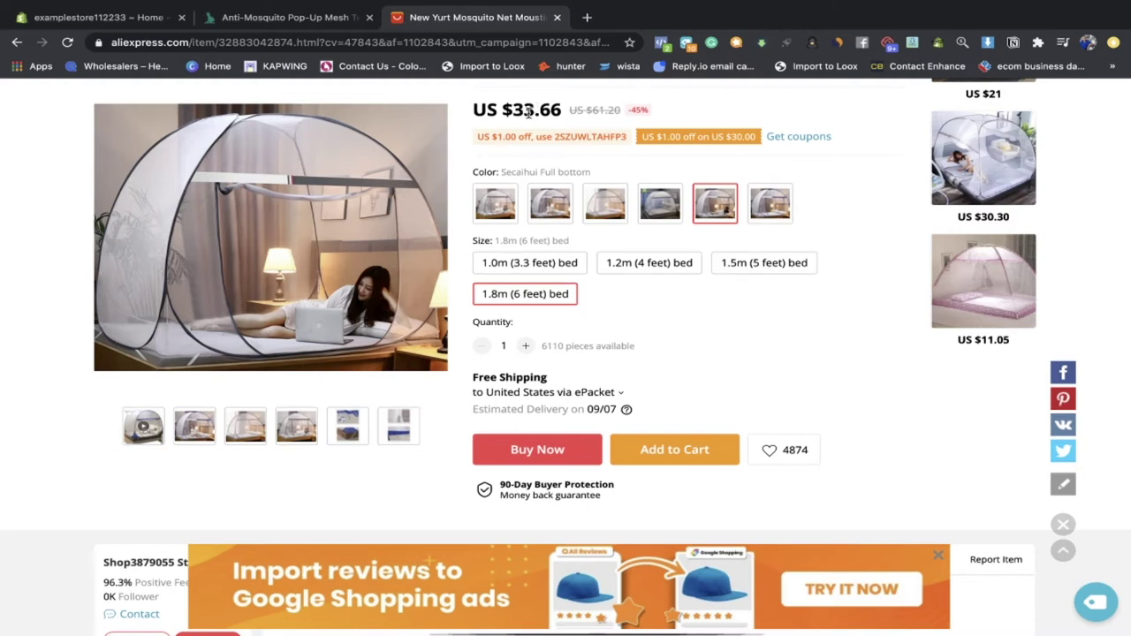
Step: Select the 1.2m (4 feet) bed at US $23.32 and return to the DropshipRabbit page
click(621, 265)
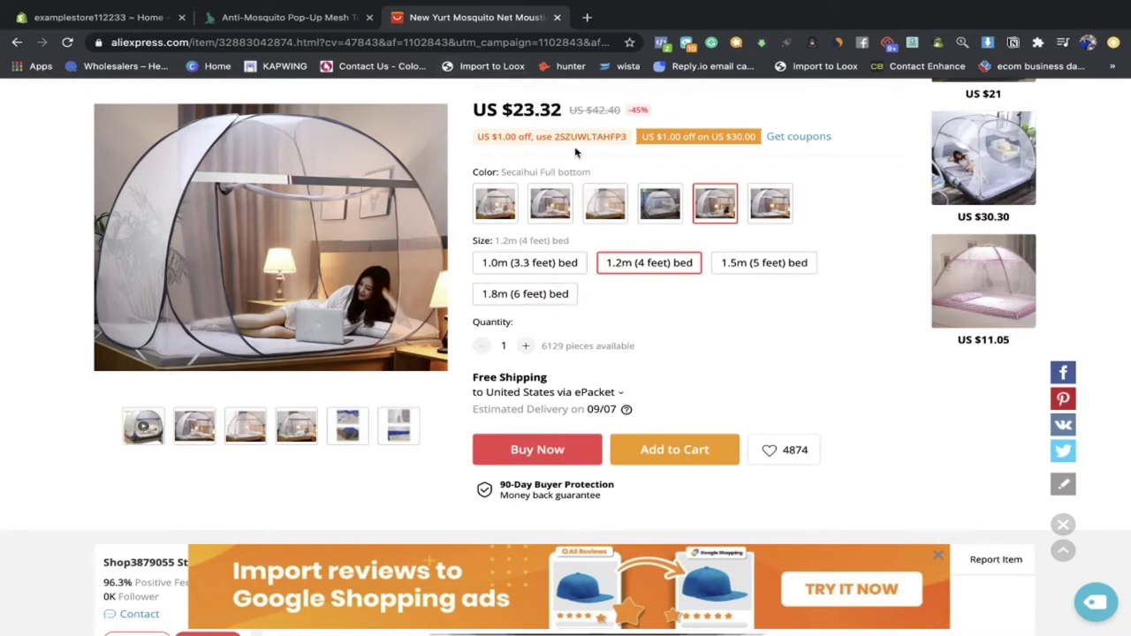
drag(516, 106, 558, 105)
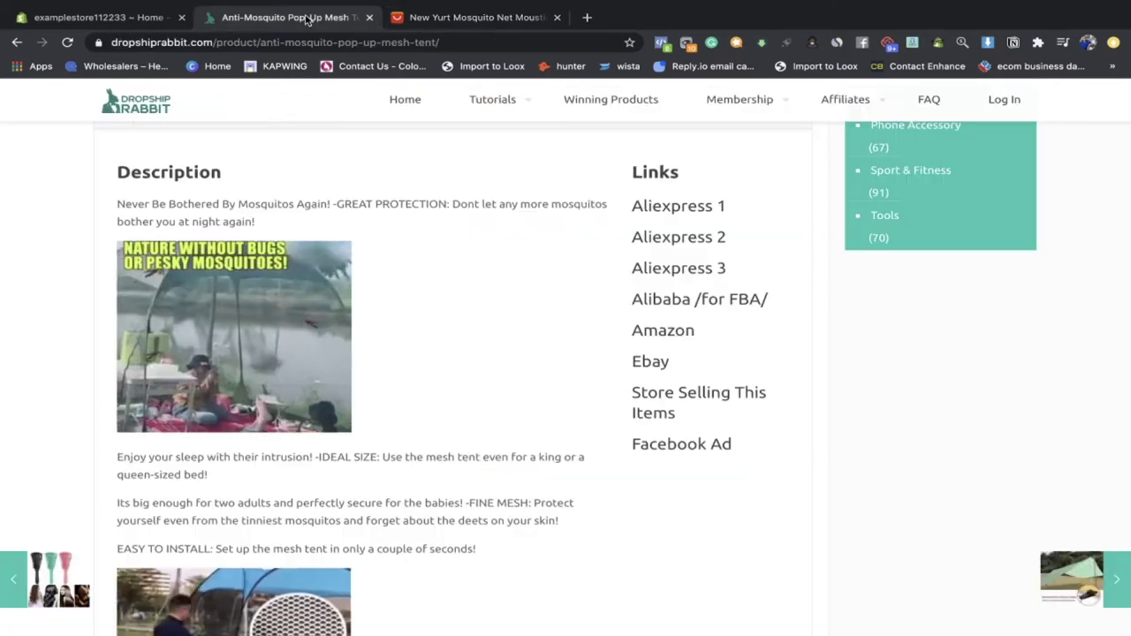
click(309, 18)
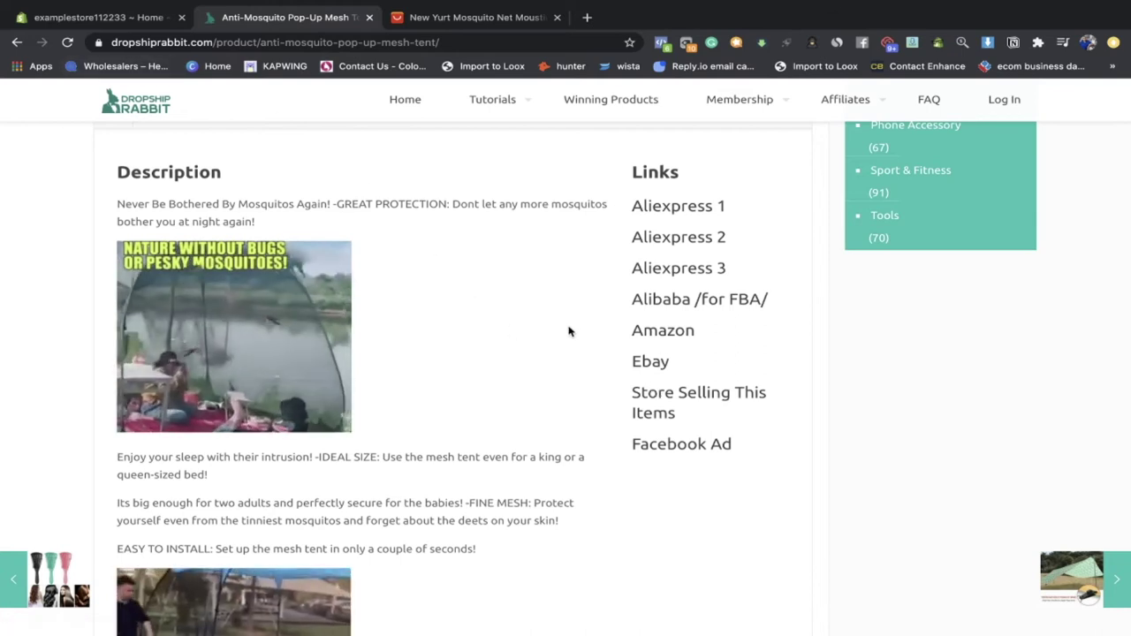
Step: Open and scroll through the BlueDaily store's tent product page
click(677, 403)
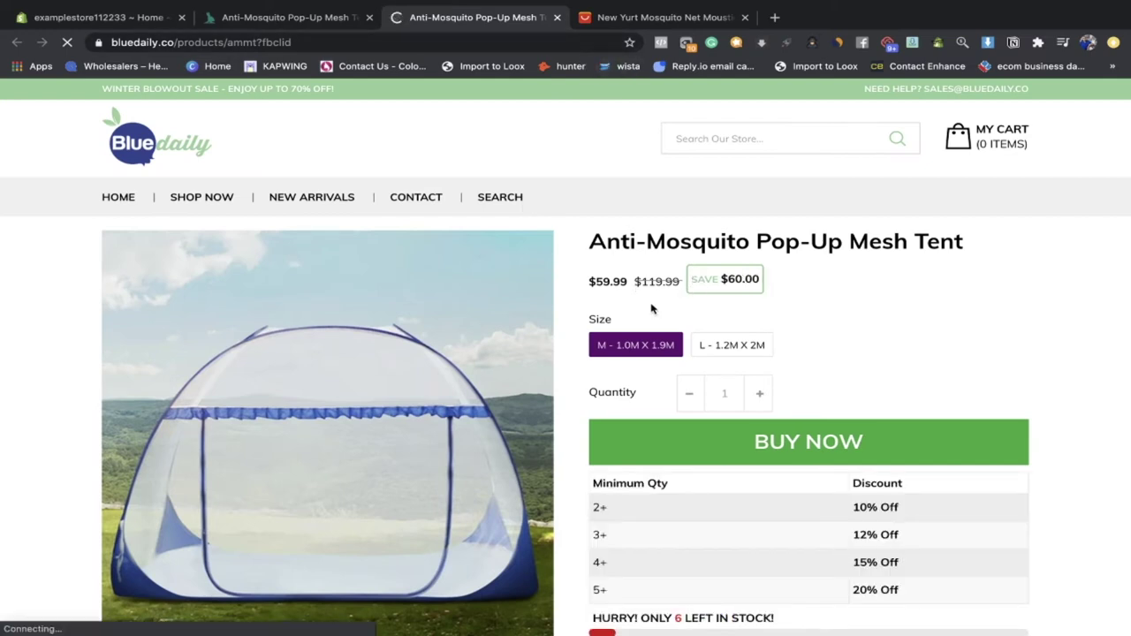
scroll(651, 308, down, 1)
drag(620, 221, 597, 219)
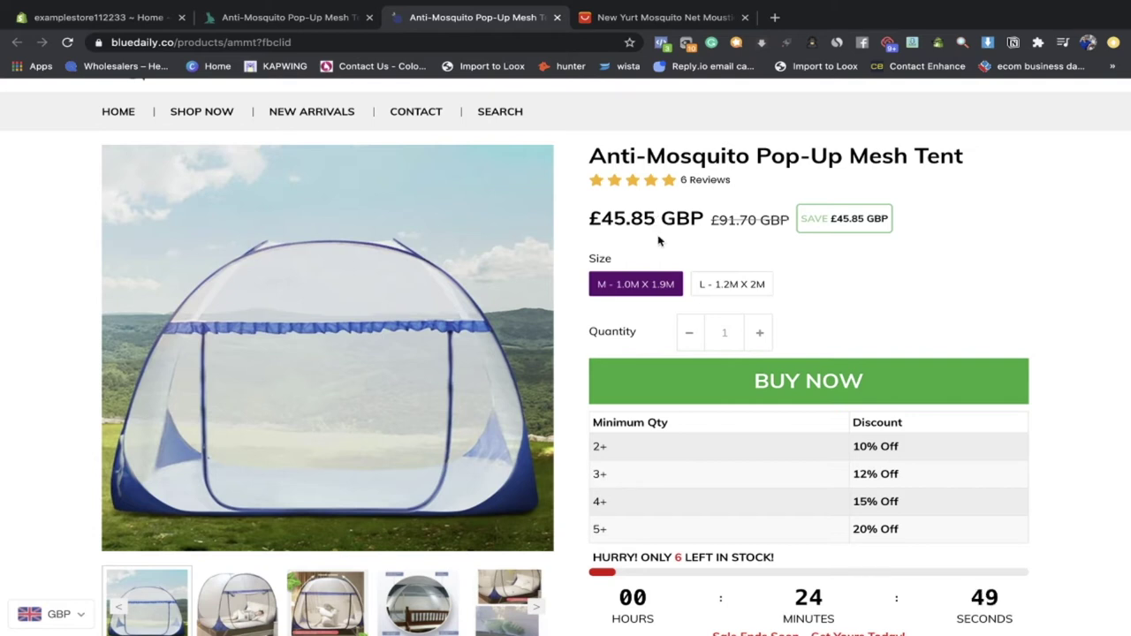
scroll(658, 240, down, 5)
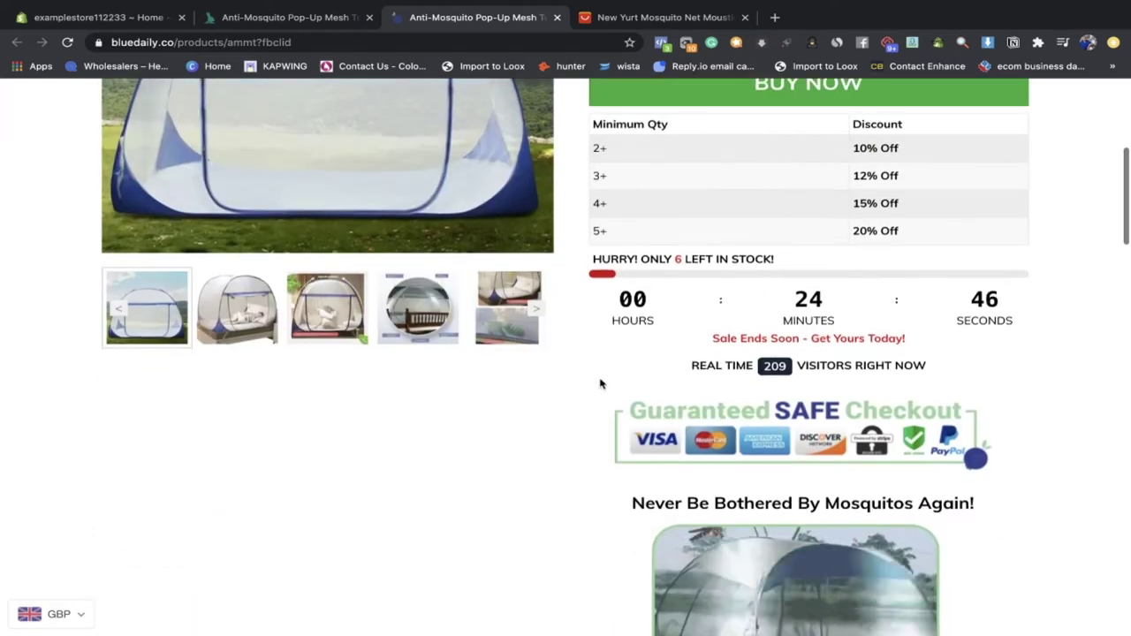
scroll(600, 384, down, 5)
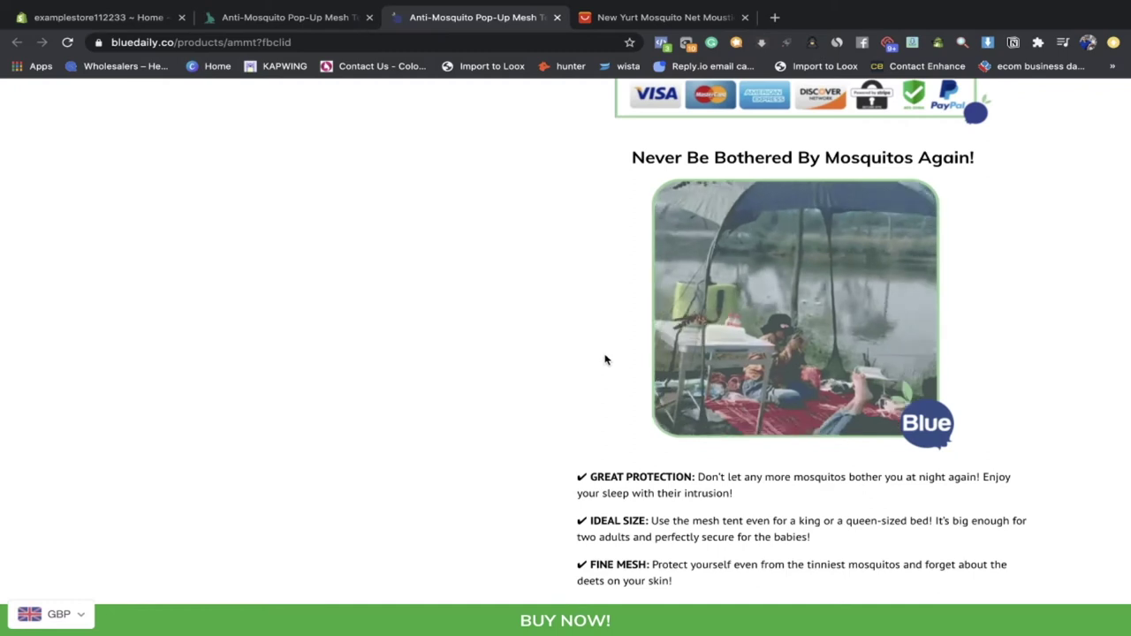
Step: Back on the DropshipRabbit tent page, open the tent's Facebook Ad
click(294, 20)
scroll(522, 371, down, 2)
click(661, 385)
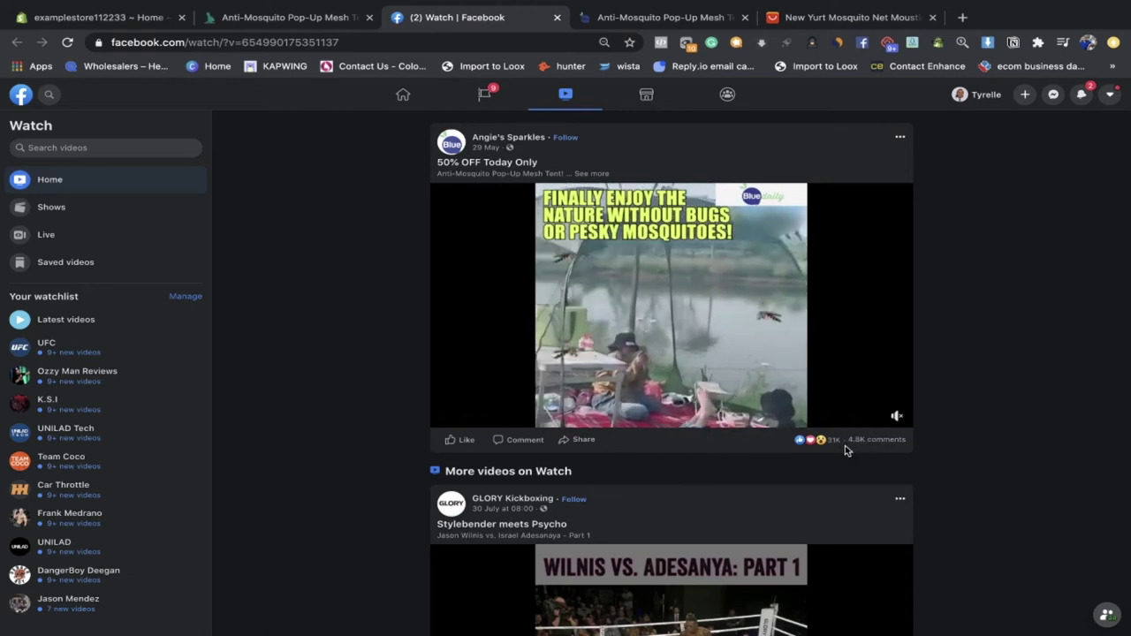
Step: Pause the tent video ad, close the Facebook tab, and return to the BlueDaily page
mouse_move(836, 442)
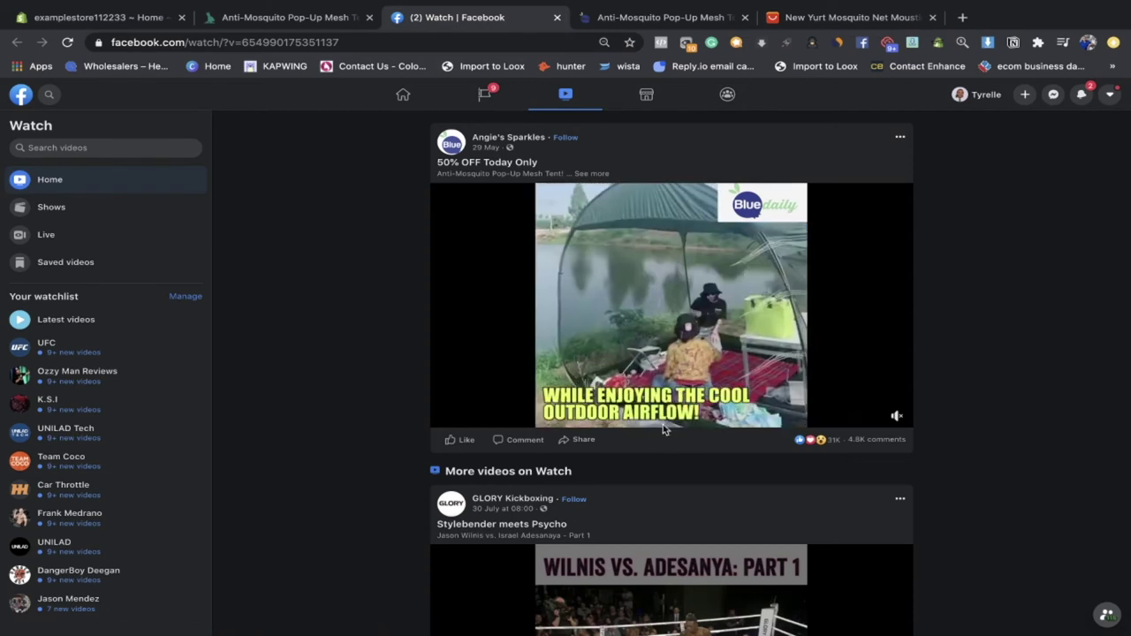
click(441, 416)
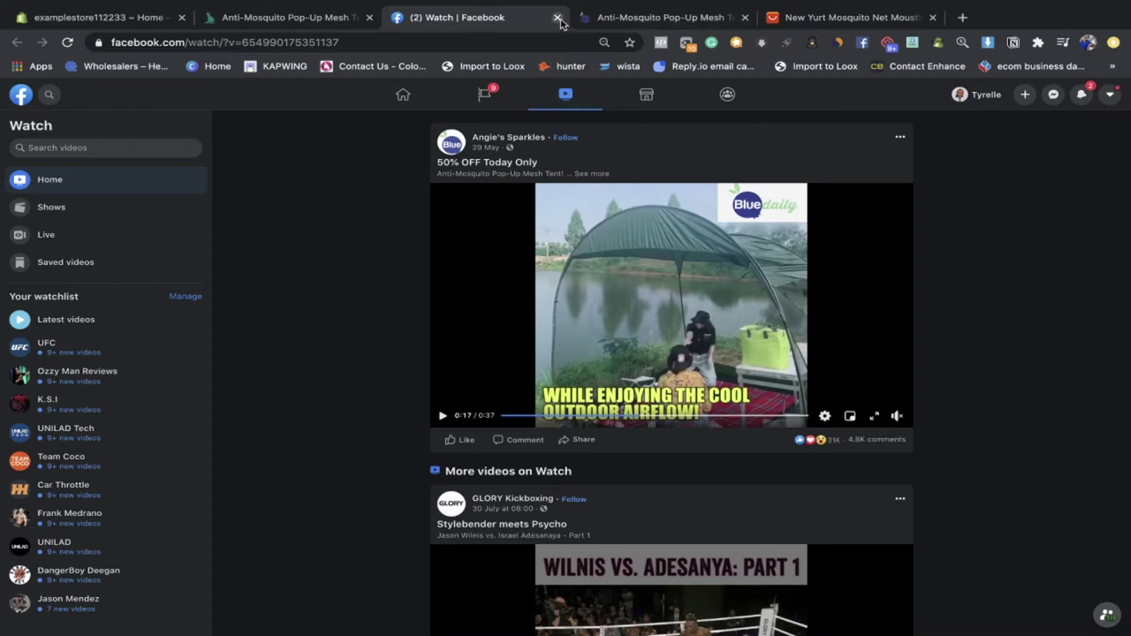
click(556, 18)
click(497, 20)
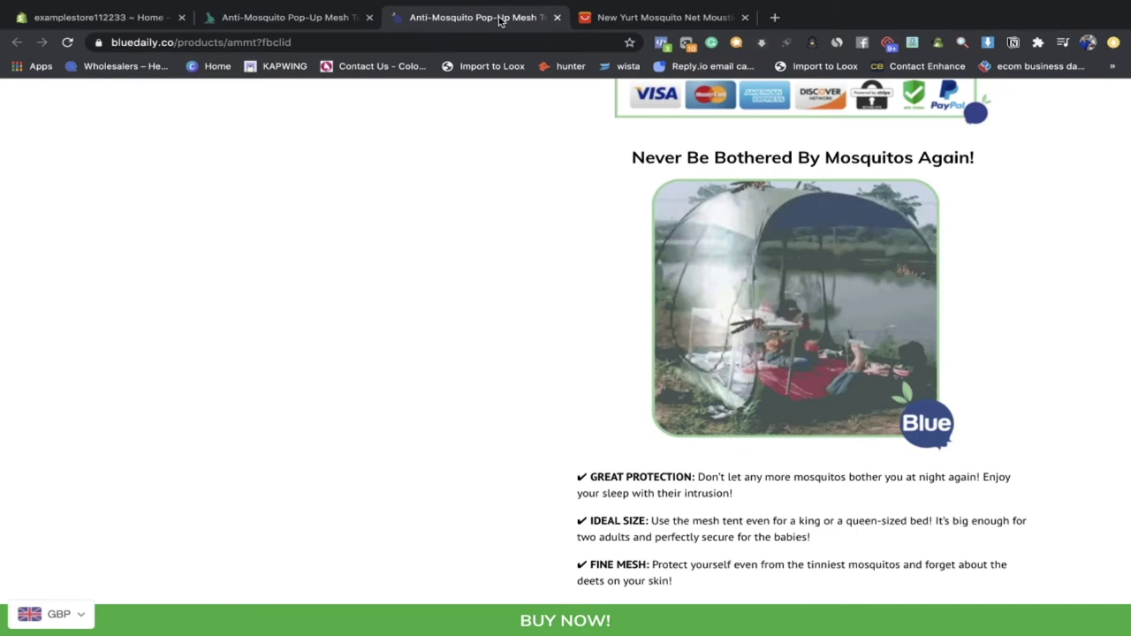
Step: Move the AliExpress tab forward and clear its highlighted price
drag(636, 18, 265, 12)
scroll(786, 141, up, 3)
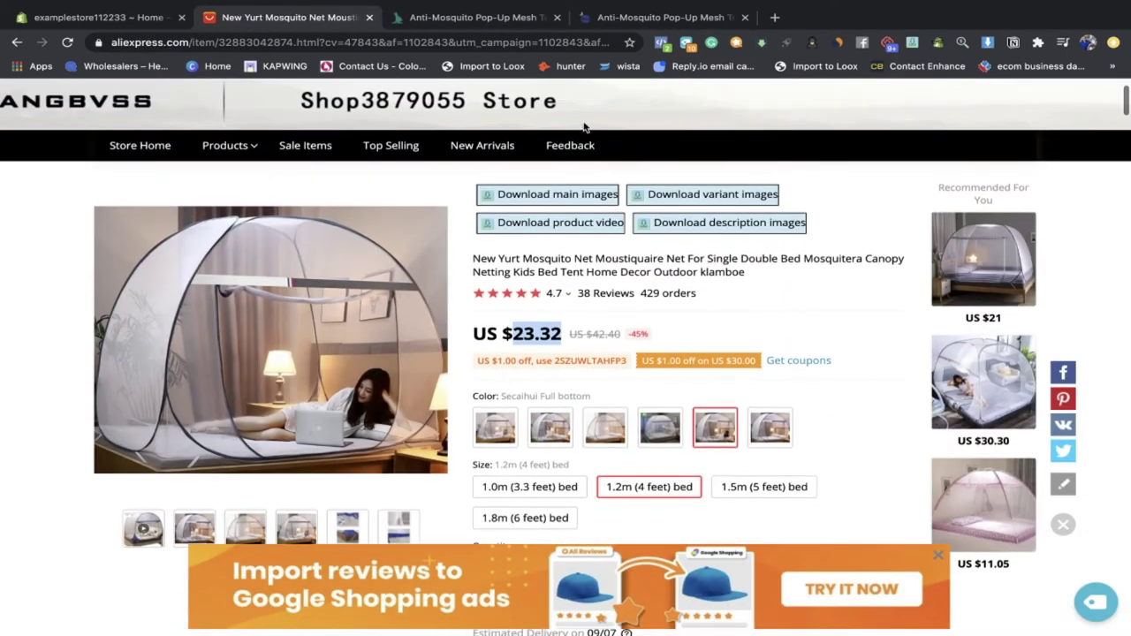
click(693, 152)
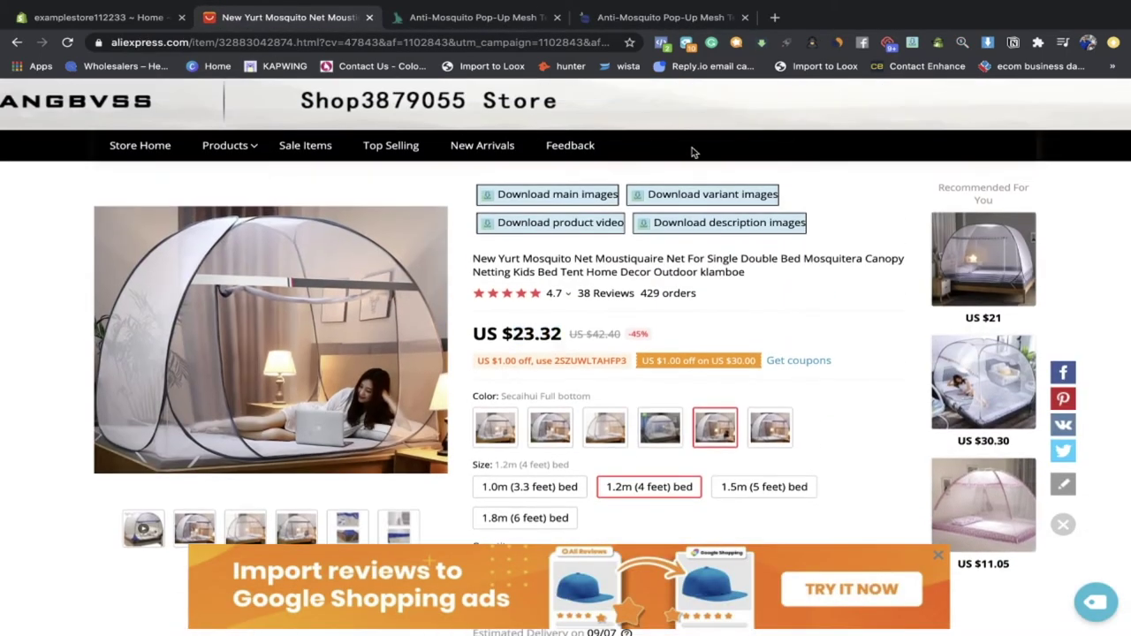
Step: Launch the Oberlo app from the Shopify admin Apps list
click(110, 17)
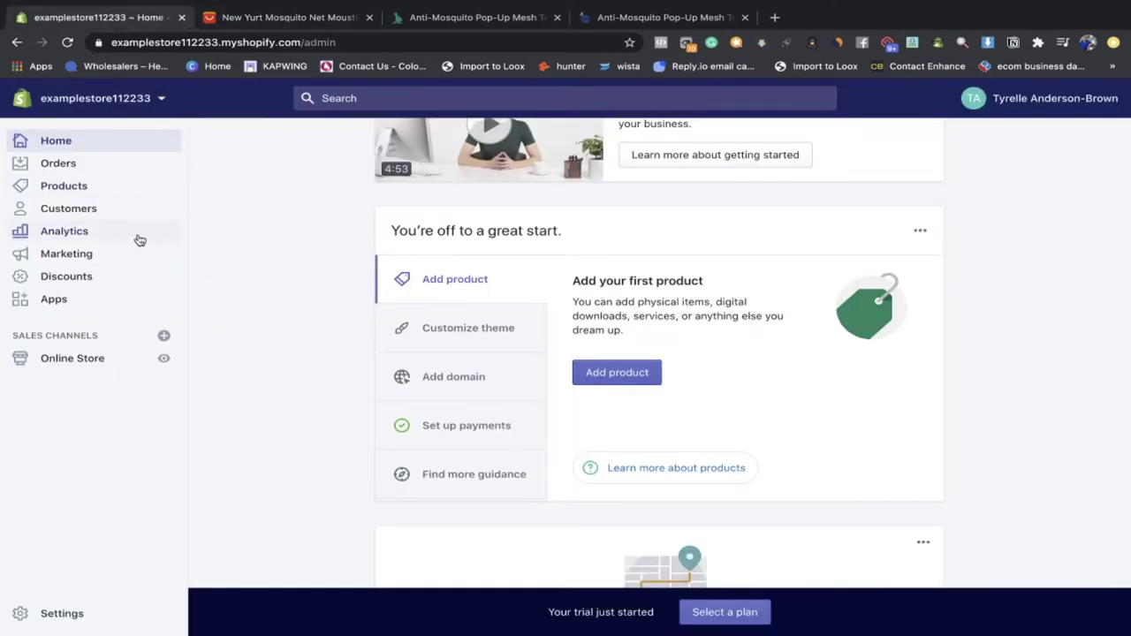
click(122, 301)
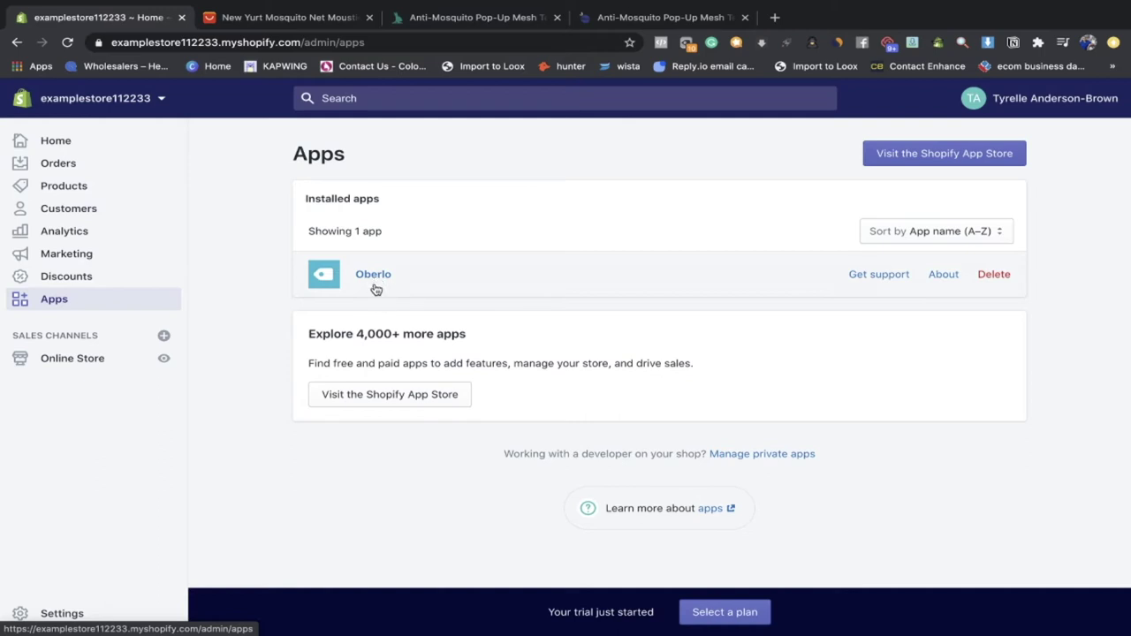
click(373, 276)
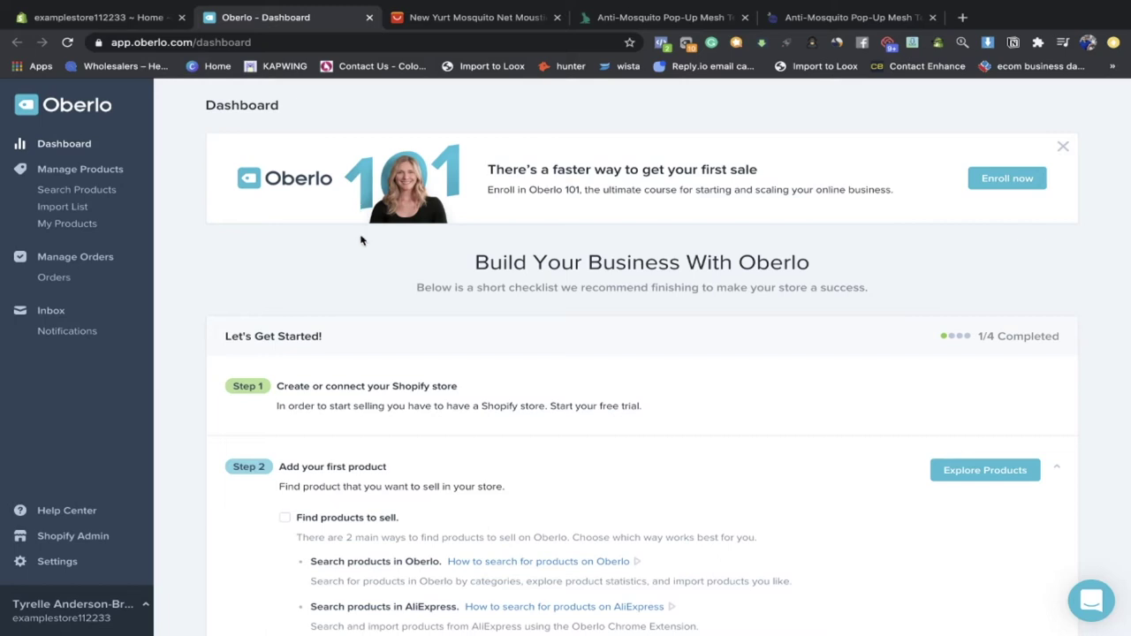
Step: Scroll through the Oberlo dashboard and its checklist
scroll(360, 240, down, 3)
scroll(442, 248, down, 1)
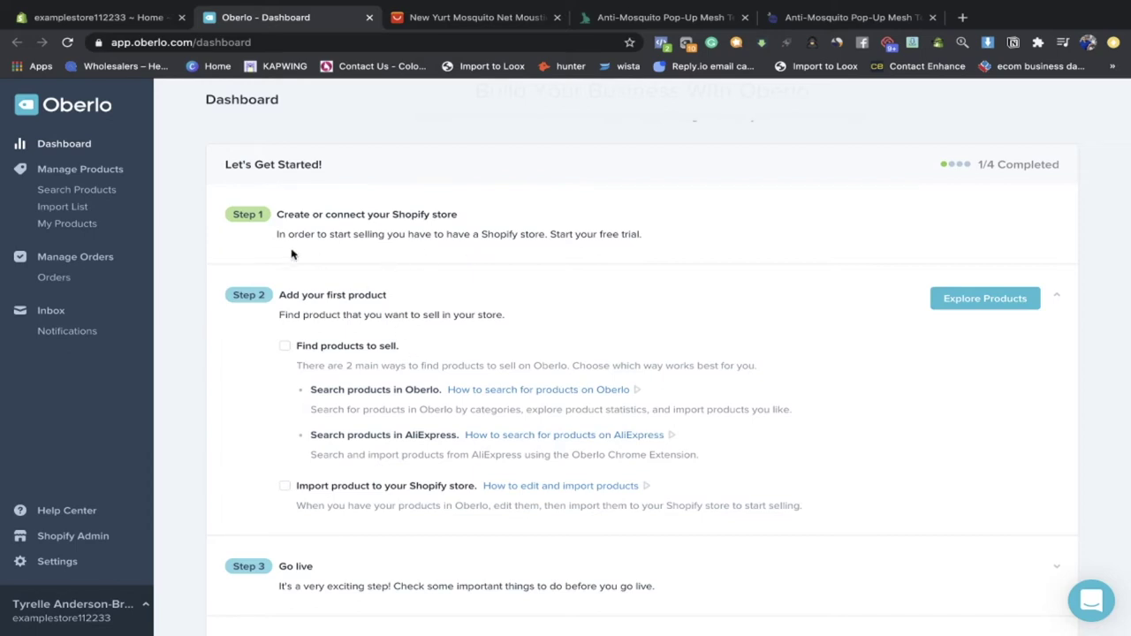
scroll(263, 248, up, 2)
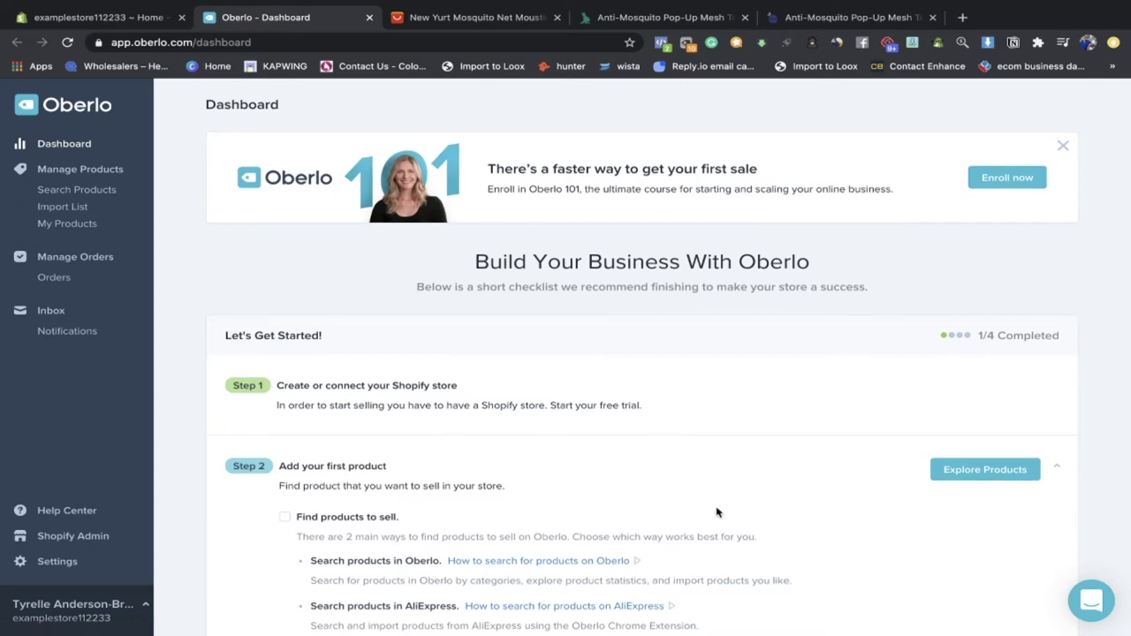
scroll(432, 325, down, 4)
scroll(315, 399, down, 2)
scroll(314, 398, down, 1)
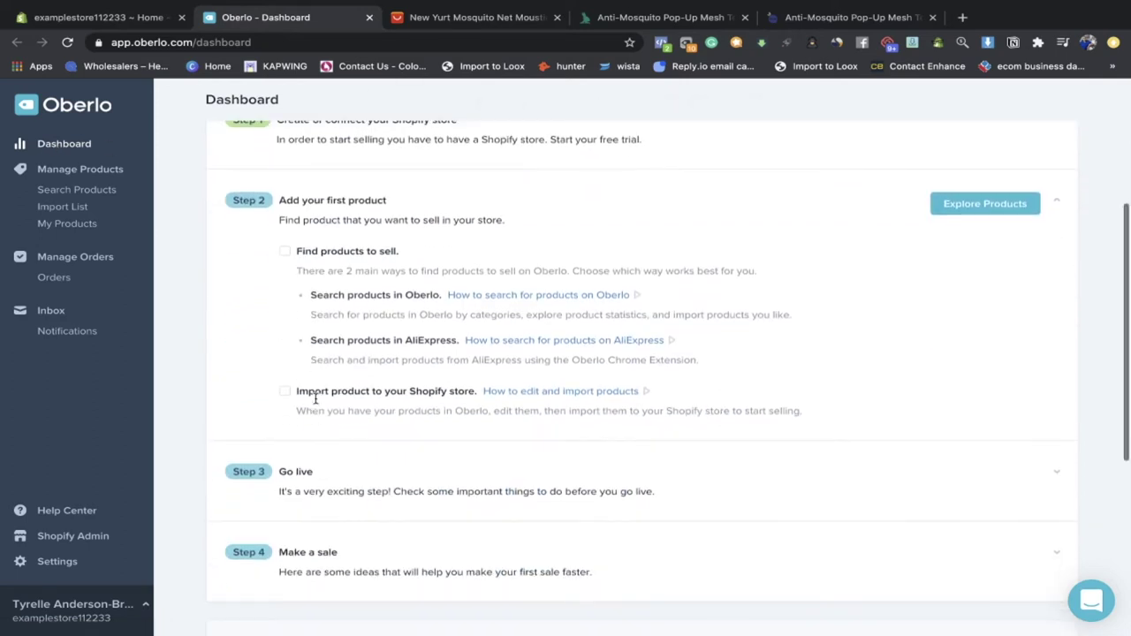
scroll(262, 305, up, 2)
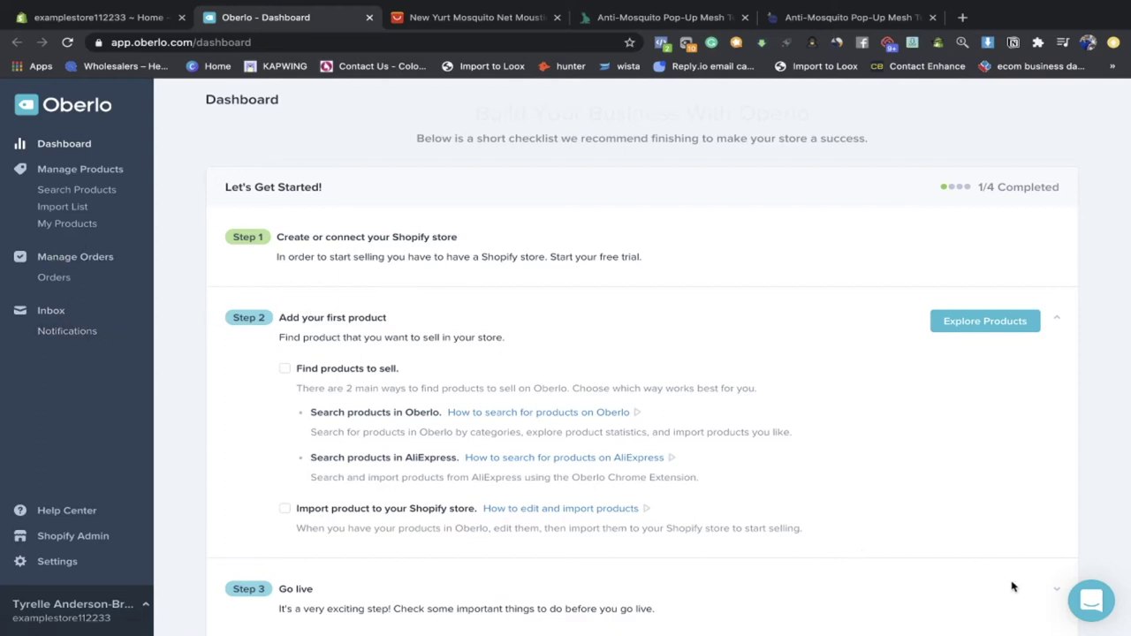
Step: Open and close the support chat, then switch to the AliExpress mosquito net page
click(1085, 601)
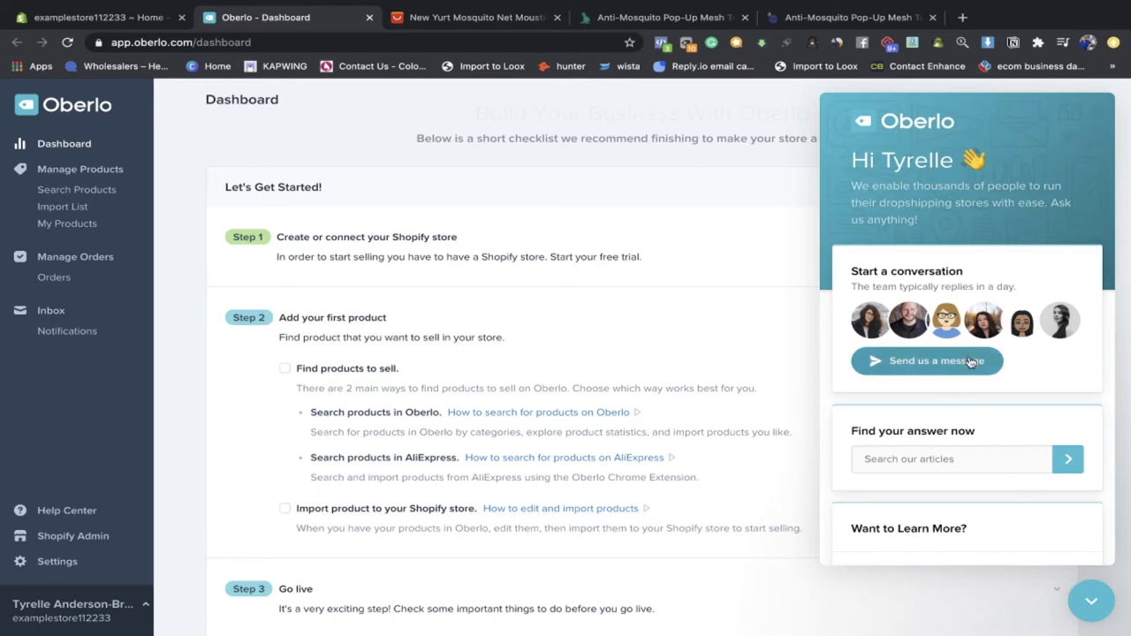
click(1086, 594)
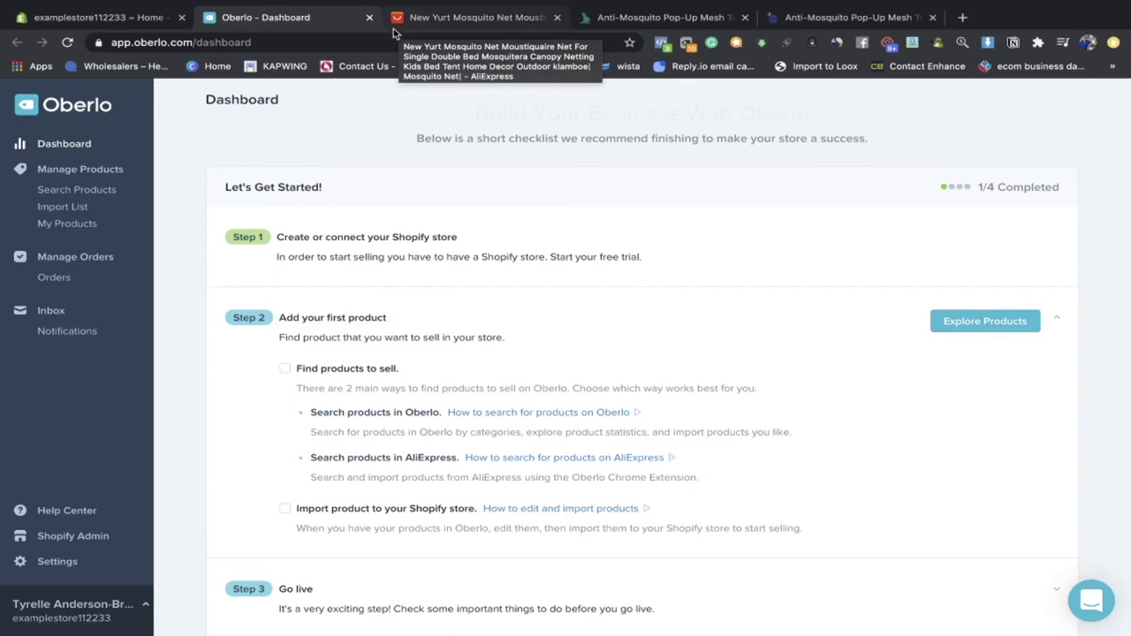
click(422, 19)
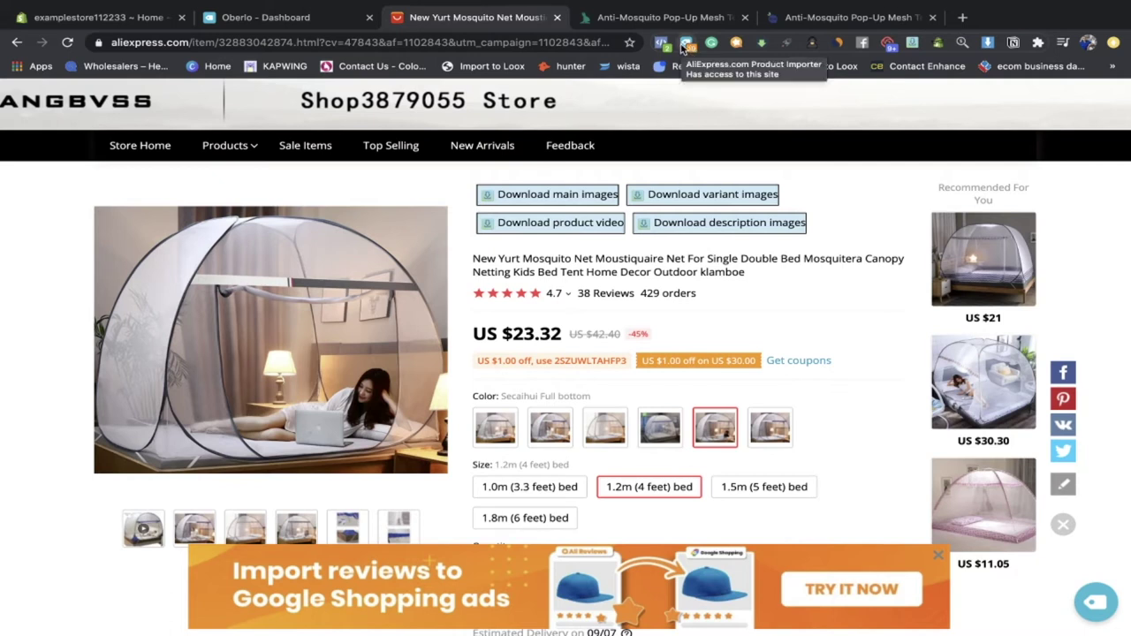
Step: Import the New Yurt Mosquito Net via the Oberlo extension and open the Import List
click(687, 46)
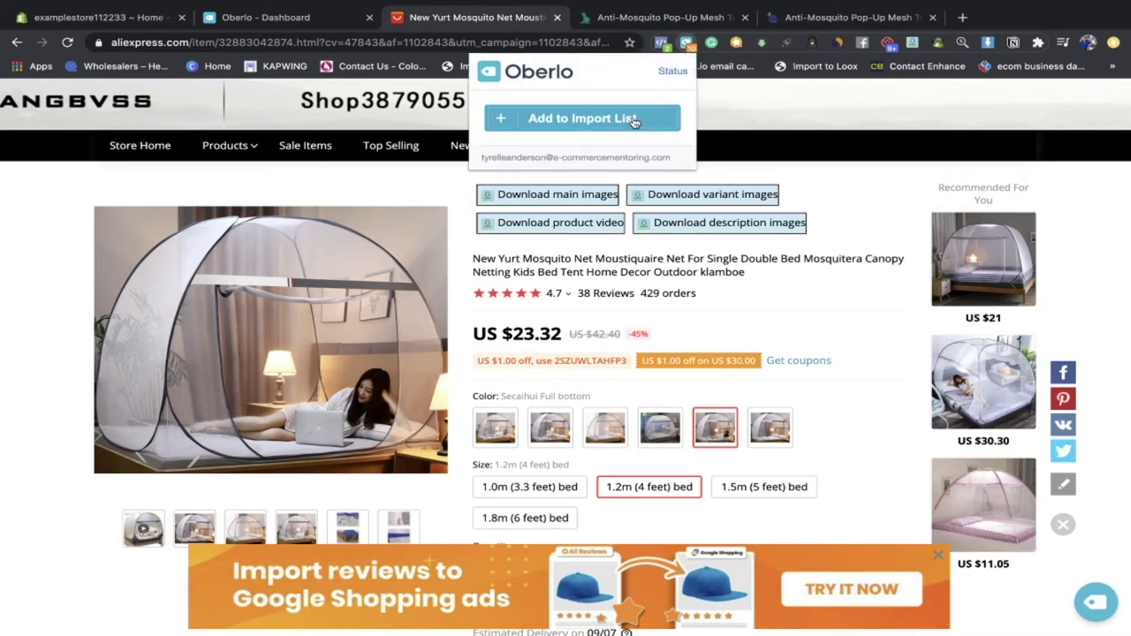
click(633, 121)
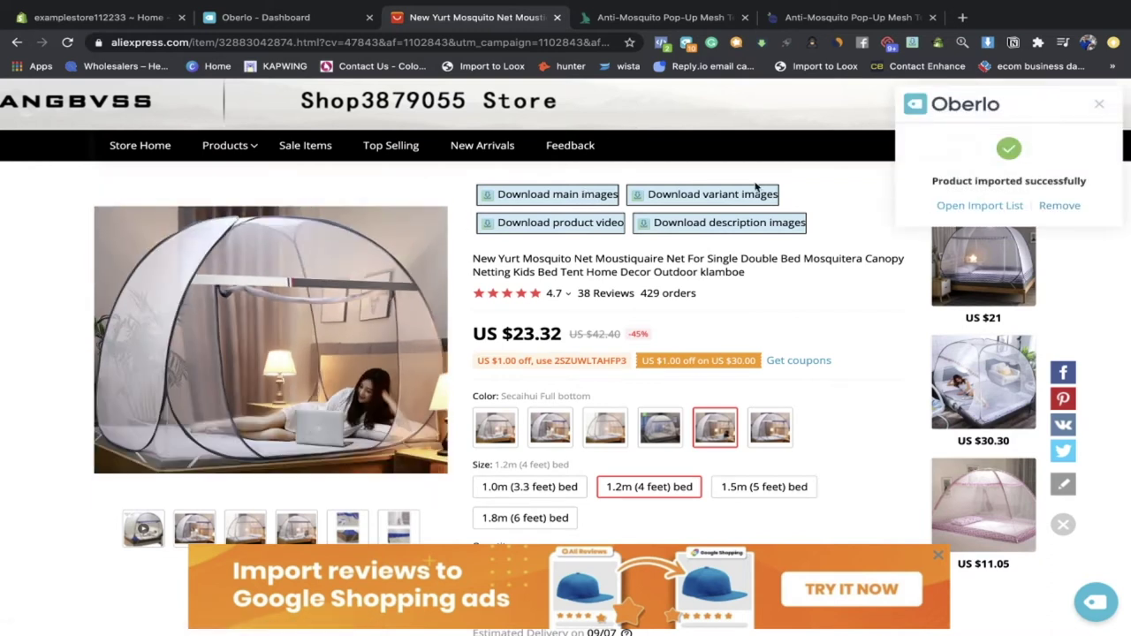
double_click(975, 180)
click(971, 189)
click(955, 205)
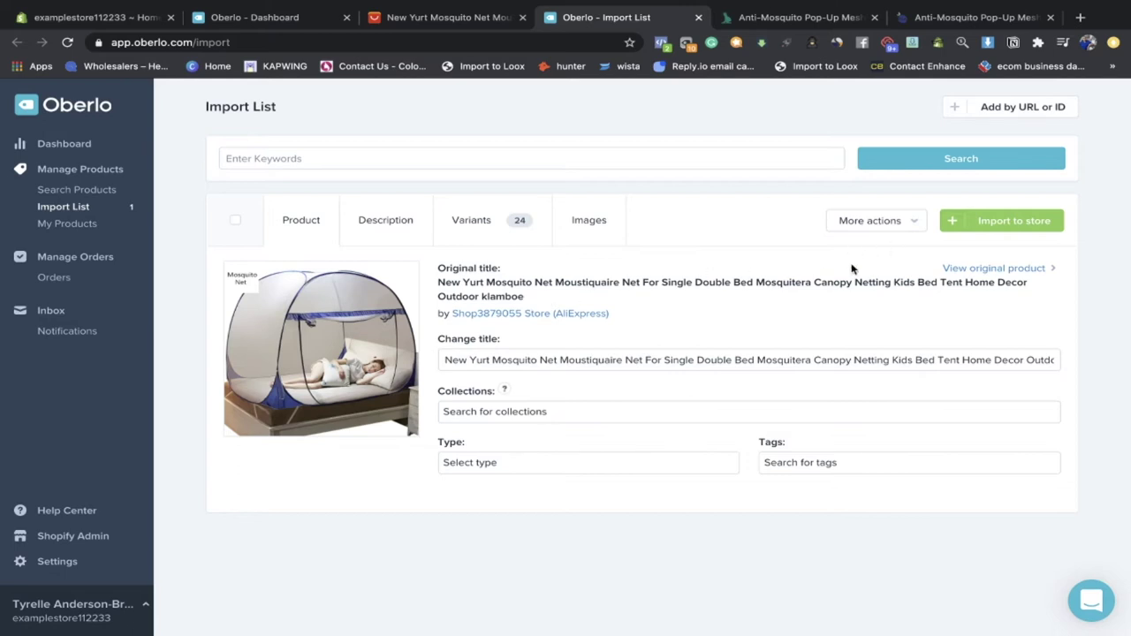
Step: View the imported description, then the product's Variants table
click(402, 232)
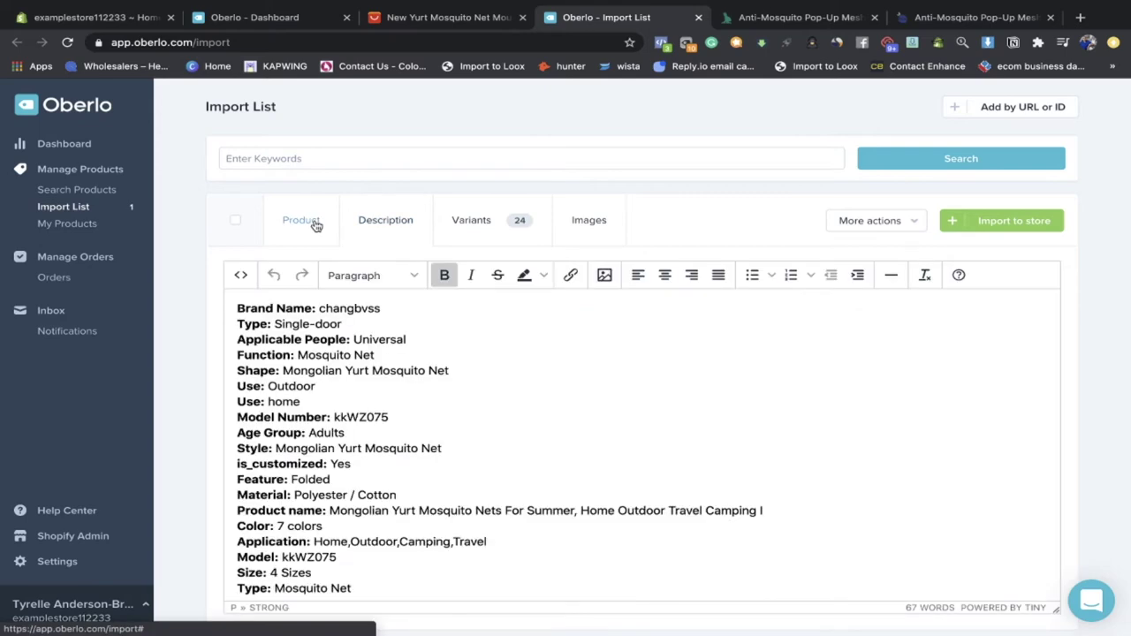
click(328, 242)
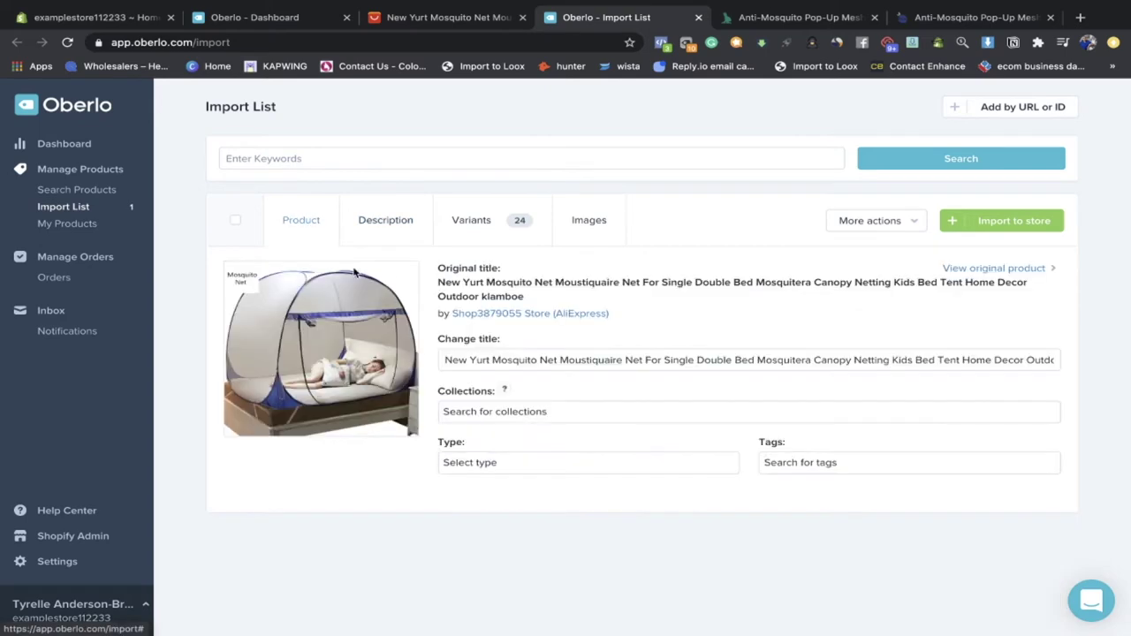
click(477, 219)
Step: Scroll through the 24 variants and uncheck Use all to deselect them
scroll(433, 395, down, 5)
scroll(432, 394, down, 3)
scroll(433, 396, up, 6)
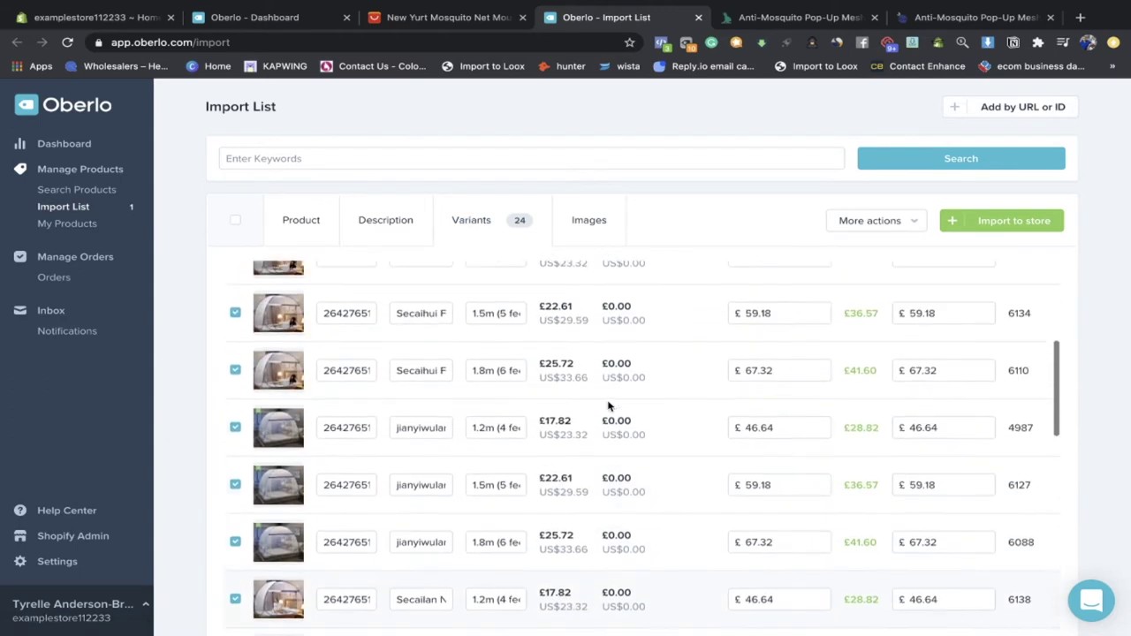
scroll(608, 405, up, 5)
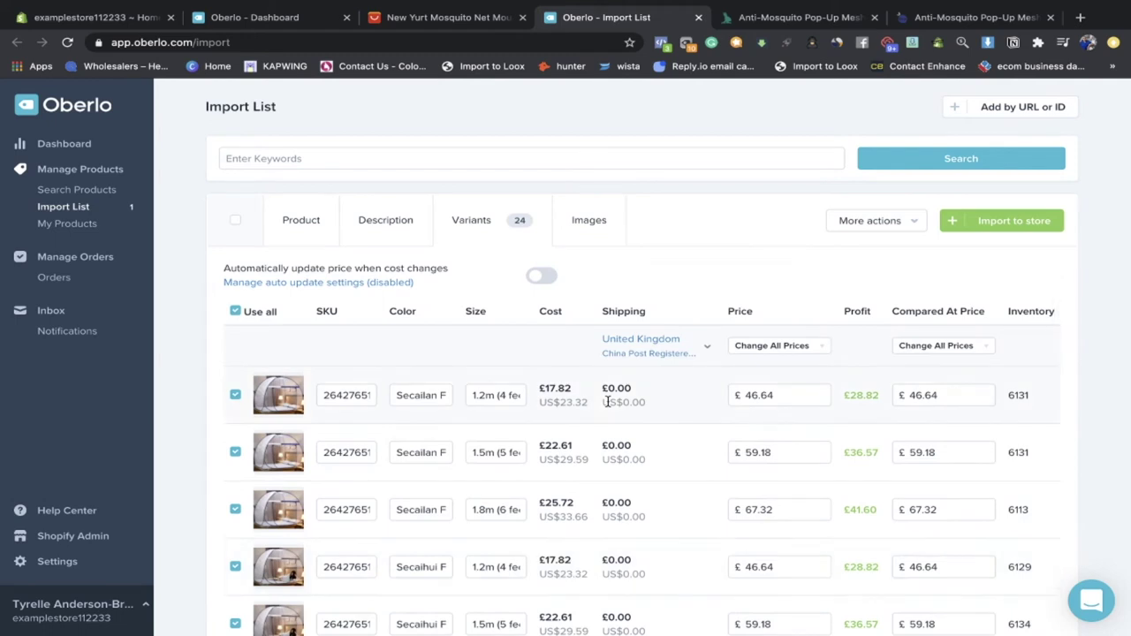
scroll(607, 402, down, 2)
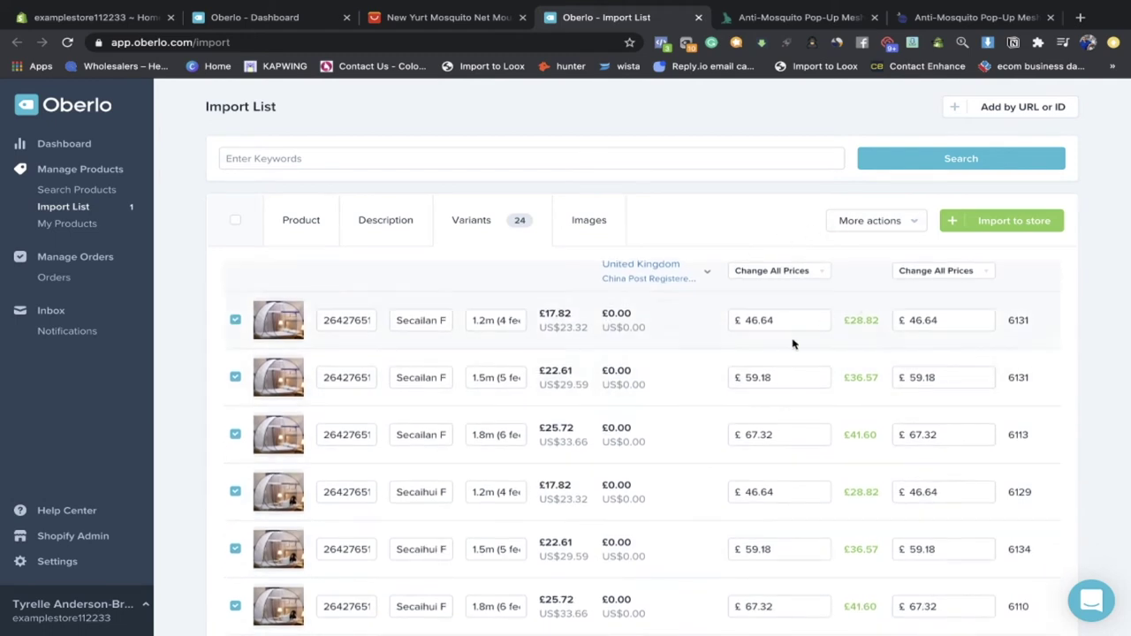
scroll(809, 352, up, 1)
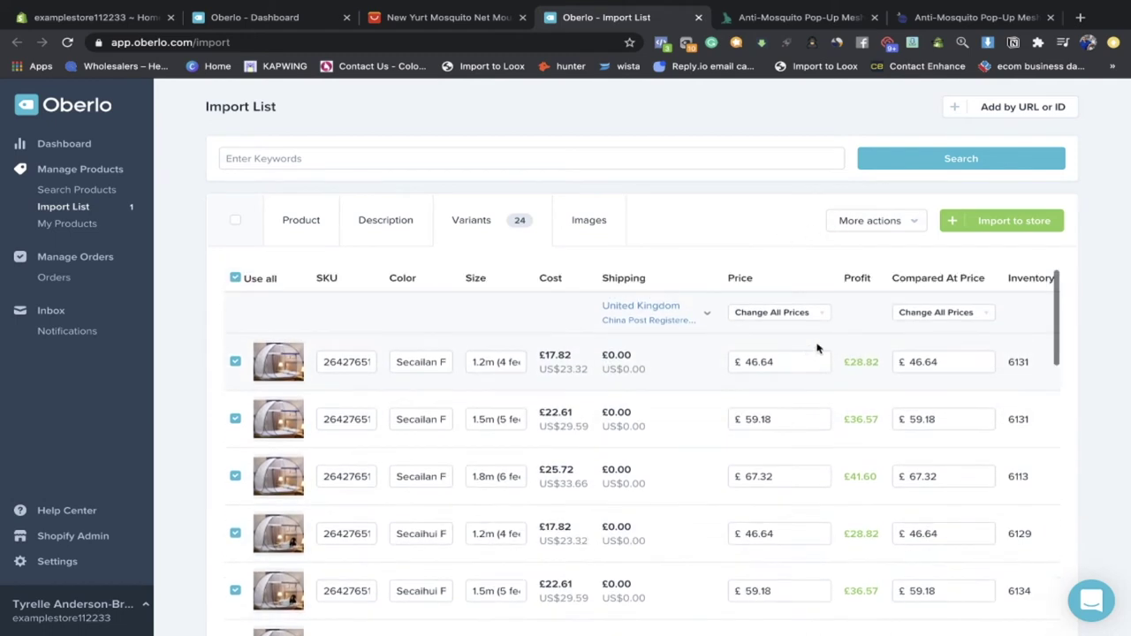
scroll(732, 422, down, 2)
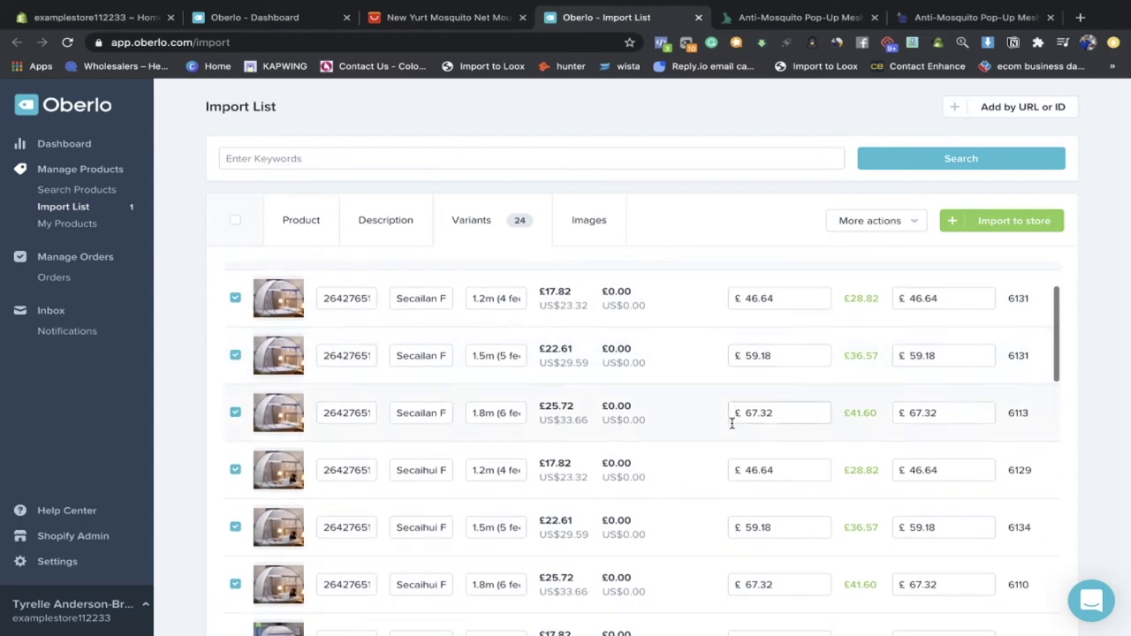
scroll(668, 419, up, 3)
click(236, 311)
scroll(323, 378, down, 4)
Step: Tick the first 1.2m variant, then check the 1.5m and 1.8m prices on AliExpress
scroll(323, 378, up, 1)
click(234, 281)
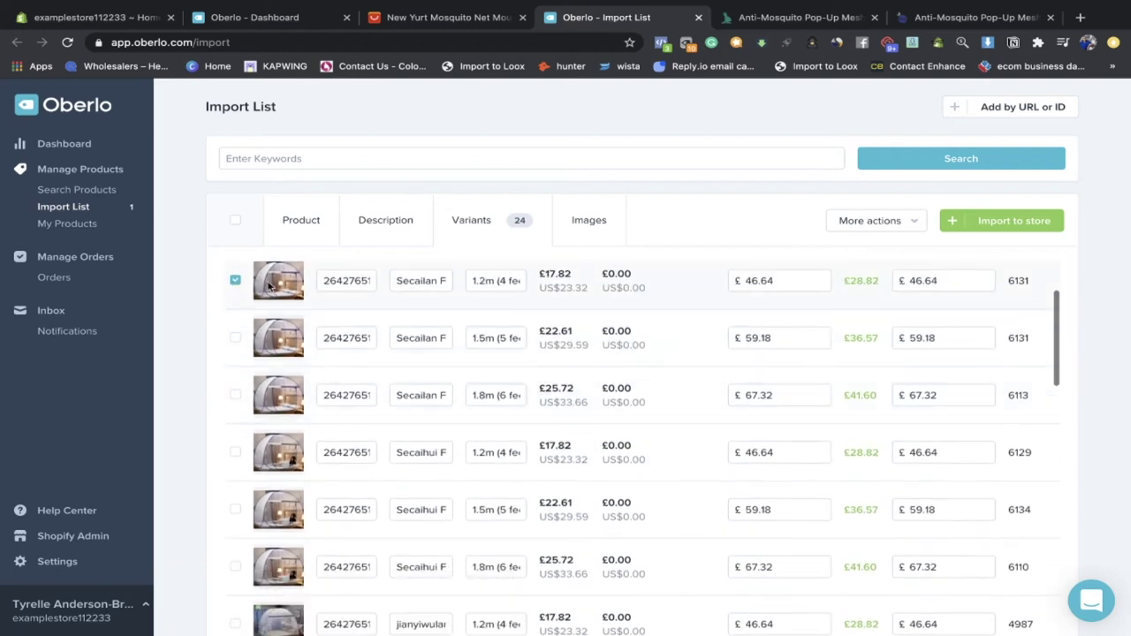
click(501, 11)
scroll(660, 375, down, 2)
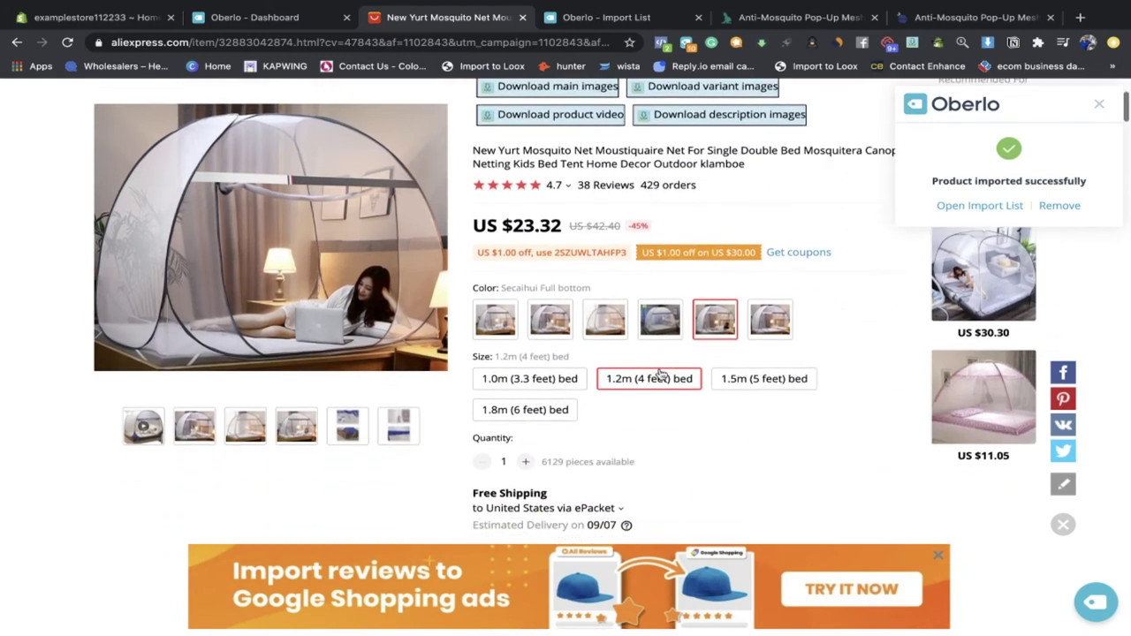
click(735, 385)
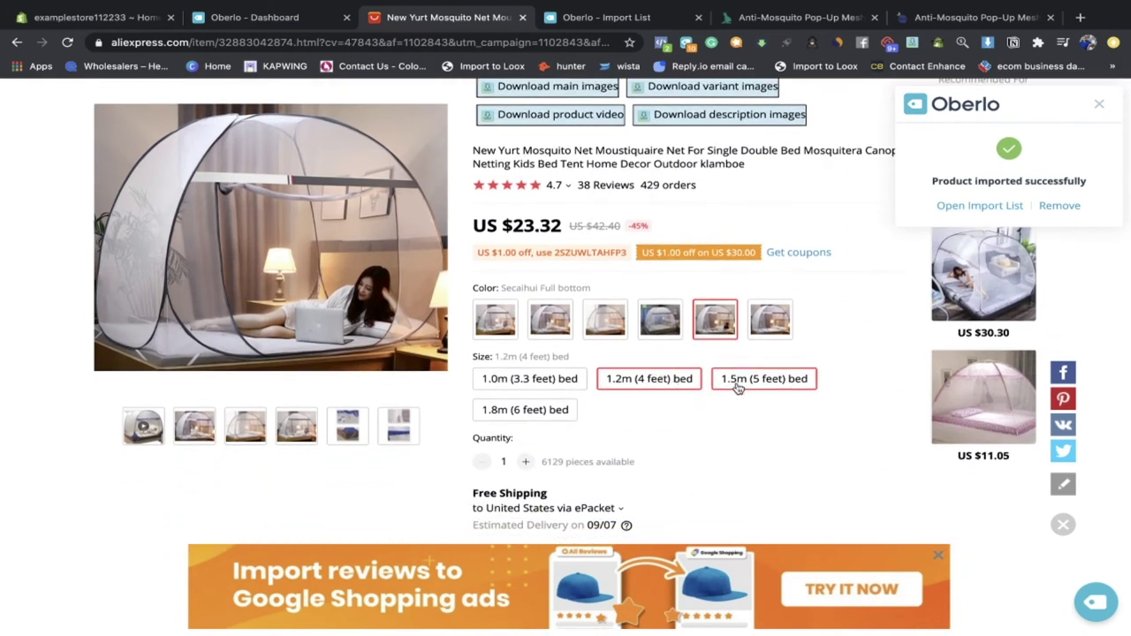
click(553, 416)
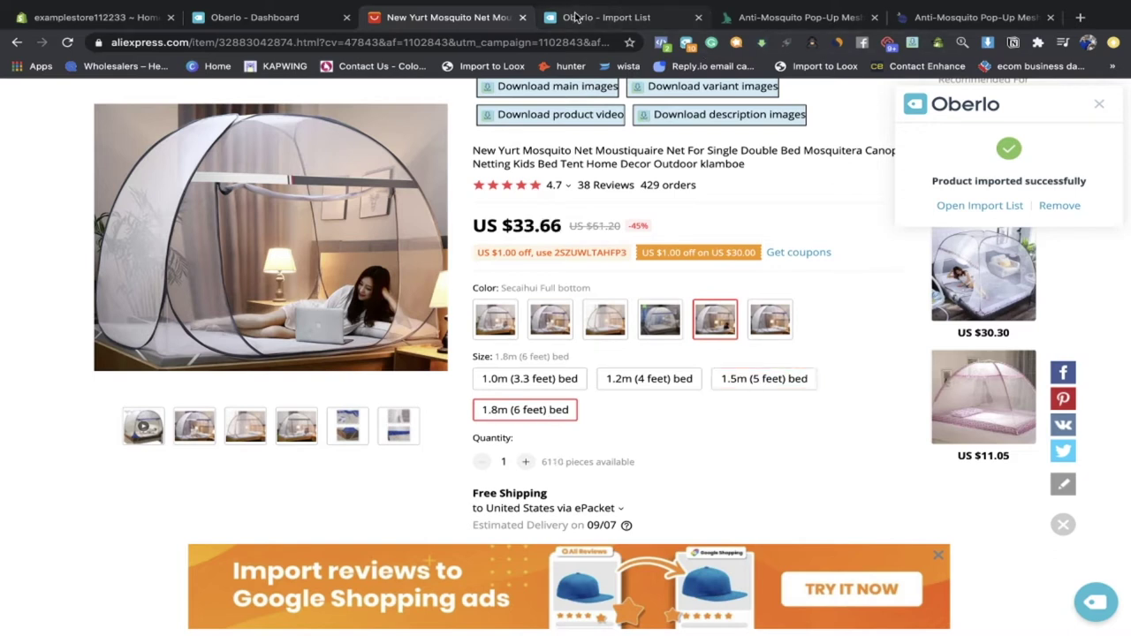
Step: Scroll through the Oberlo import list variants
click(575, 17)
scroll(480, 386, down, 3)
scroll(479, 386, down, 3)
scroll(480, 384, up, 6)
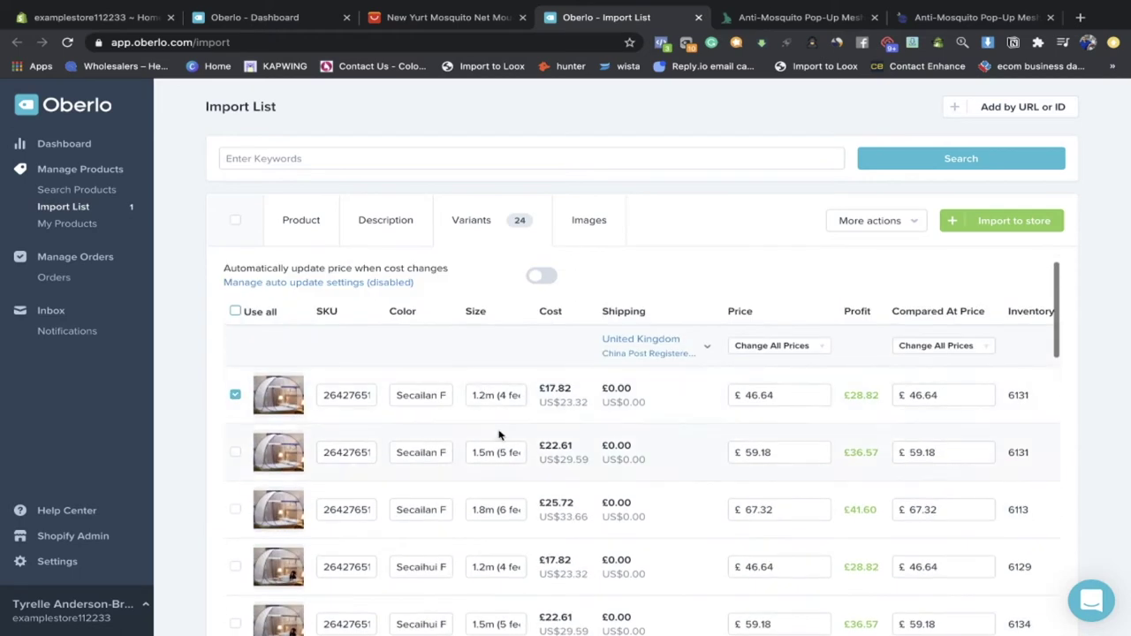
scroll(500, 433, down, 5)
Step: Highlight the Secaihui Full bottom colour name on AliExpress, then return to Oberlo
click(495, 19)
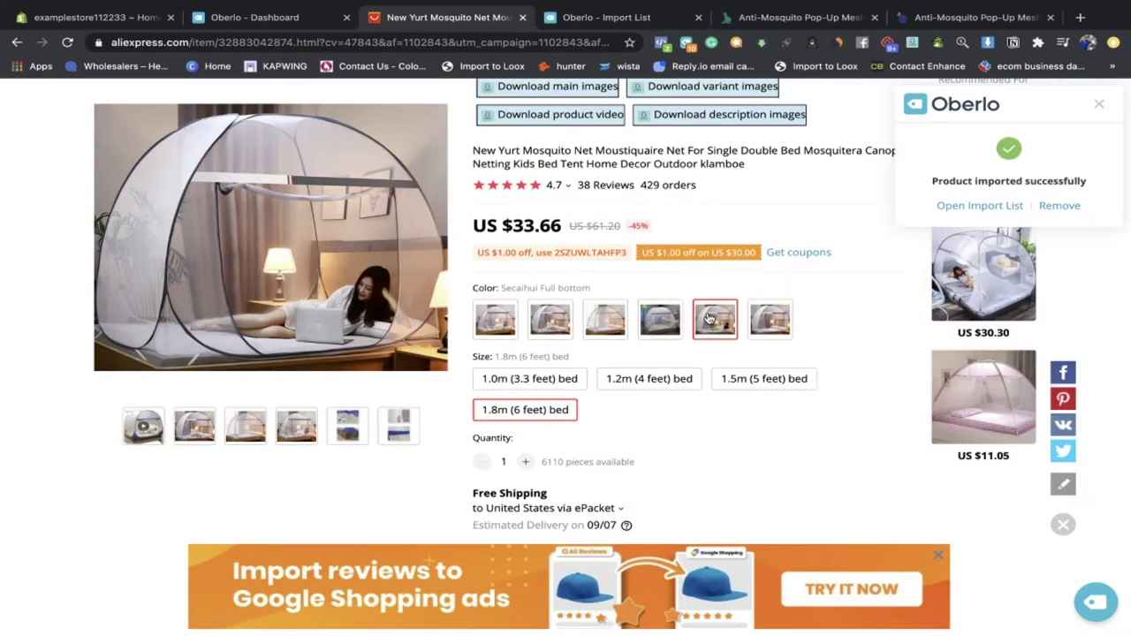
double_click(563, 288)
click(562, 287)
drag(594, 288, 507, 285)
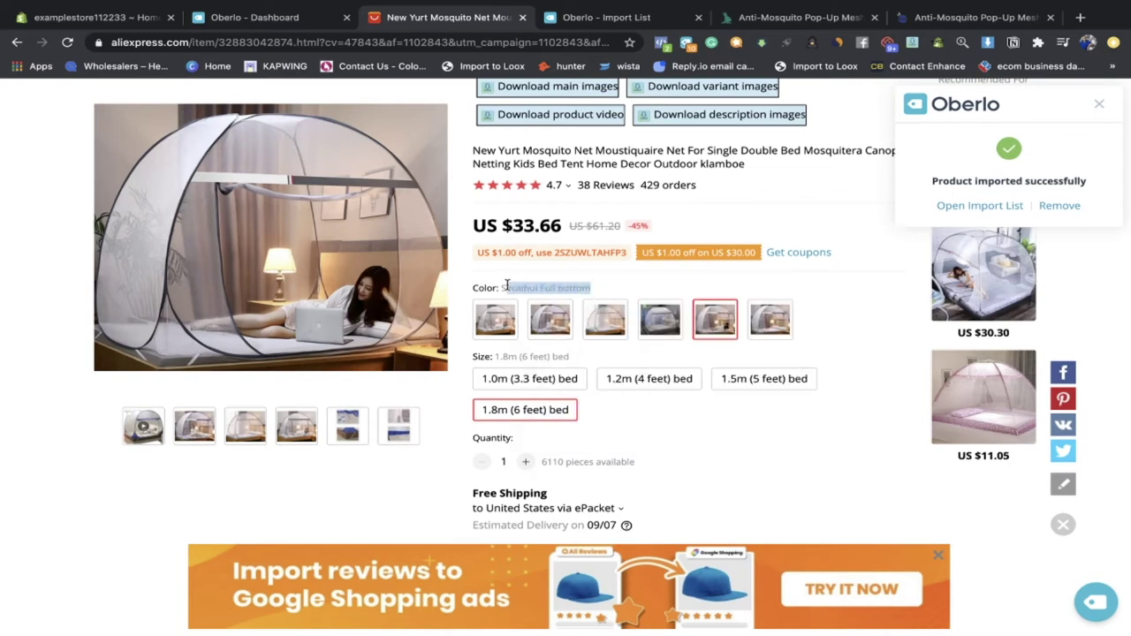
click(572, 287)
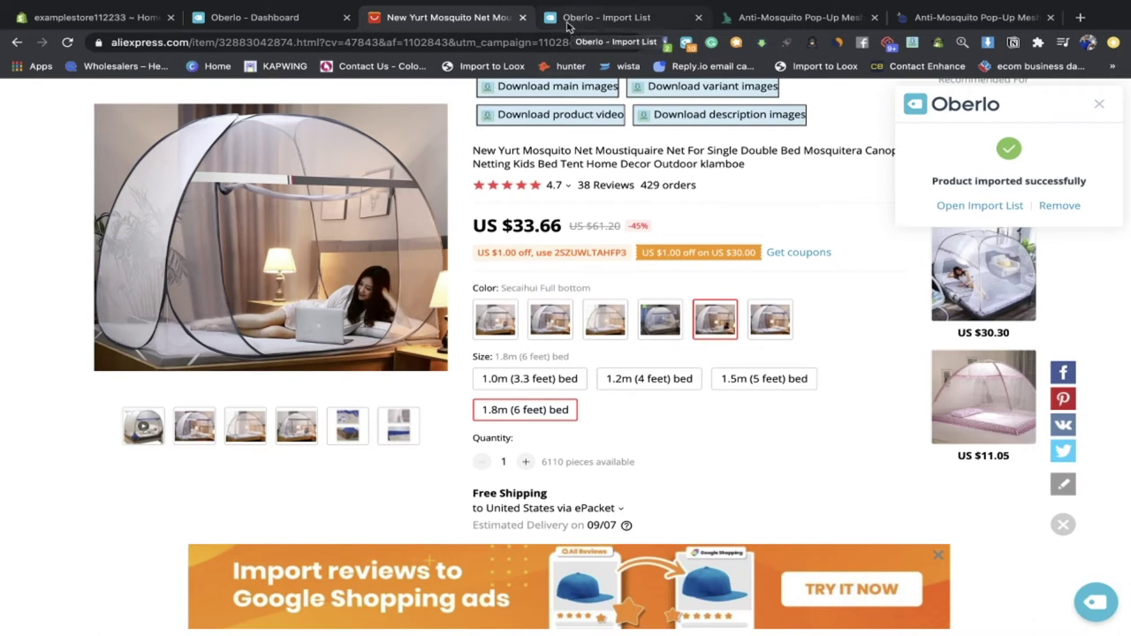
click(566, 18)
Step: In the variants table, tick another 1.2m row and the 1.8m bed-size row
scroll(487, 384, down, 2)
scroll(488, 382, up, 2)
scroll(489, 382, down, 10)
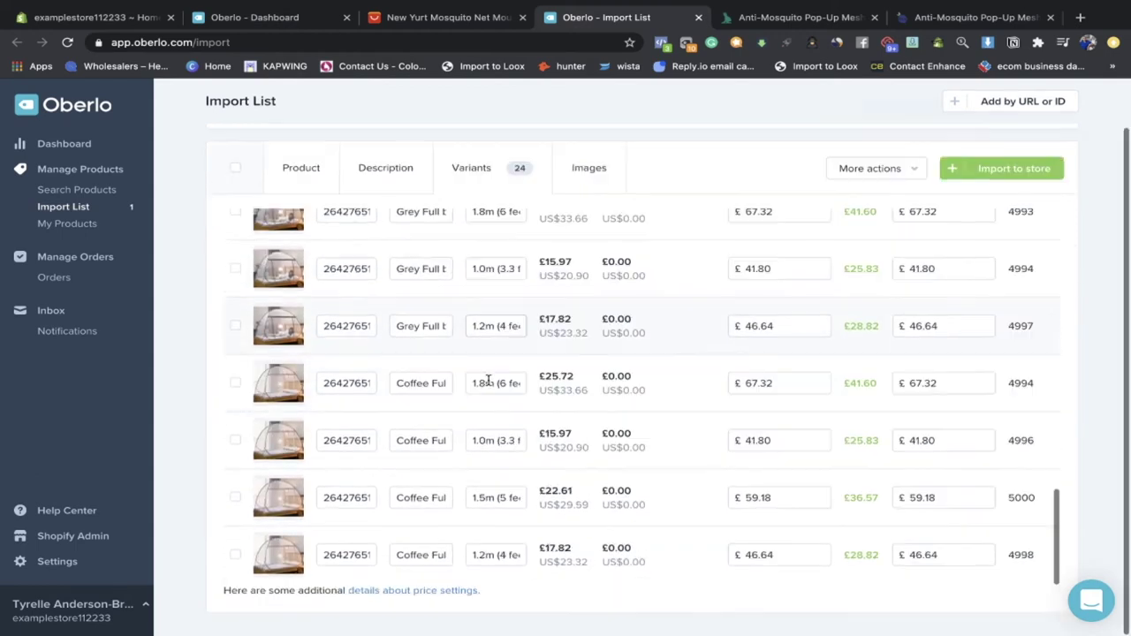
scroll(488, 381, up, 5)
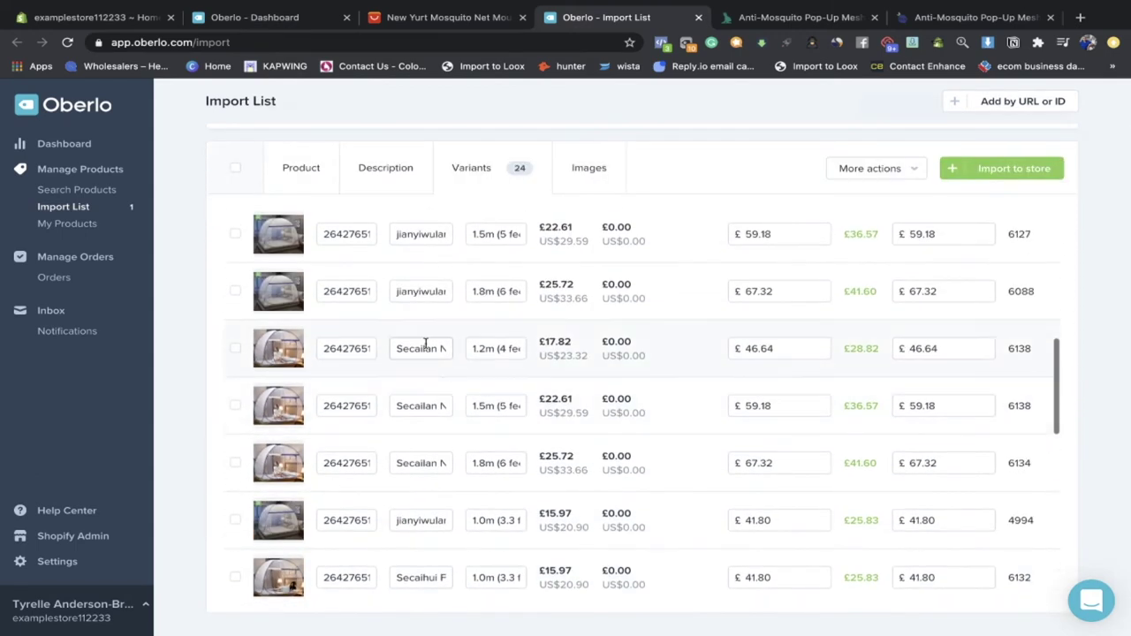
scroll(424, 389, down, 3)
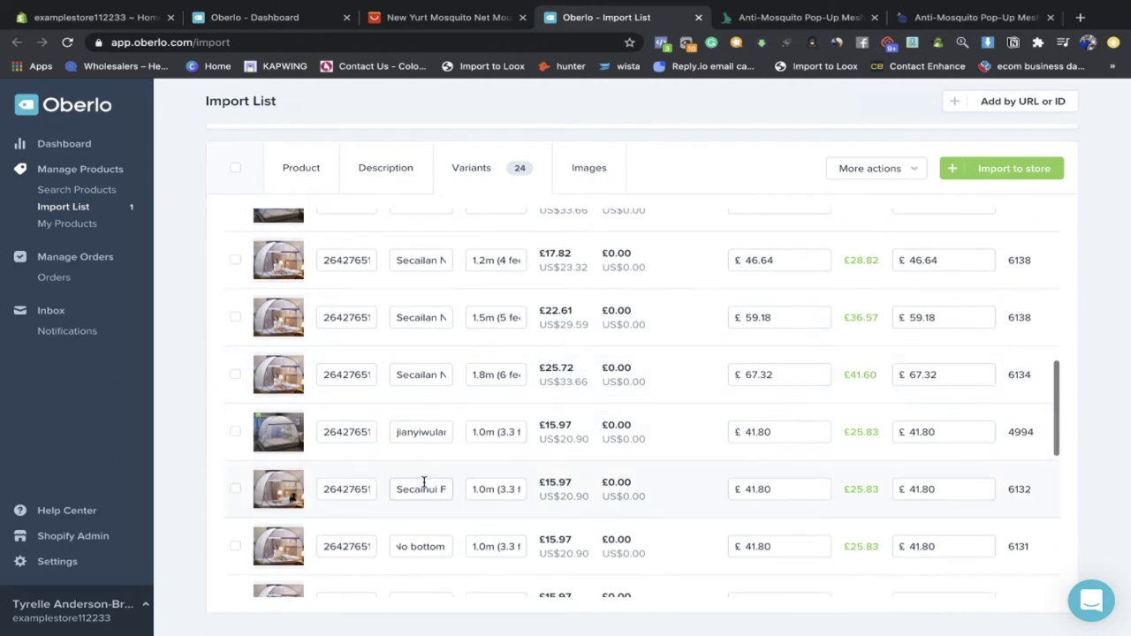
scroll(424, 481, up, 1)
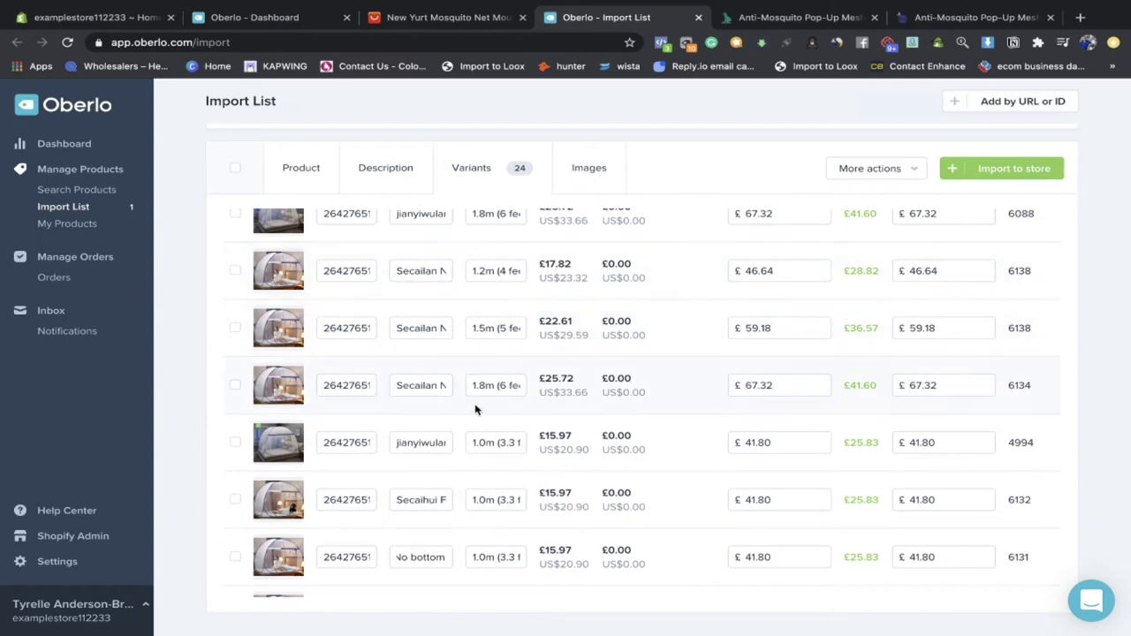
click(235, 270)
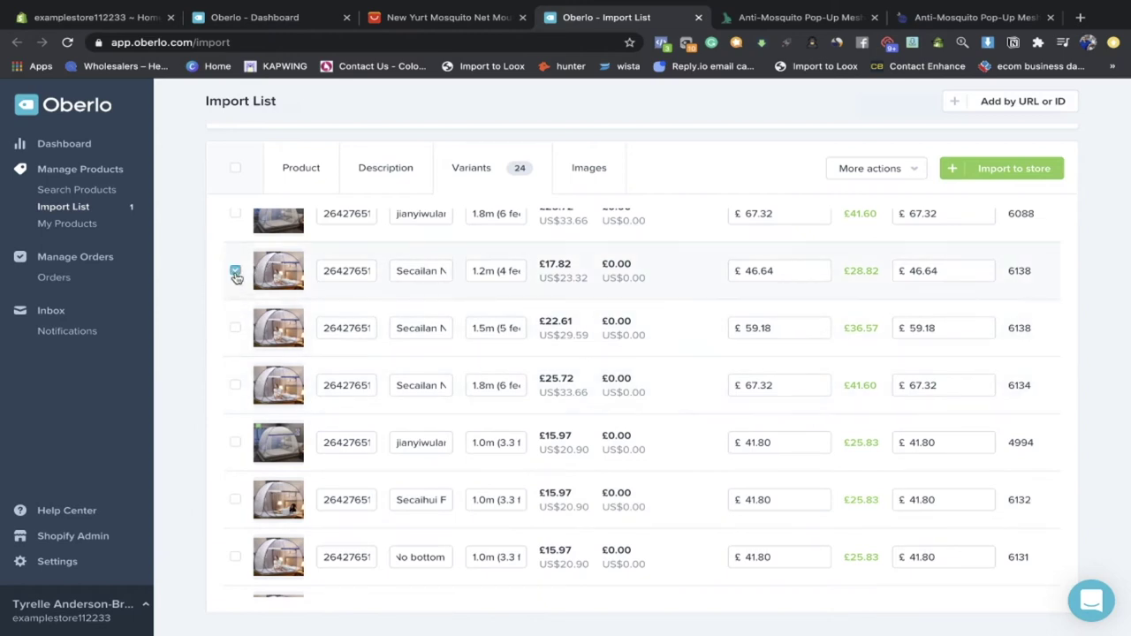
click(235, 386)
scroll(456, 338, up, 2)
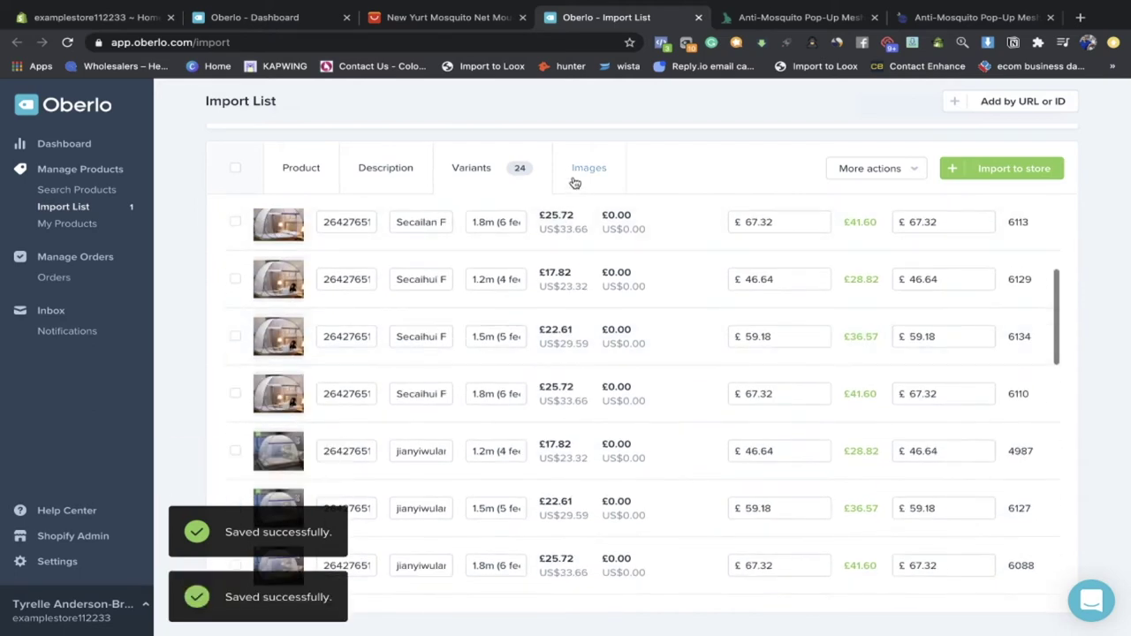
Step: Tick four bedroom tent photos for import in the Oberlo product's image gallery
click(574, 177)
scroll(516, 341, down, 2)
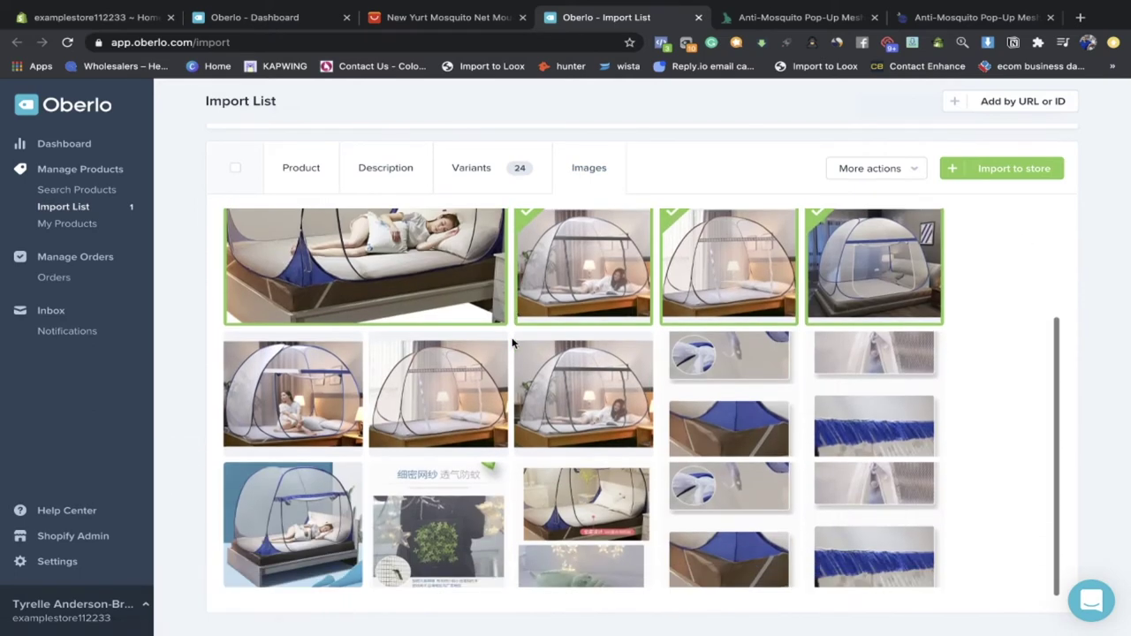
click(624, 381)
click(439, 389)
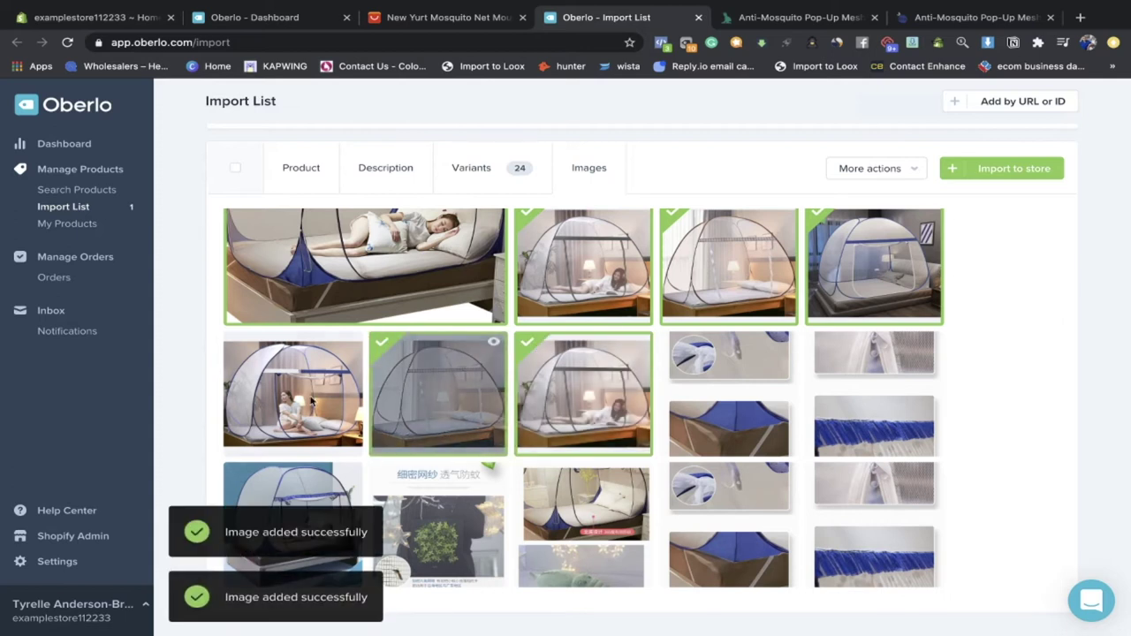
click(299, 399)
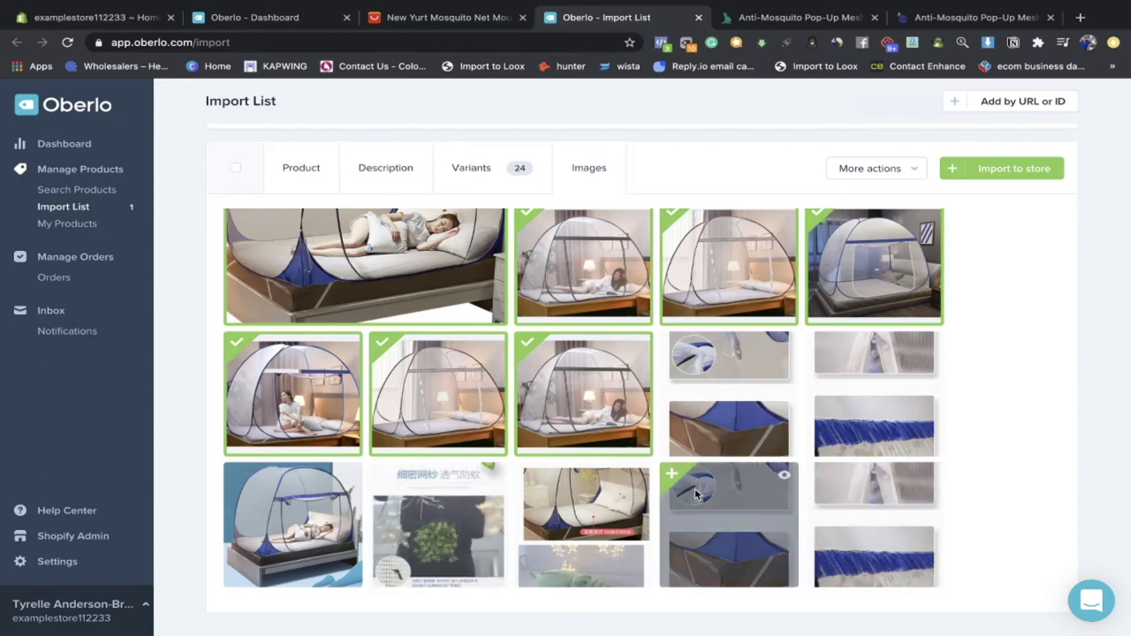
click(315, 509)
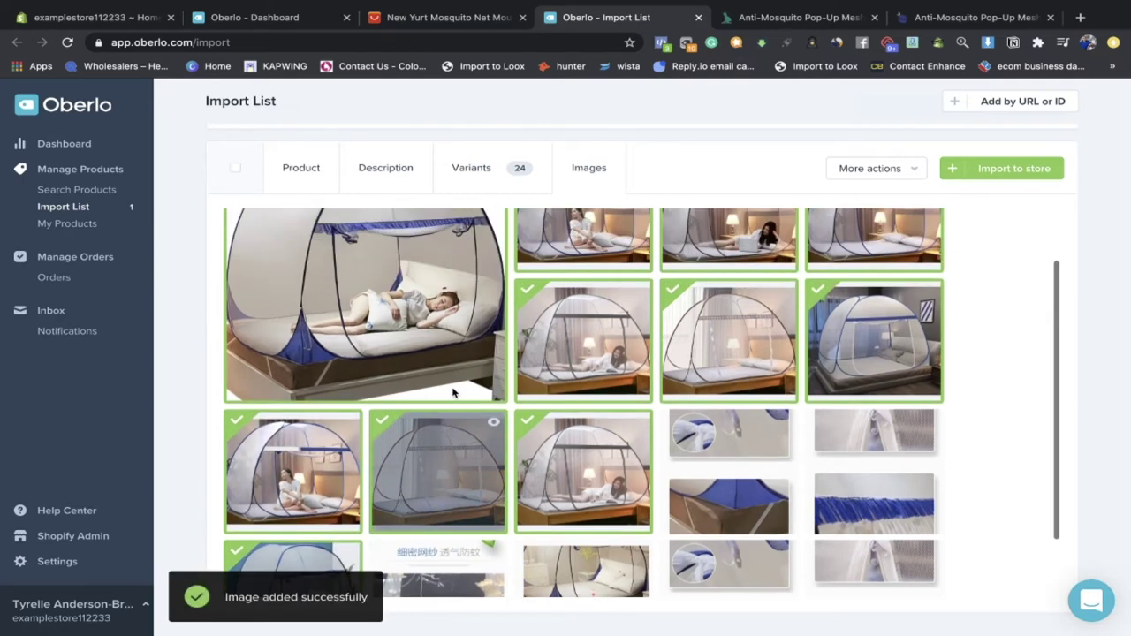
Step: Untick a few unwanted photos, then import the New Yurt Mosquito Net into Shopify
click(839, 349)
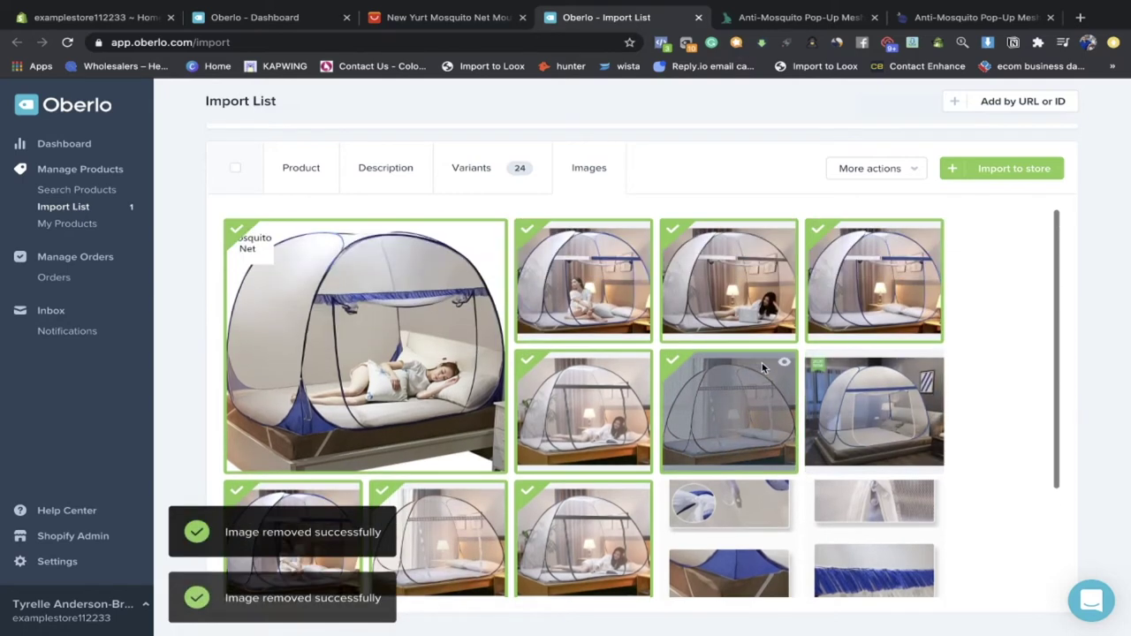
click(766, 408)
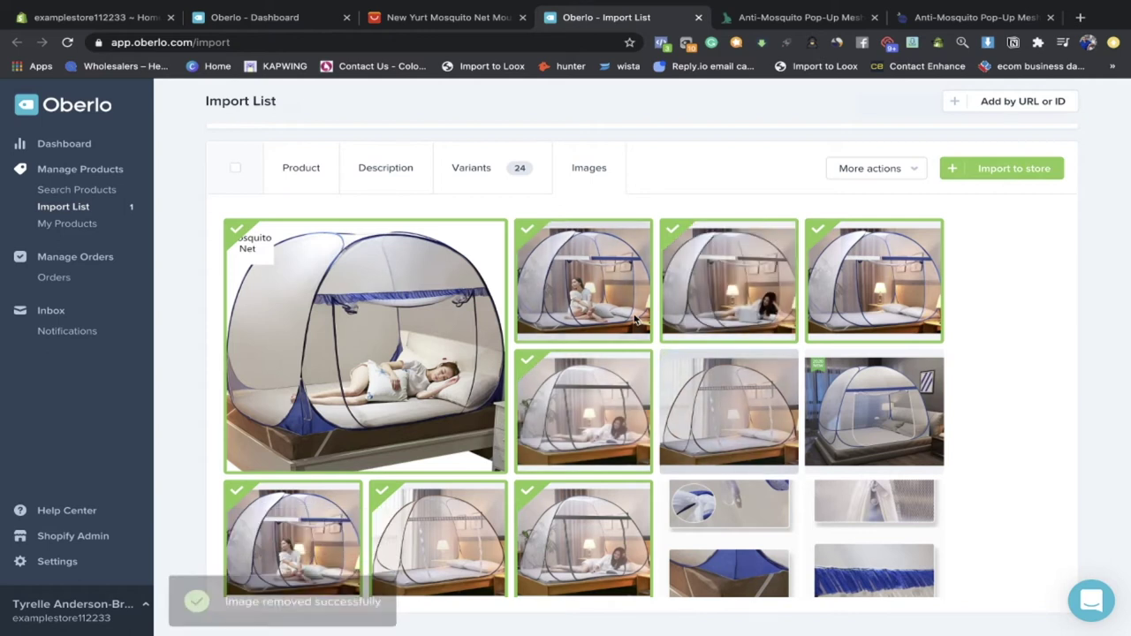
scroll(700, 368, down, 1)
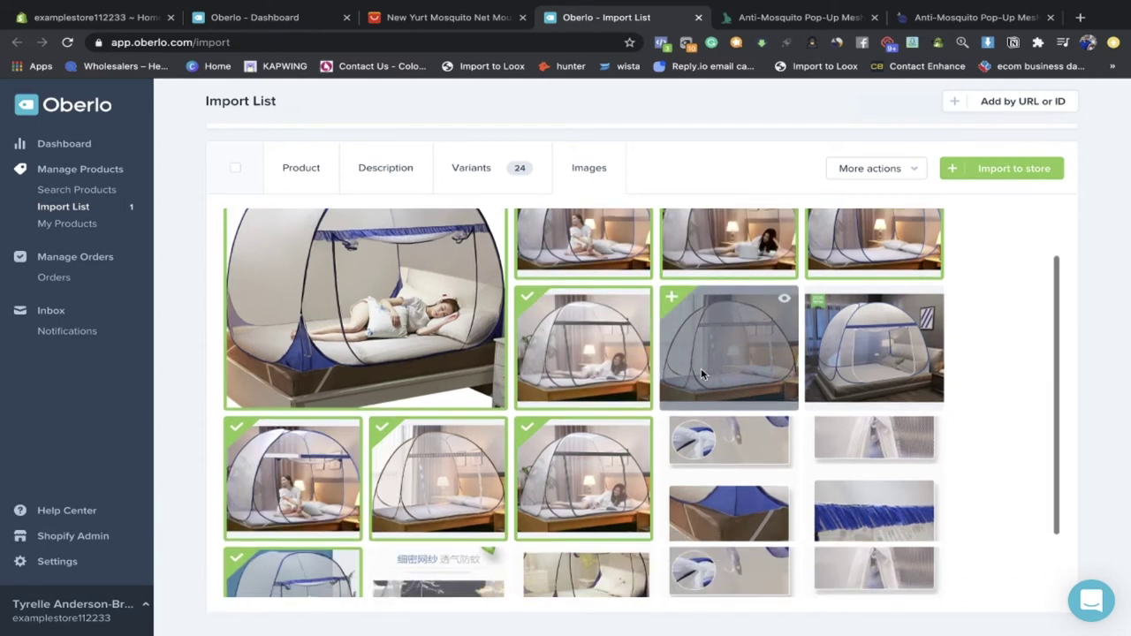
click(846, 360)
scroll(848, 358, up, 1)
click(855, 334)
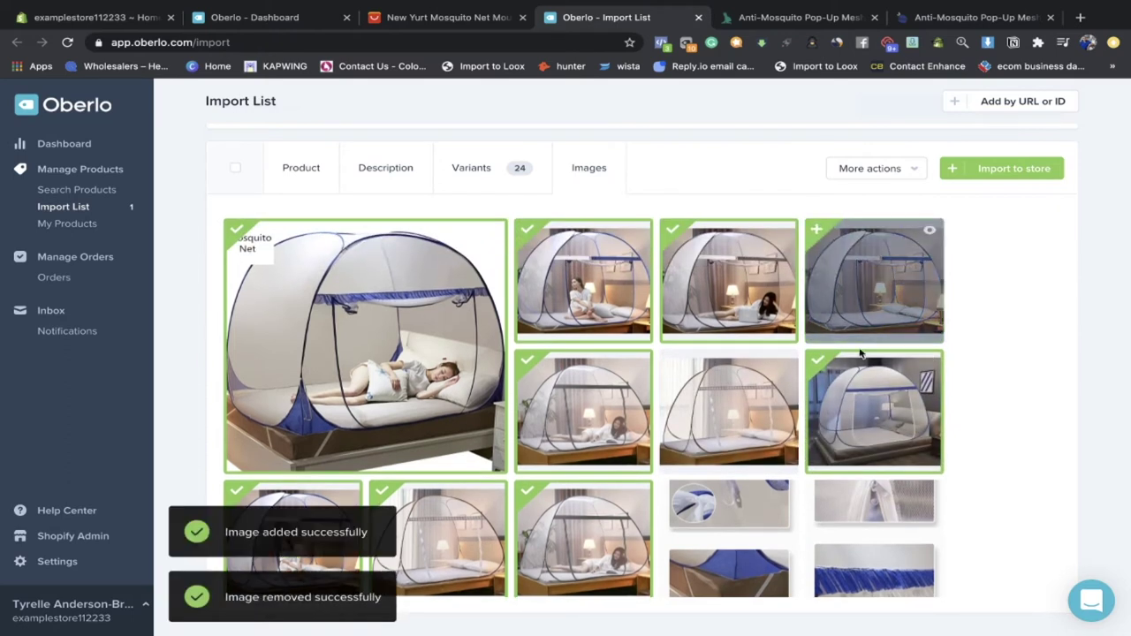
click(824, 416)
scroll(824, 416, down, 2)
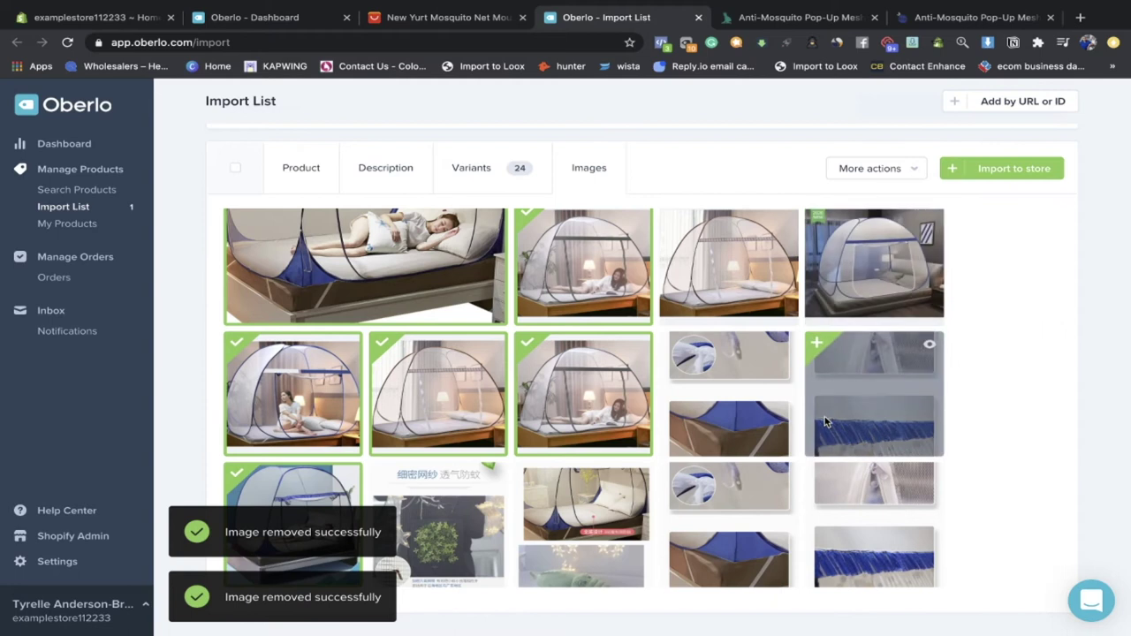
scroll(966, 292, up, 2)
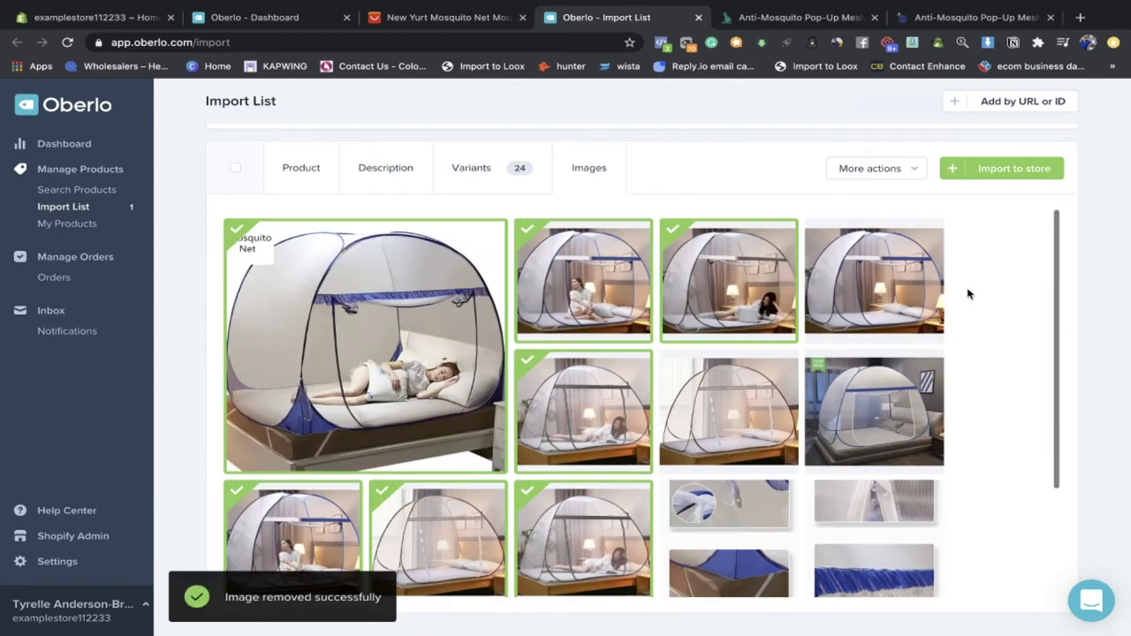
click(983, 178)
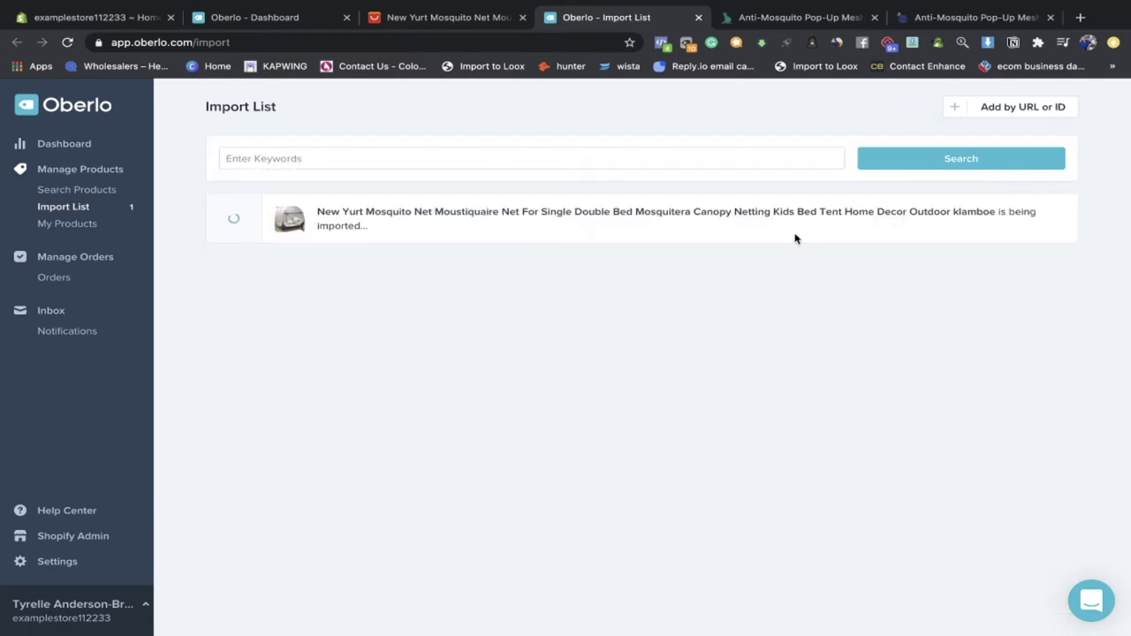
Step: Close the Oberlo import list and AliExpress mosquito net tabs and return to the Shopify admin
drag(401, 233, 308, 209)
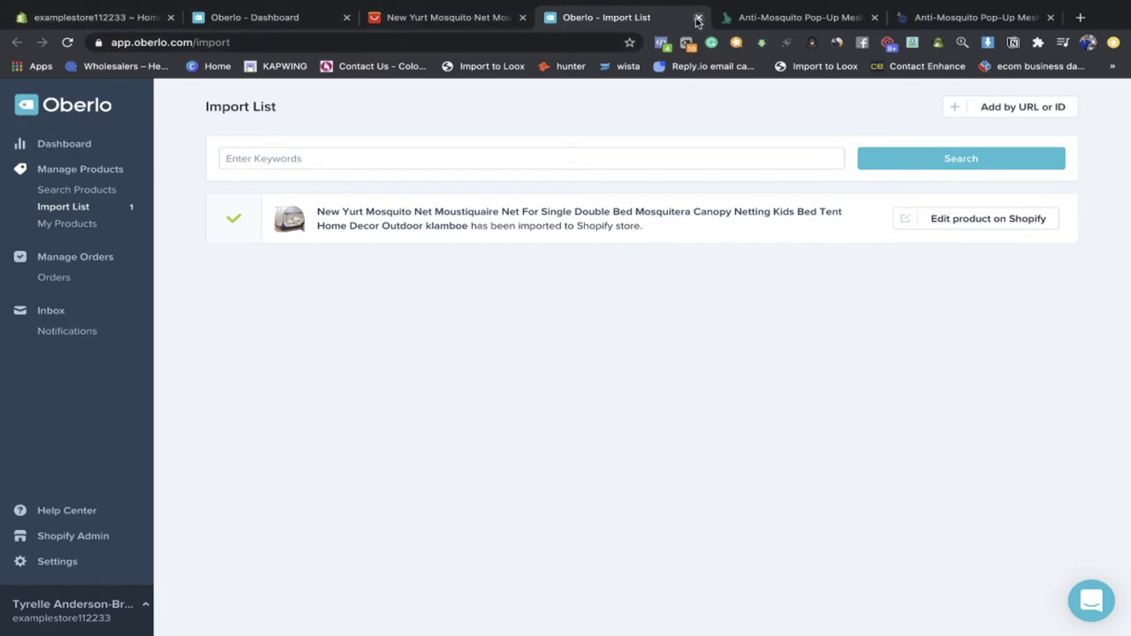
click(697, 17)
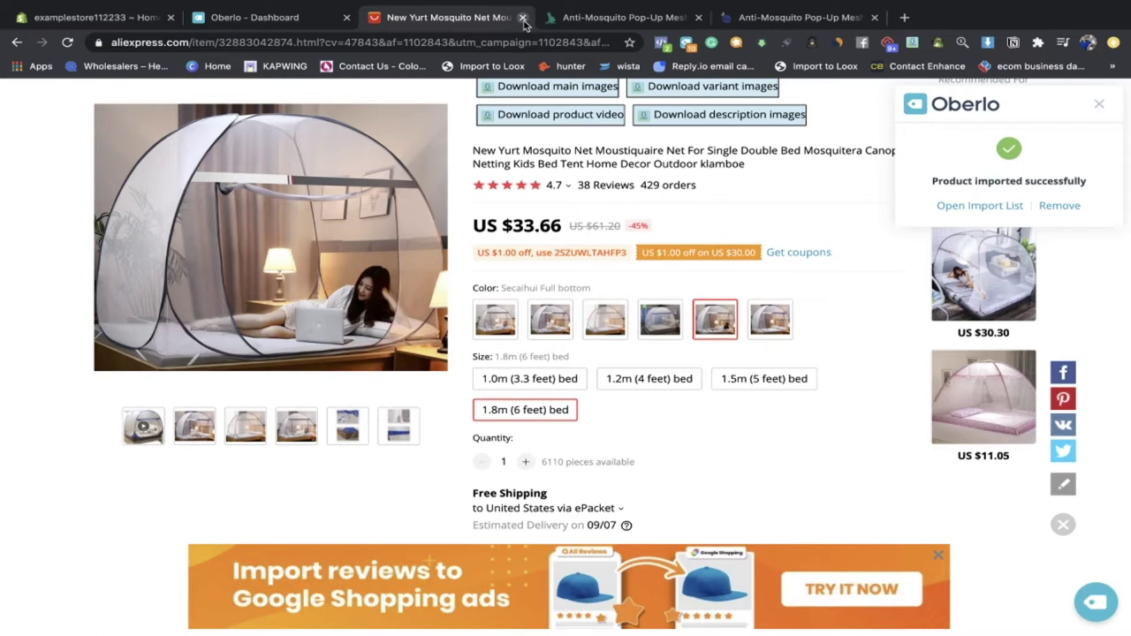
click(523, 17)
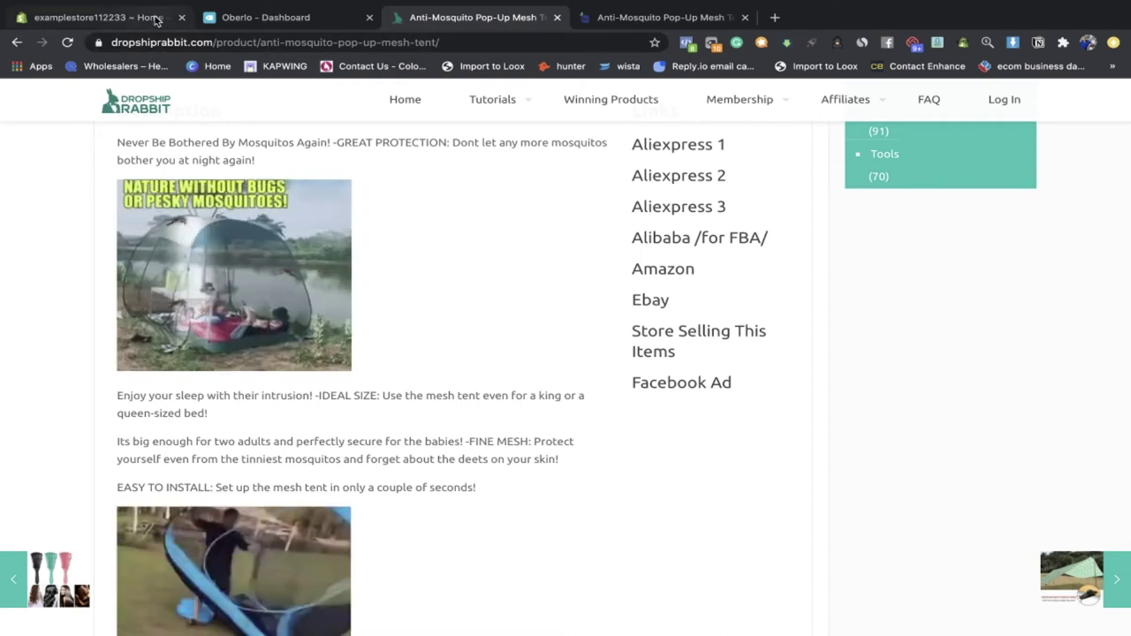
click(156, 19)
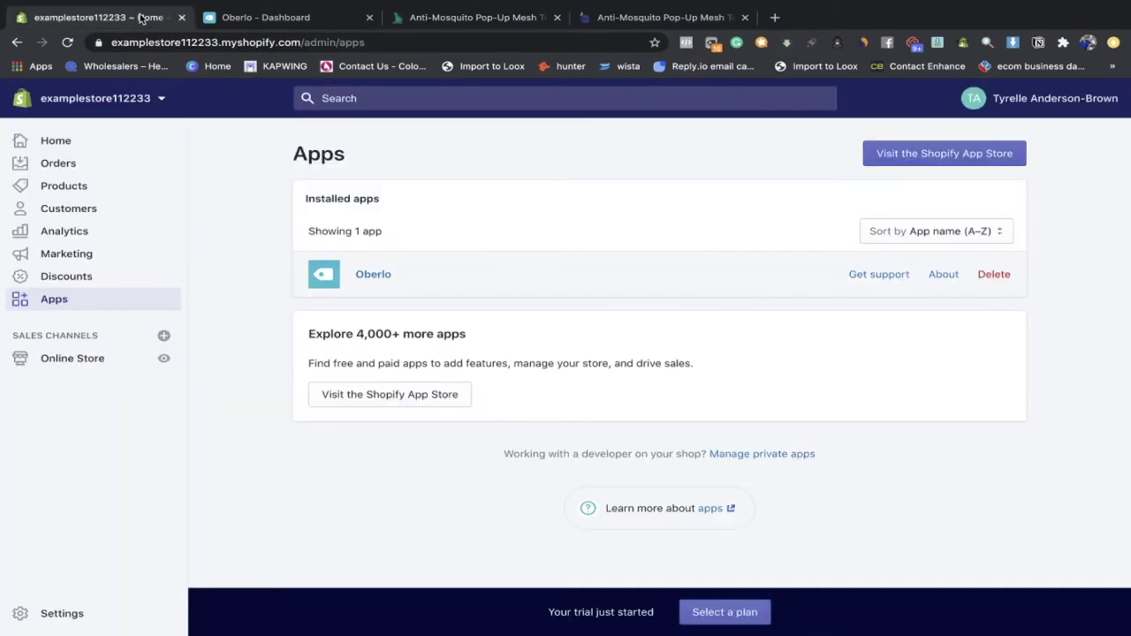
Step: Confirm the mosquito net is listed under Products, then go back to the Home dashboard
click(82, 191)
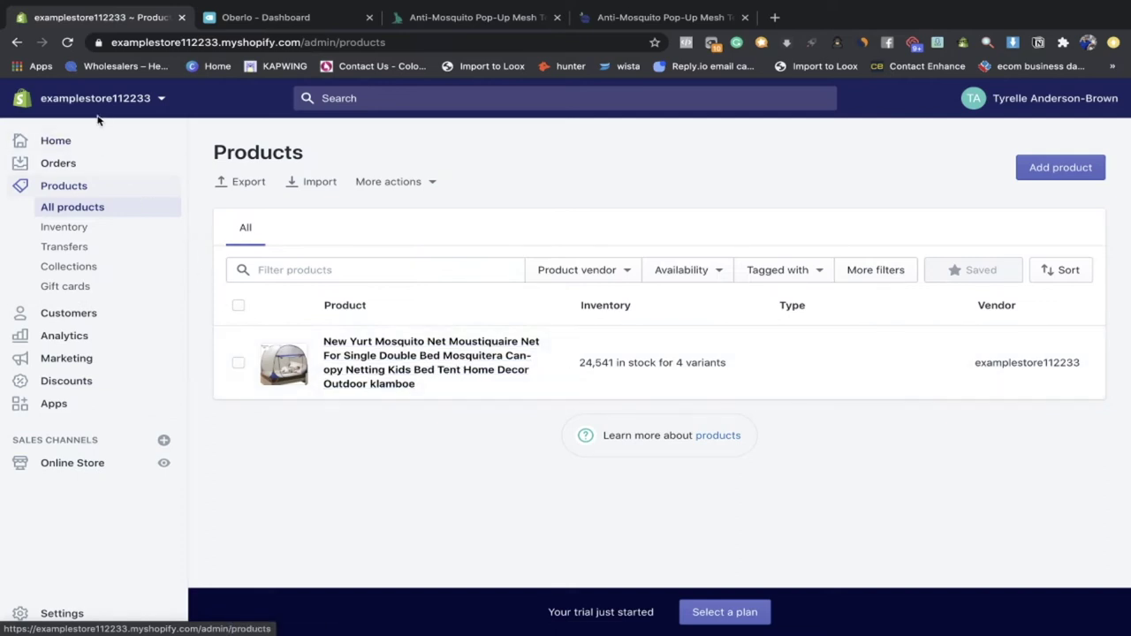
click(78, 144)
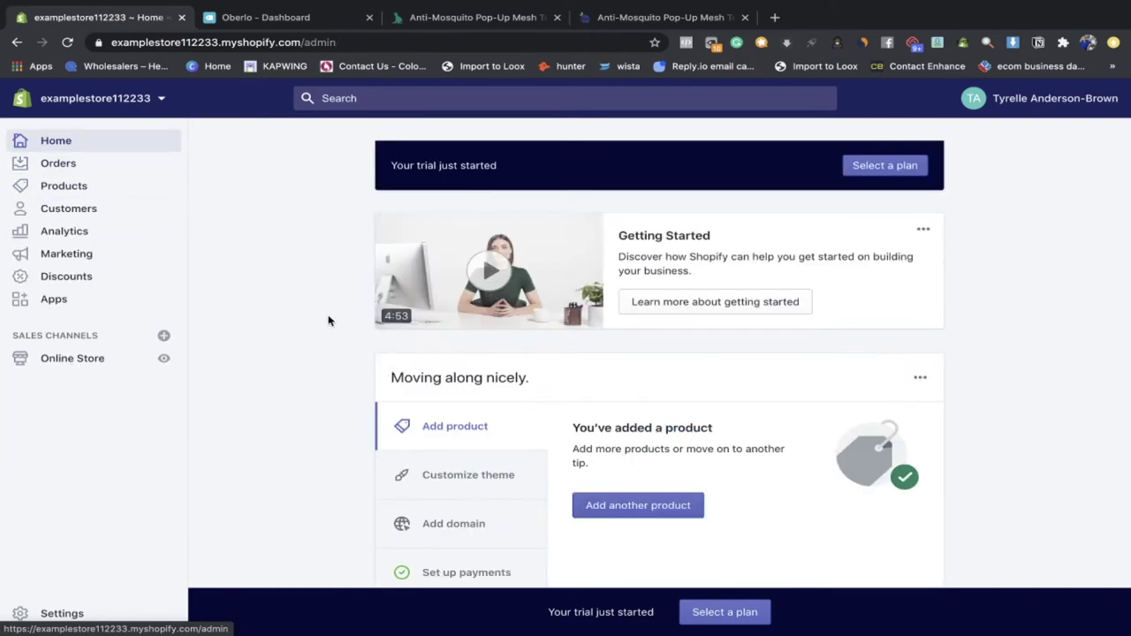
scroll(462, 283, down, 3)
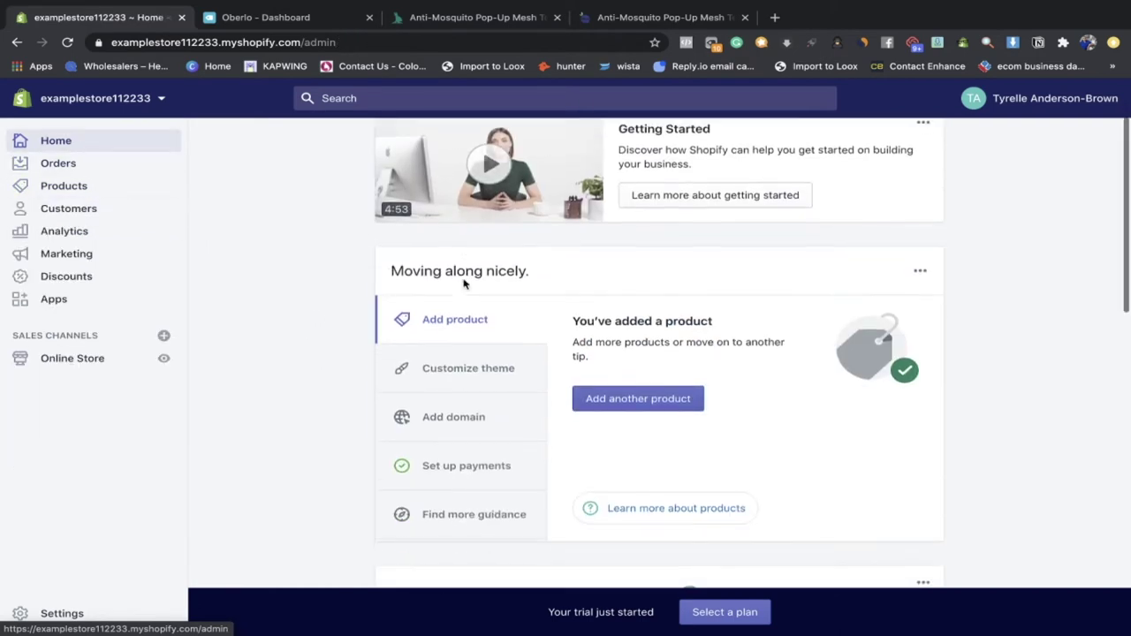
scroll(592, 416, down, 2)
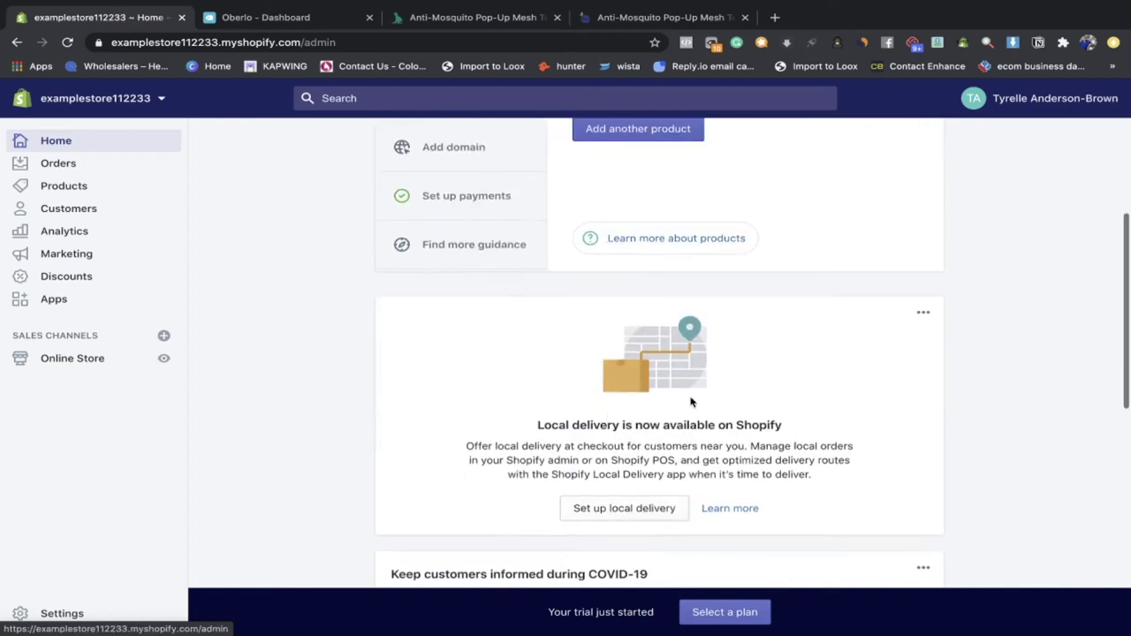
Step: Dismiss the Local delivery card on the Home dashboard, then go to Orders
click(922, 315)
click(922, 318)
scroll(922, 320, down, 3)
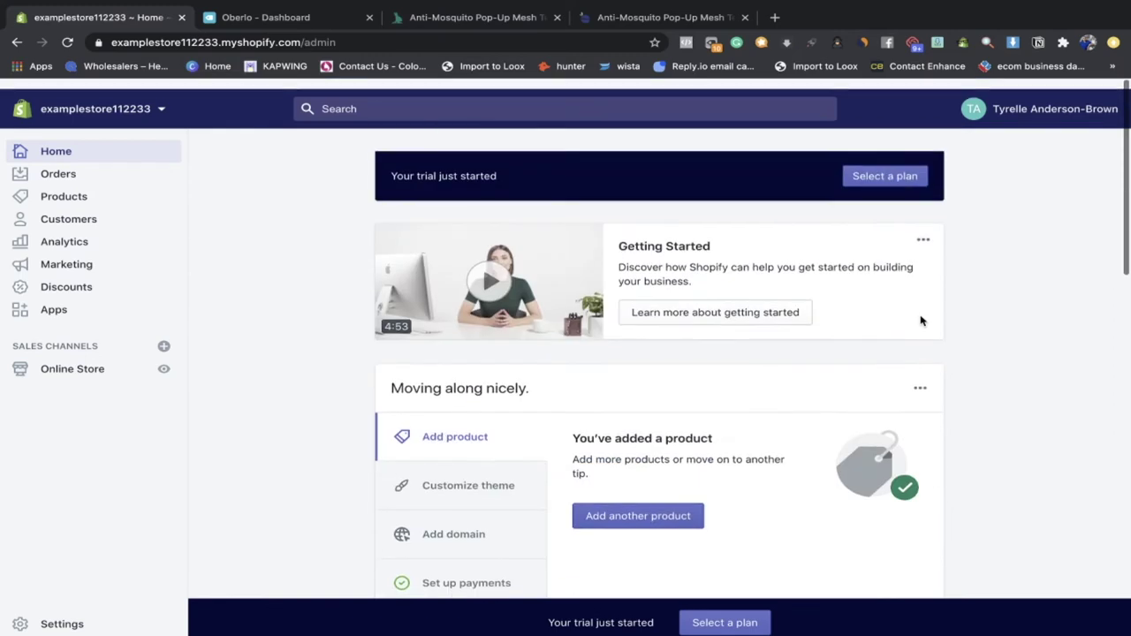
scroll(921, 320, down, 2)
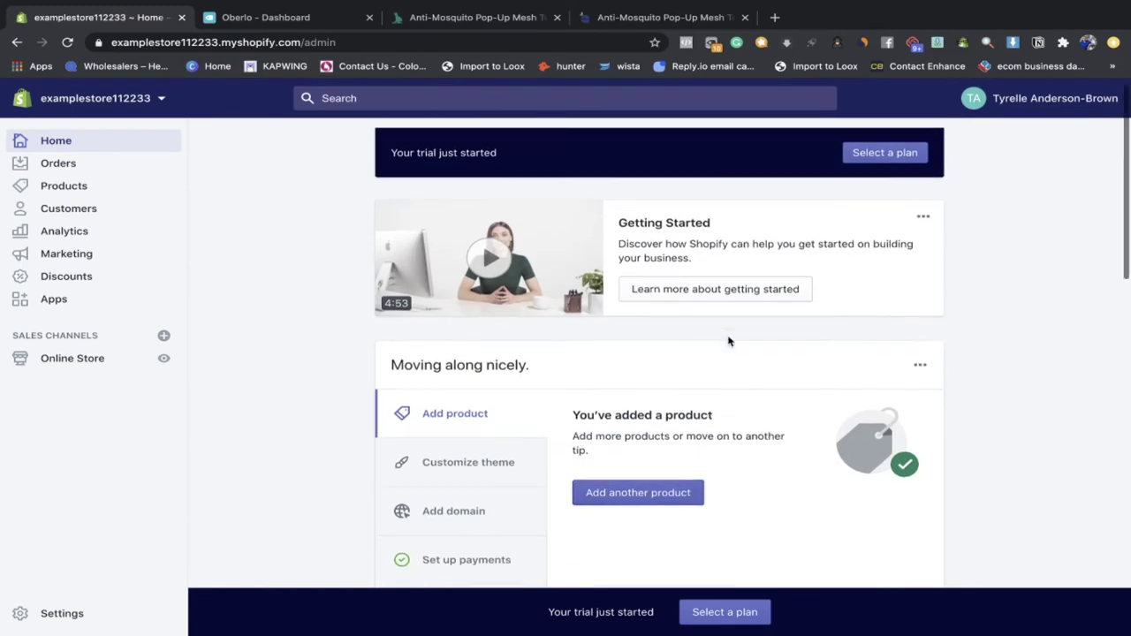
click(127, 175)
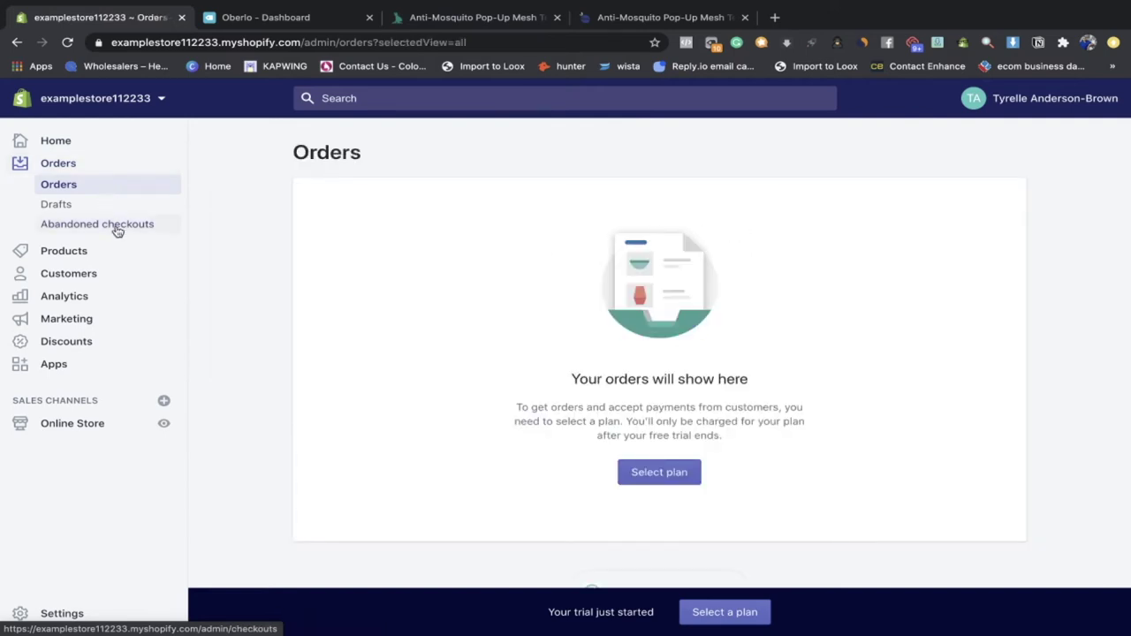
Step: View the empty Abandoned checkouts page, then show the Products list's availability filter choices
click(117, 227)
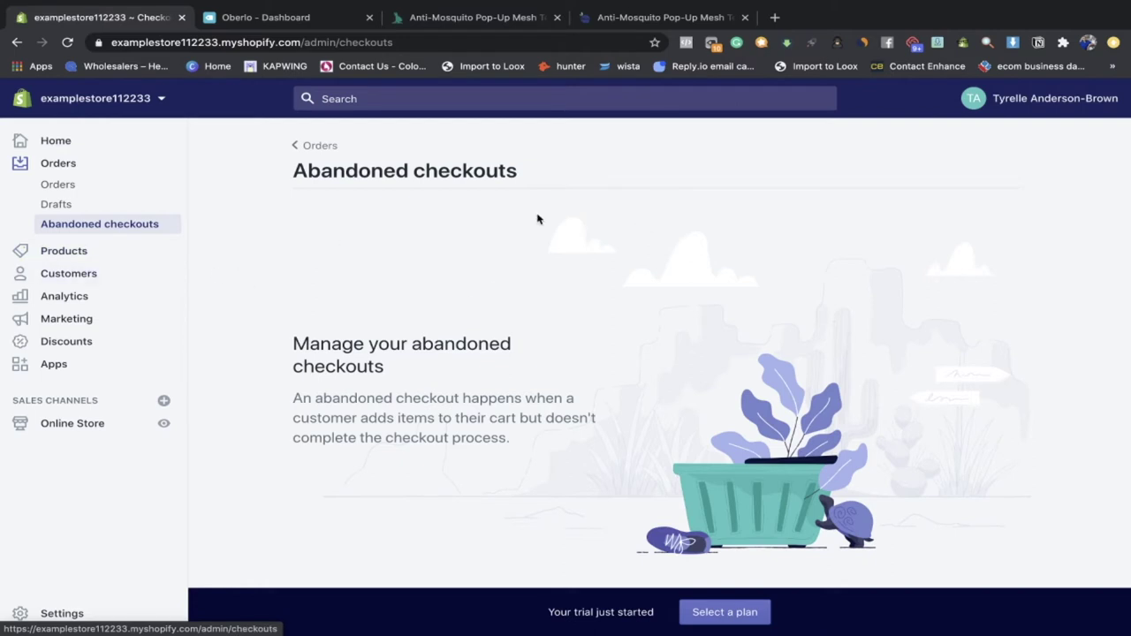
click(85, 259)
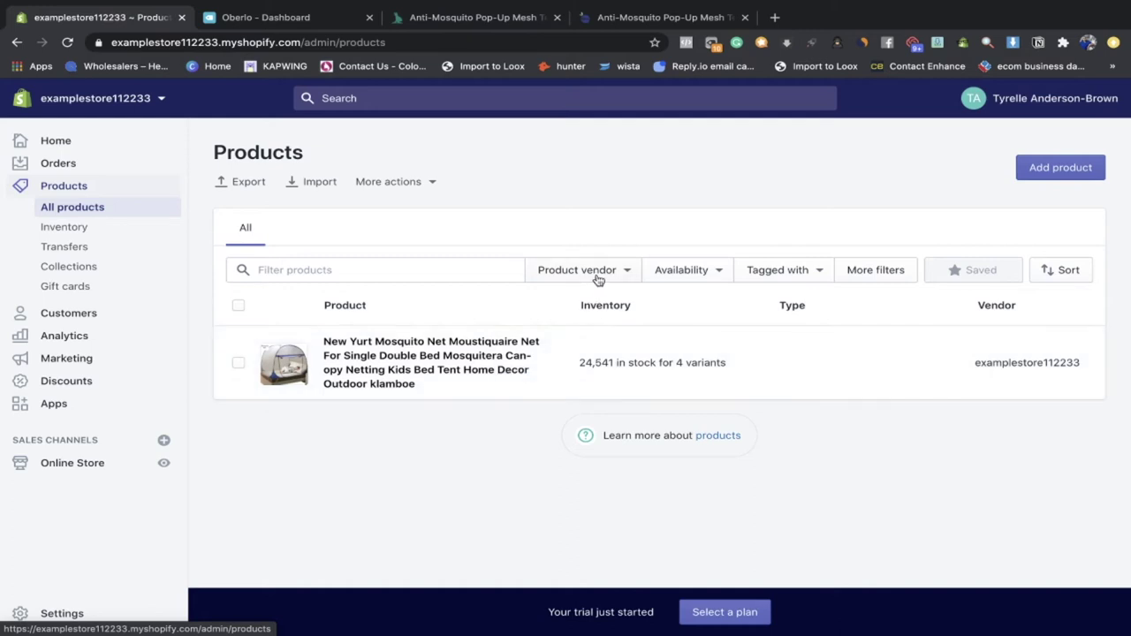
click(681, 272)
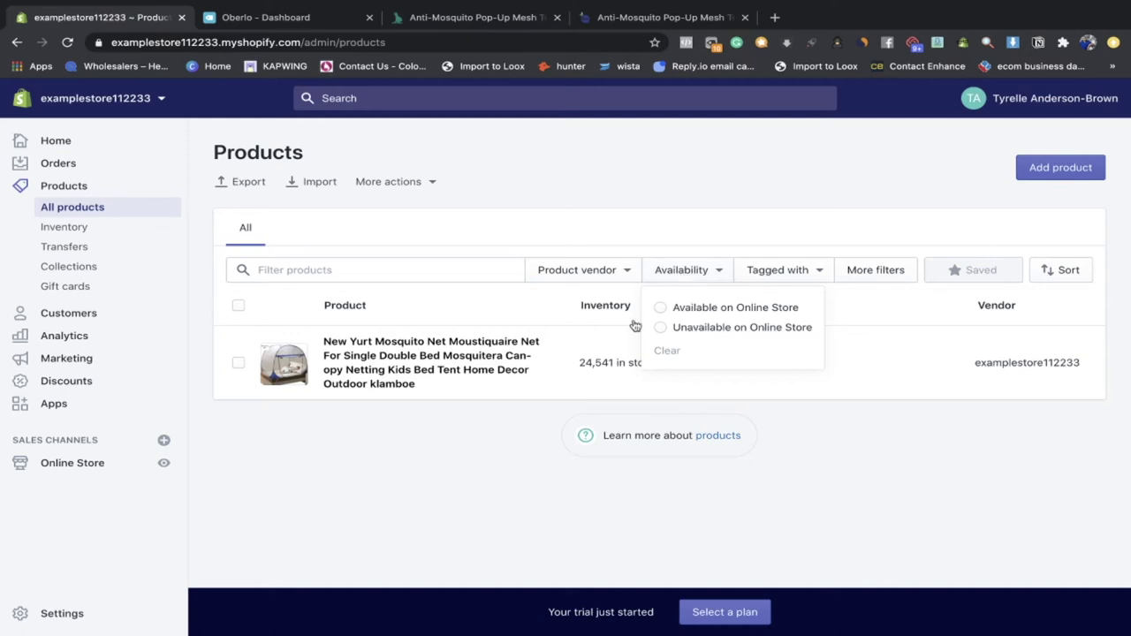
Step: Browse the Collections, Gift cards and empty Customers pages, ending on Analytics
click(717, 278)
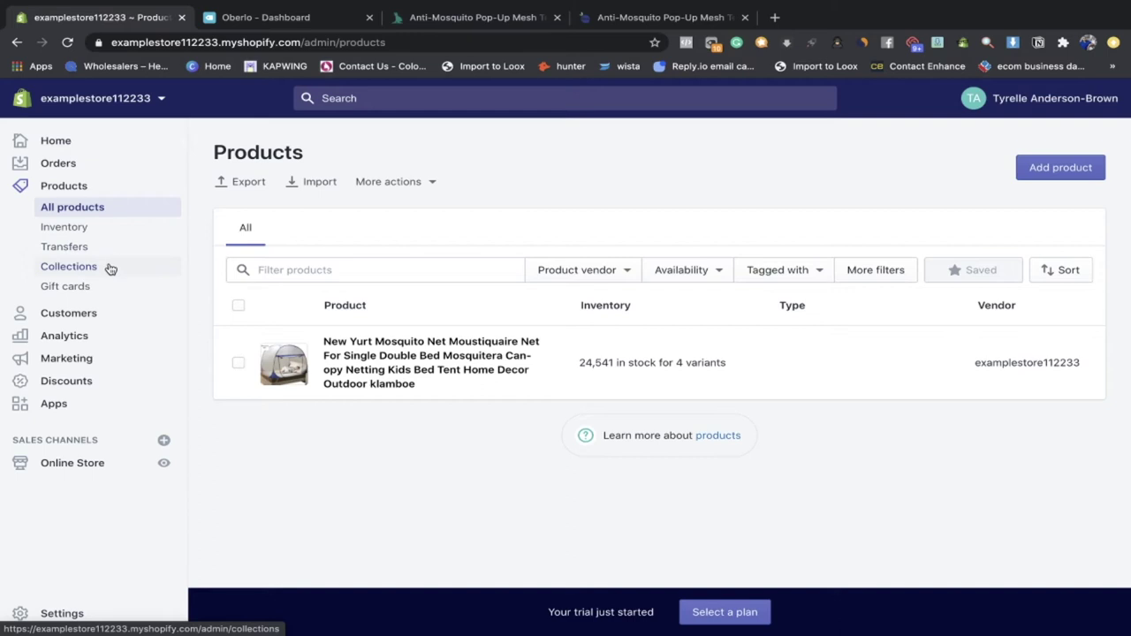
click(110, 268)
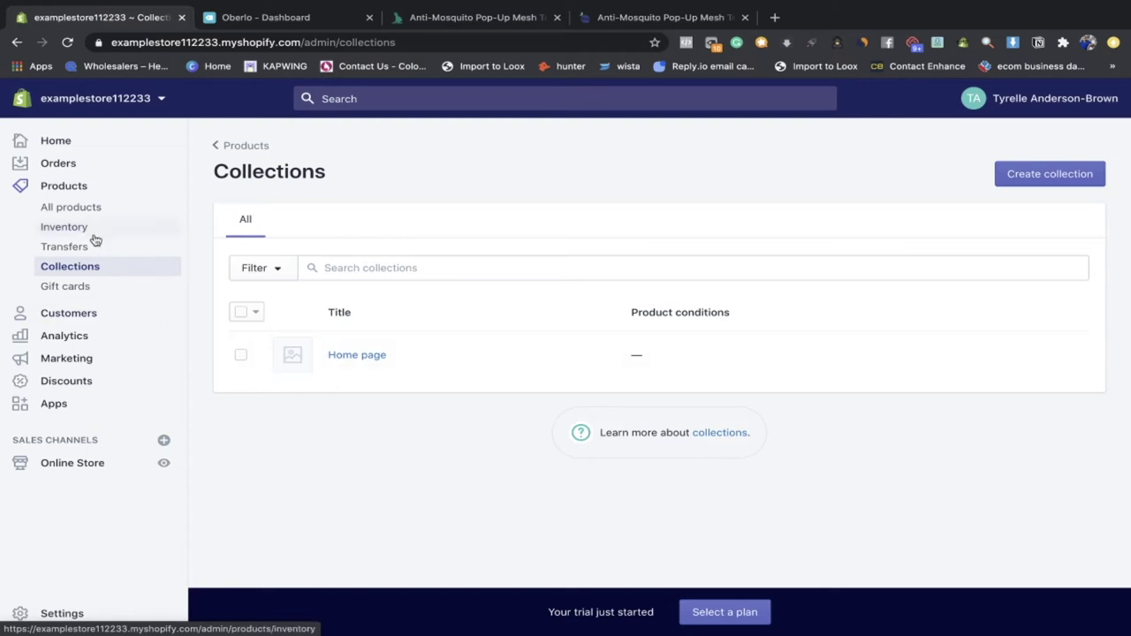
click(119, 290)
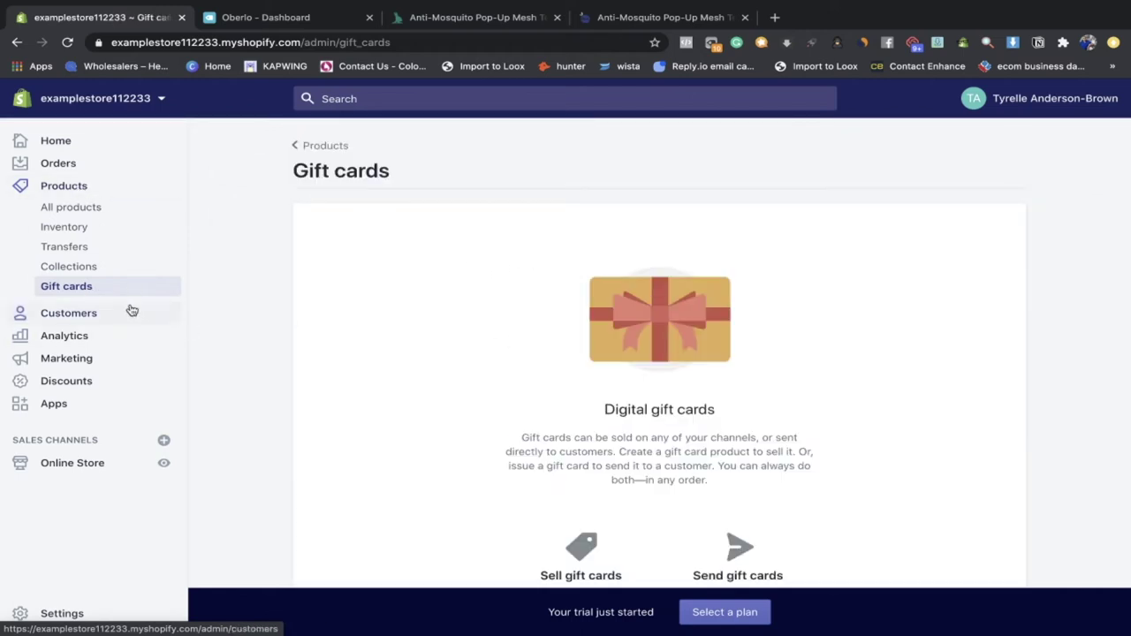
click(133, 312)
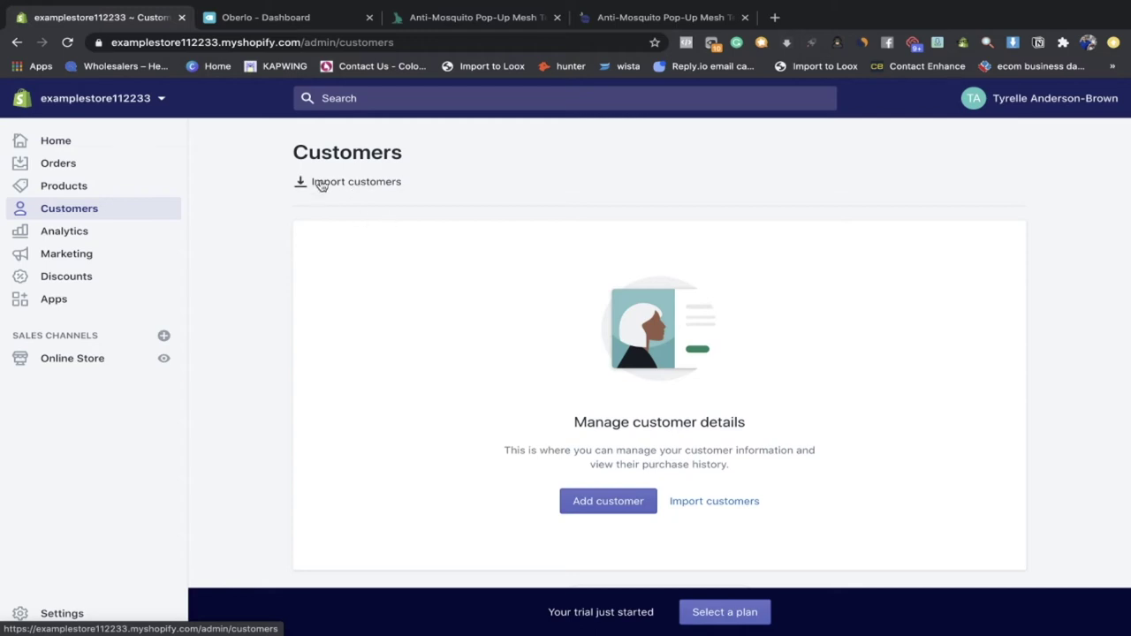
click(70, 234)
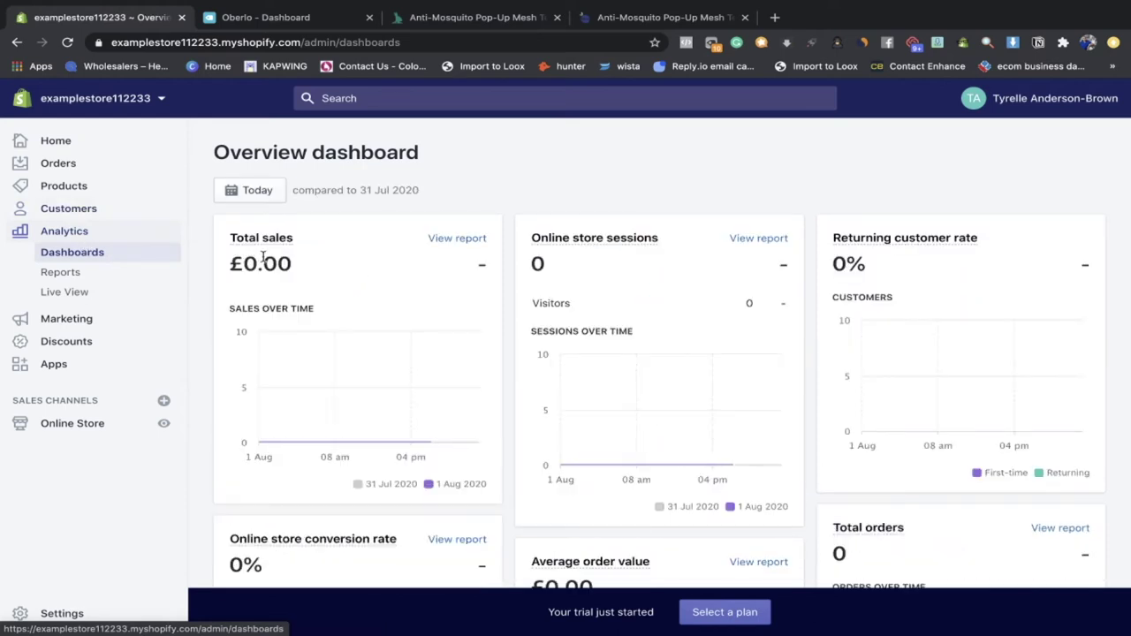
Step: Scroll through the Analytics overview cards showing £0.00 sales, then open Reports
scroll(262, 256, down, 1)
scroll(262, 257, up, 1)
scroll(263, 256, down, 5)
scroll(262, 256, down, 1)
scroll(262, 256, up, 3)
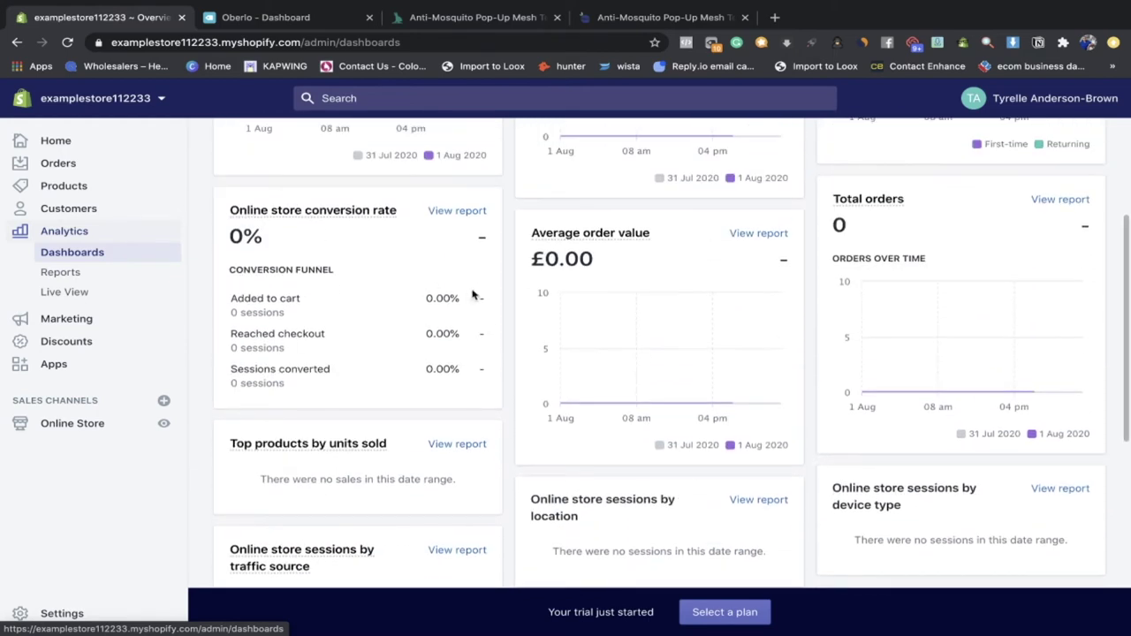
scroll(472, 295, down, 3)
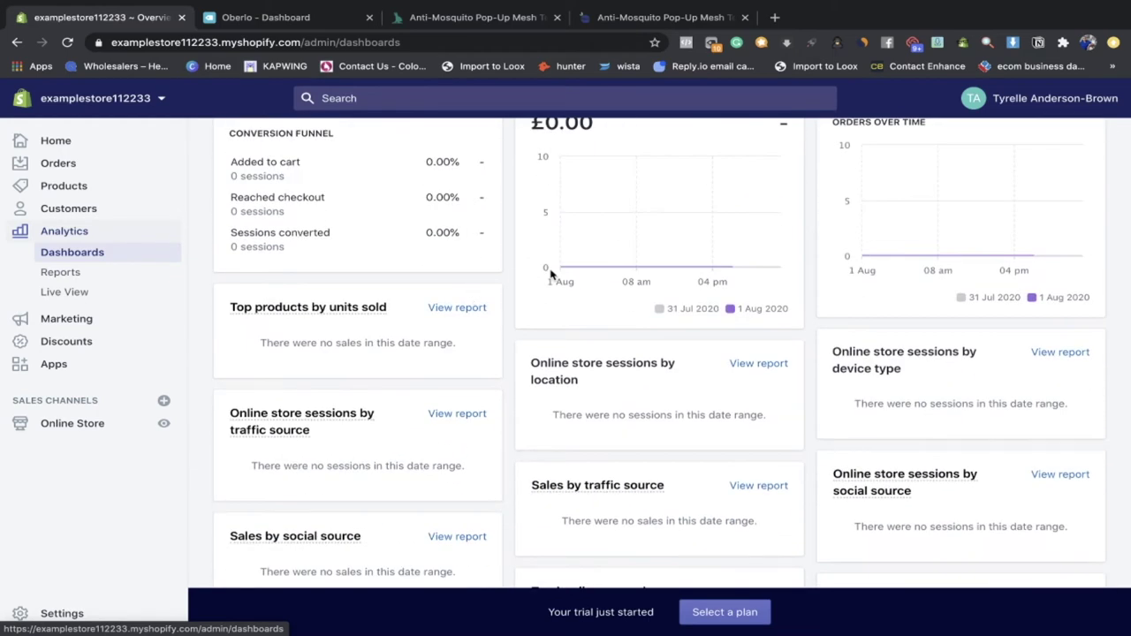
scroll(530, 391, down, 7)
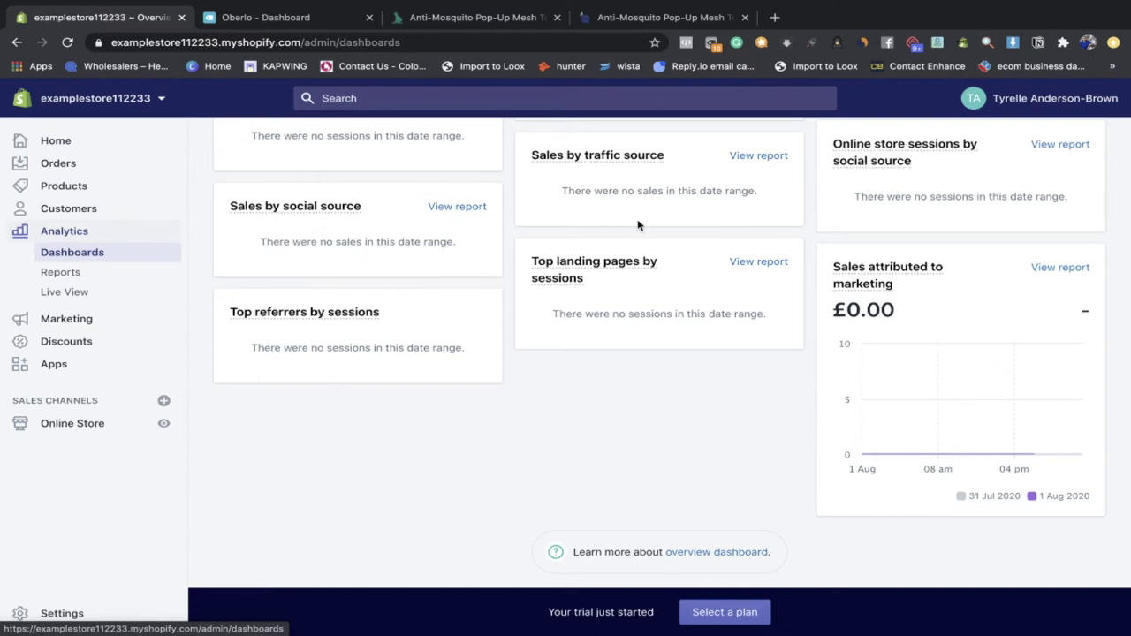
scroll(638, 225, up, 1)
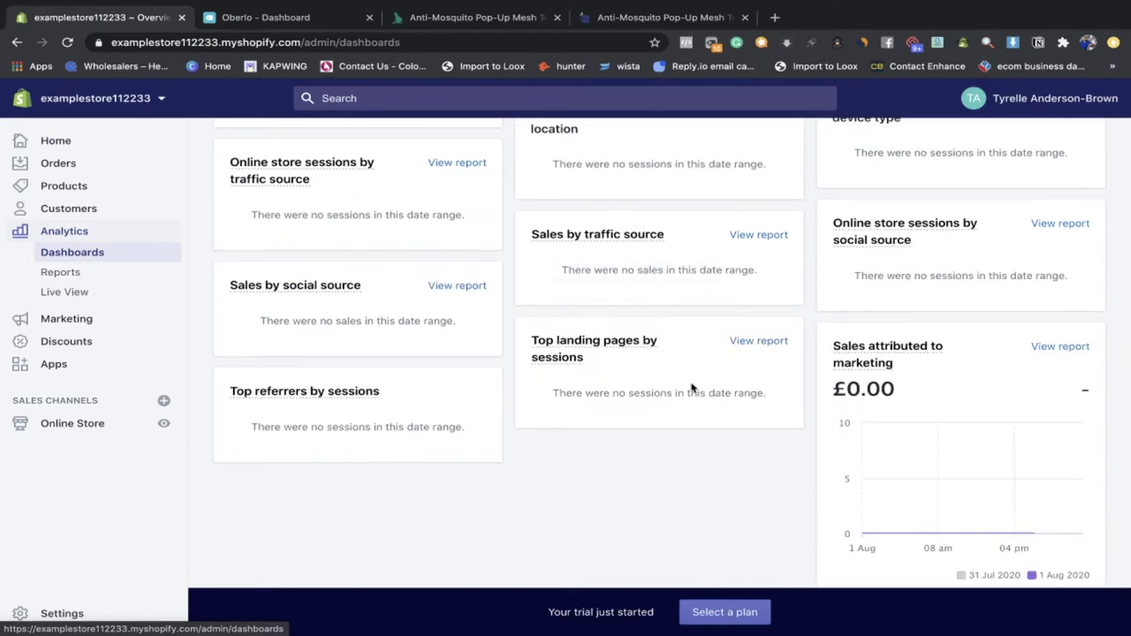
scroll(496, 318, up, 3)
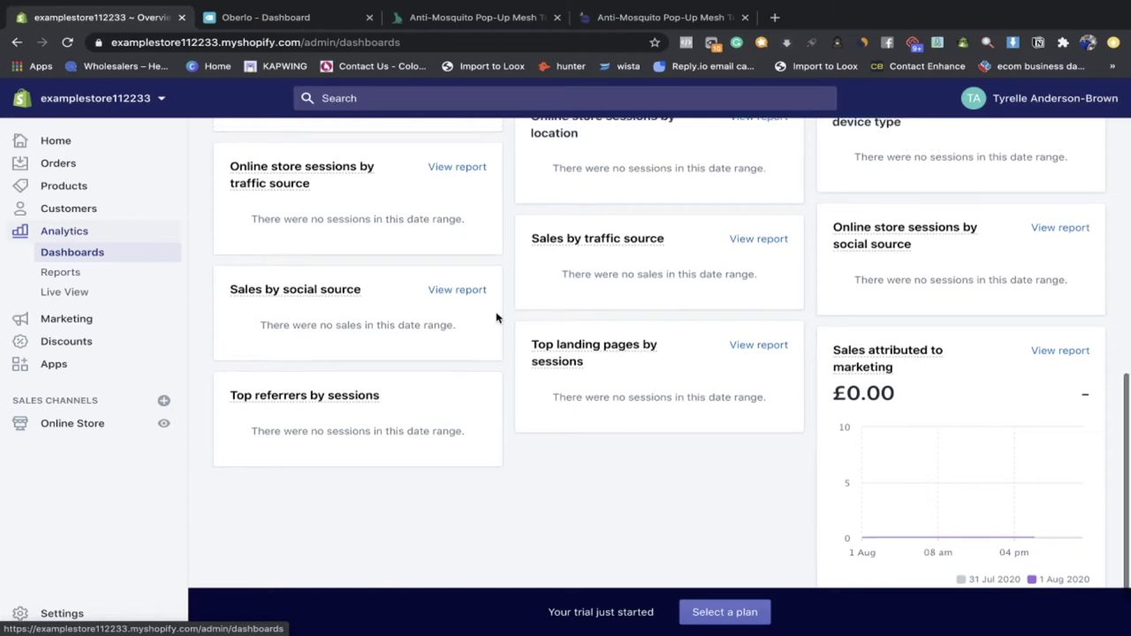
scroll(497, 318, up, 1)
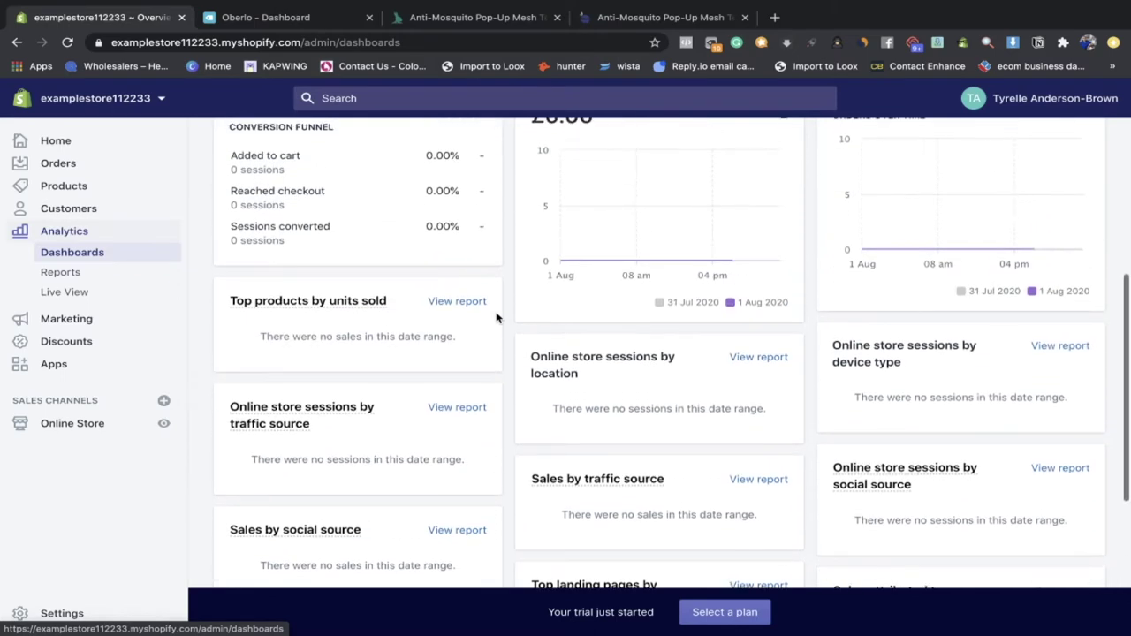
scroll(496, 318, down, 1)
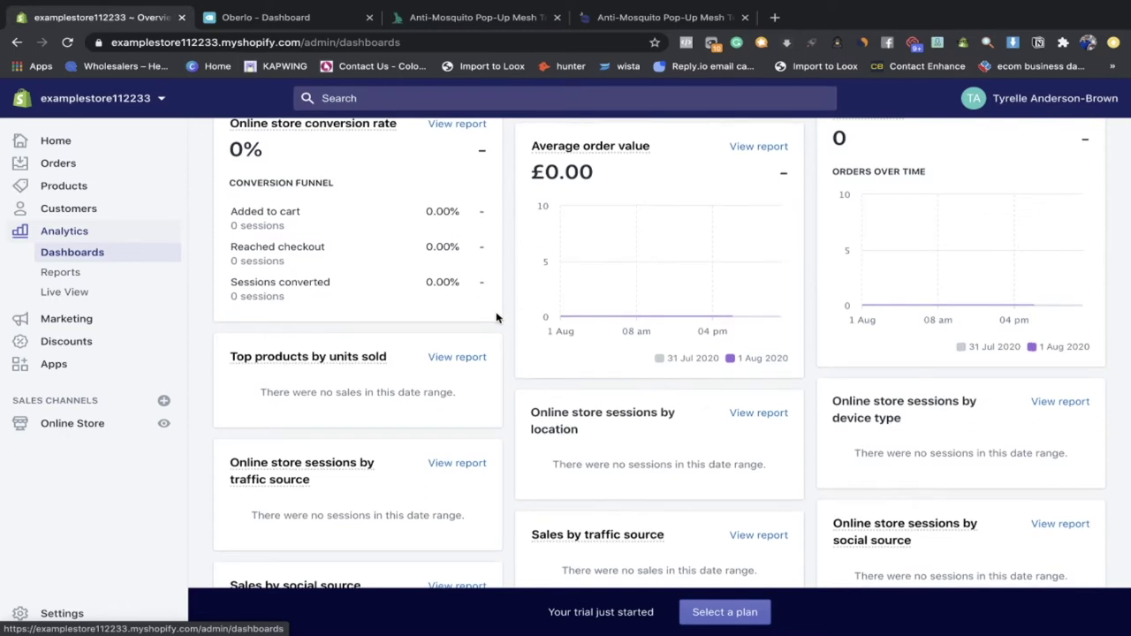
scroll(416, 454, down, 2)
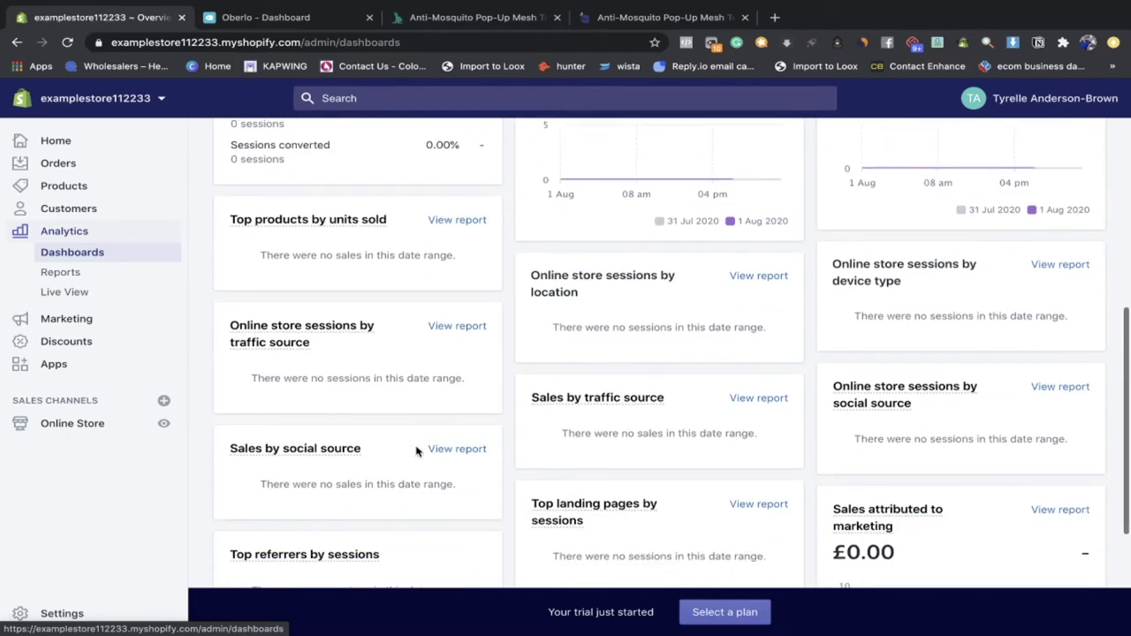
scroll(473, 386, up, 3)
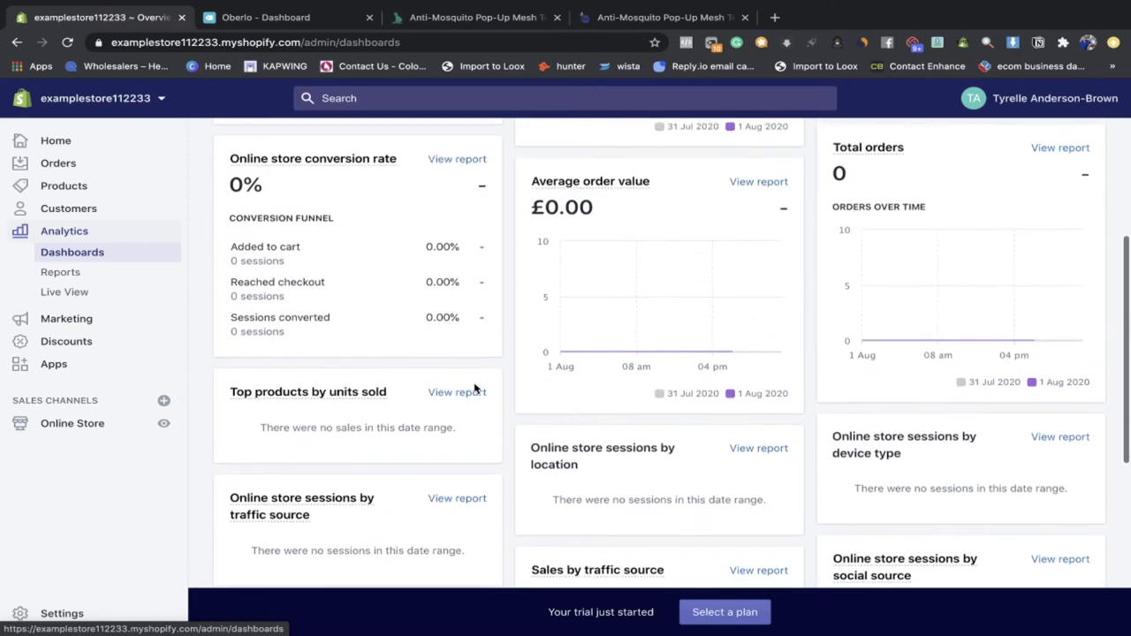
scroll(474, 386, up, 2)
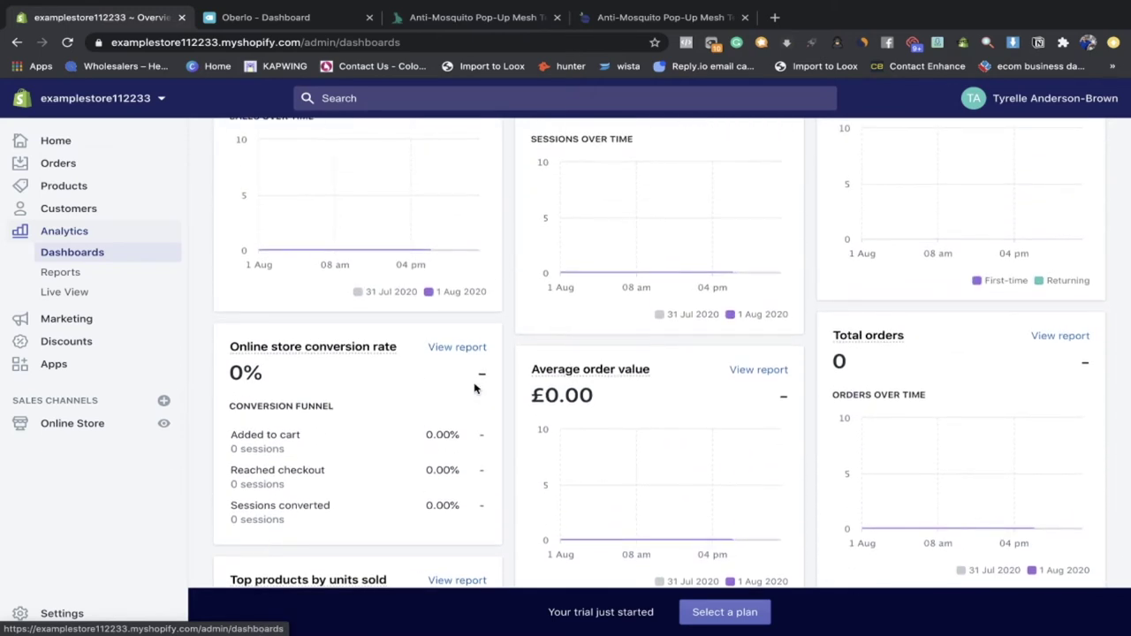
scroll(419, 391, up, 4)
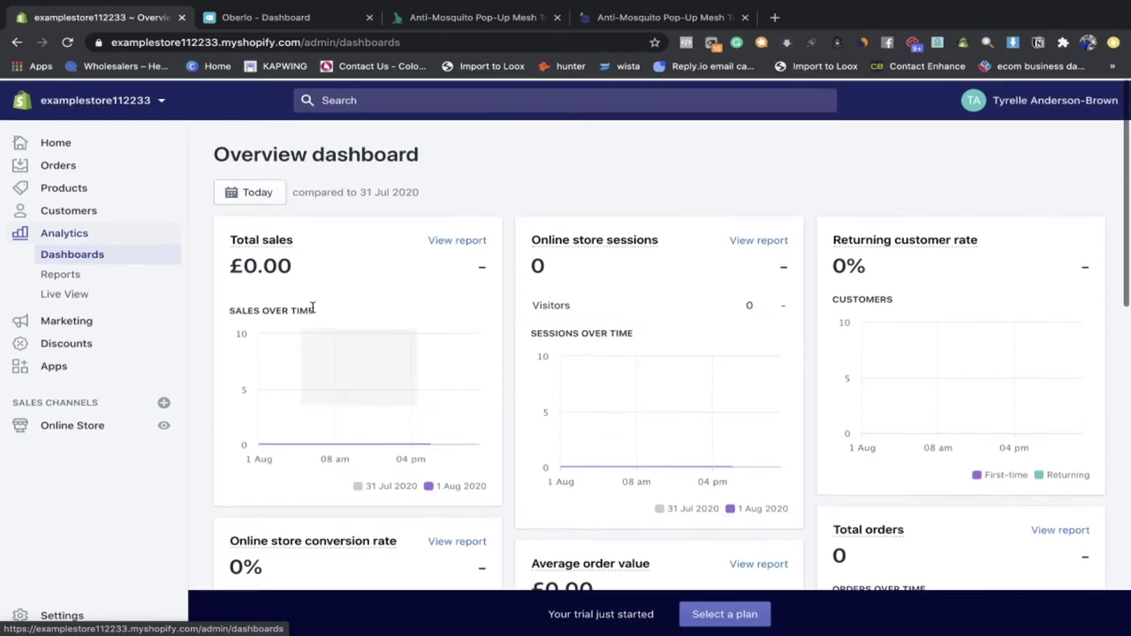
click(143, 271)
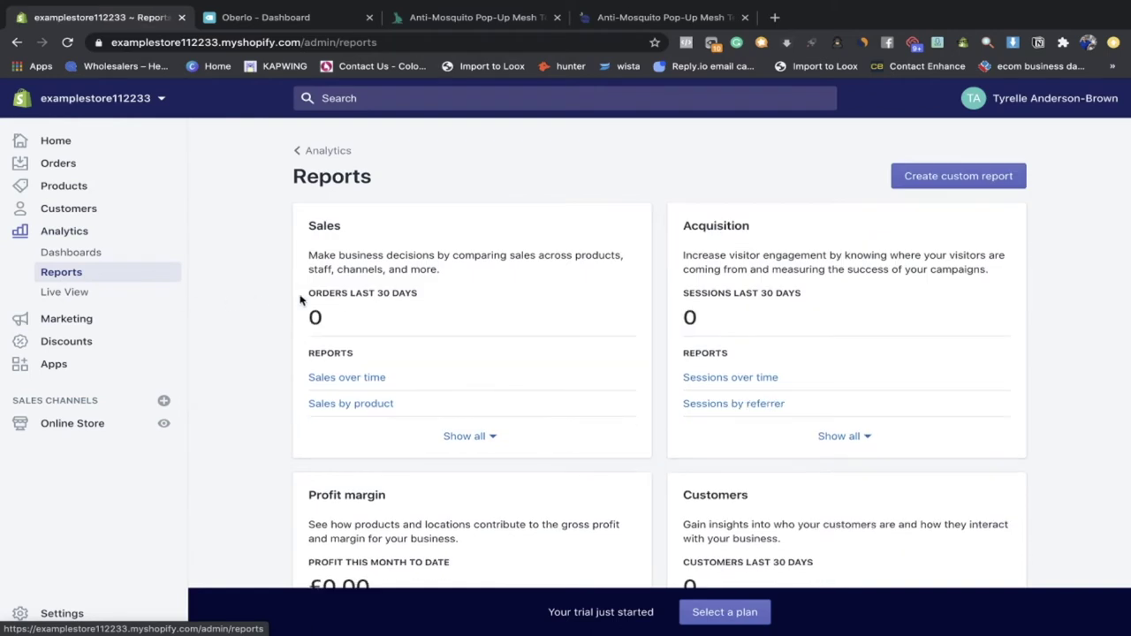
Step: Scroll through the analytics report categories, then check the Live View of store visitors
scroll(357, 329, down, 1)
scroll(357, 329, down, 4)
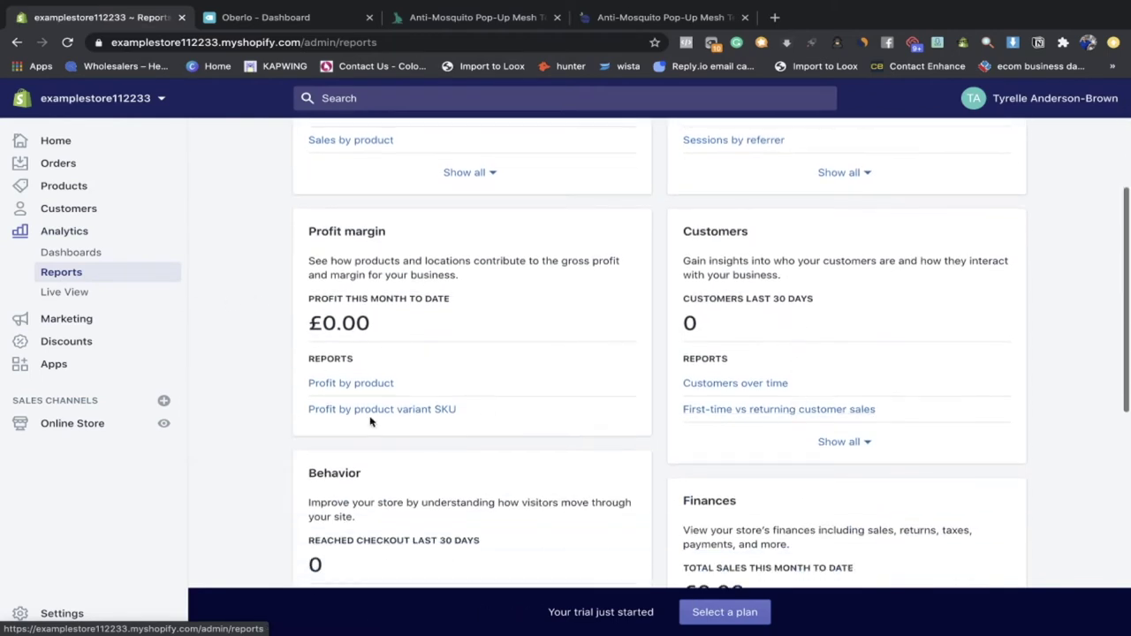
scroll(618, 406, down, 2)
scroll(643, 429, down, 3)
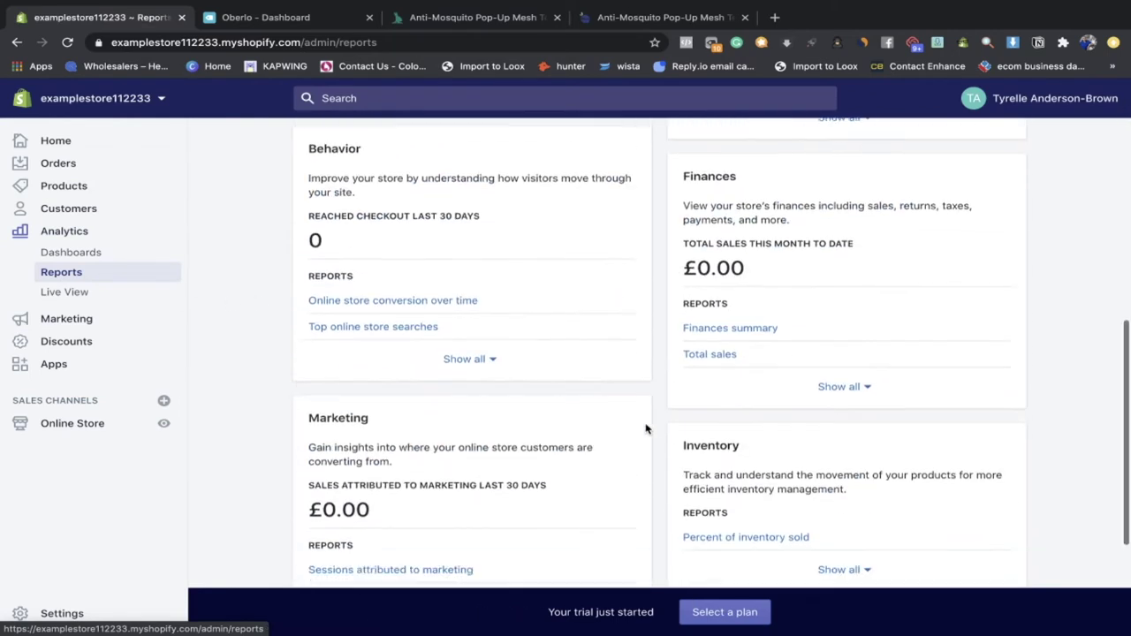
click(125, 301)
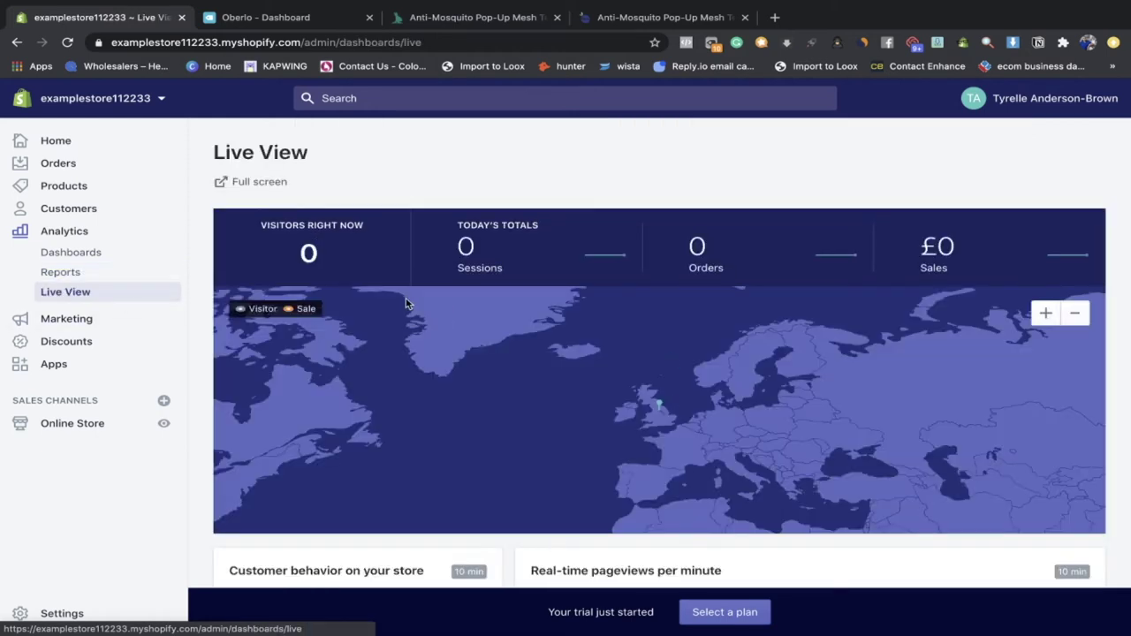
scroll(634, 318, down, 4)
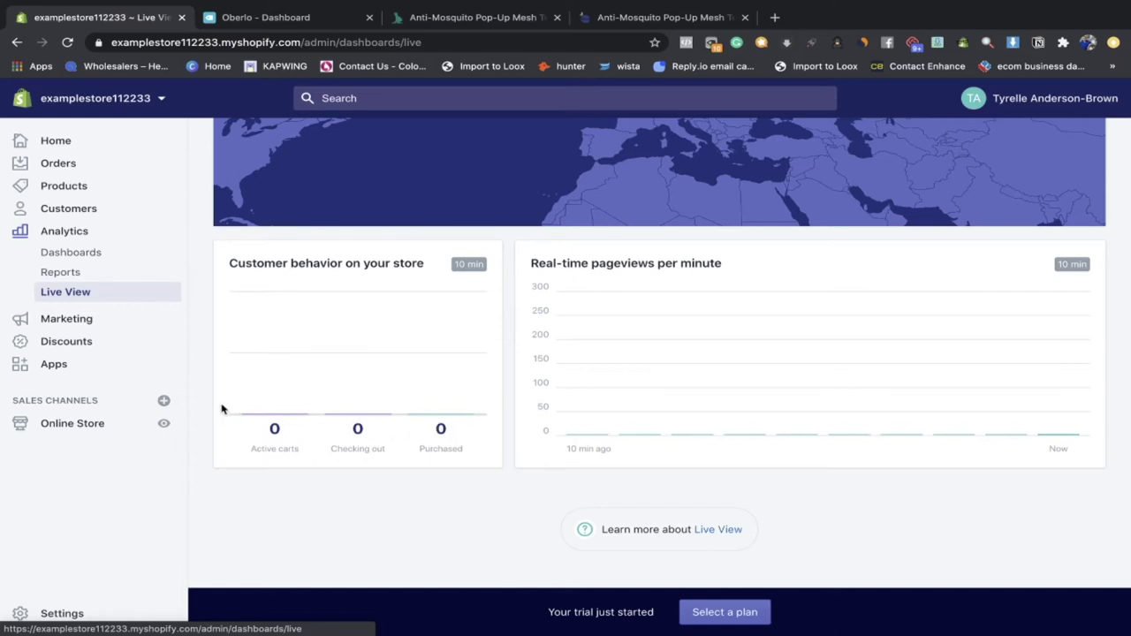
Step: Look over the Marketing overview and the empty Discounts page, then open Apps
click(101, 321)
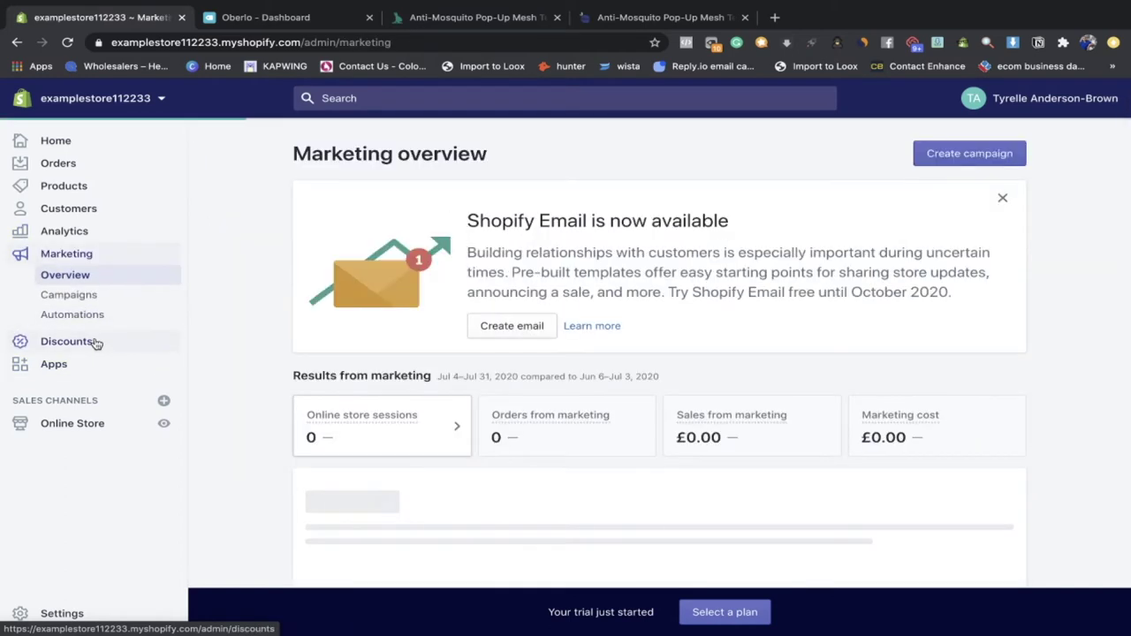
click(98, 343)
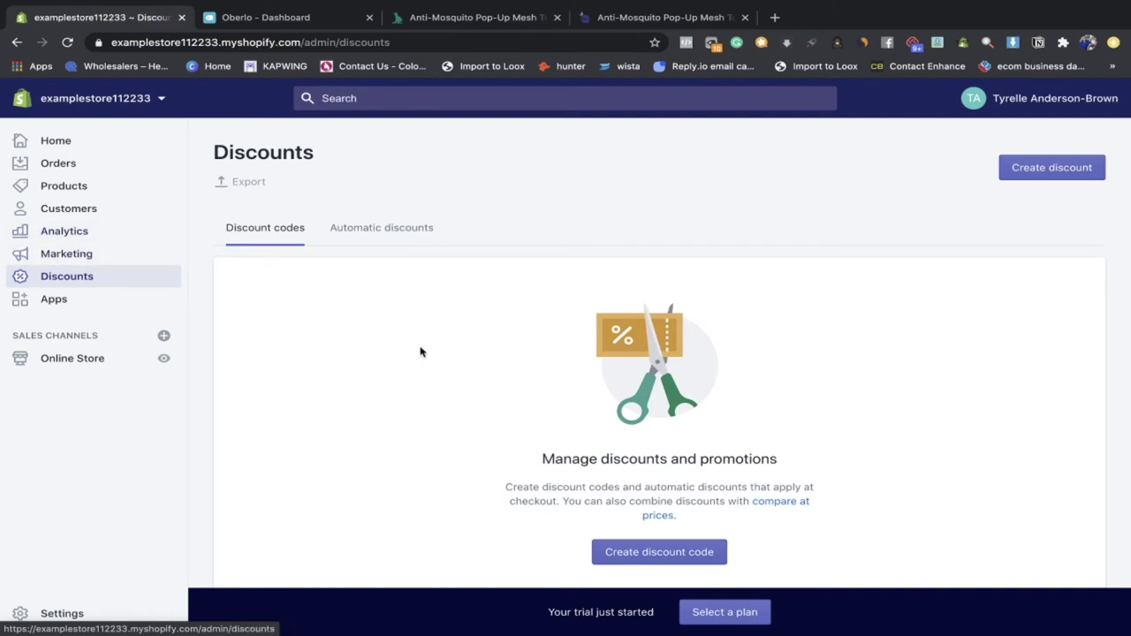
scroll(420, 351, down, 3)
scroll(536, 497, up, 2)
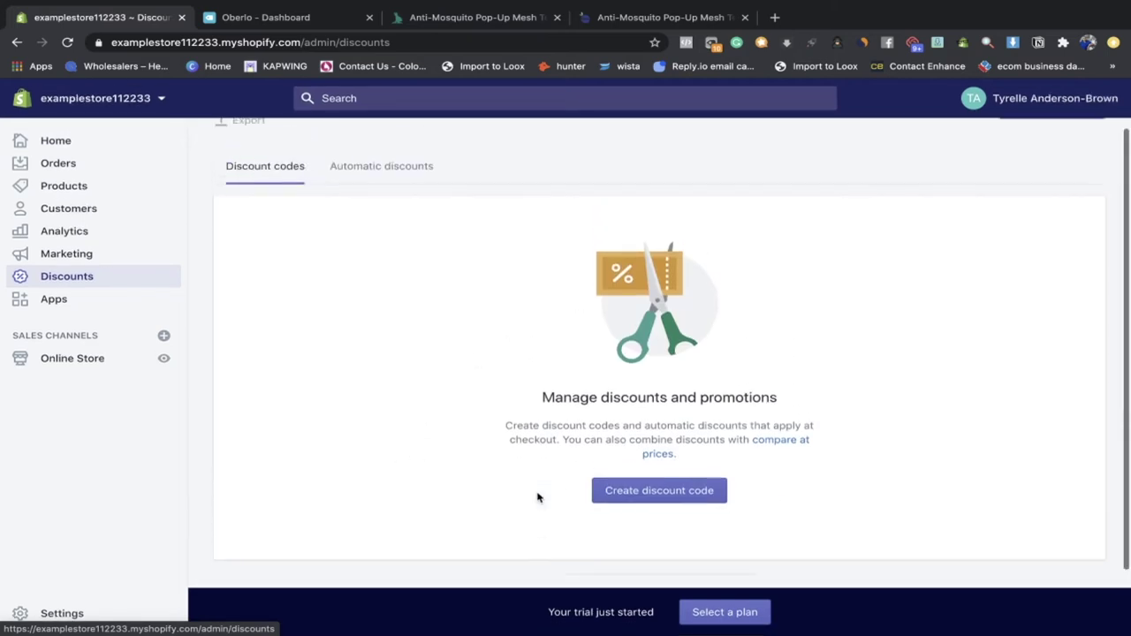
scroll(536, 497, up, 1)
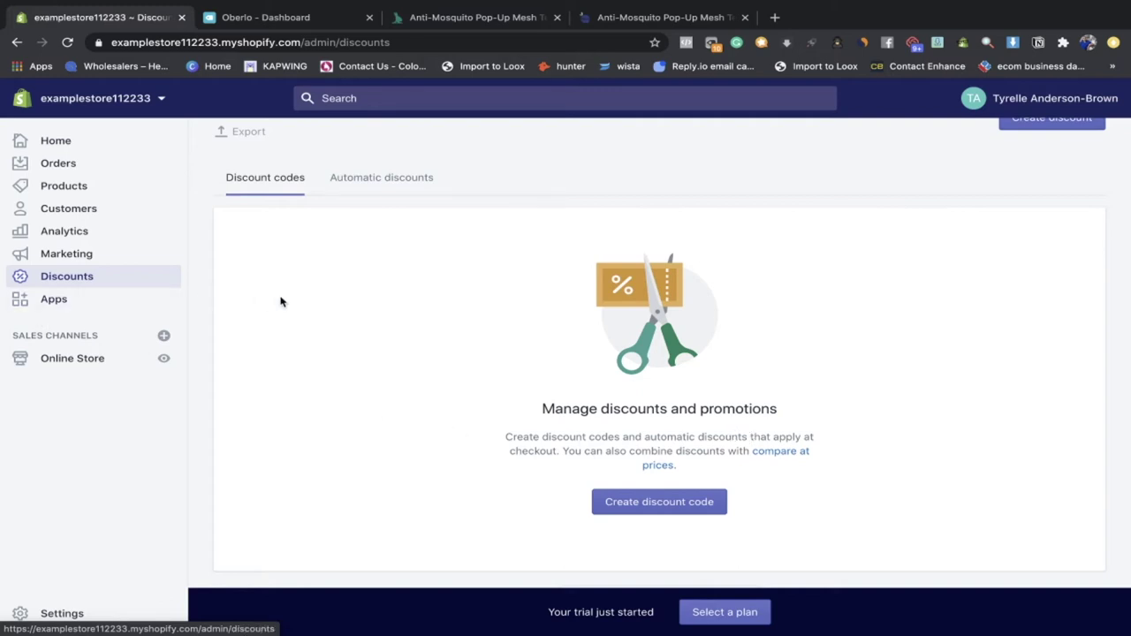
click(77, 300)
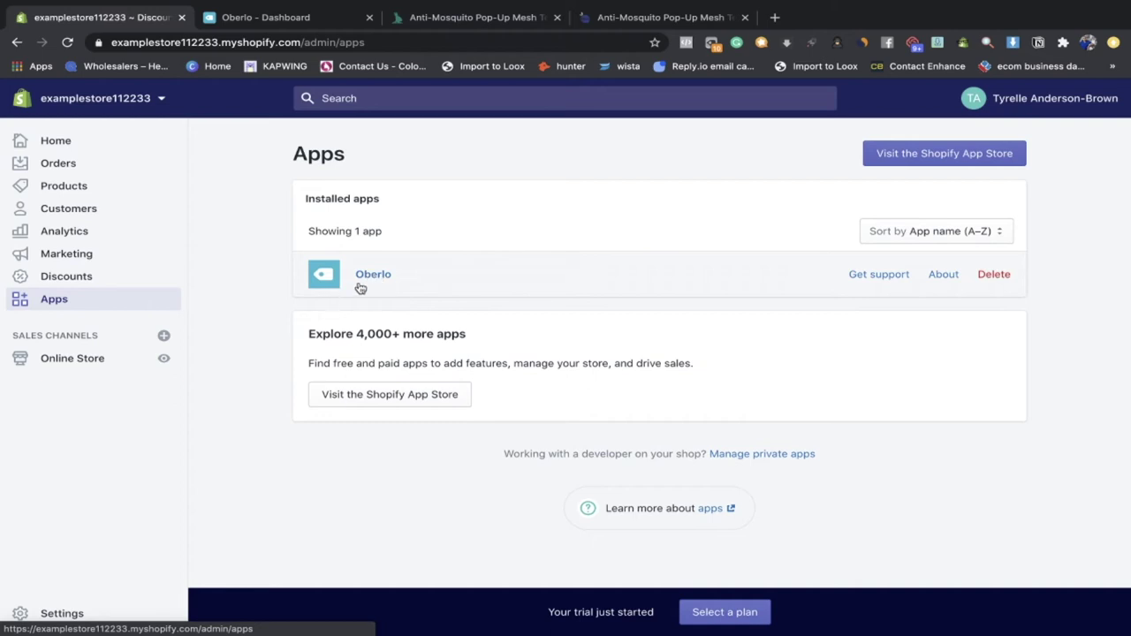
Step: Open the New Yurt Mosquito Net from the Products list and scroll through its details
click(84, 364)
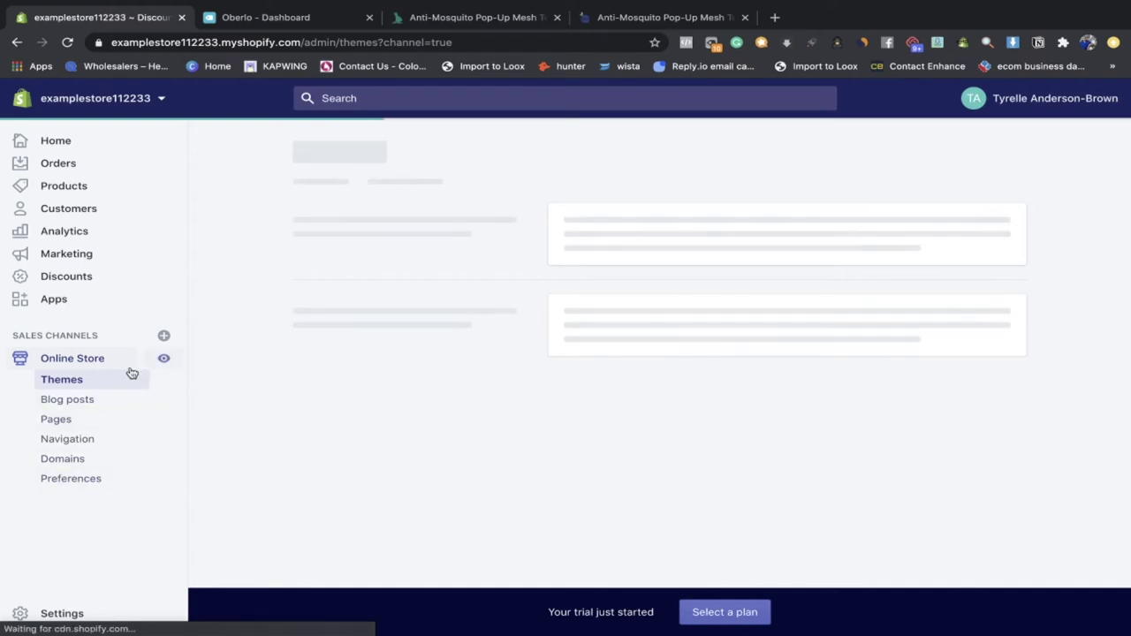
click(91, 190)
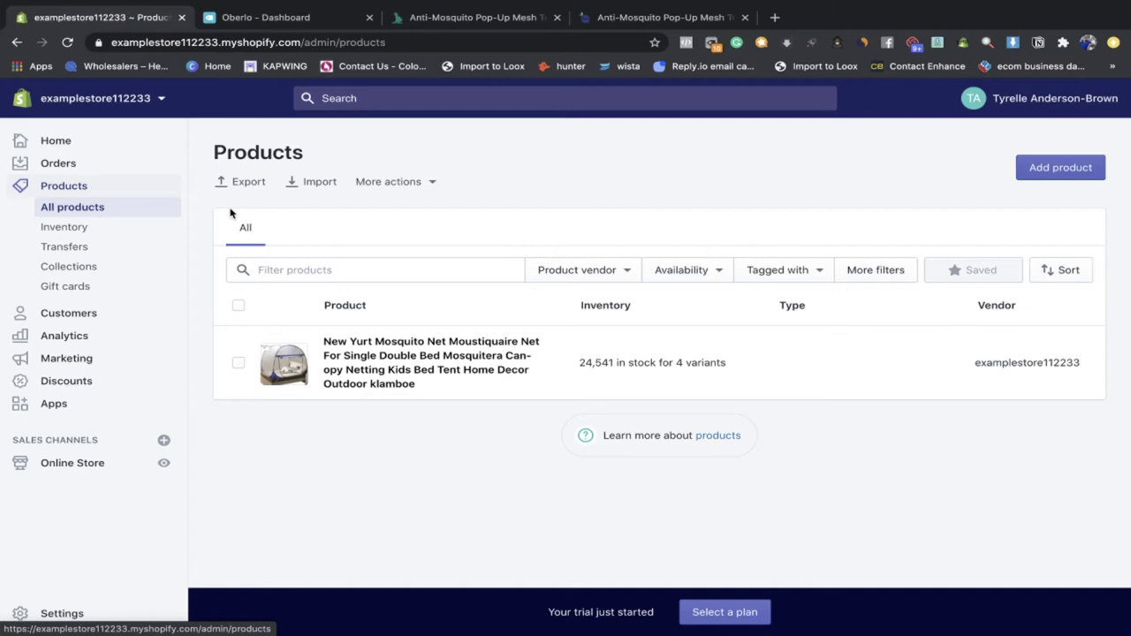
click(608, 347)
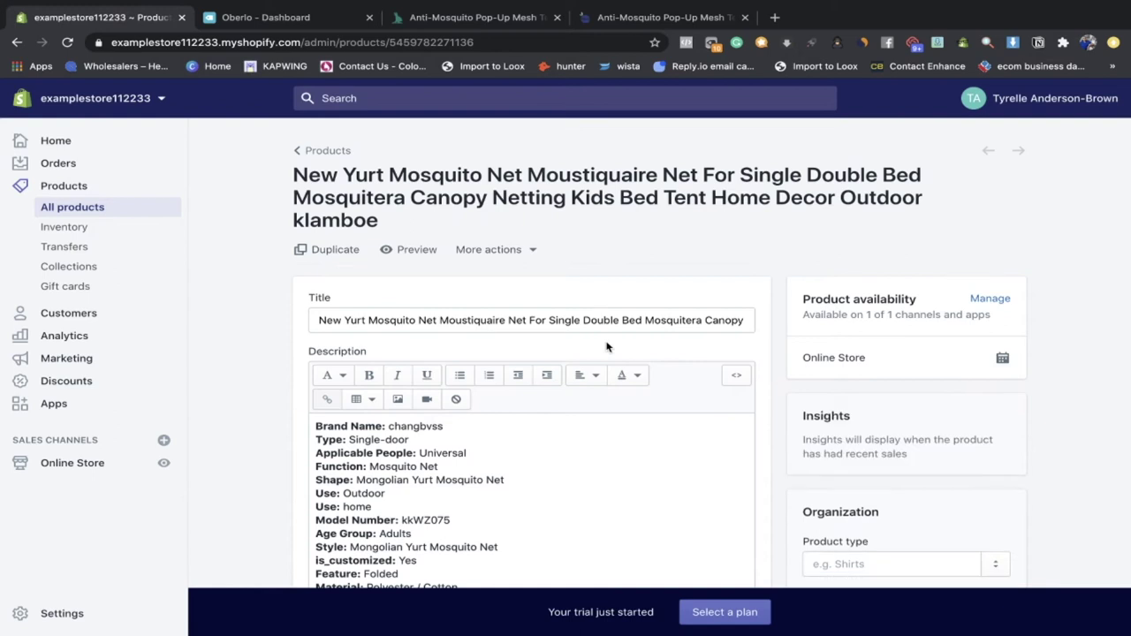
scroll(406, 409, down, 10)
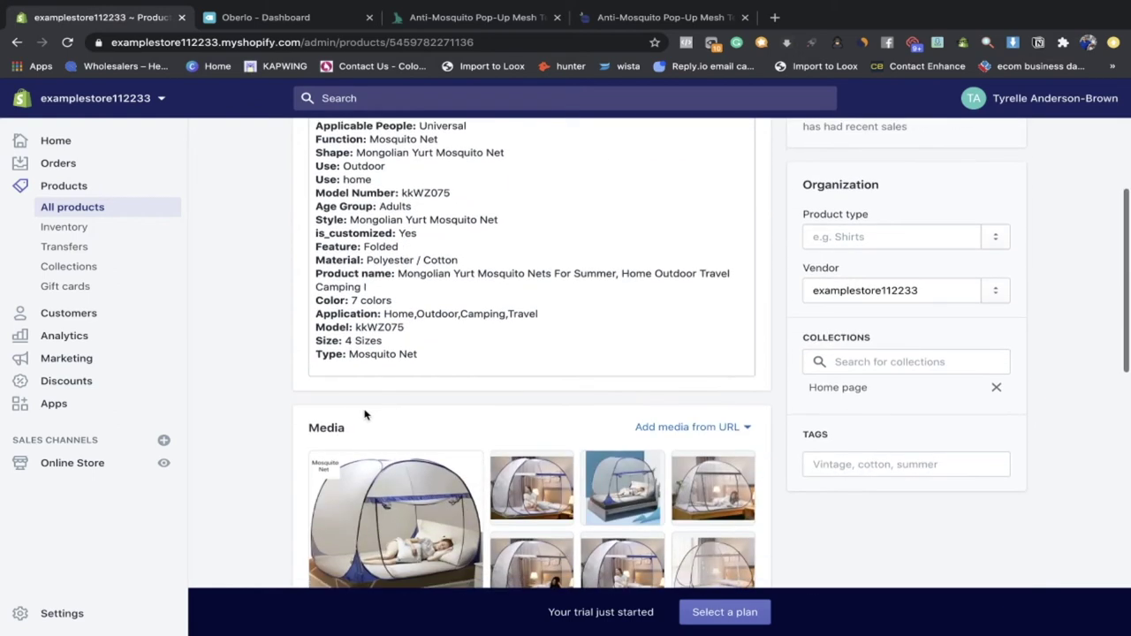
scroll(426, 353, down, 5)
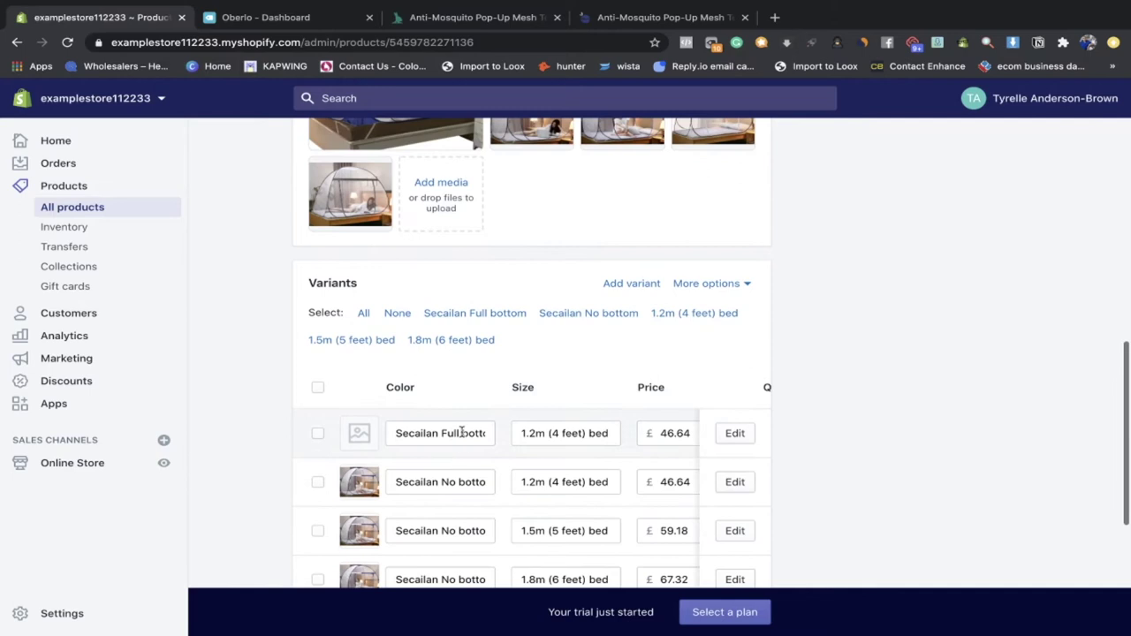
scroll(587, 371, up, 15)
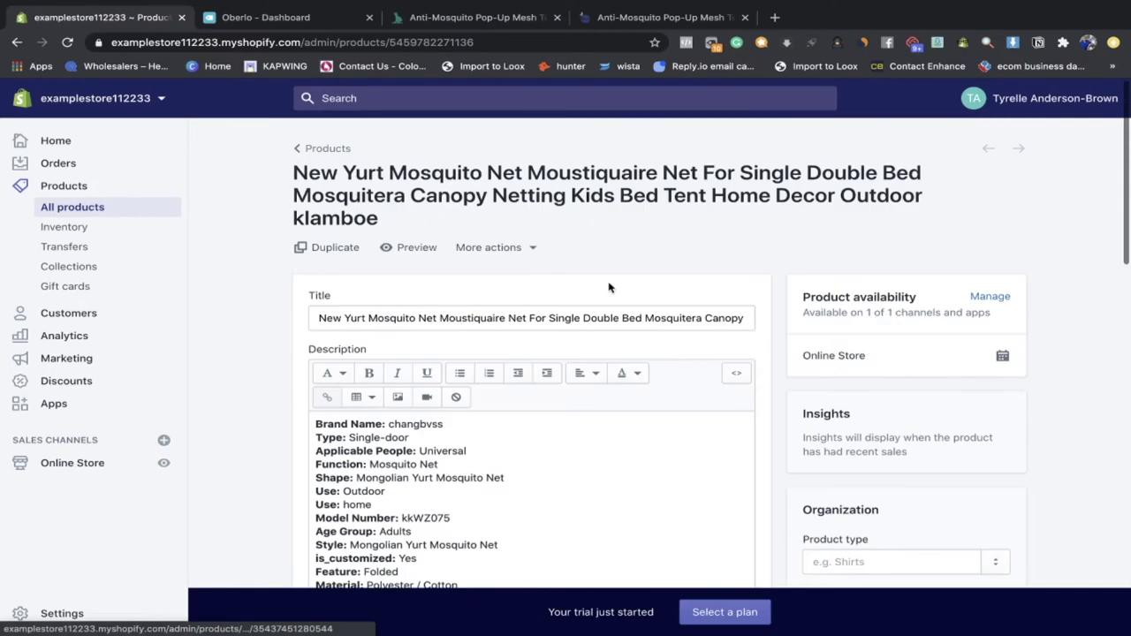
Step: Preview the mosquito net product on the storefront, then close the preview and return to All products
click(427, 254)
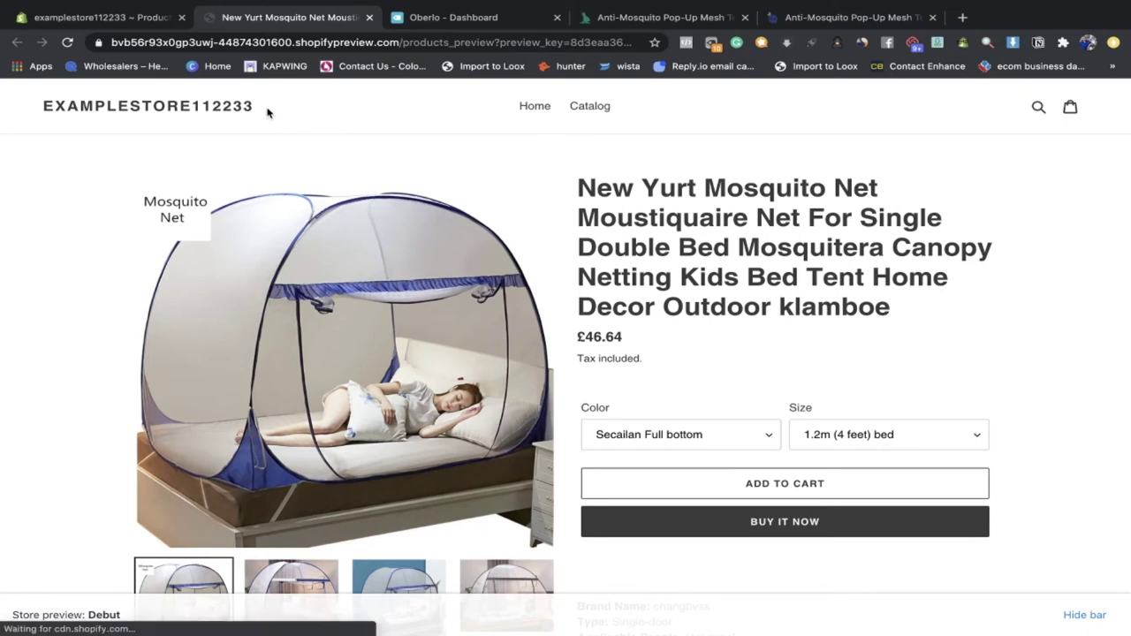
drag(265, 111, 42, 107)
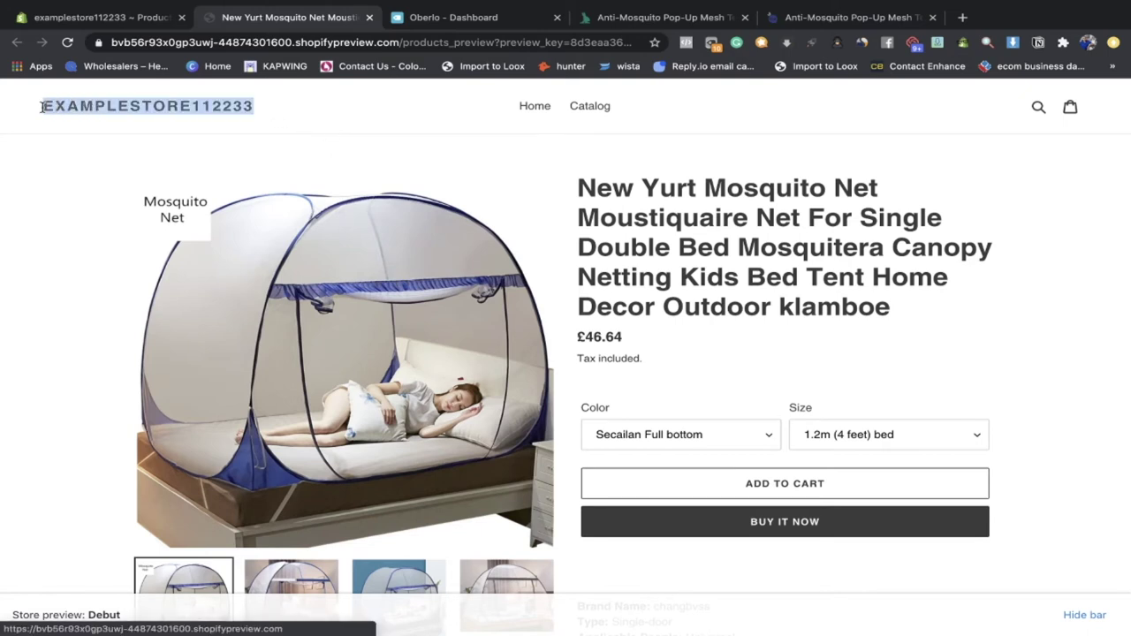
click(127, 24)
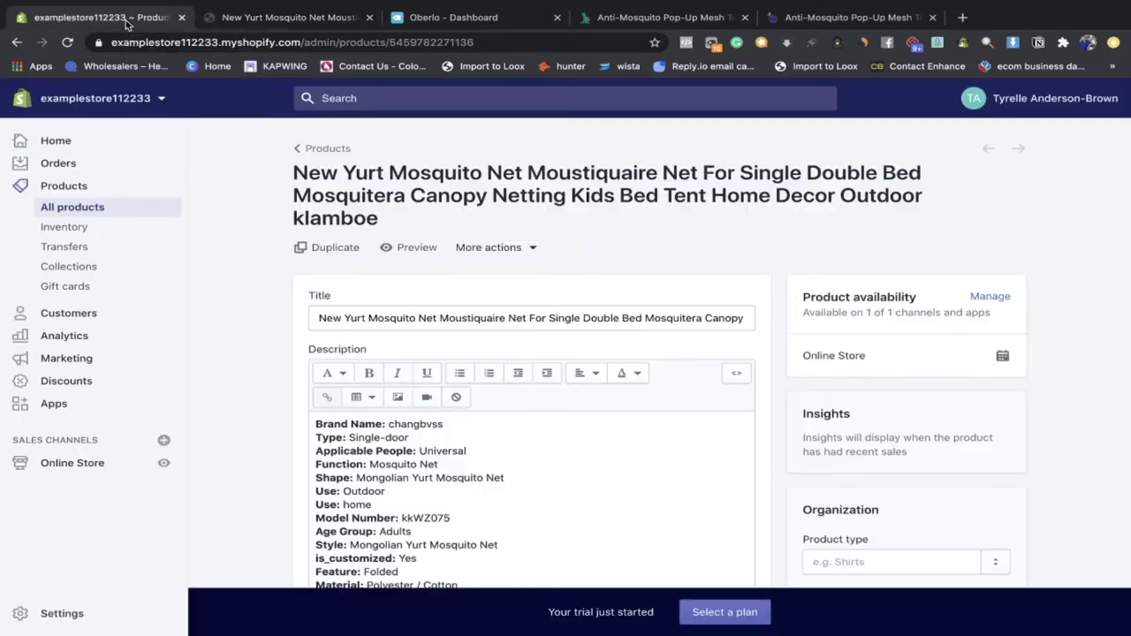
click(369, 17)
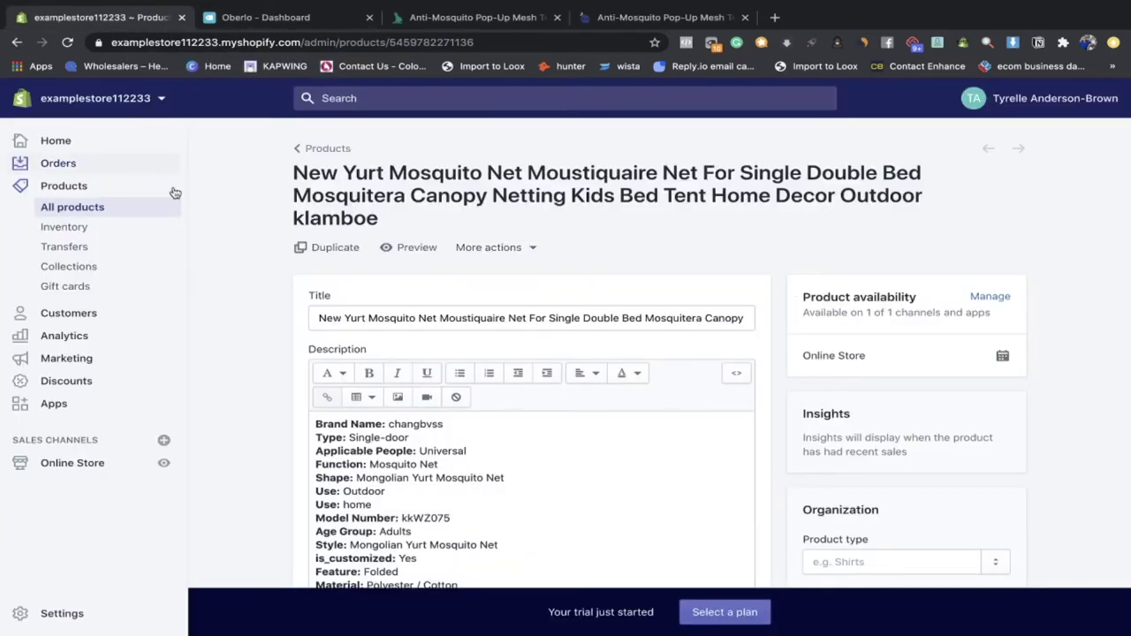
click(102, 187)
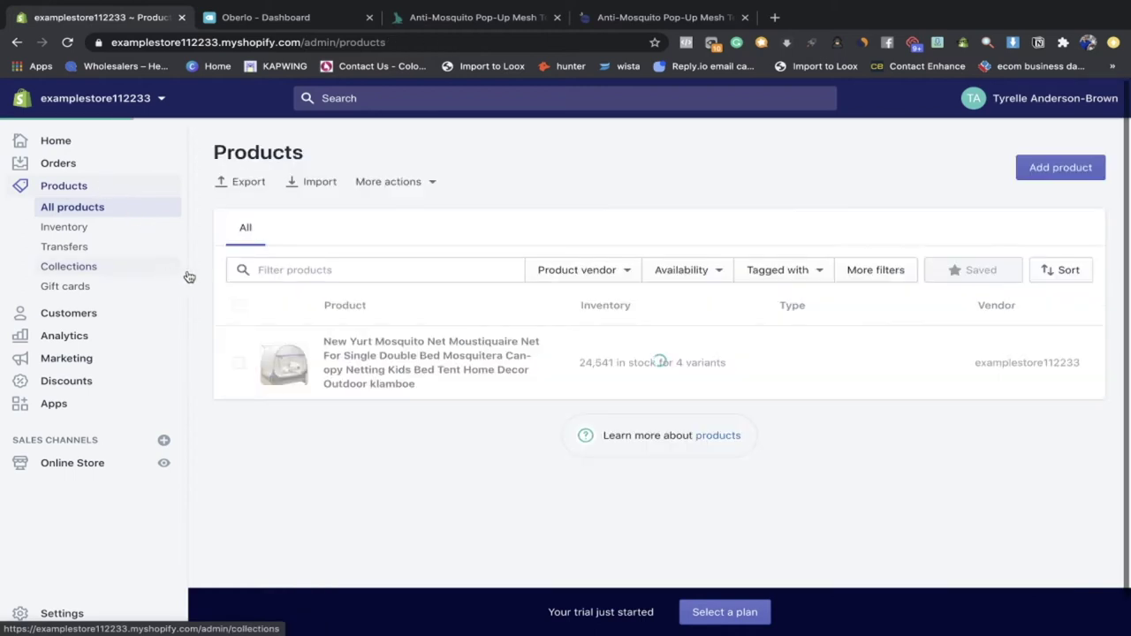
click(771, 17)
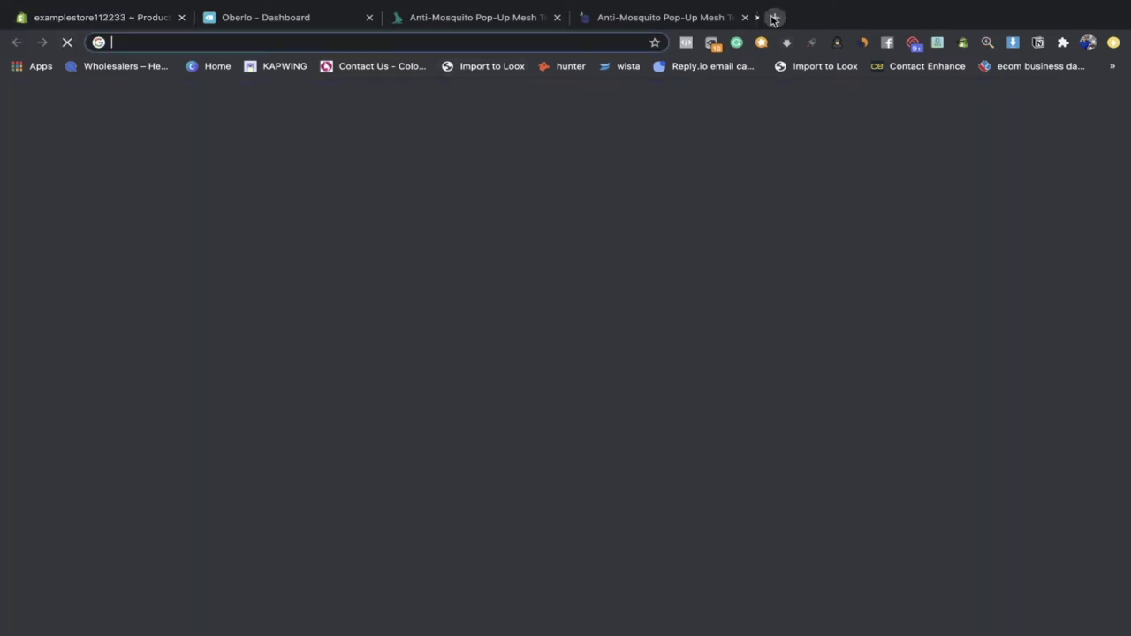
Step: Go to canva.com, search 'logo' and start a blank Logo design
drag(795, 16, 232, 18)
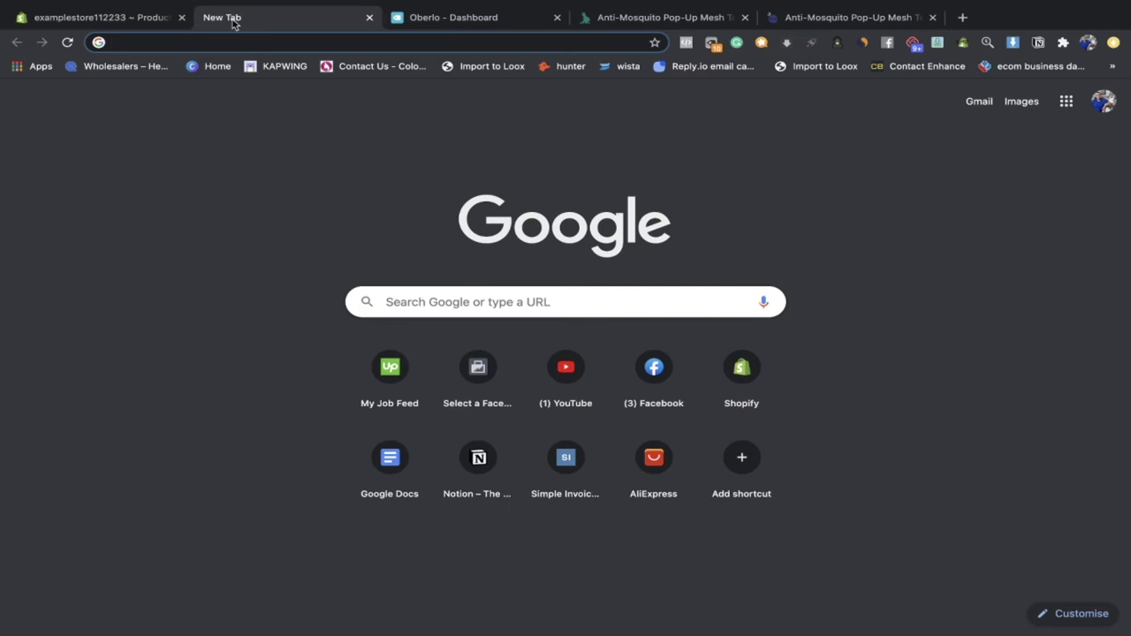
text(canva.com)
key(Return)
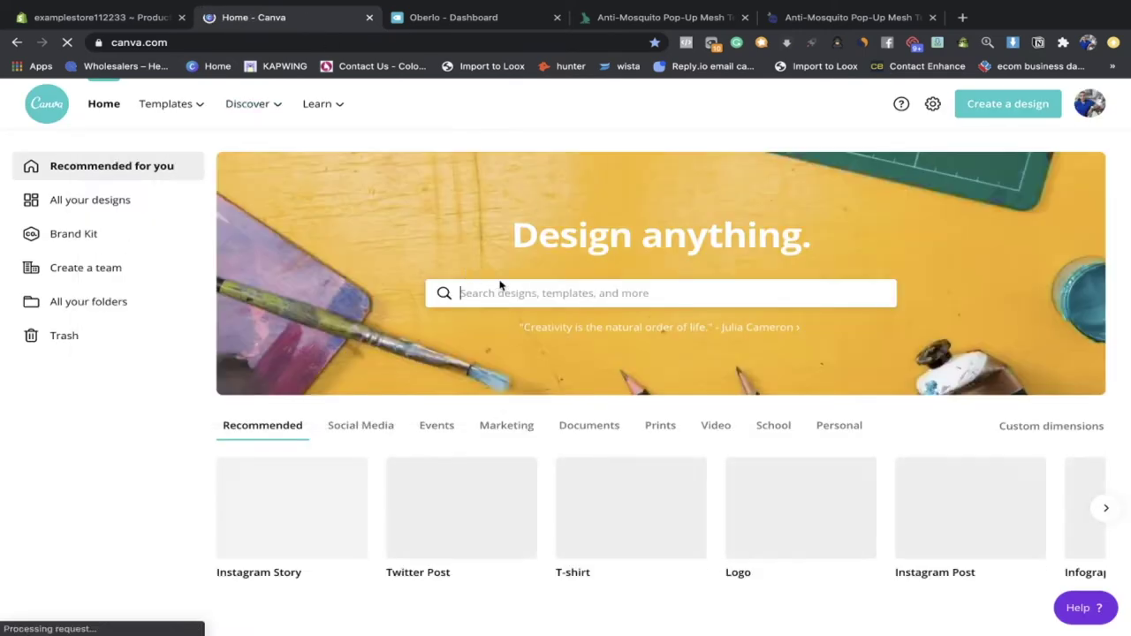
click(660, 292)
text(logo)
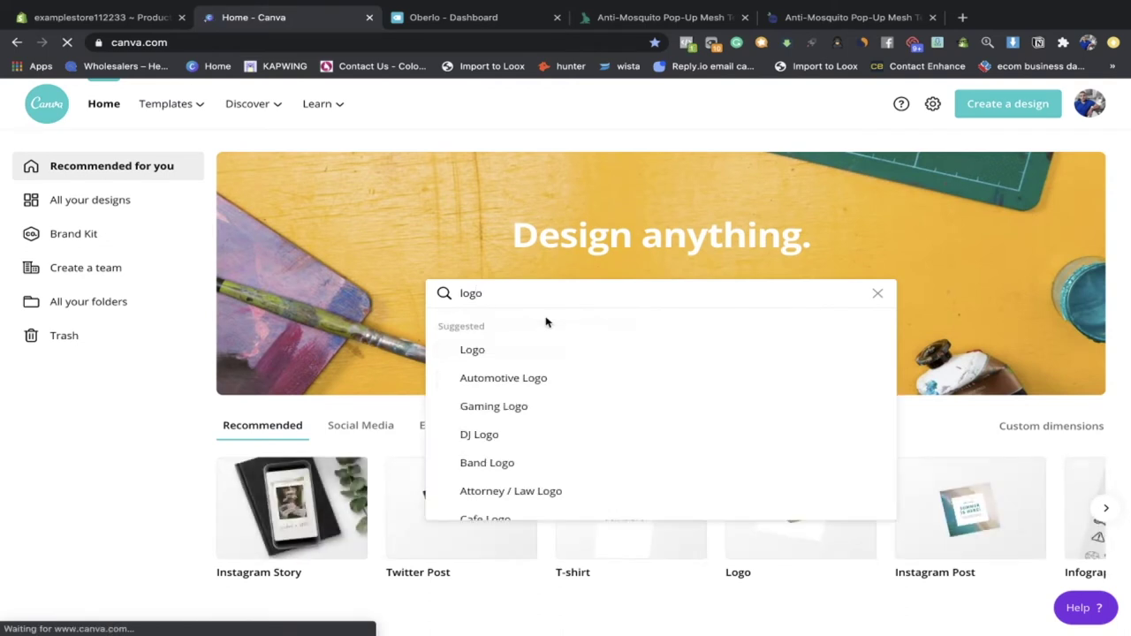
click(547, 352)
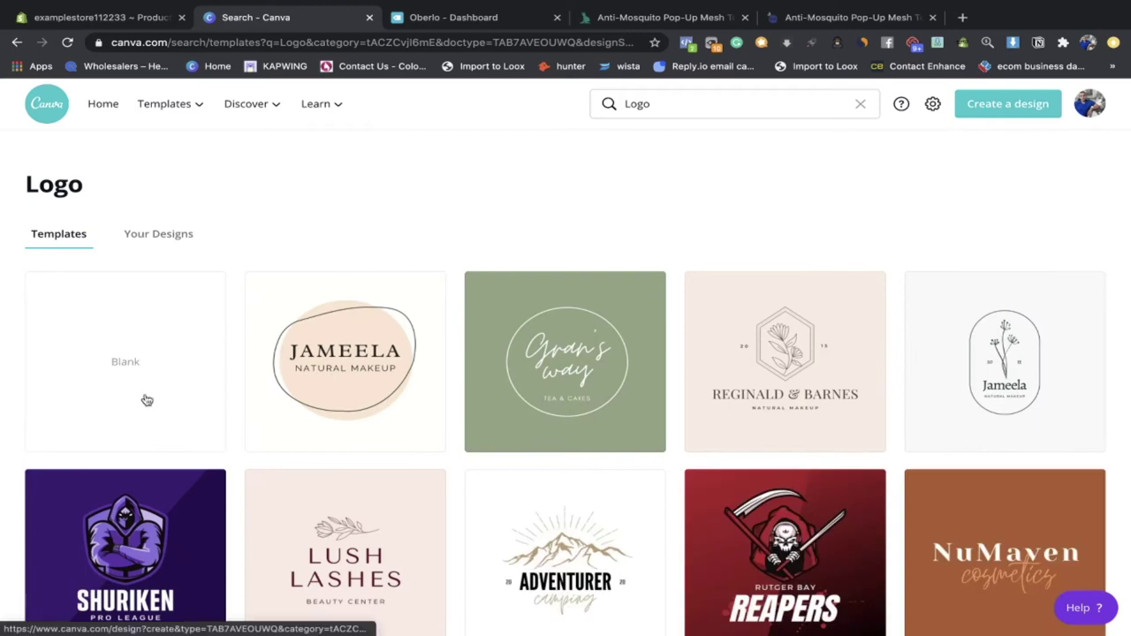
scroll(147, 398, down, 2)
click(116, 241)
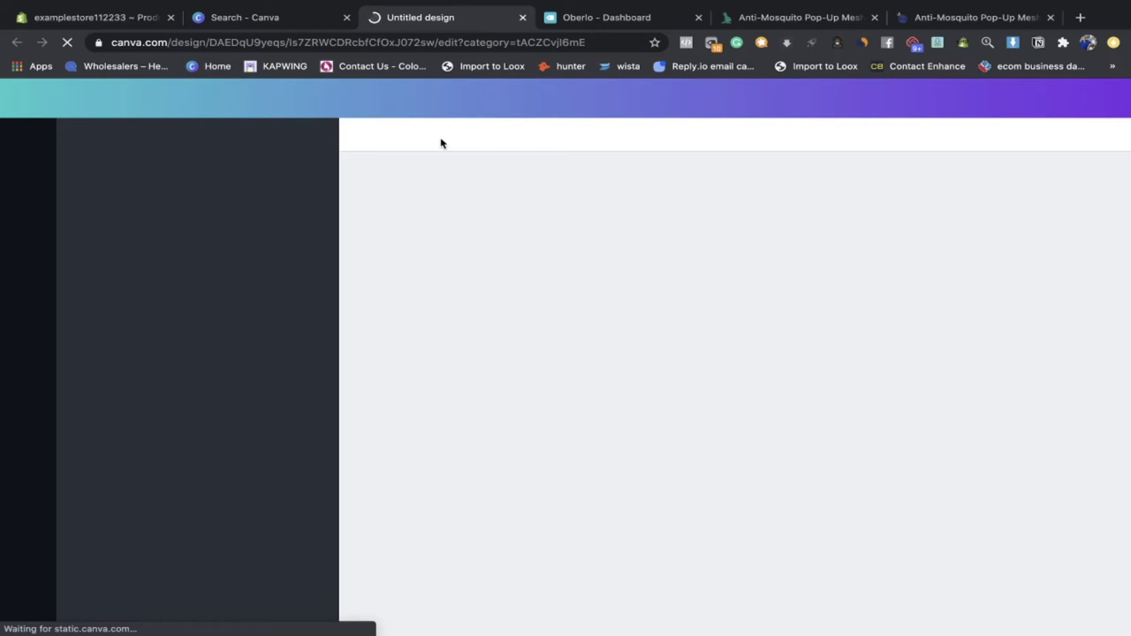
click(646, 21)
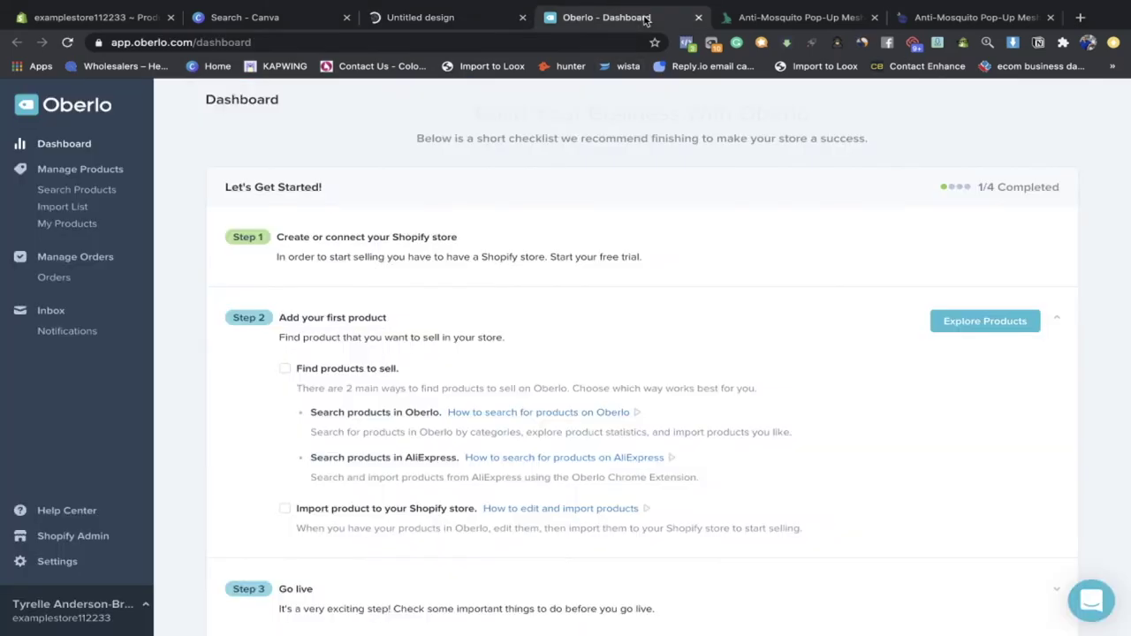
Step: Search Google for 'business name generator' and open businessnamegenerator.com
click(475, 24)
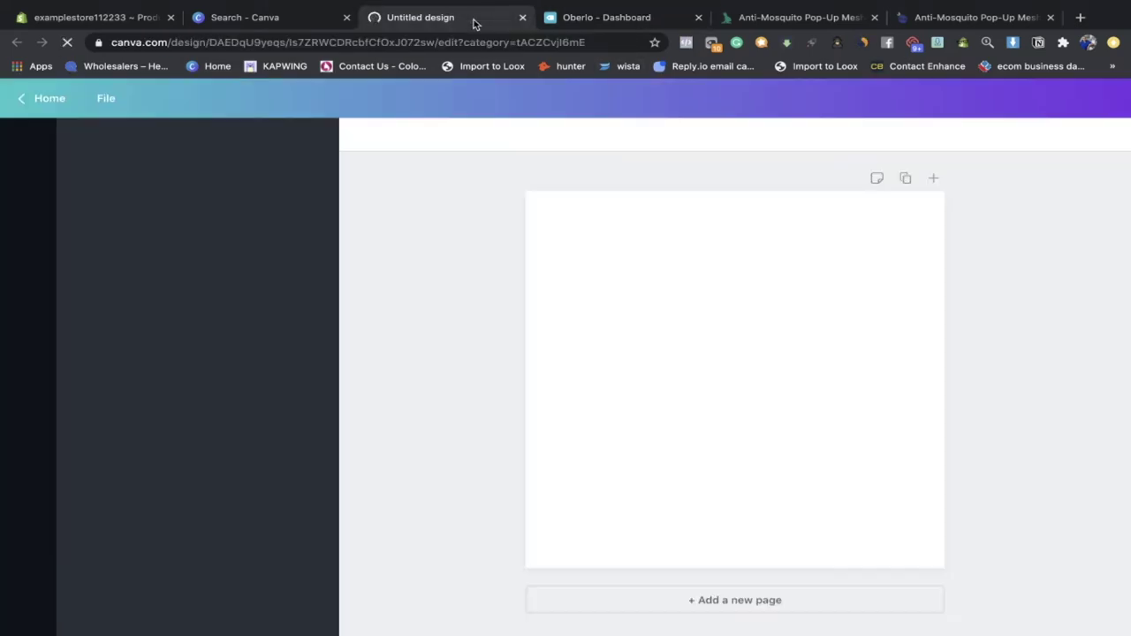
click(570, 24)
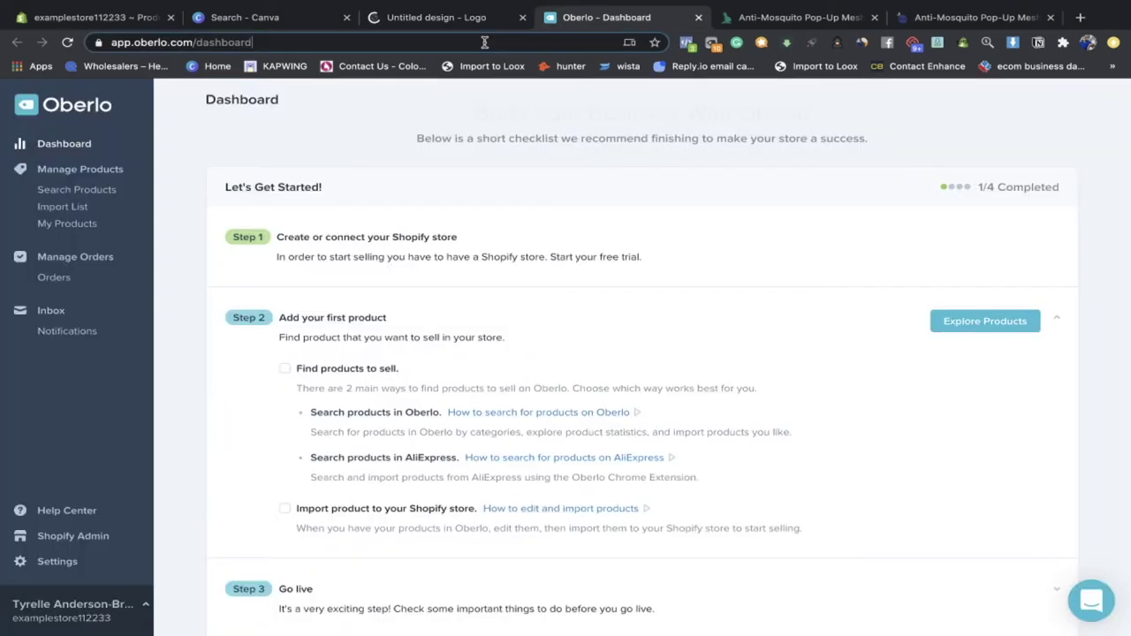
click(484, 41)
text(bus)
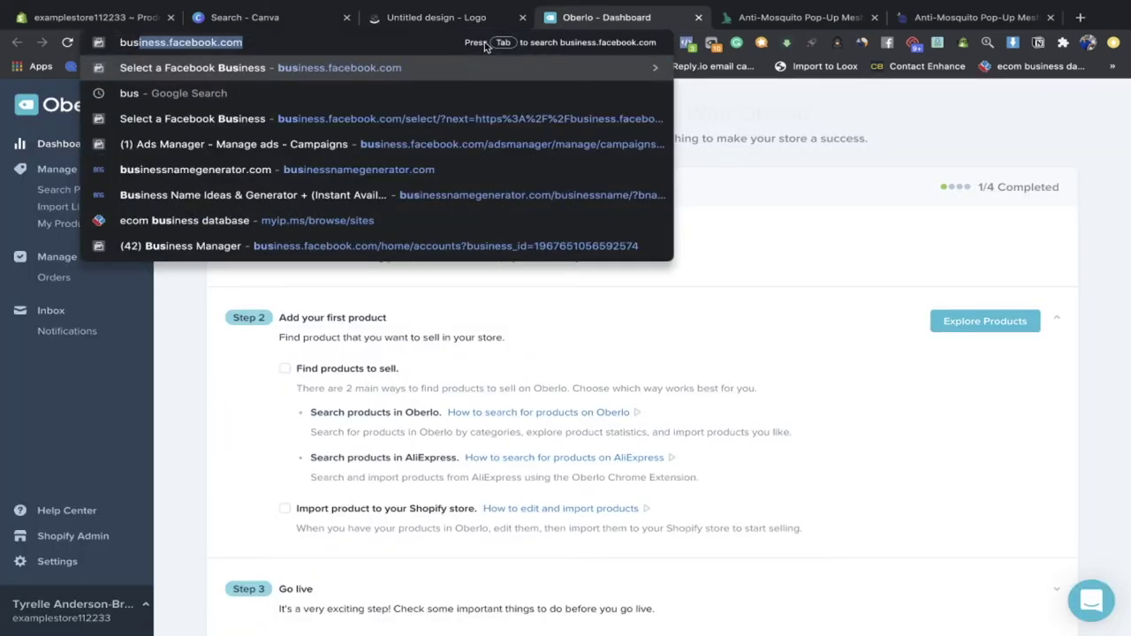
text(ness)
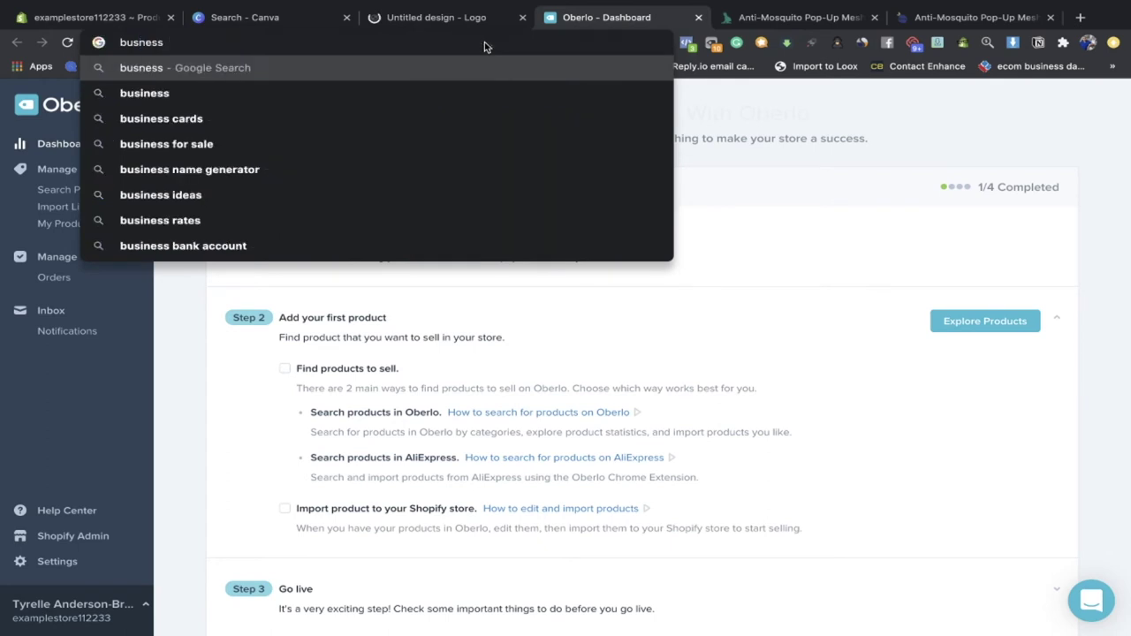
key(BackSpace)
key(BackSpace)
key(BackSpace)
key(BackSpace)
key(BackSpace)
text(siness)
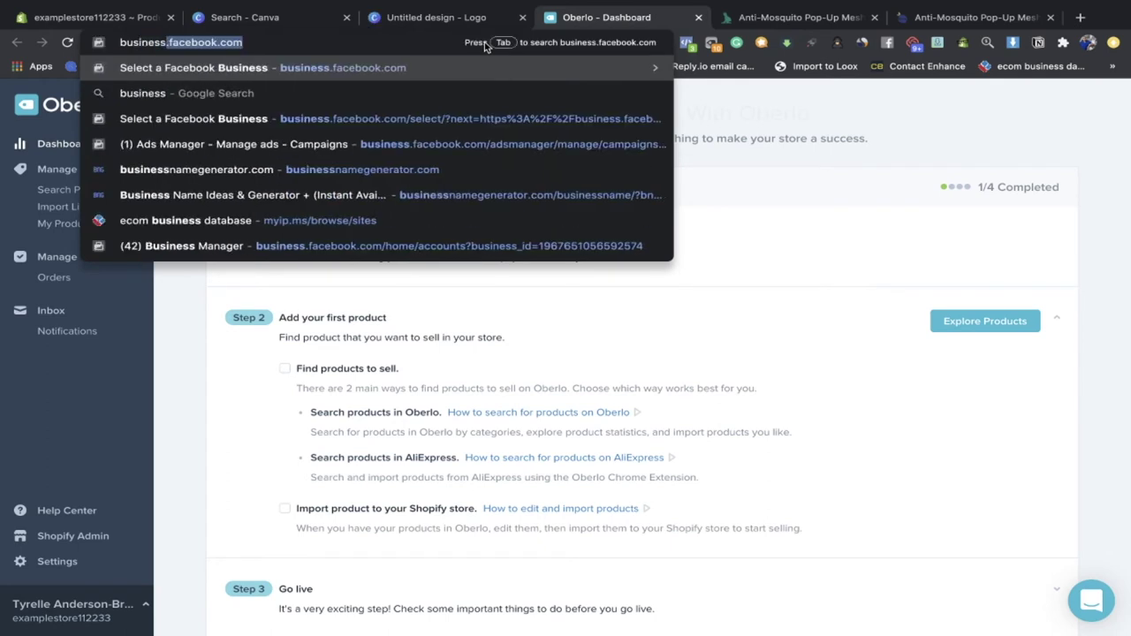
text( name gene)
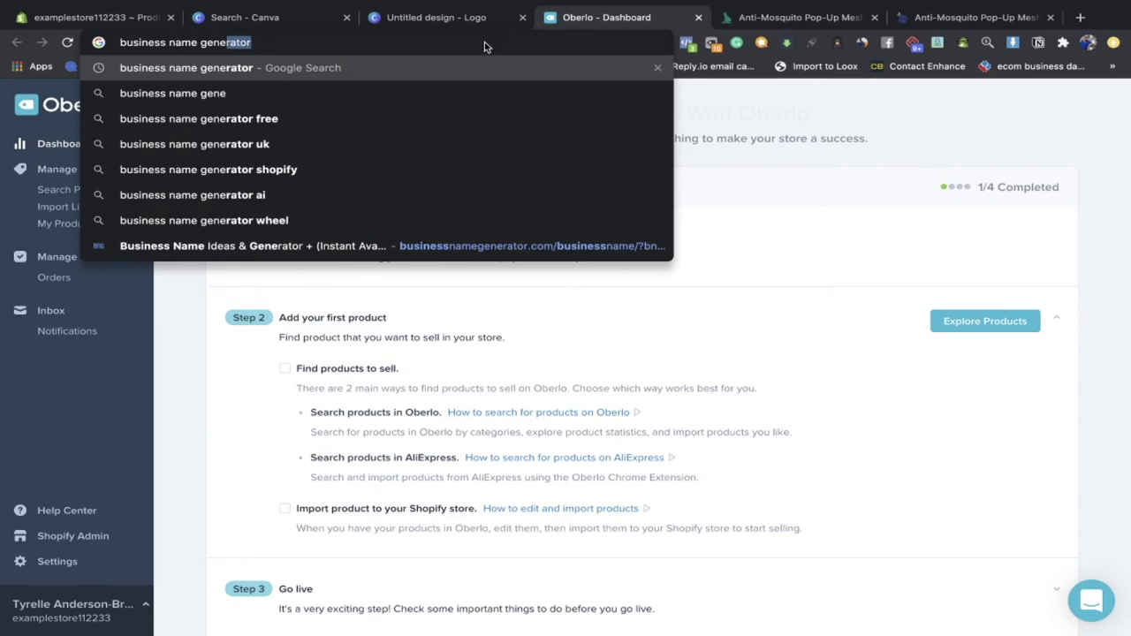
key(Up)
key(Down)
key(Return)
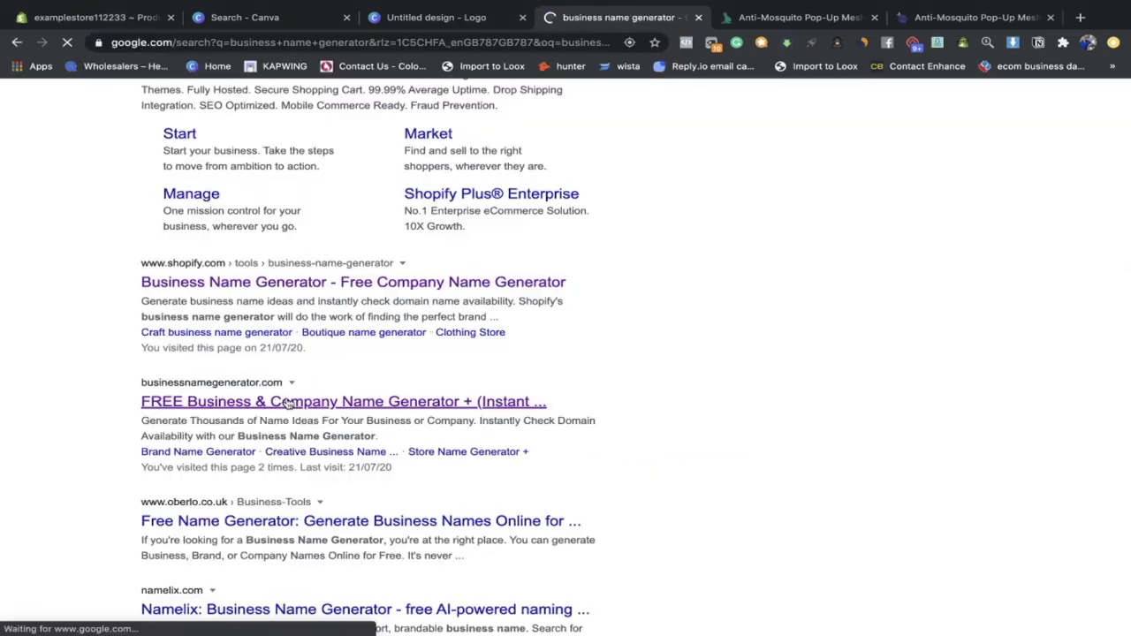
click(369, 379)
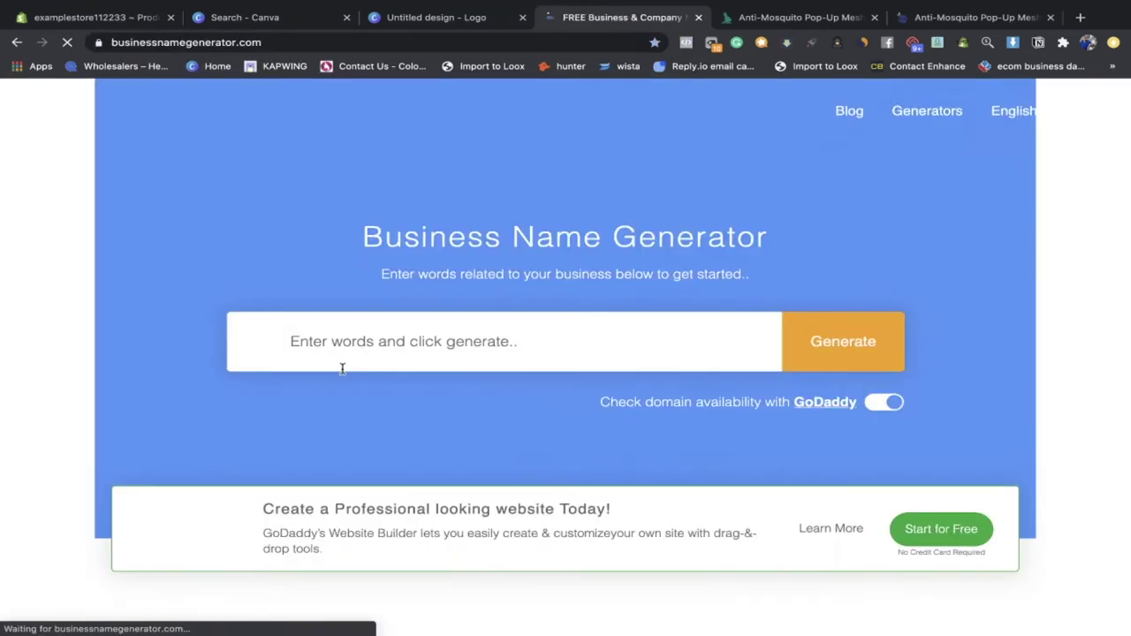
Step: Enter 'mosquito protection' as the business keyword and generate name ideas
scroll(496, 287, down, 2)
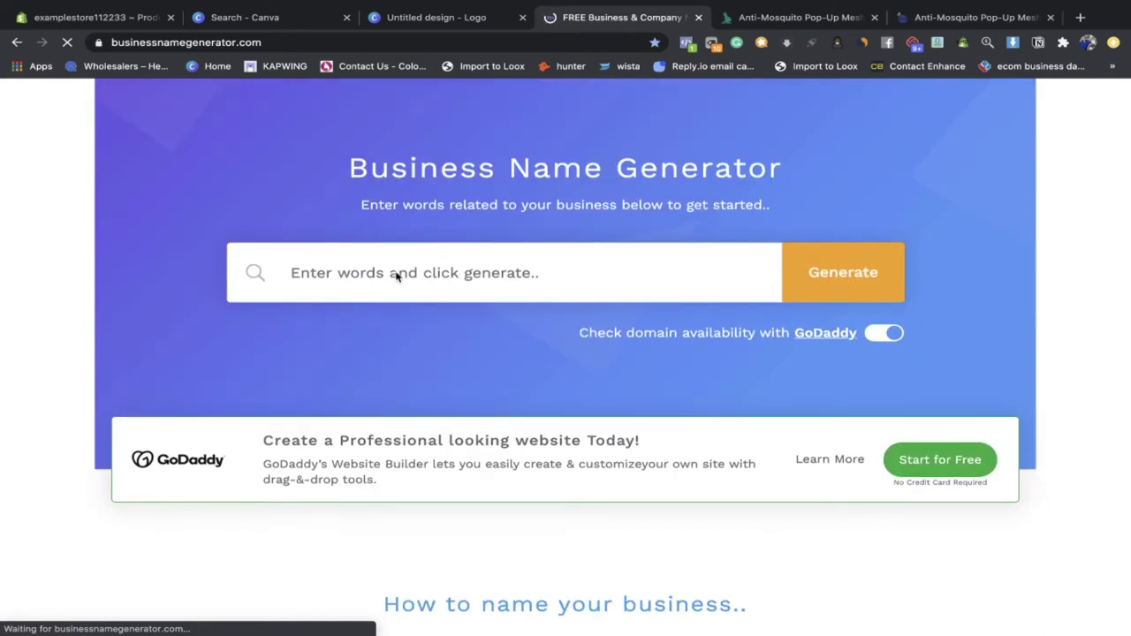
click(421, 250)
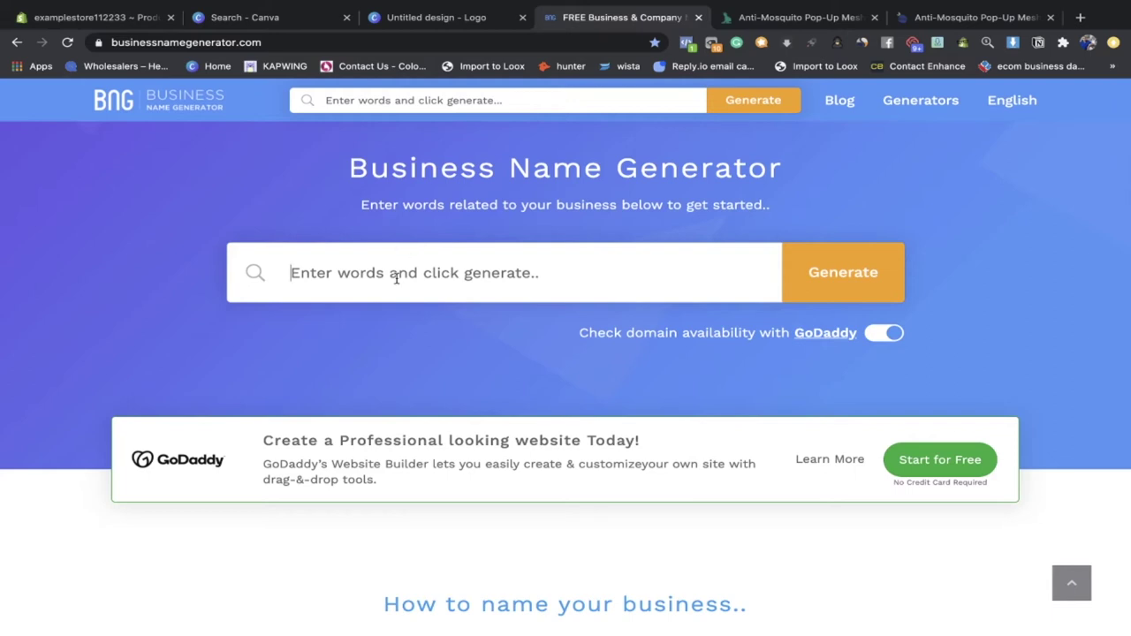
click(396, 278)
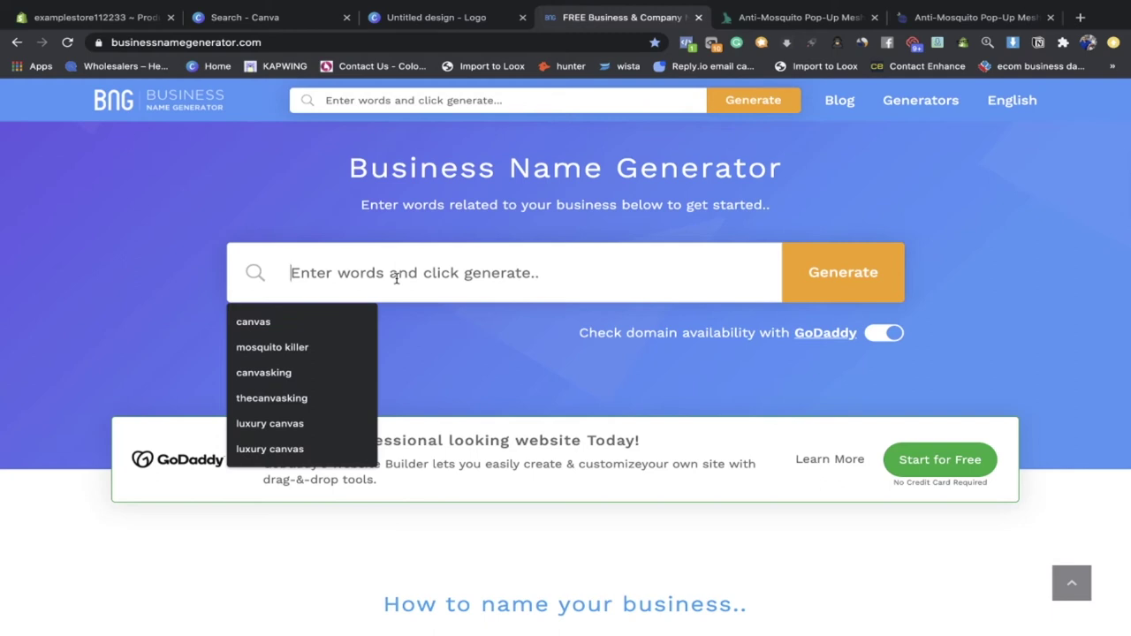
key(Escape)
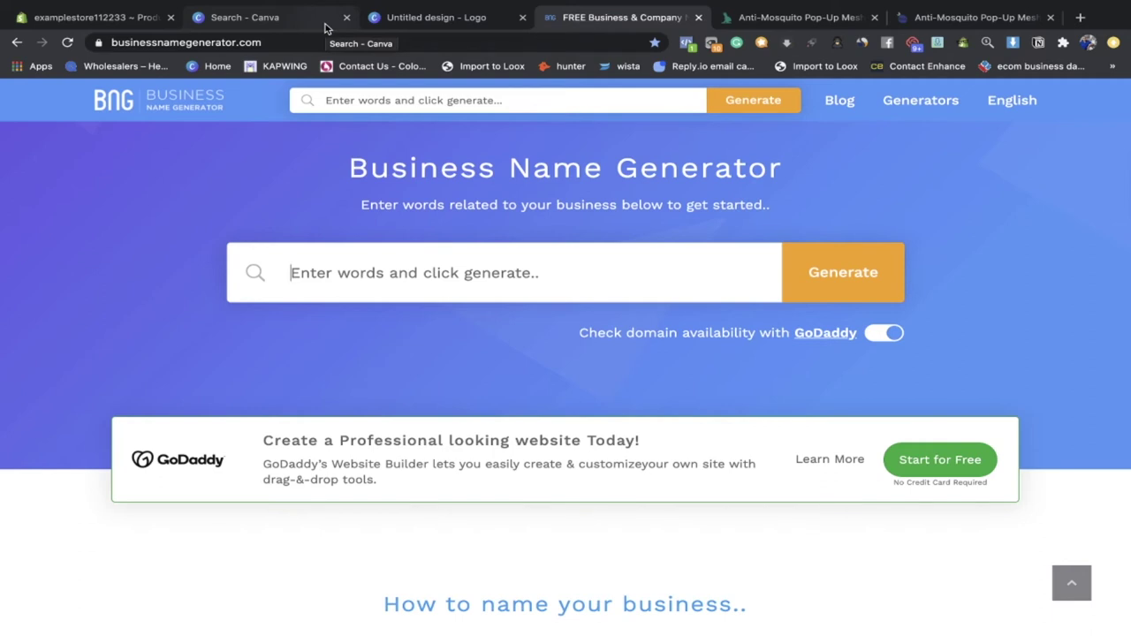
text(mos)
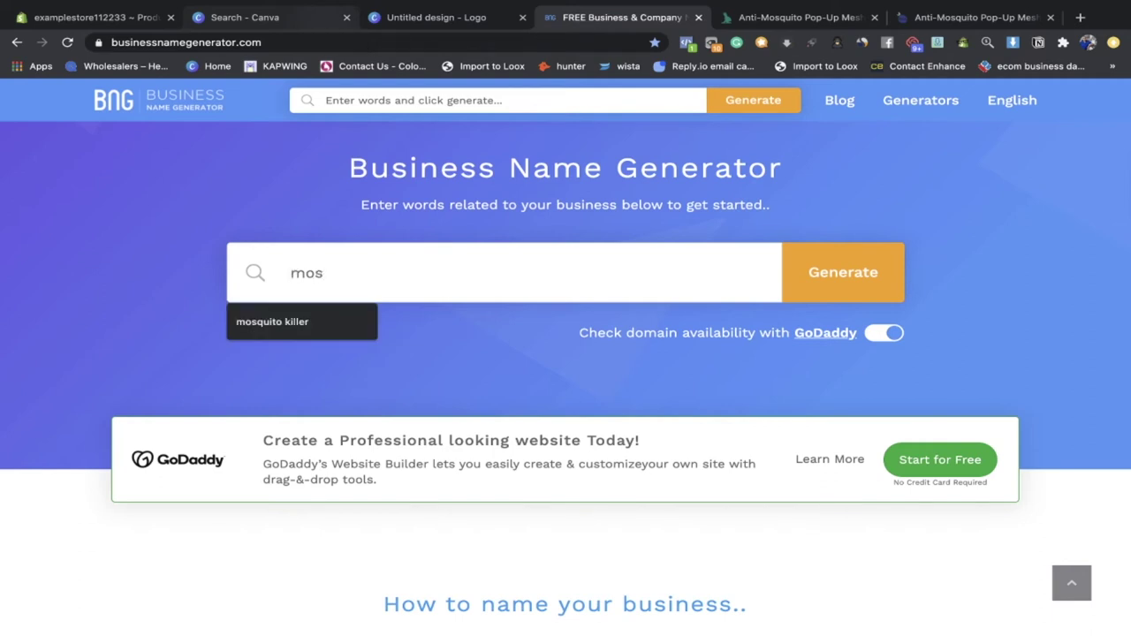
click(302, 328)
click(410, 272)
key(BackSpace)
key(BackSpace)
key(BackSpace)
key(BackSpace)
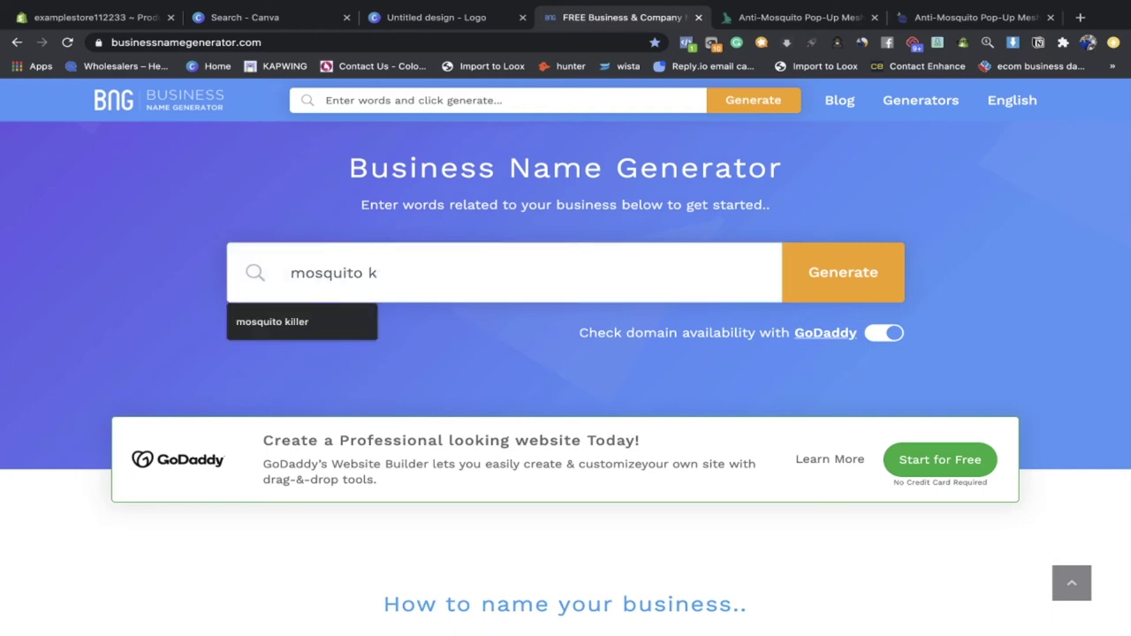
key(BackSpace)
text(protection)
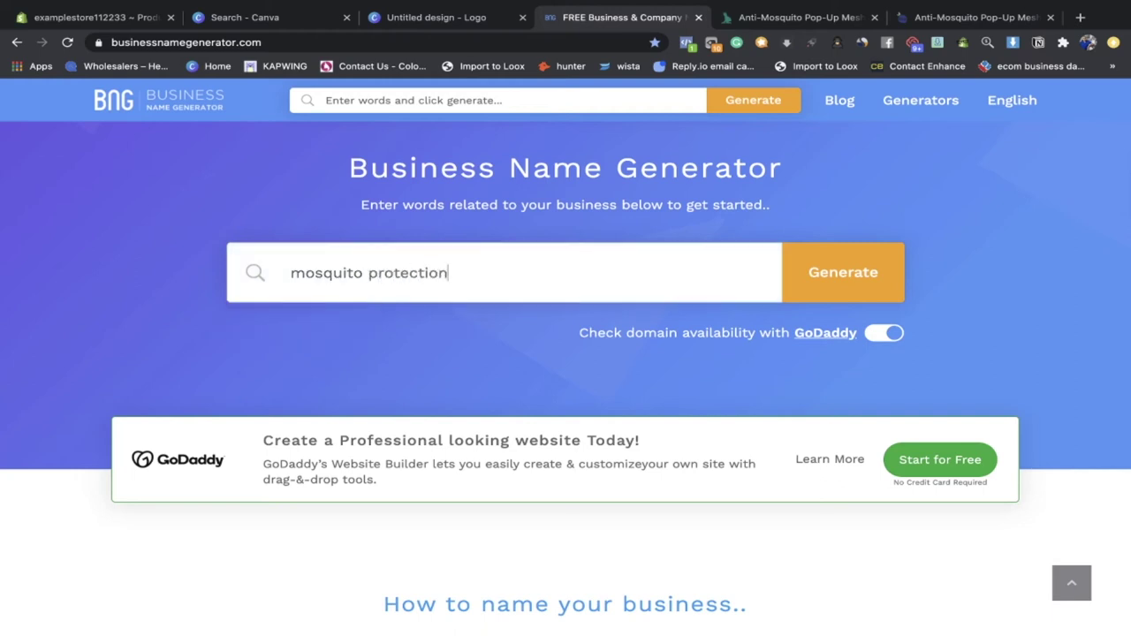
key(Return)
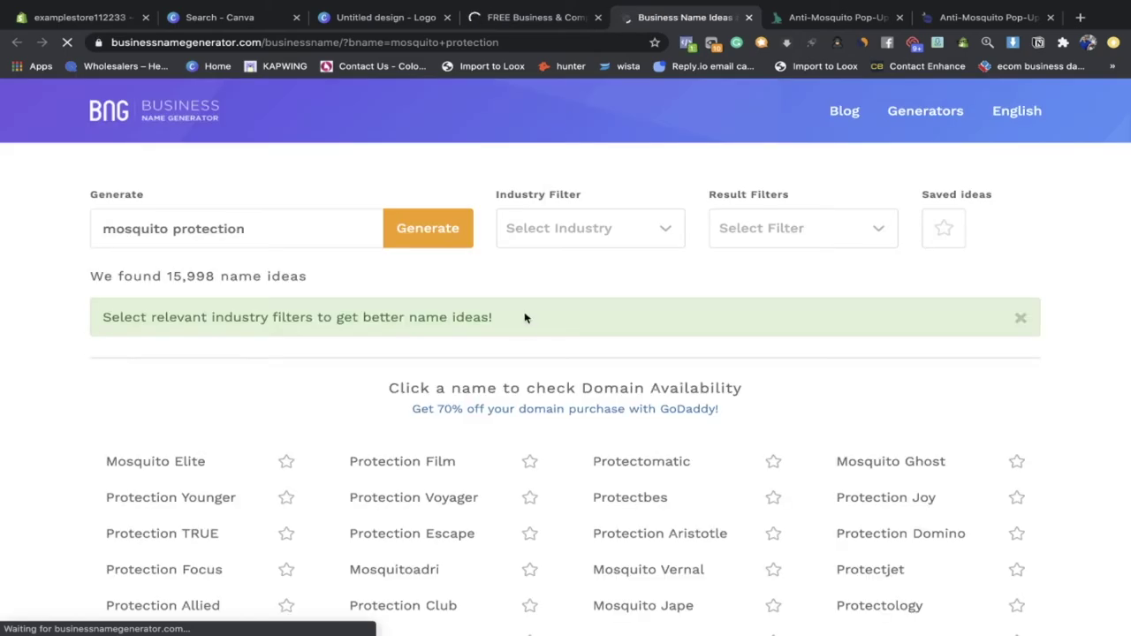
Step: Browse the name results and check GoDaddy registration for mosquitoelite.co
scroll(525, 353, down, 5)
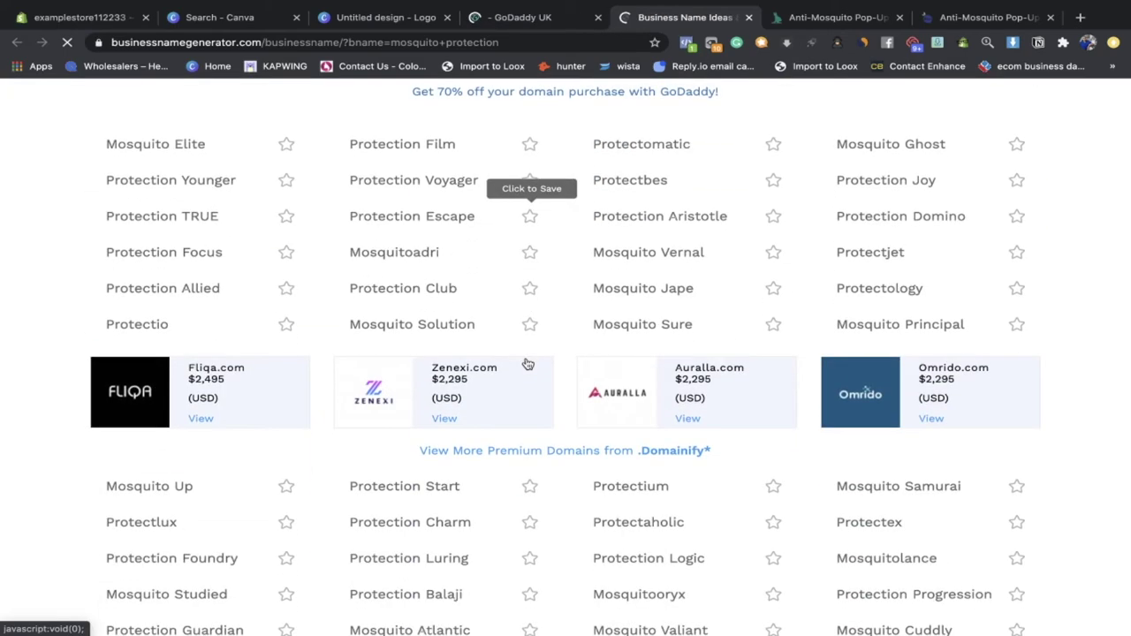
scroll(525, 363, down, 4)
scroll(525, 358, up, 3)
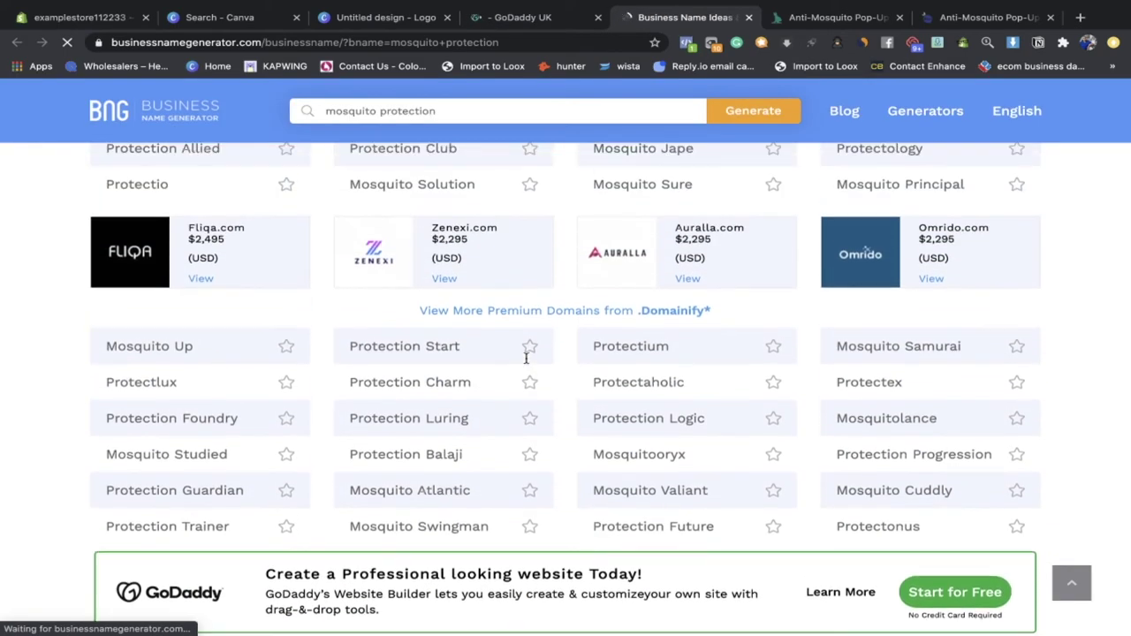
scroll(526, 357, up, 1)
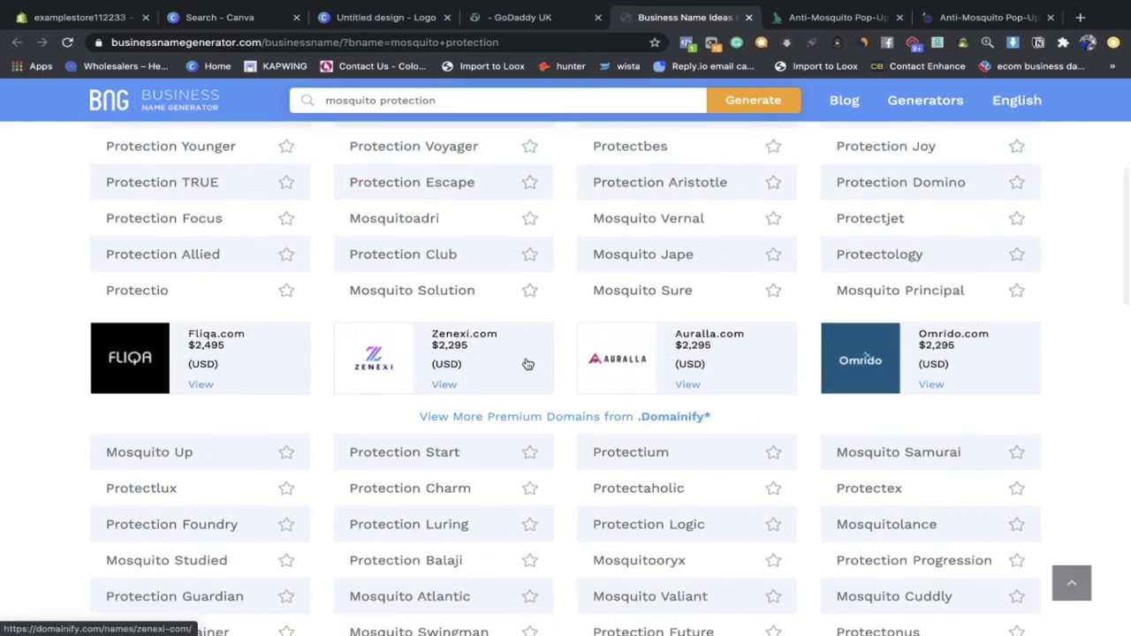
scroll(527, 363, up, 1)
scroll(488, 304, up, 2)
scroll(610, 284, down, 5)
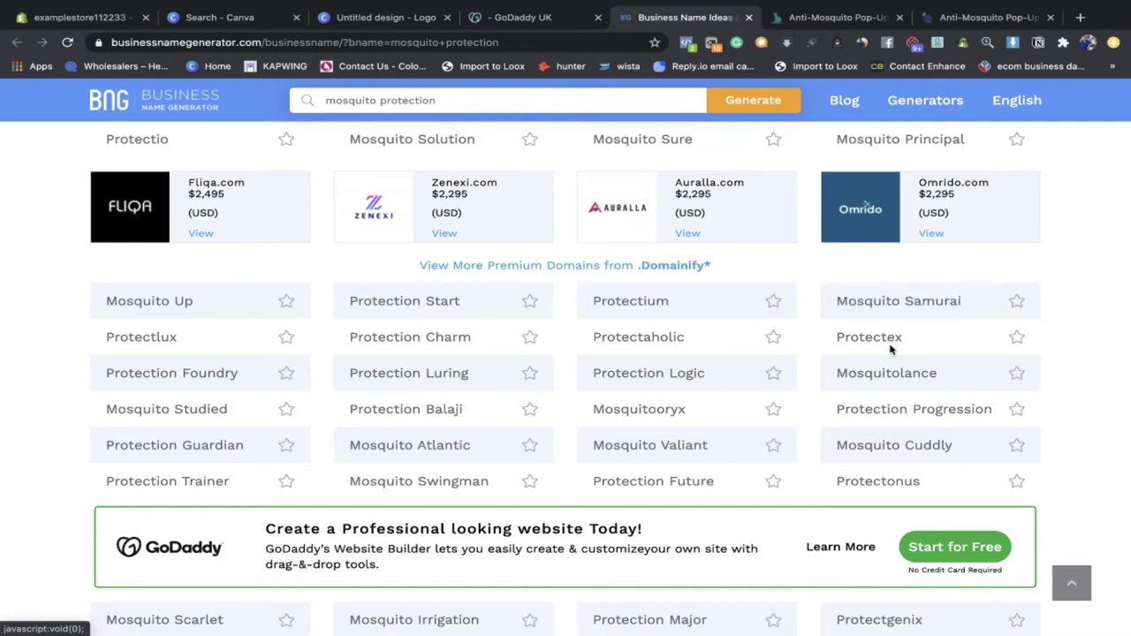
scroll(829, 252, up, 5)
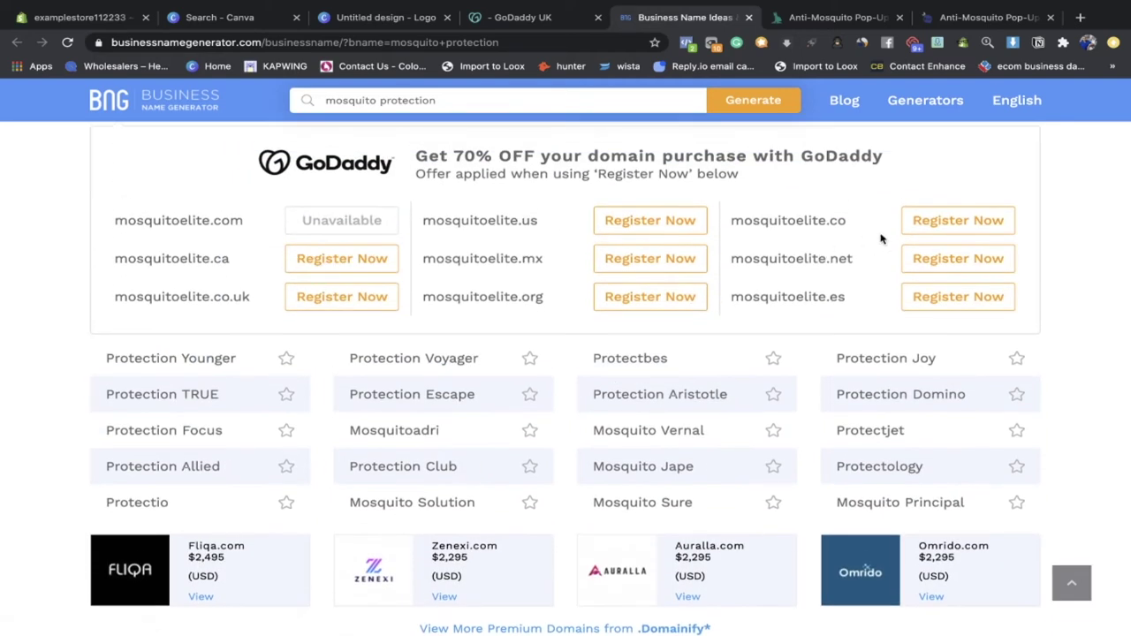
click(956, 230)
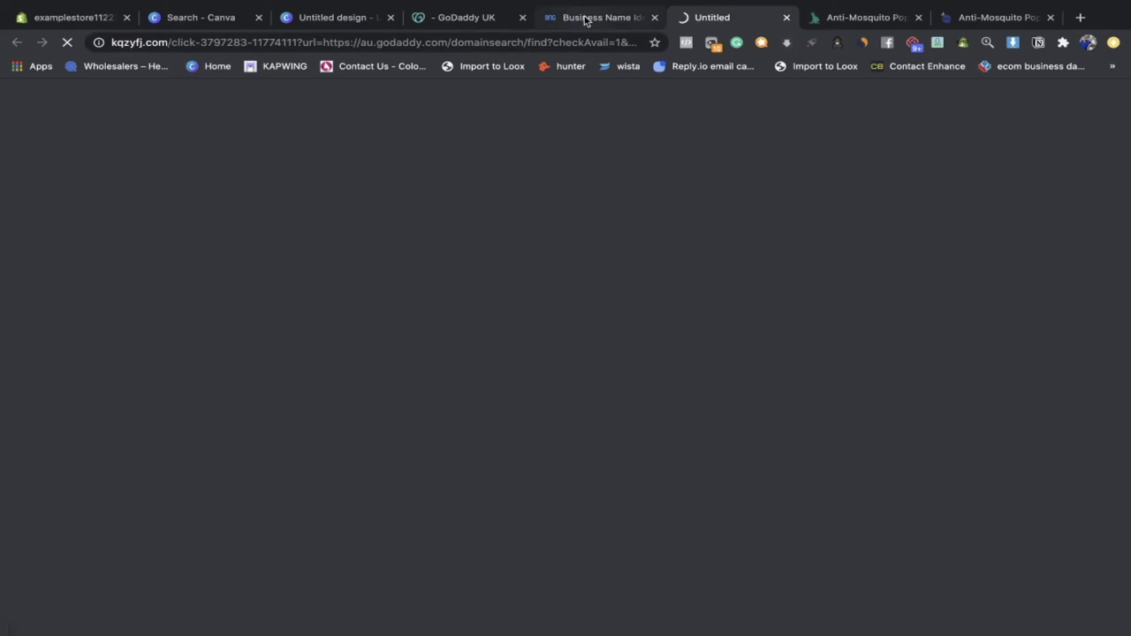
Step: Close the GoDaddy tab and return to the Shopify store admin
click(588, 17)
click(786, 17)
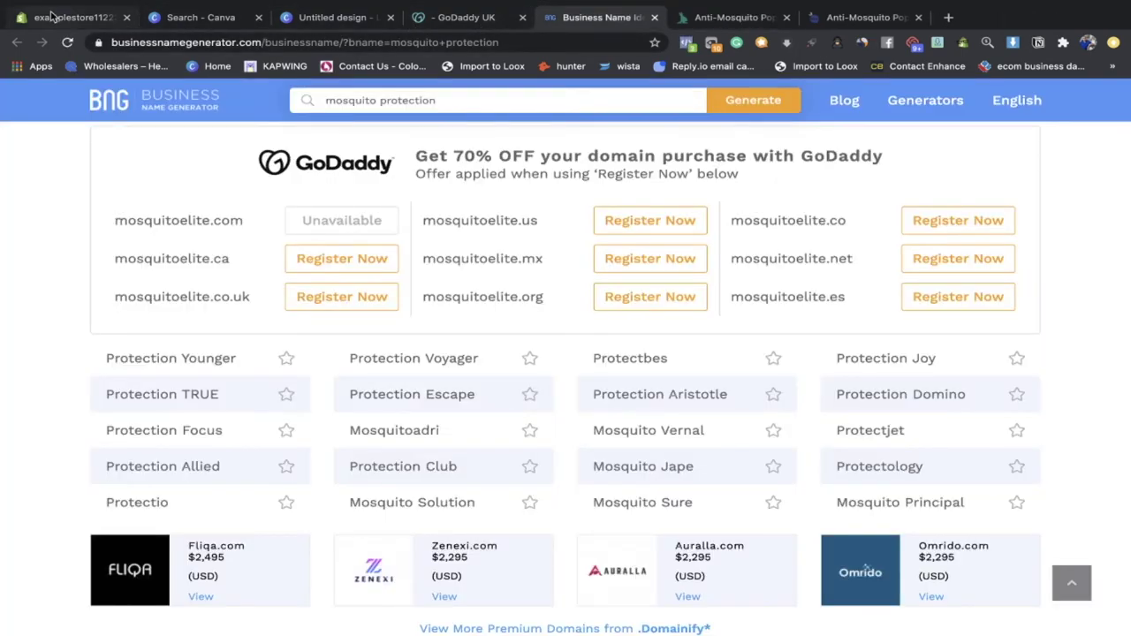
click(52, 16)
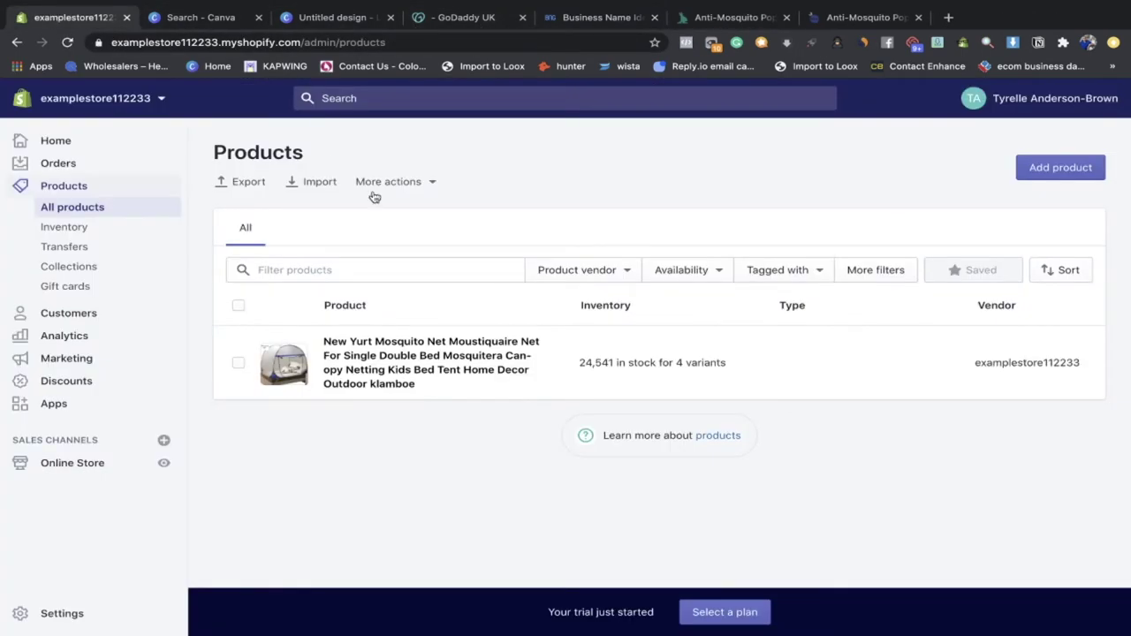
Step: Reach Buy new domain through the Home dashboard's add-domain setup step
click(97, 159)
click(96, 143)
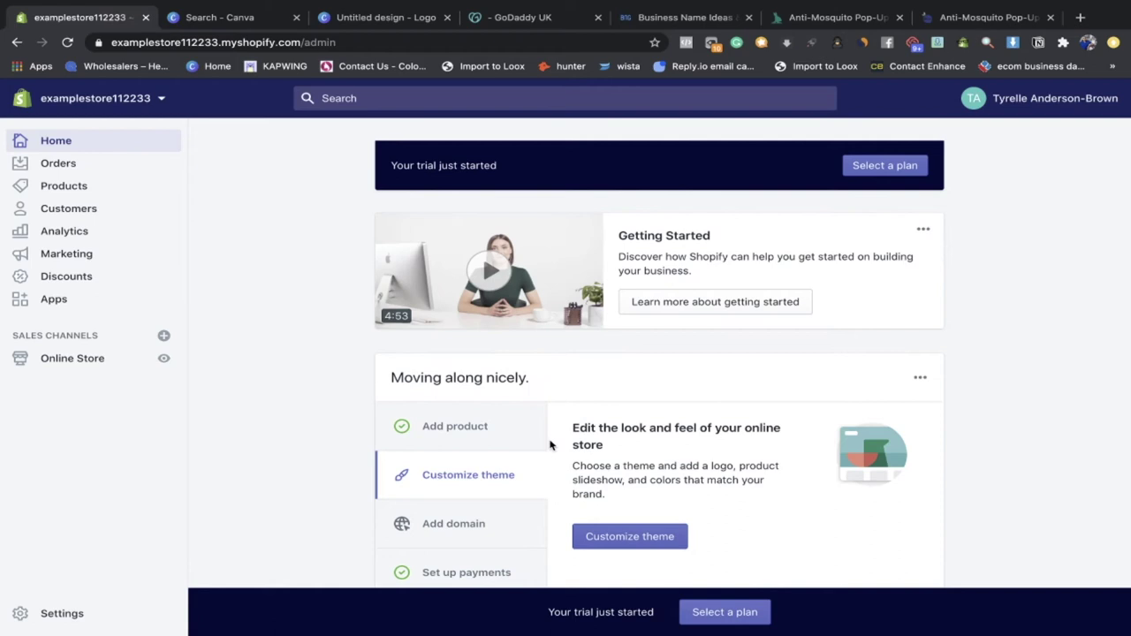
scroll(550, 444, down, 2)
click(454, 431)
click(616, 458)
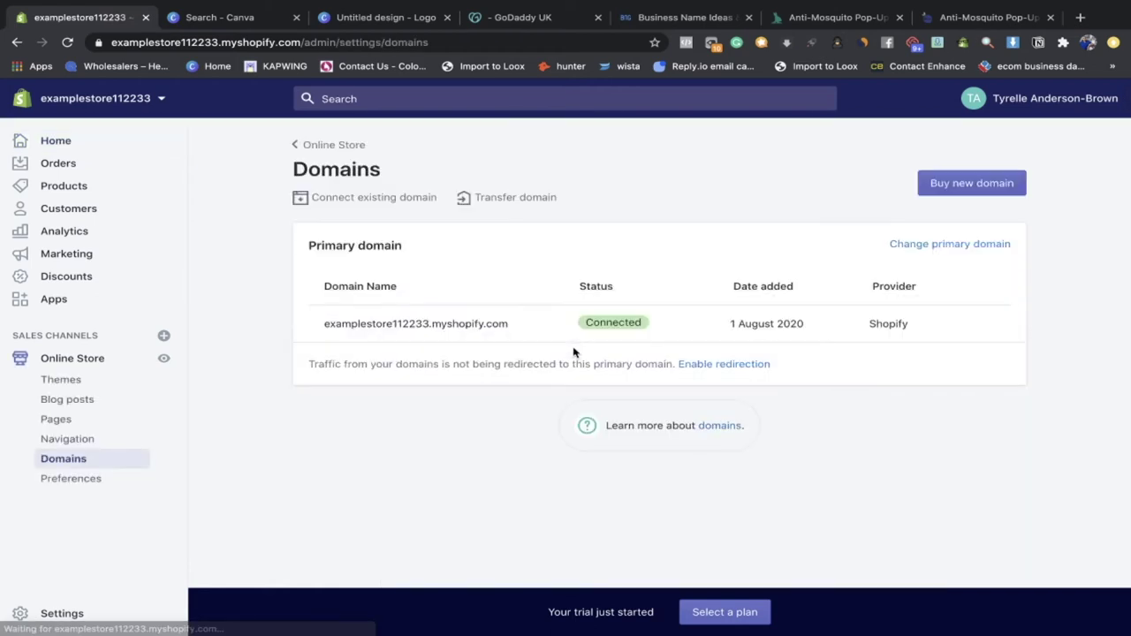
click(974, 189)
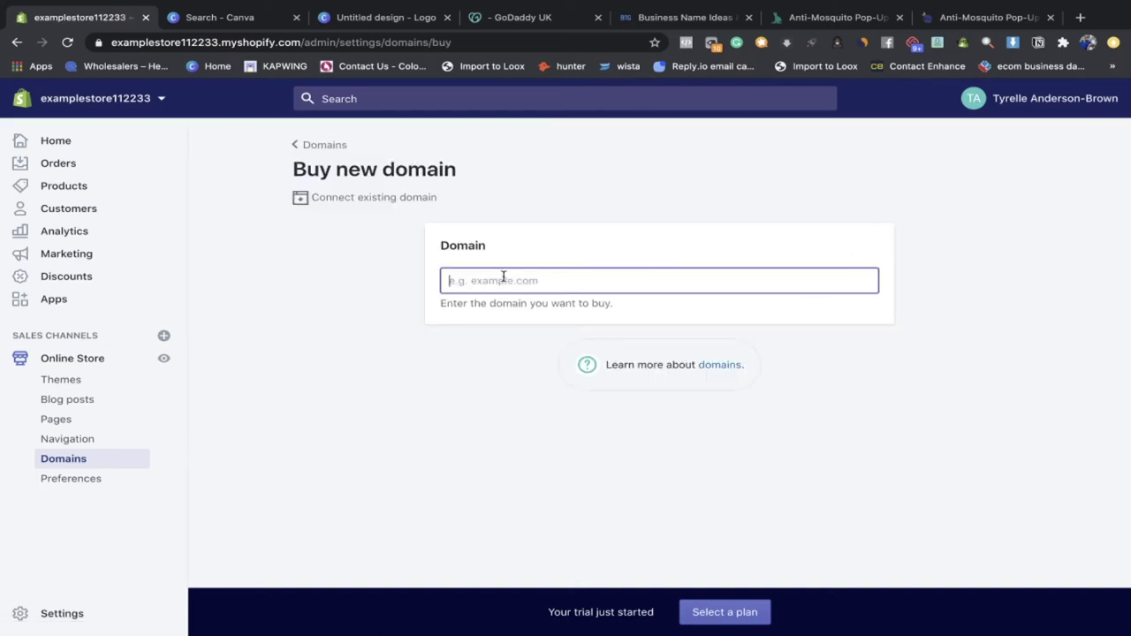
text(d)
key(BackSpace)
Step: Copy mosquitoelite.co from the name generator and search it, finding it available at $27 USD/year
click(645, 16)
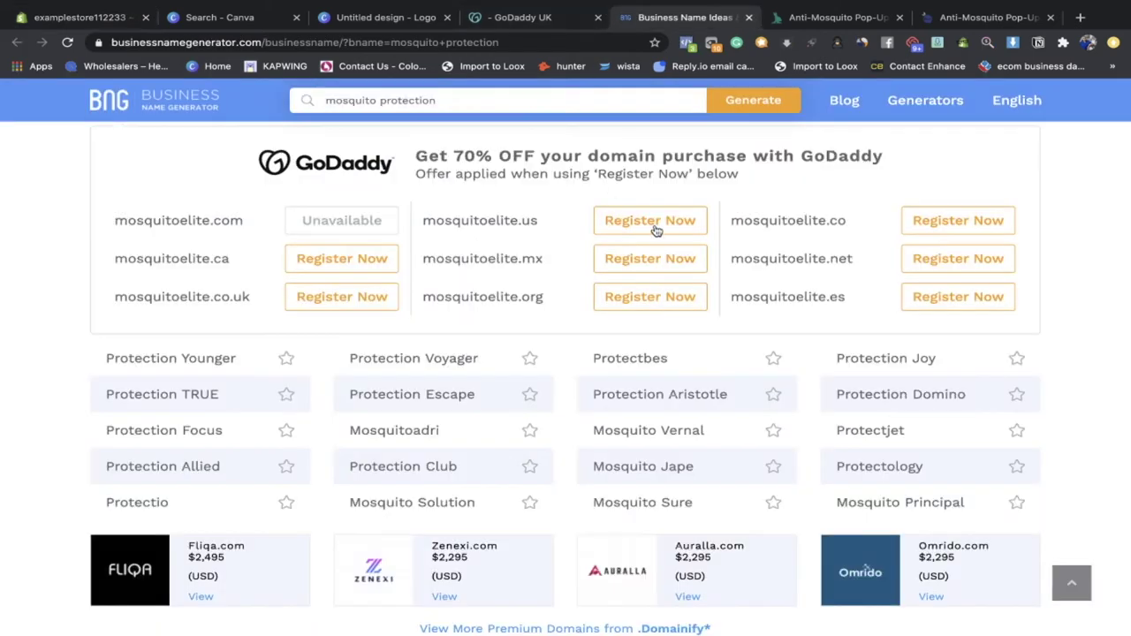
triple_click(812, 220)
key(ctrl+c)
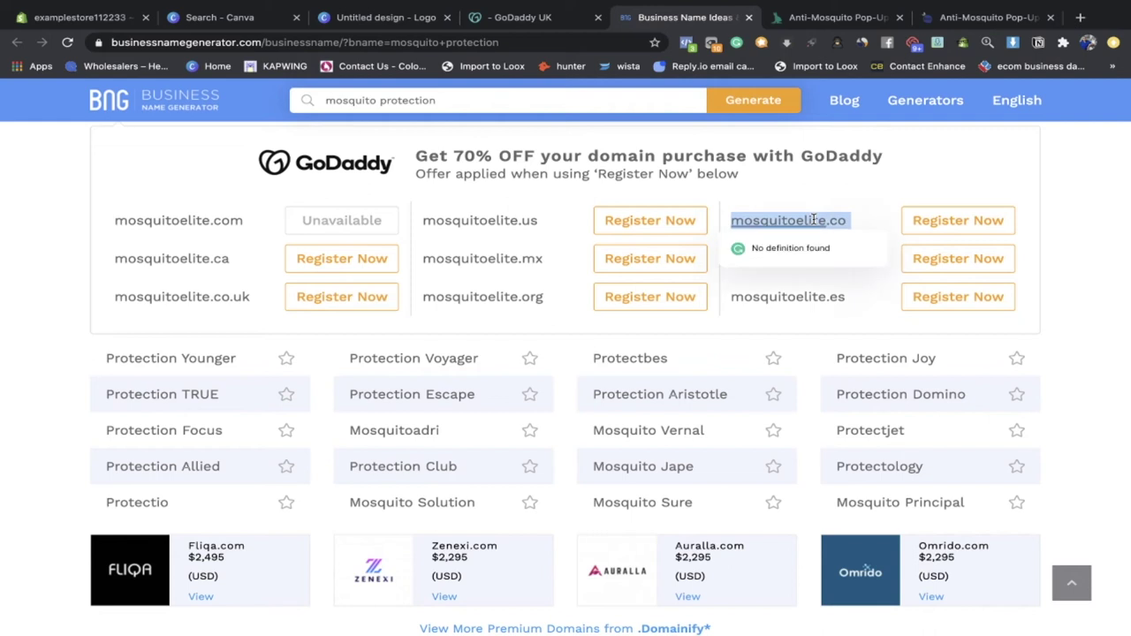
click(591, 183)
click(98, 18)
key(ctrl+v)
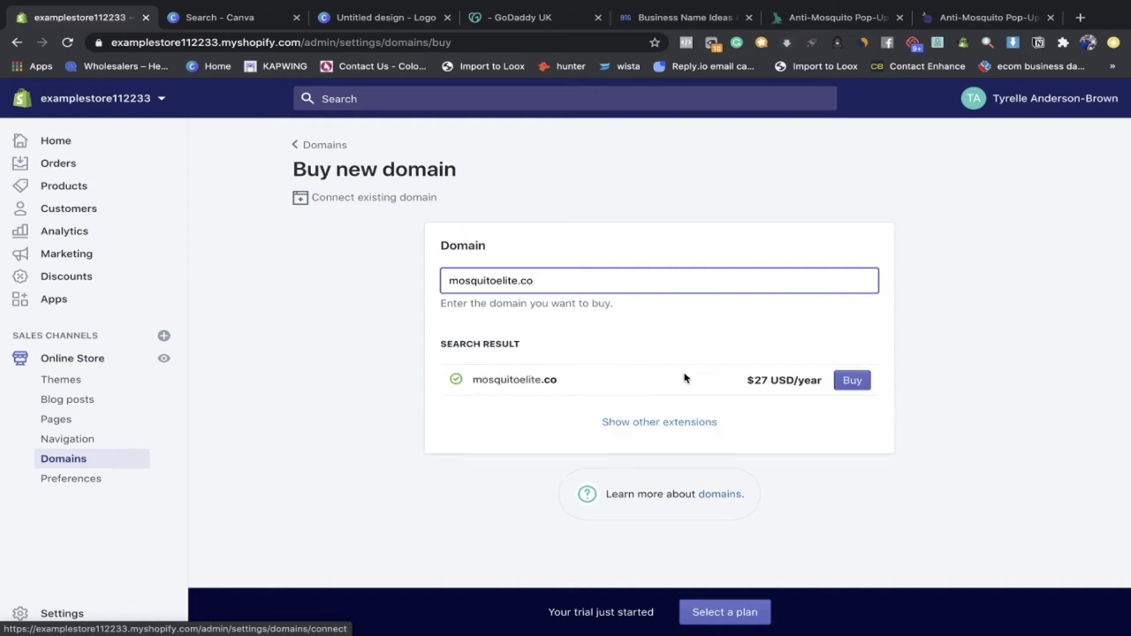
click(516, 21)
click(629, 18)
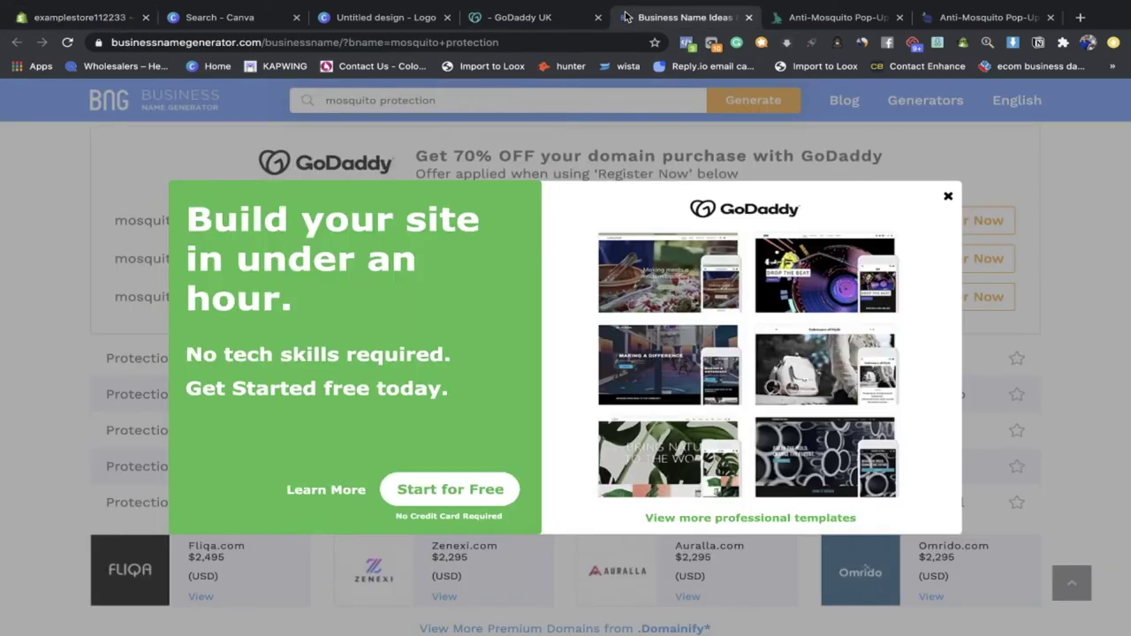
Step: Close the GoDaddy advert popup and move to the second page of name ideas
click(947, 197)
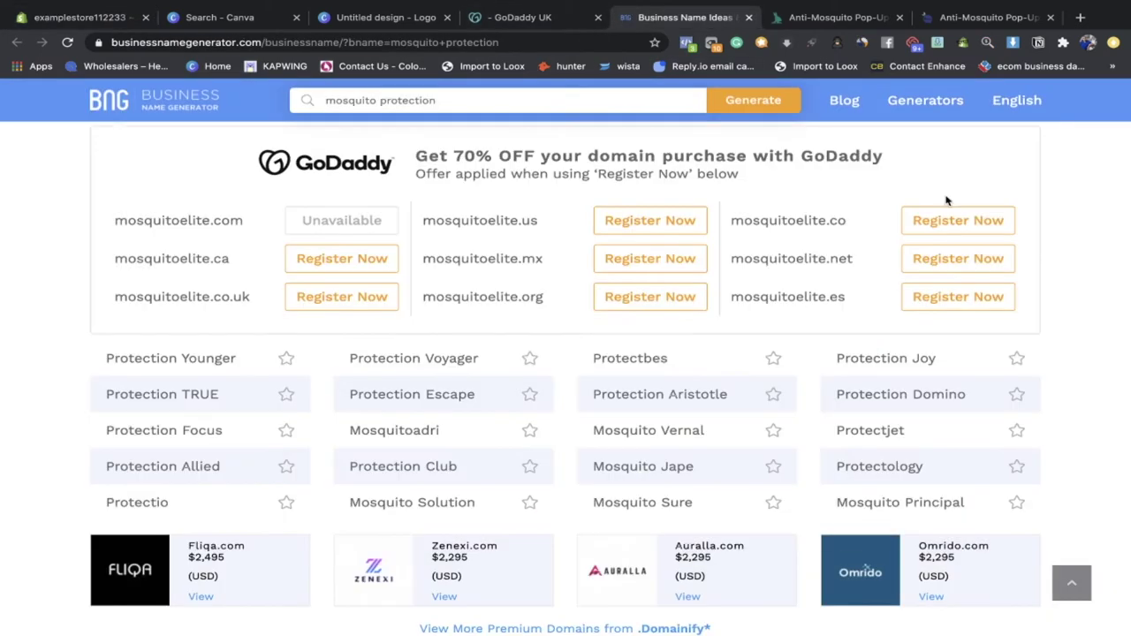
scroll(442, 277, down, 10)
right_click(446, 349)
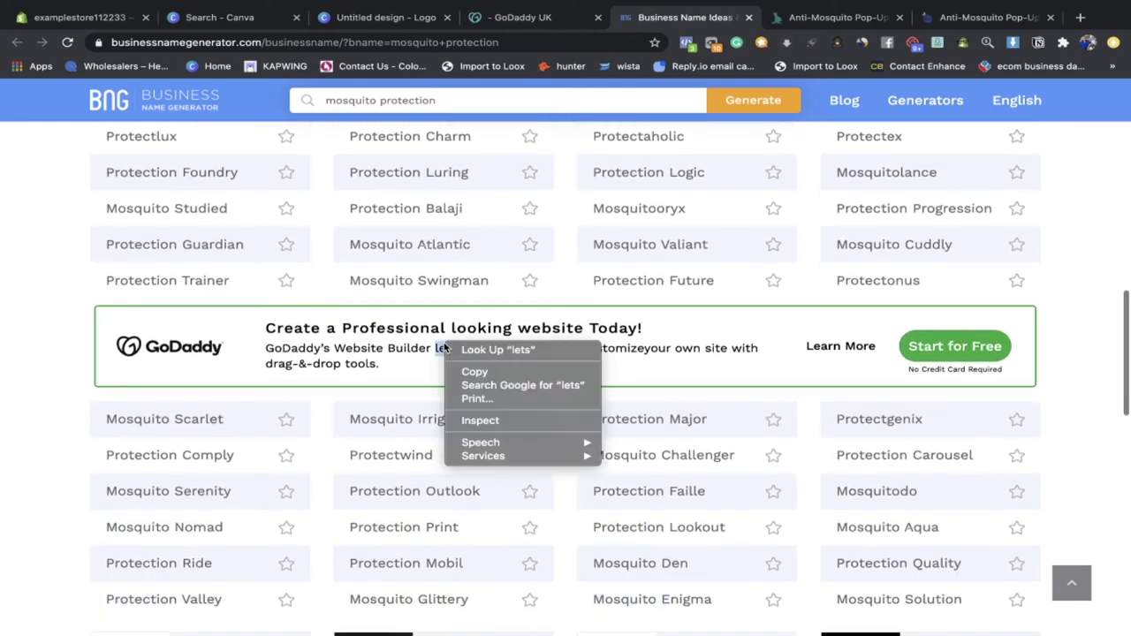
click(27, 358)
scroll(84, 362, down, 3)
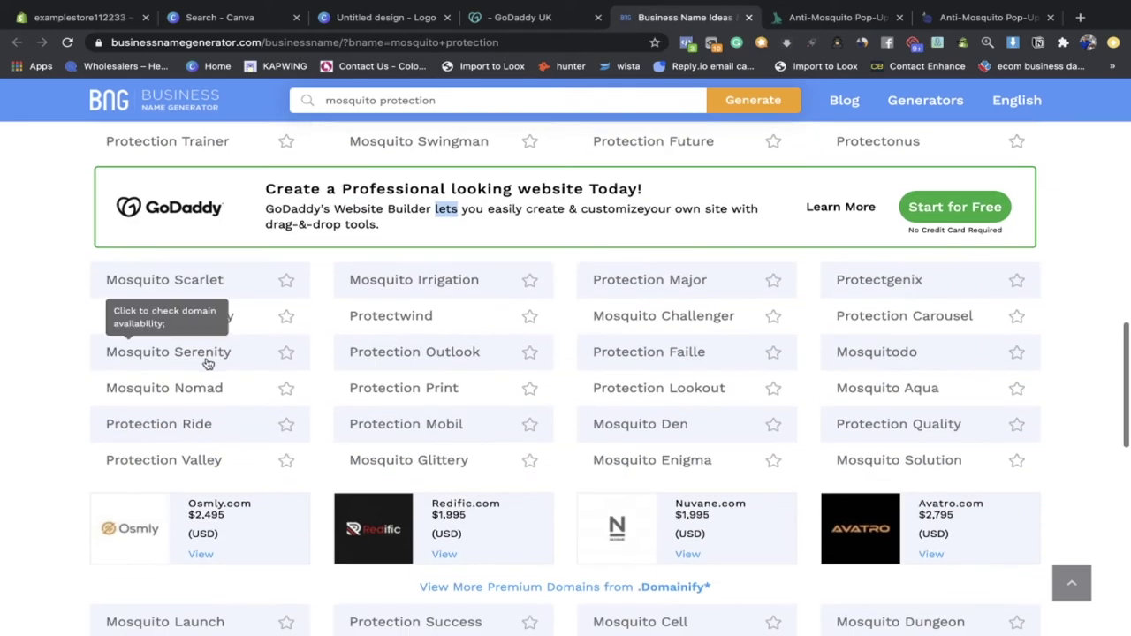
scroll(282, 422, down, 2)
scroll(461, 298, down, 5)
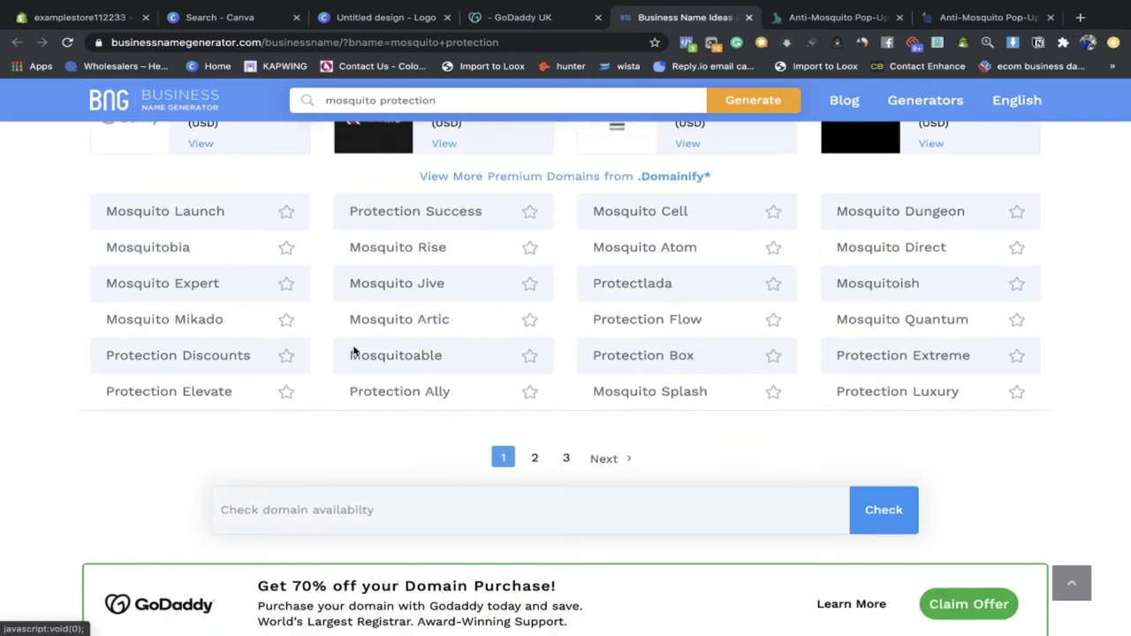
scroll(371, 353, down, 2)
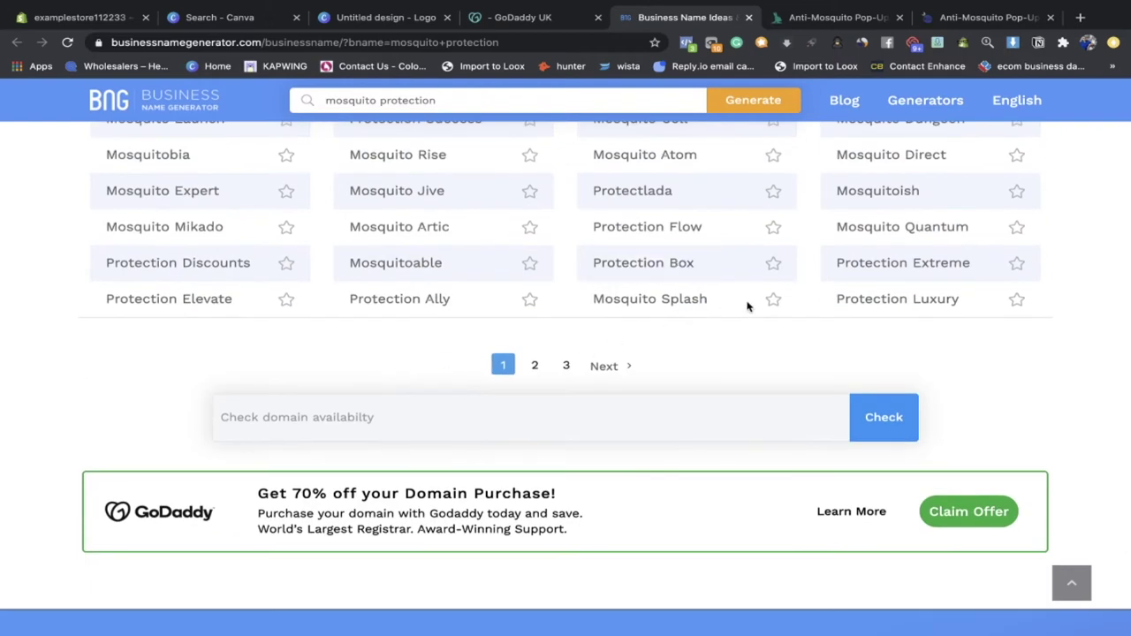
click(539, 366)
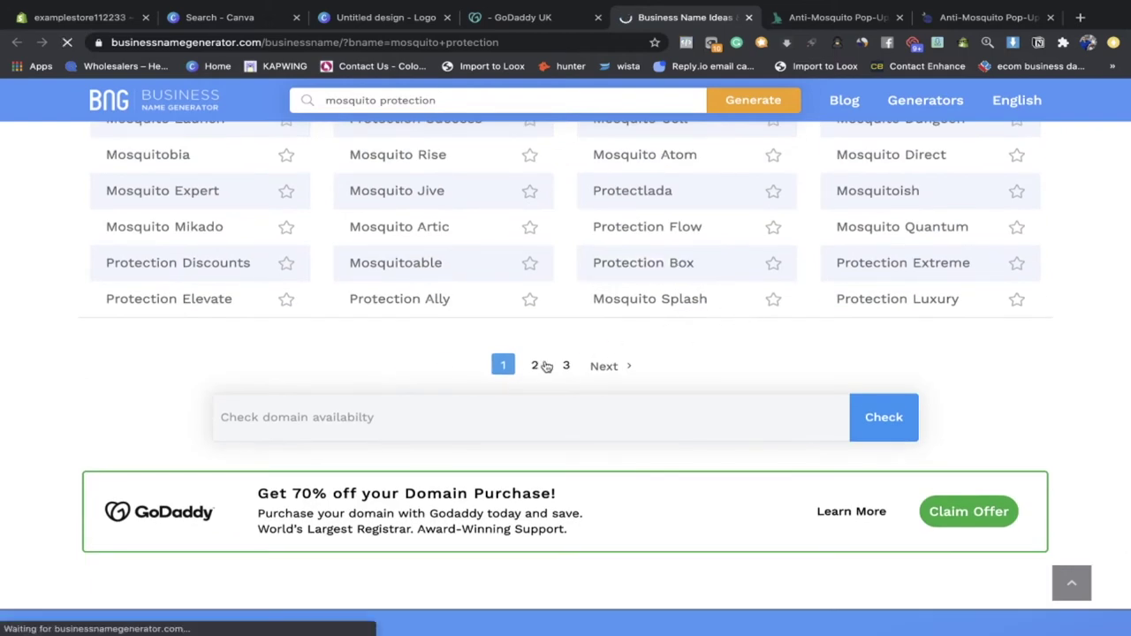
Step: Select the mosquitohideaway.com domain name and return to Shopify's domain purchase page
scroll(474, 364, down, 2)
scroll(474, 364, down, 2)
scroll(673, 349, down, 2)
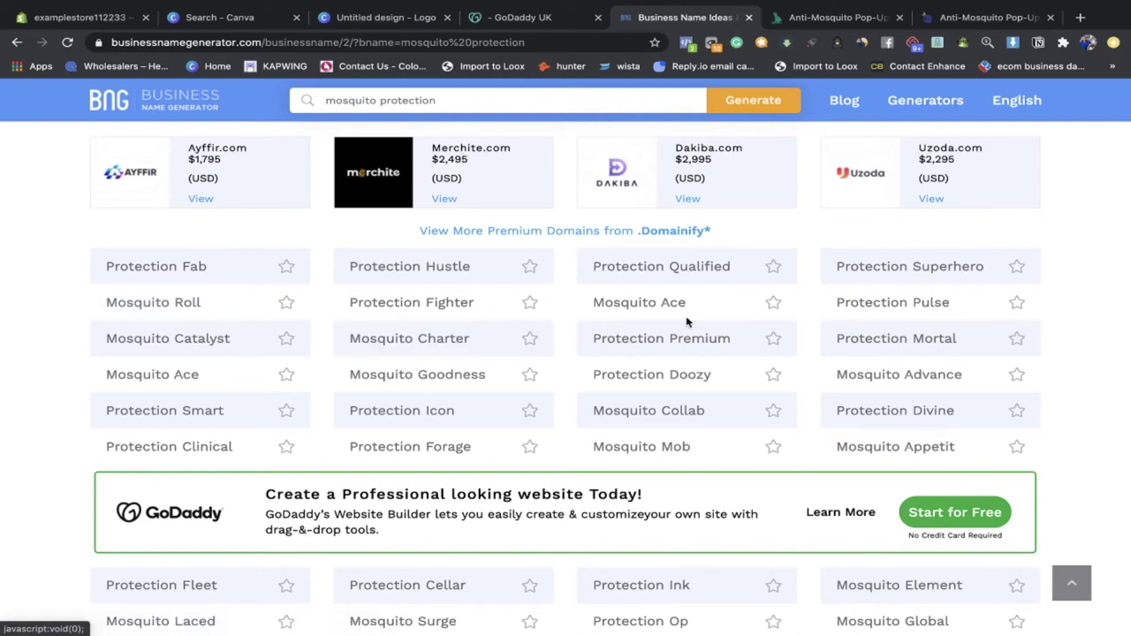
scroll(877, 332, down, 1)
scroll(877, 332, down, 5)
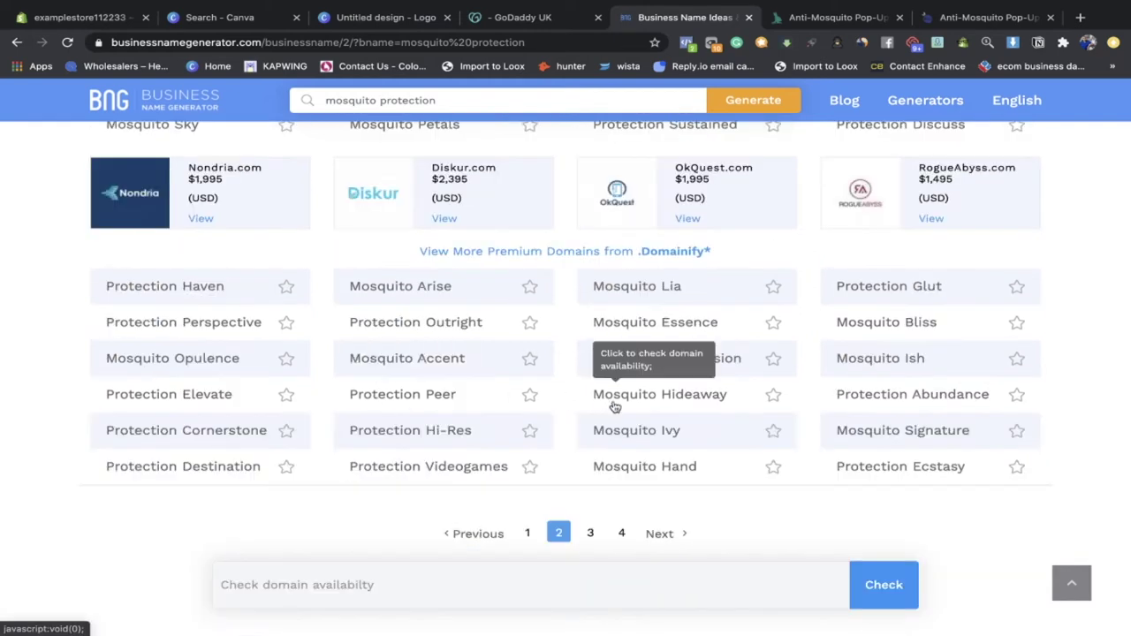
scroll(615, 402, down, 2)
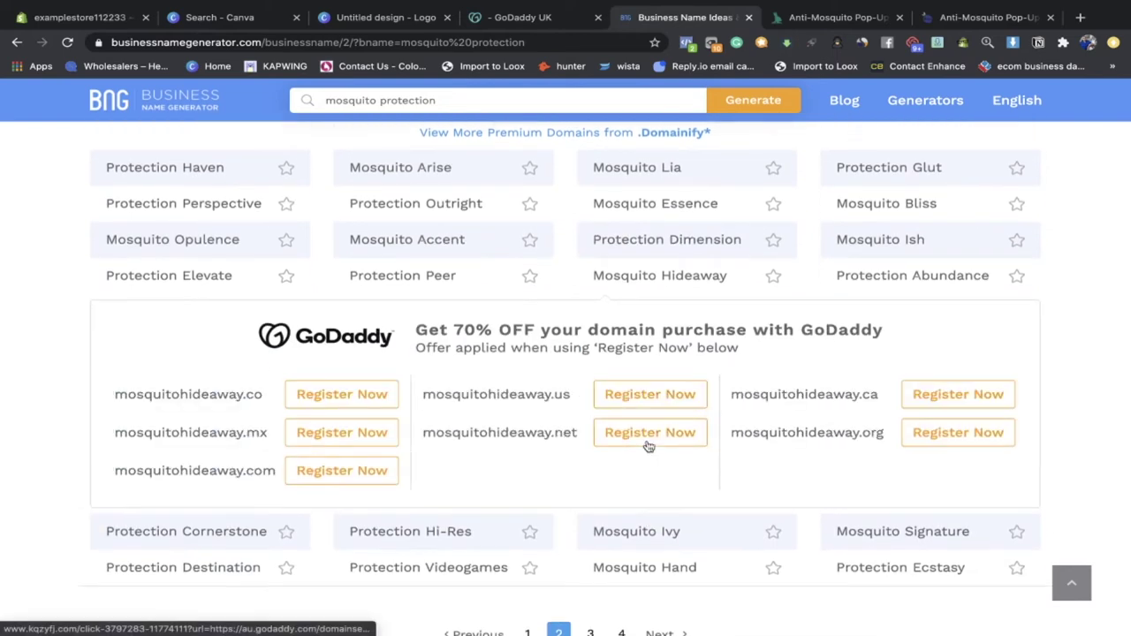
drag(263, 394, 118, 392)
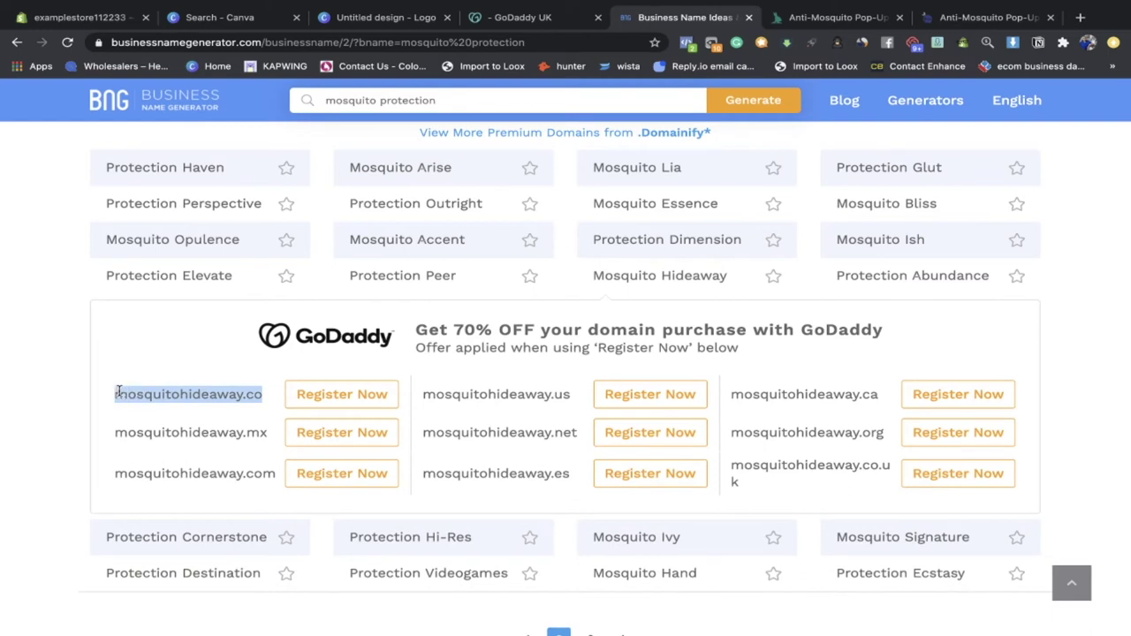
double_click(192, 474)
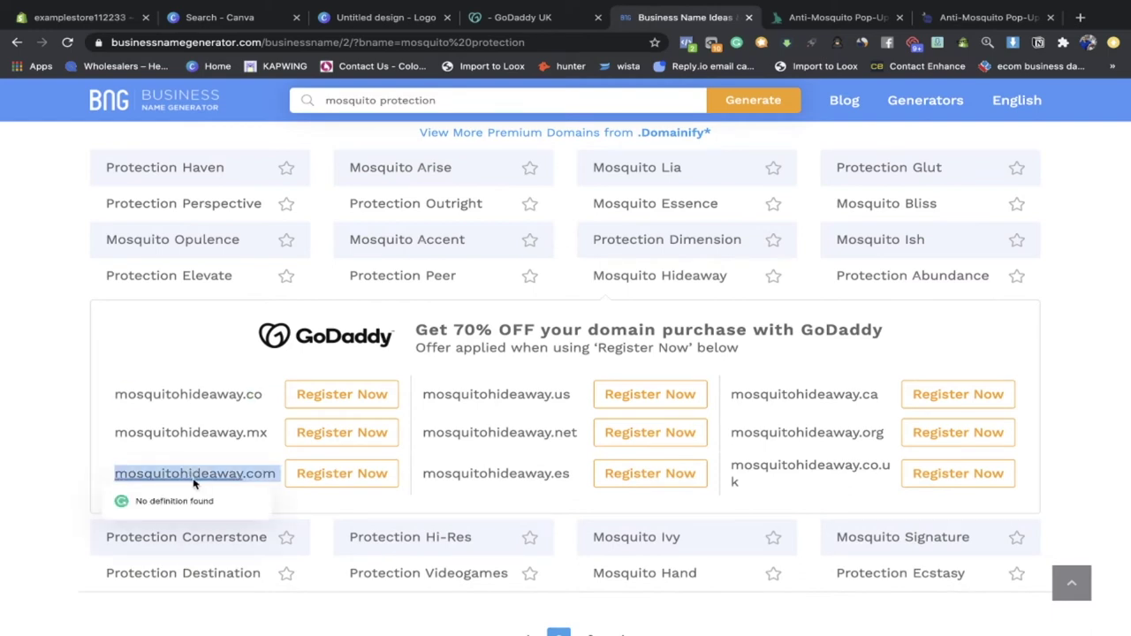
key(super+1)
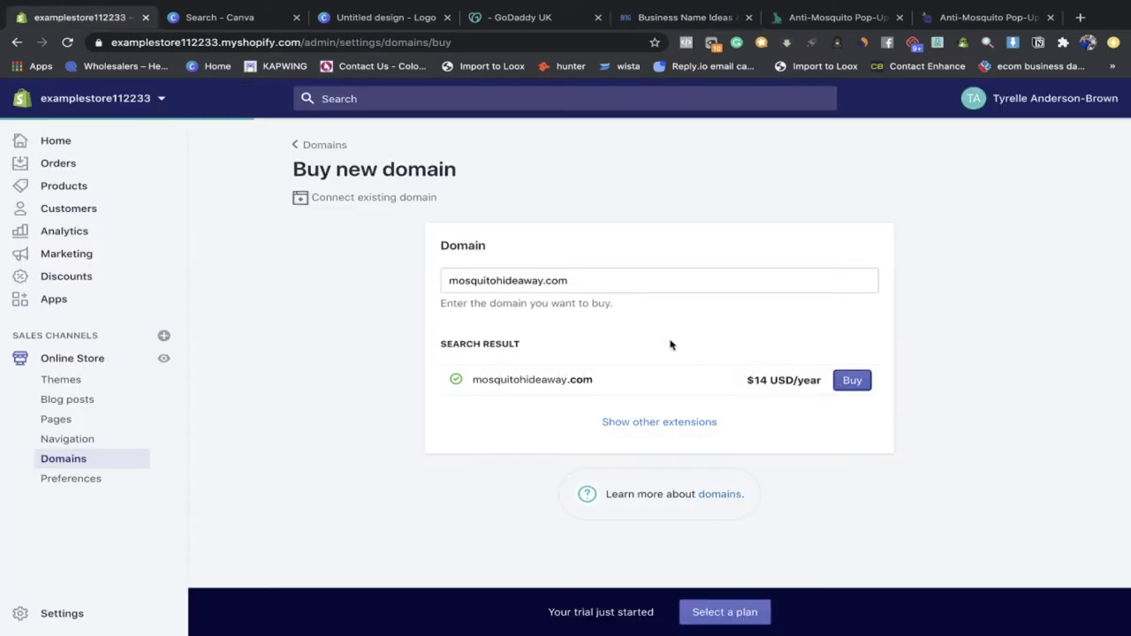
Step: Start buying mosquitohideaway.com from the domain search results
click(852, 382)
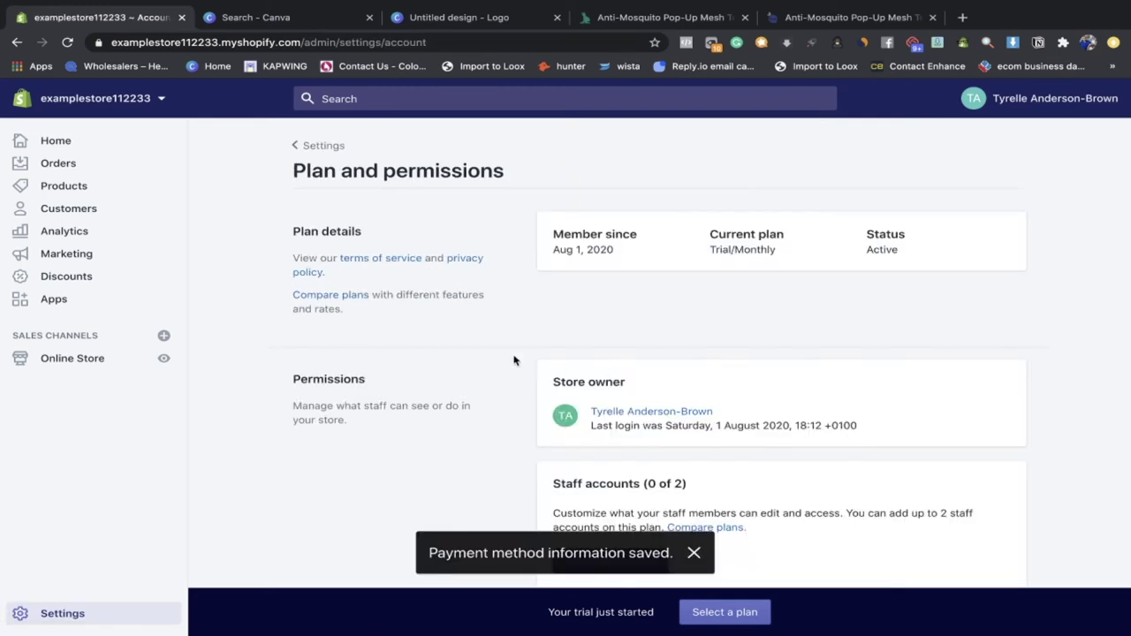
Step: Clear the Store name in General settings and save the store details
click(318, 145)
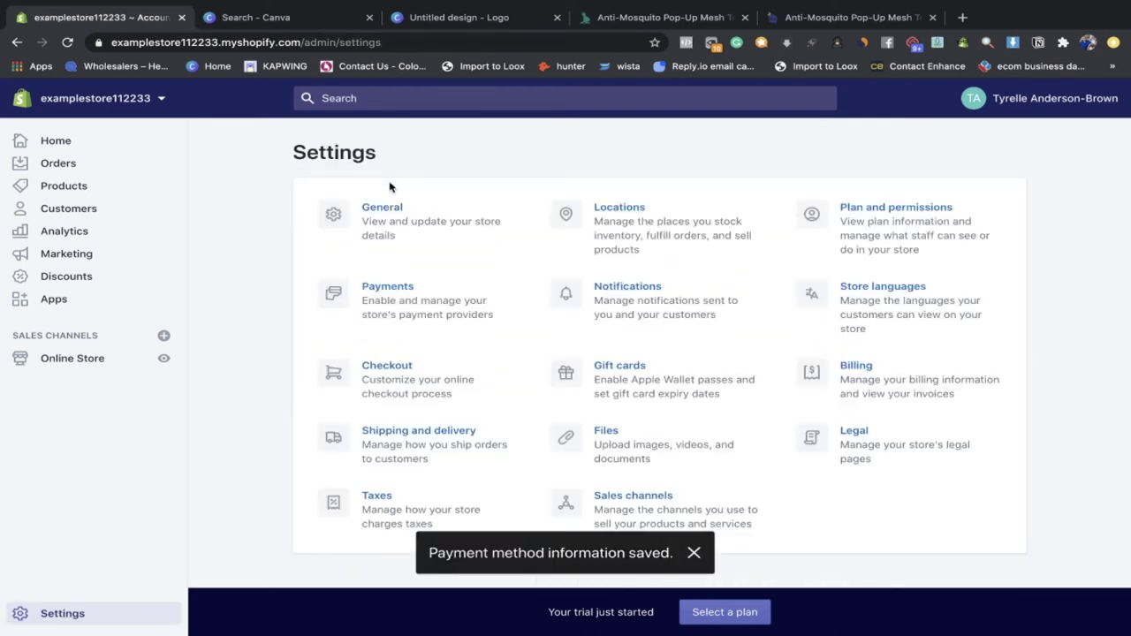
click(448, 254)
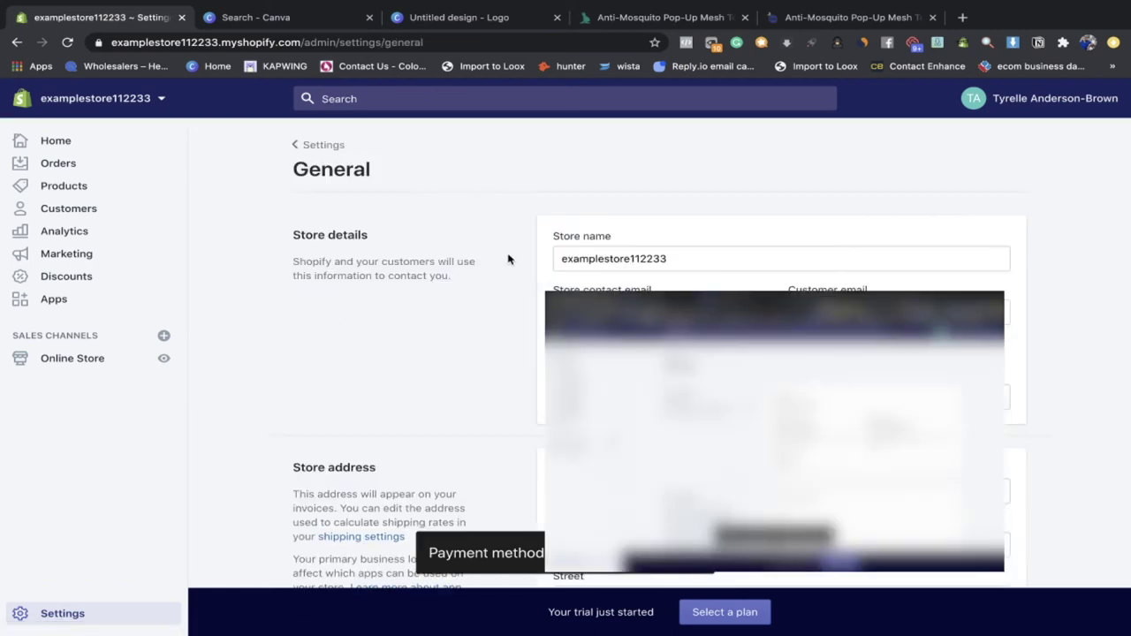
scroll(525, 294, down, 2)
click(666, 161)
double_click(642, 161)
scroll(642, 161, up, 1)
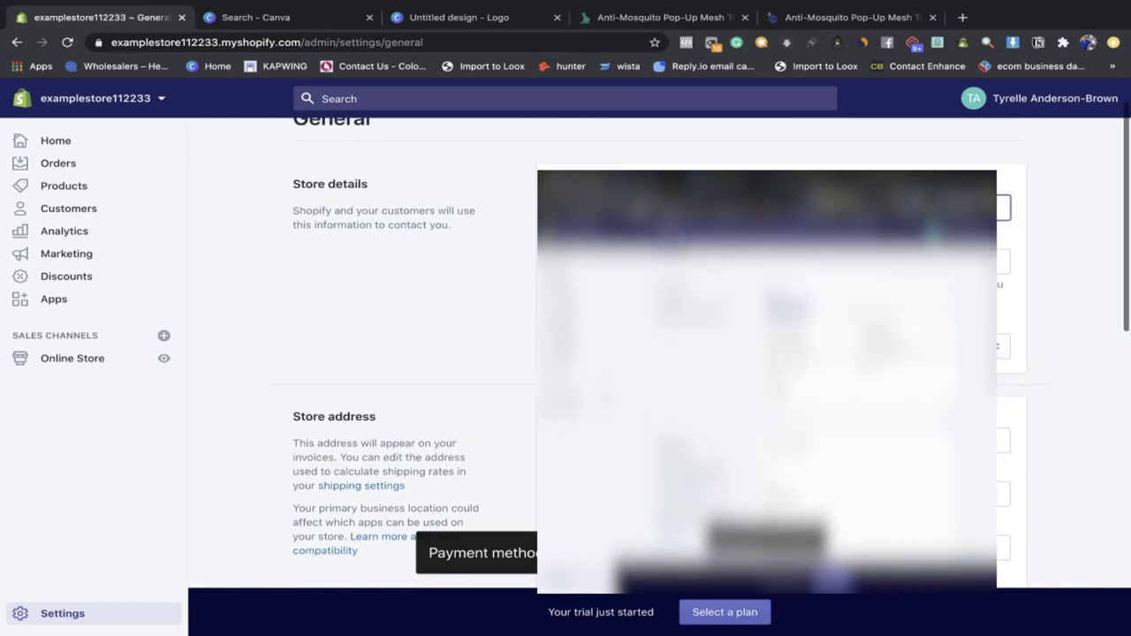
key(BackSpace)
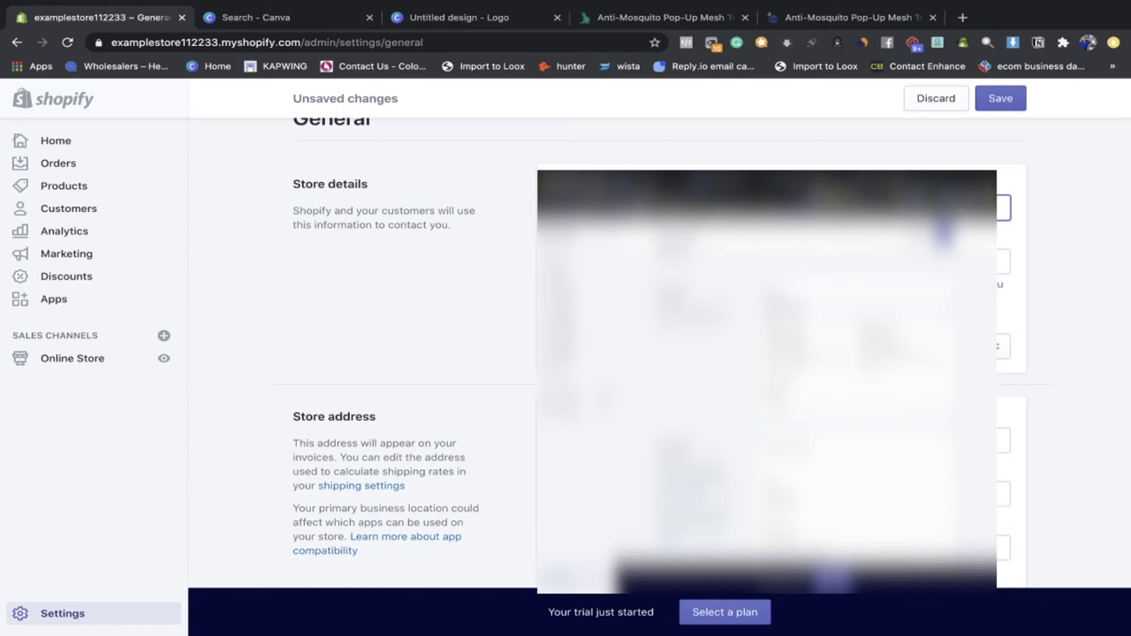
click(994, 104)
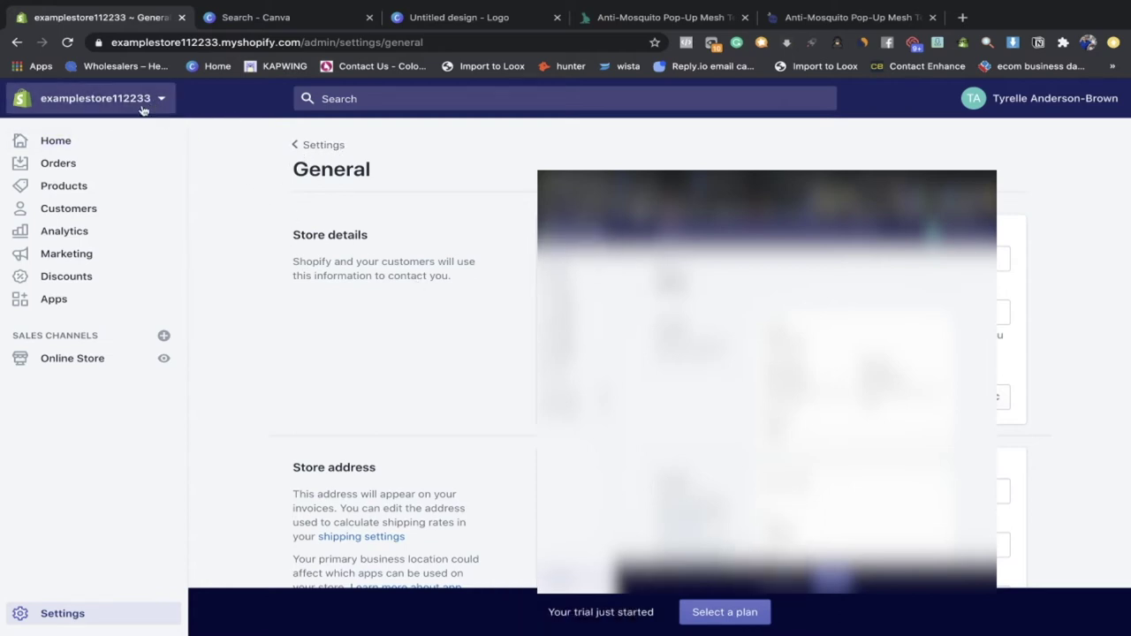
Step: Return to the Settings overview and open the Online Store section
scroll(302, 184, down, 2)
scroll(302, 184, up, 2)
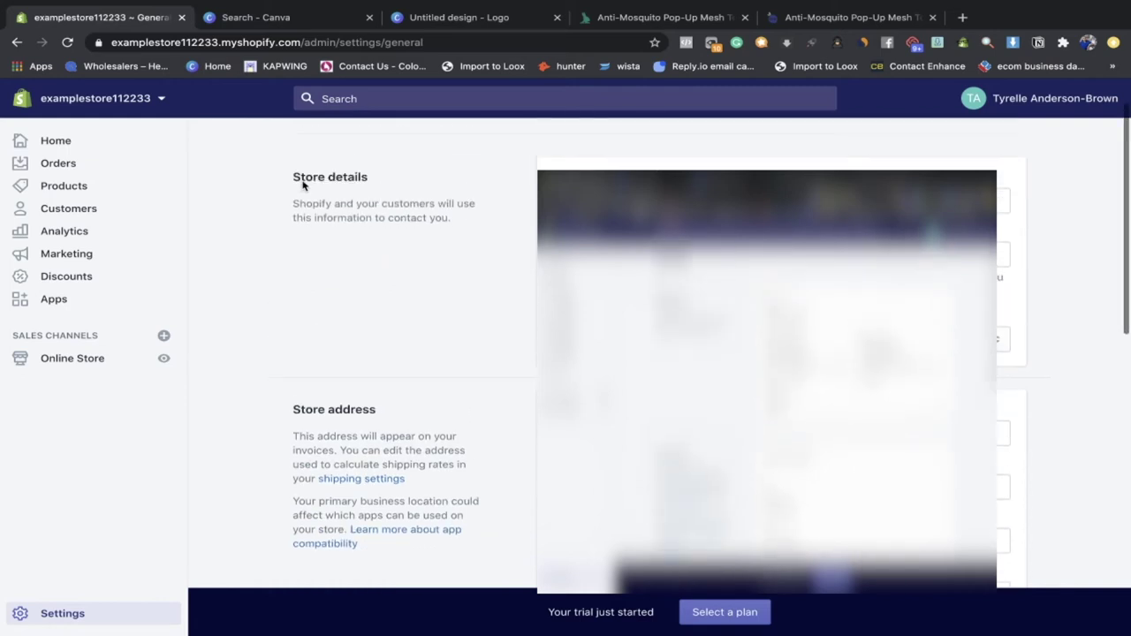
click(318, 144)
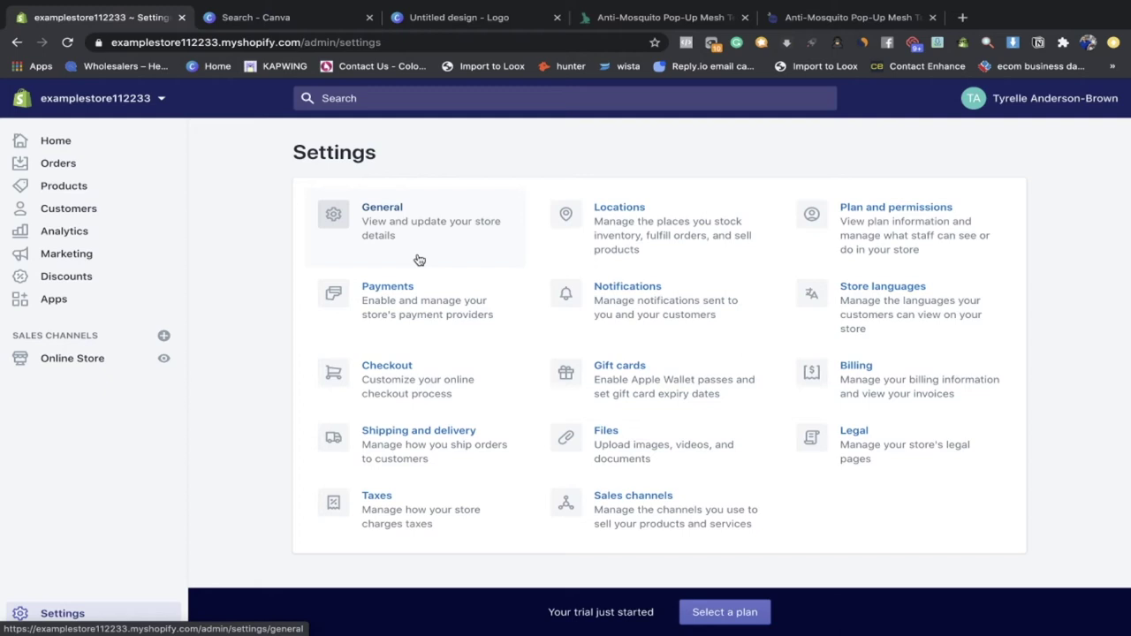
click(88, 358)
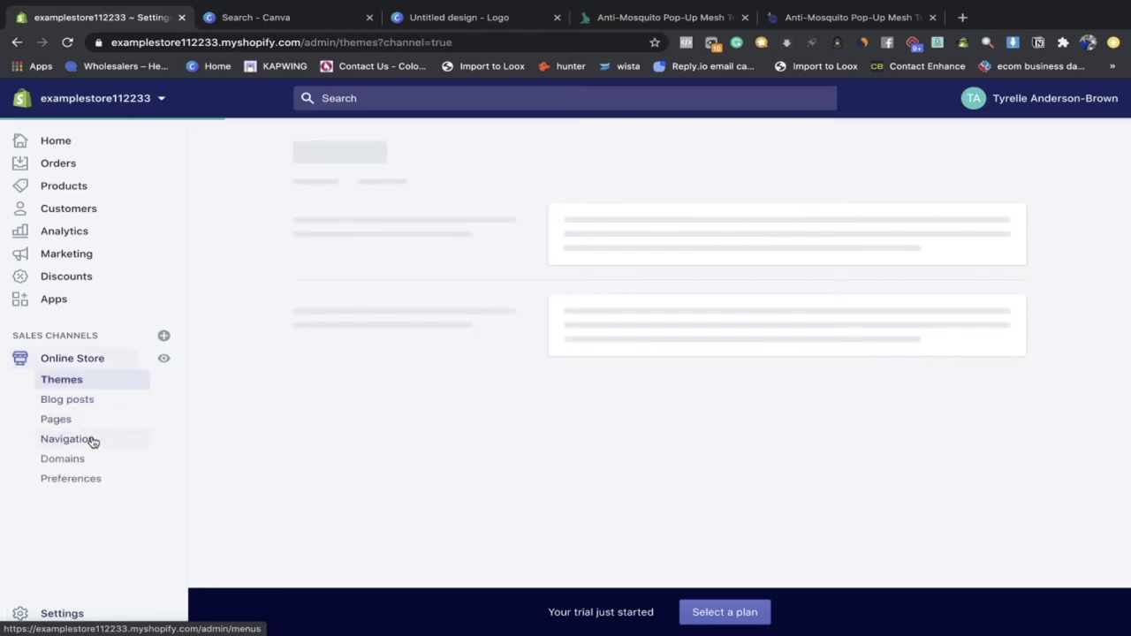
Step: Under Online Store > Domains, change the primary domain to mosquitohideaway.com and save
click(93, 440)
click(111, 461)
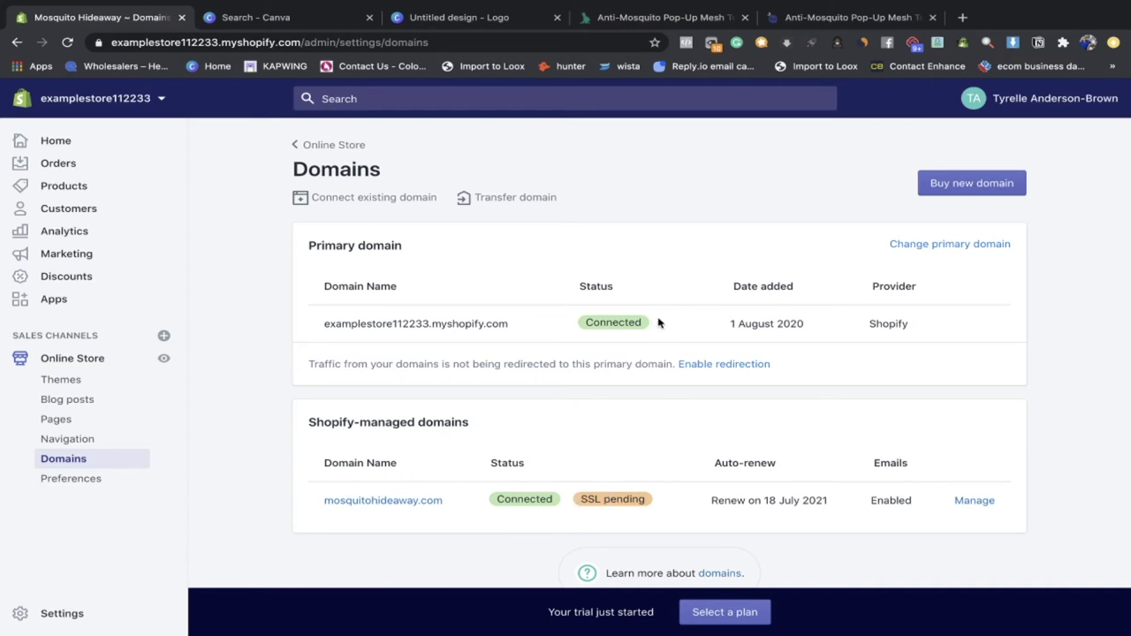
click(909, 247)
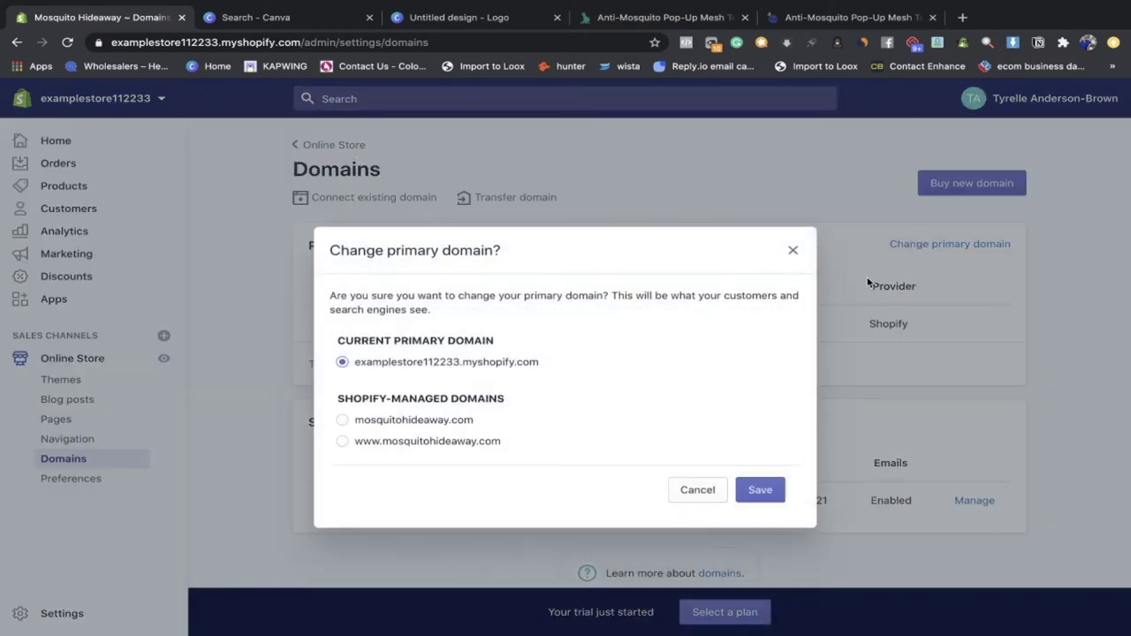
click(345, 421)
click(758, 491)
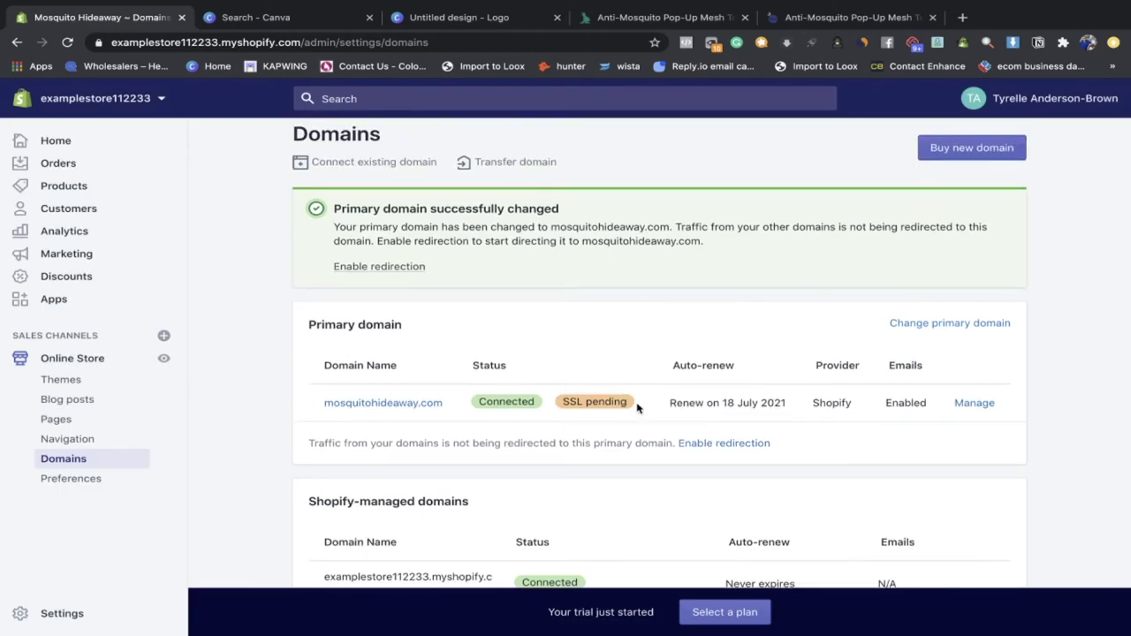
double_click(594, 402)
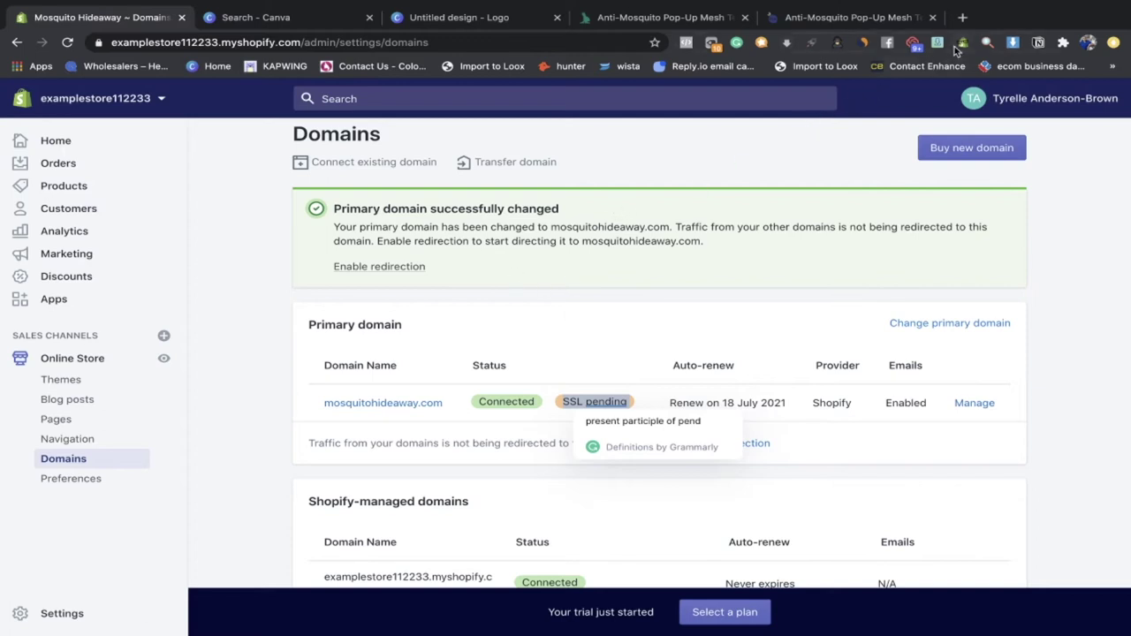
Step: Redirect all domain traffic to mosquitohideaway.com and go back to Online Store Themes
click(631, 374)
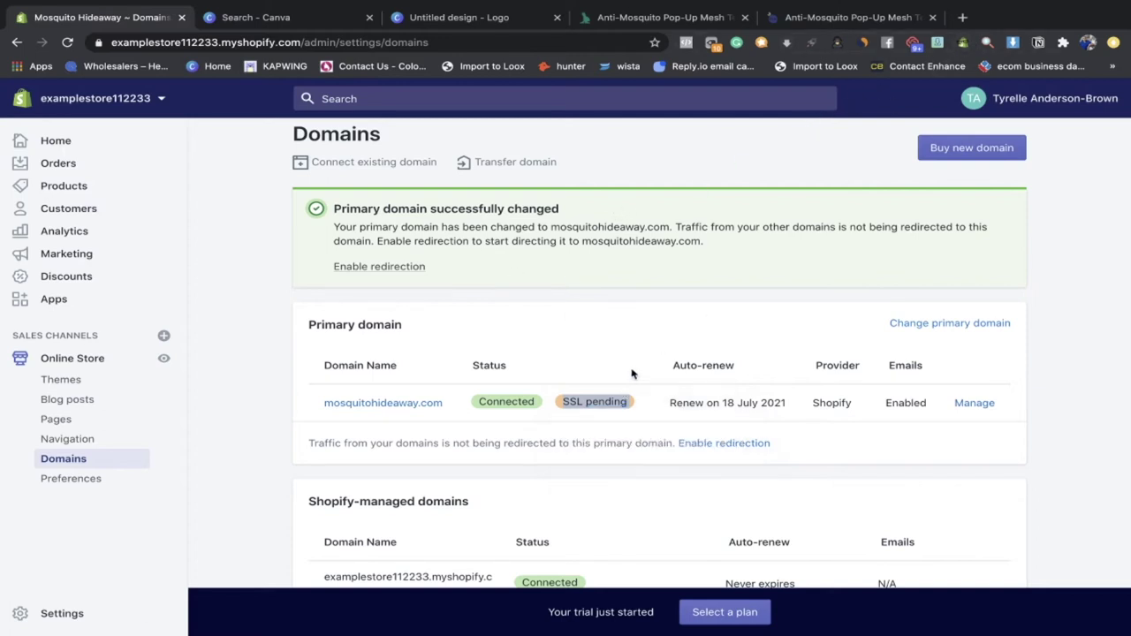
scroll(632, 374, down, 3)
scroll(565, 404, up, 4)
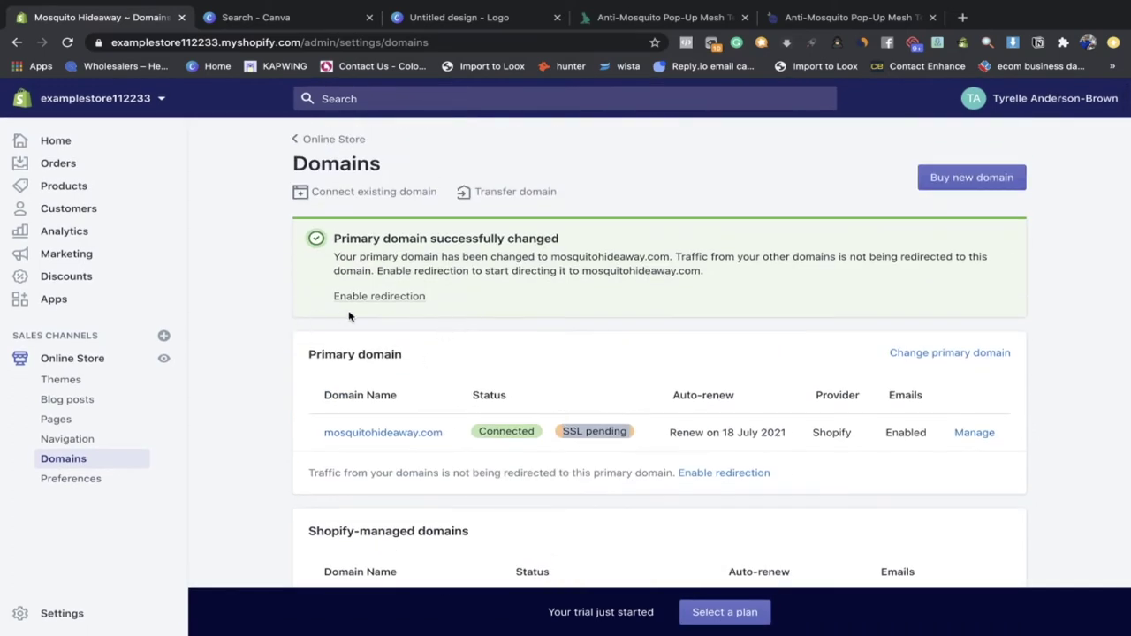
click(384, 296)
click(732, 430)
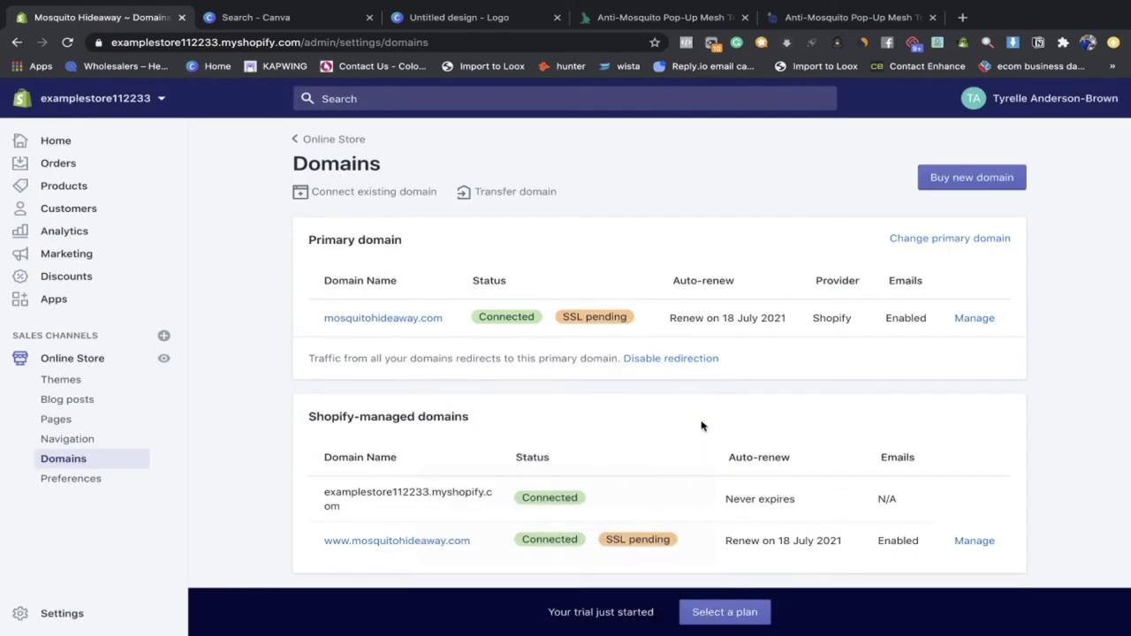
click(328, 146)
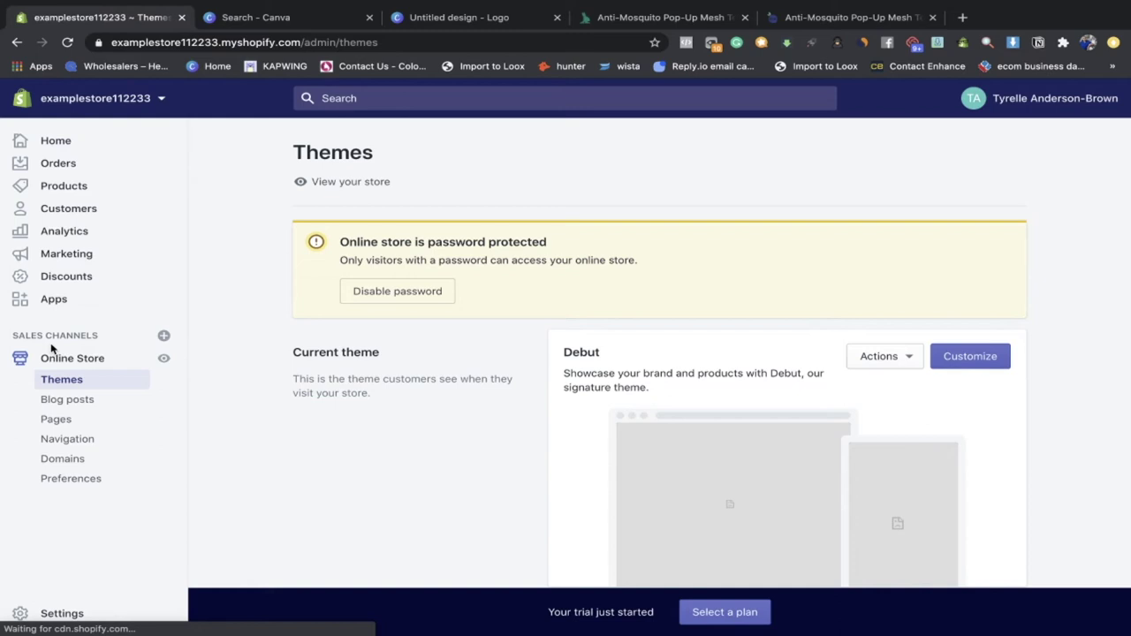
Step: Reload Settings so the store shows as Mosquito Hideaway, then switch to the Canva tab
click(112, 610)
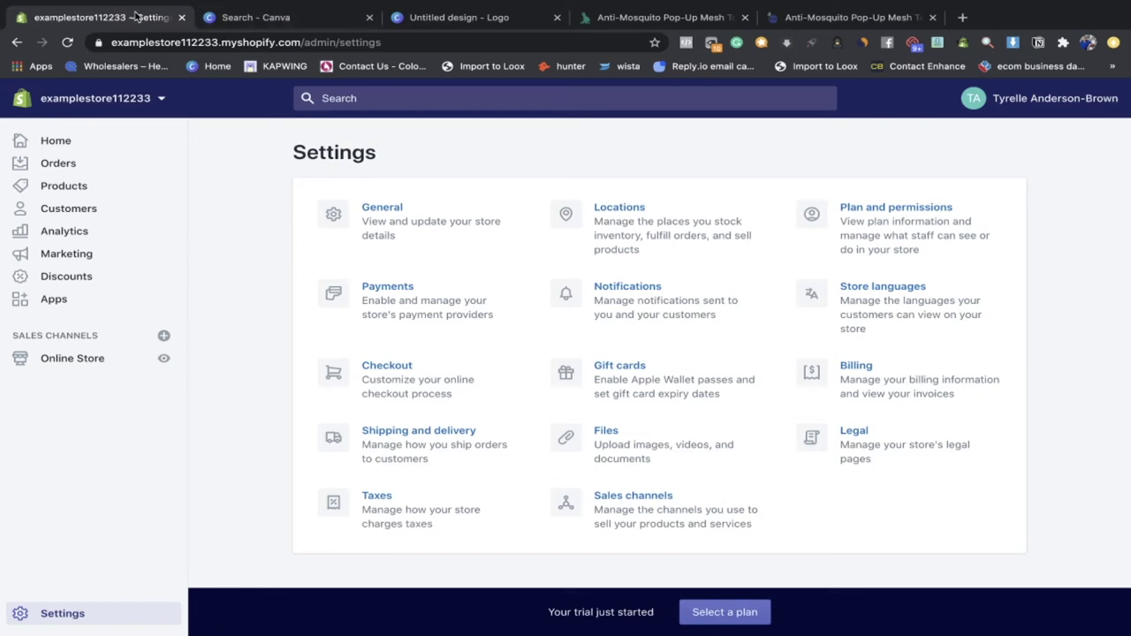
click(69, 43)
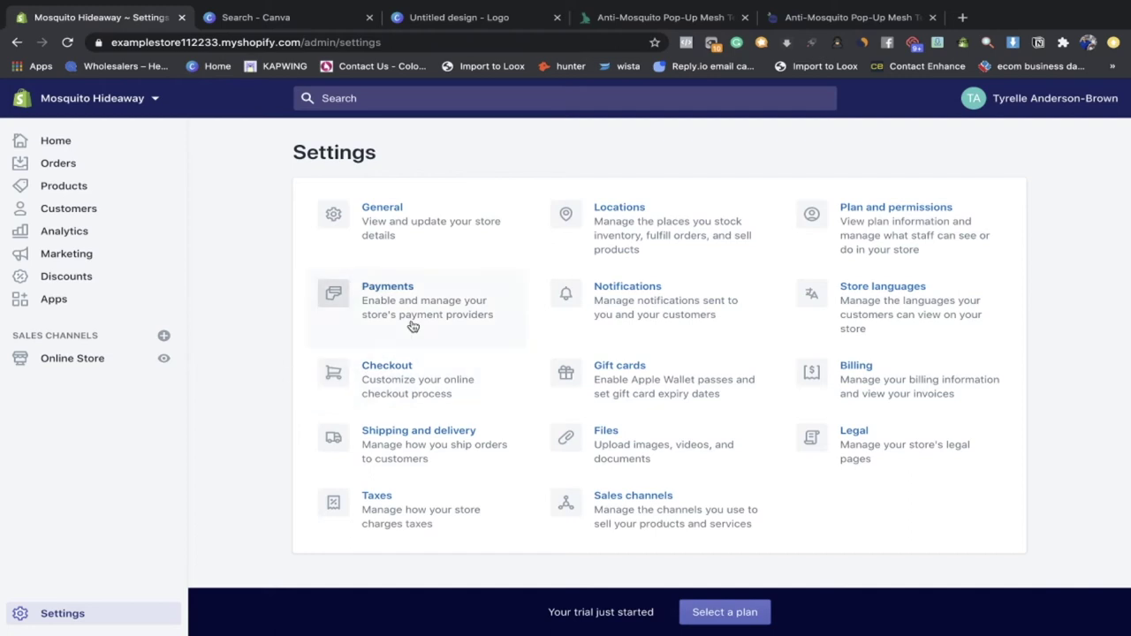
click(283, 18)
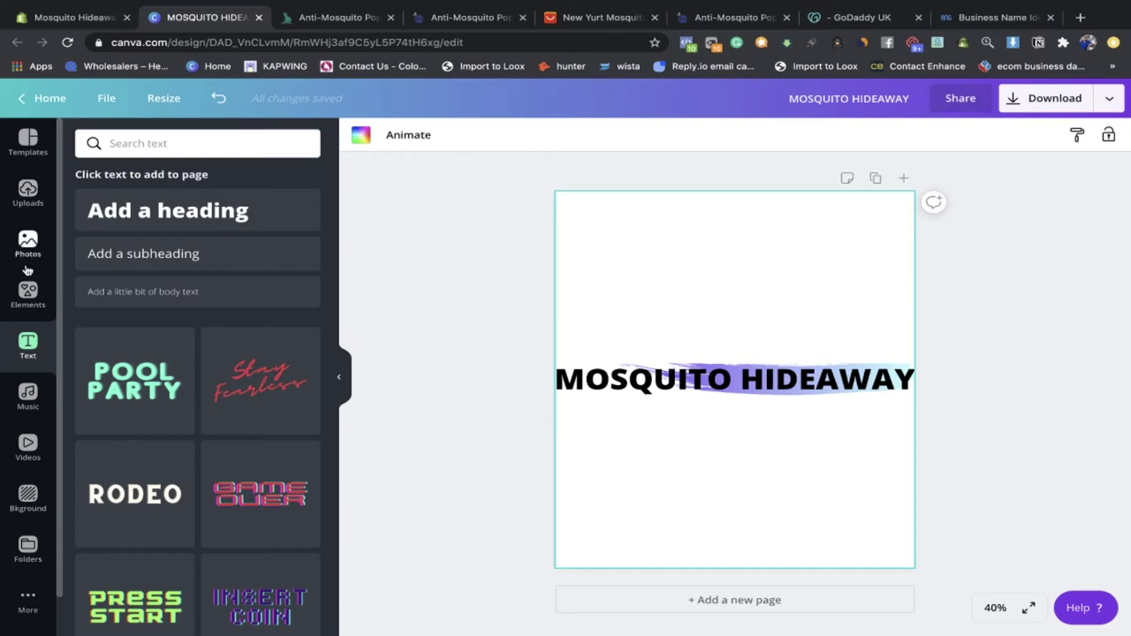
Step: Browse Canva's gradient elements for the logo's brush-stroke accent
click(28, 294)
scroll(196, 421, down, 2)
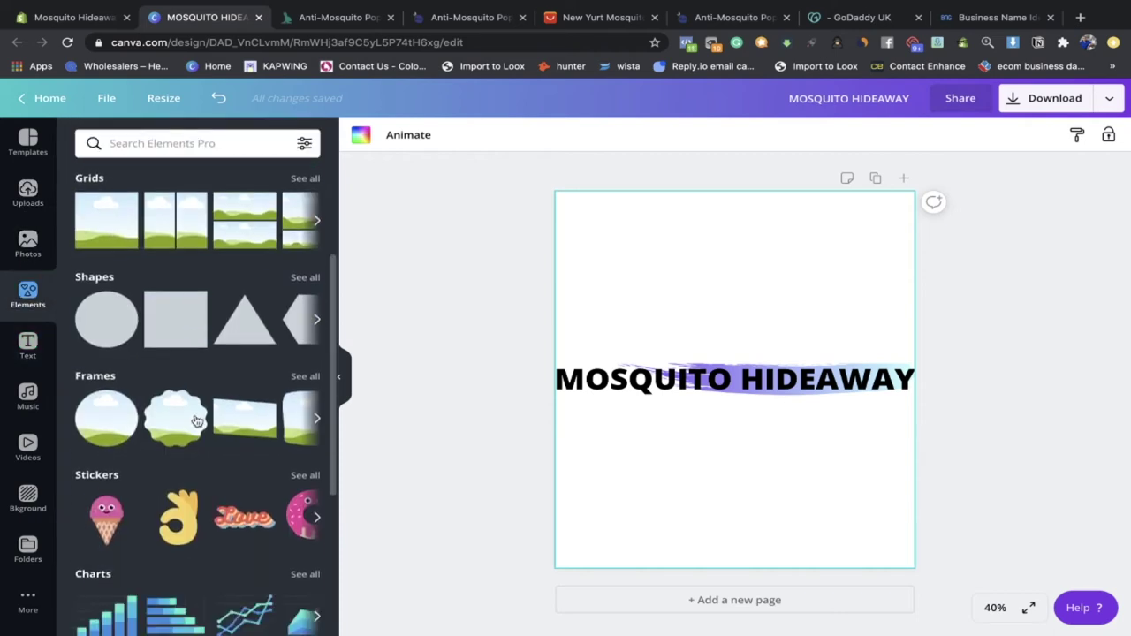
scroll(196, 421, down, 5)
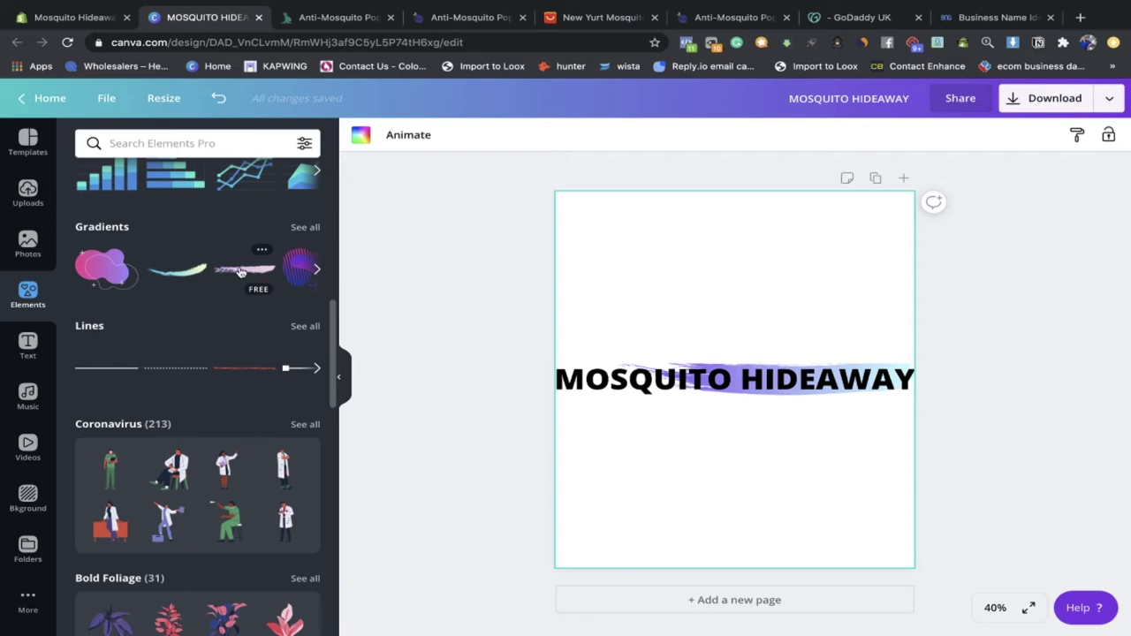
click(315, 270)
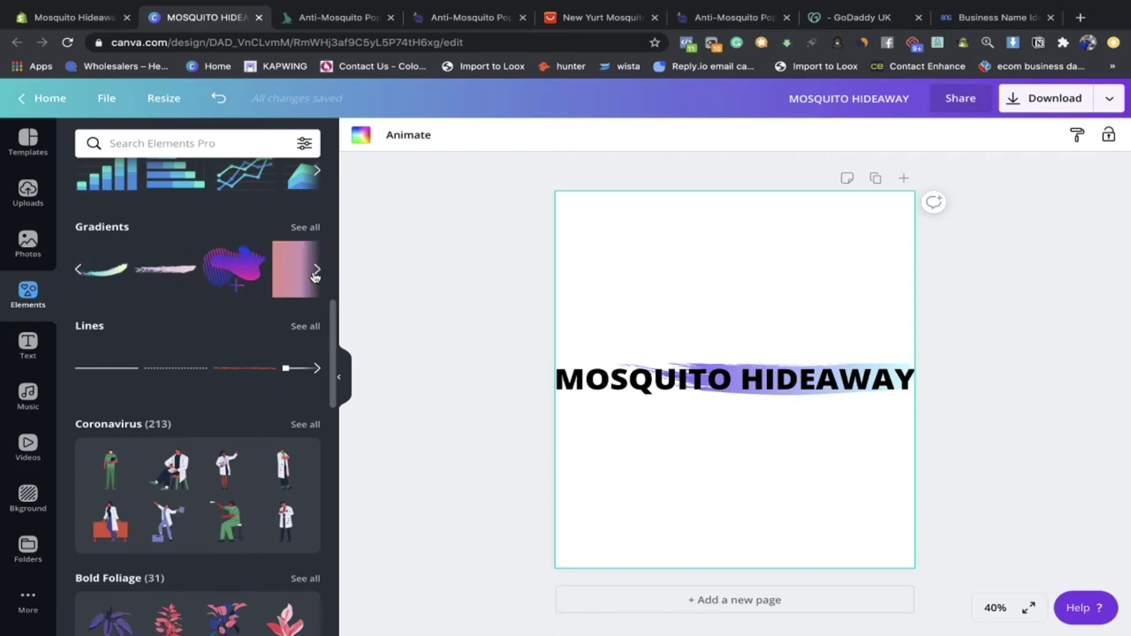
click(314, 273)
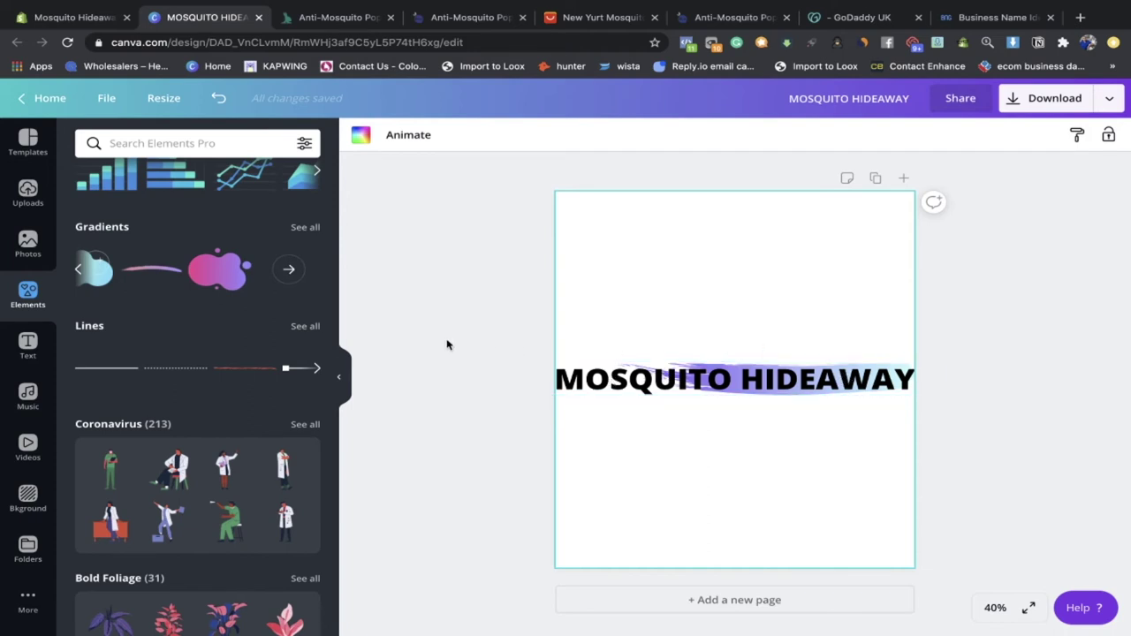
scroll(291, 350, down, 3)
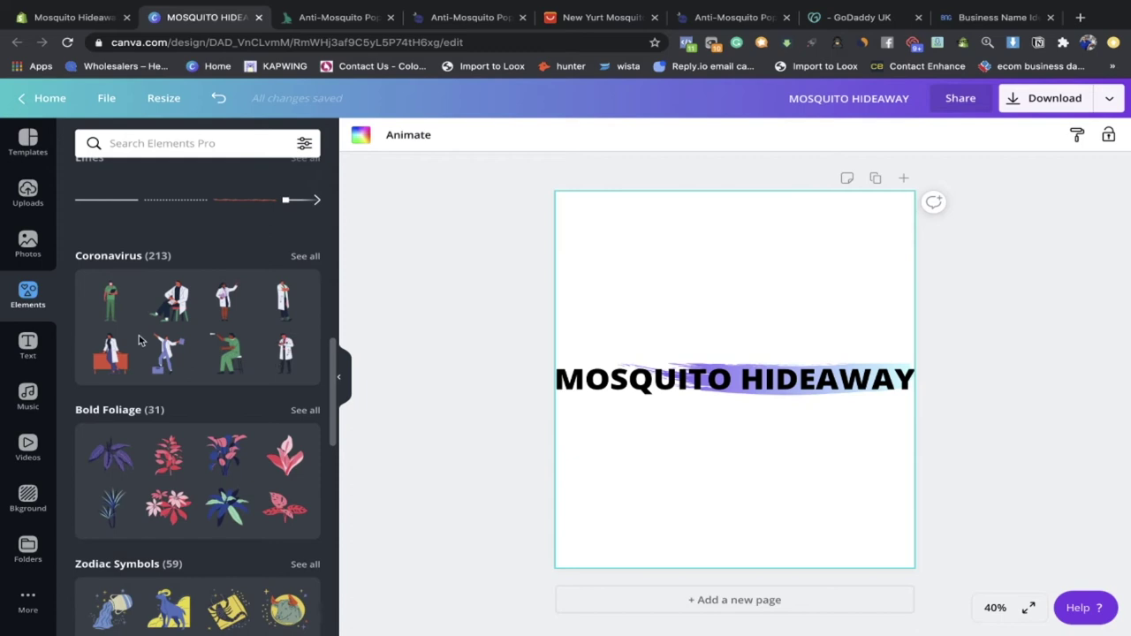
scroll(174, 348, down, 3)
scroll(108, 371, down, 3)
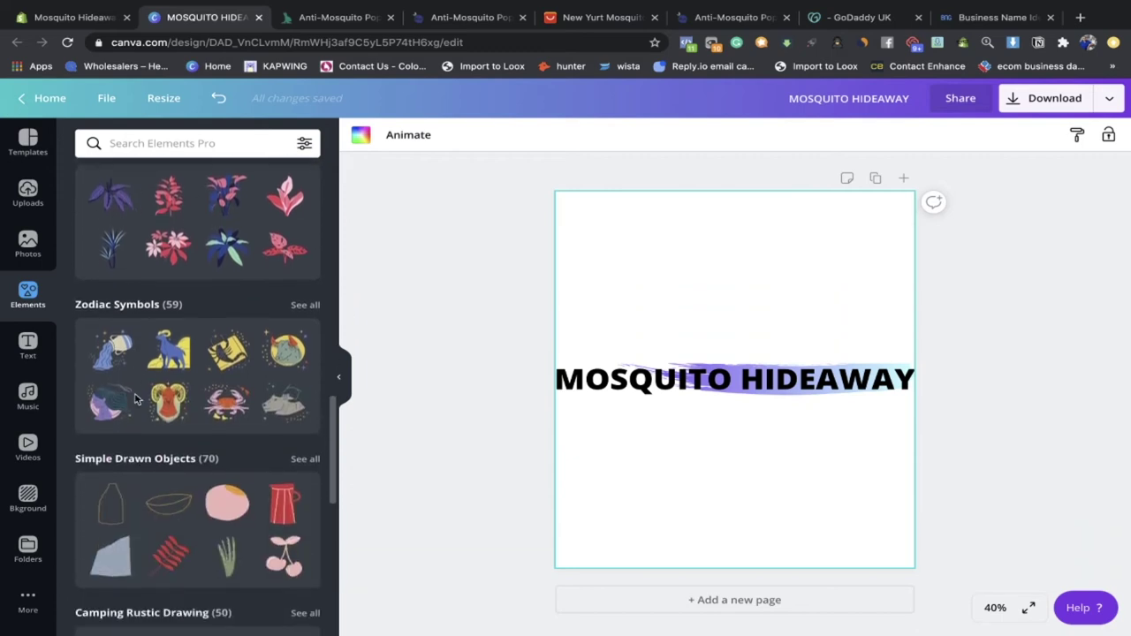
scroll(123, 442, down, 2)
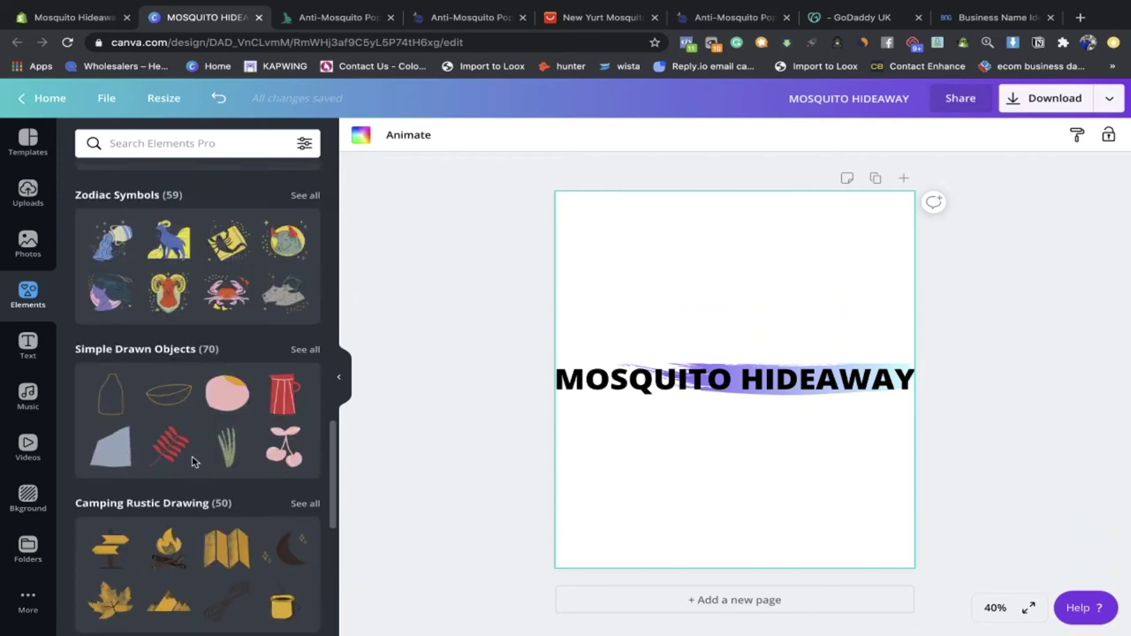
scroll(194, 461, down, 2)
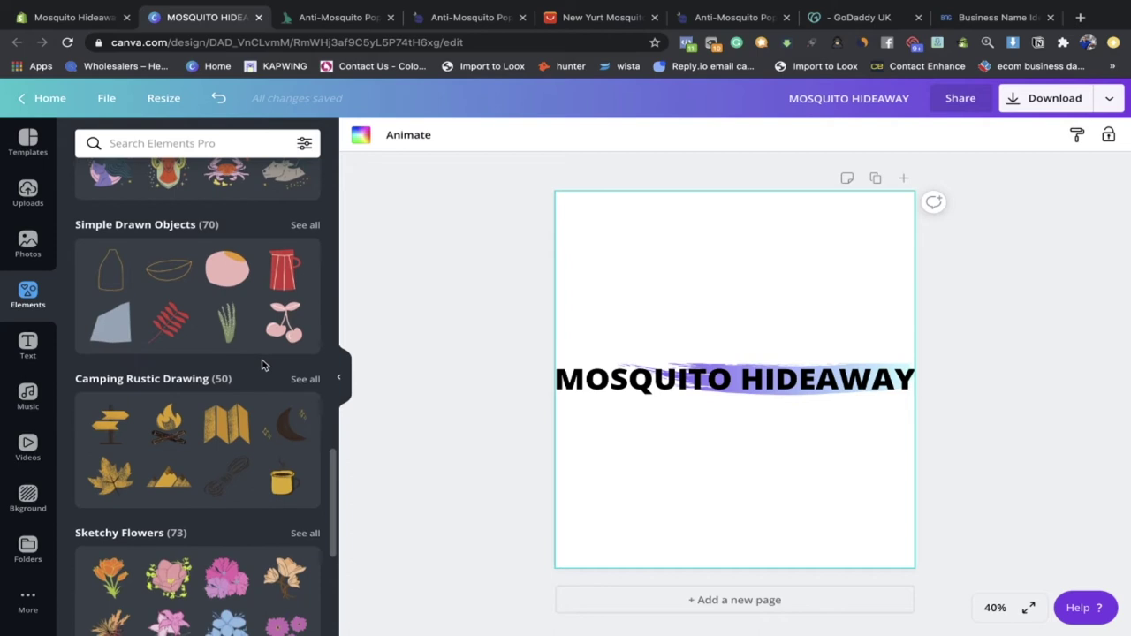
scroll(263, 366, down, 2)
scroll(230, 358, up, 4)
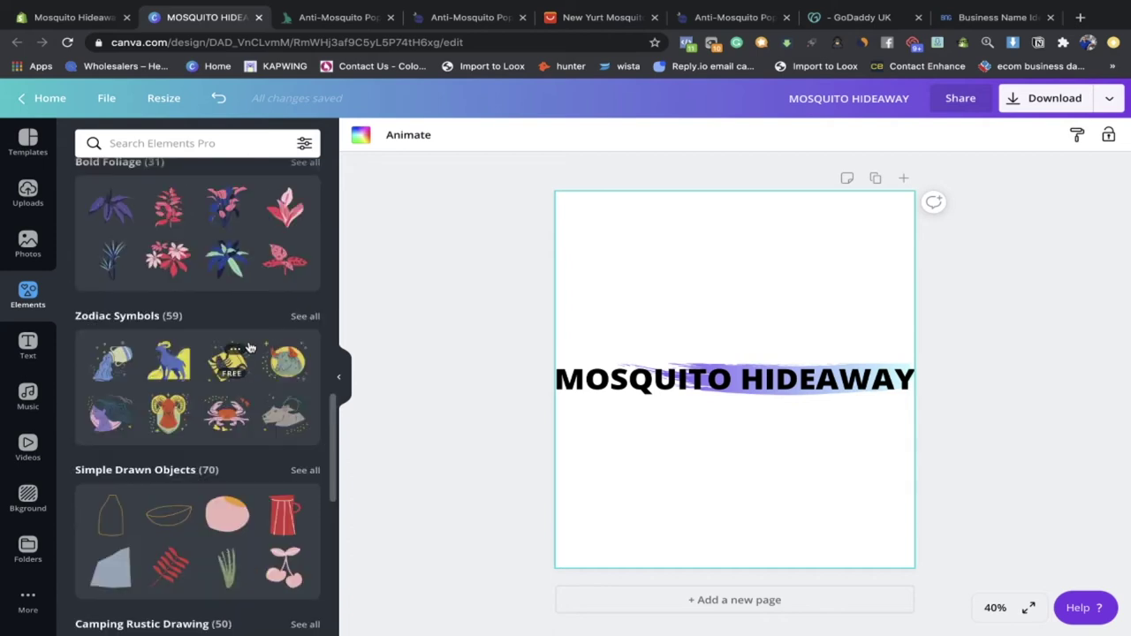
scroll(250, 347, up, 10)
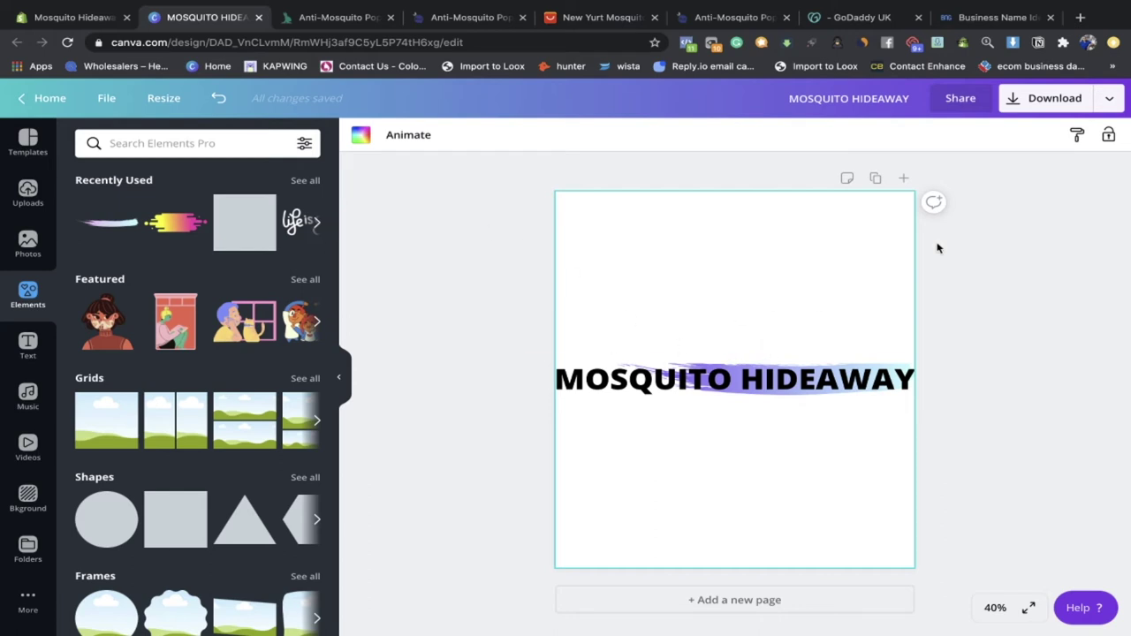
Step: Download the logo as PNG and view the exported MOSQUITO HIDEAWAY (5).png
click(1061, 99)
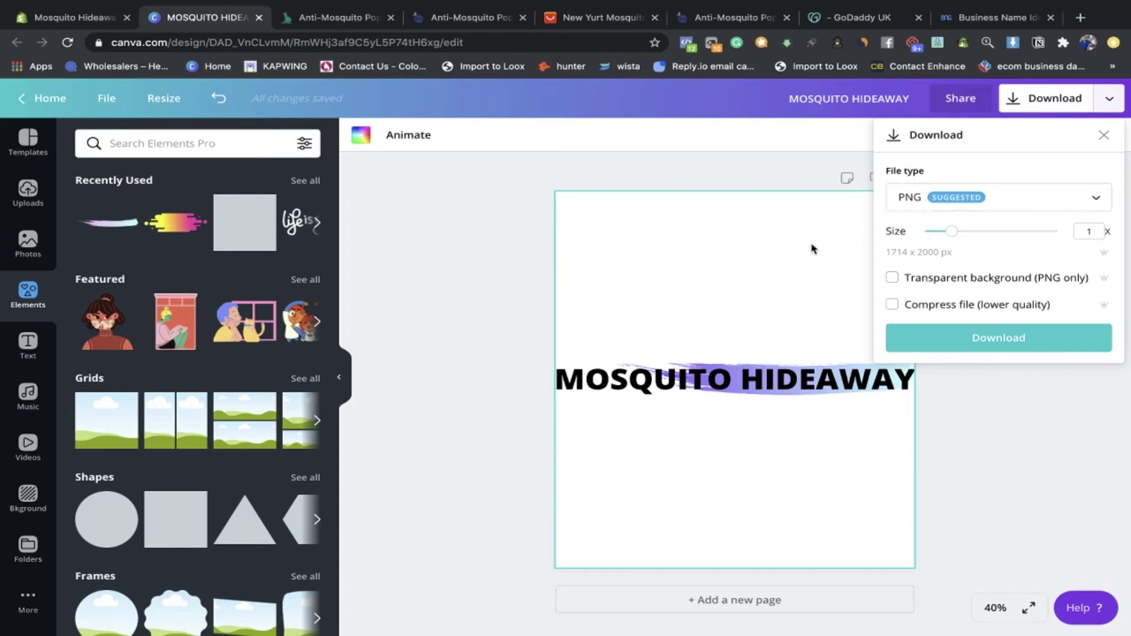
click(661, 285)
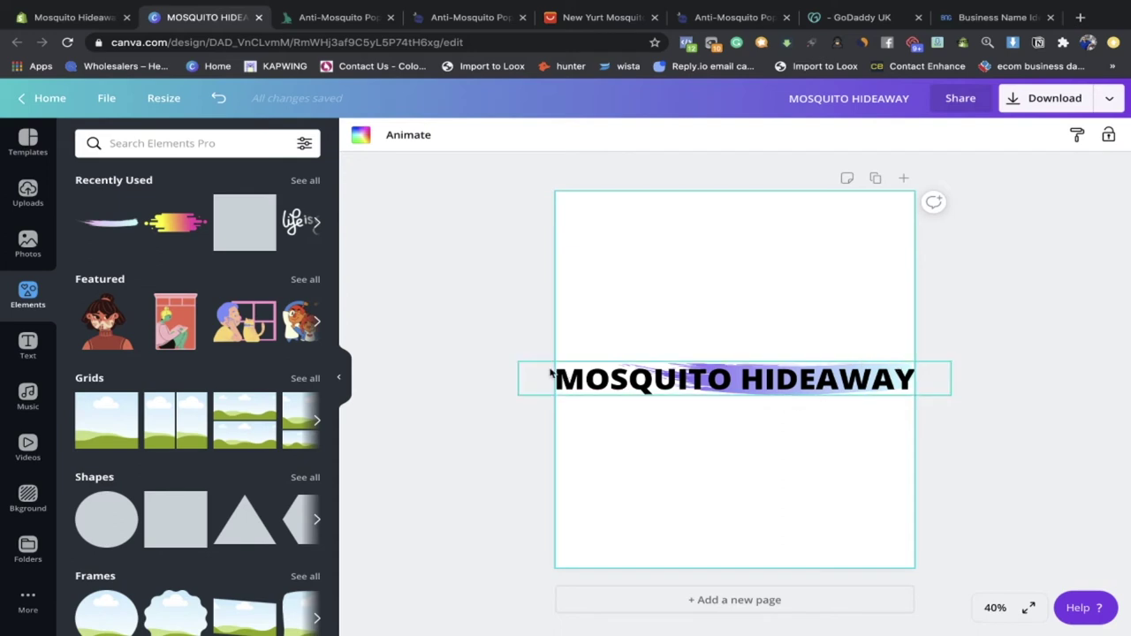
key(ctrl+Left)
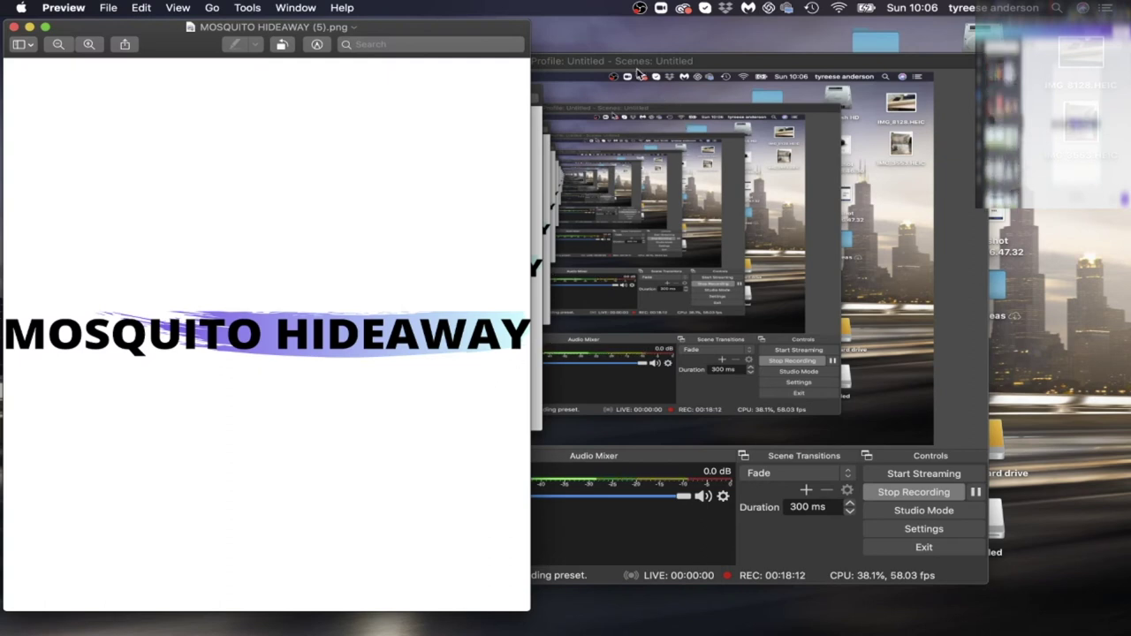
Step: Crop MOSQUITO HIDEAWAY (5).png in Preview to a tight strip around the text banner
drag(669, 61, 656, 76)
click(103, 227)
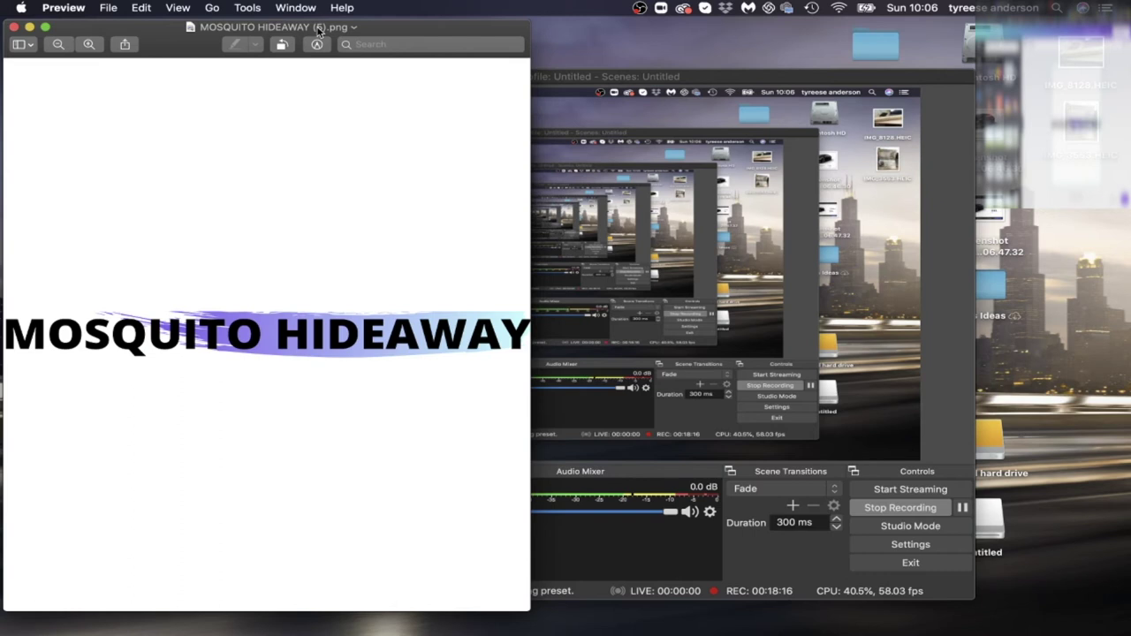
drag(318, 31, 373, 31)
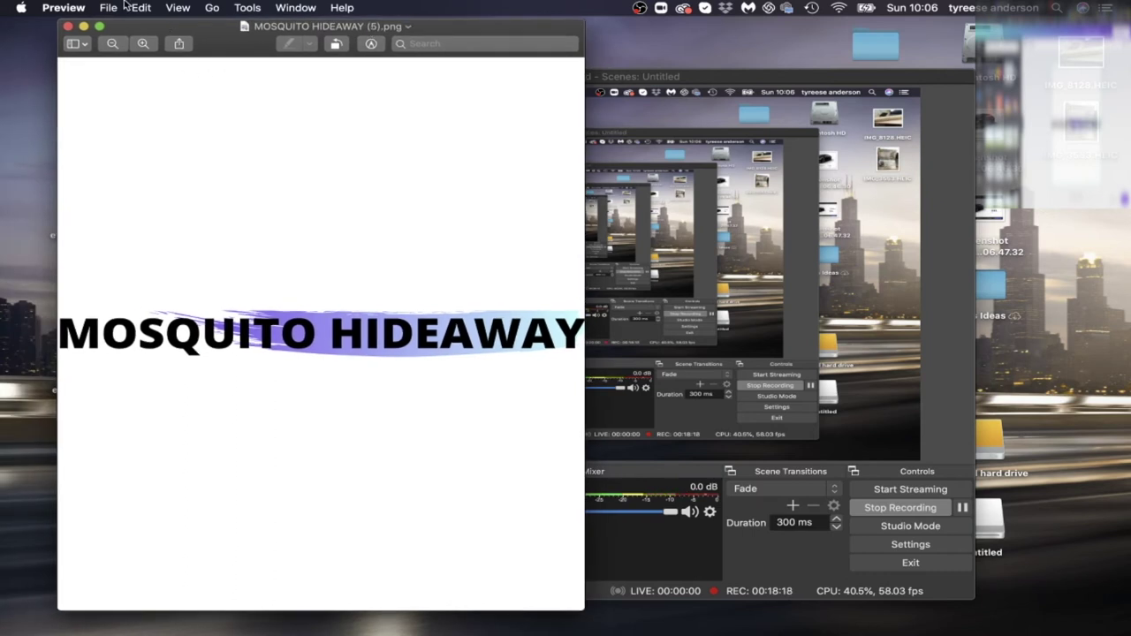
click(372, 46)
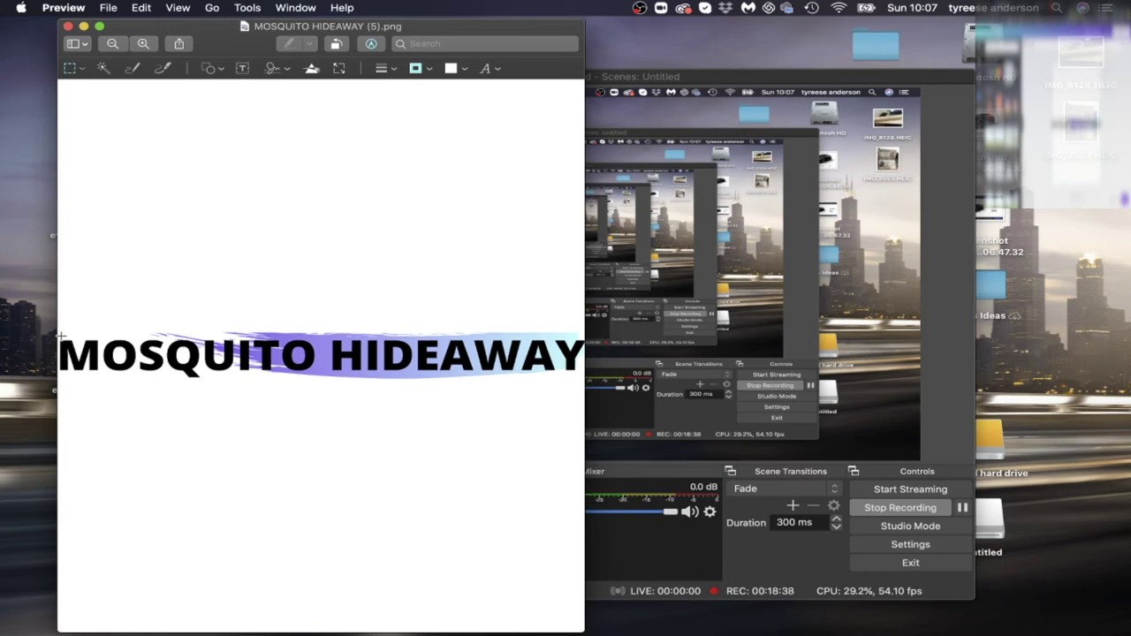
drag(60, 336, 582, 378)
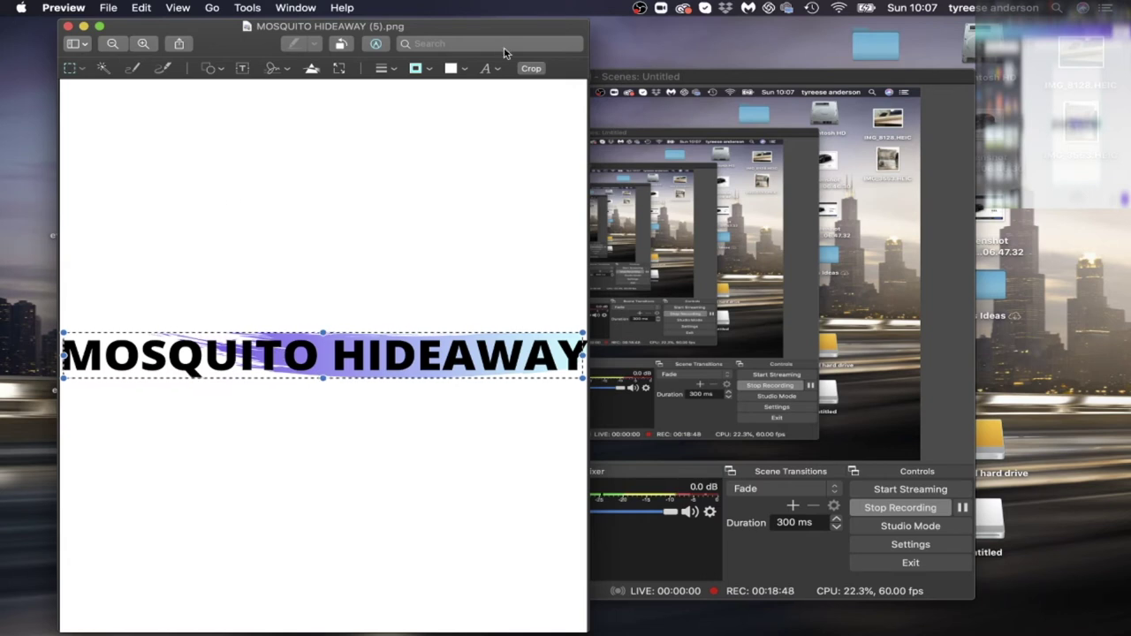
click(531, 69)
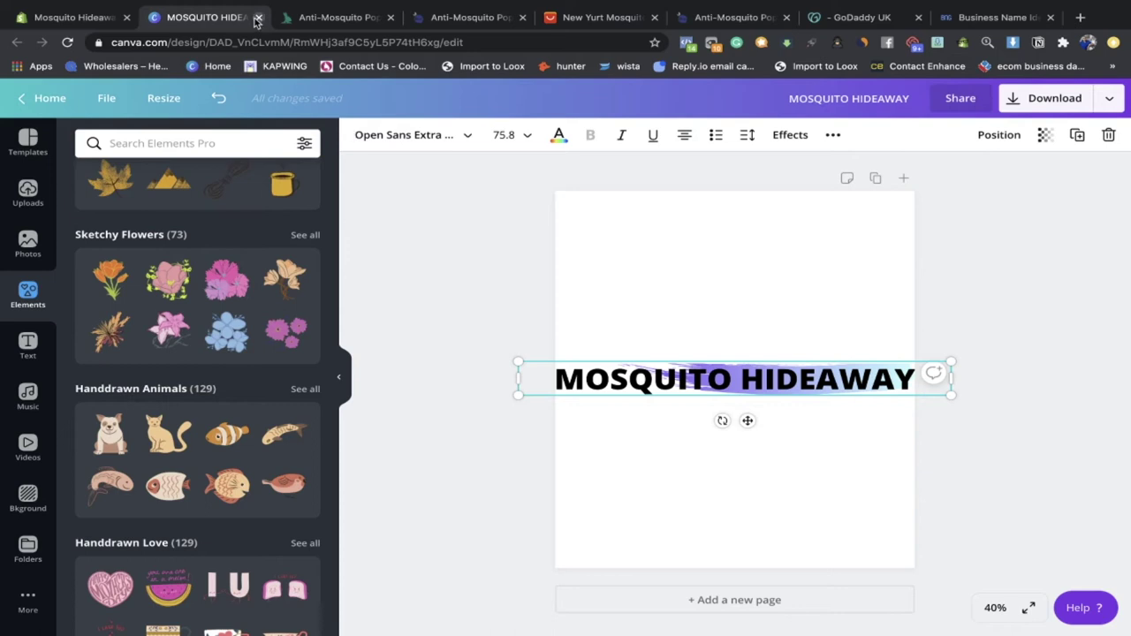
Step: Close Canva, customise the Debutify theme, preview at mobile width and open Header settings
key(ctrl+w)
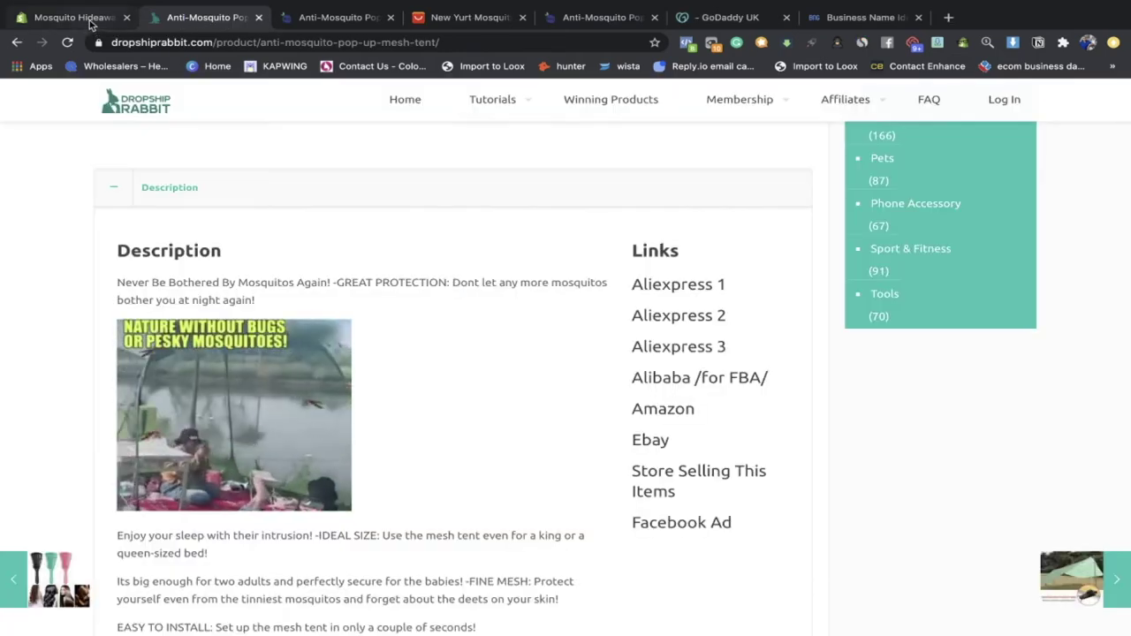
click(93, 19)
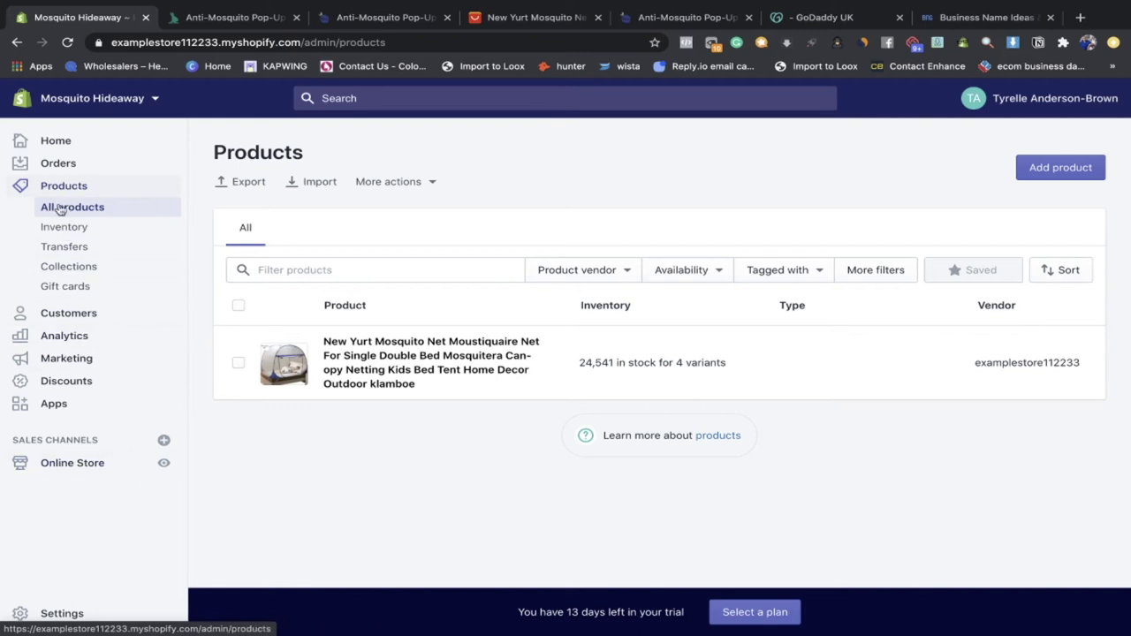
click(92, 465)
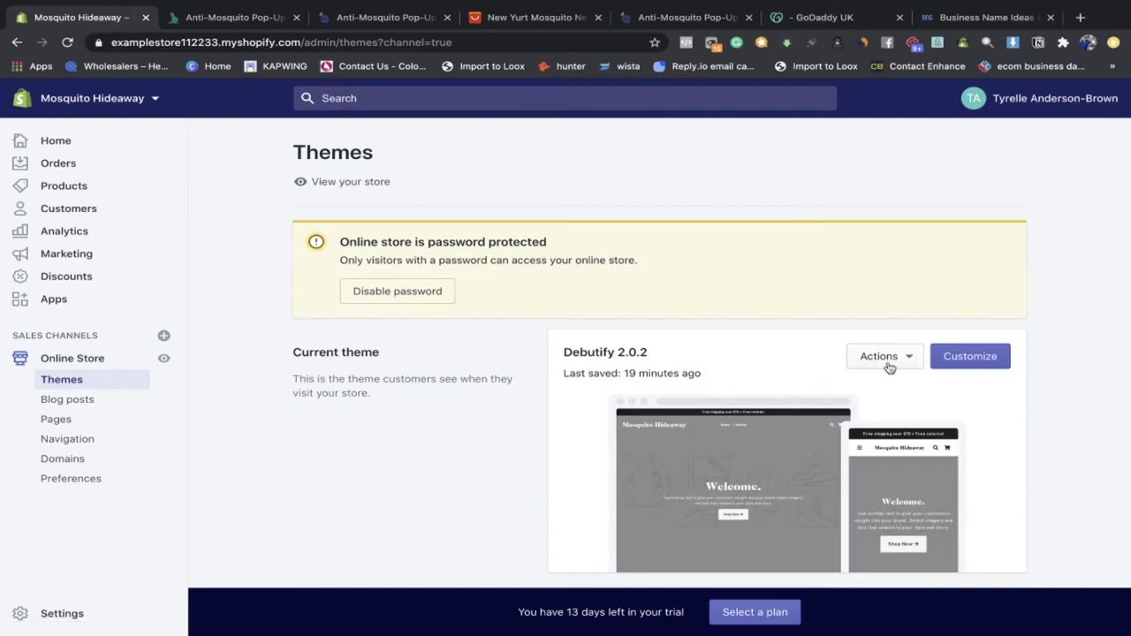
click(967, 359)
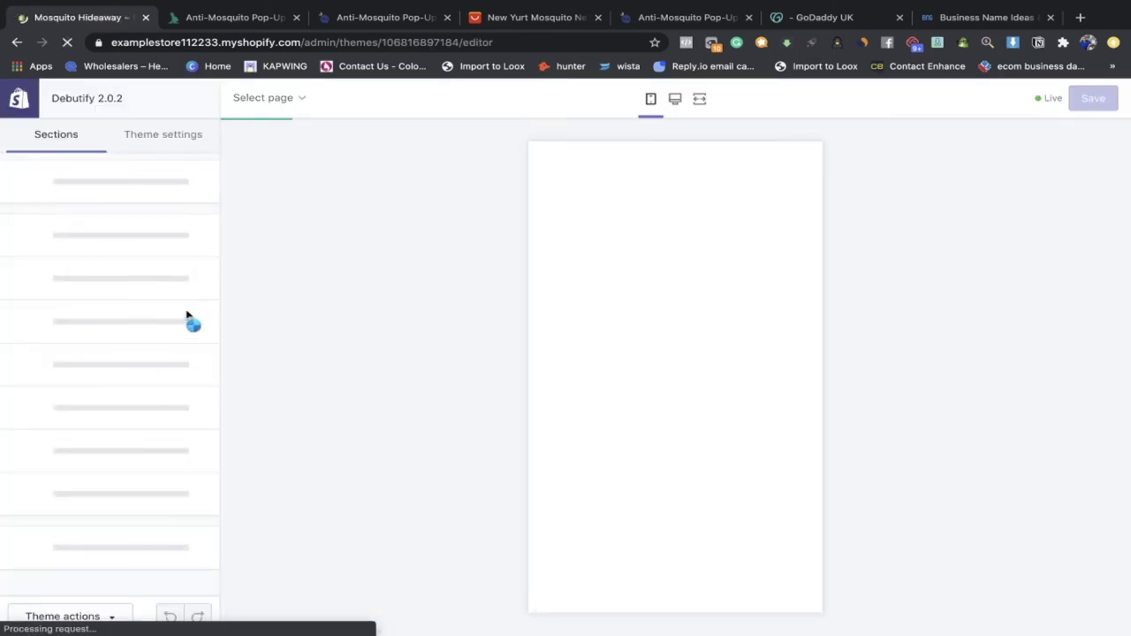
click(673, 100)
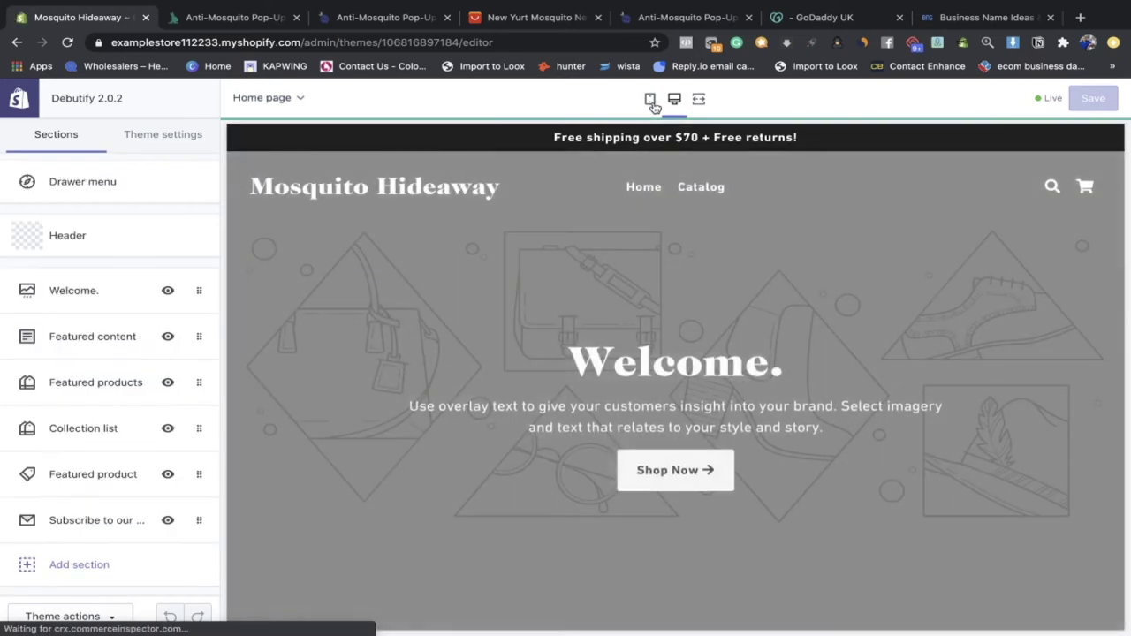
click(652, 105)
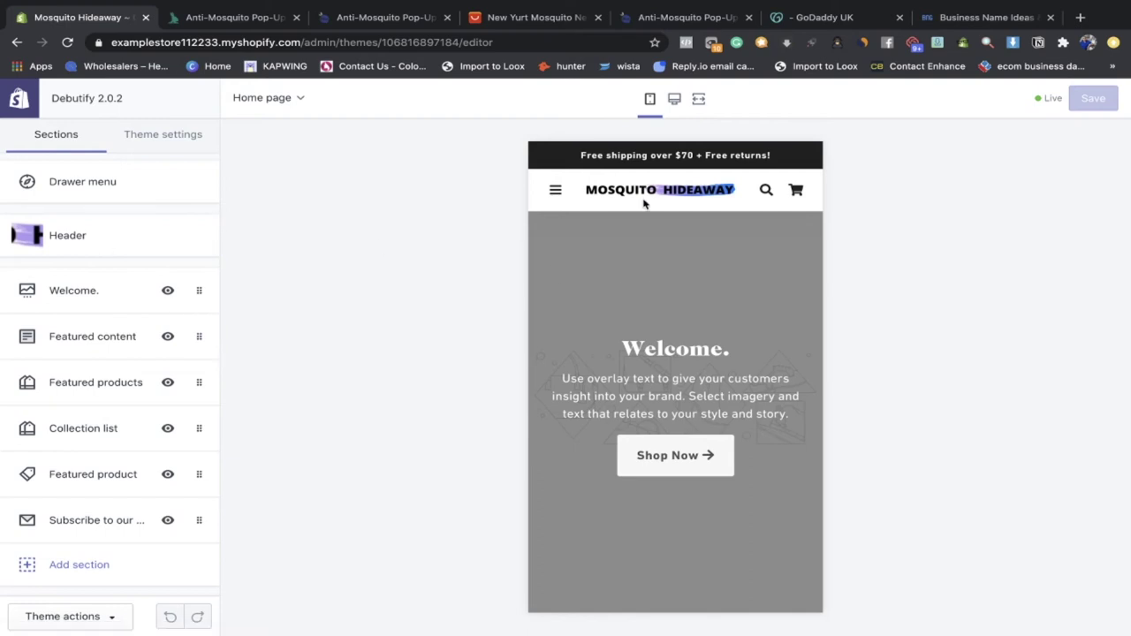
click(174, 235)
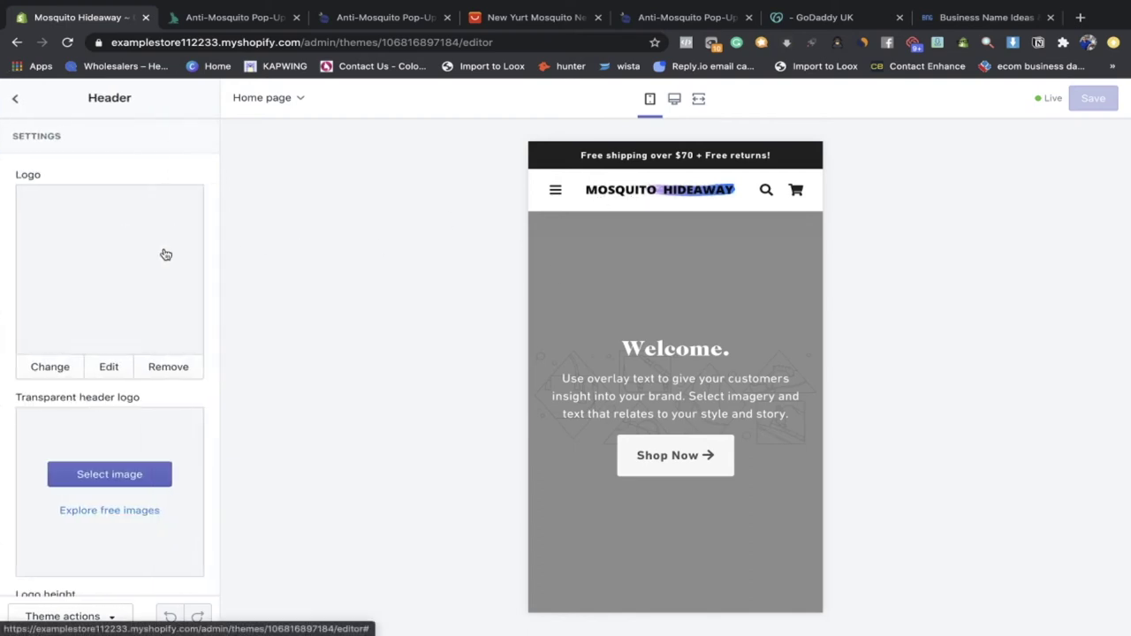
Step: Enlarge the logo heights, maxing mobile height, and swap in another MOSQUITO HIDEAWAY image
scroll(88, 402, down, 3)
drag(79, 430, 105, 430)
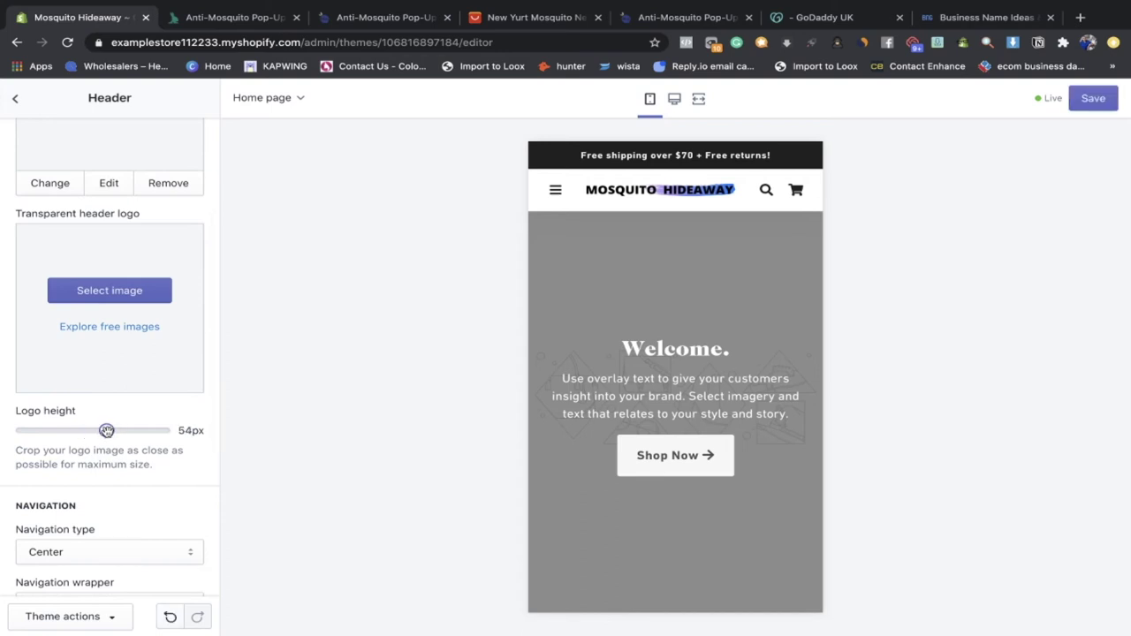
scroll(106, 430, up, 2)
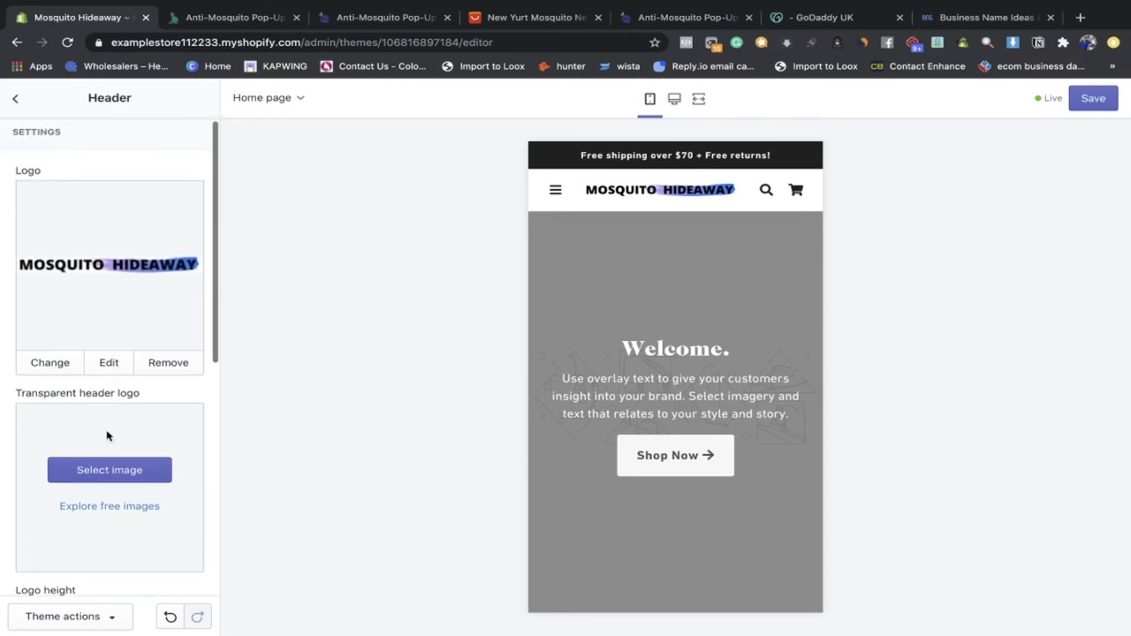
scroll(125, 527, down, 5)
drag(125, 526, 186, 523)
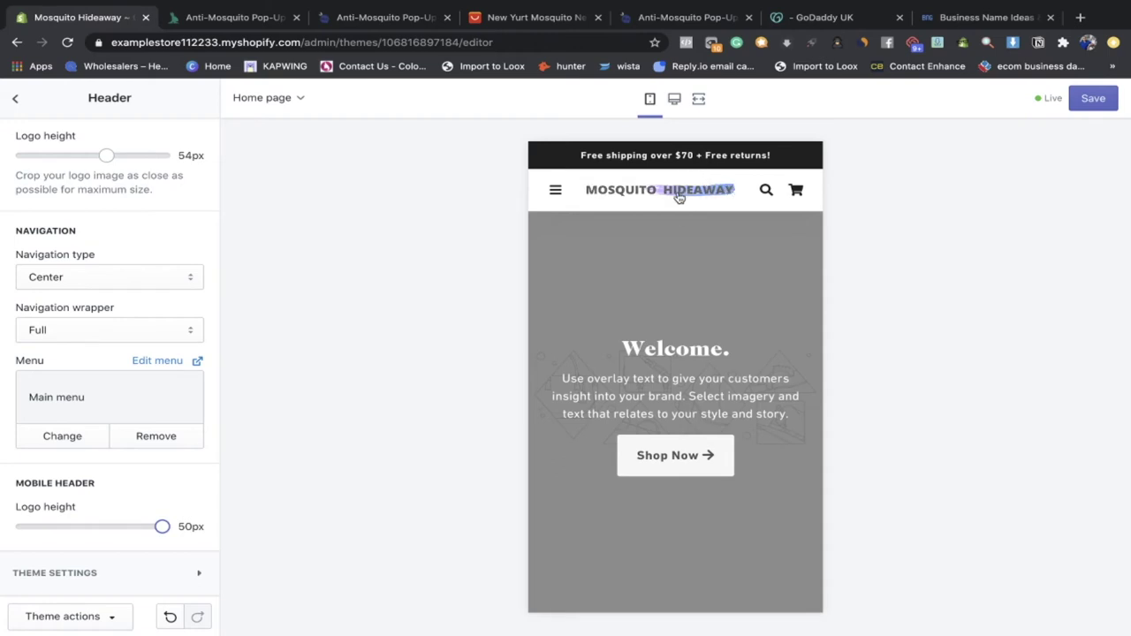
scroll(3, 333, up, 10)
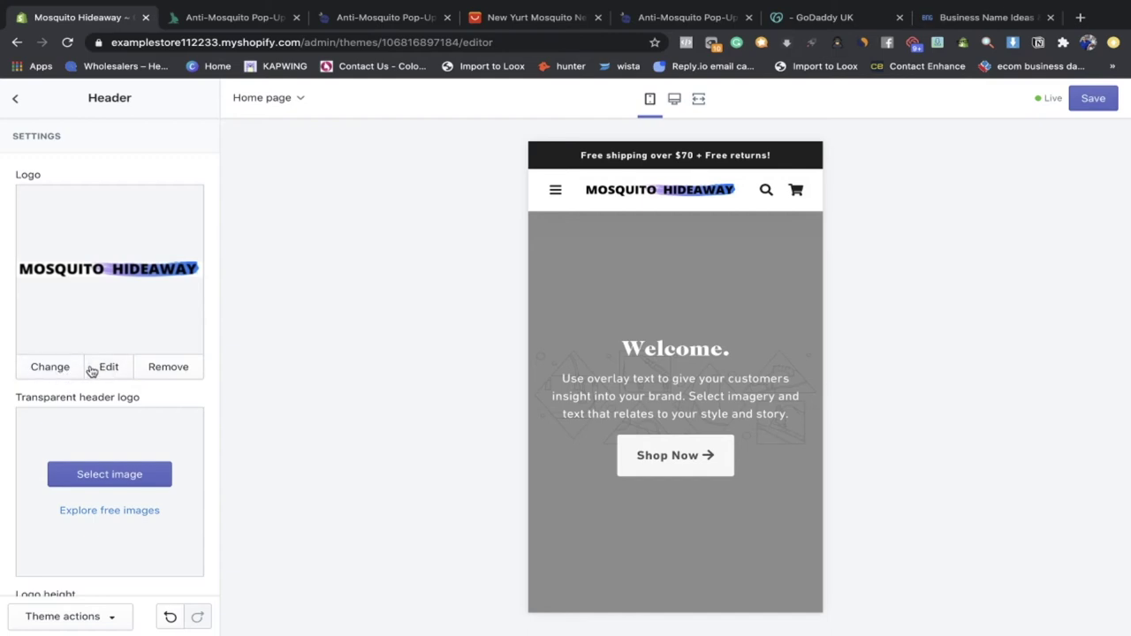
click(50, 368)
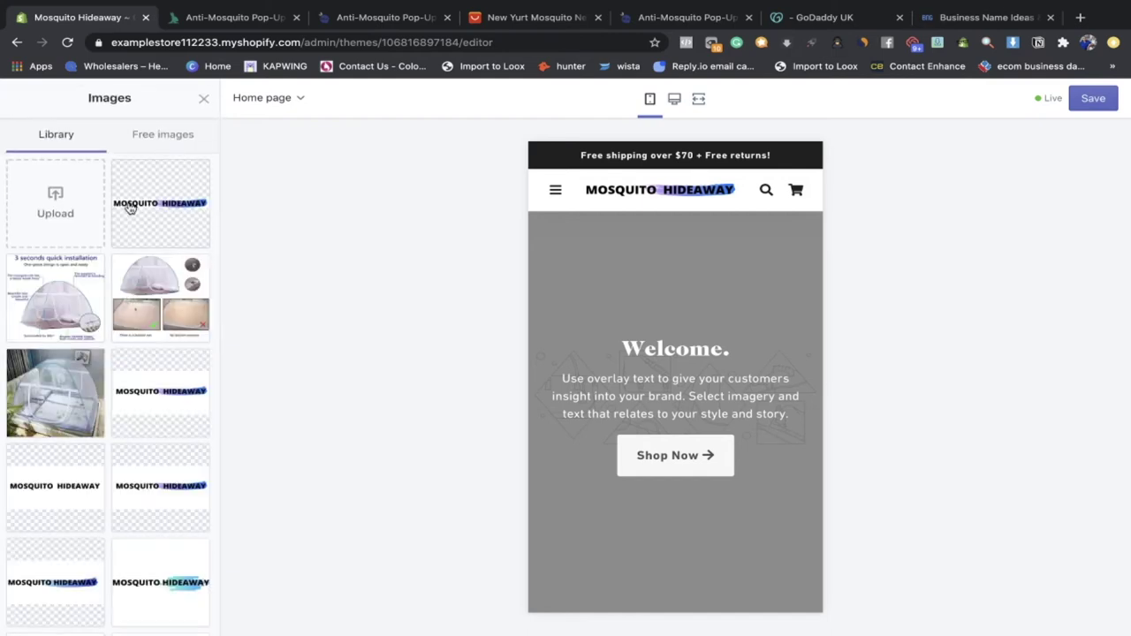
click(153, 407)
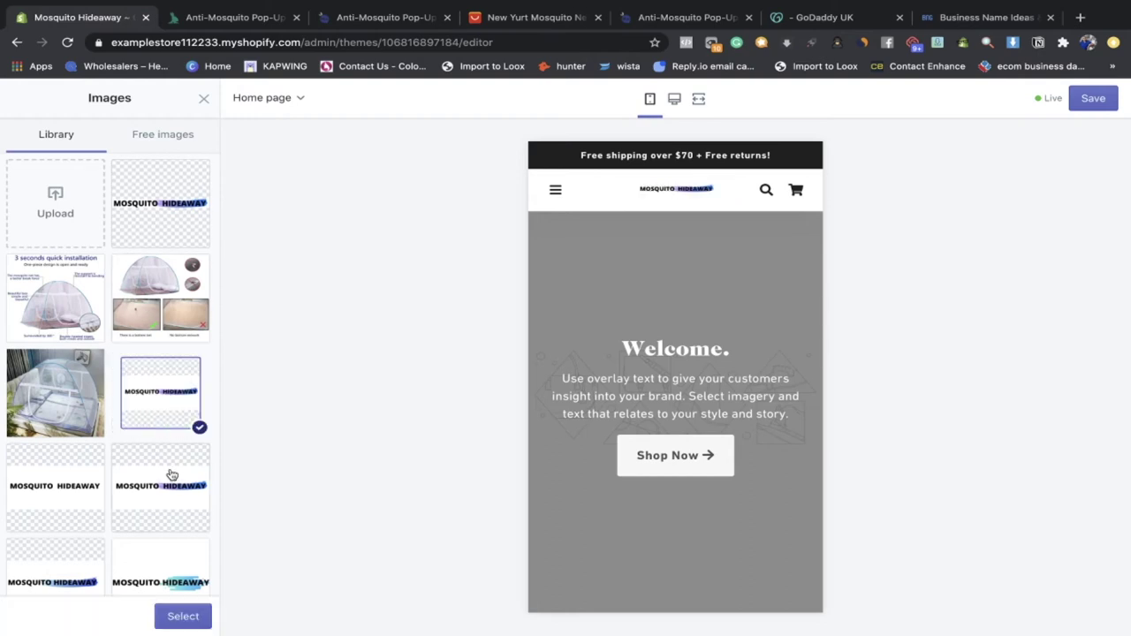
click(192, 616)
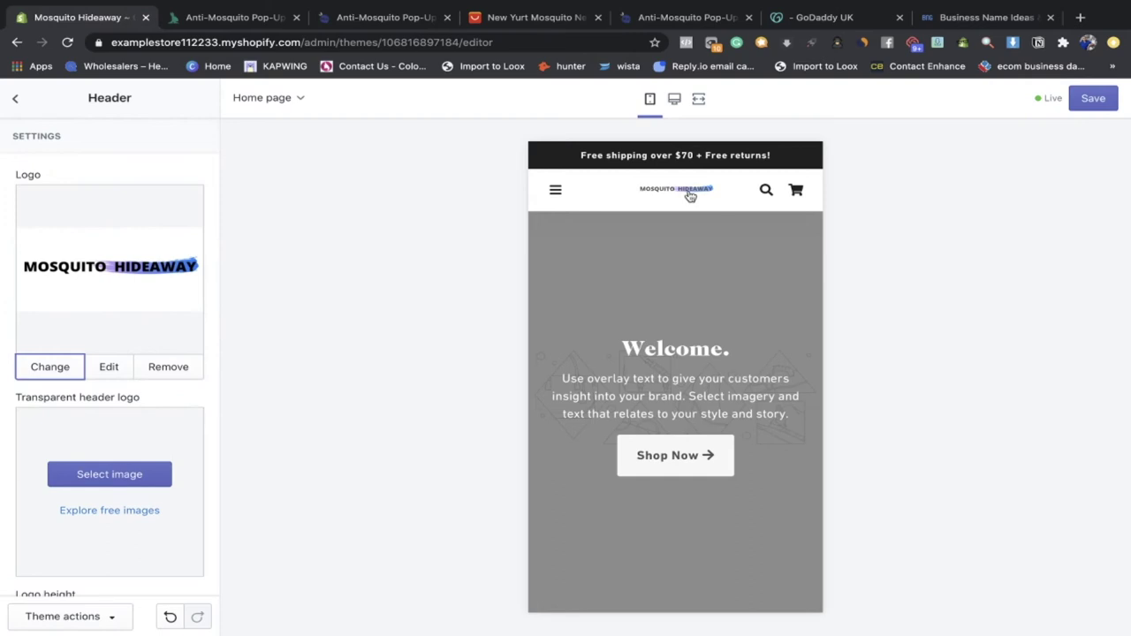
Step: Set mobile logo height to 50px and make the first MOSQUITO HIDEAWAY image the logo
scroll(196, 436, down, 5)
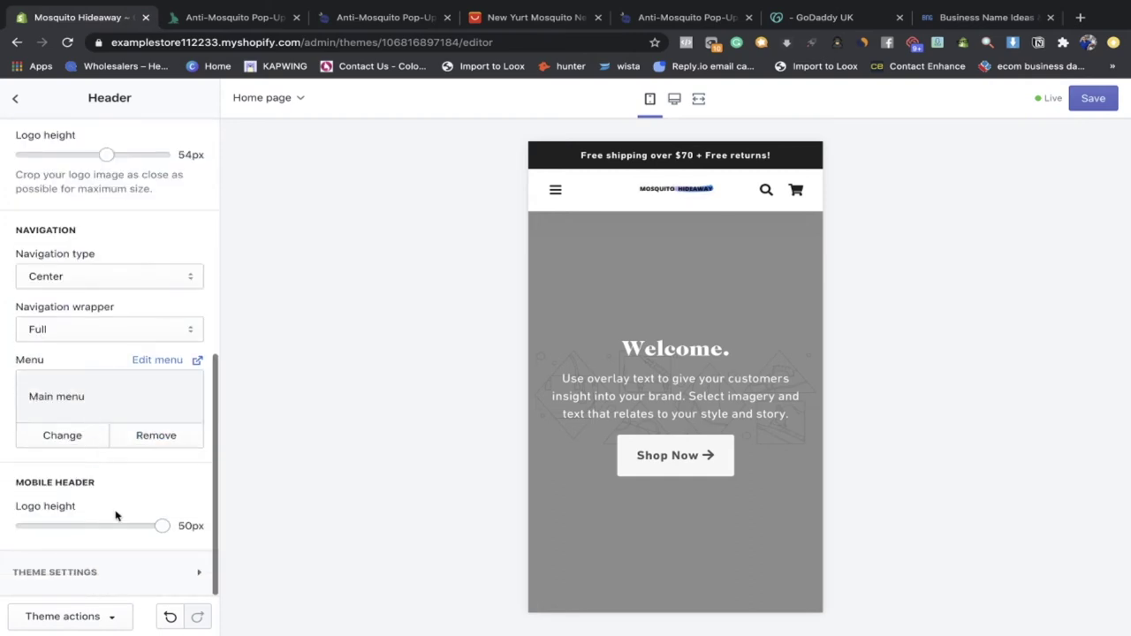
drag(162, 526, 291, 532)
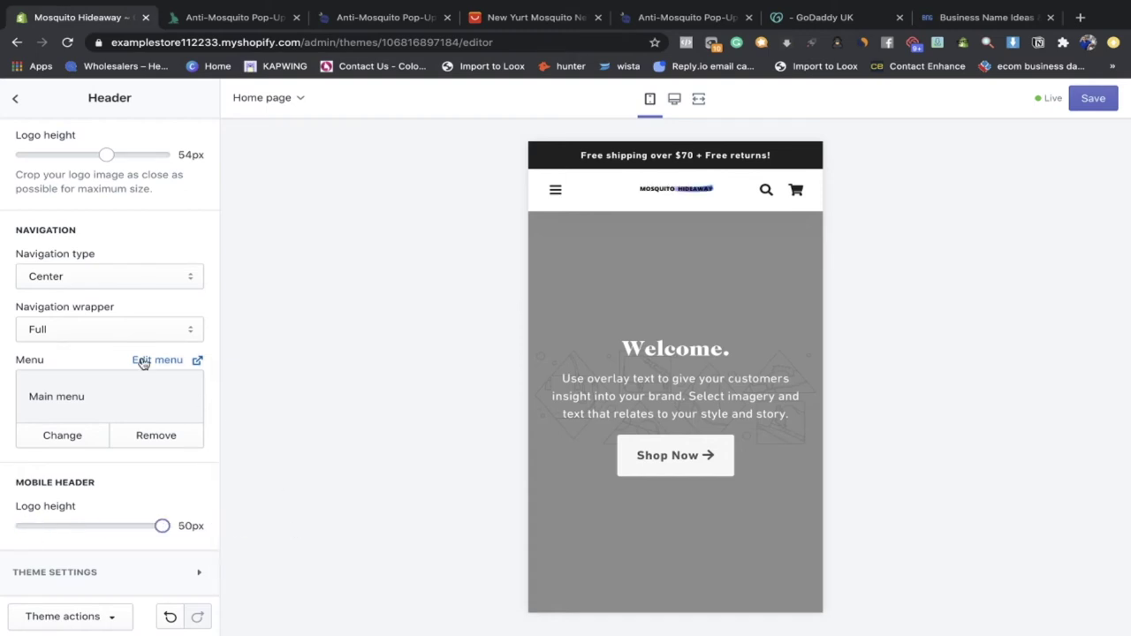
scroll(140, 362, up, 10)
click(65, 367)
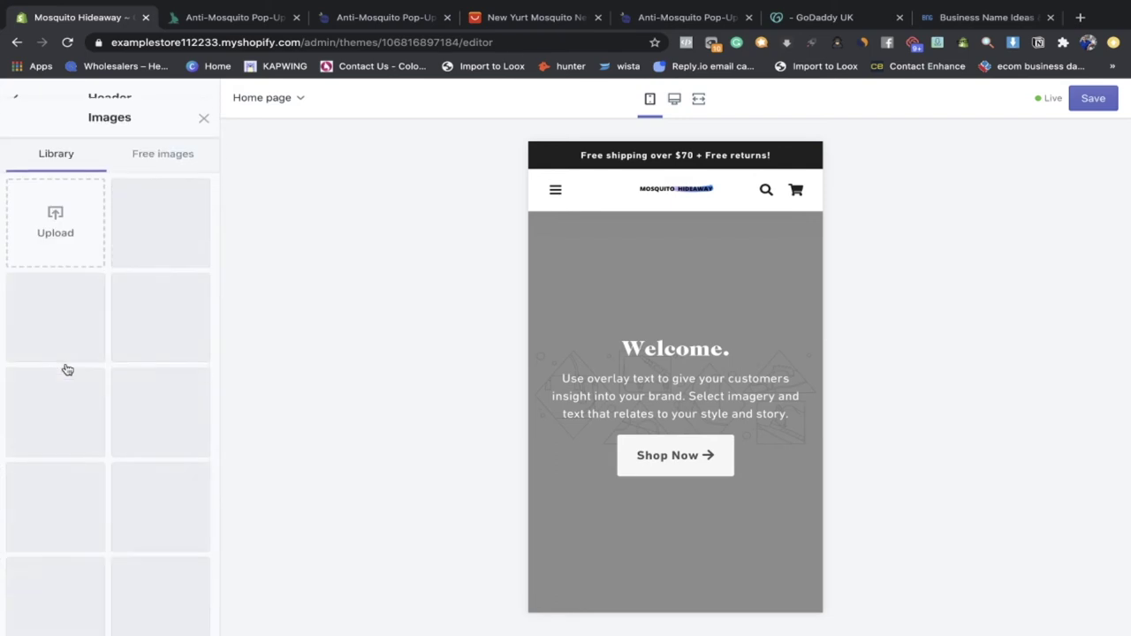
click(144, 224)
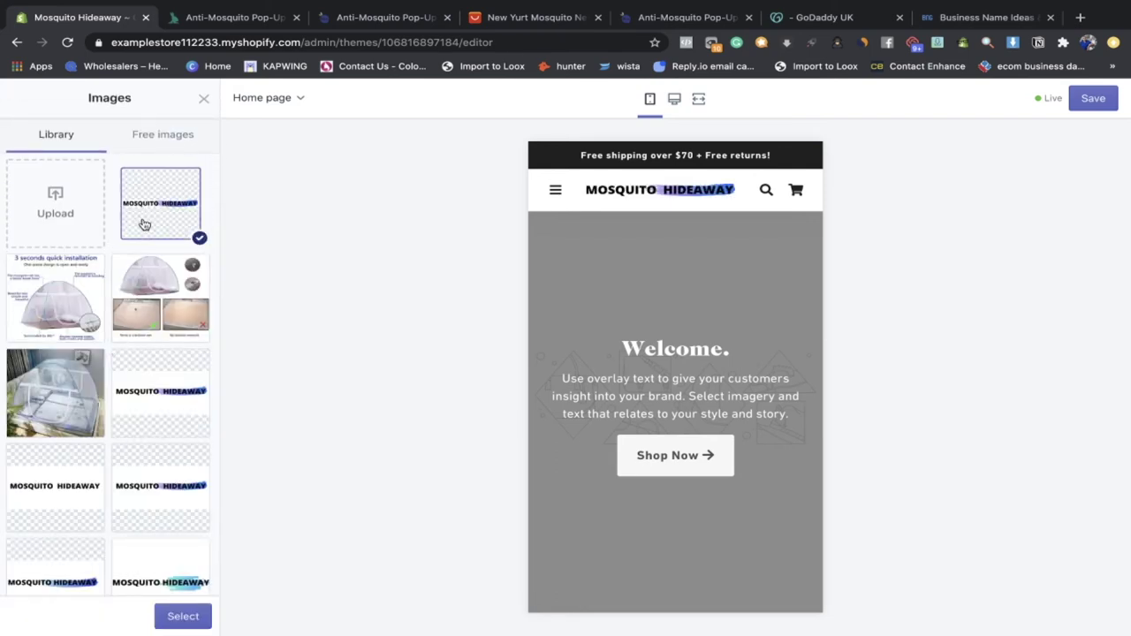
click(184, 618)
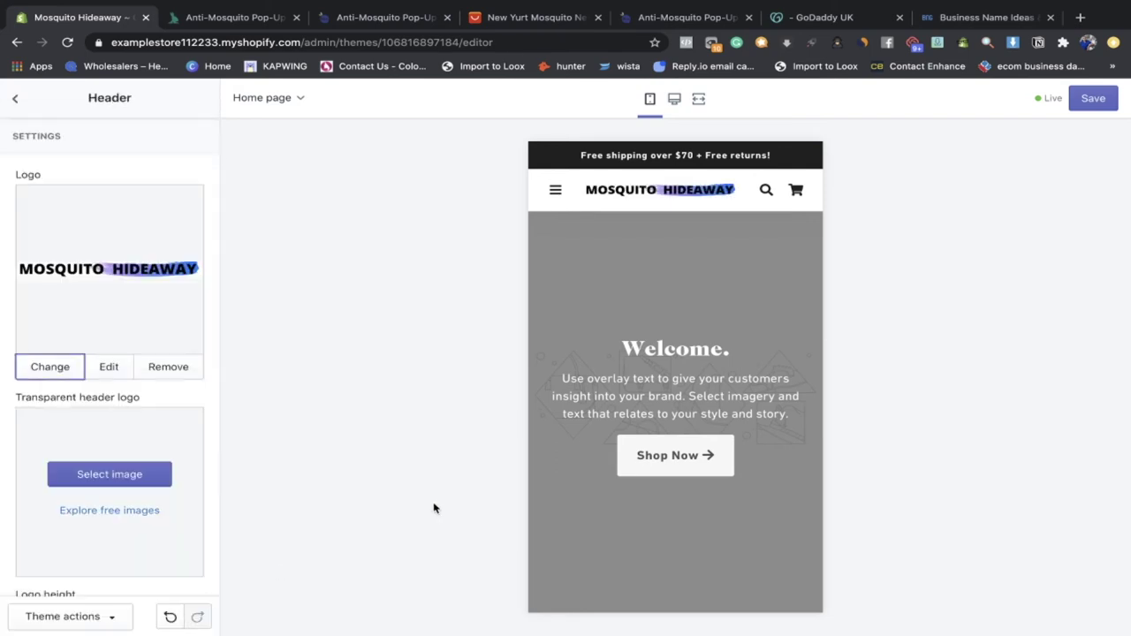
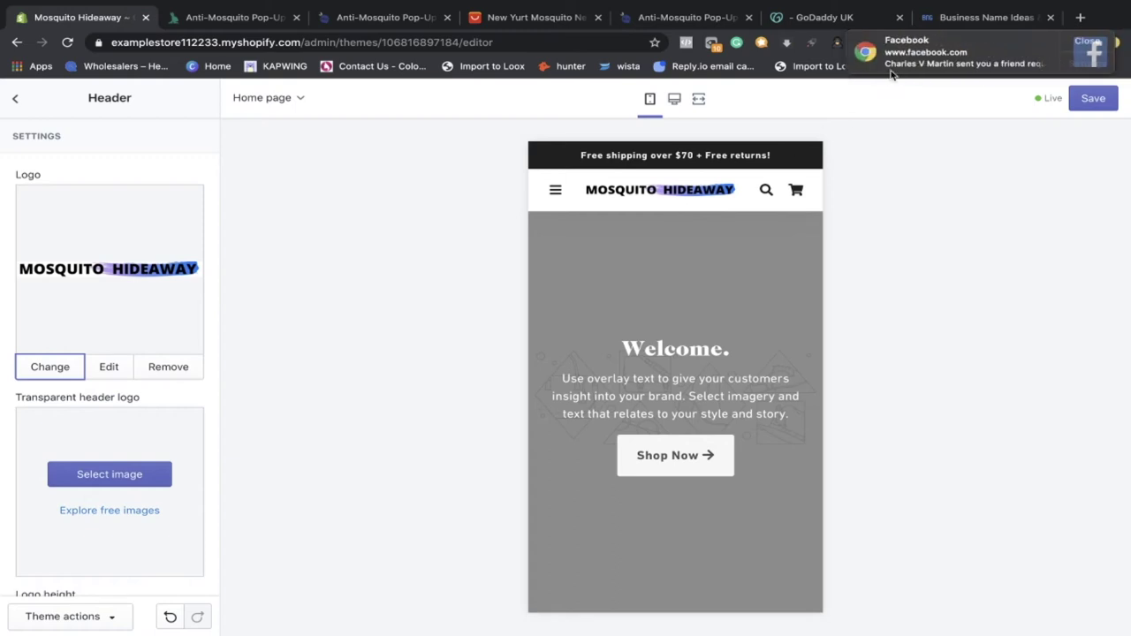
Step: Open the Welcome section, expand its Welcome slide block, and bring up the slide's image library
click(15, 99)
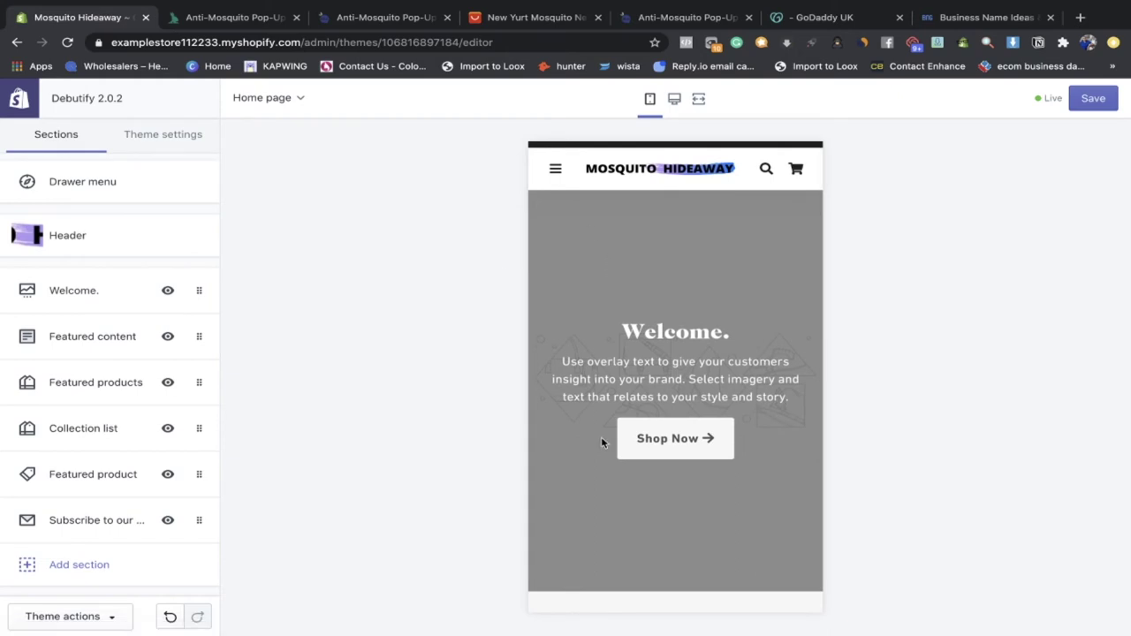
double_click(85, 306)
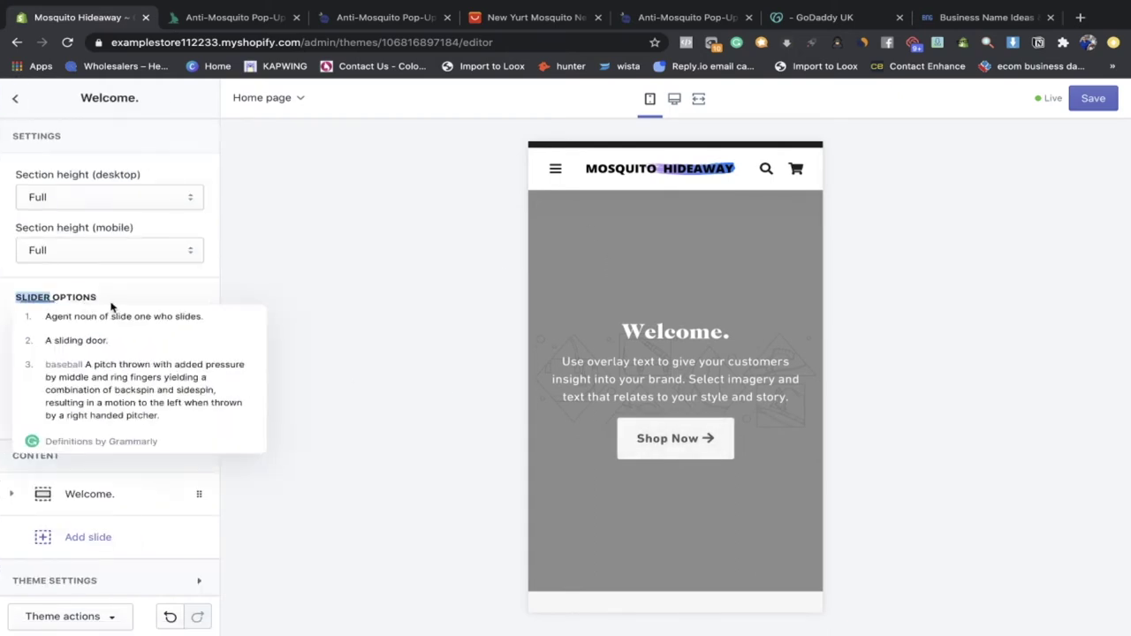
click(163, 288)
scroll(151, 392, down, 3)
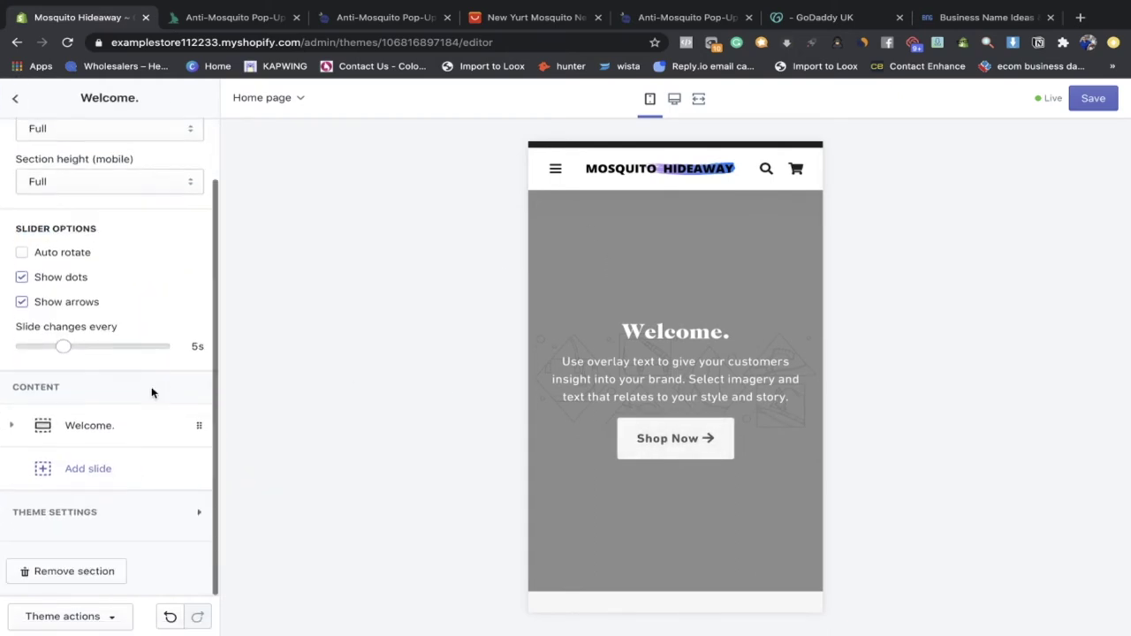
click(151, 424)
scroll(133, 490, down, 3)
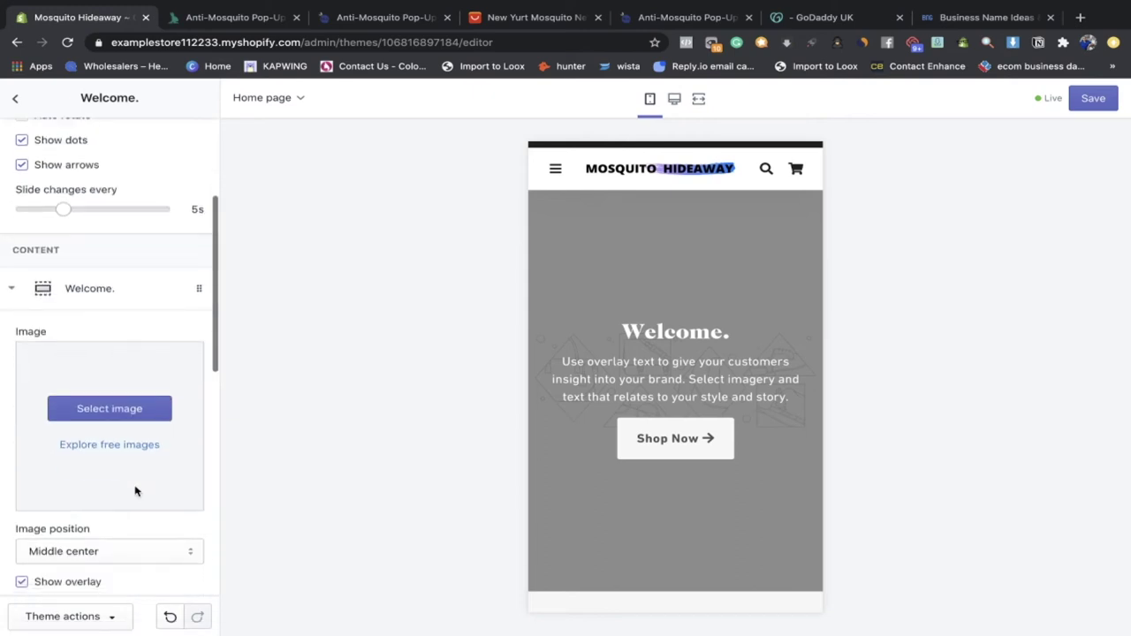
scroll(115, 500, down, 2)
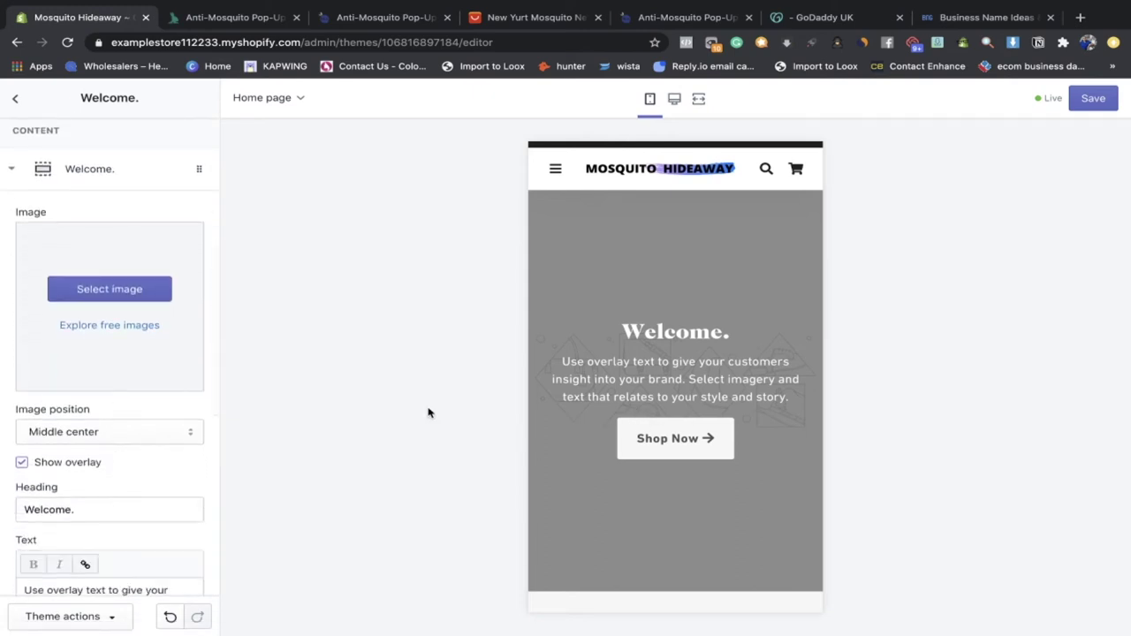
click(125, 296)
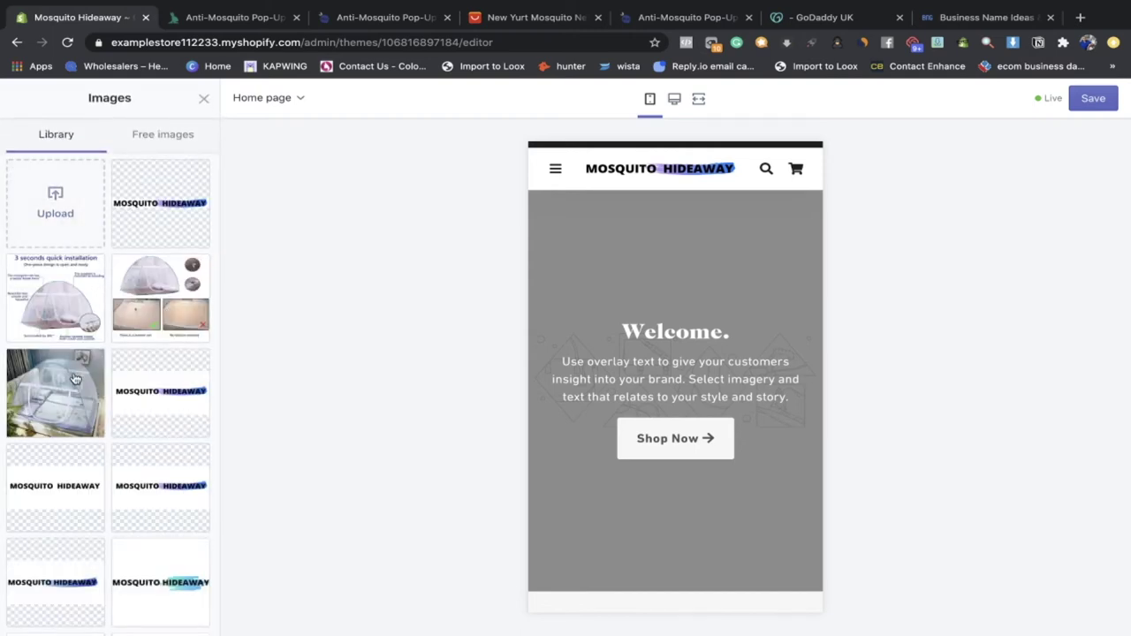
Step: Set the mosquito-net photo as the Welcome slide's image
click(76, 375)
click(182, 616)
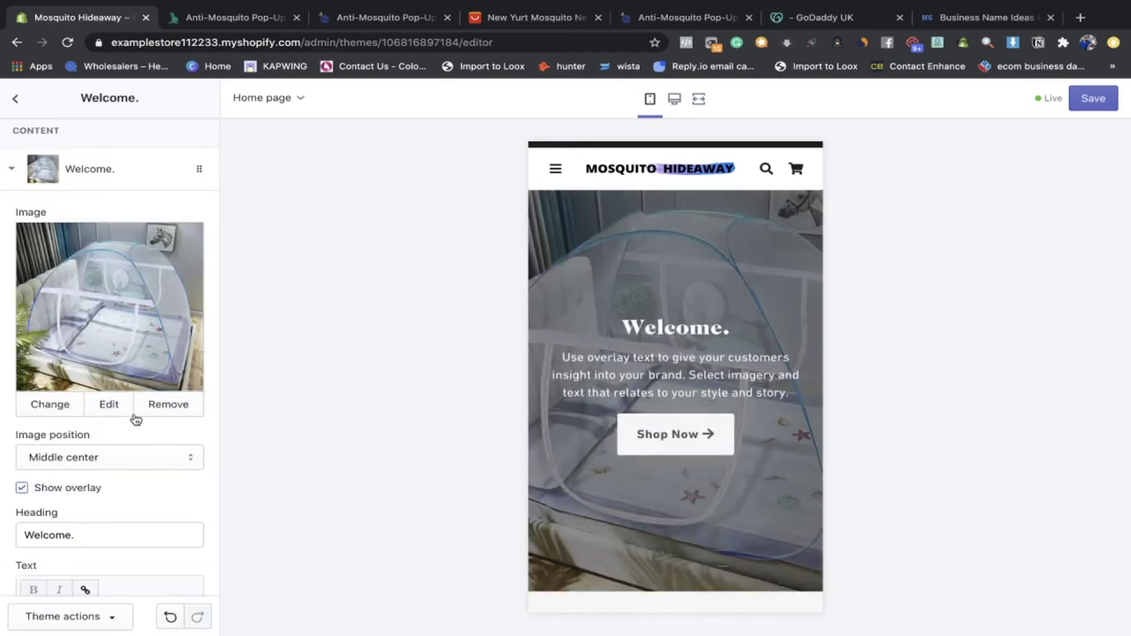
scroll(111, 424, down, 4)
scroll(111, 415, up, 5)
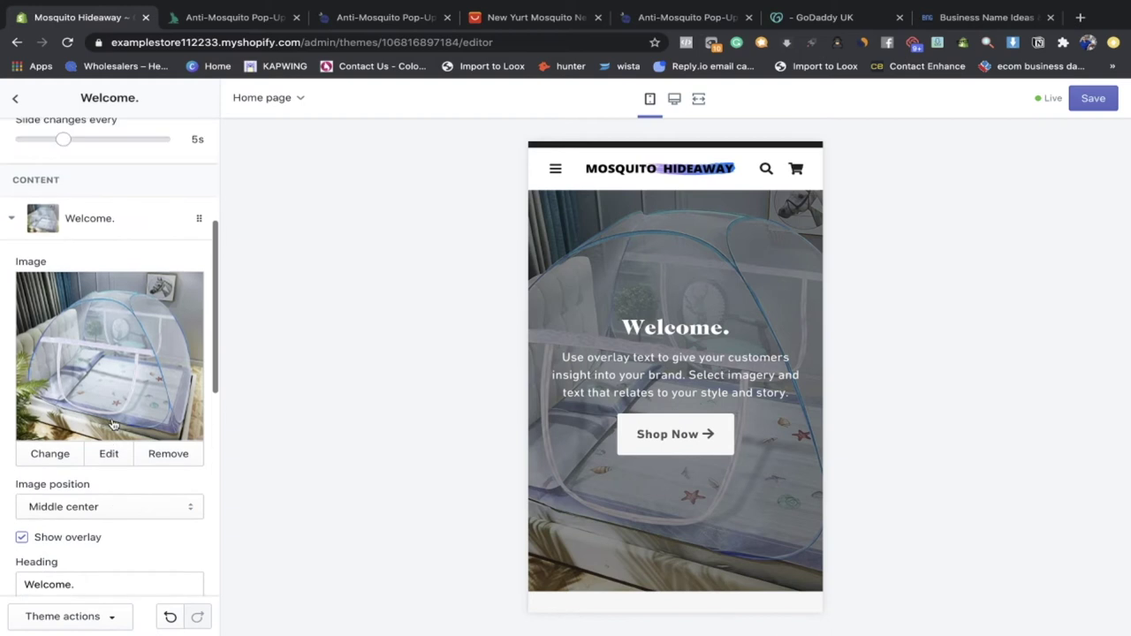
scroll(64, 269, up, 4)
scroll(64, 292, up, 1)
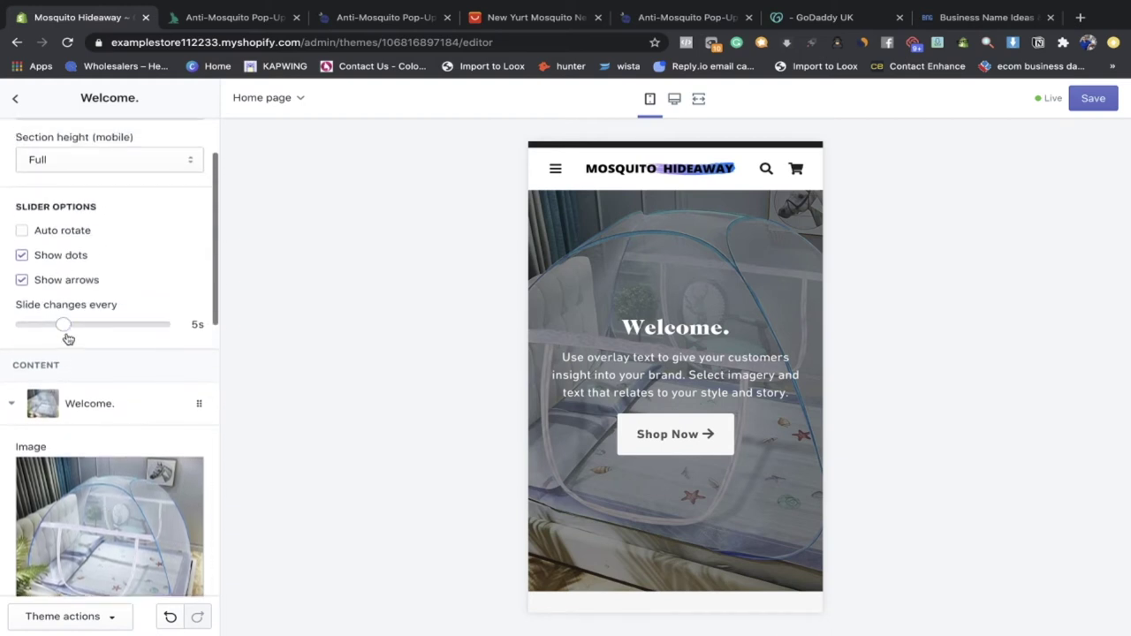
scroll(61, 318, up, 2)
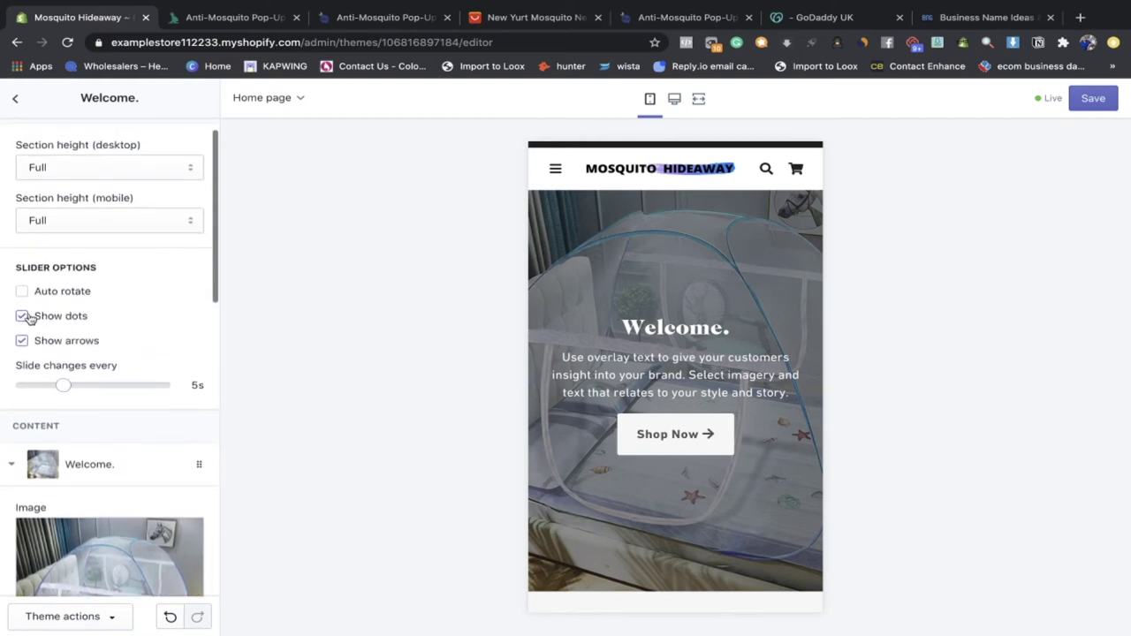
Step: Turn off the slideshow's Show dots and Show arrows options
click(25, 318)
click(23, 341)
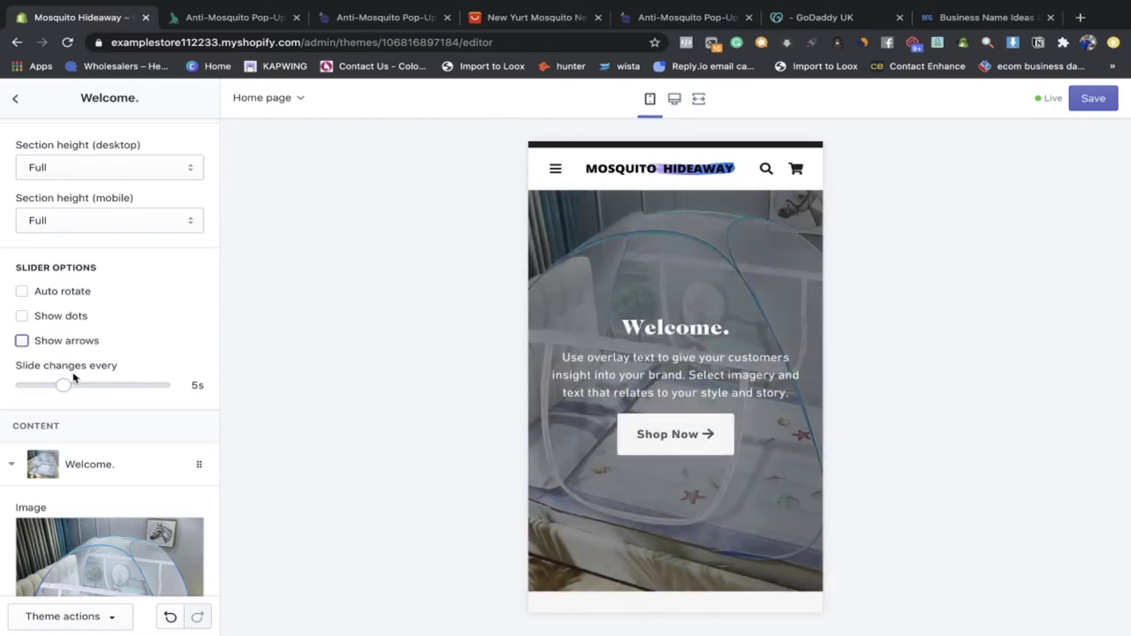
scroll(70, 378, up, 1)
scroll(76, 373, down, 3)
Step: Toggle the slide's Show overlay off and back on, leaving the overlay enabled
click(92, 390)
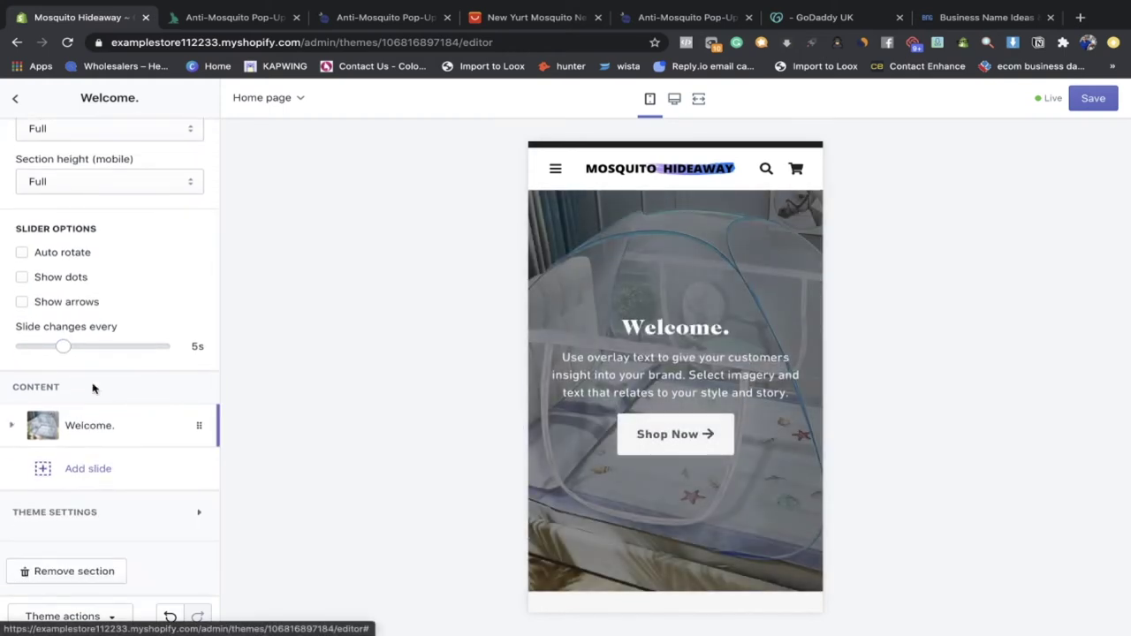
click(106, 424)
scroll(108, 430, down, 9)
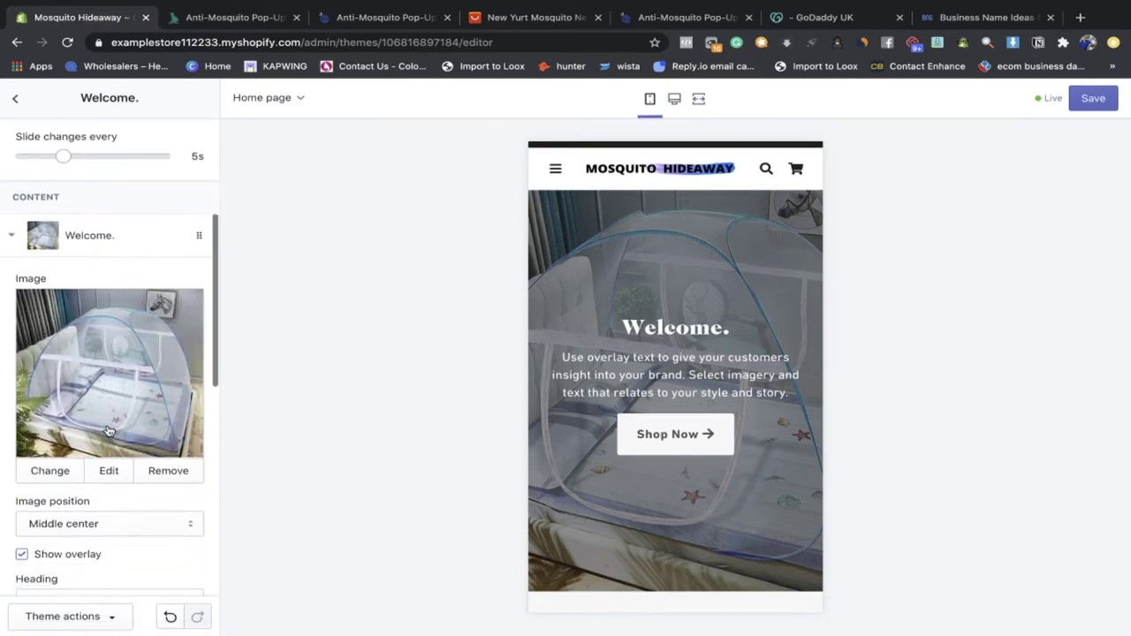
click(22, 374)
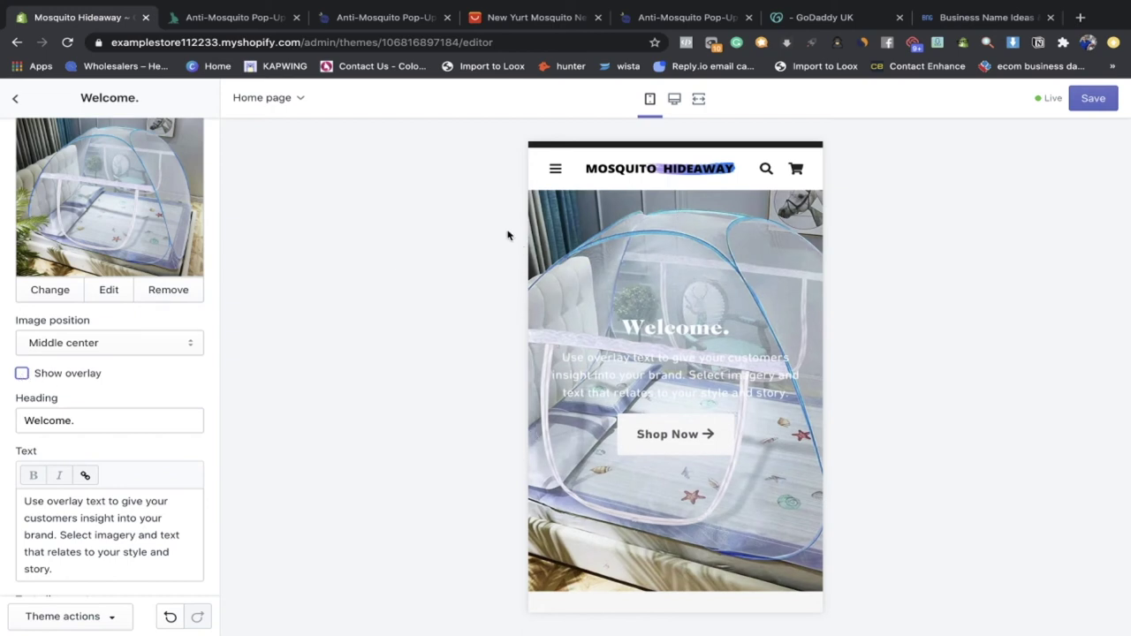
click(22, 373)
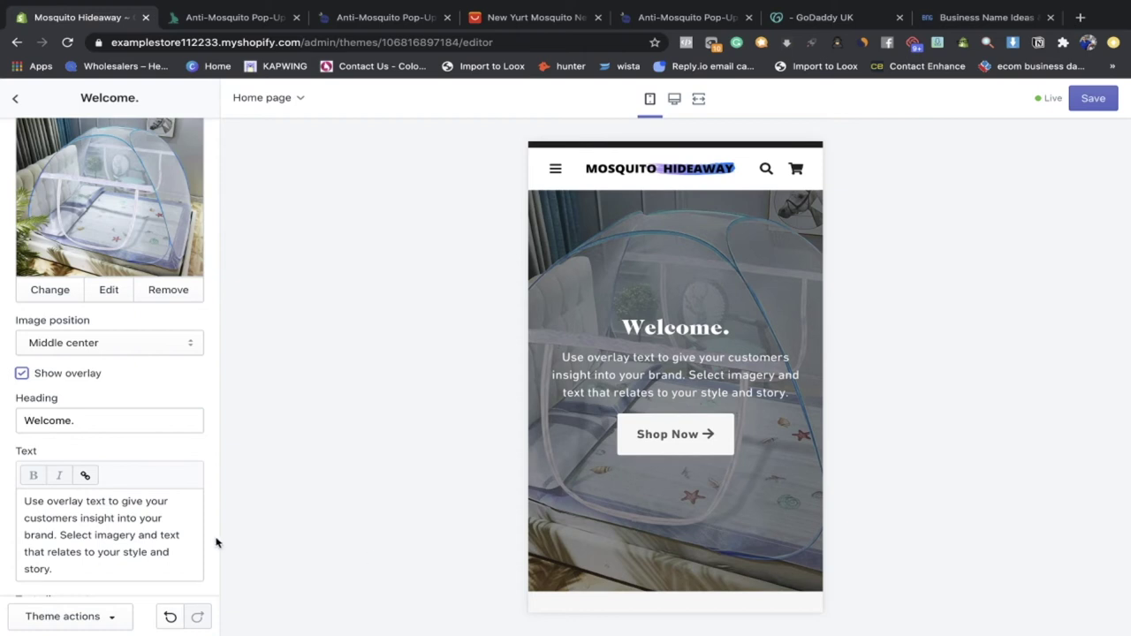
scroll(217, 544, down, 2)
click(47, 309)
Step: Replace the 'Welcome.' heading with 'Safer sleep guaranteed'
triple_click(48, 309)
key(BackSpace)
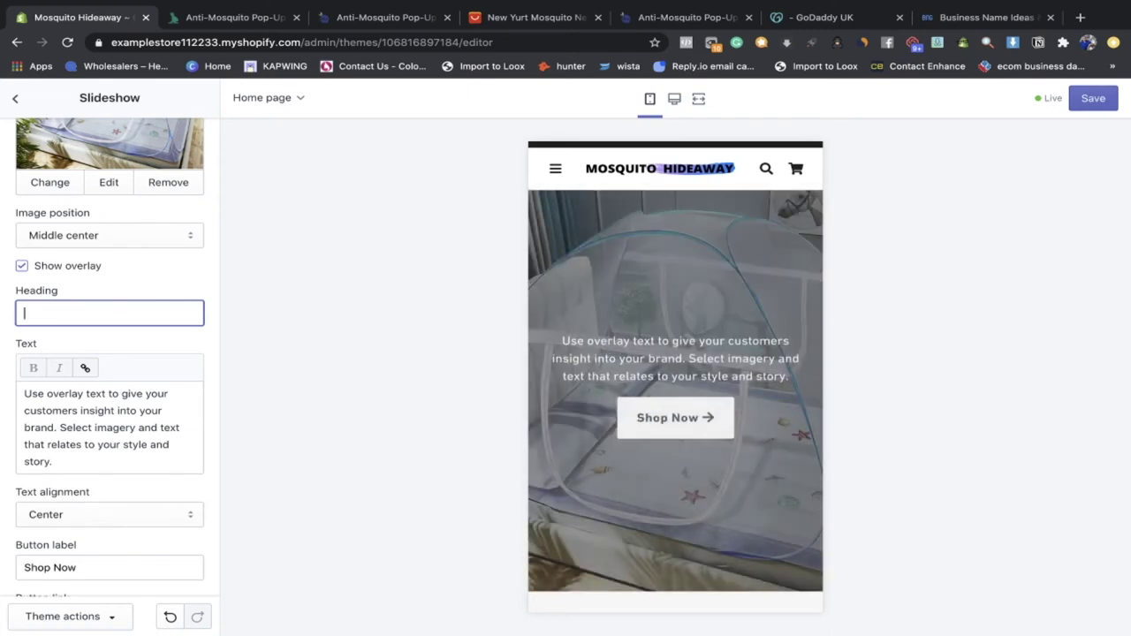
text(100)
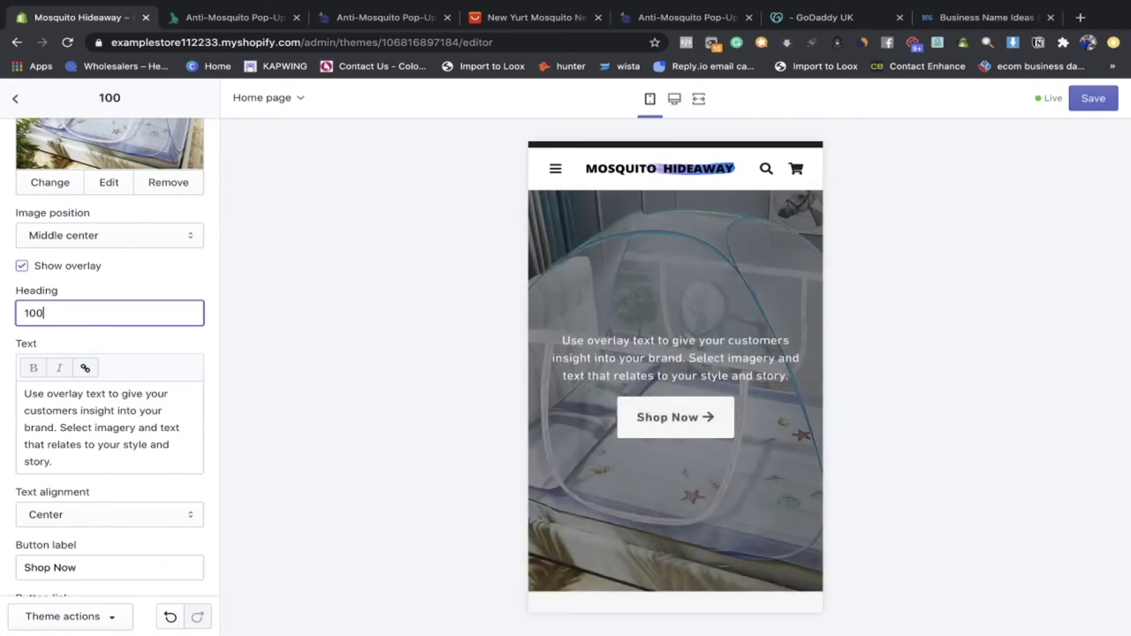
text(% Sata)
key(BackSpace)
key(BackSpace)
key(BackSpace)
key(BackSpace)
key(BackSpace)
key(BackSpace)
key(BackSpace)
key(BackSpace)
key(BackSpace)
text(Worlds)
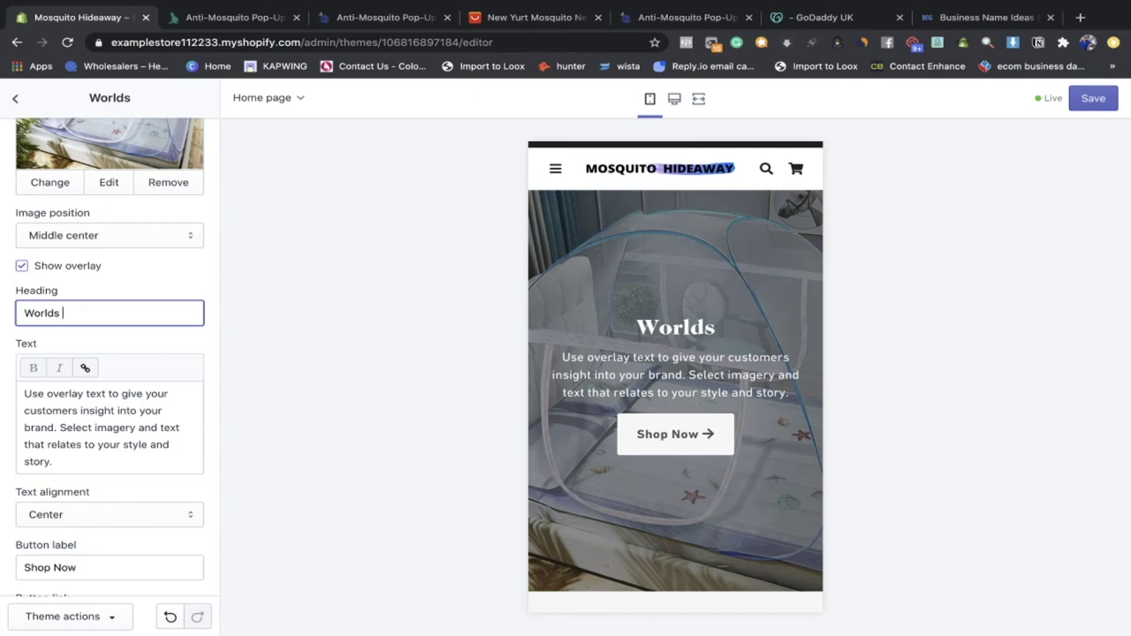
key(BackSpace)
key(BackSpace)
key(BackSpace)
key(BackSpace)
key(BackSpace)
key(BackSpace)
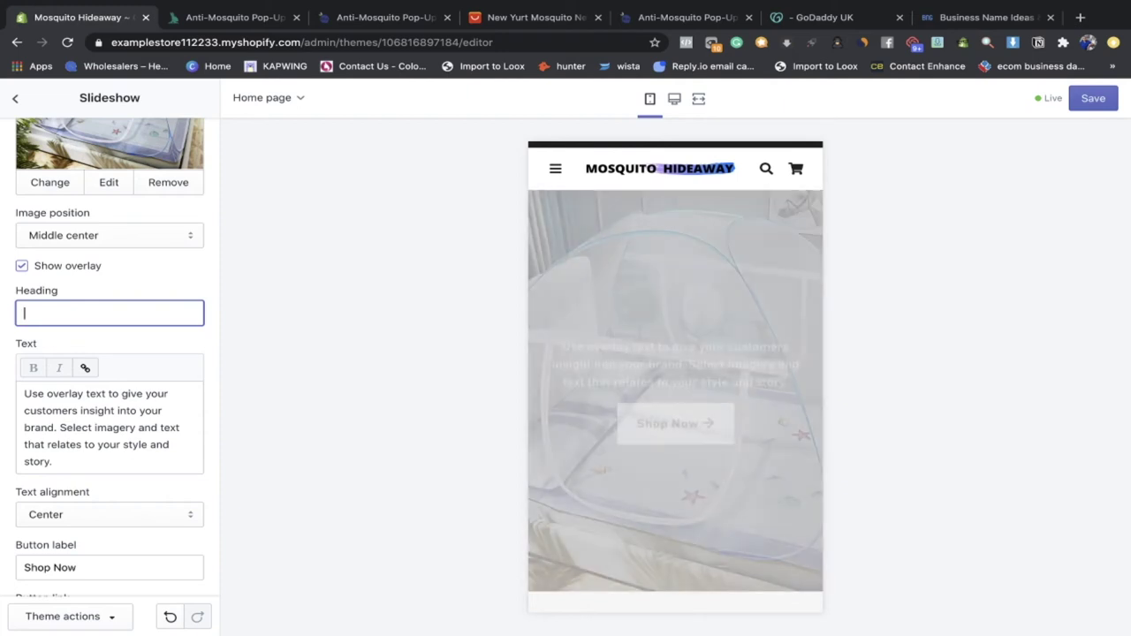
text(Safer sleep guaranteed)
Step: Capitalise 'Sleep' so the heading reads 'Safer Sleep guaranteed'
click(14, 382)
key(ctrl+a)
text(0)
click(61, 314)
key(BackSpace)
text(S)
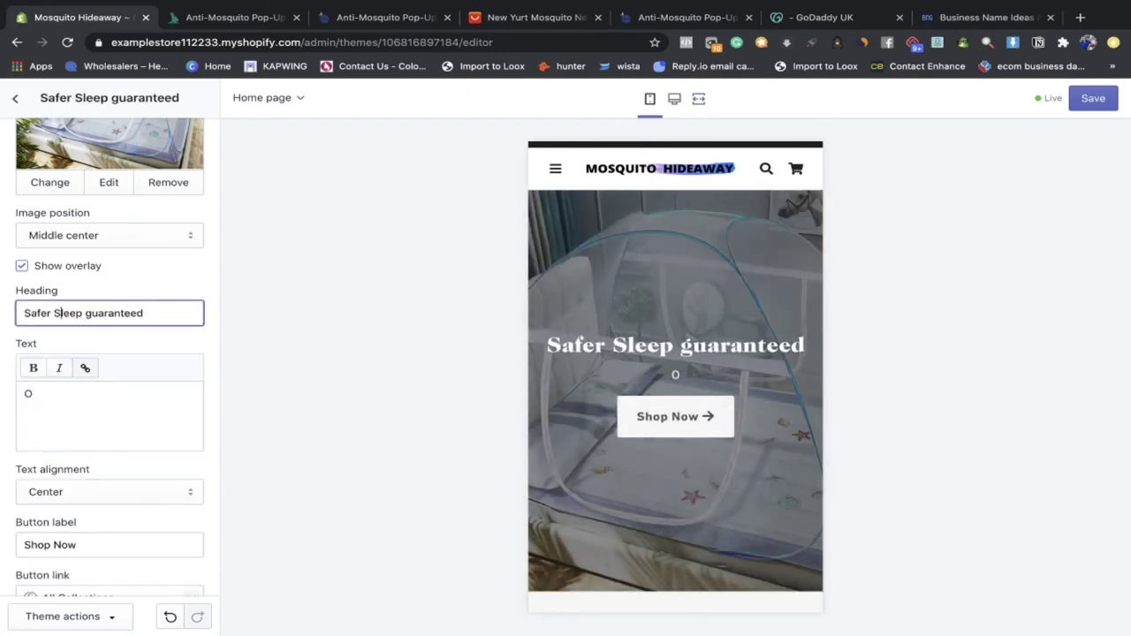
click(67, 392)
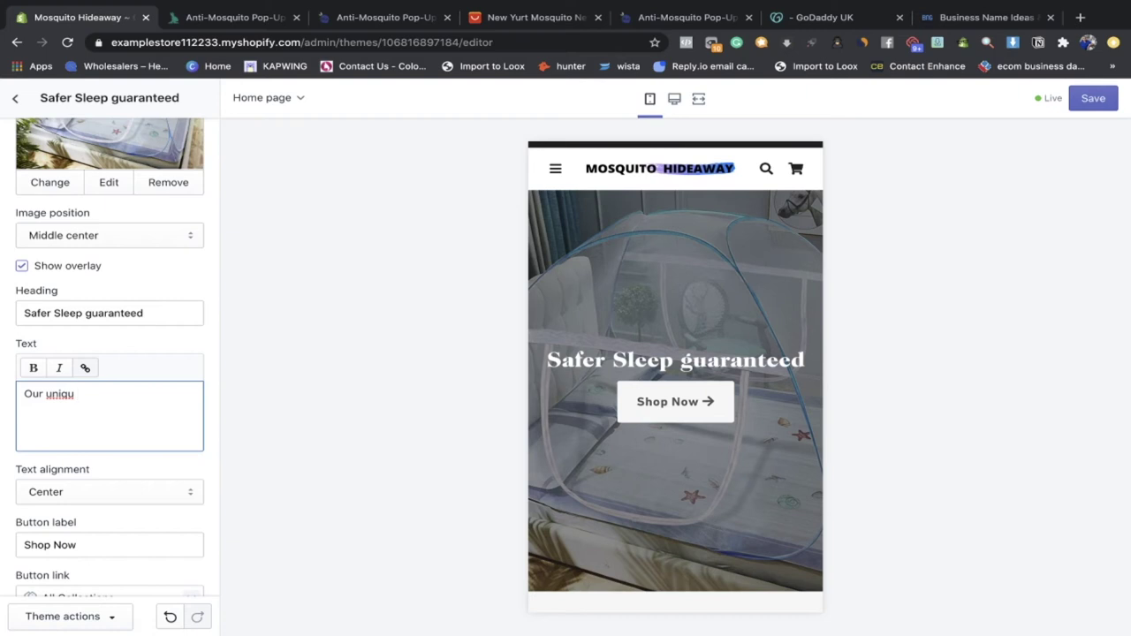
Step: Complete the slide text: '…technology allows you to get a safer sleep without having to worry about those pesky mosquitos!'
text(ch)
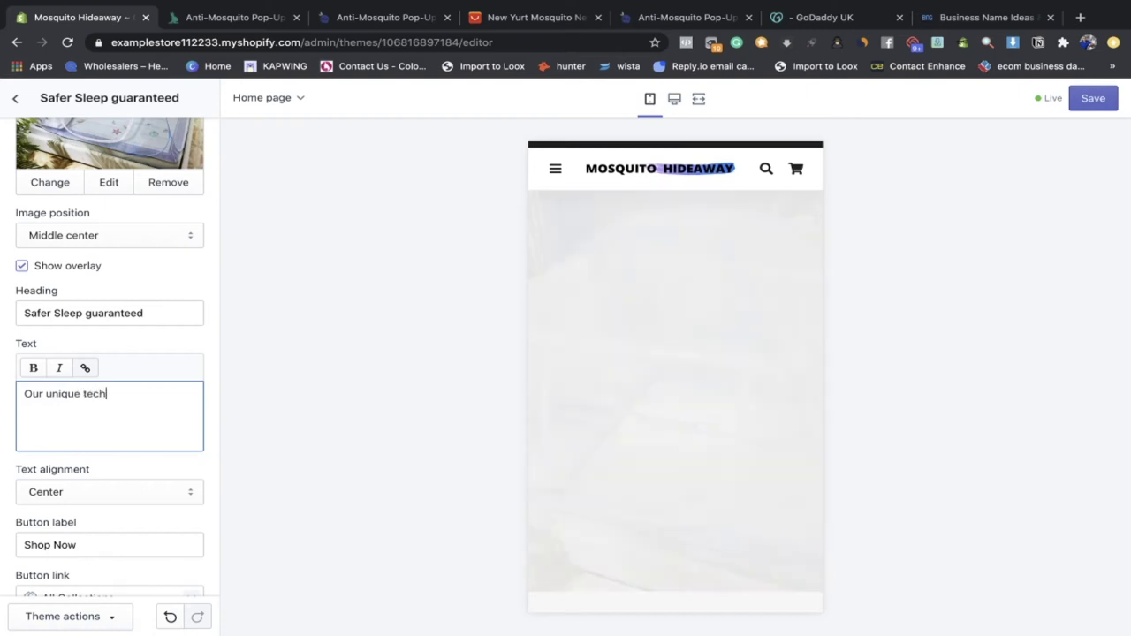
text(nology allows you to get a safer sleep a)
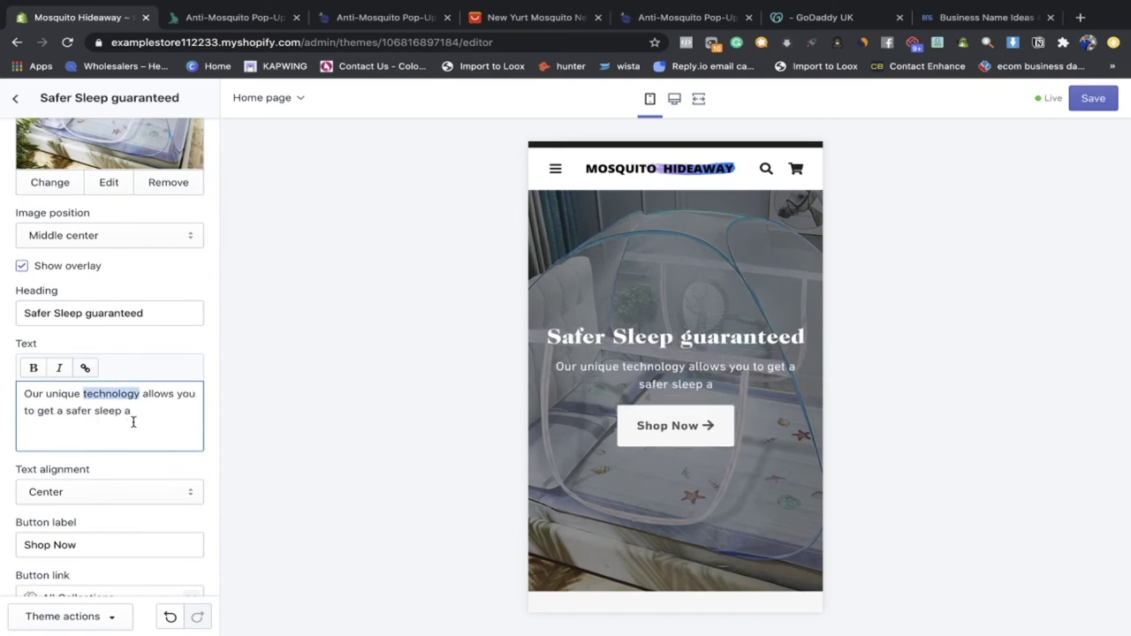
drag(133, 422, 125, 415)
click(136, 412)
click(144, 417)
key(BackSpace)
text(withou)
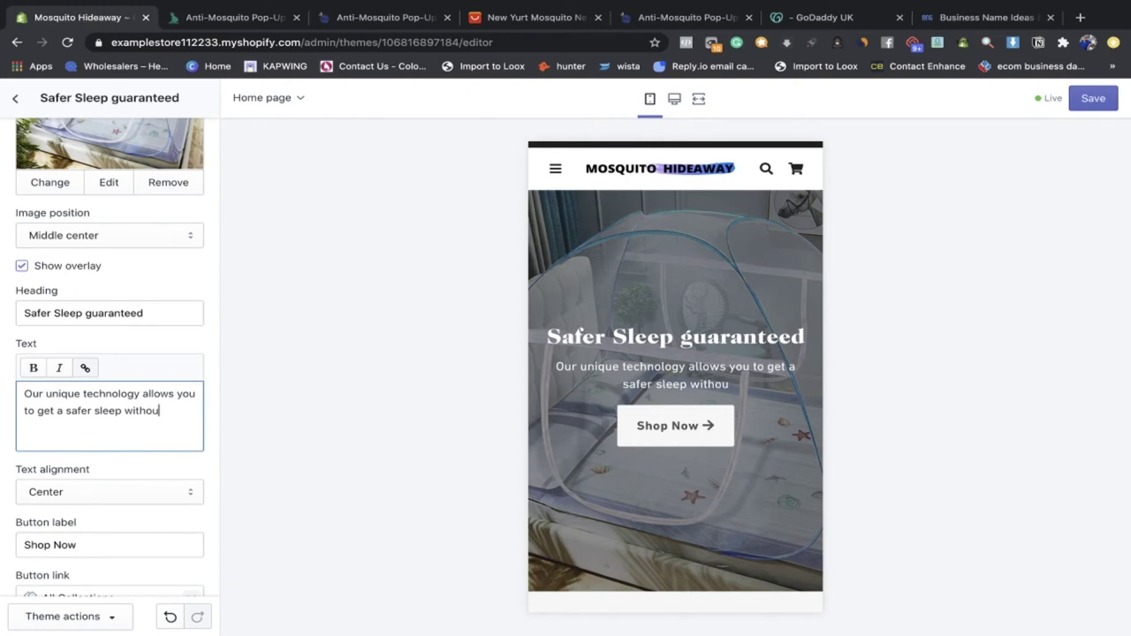
text(t having to wo)
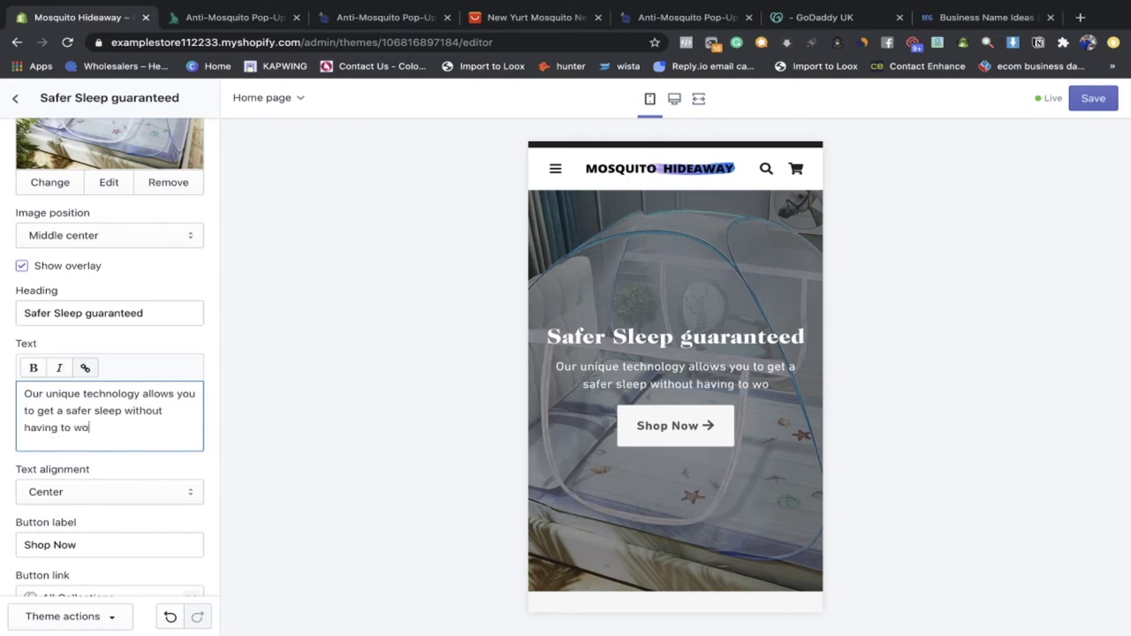
text(rry about thoes)
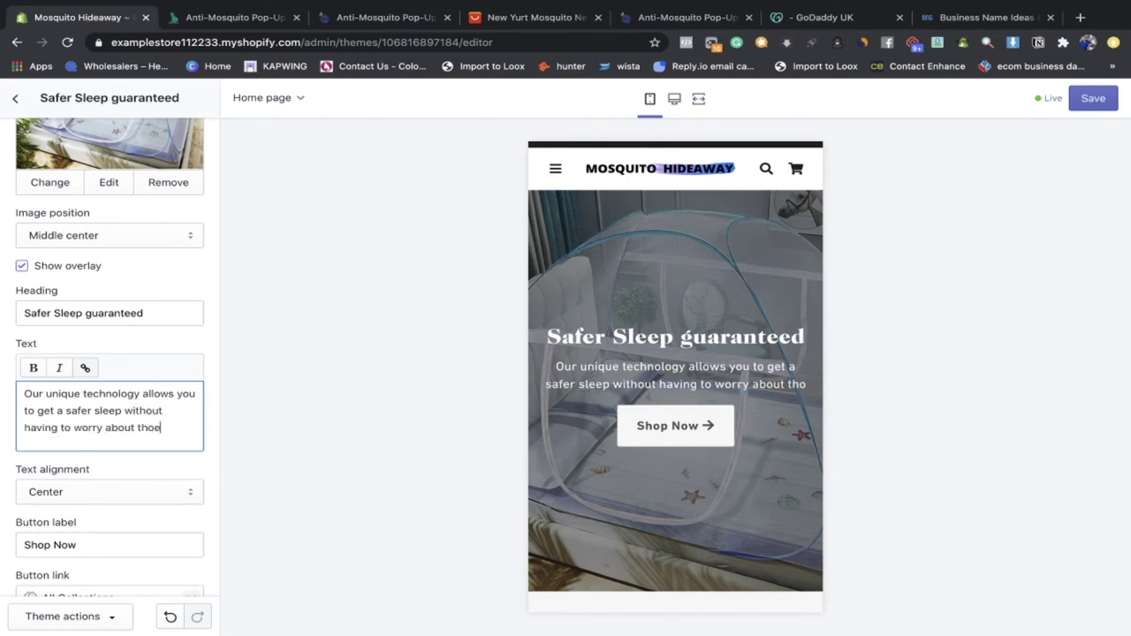
key(BackSpace)
key(BackSpace)
key(BackSpace)
key(BackSpace)
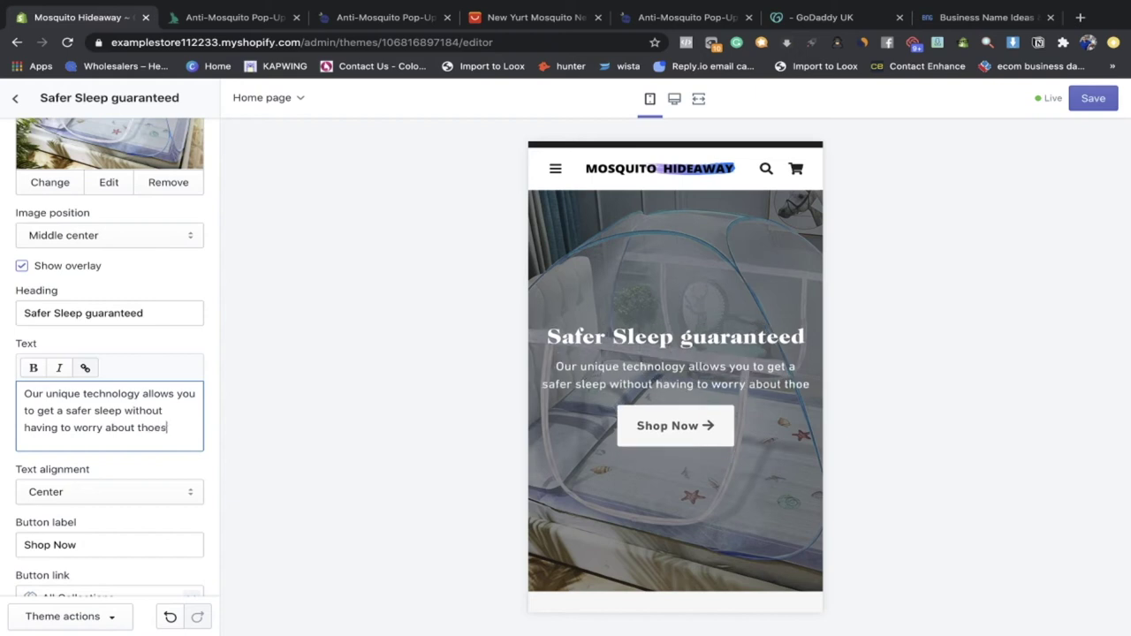
text(o)
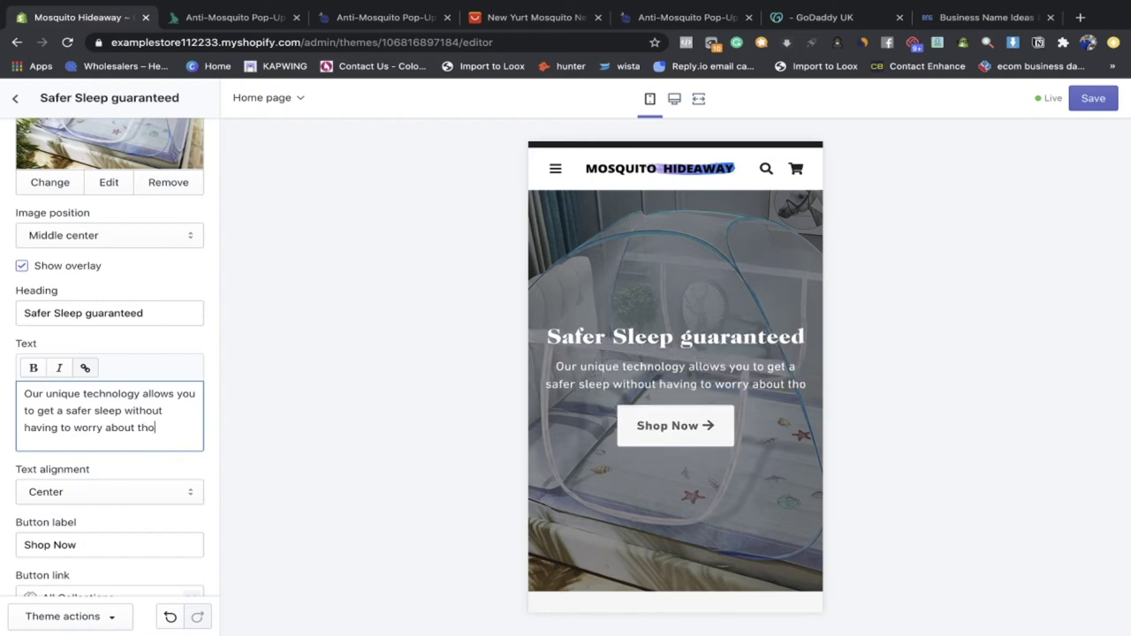
text(se pesky mos)
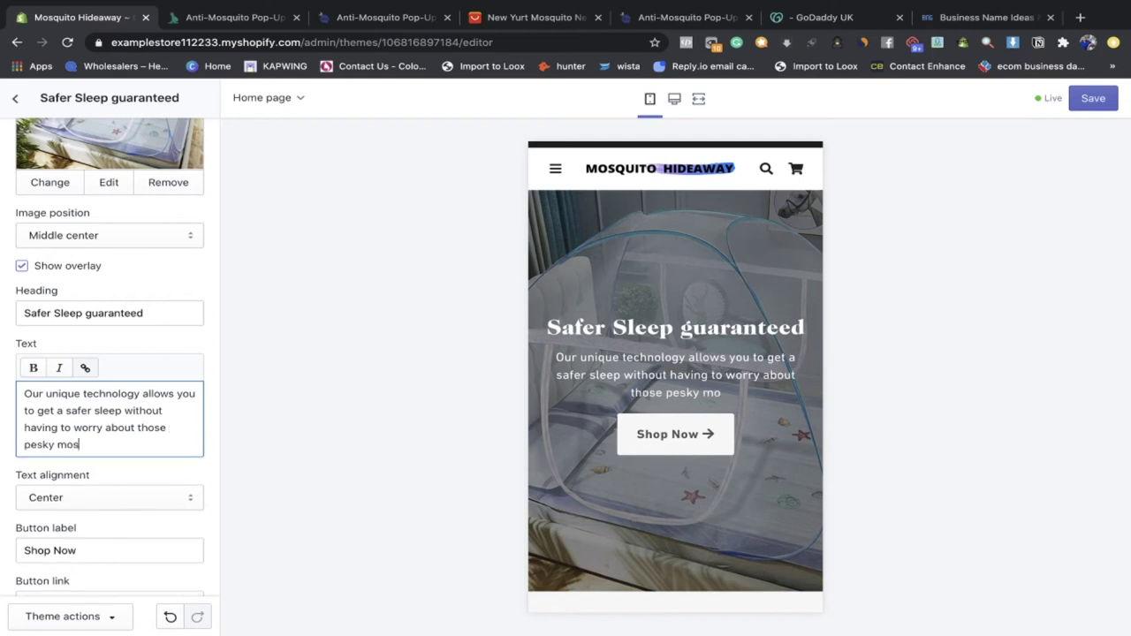
text(quitos)
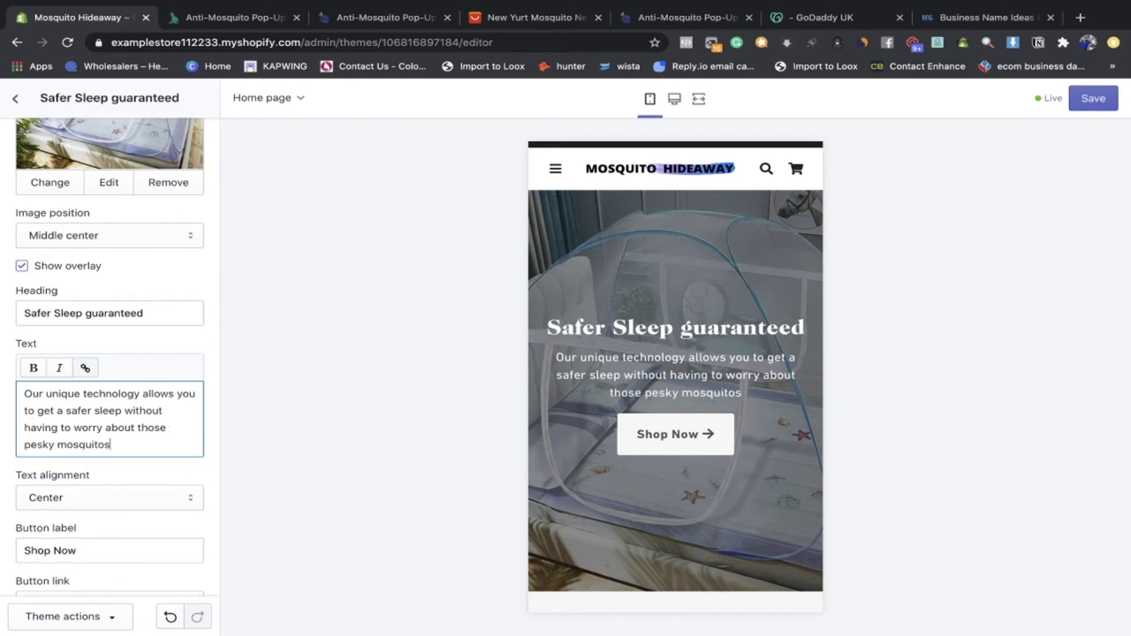
text(!)
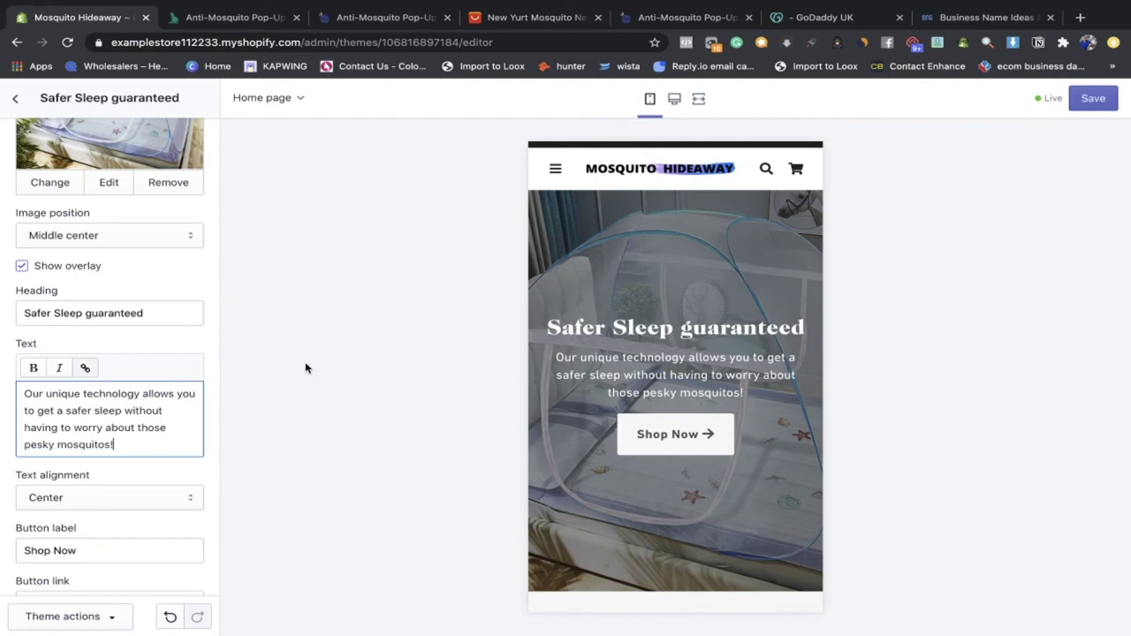
scroll(94, 422, down, 1)
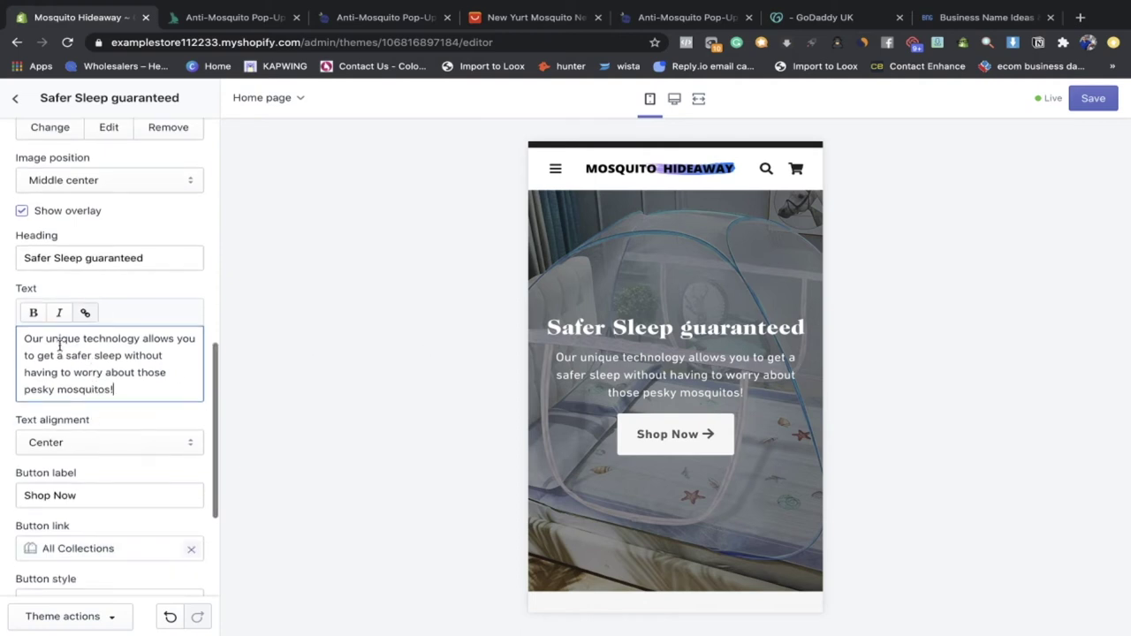
click(30, 313)
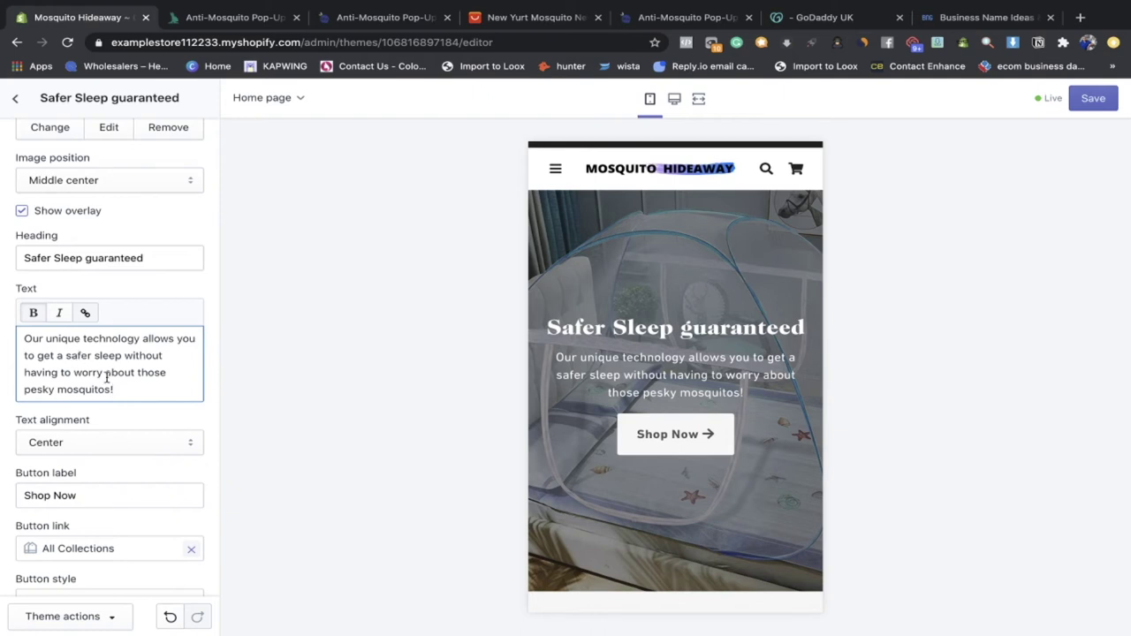
Step: Make the slide's body paragraph italic, leaving it unbolded
drag(118, 389, 25, 333)
click(33, 318)
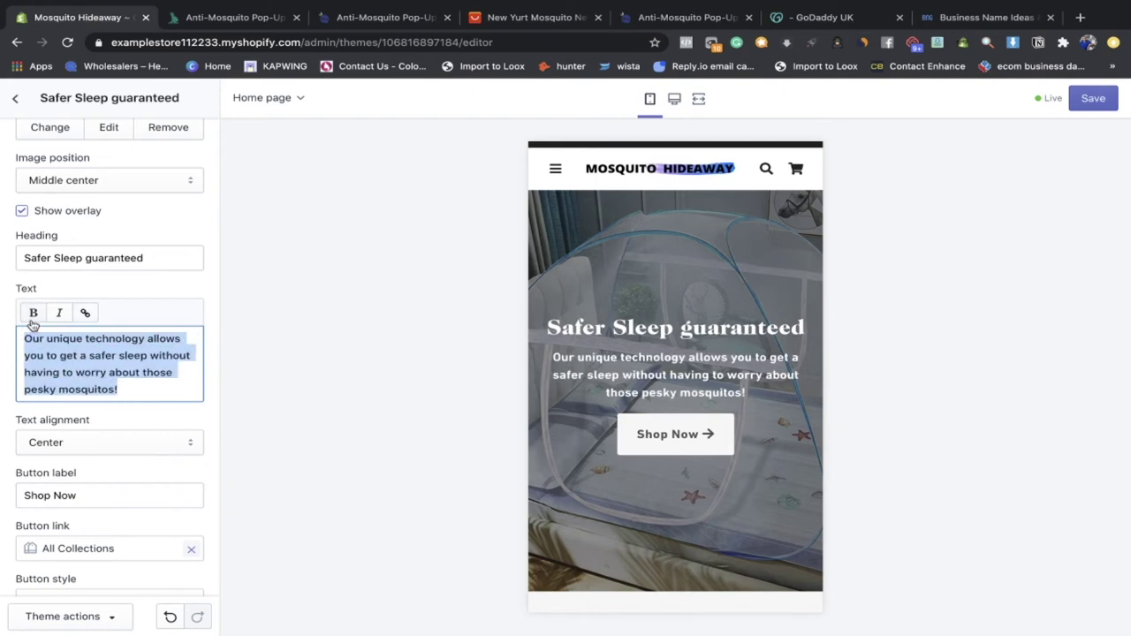
click(32, 318)
click(33, 318)
click(33, 318)
click(59, 318)
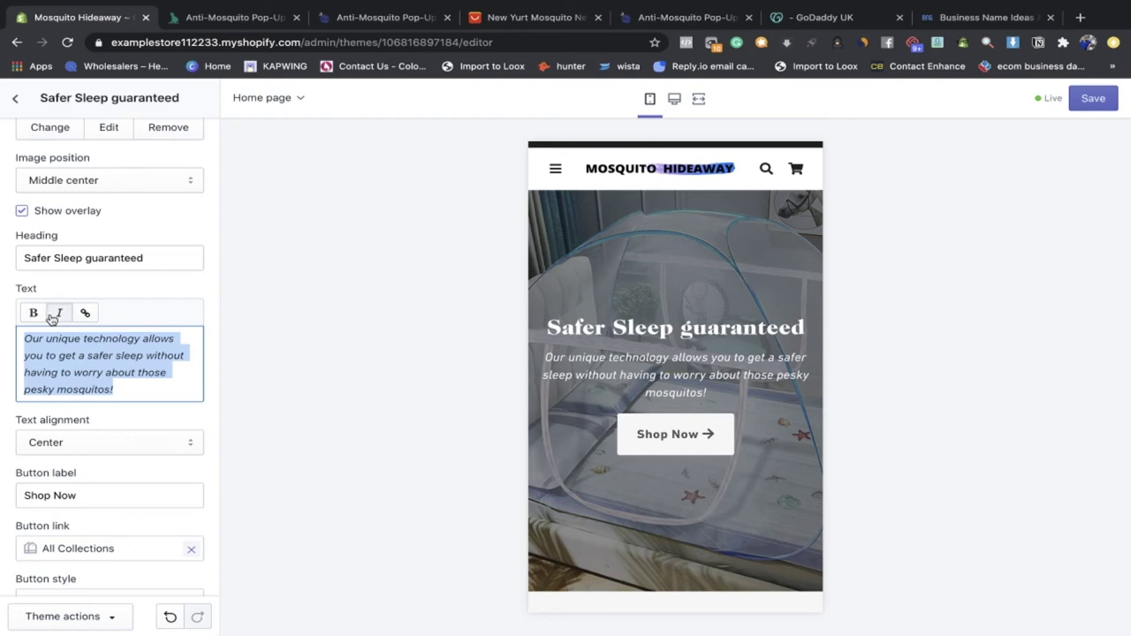
click(175, 389)
Step: Set the slide's text alignment to Left
scroll(118, 429, down, 2)
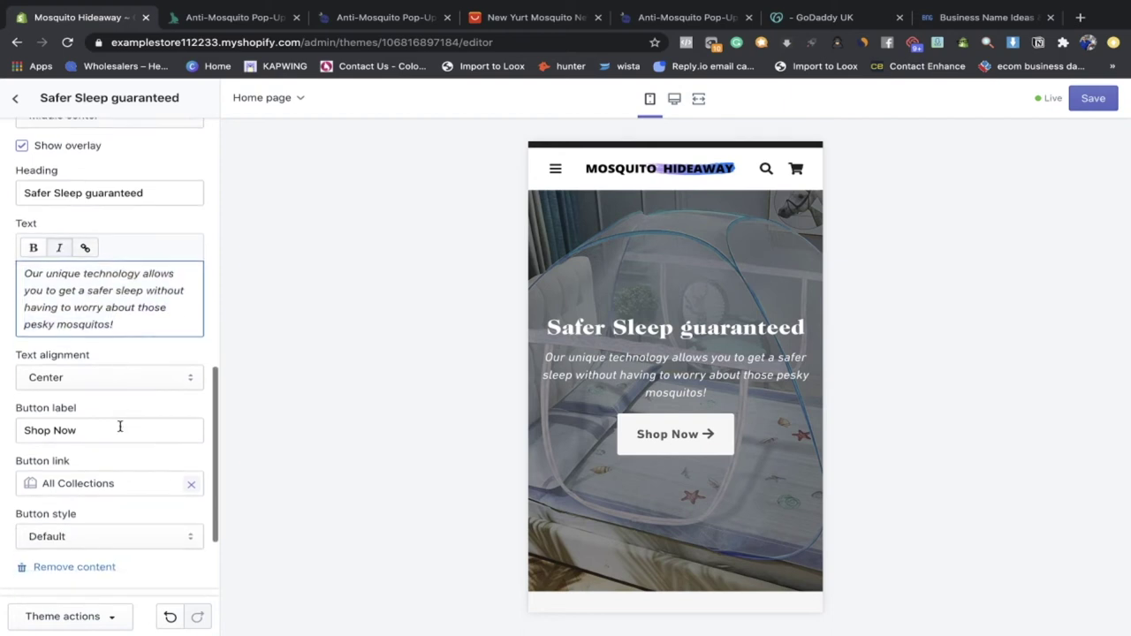
click(109, 377)
click(103, 363)
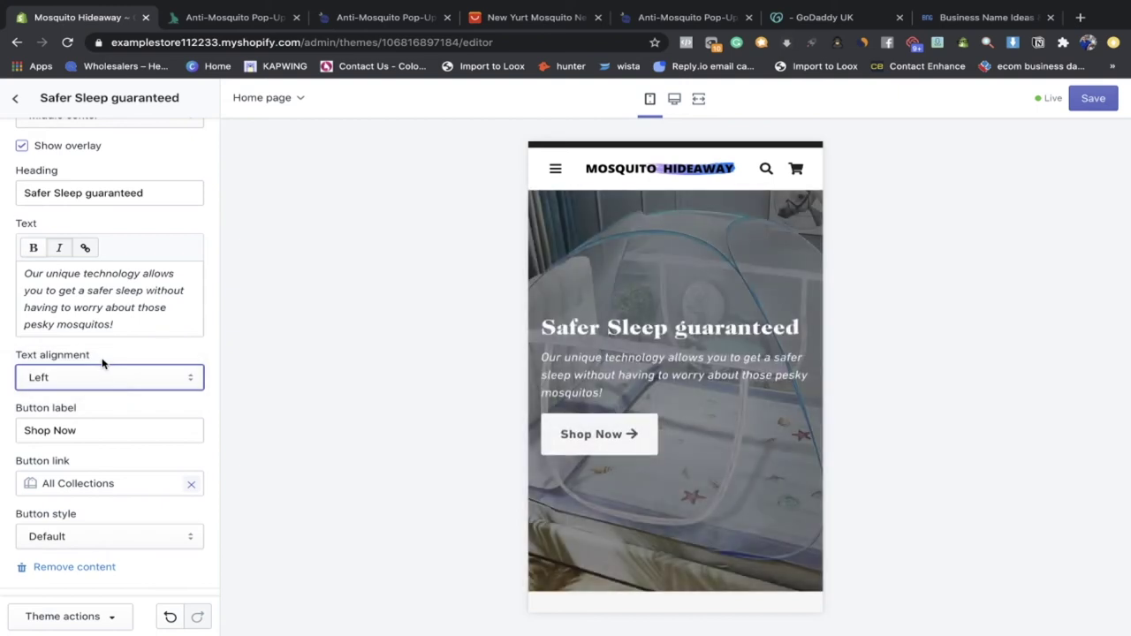
Step: Relabel the slide button from 'Shop Now' to 'Get Yours'
scroll(107, 392, down, 2)
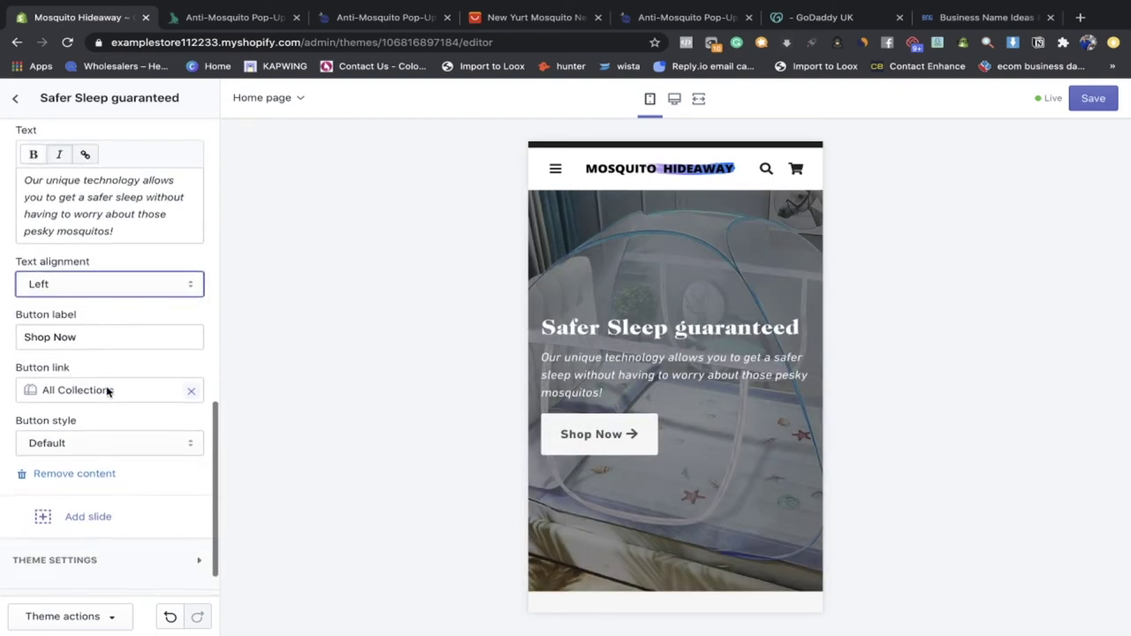
drag(85, 339, 20, 339)
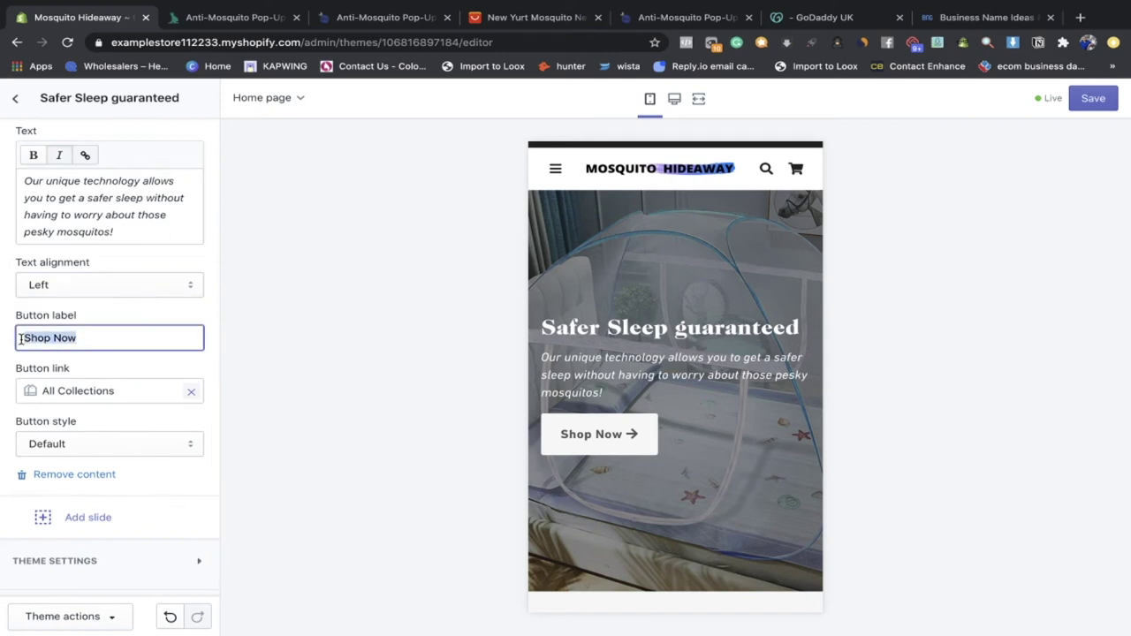
text(Get Yours)
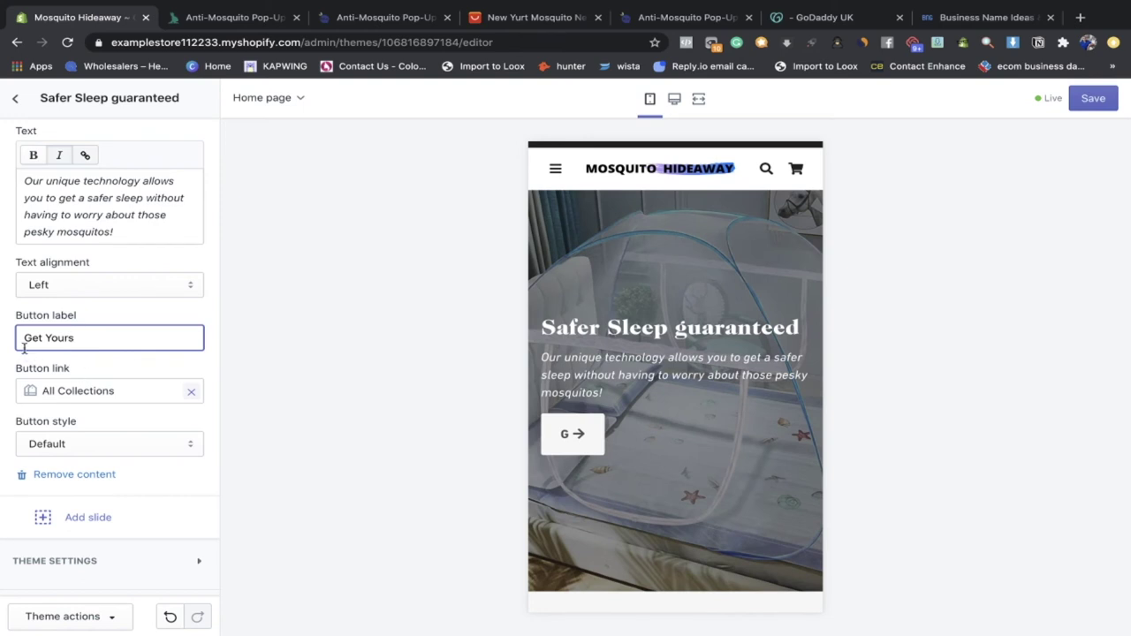
scroll(46, 344, down, 1)
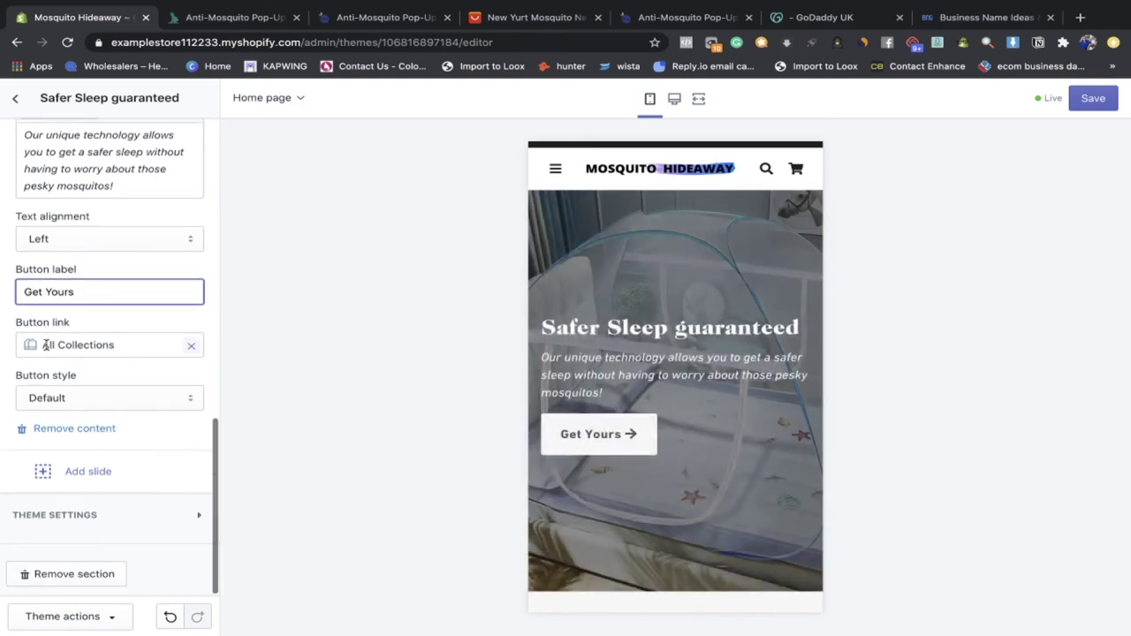
click(184, 352)
Step: Link the button to the New Yurt Mosquito Net product instead of All Collections
click(187, 348)
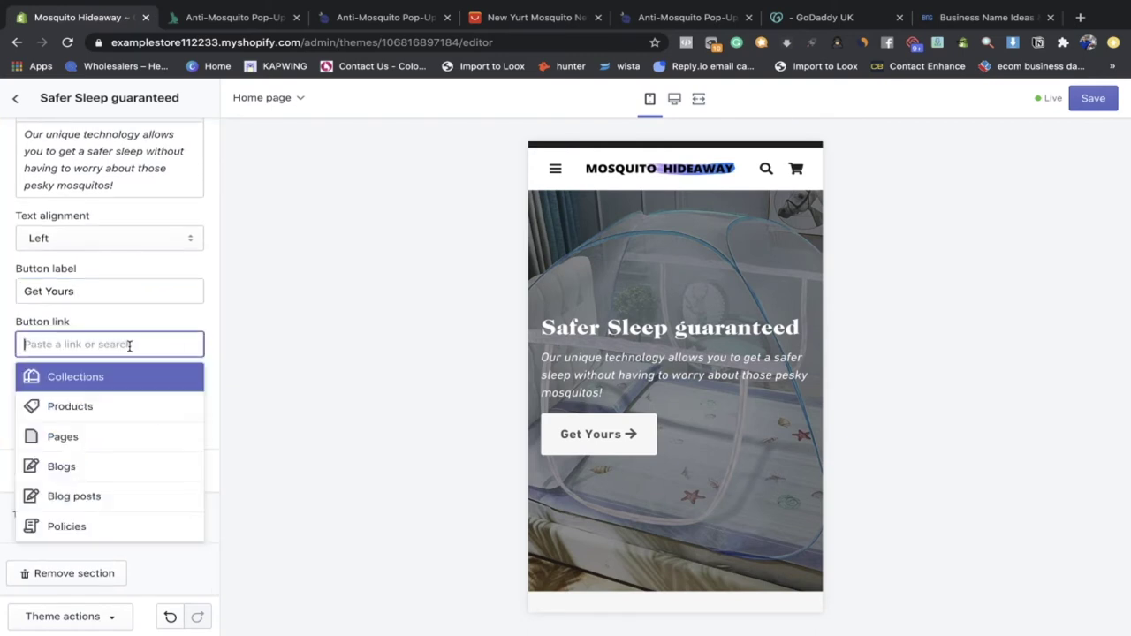
click(119, 406)
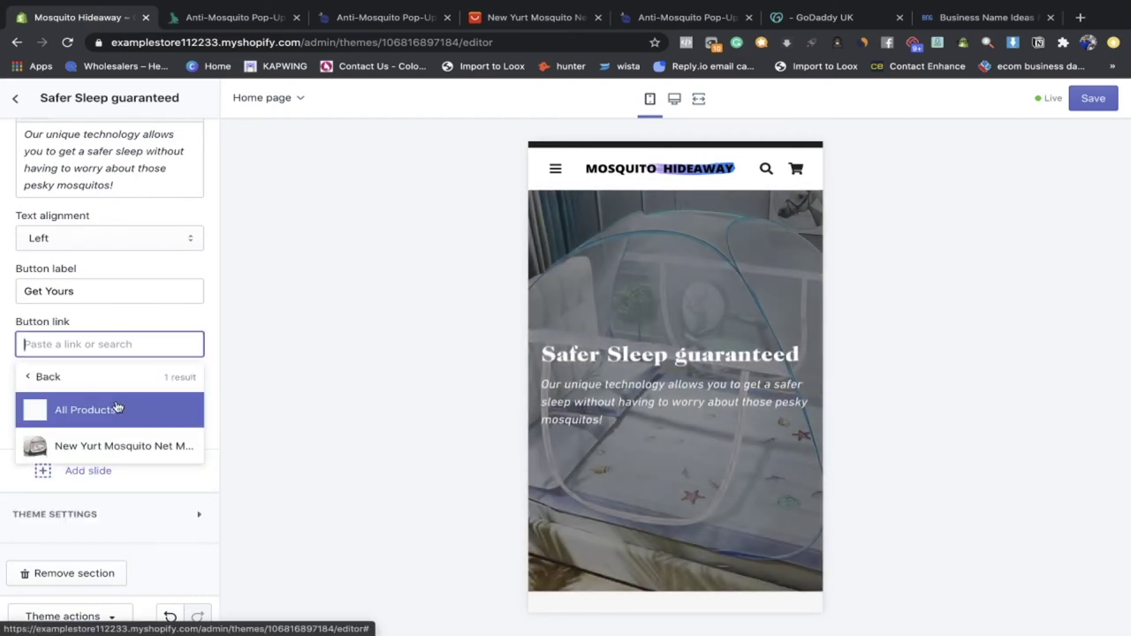
click(118, 446)
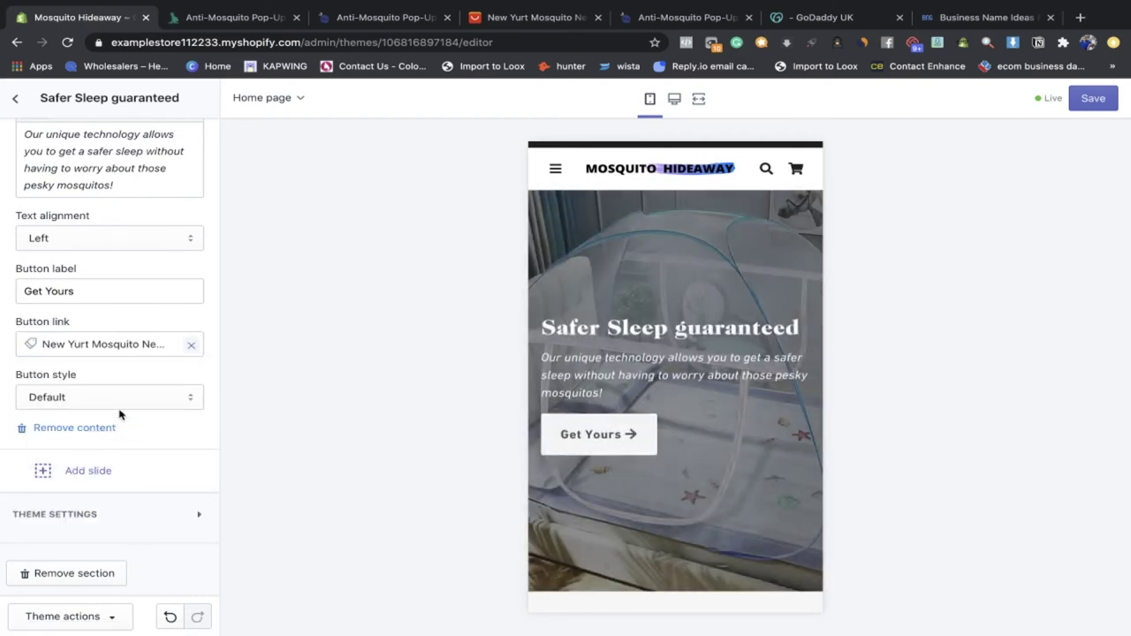
Step: Try the Full and Outline button styles, then settle on Default
click(99, 393)
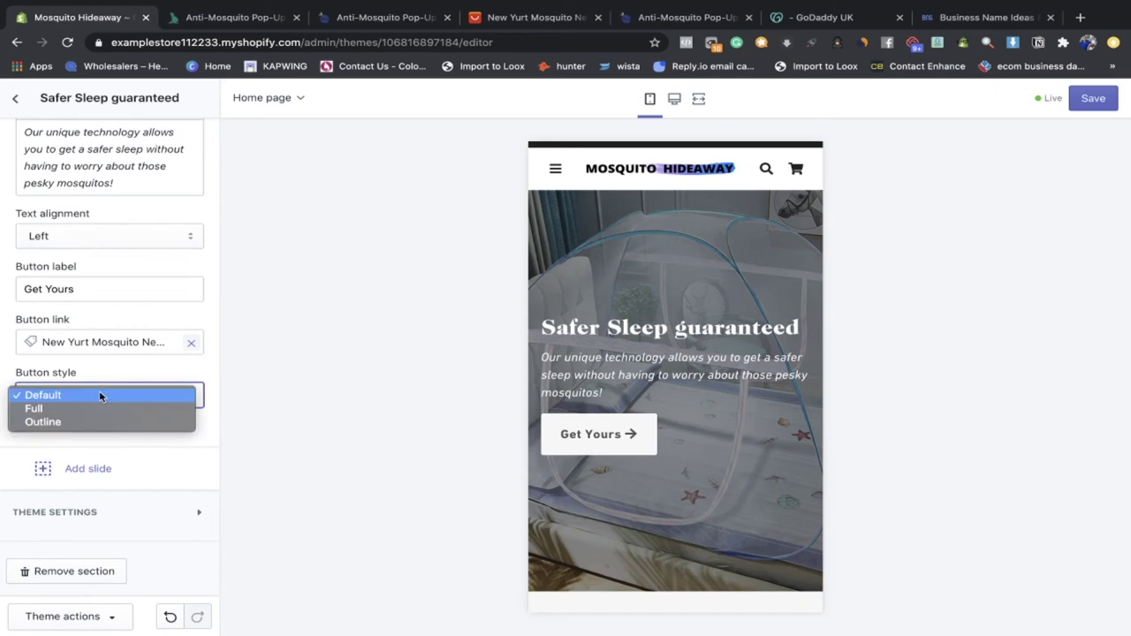
click(99, 411)
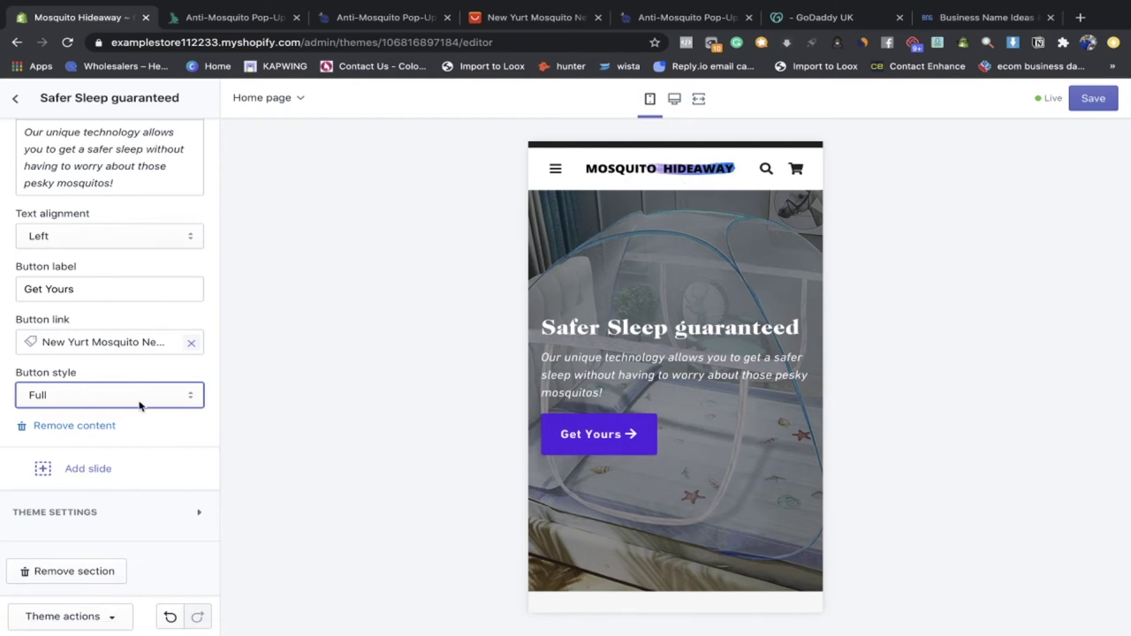
click(136, 393)
click(138, 407)
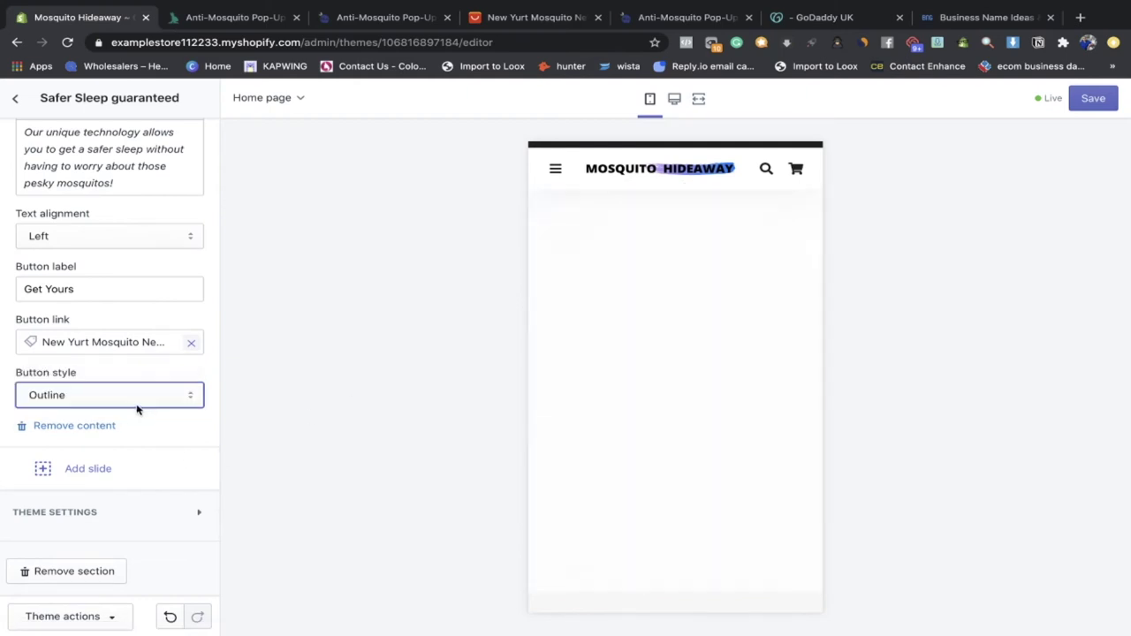
click(138, 399)
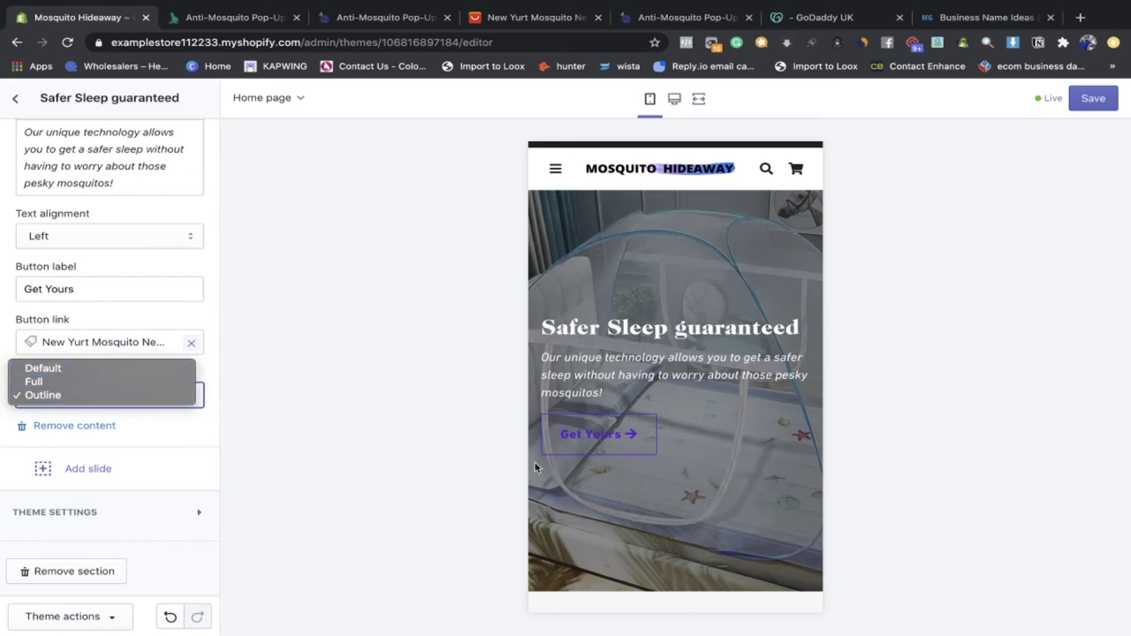
click(165, 370)
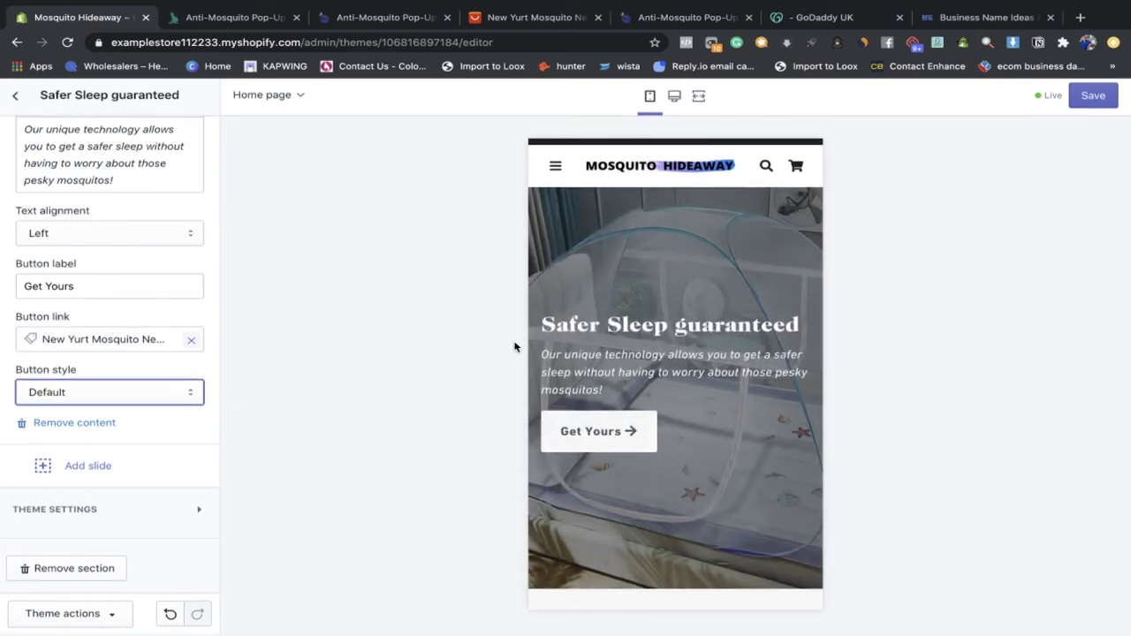
click(17, 98)
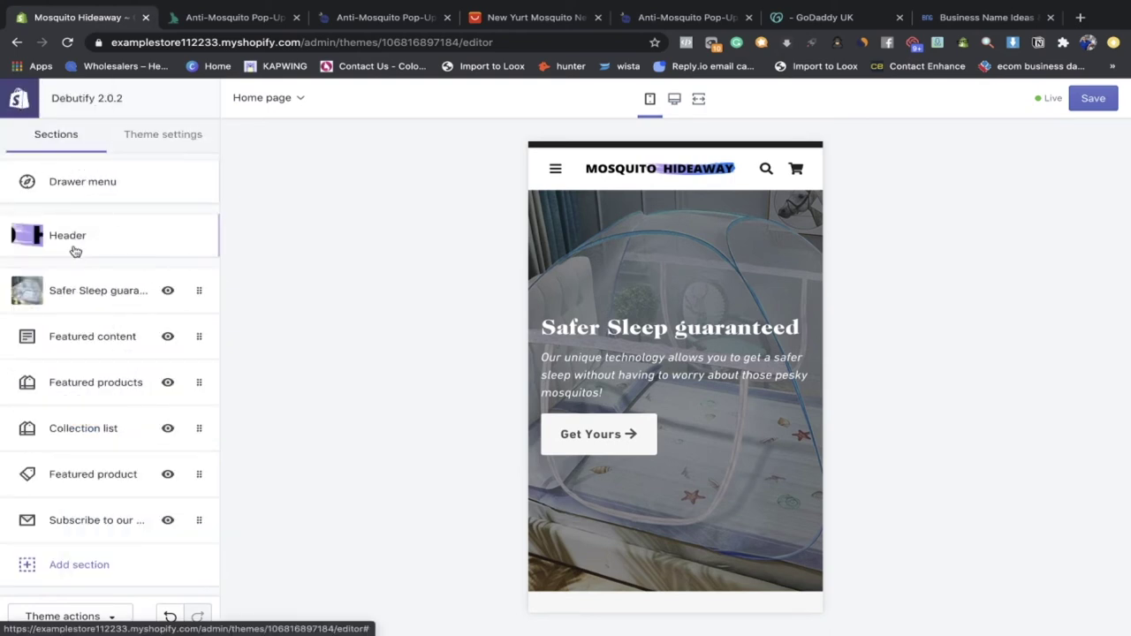
Step: Open the Featured content section and change its heading to 'Our Story'
scroll(693, 418, down, 5)
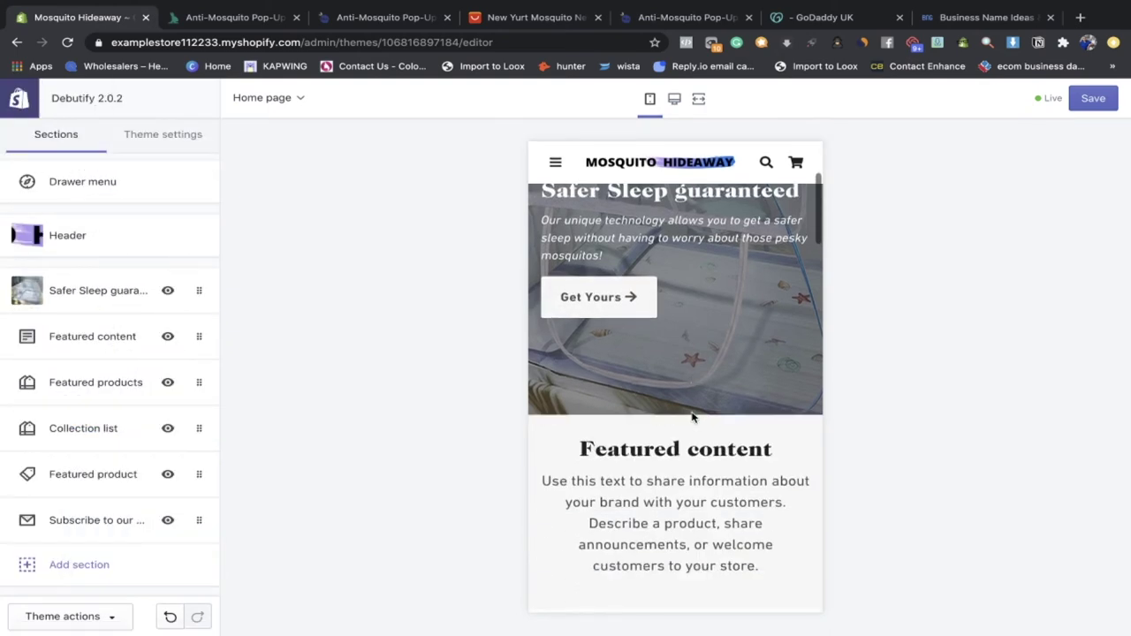
click(113, 341)
drag(123, 197, 8, 202)
click(7, 203)
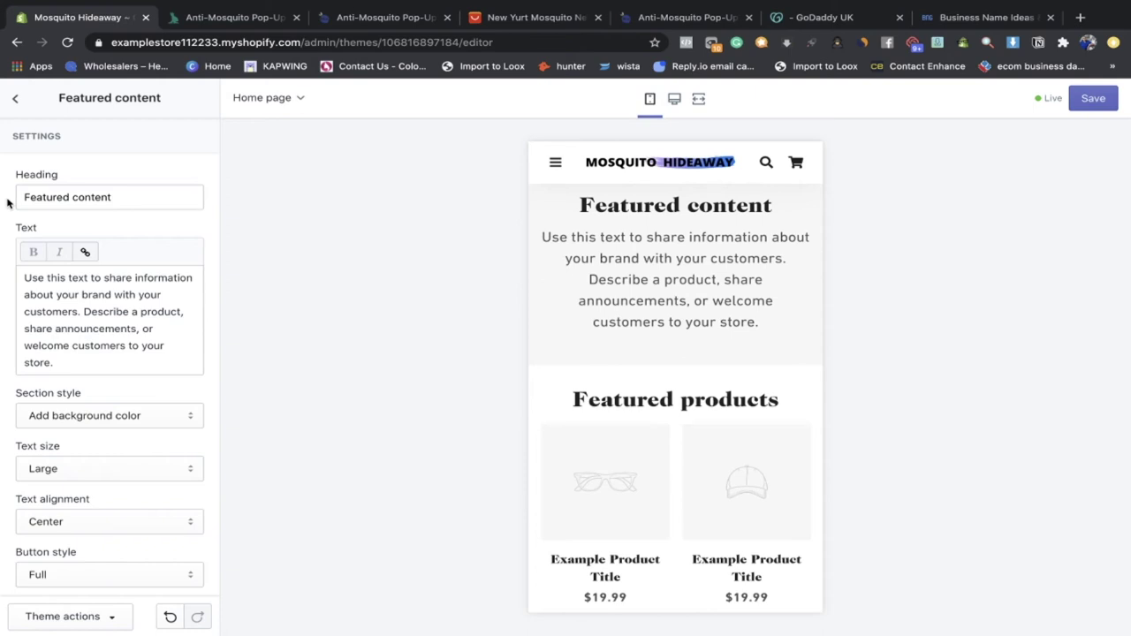
triple_click(118, 193)
text(O)
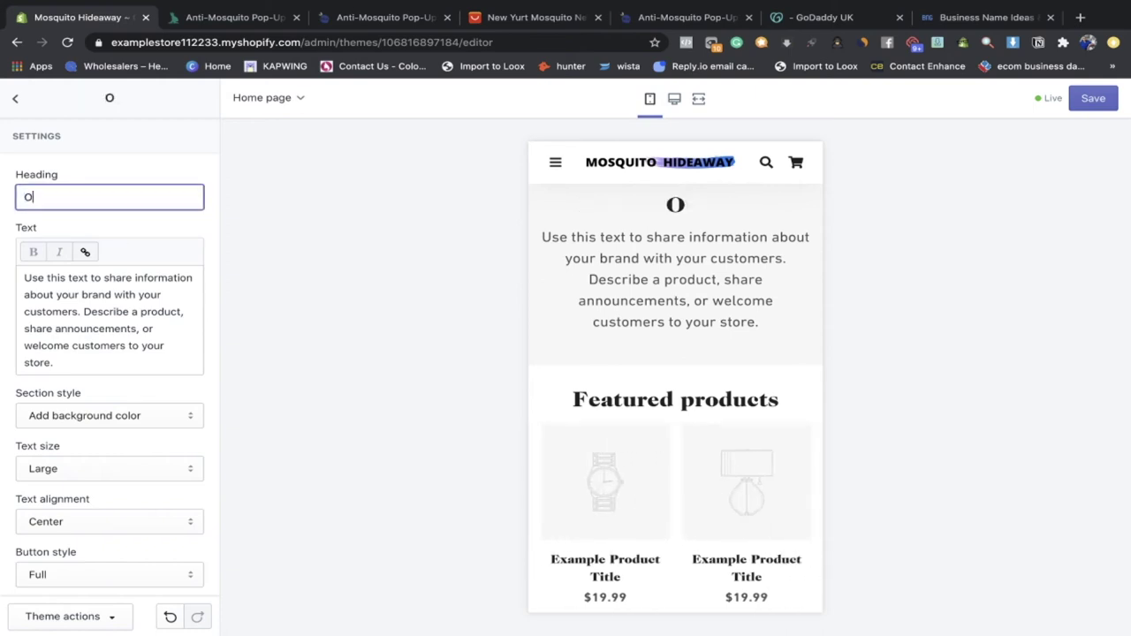
text(ur Story)
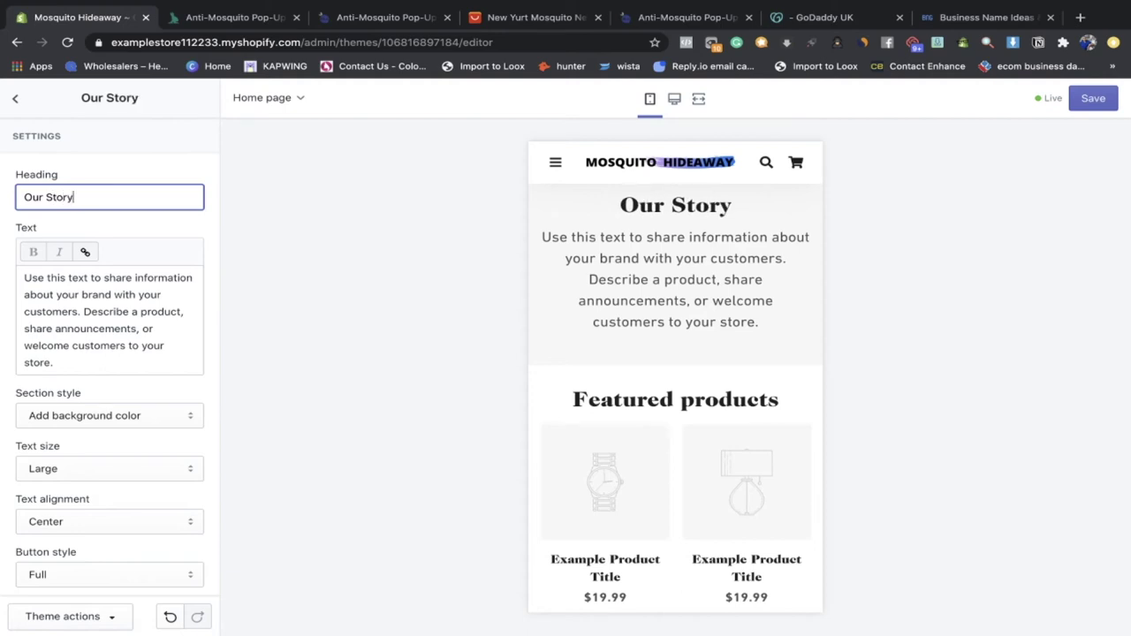
drag(113, 361, 25, 281)
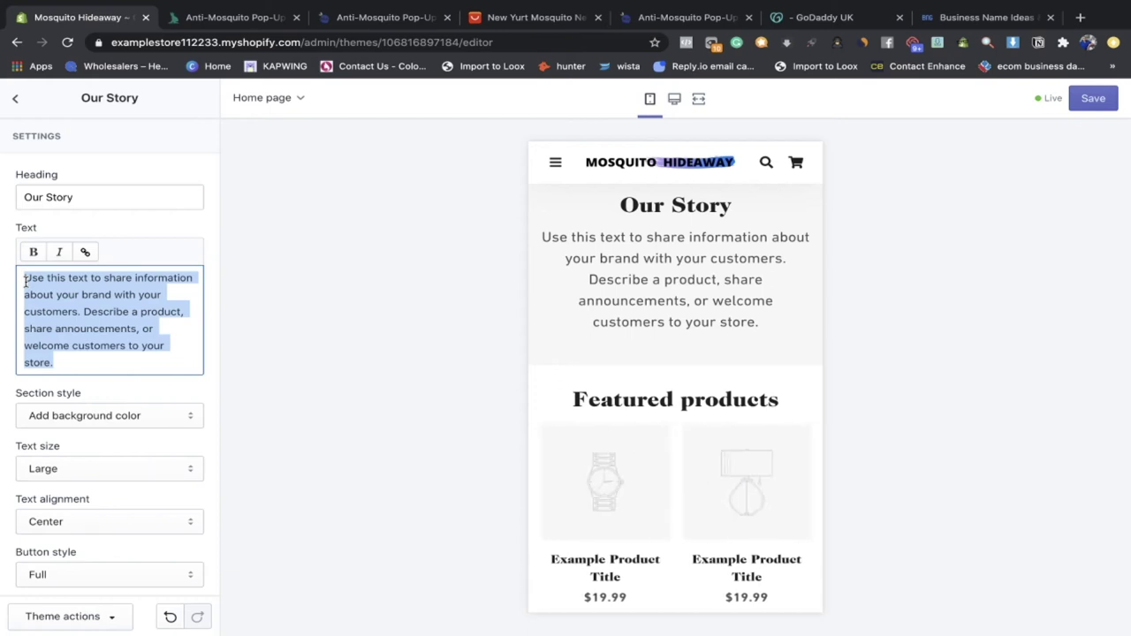
Step: Type the quoted Mosquito Hideaway customer-care statement, with the CEO's name and title on a new line
text(m)
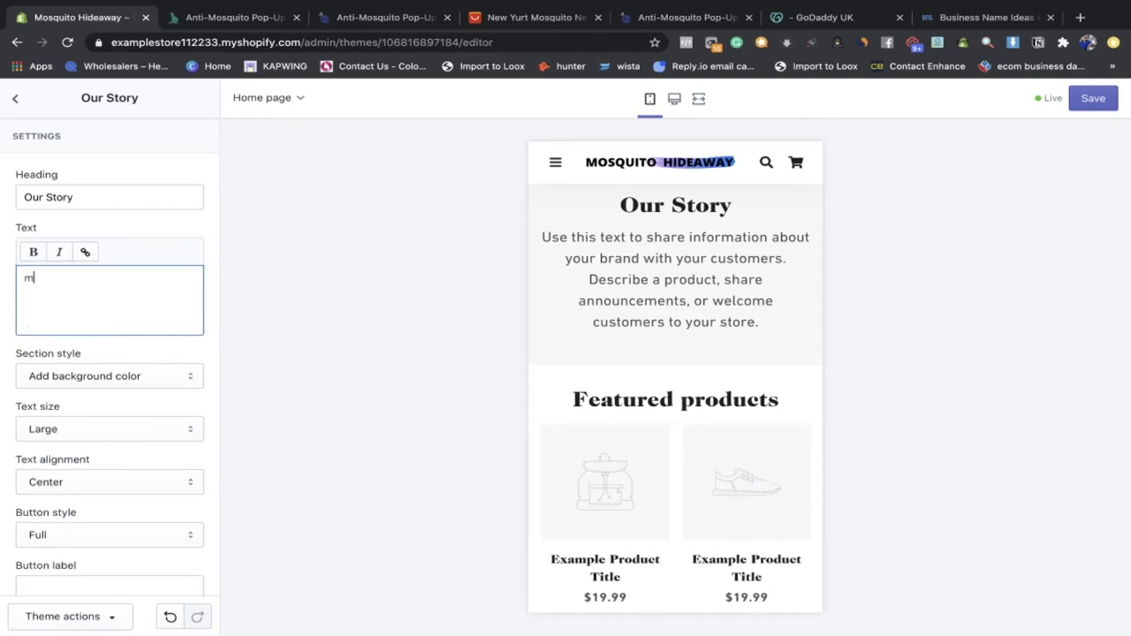
text(OM)
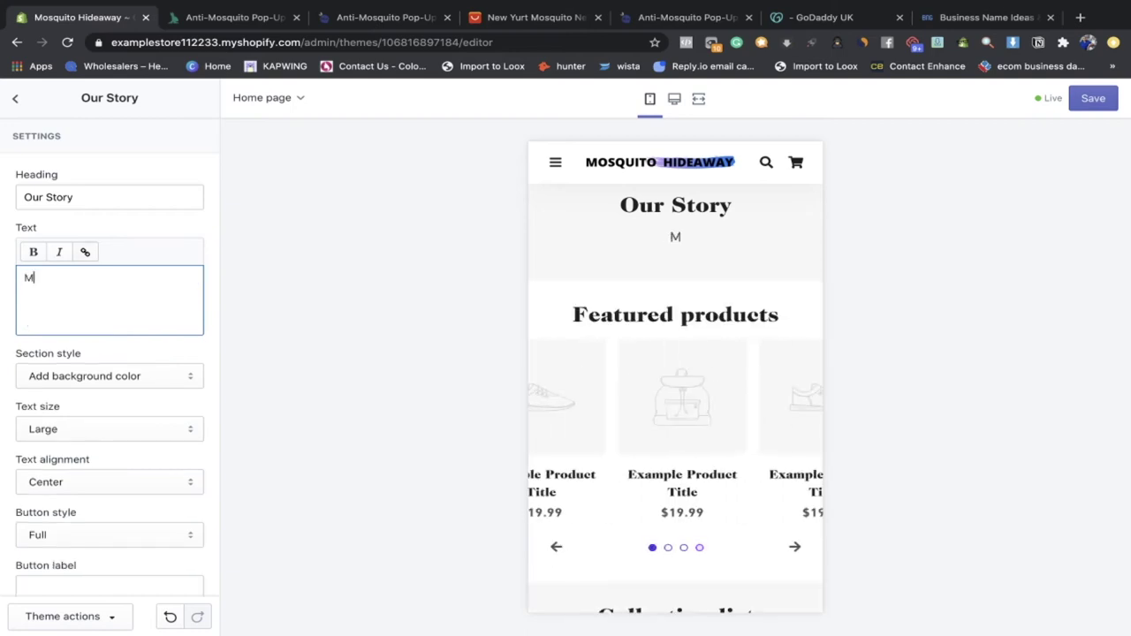
text(osquito Hideaway is )
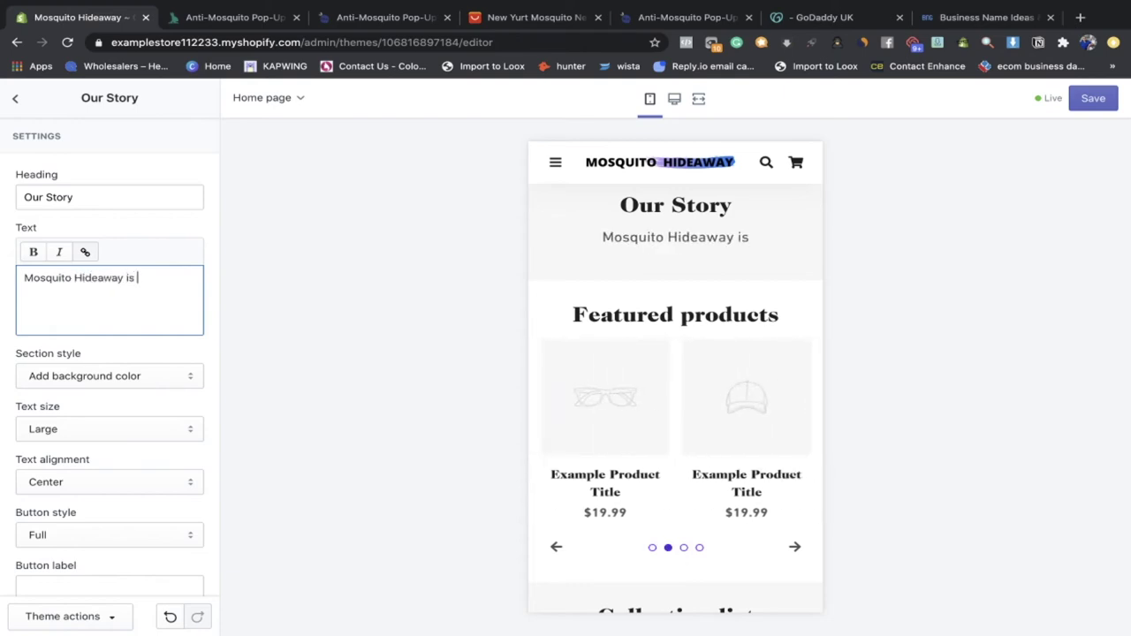
text(a brand that )
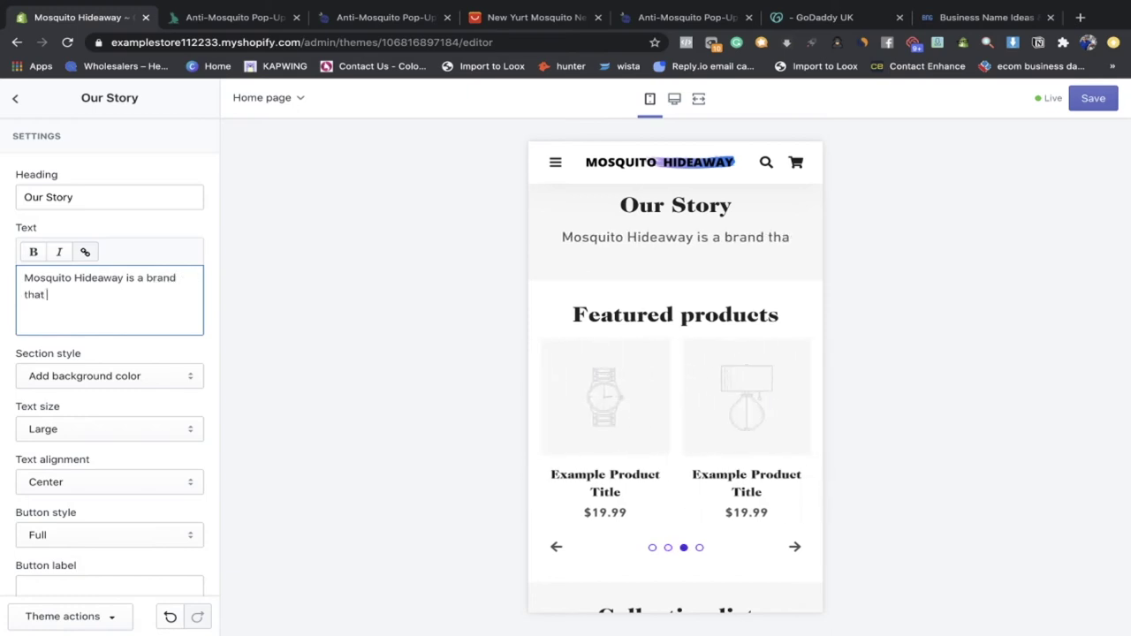
text(cares abou)
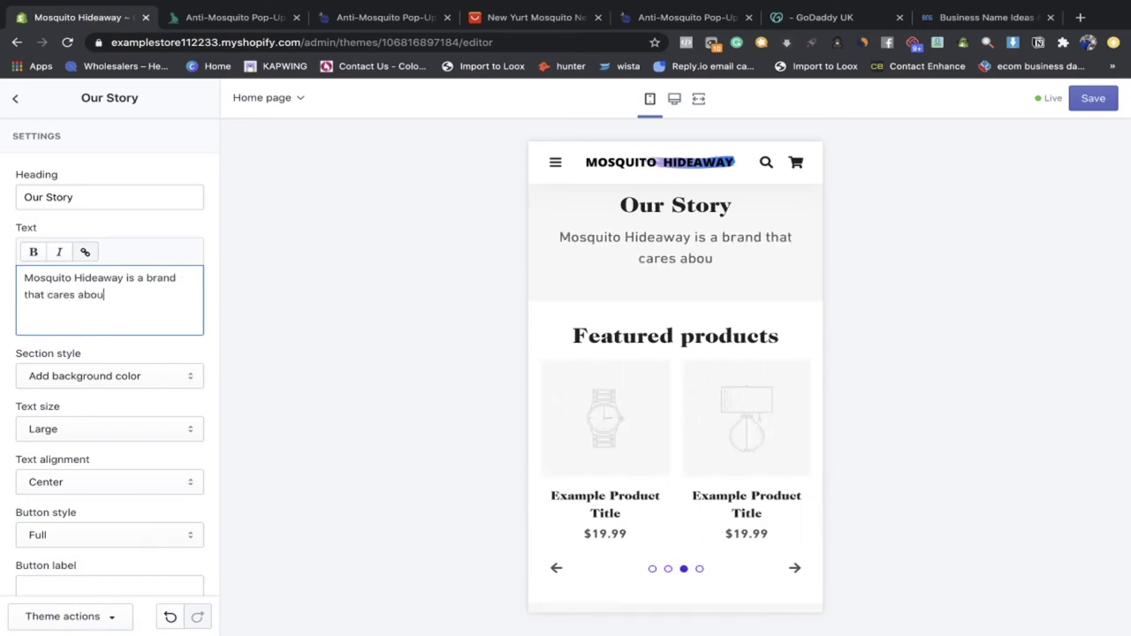
text(t its custom)
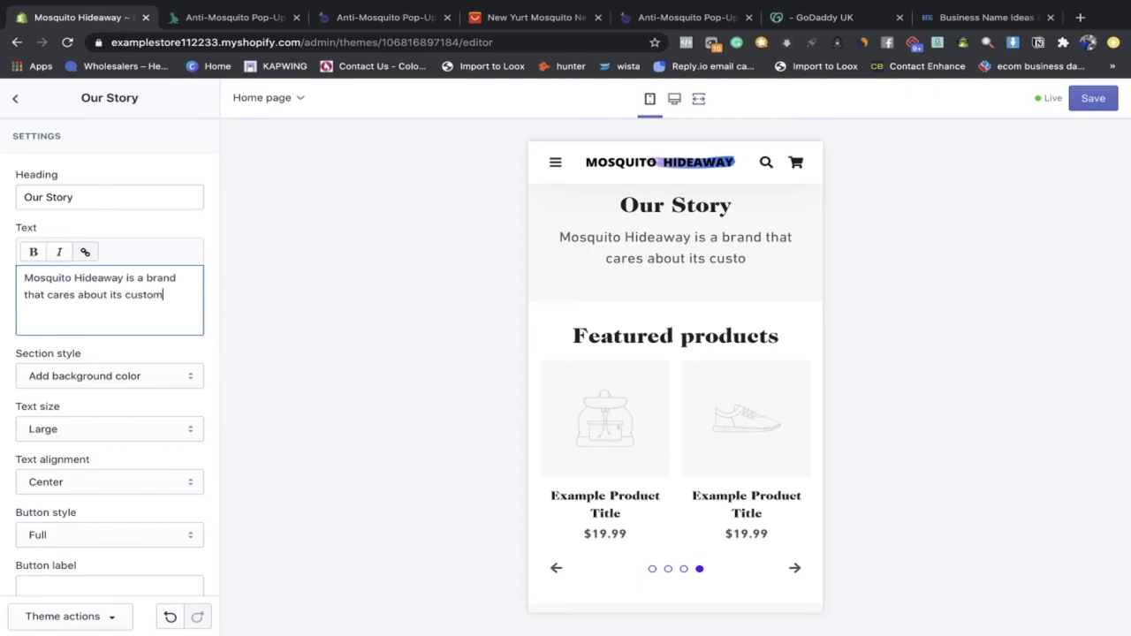
text(ers and w)
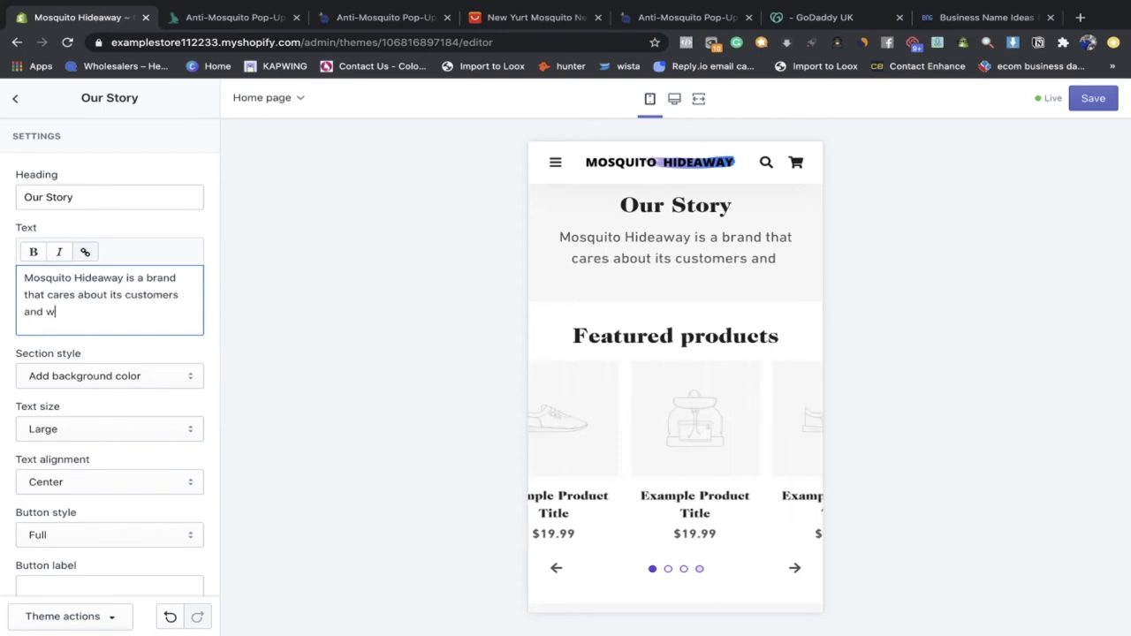
text(e aim to deliver everyone a great nights sleep)
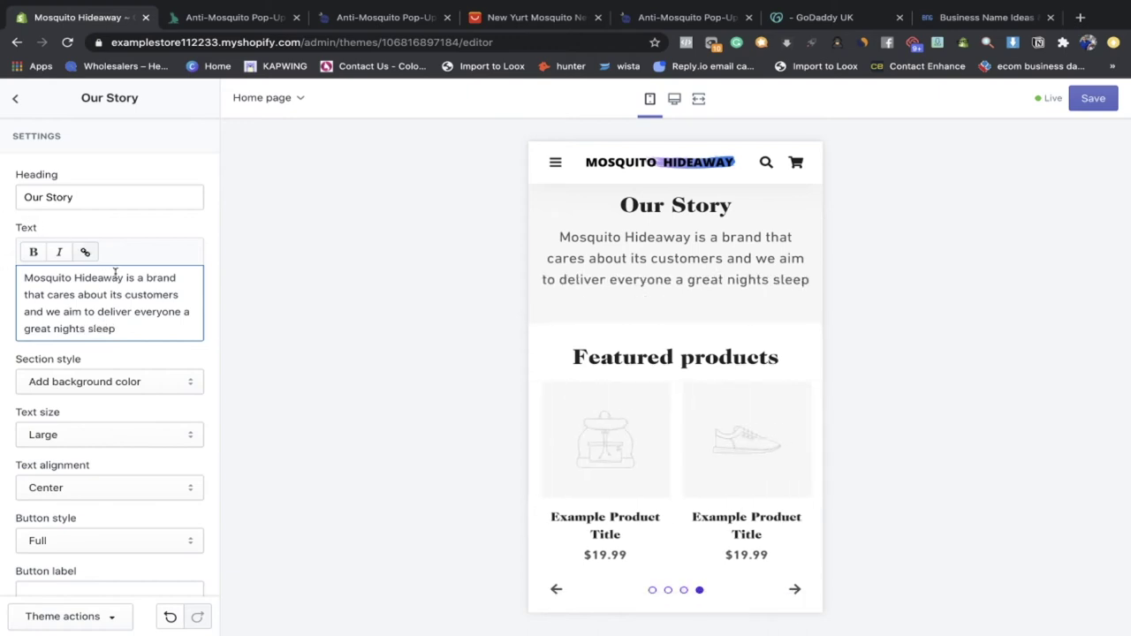
text(")
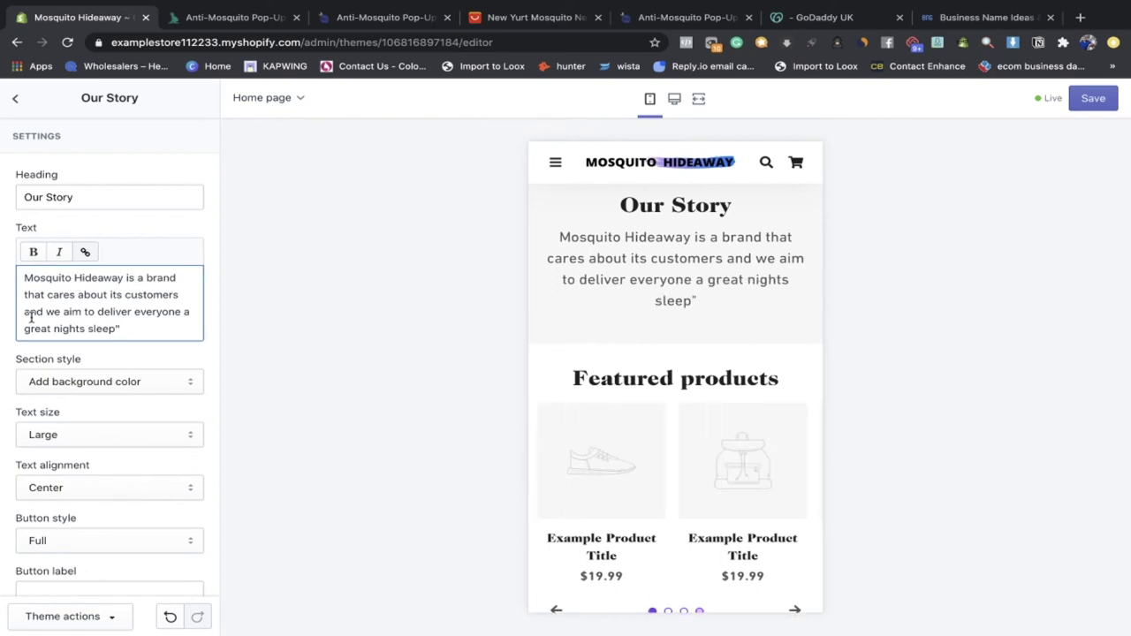
text(")
click(144, 328)
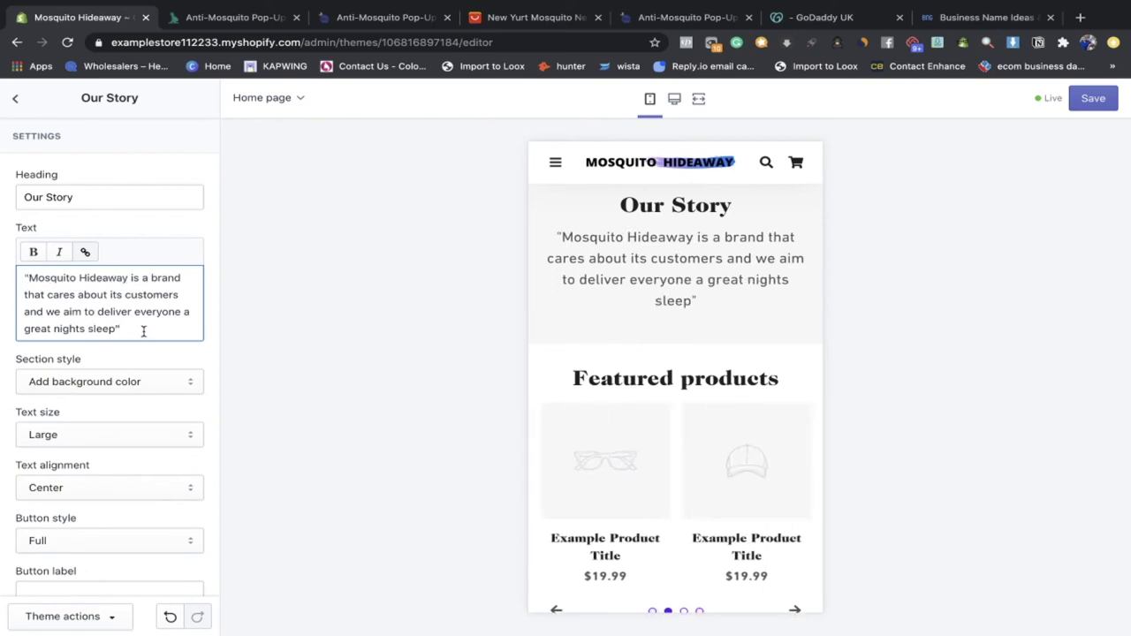
key(Return)
text(Tyrelle CEO Mosquito Hideaway)
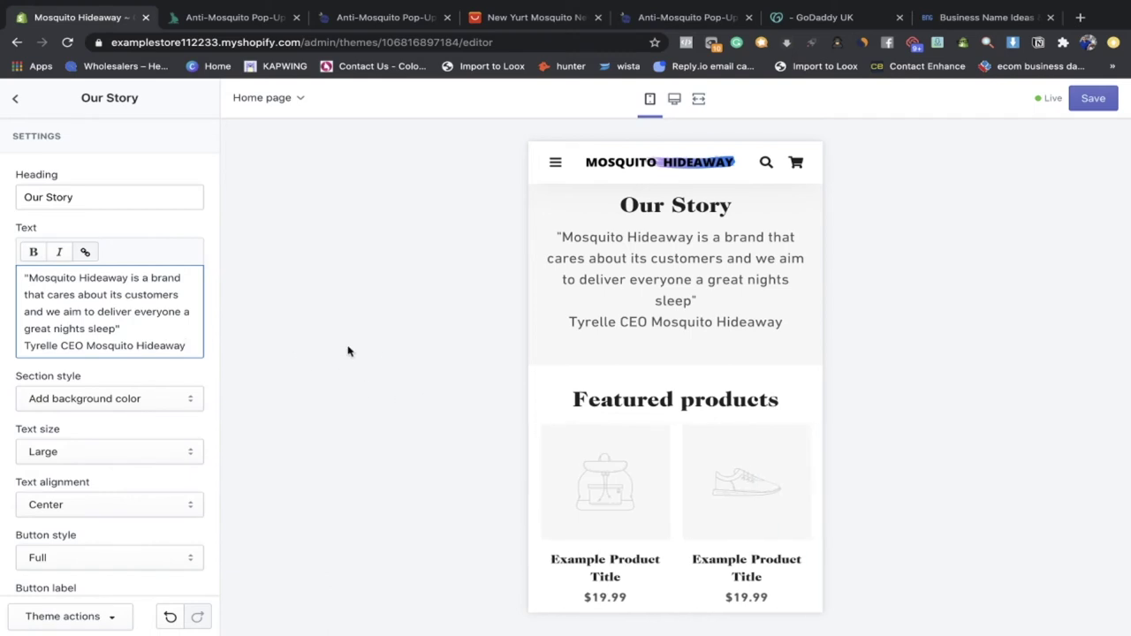
click(136, 327)
key(Return)
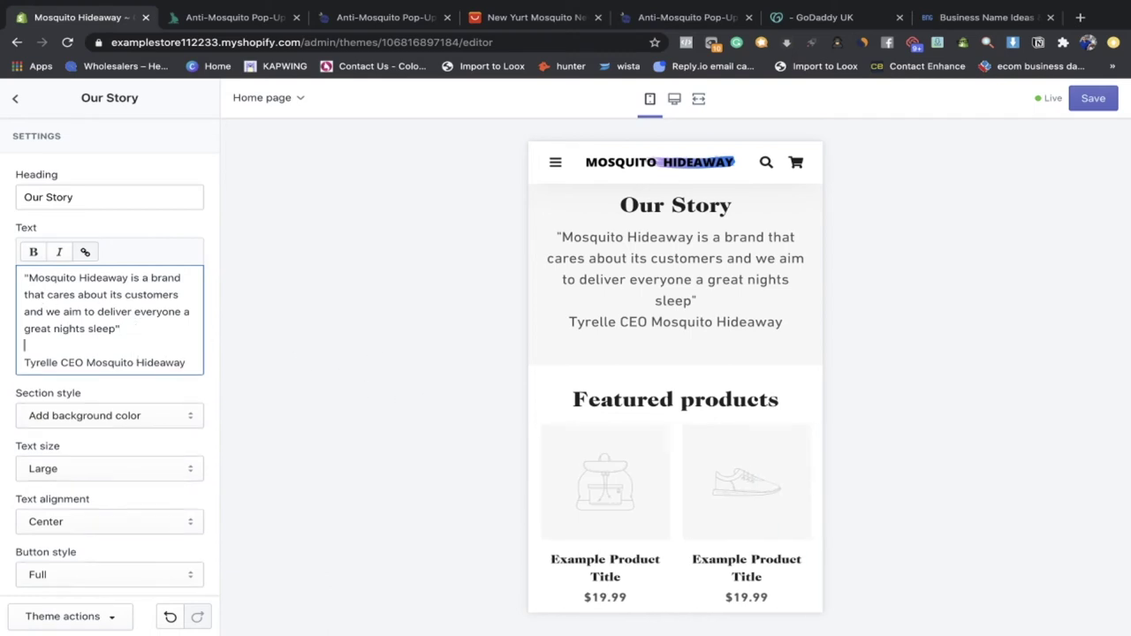
key(BackSpace)
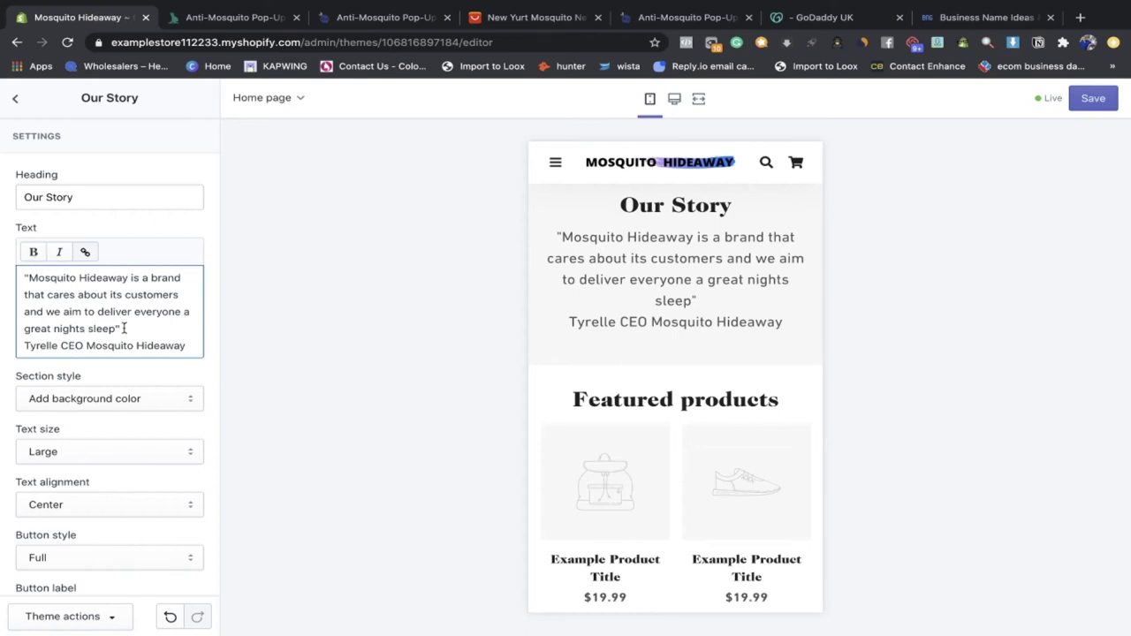
Step: Italicise the Our Story quote and add a blank line before the CEO credit
drag(122, 327, 23, 276)
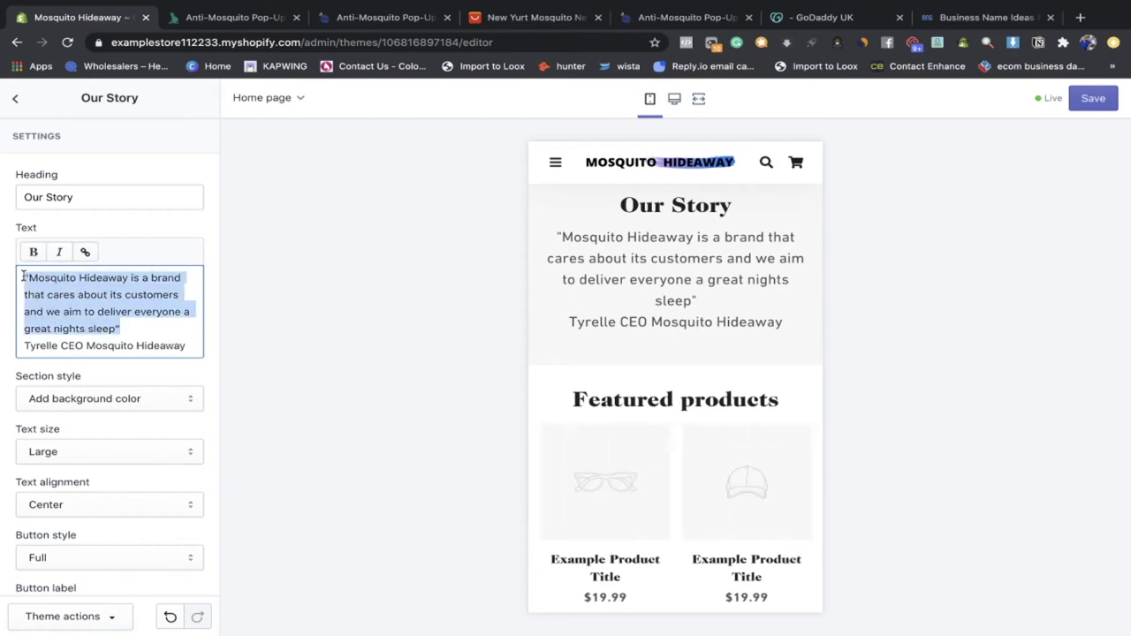
click(56, 254)
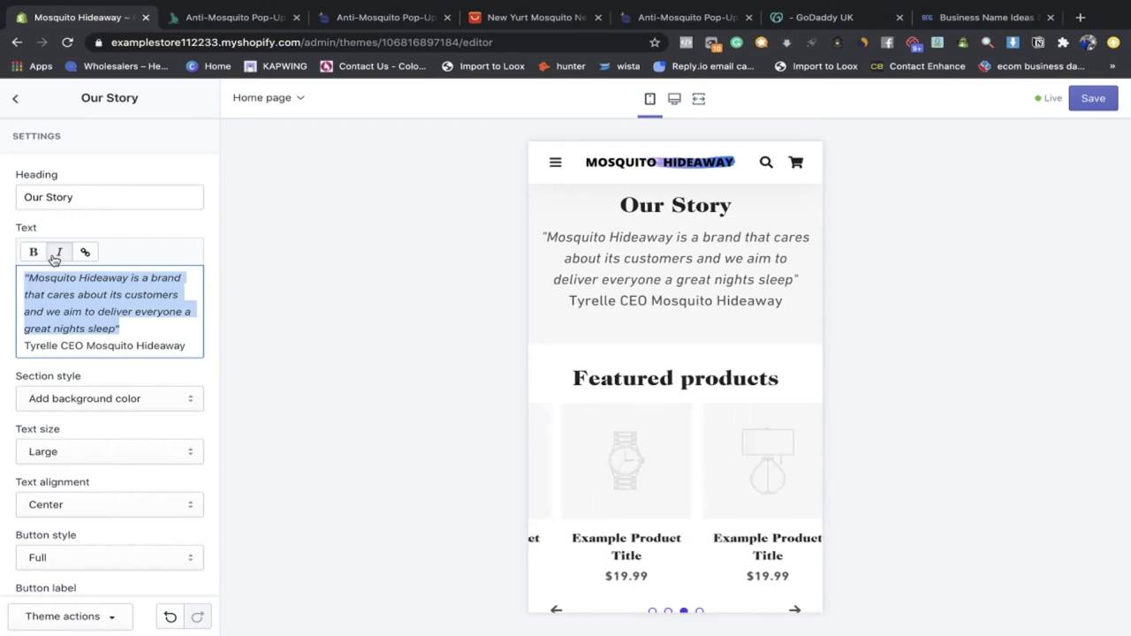
drag(185, 349, 14, 349)
click(34, 256)
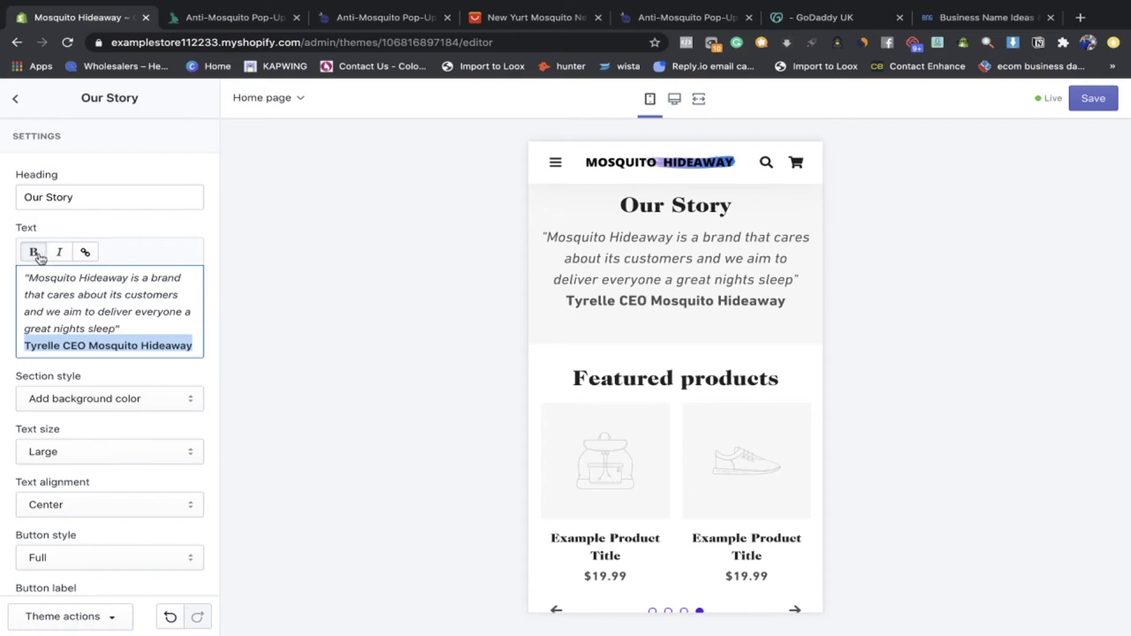
click(34, 255)
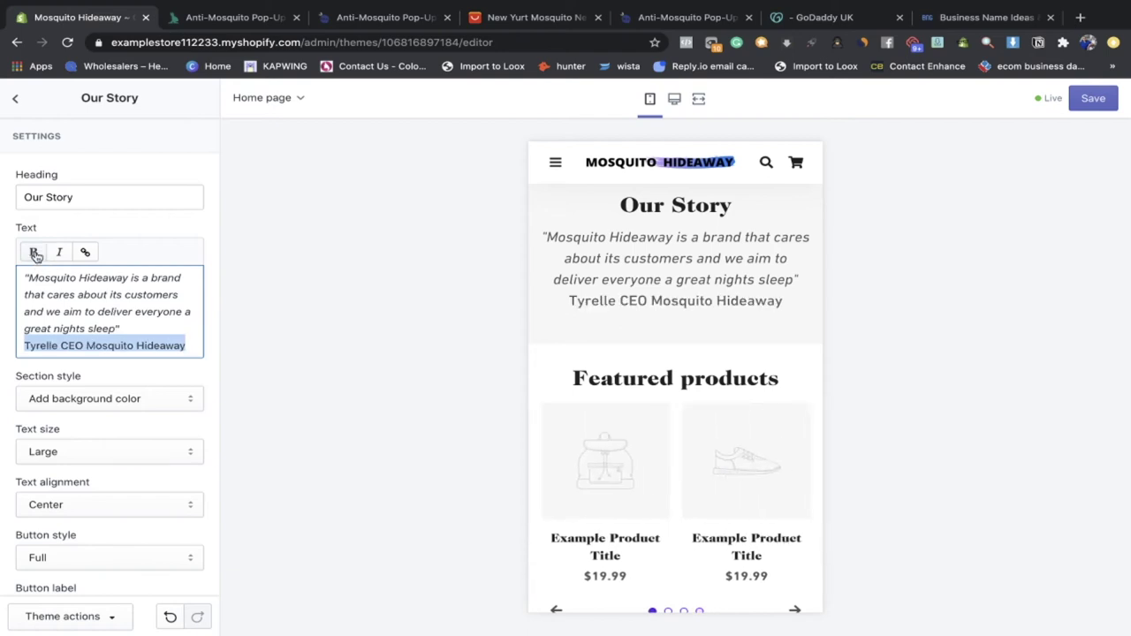
click(129, 328)
key(Return)
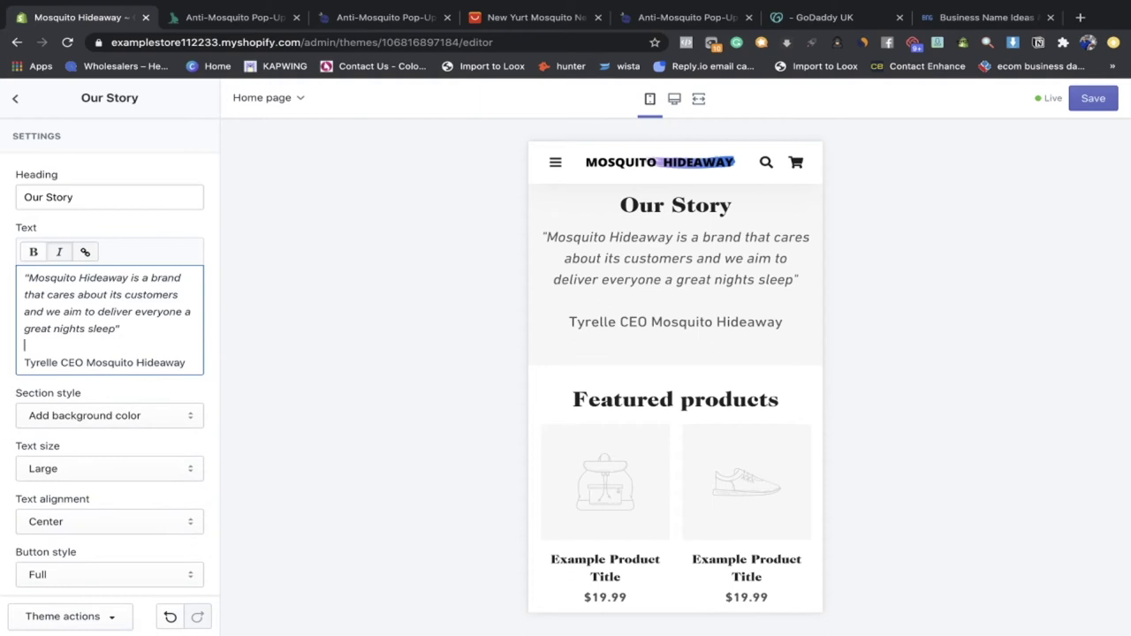
Step: Keep the Our Story text centred and set its text size to Medium
scroll(100, 392, down, 1)
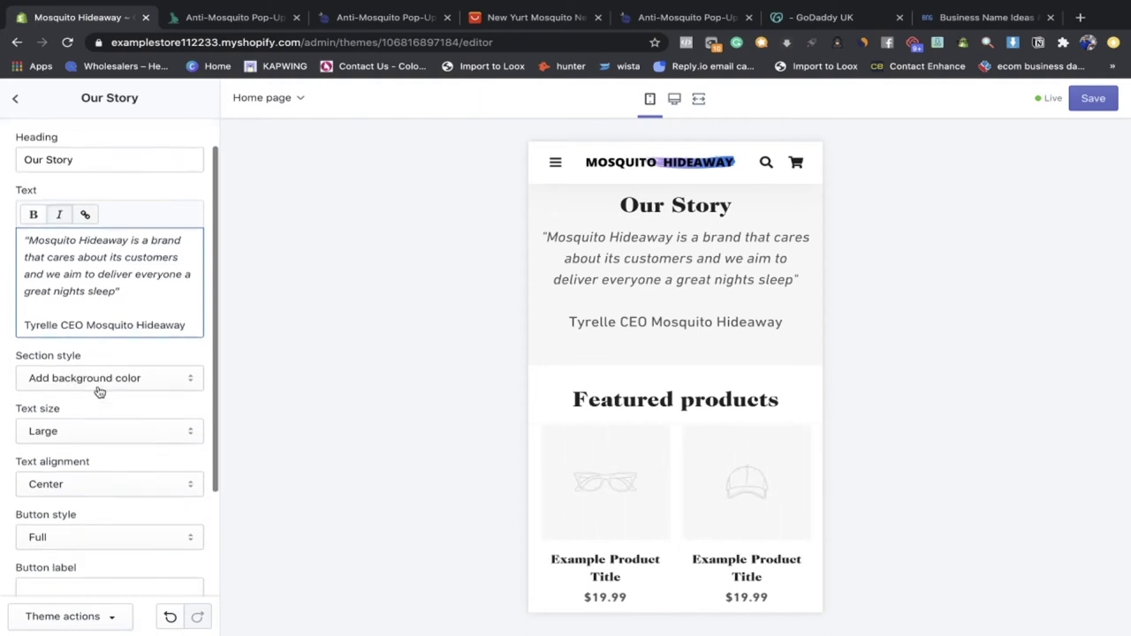
scroll(79, 447, down, 2)
click(71, 425)
click(67, 411)
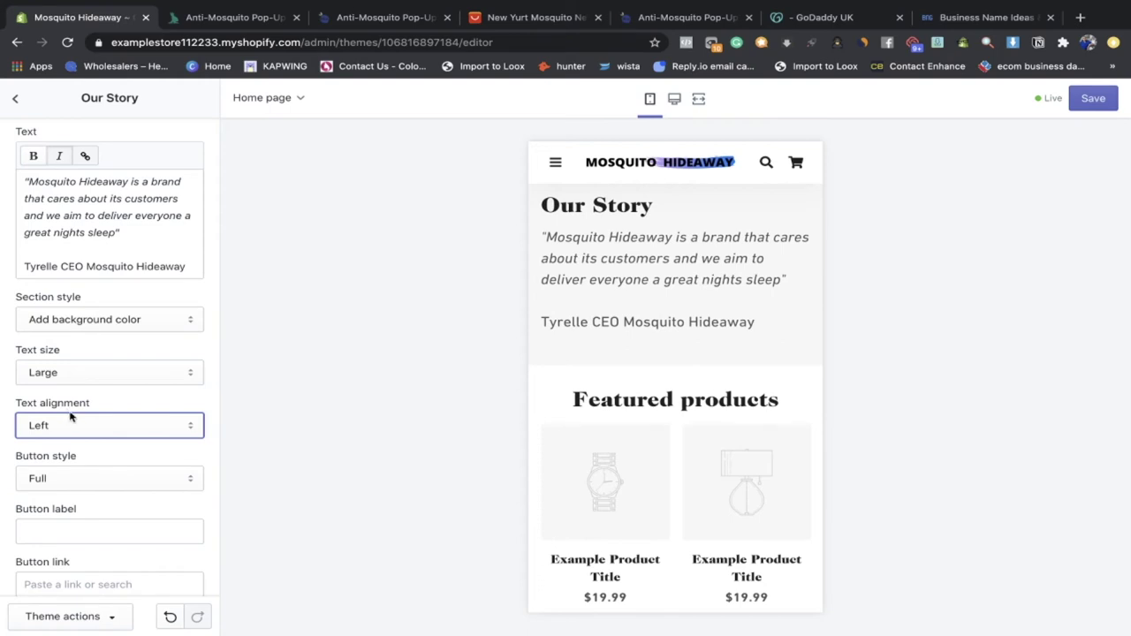
click(70, 422)
click(71, 438)
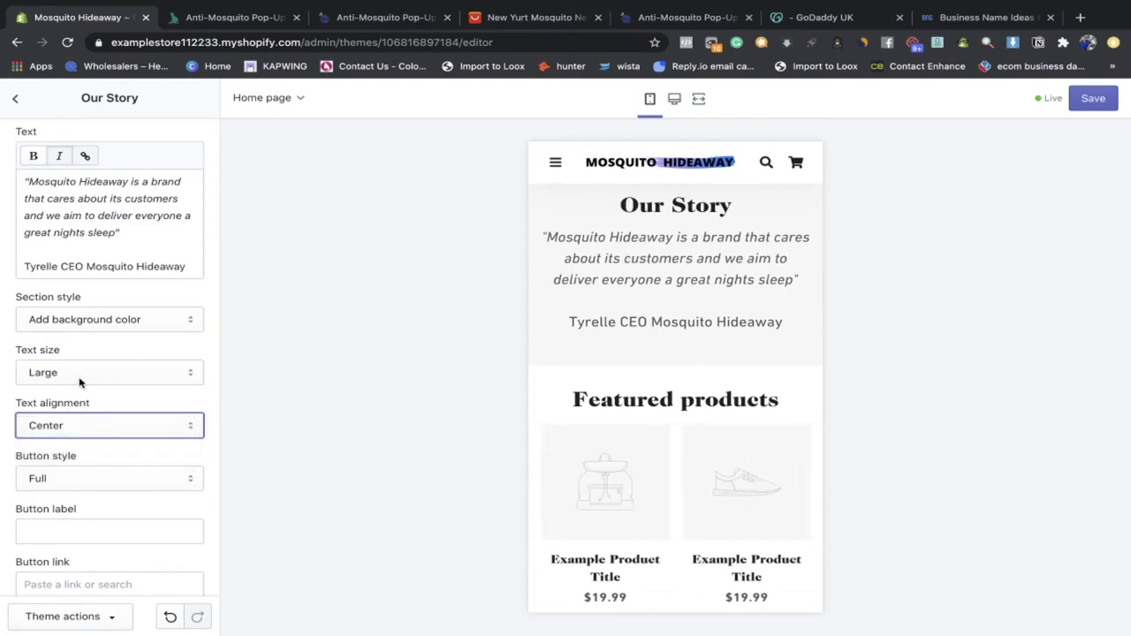
click(78, 379)
click(74, 357)
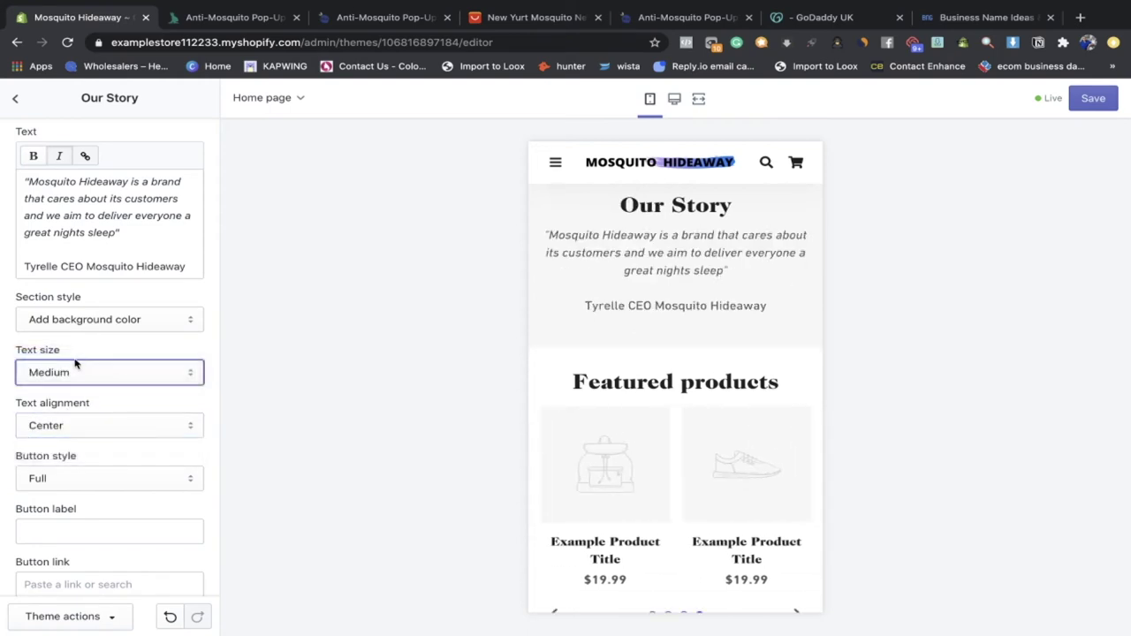
Step: Leave the section's button style as Full and return to the sections list
scroll(124, 438, down, 1)
click(116, 427)
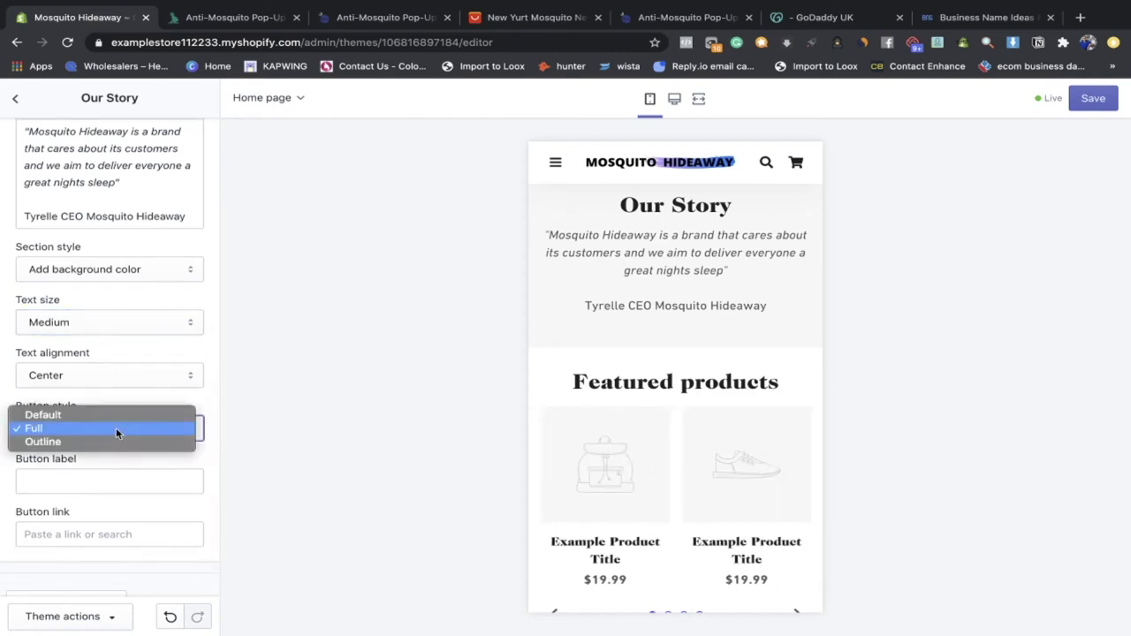
click(114, 429)
scroll(114, 437, down, 1)
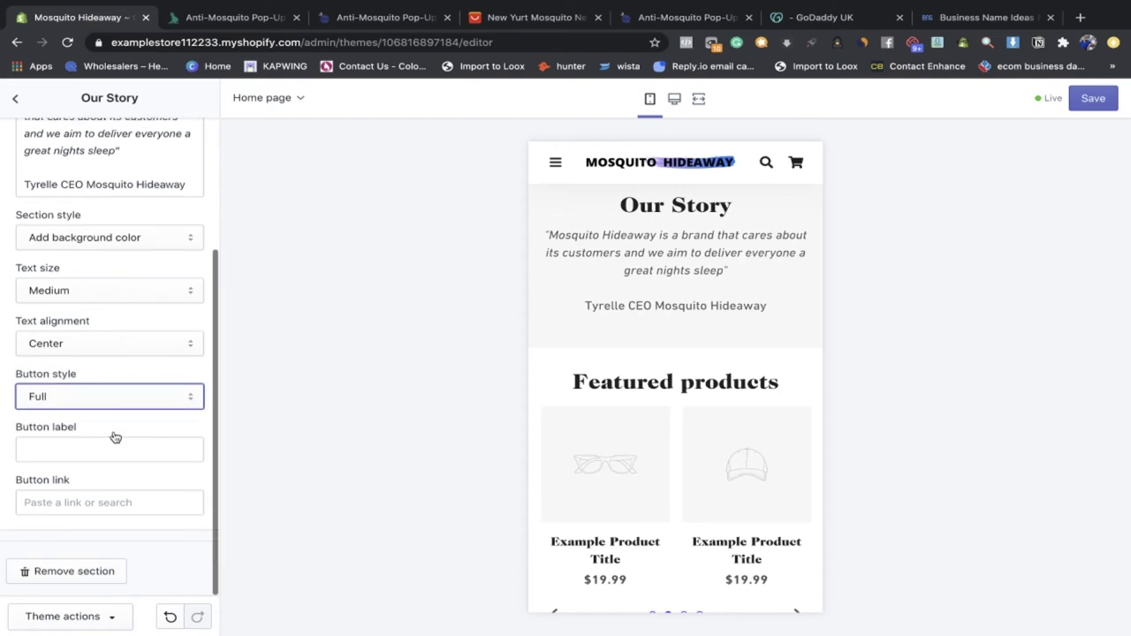
scroll(115, 436, up, 3)
click(10, 101)
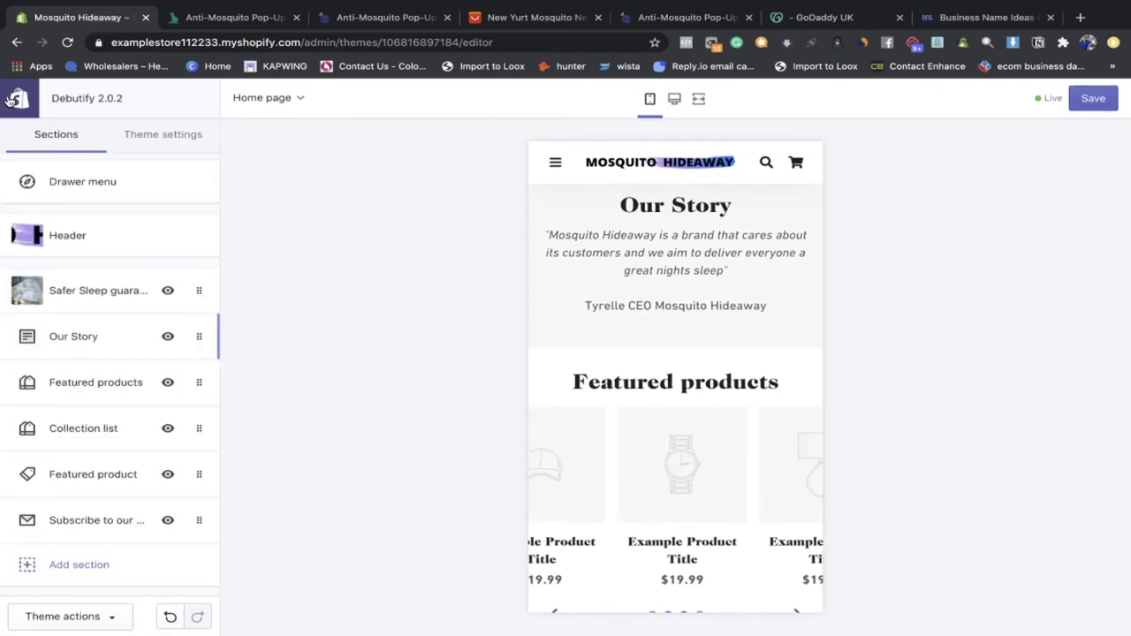
Step: Delete the Featured products section from the homepage
scroll(766, 323, up, 3)
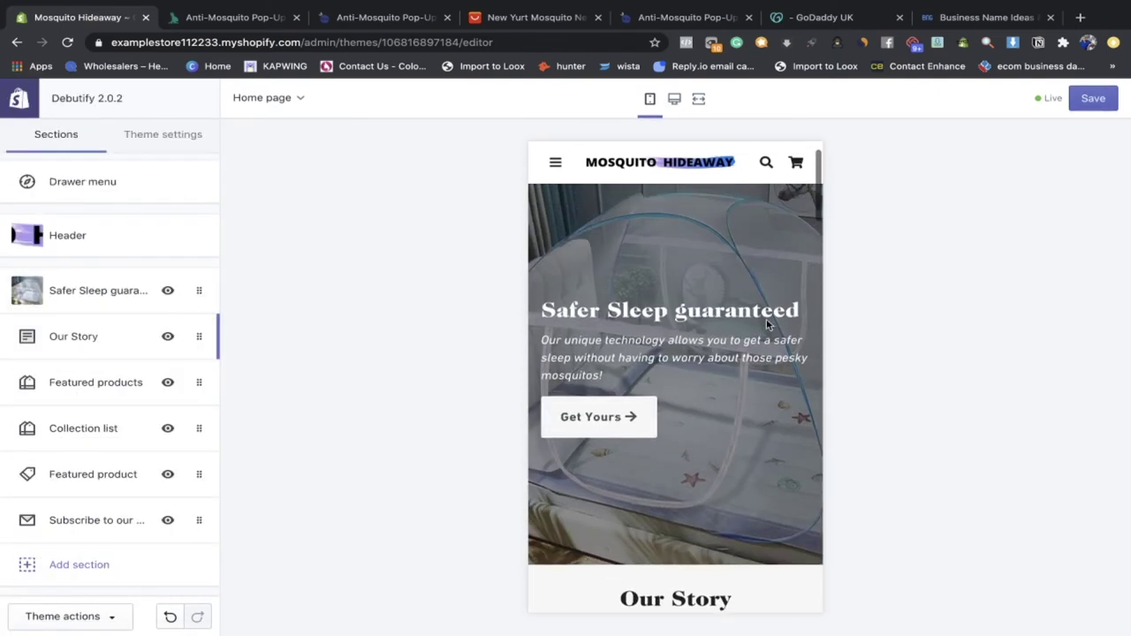
scroll(765, 324, down, 3)
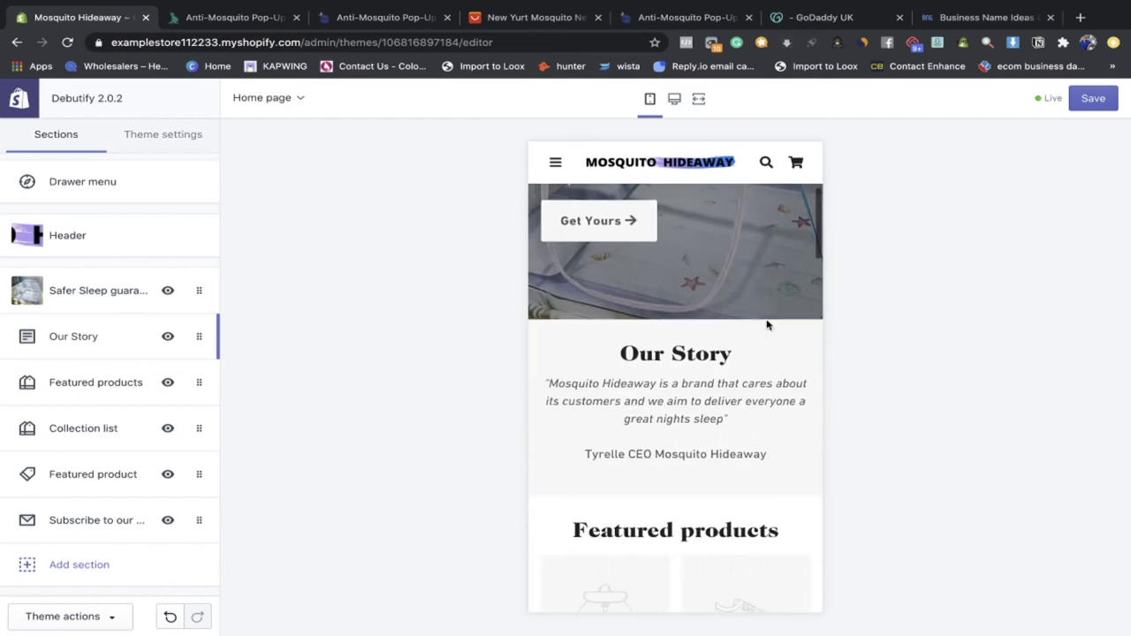
click(101, 384)
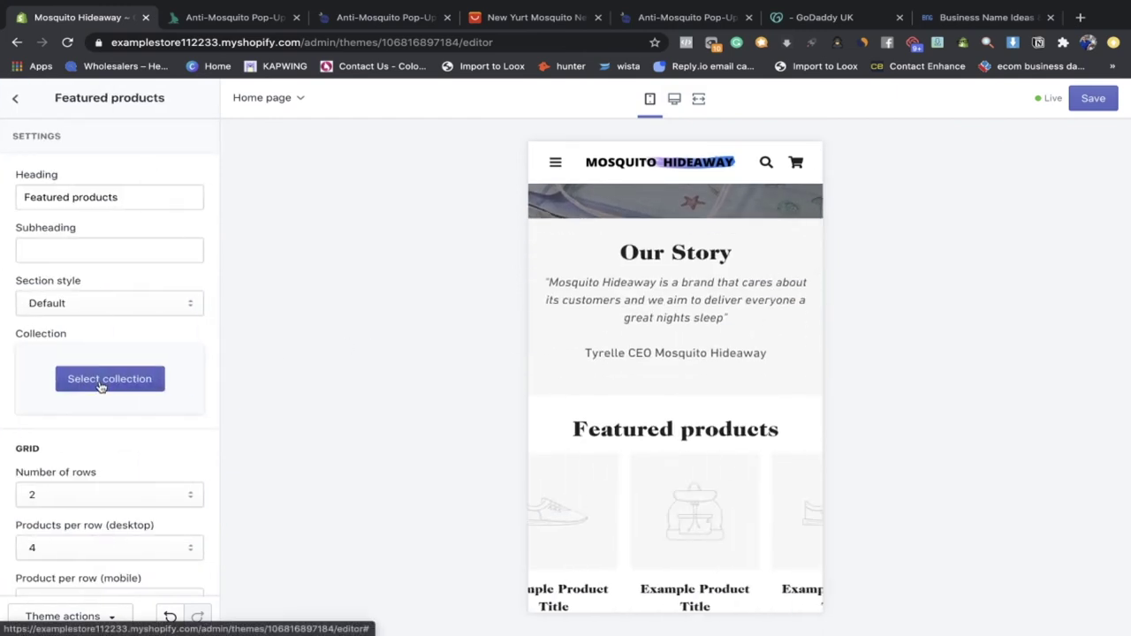
click(18, 102)
click(192, 380)
scroll(194, 376, down, 5)
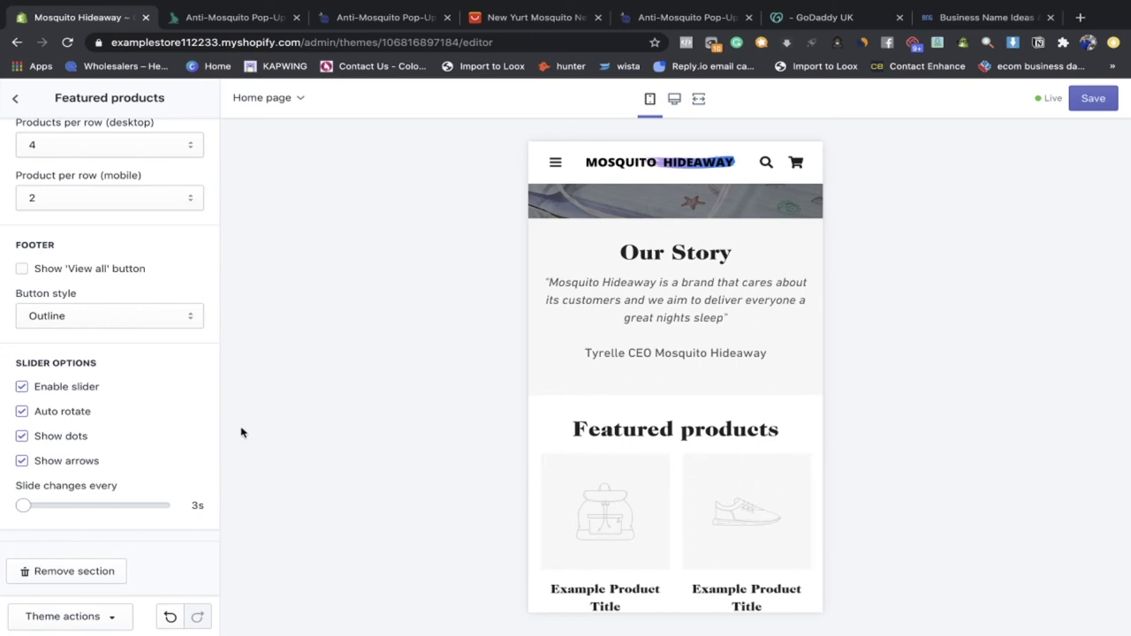
click(110, 571)
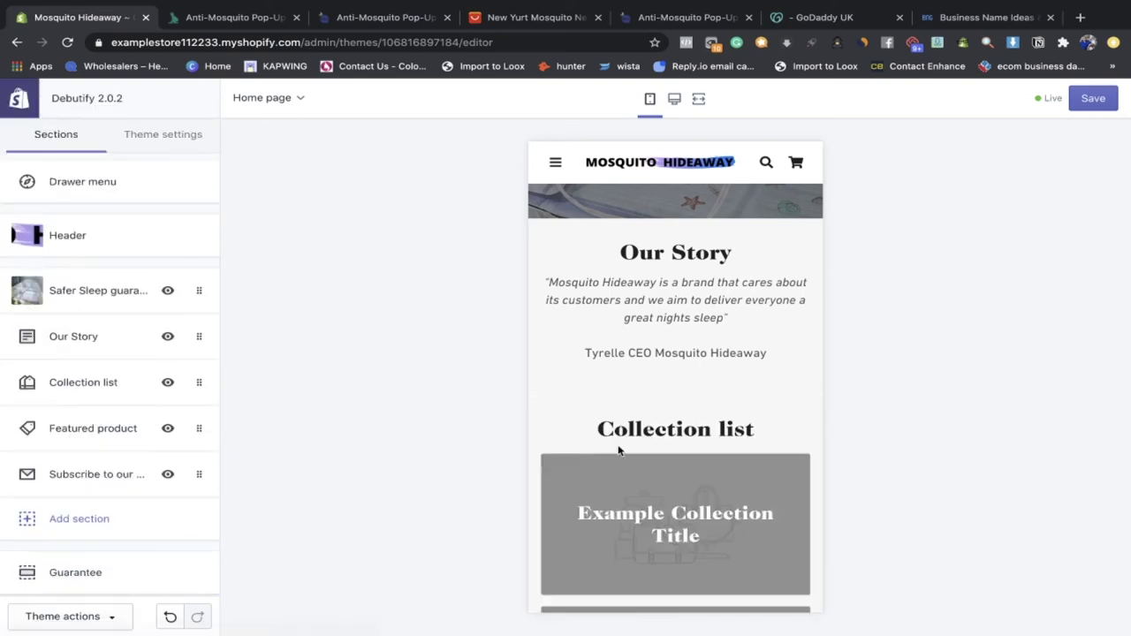
Step: Inspect the third collection block, then delete the Collection list section
click(137, 382)
scroll(115, 495, down, 3)
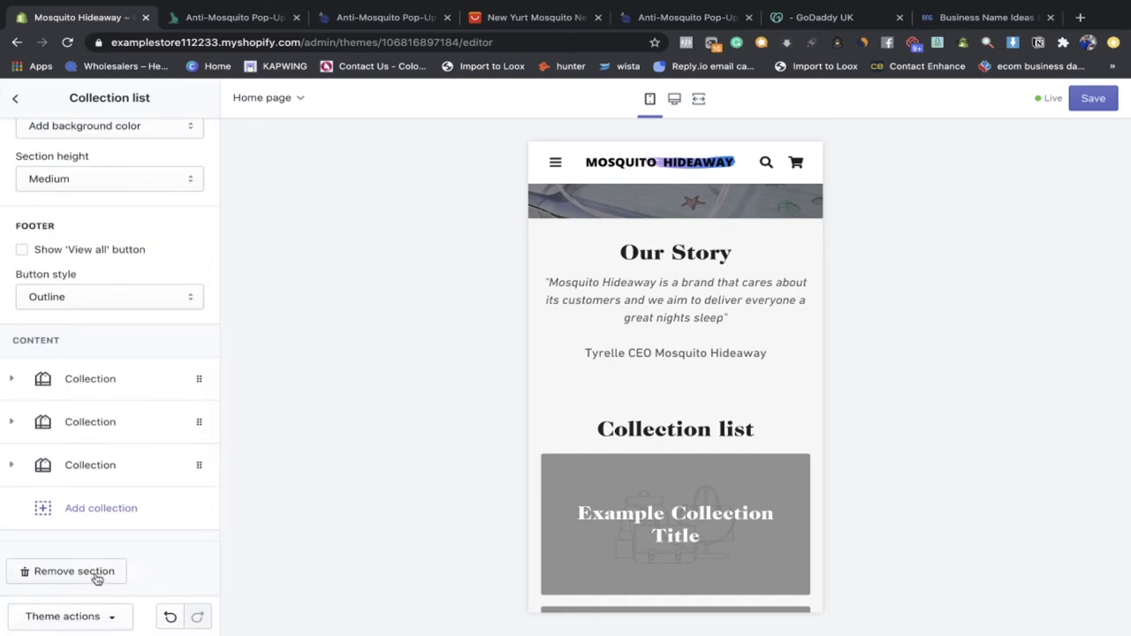
click(67, 459)
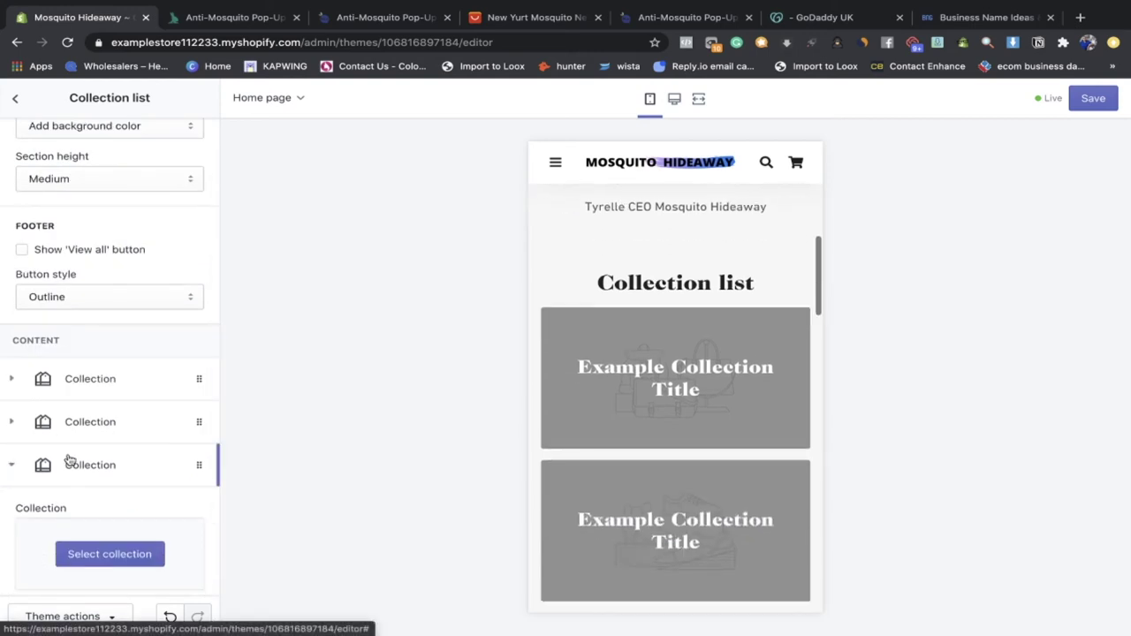
click(69, 459)
scroll(652, 449, down, 5)
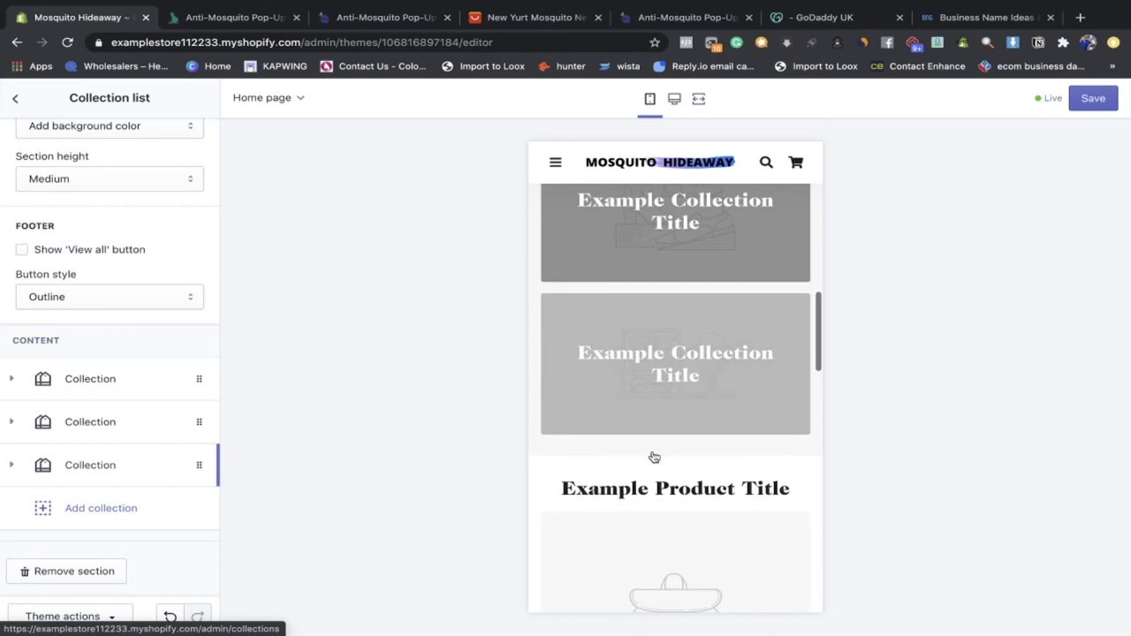
scroll(654, 457, up, 5)
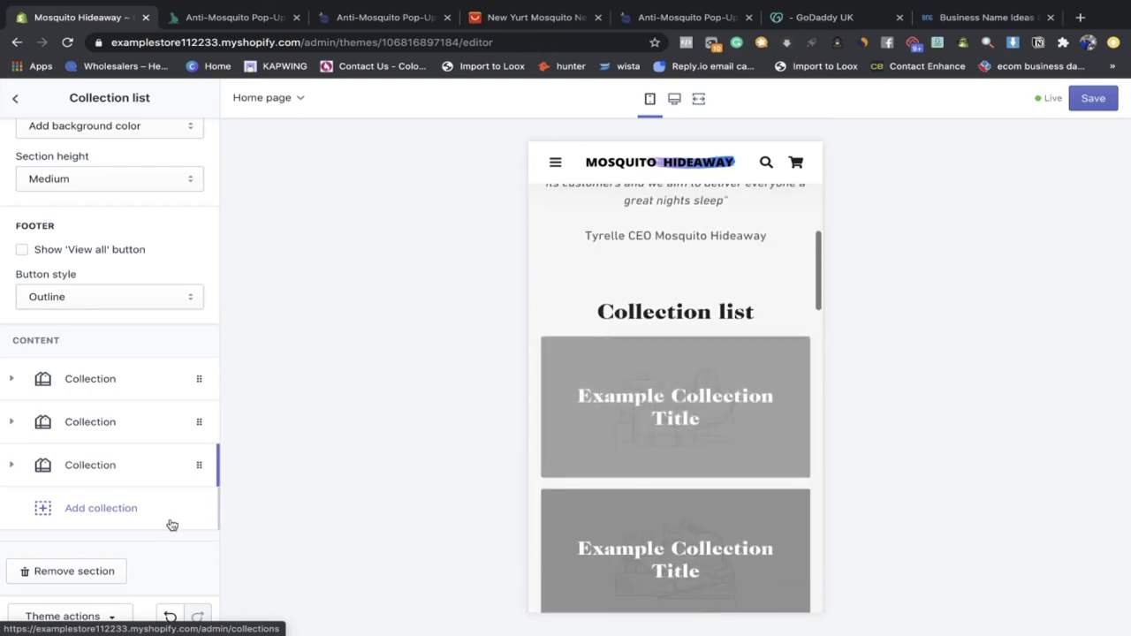
click(85, 575)
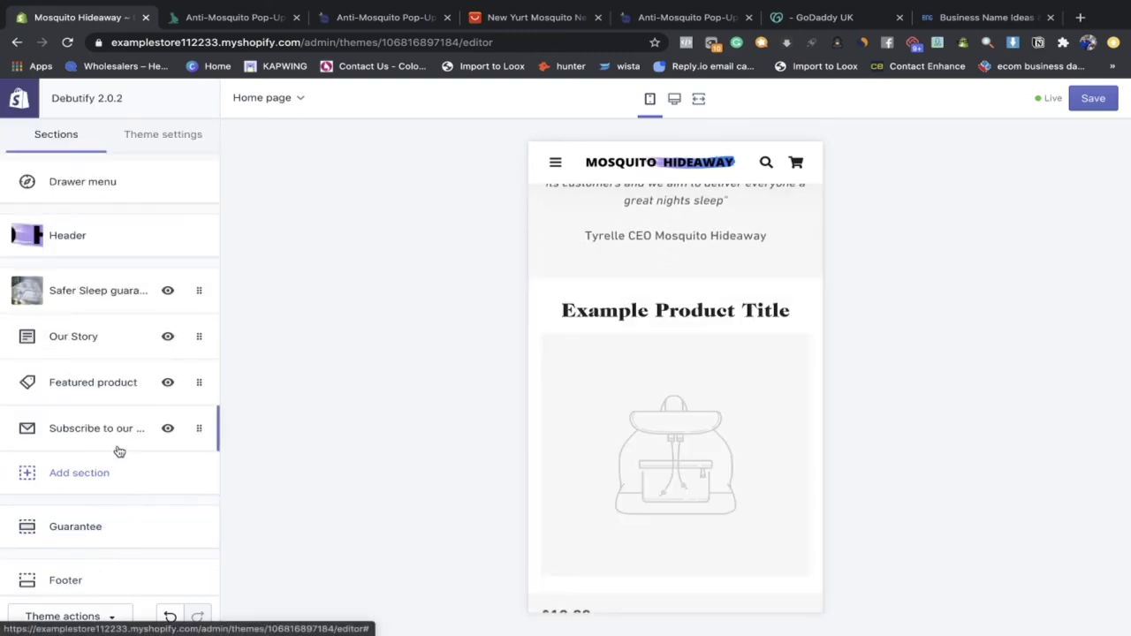
Step: Choose New Yurt Mosquito Net as the Featured product section's product
scroll(107, 391, down, 1)
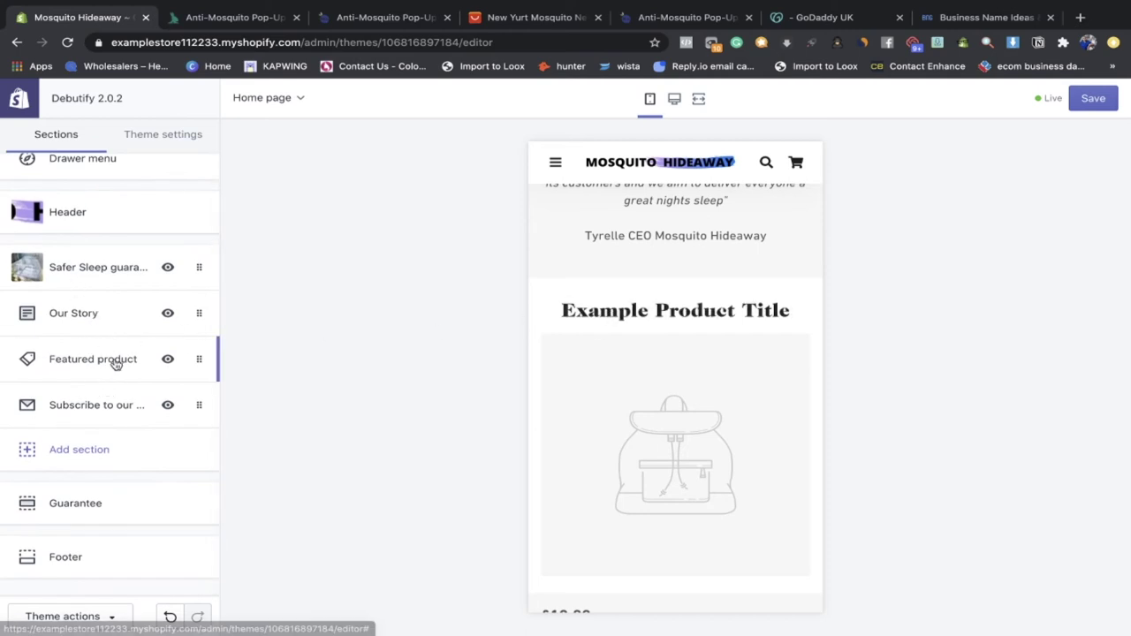
scroll(725, 335, down, 3)
scroll(723, 327, down, 5)
scroll(719, 315, up, 8)
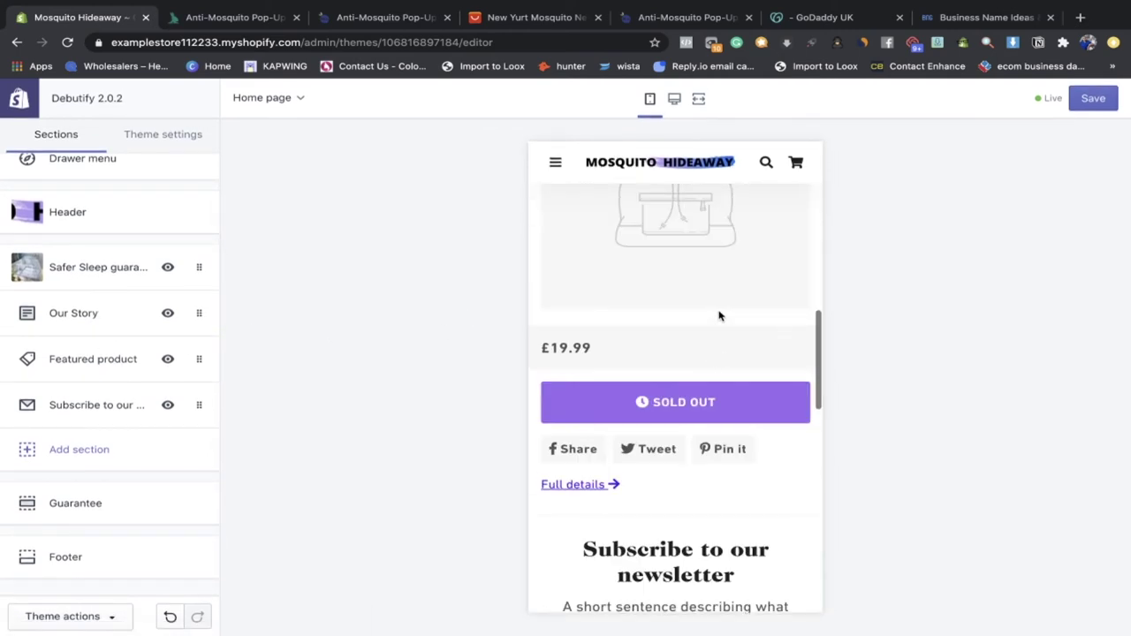
scroll(632, 353, up, 3)
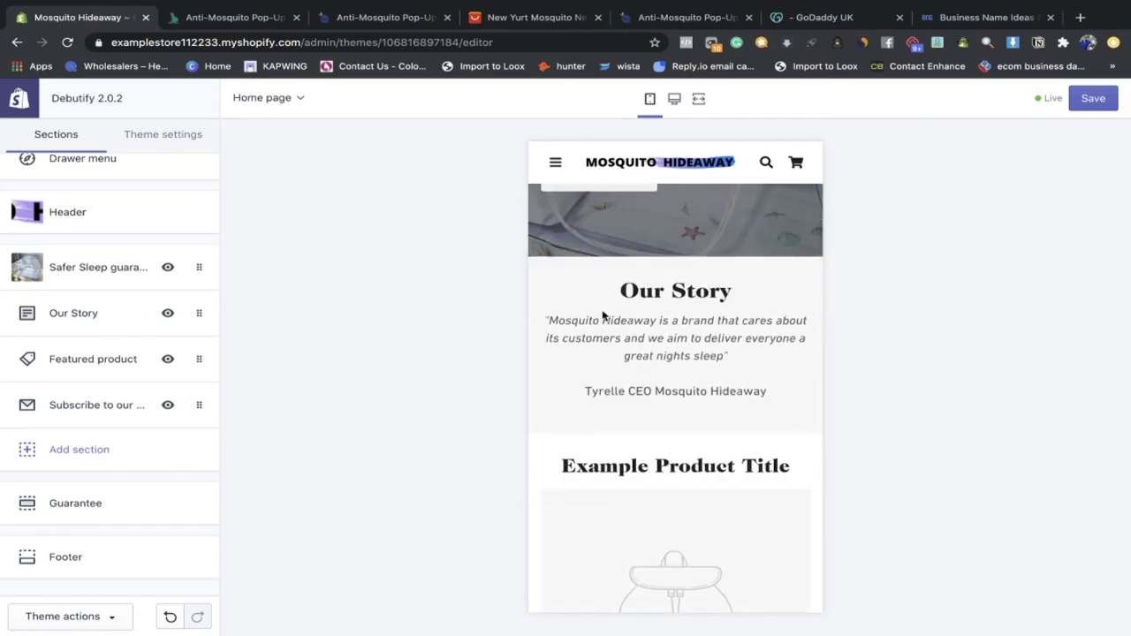
scroll(645, 424, down, 2)
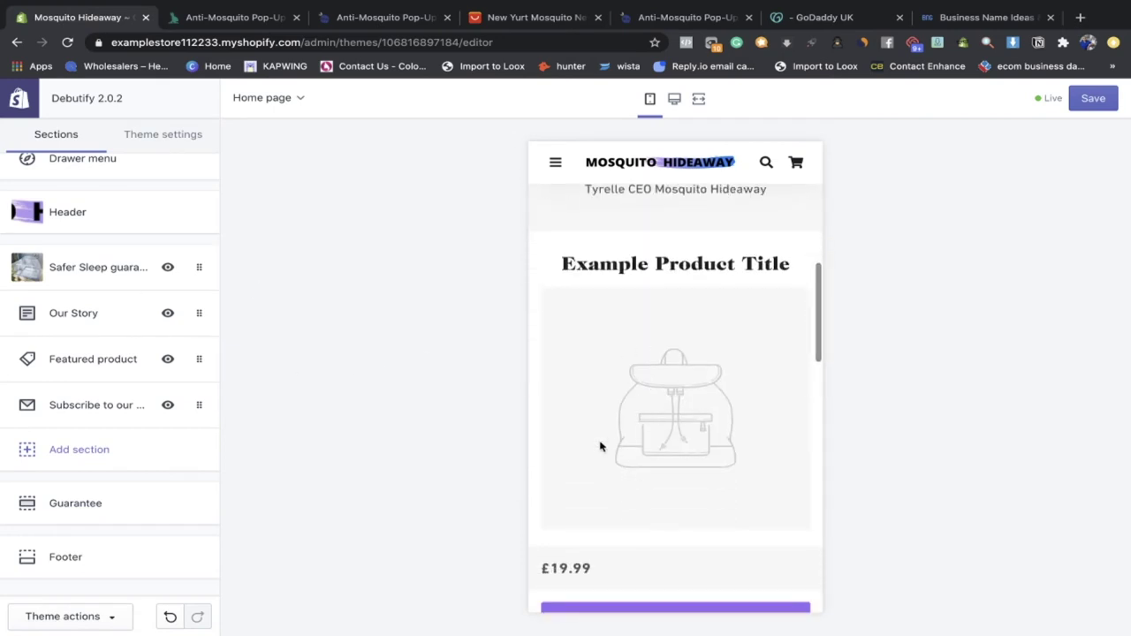
click(137, 377)
scroll(124, 324, down, 4)
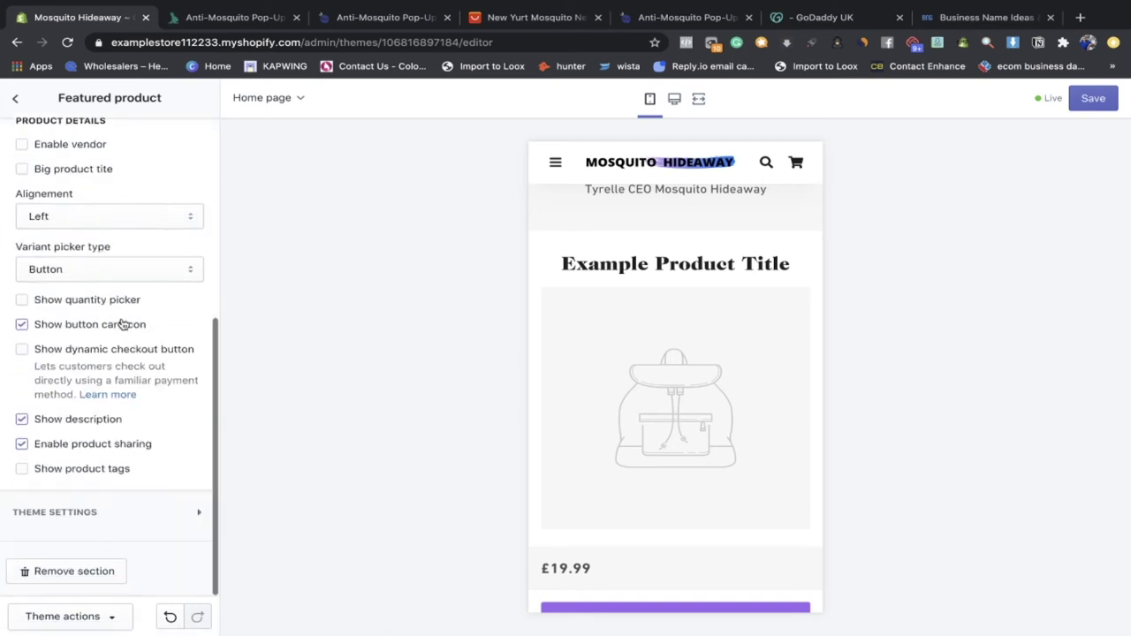
click(20, 98)
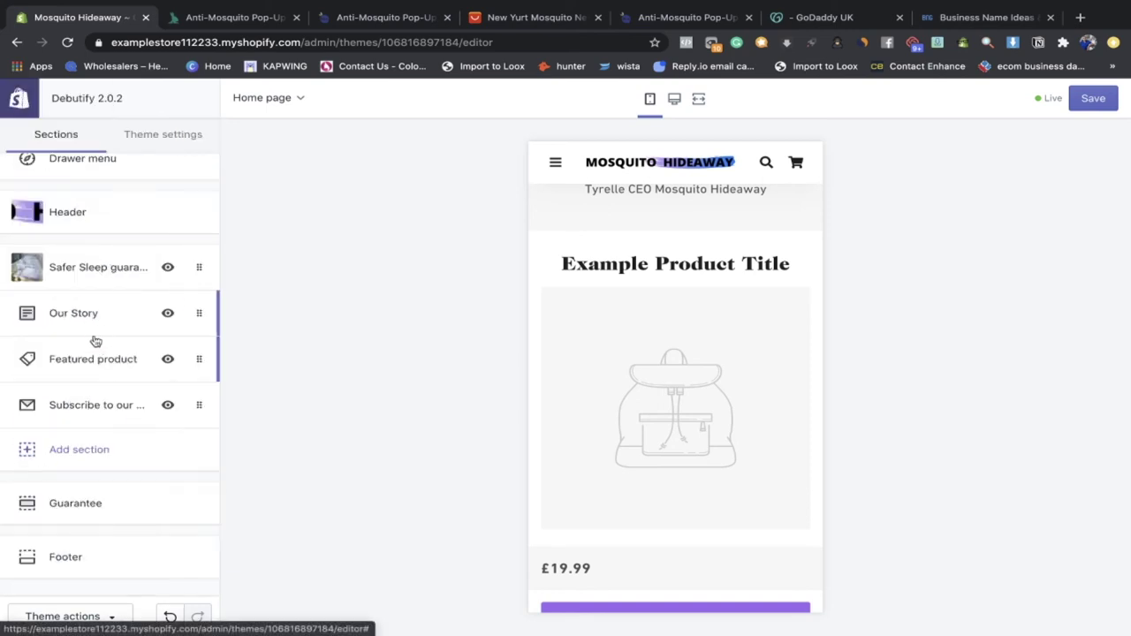
click(107, 375)
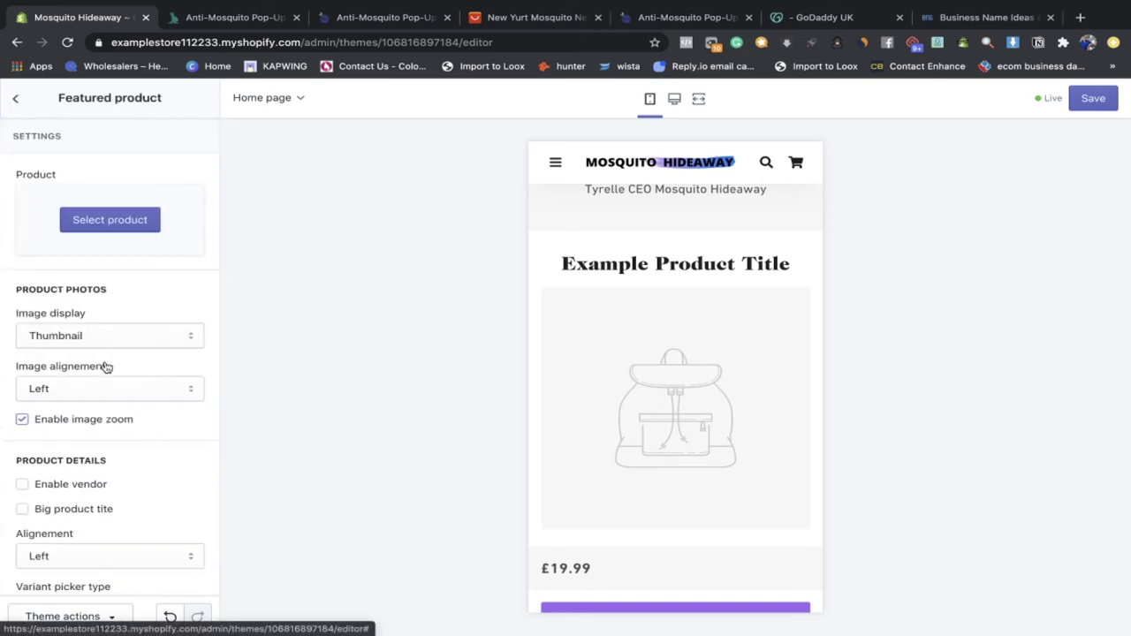
click(96, 225)
click(136, 234)
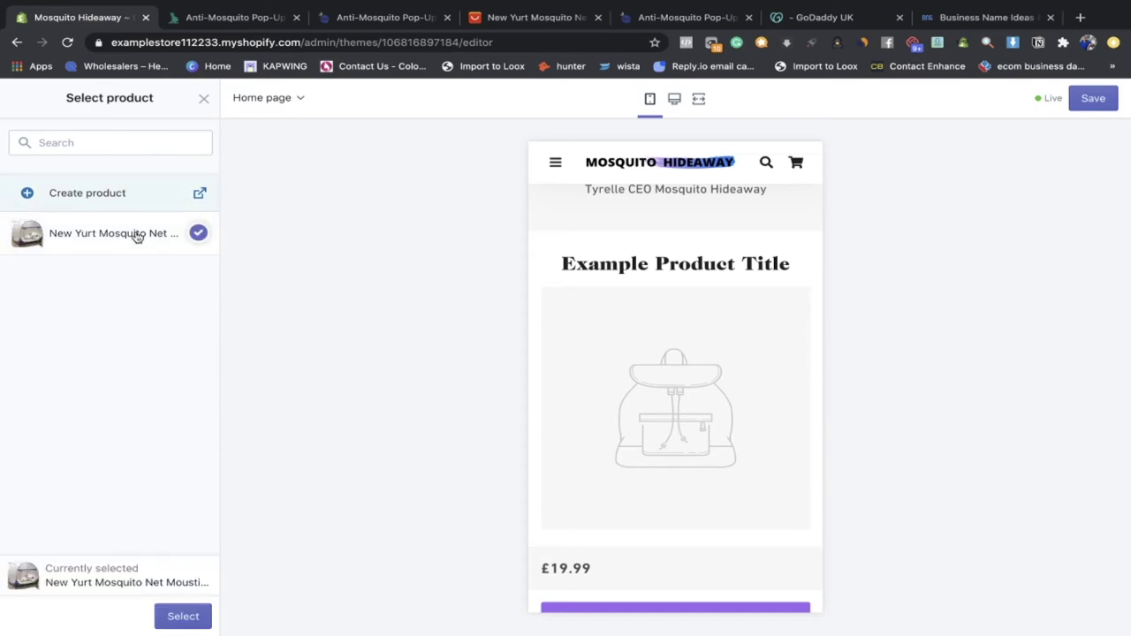
click(183, 617)
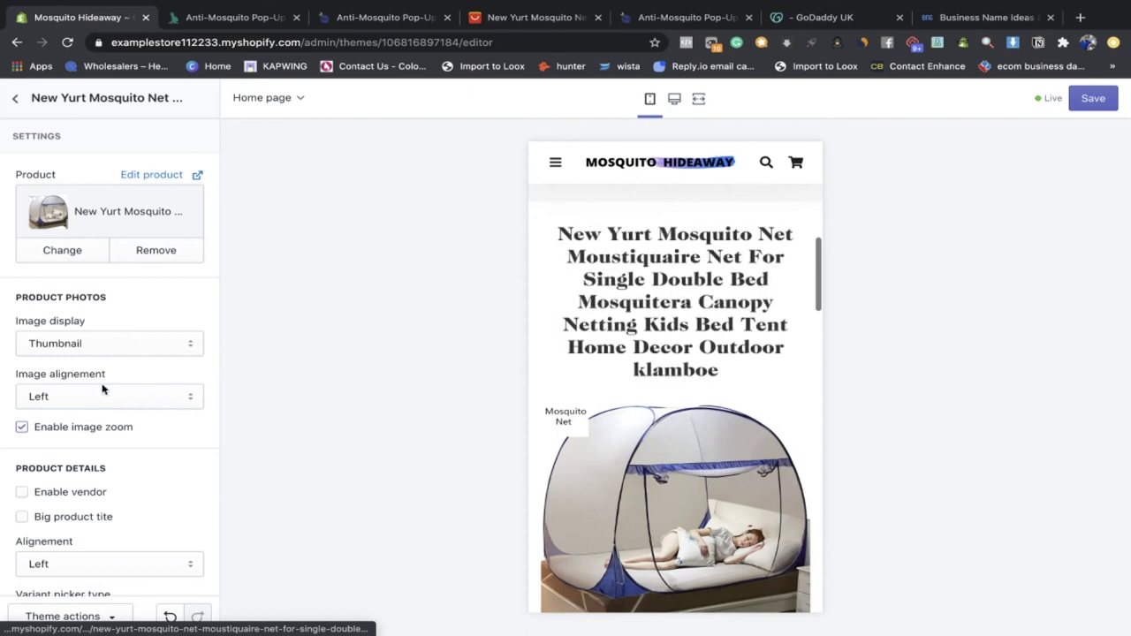
Step: Try a stacked layout for product photos, then keep the thumbnails display
click(78, 347)
click(76, 343)
click(76, 343)
click(80, 355)
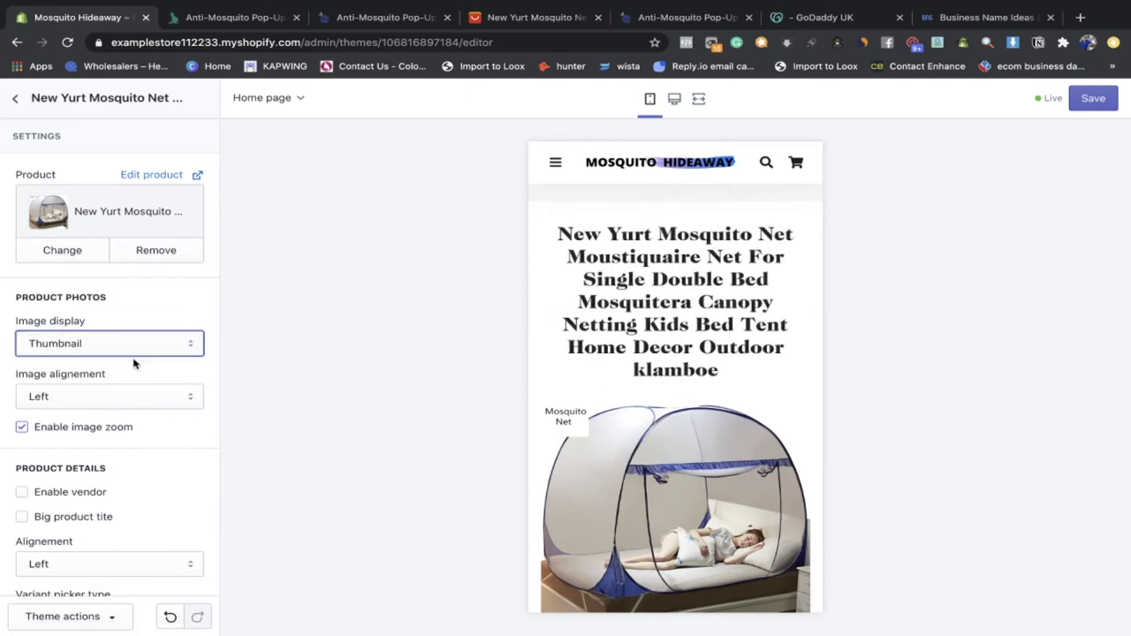
Step: Show product variants as dropdowns and remove the cart icon from the add-to-cart button
scroll(134, 364, down, 1)
scroll(111, 338, down, 1)
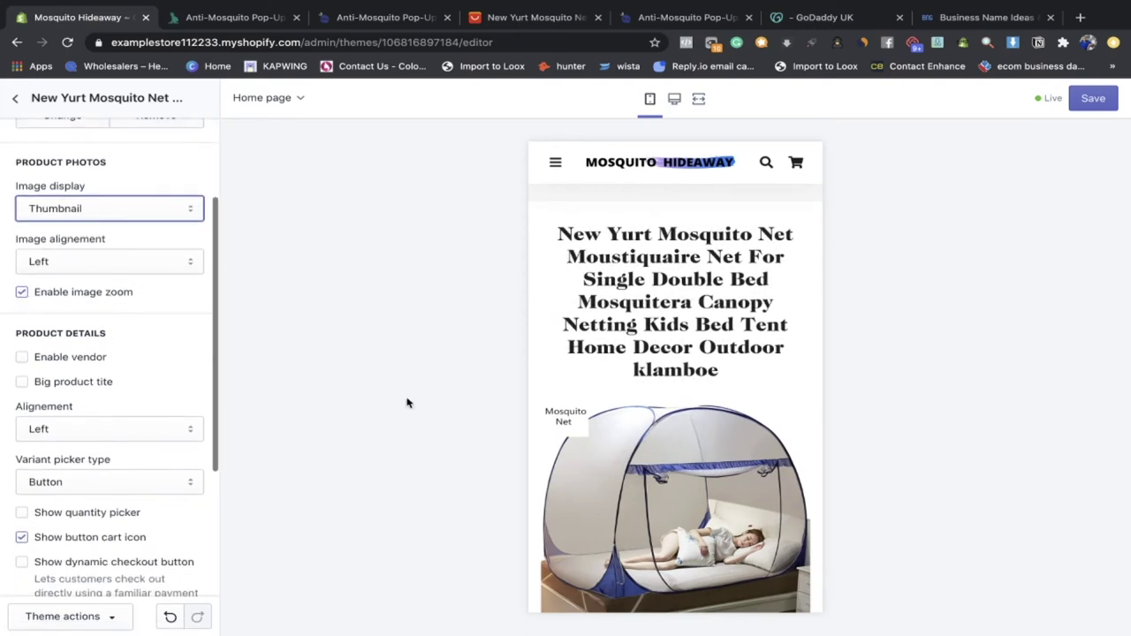
scroll(664, 473, down, 1)
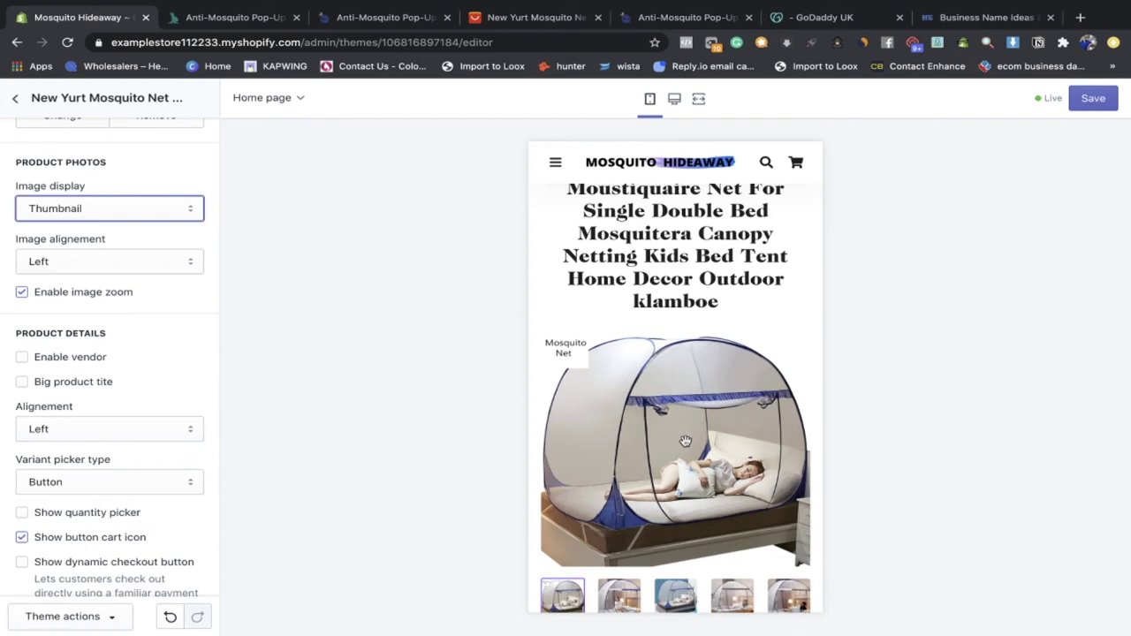
scroll(638, 451, down, 1)
scroll(59, 429, down, 3)
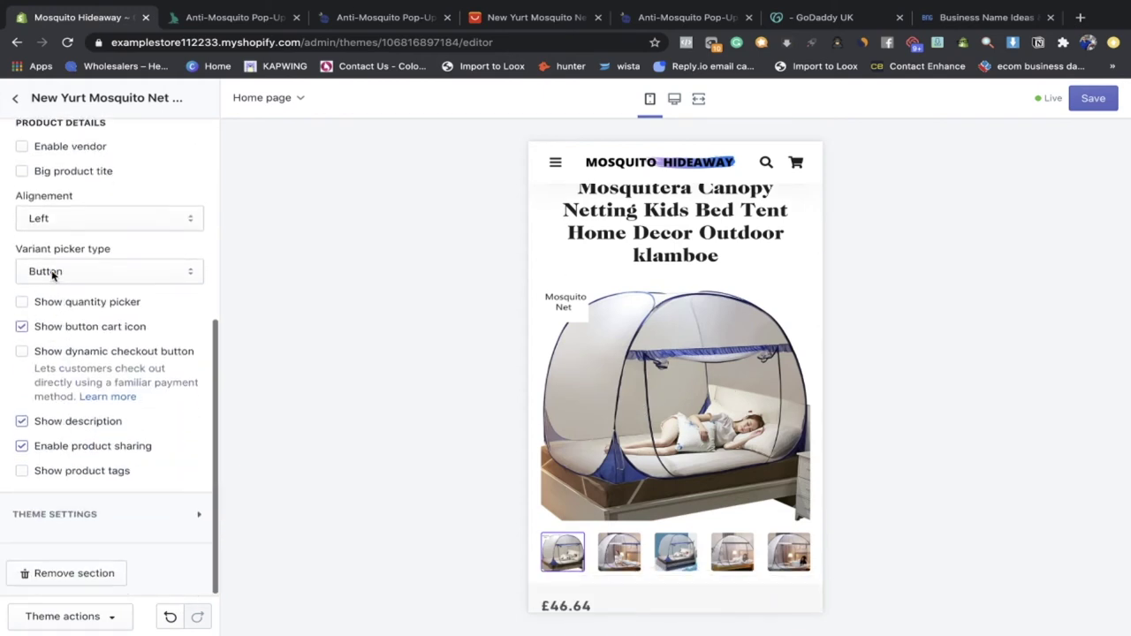
click(52, 274)
click(55, 284)
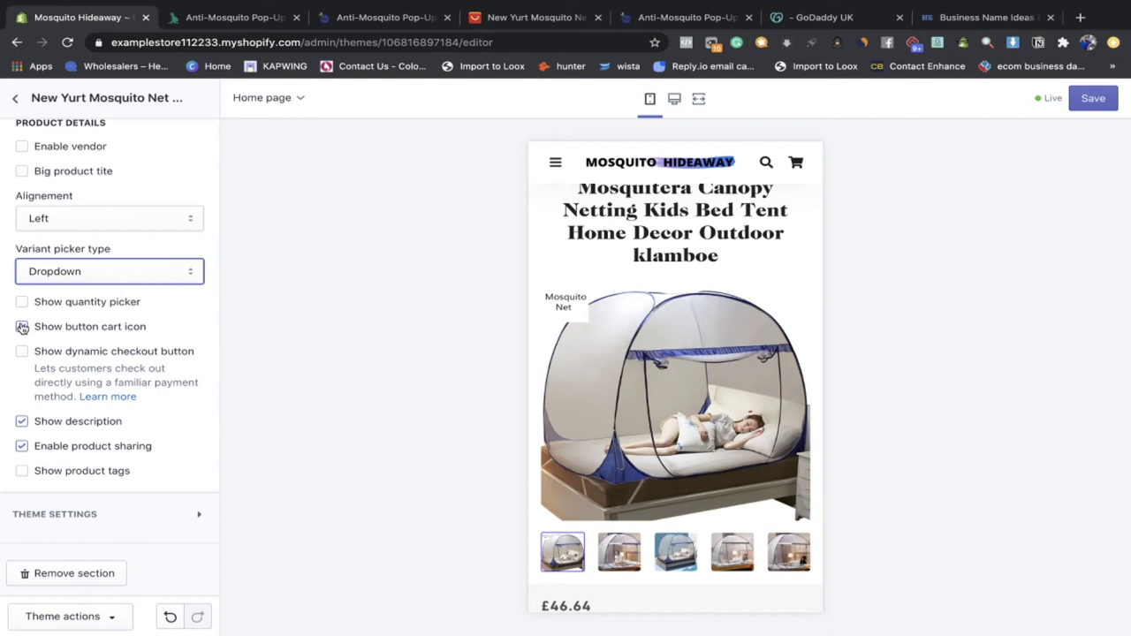
click(22, 327)
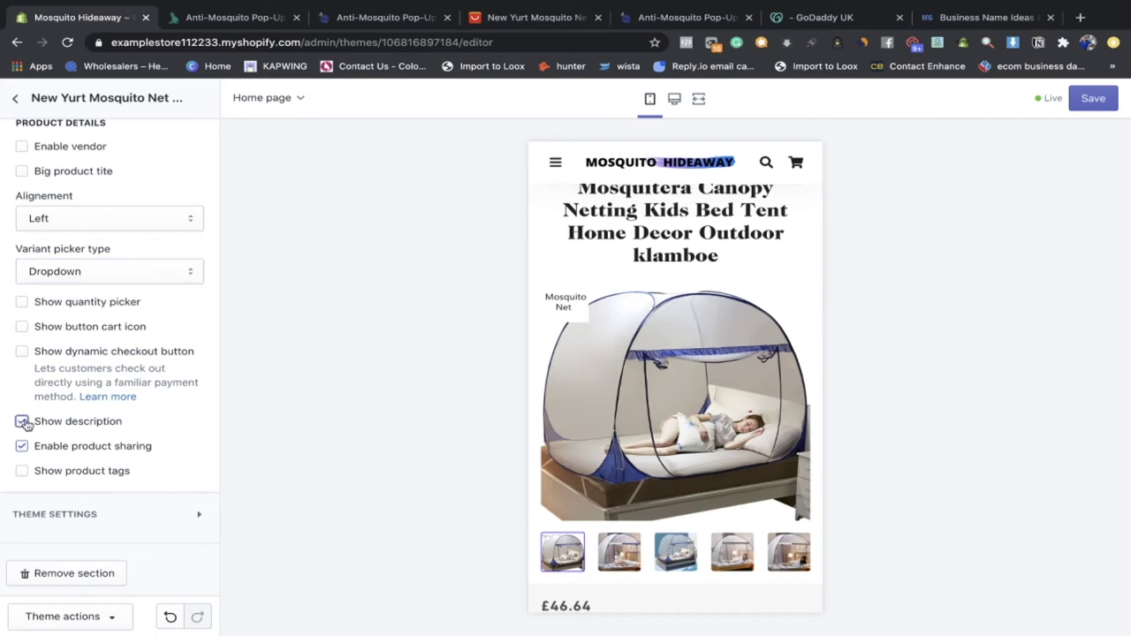
Step: Check where the banner's Get Yours link leads in the preview
scroll(671, 399, down, 3)
scroll(724, 396, up, 10)
scroll(712, 263, down, 20)
scroll(712, 264, up, 10)
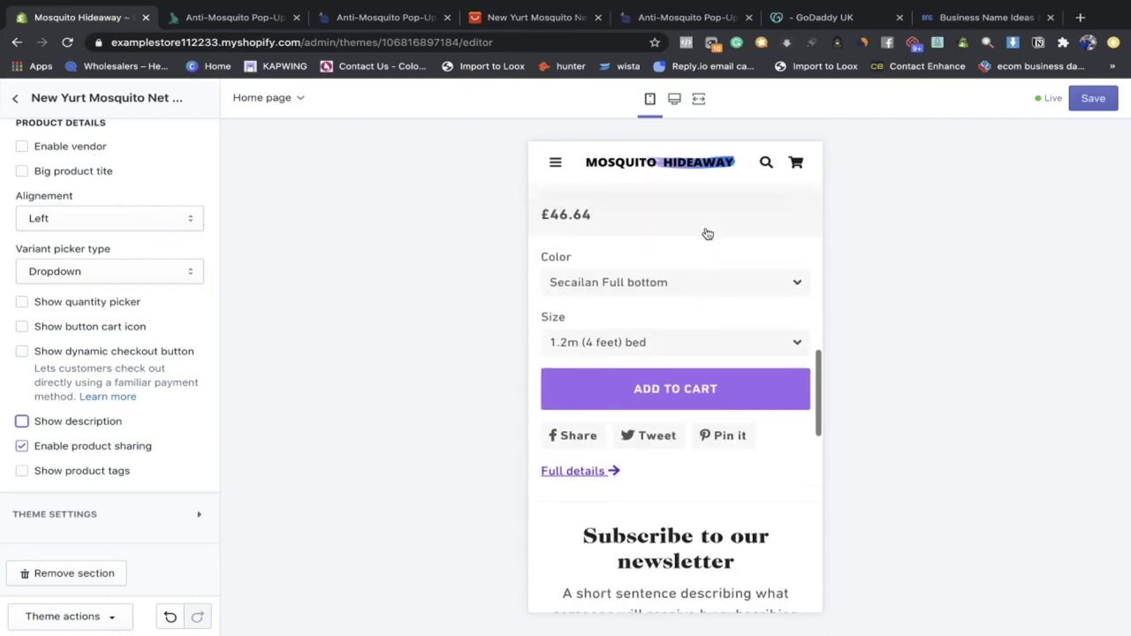
scroll(706, 230, up, 1)
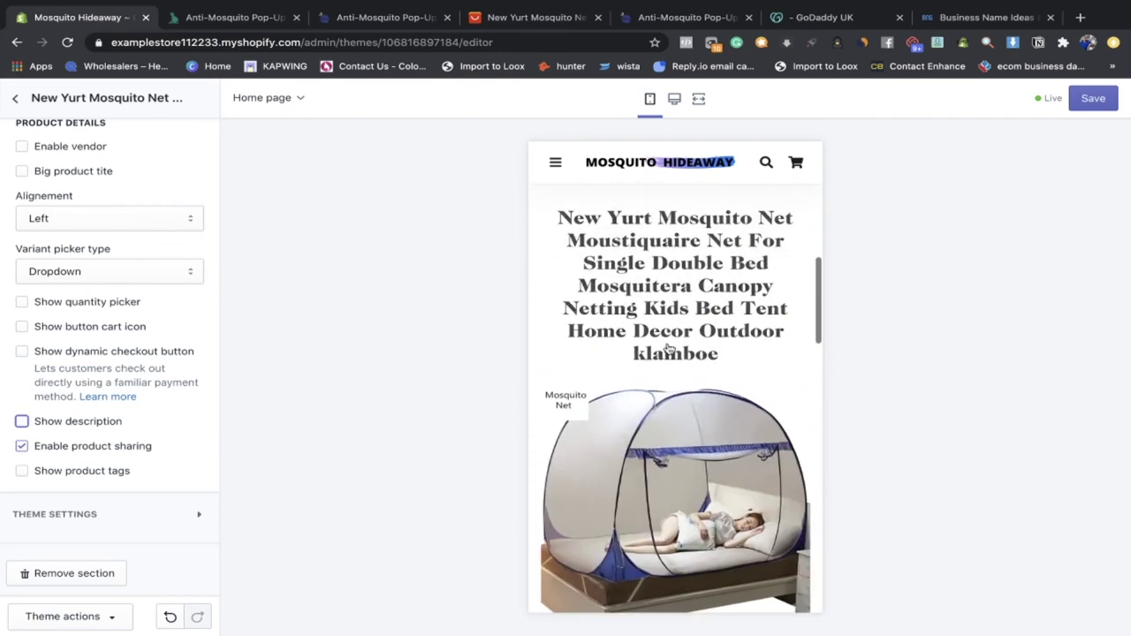
scroll(651, 285, up, 6)
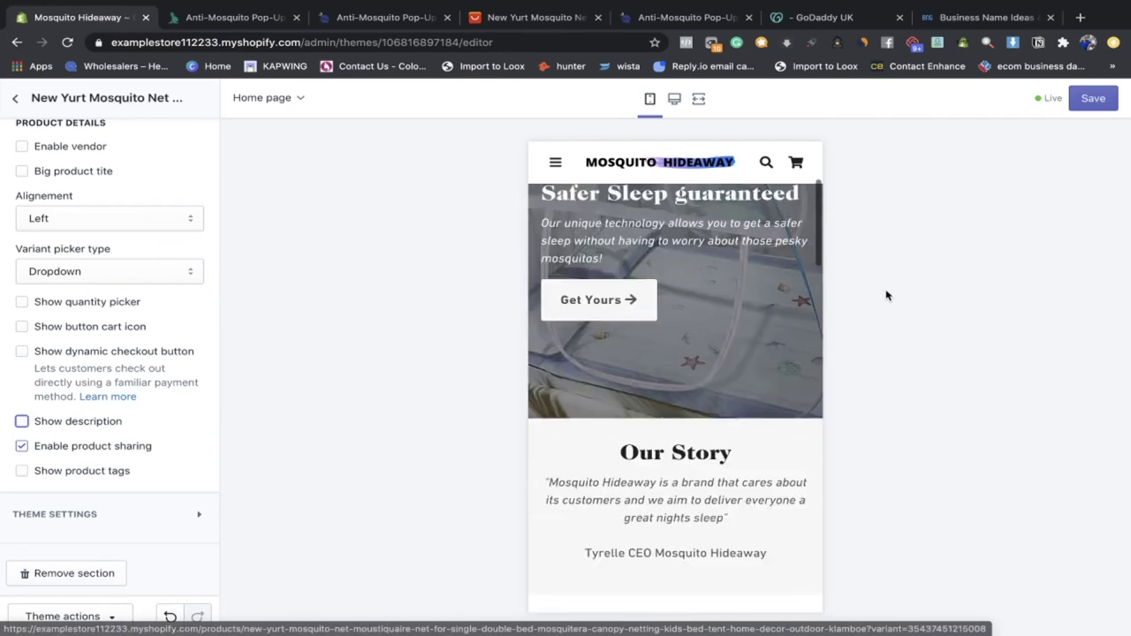
click(634, 316)
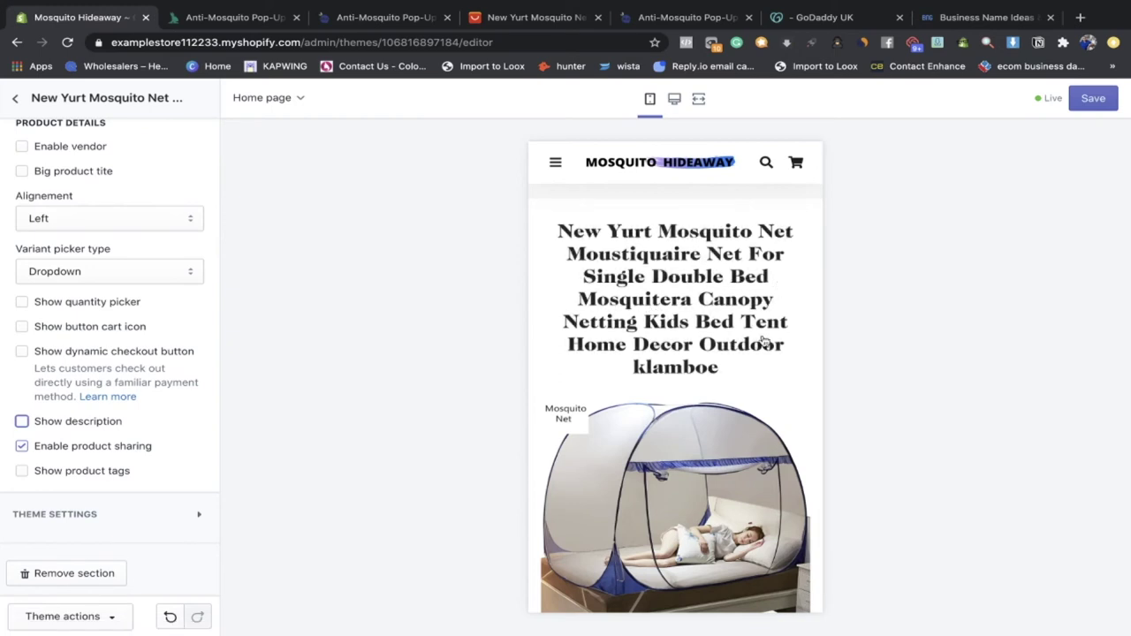
Step: Turn off Facebook and Pinterest sharing in the theme-wide sharing settings
scroll(729, 412, down, 2)
scroll(734, 336, up, 5)
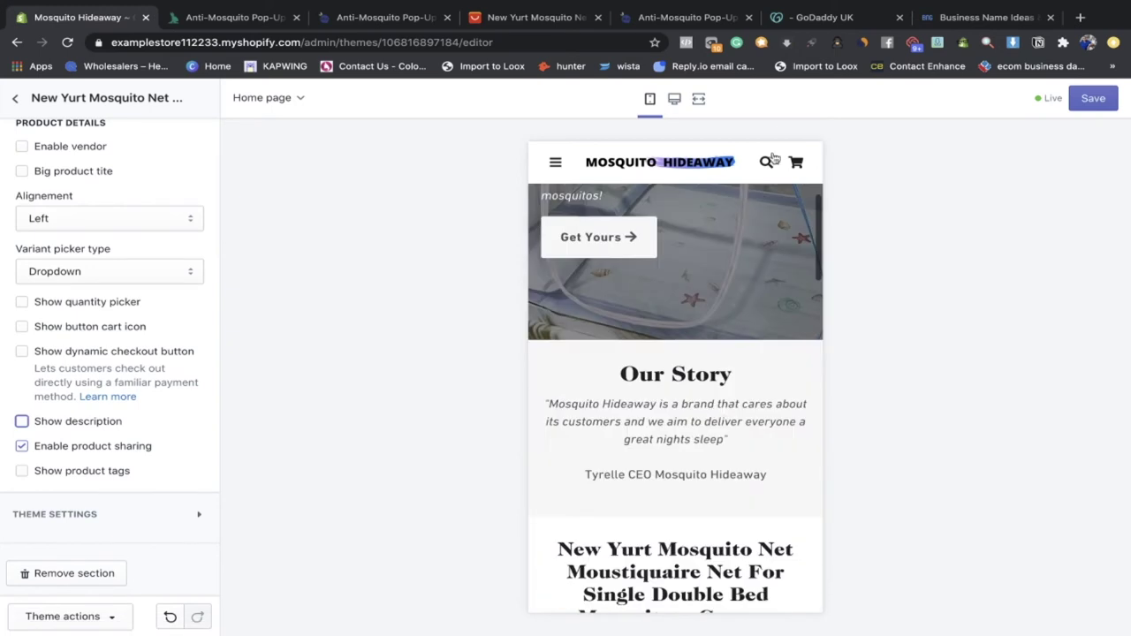
scroll(734, 279, down, 10)
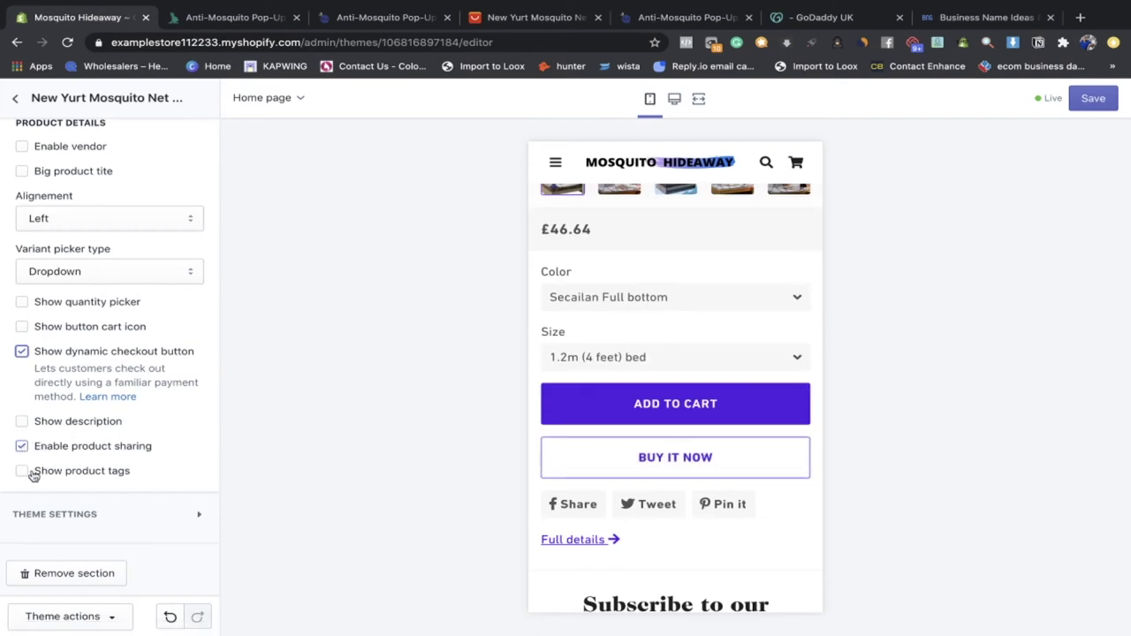
click(76, 513)
scroll(78, 505, down, 4)
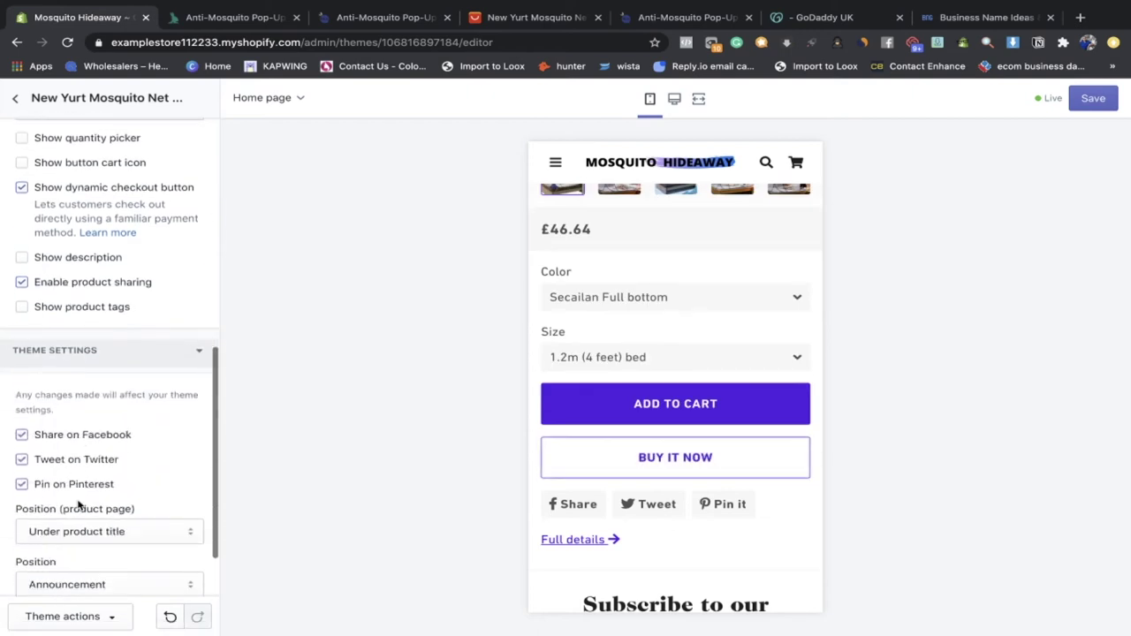
click(22, 352)
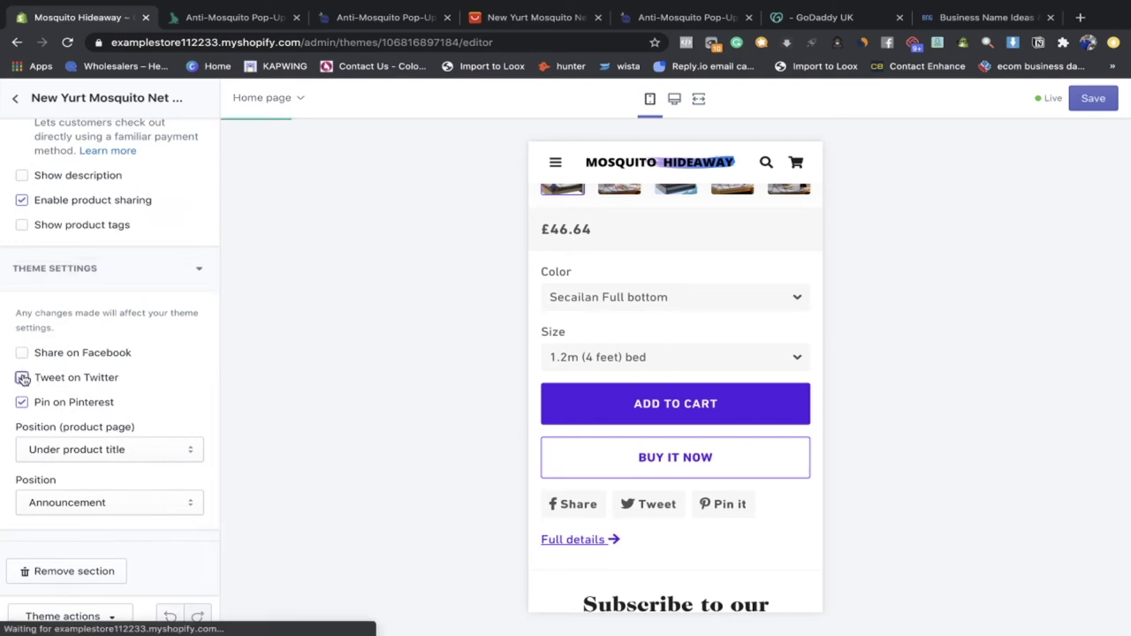
click(22, 402)
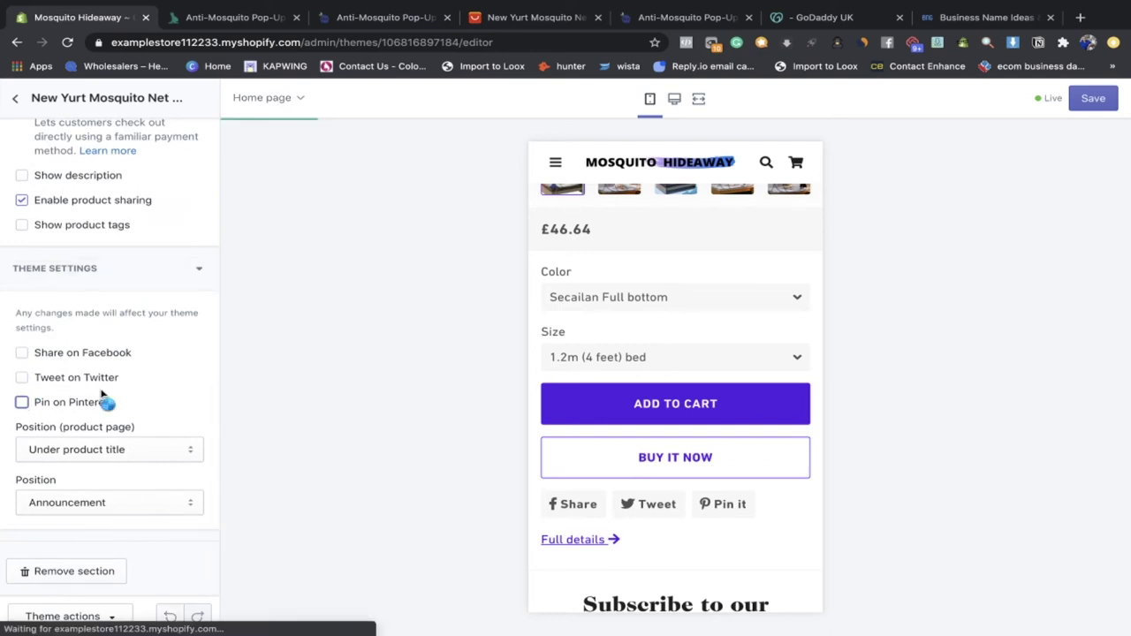
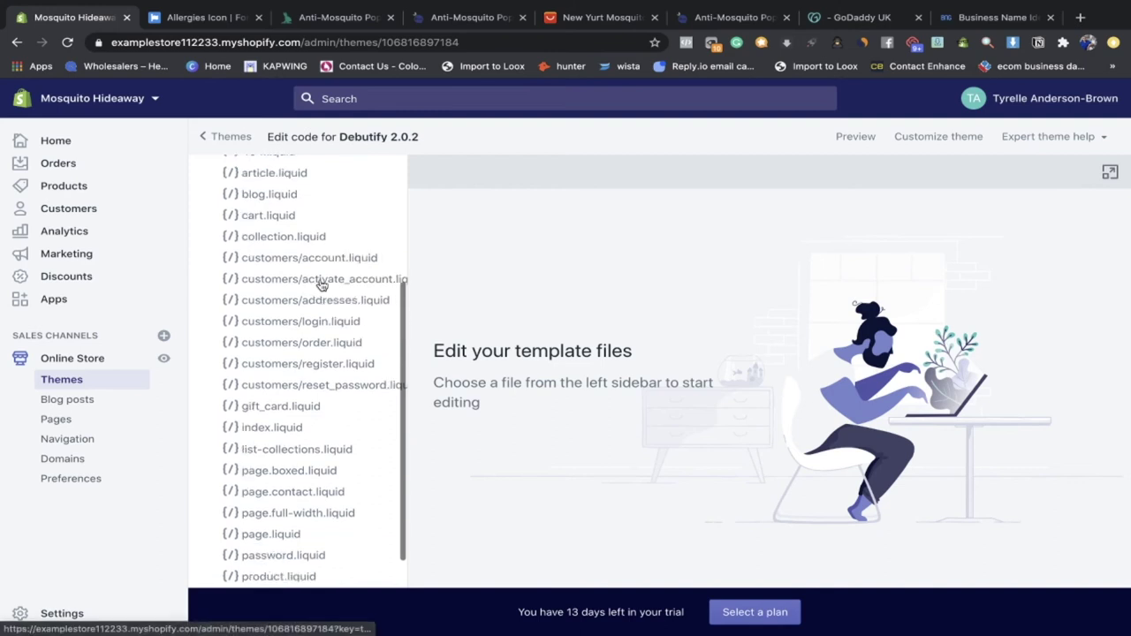
Step: Open footer.liquid in the Debutify 2.0.2 code editor and search it for 'power'
click(283, 181)
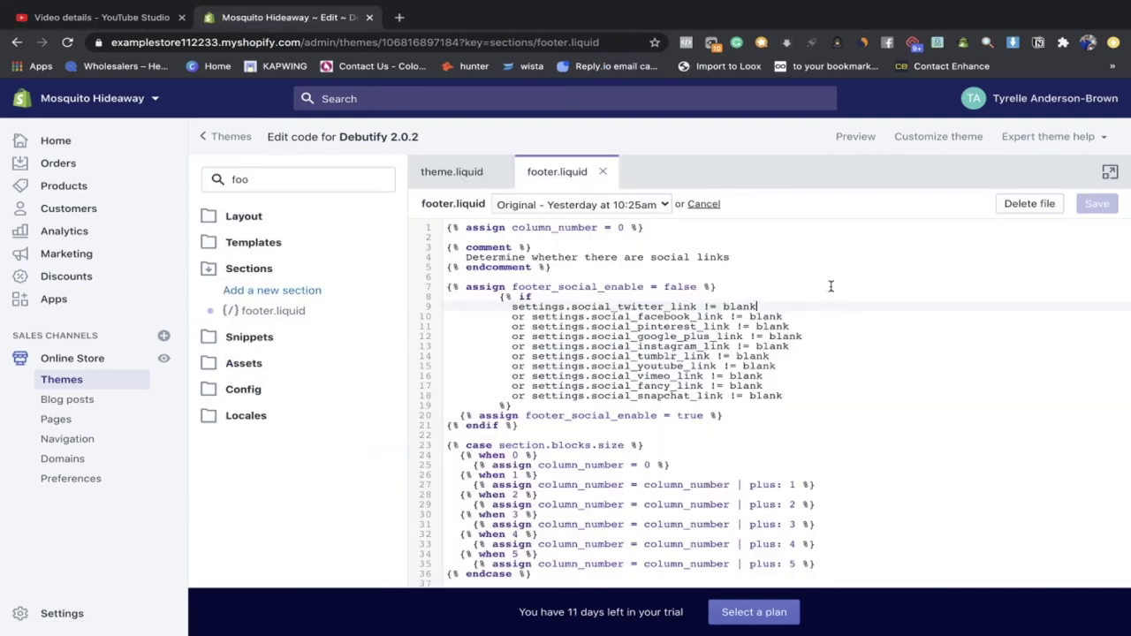
key(super+f)
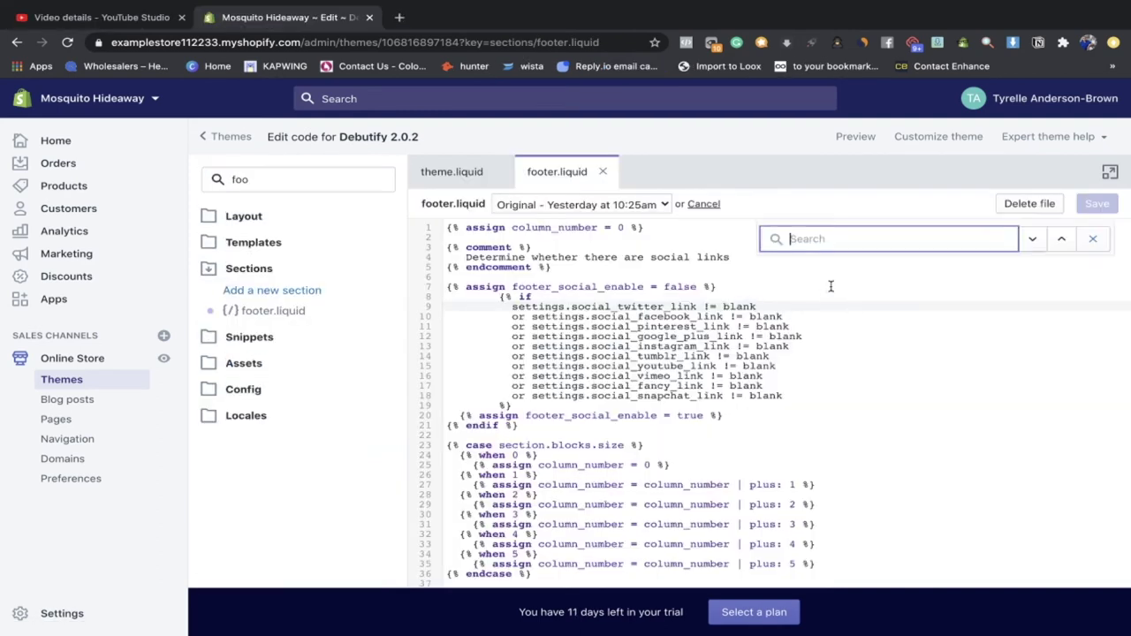
text(powered)
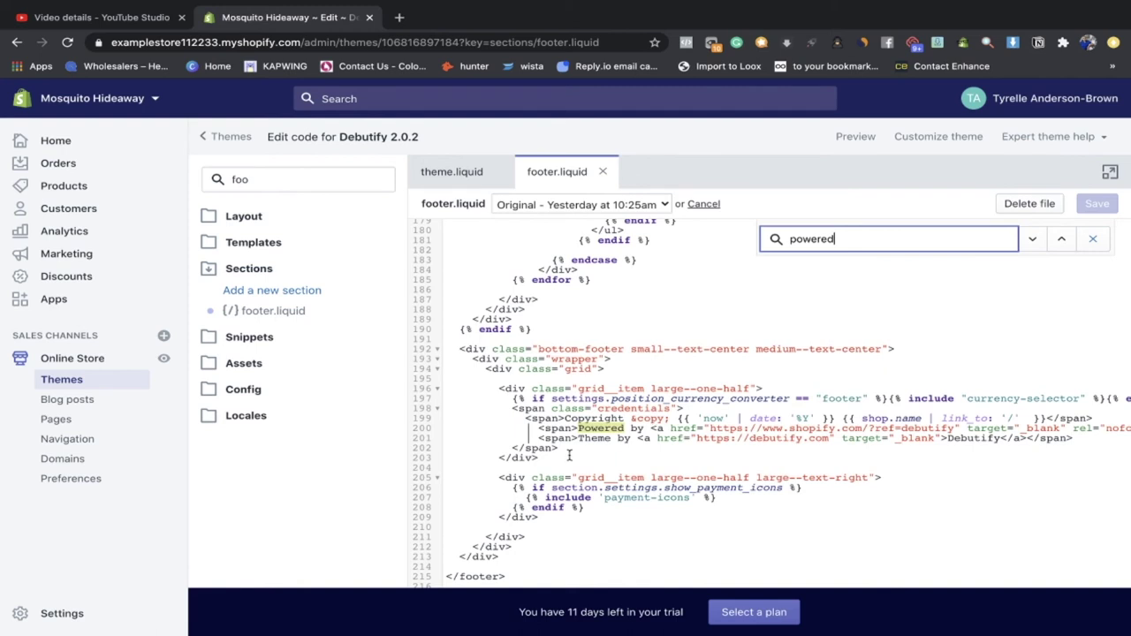
scroll(664, 428, right, 3)
scroll(654, 424, left, 3)
scroll(598, 416, down, 1)
Step: Delete the 'Powered by' and 'Theme by' credit lines 200–201 and the leftover blank line
drag(579, 404, 633, 404)
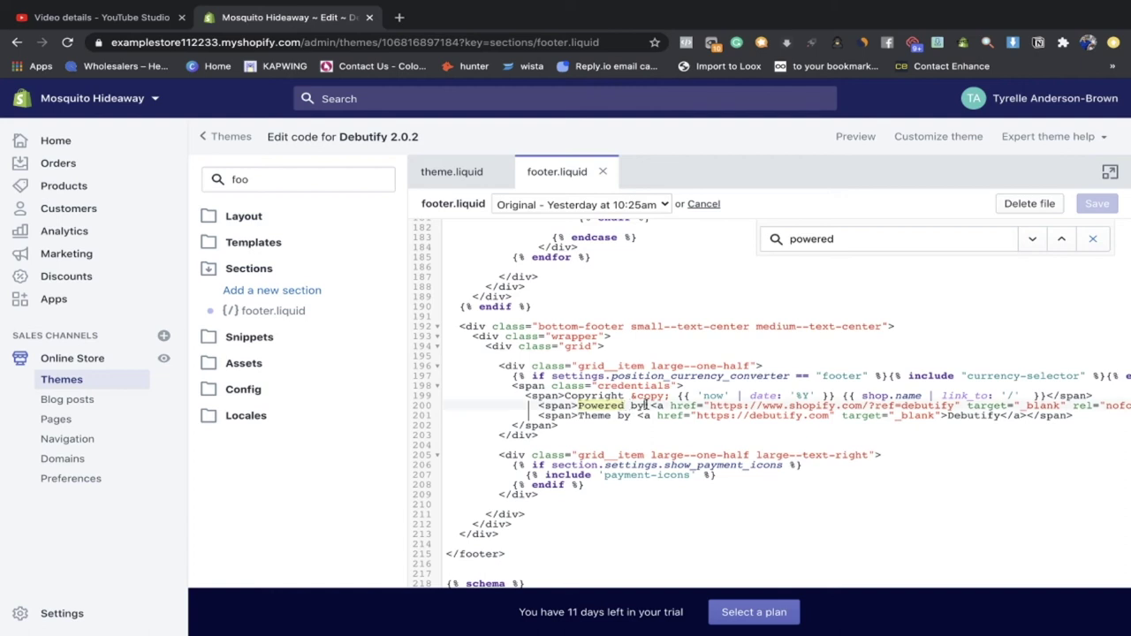
click(636, 414)
drag(636, 414, 609, 414)
click(526, 404)
drag(527, 404, 527, 425)
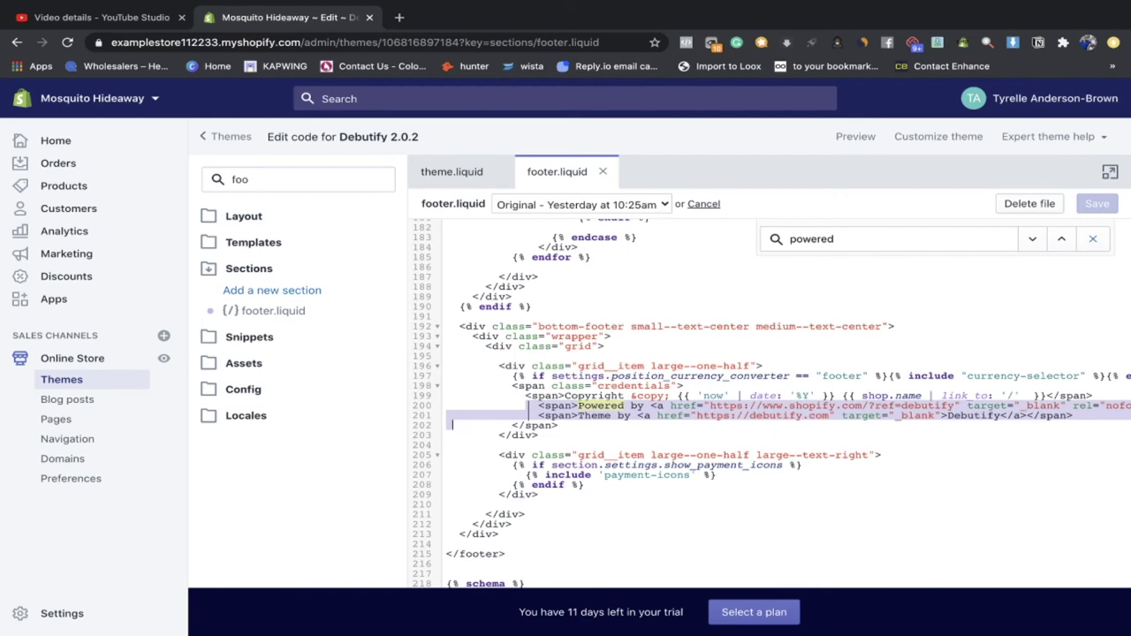
key(shift+Left)
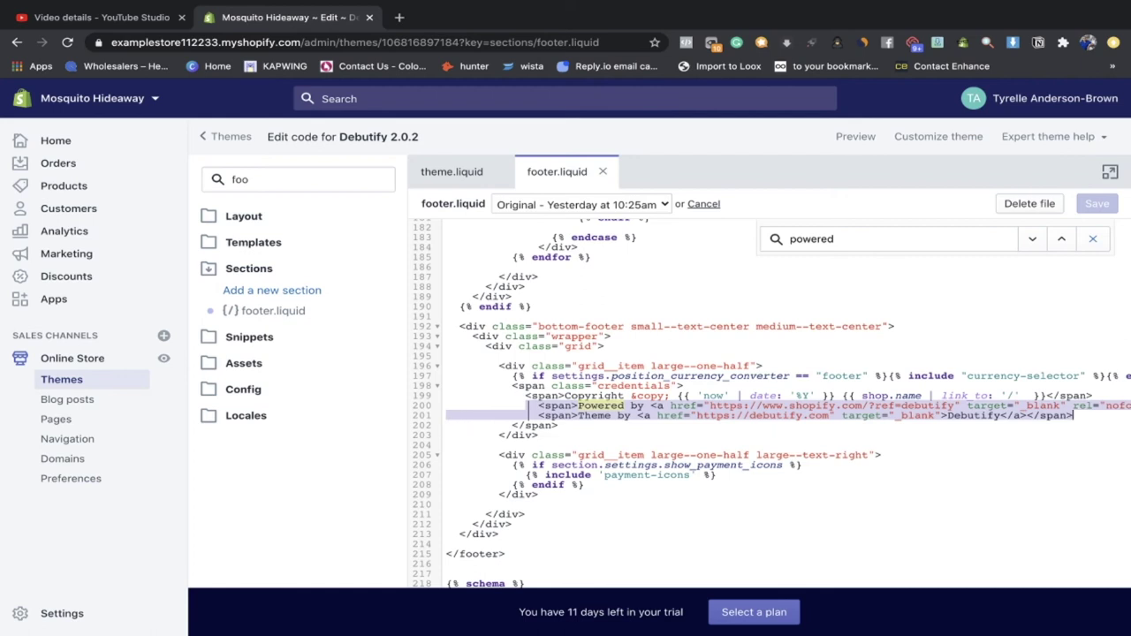
key(BackSpace)
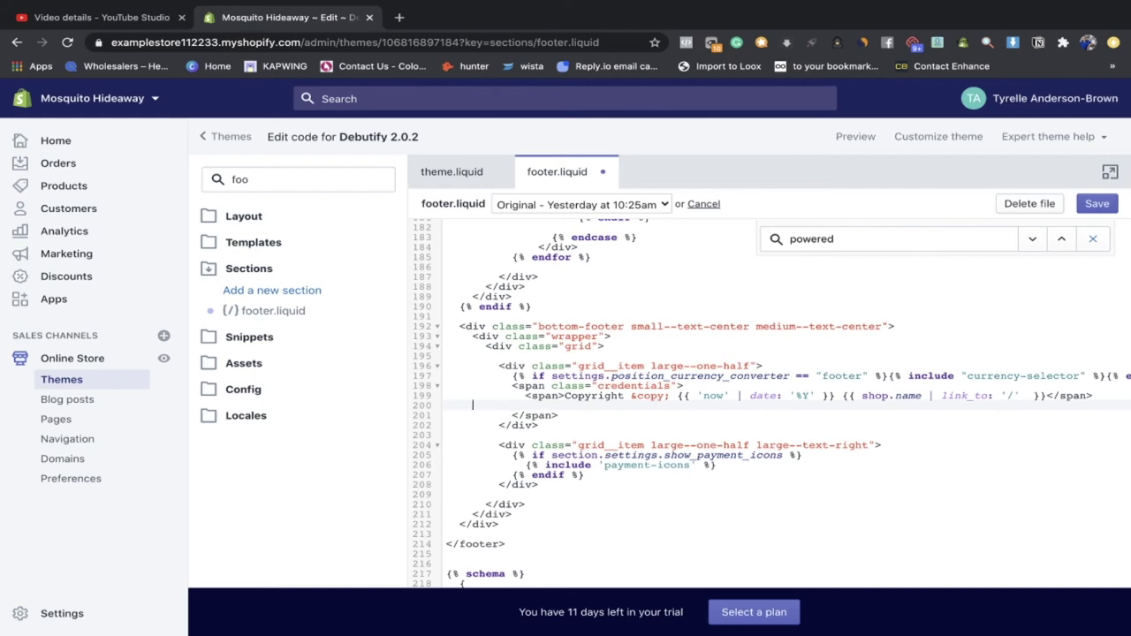
key(BackSpace)
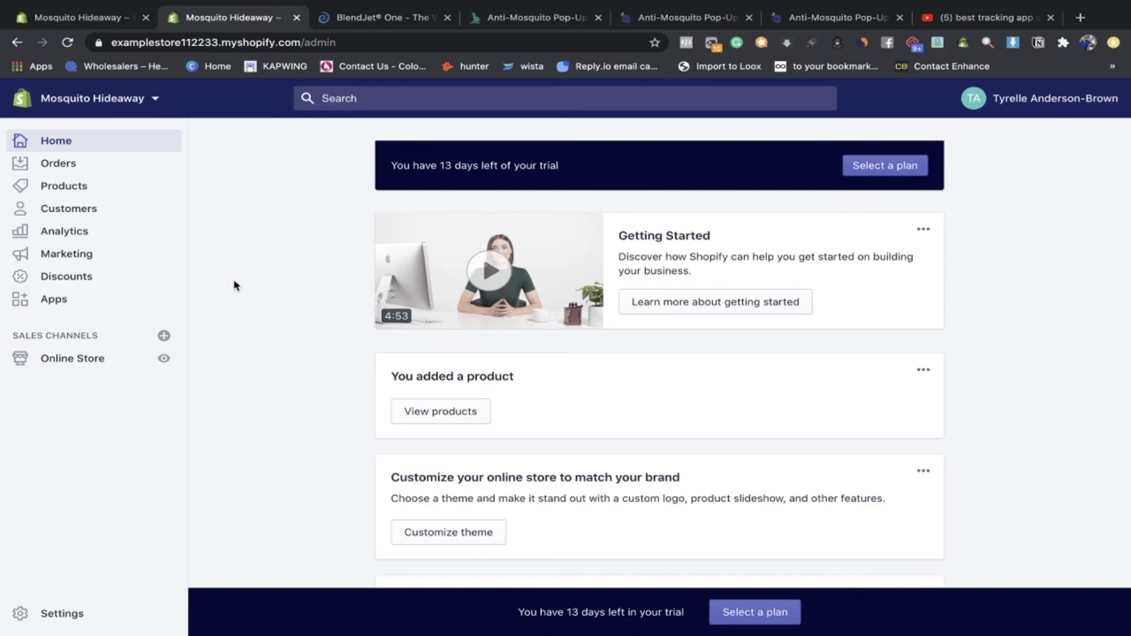
Step: Check the live storefront footer for the removed credits, then return to the admin's Online Store themes
click(164, 357)
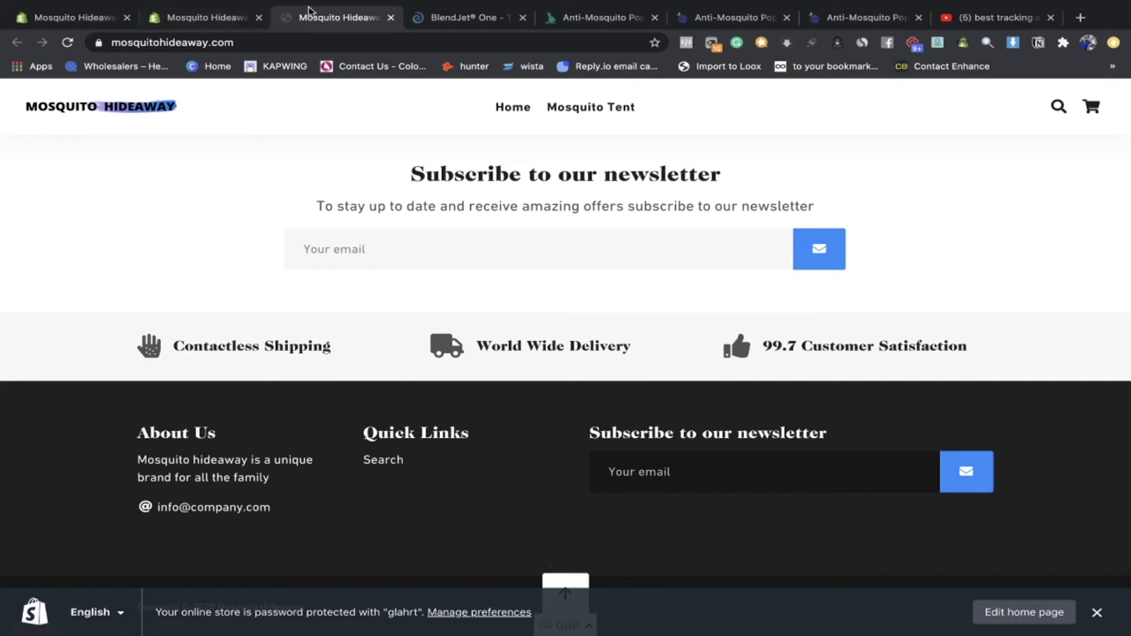
click(197, 19)
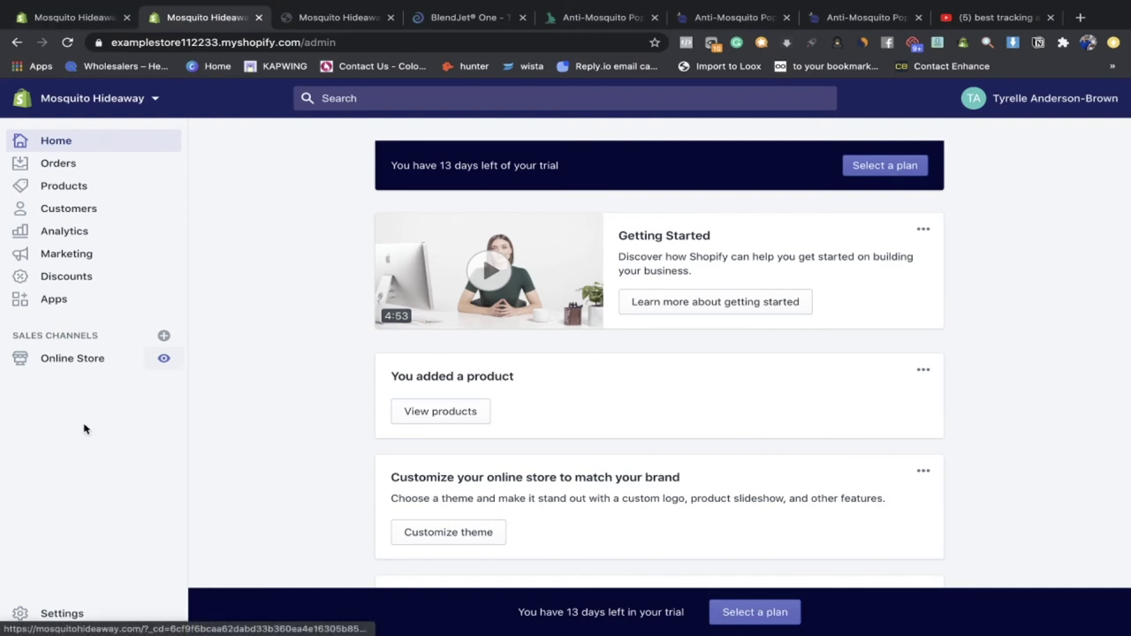
click(111, 364)
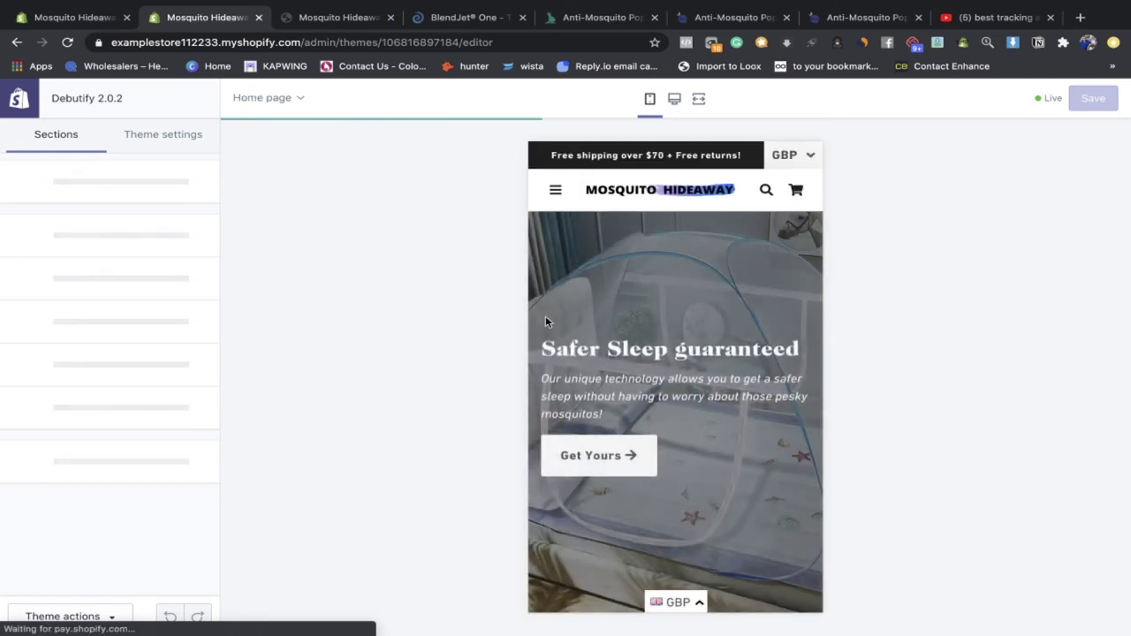
Step: Scroll the home page preview, reviewing the Contactless Shipping and 99.7 Customer Satisfaction headings
scroll(739, 406, down, 15)
scroll(740, 406, down, 5)
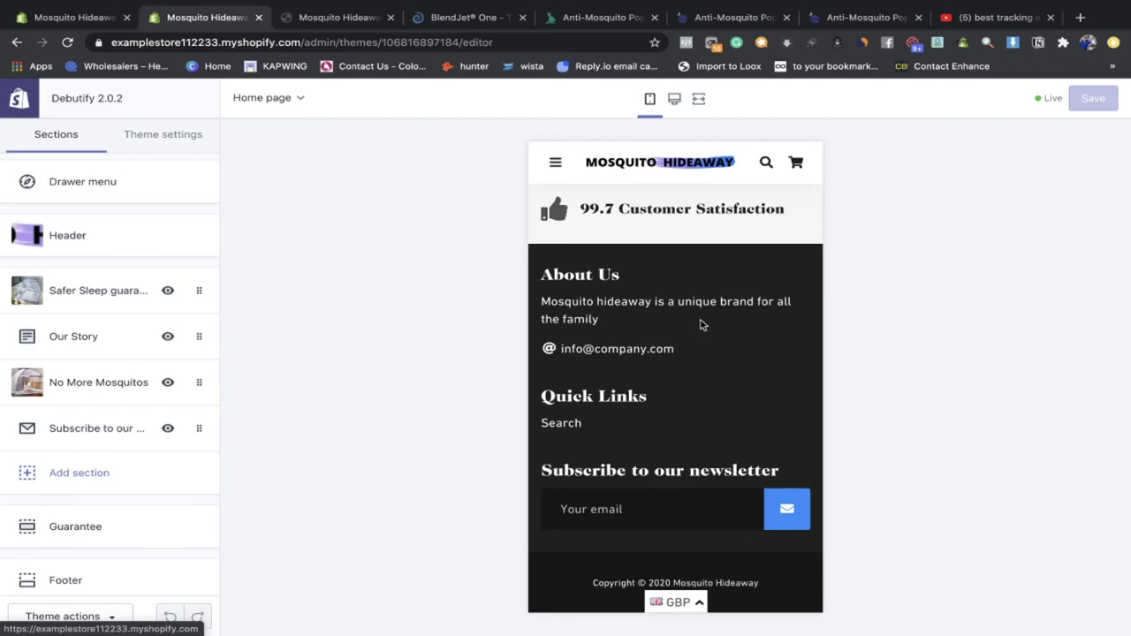
scroll(701, 329, up, 4)
scroll(700, 329, up, 1)
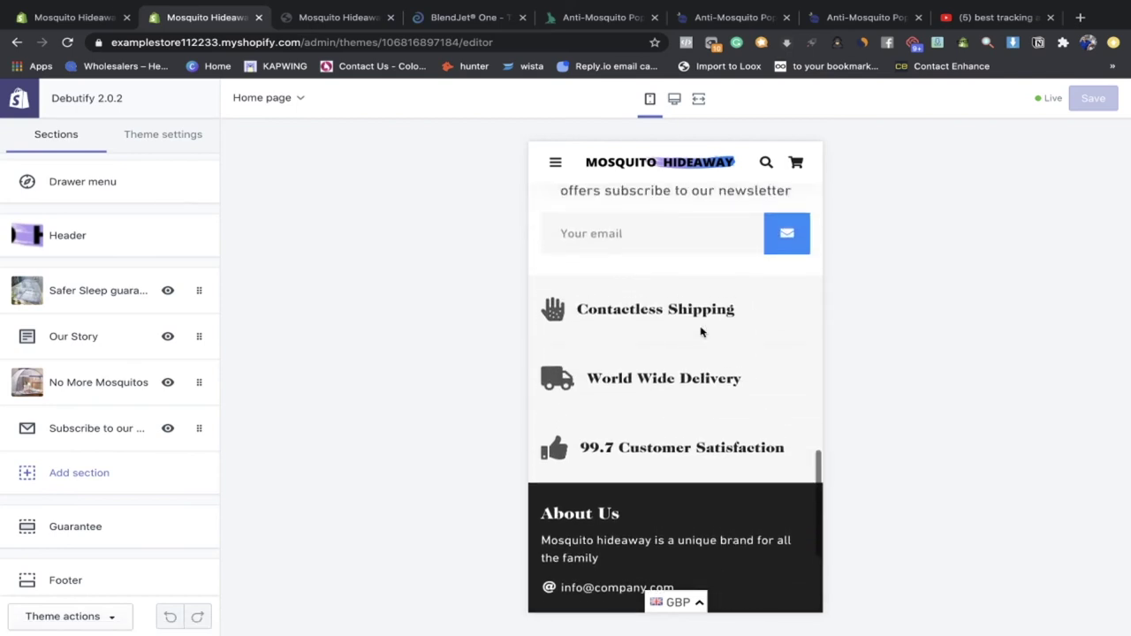
drag(741, 313, 547, 310)
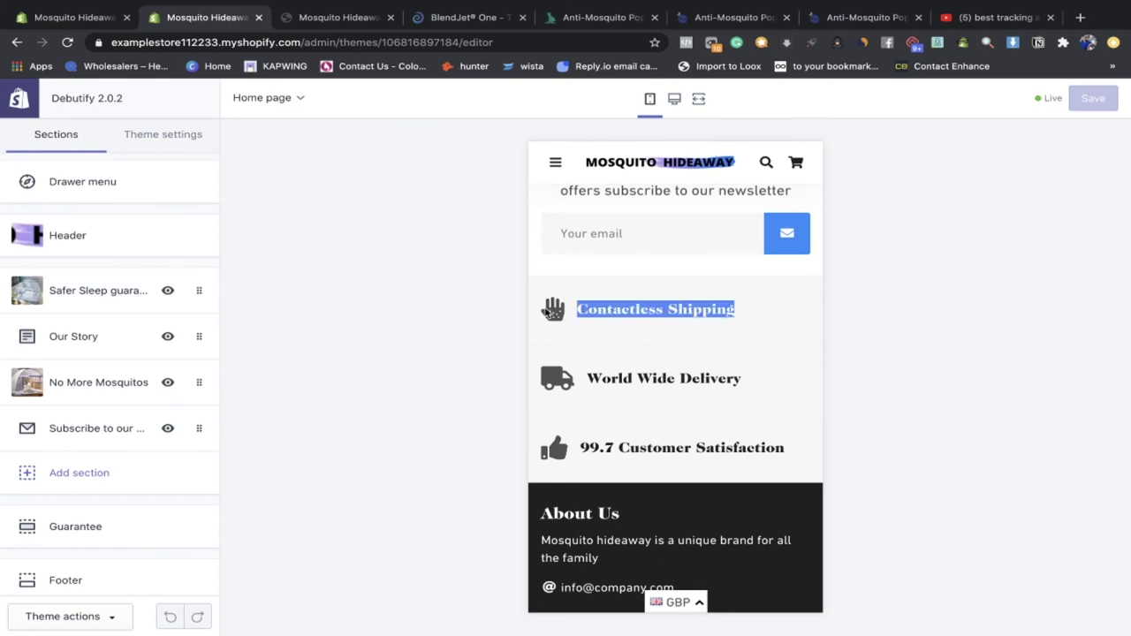
click(749, 364)
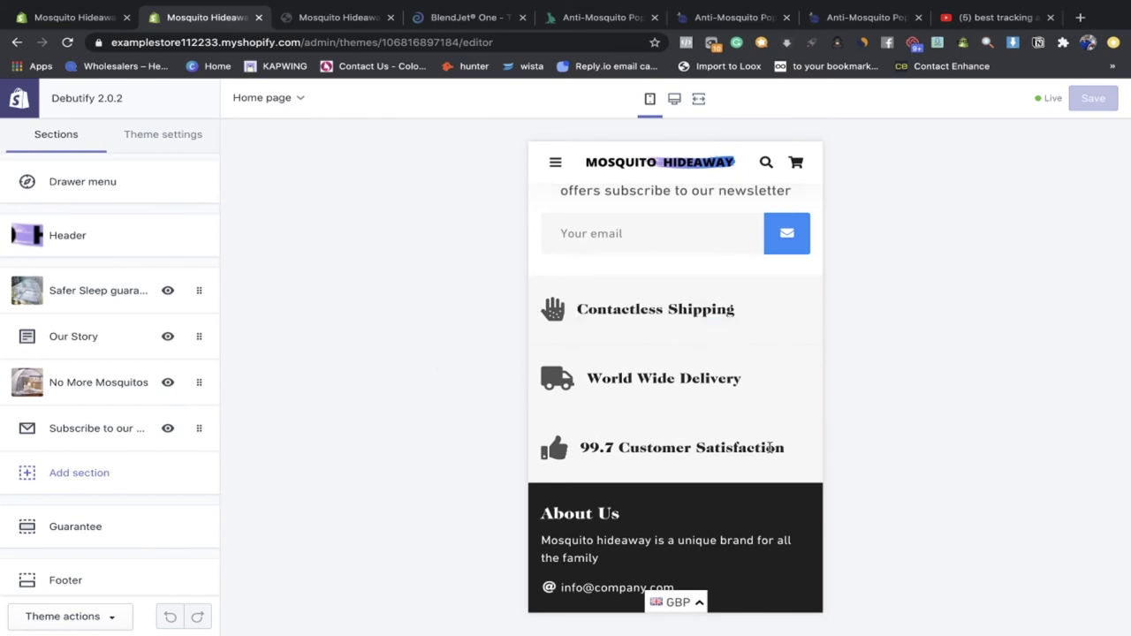
drag(791, 453, 576, 452)
scroll(618, 460, down, 1)
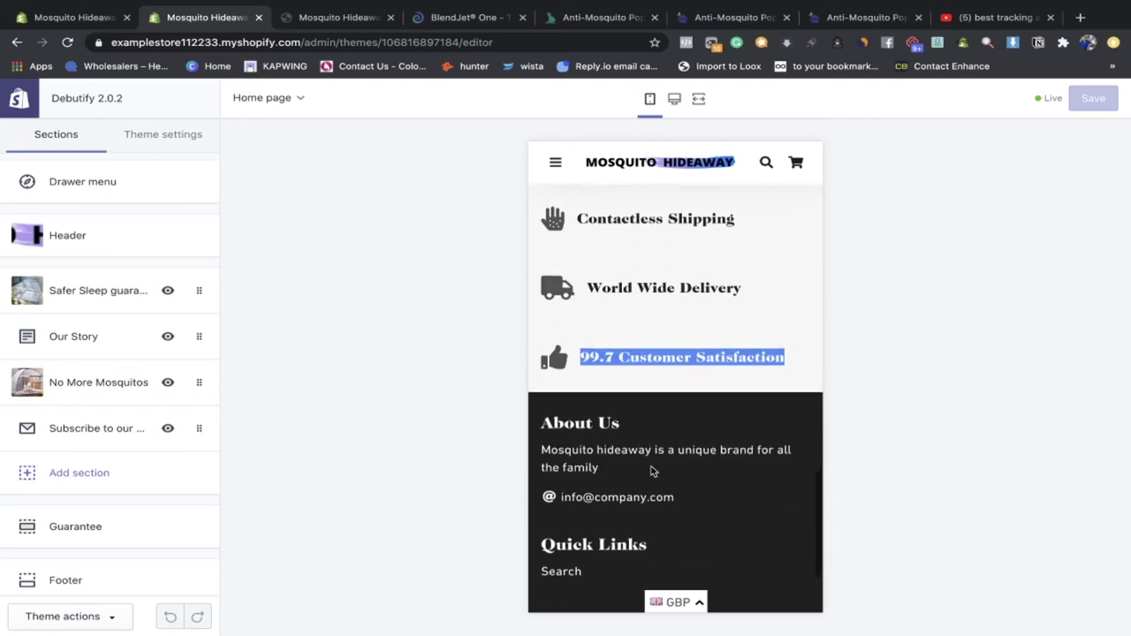
scroll(53, 522, down, 1)
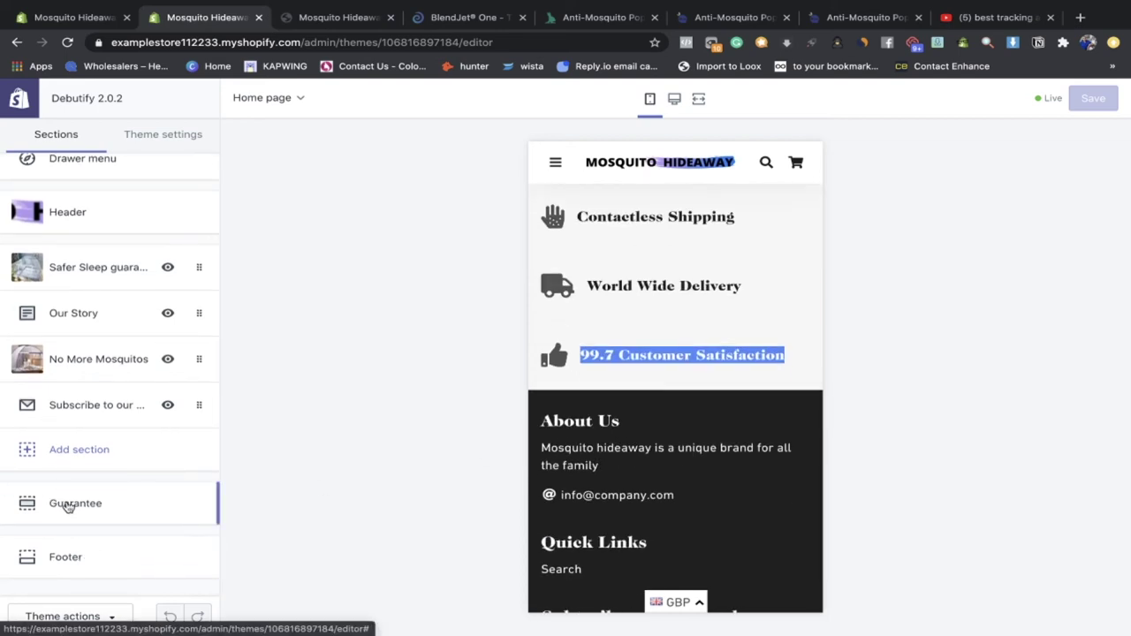
Step: Inspect the Footer section's About Us block, including its heading, description and phone number
click(80, 548)
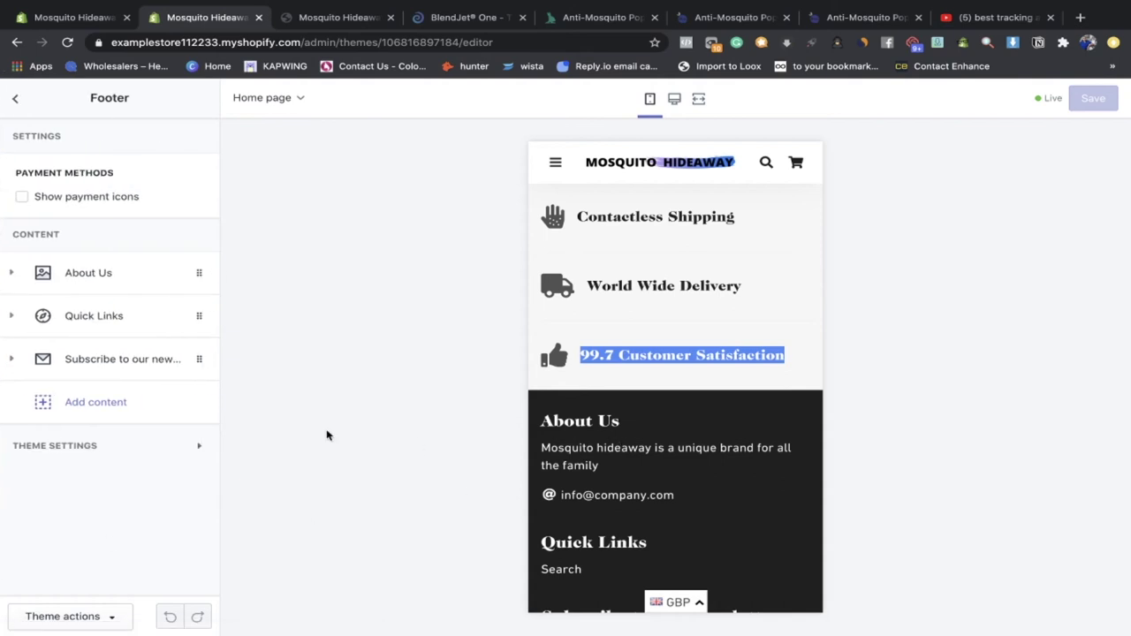
drag(606, 463, 535, 438)
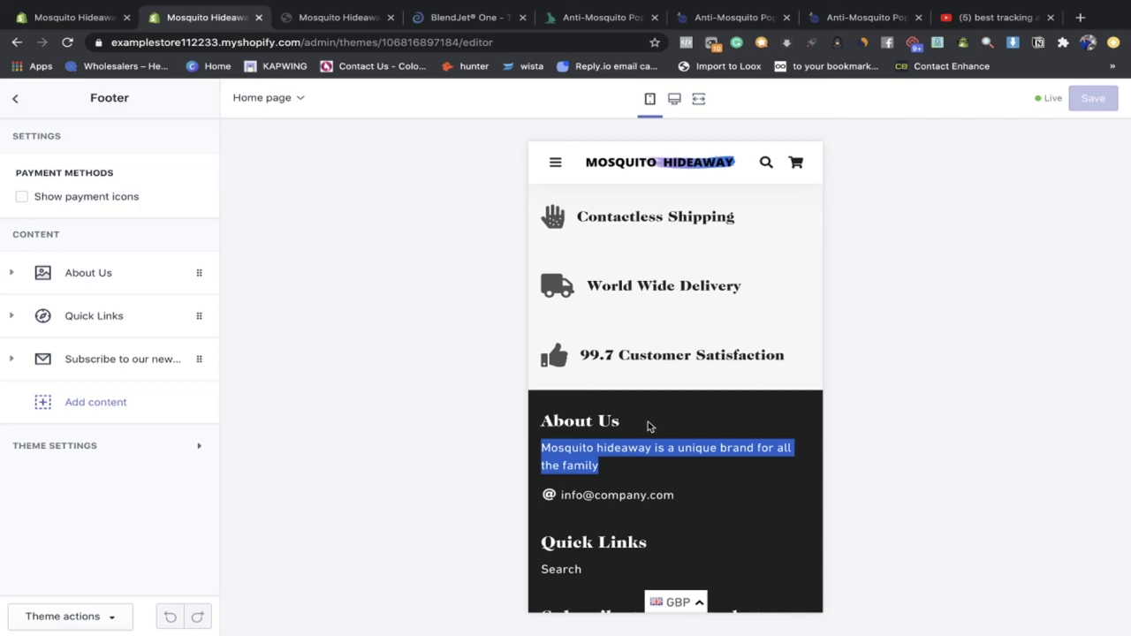
drag(642, 424, 542, 421)
drag(602, 466, 344, 399)
click(114, 284)
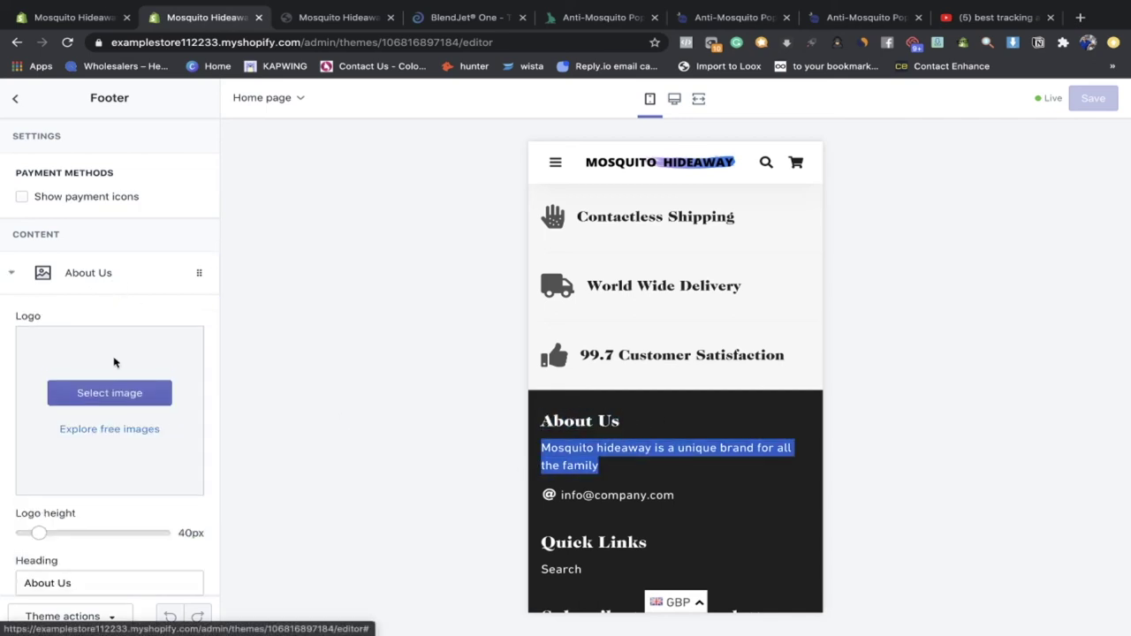
scroll(121, 517, down, 5)
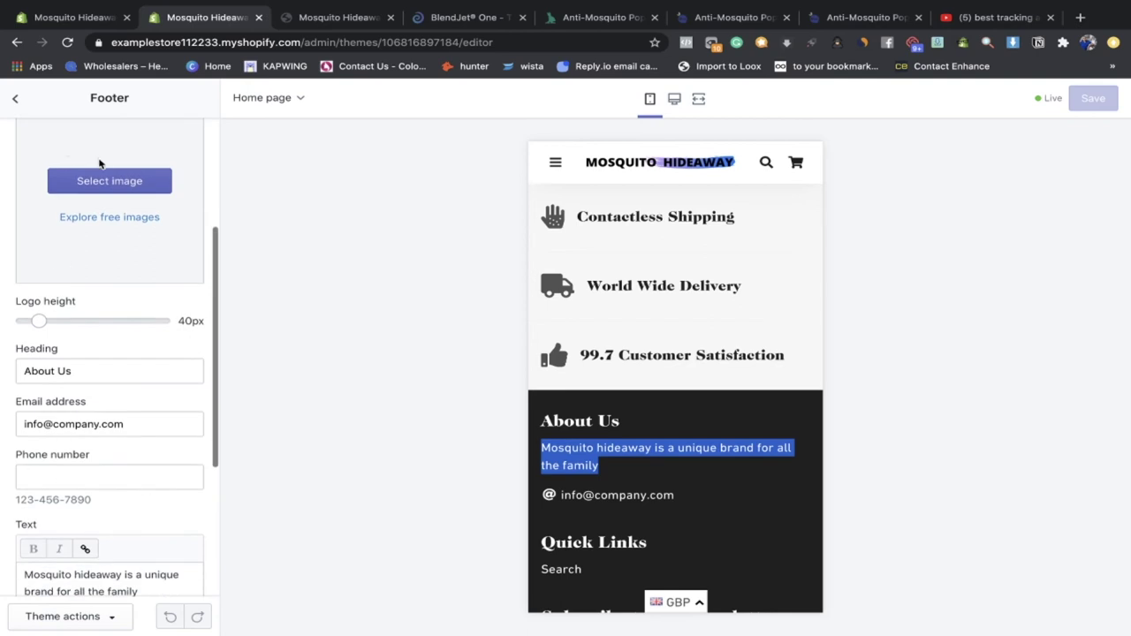
scroll(104, 190, up, 2)
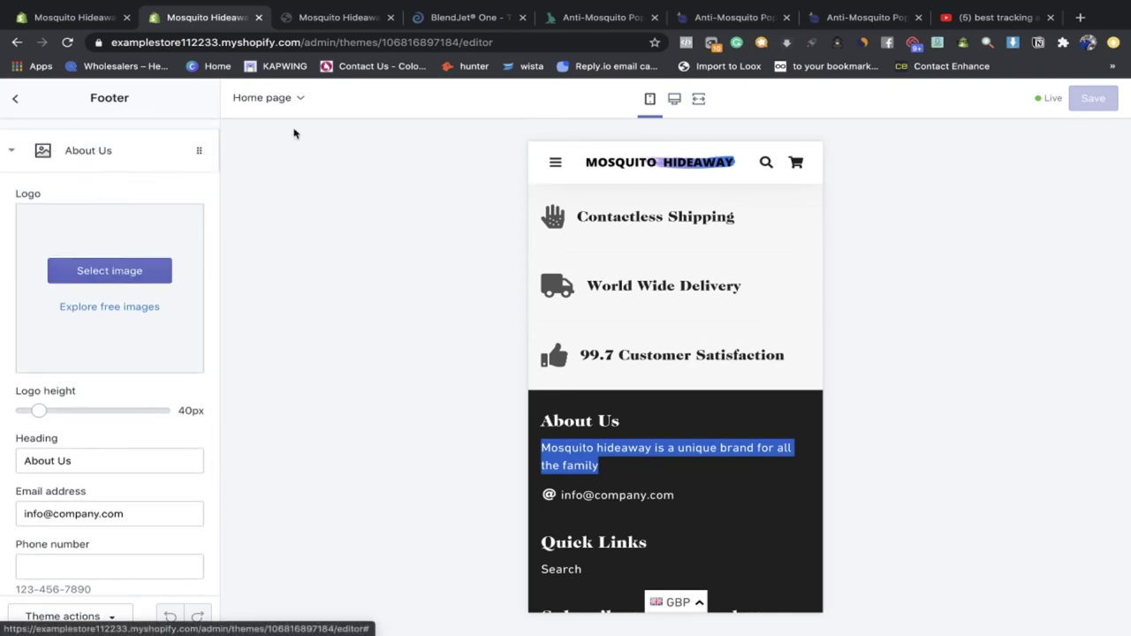
scroll(85, 300, down, 1)
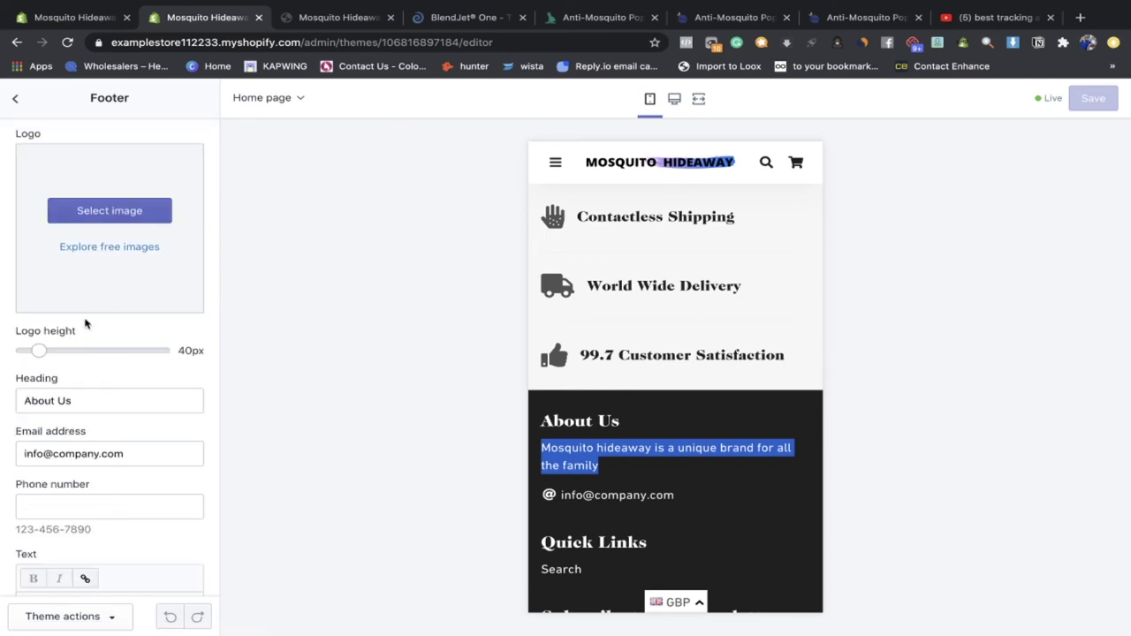
click(128, 509)
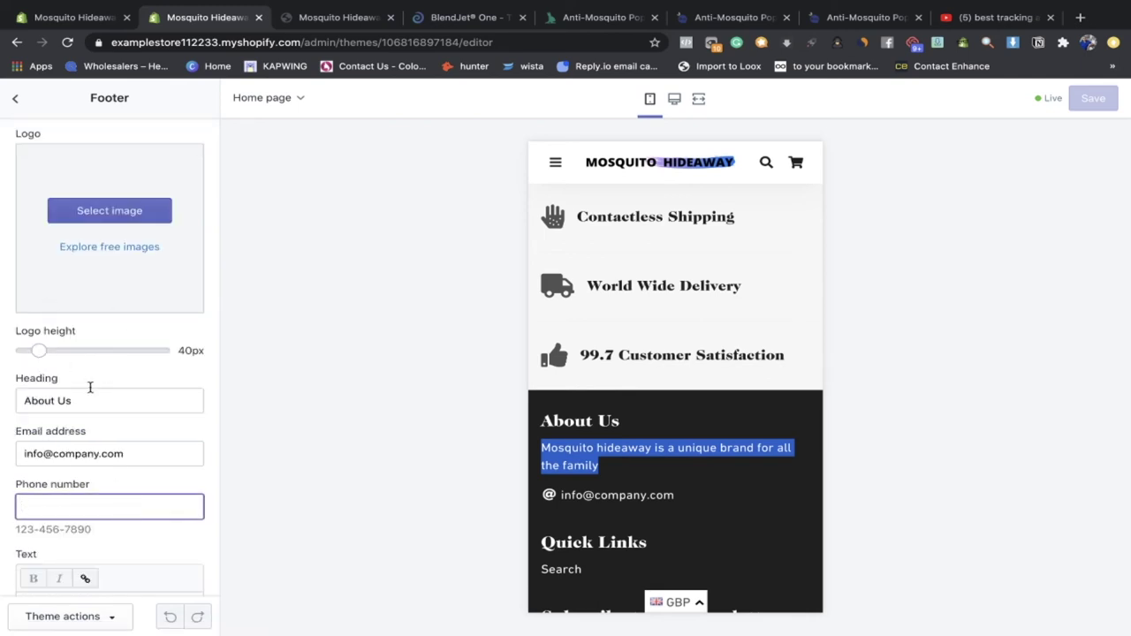
scroll(90, 387, up, 3)
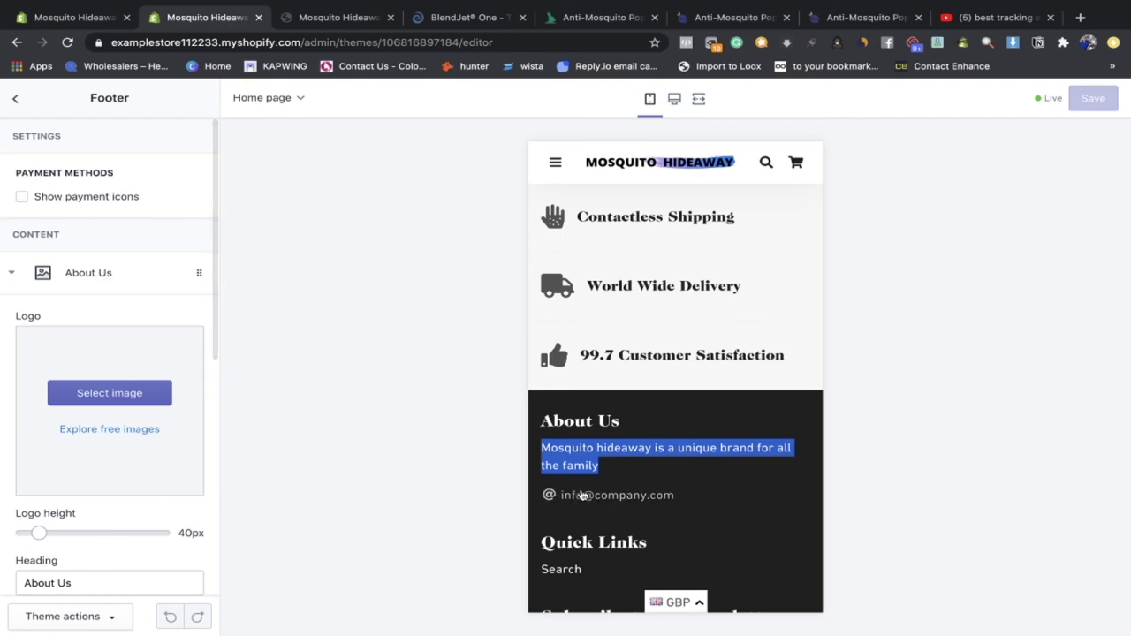
click(11, 272)
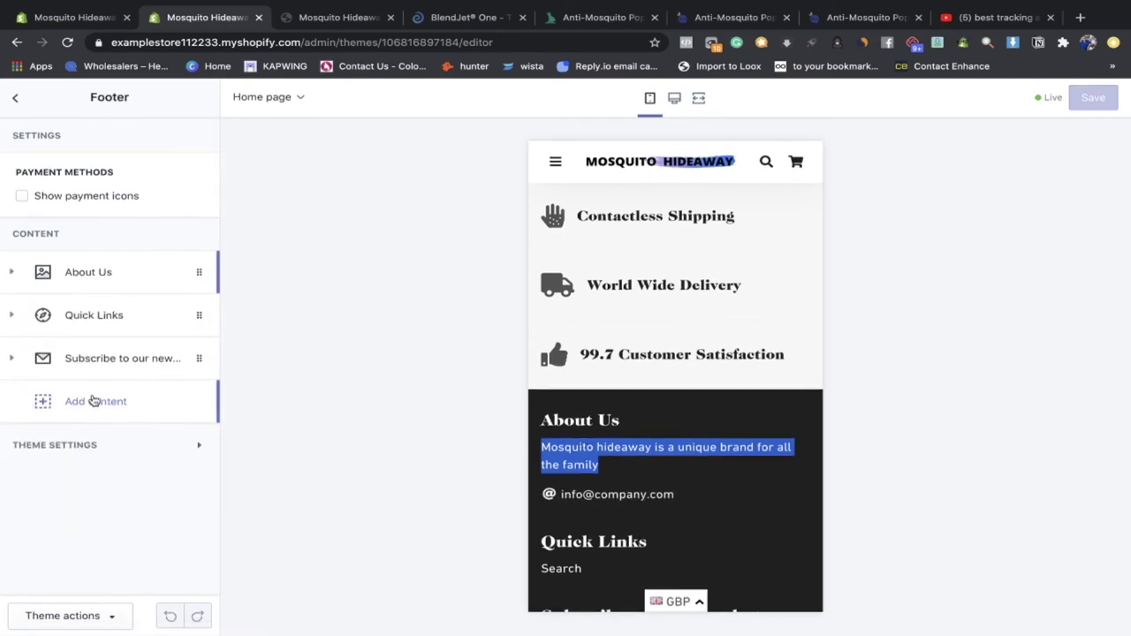
Step: Review the footer newsletter block's heading and subheading, then leave the section list
click(84, 369)
scroll(103, 433, down, 2)
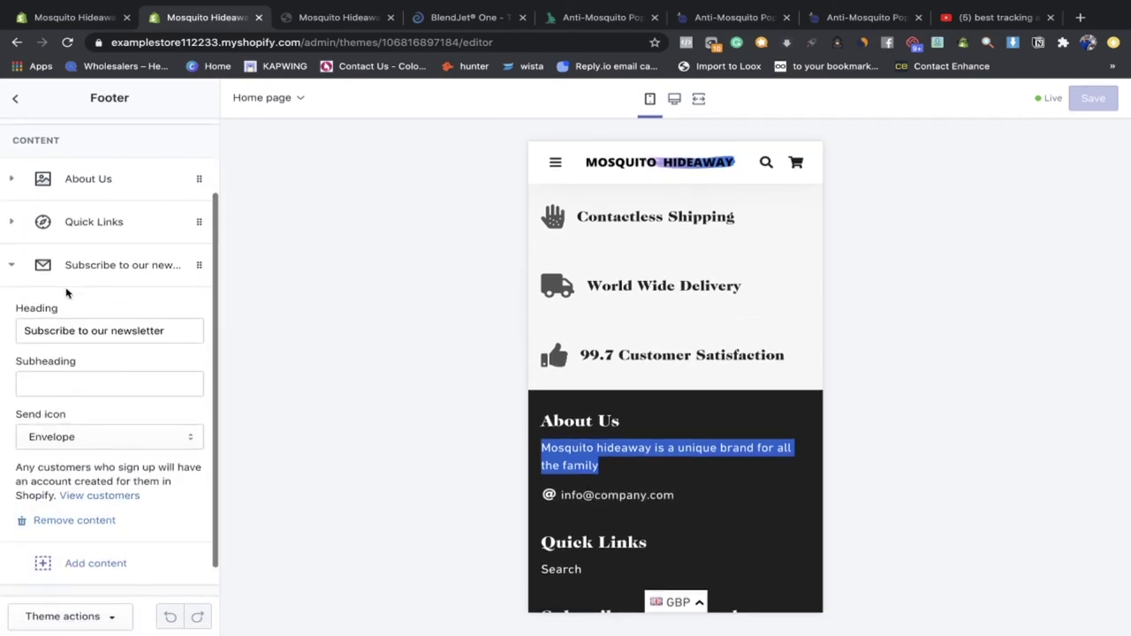
triple_click(71, 328)
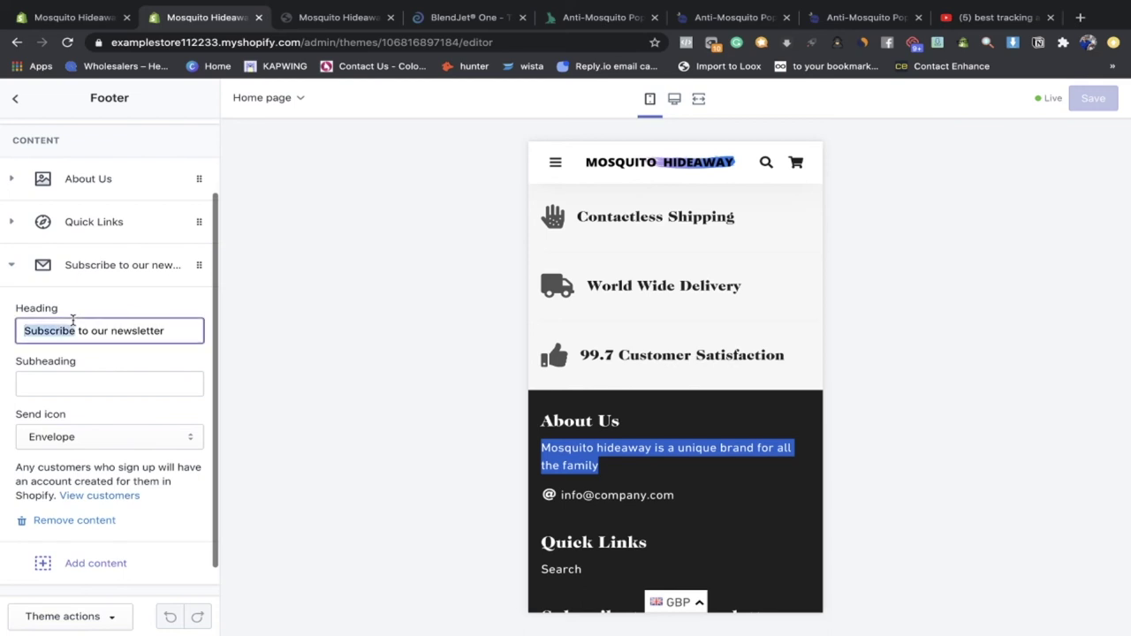
click(115, 382)
scroll(541, 419, down, 2)
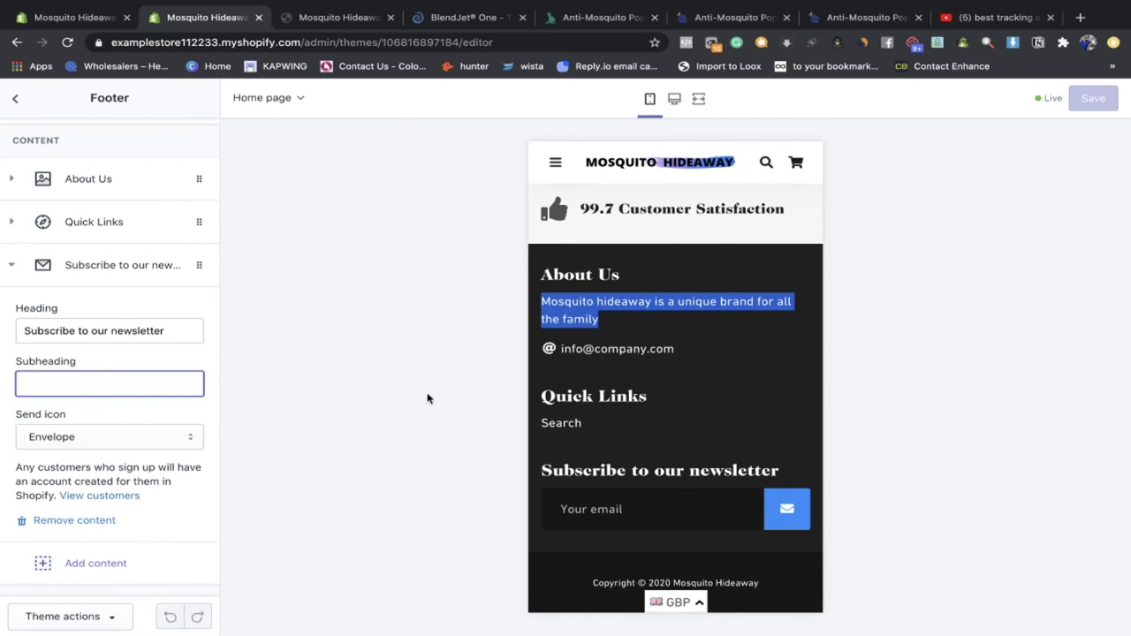
click(16, 270)
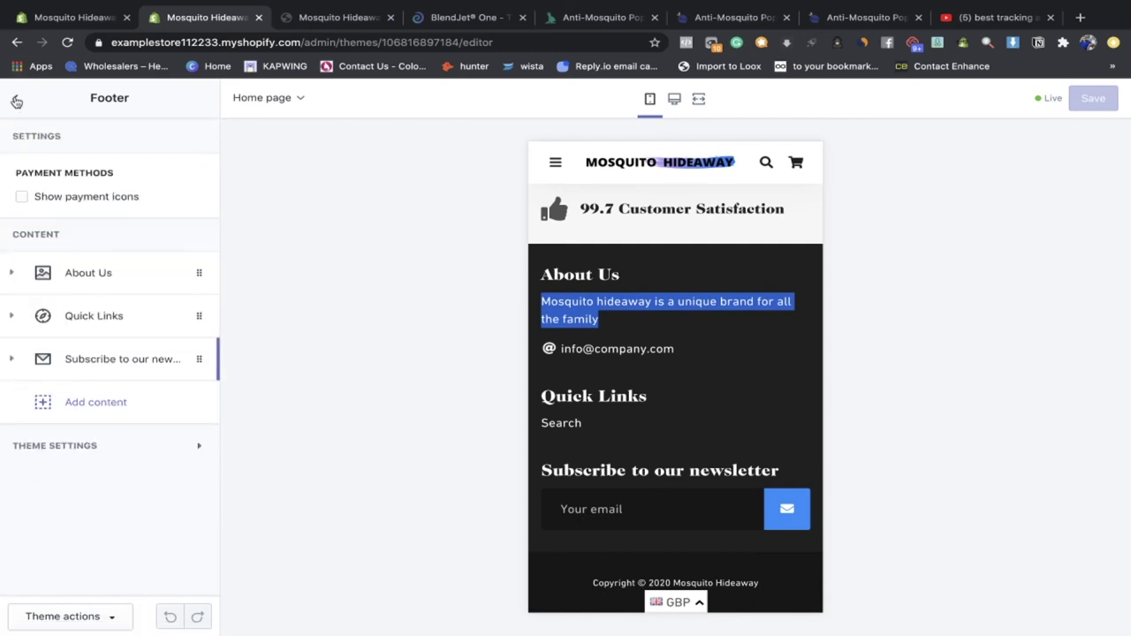
click(16, 101)
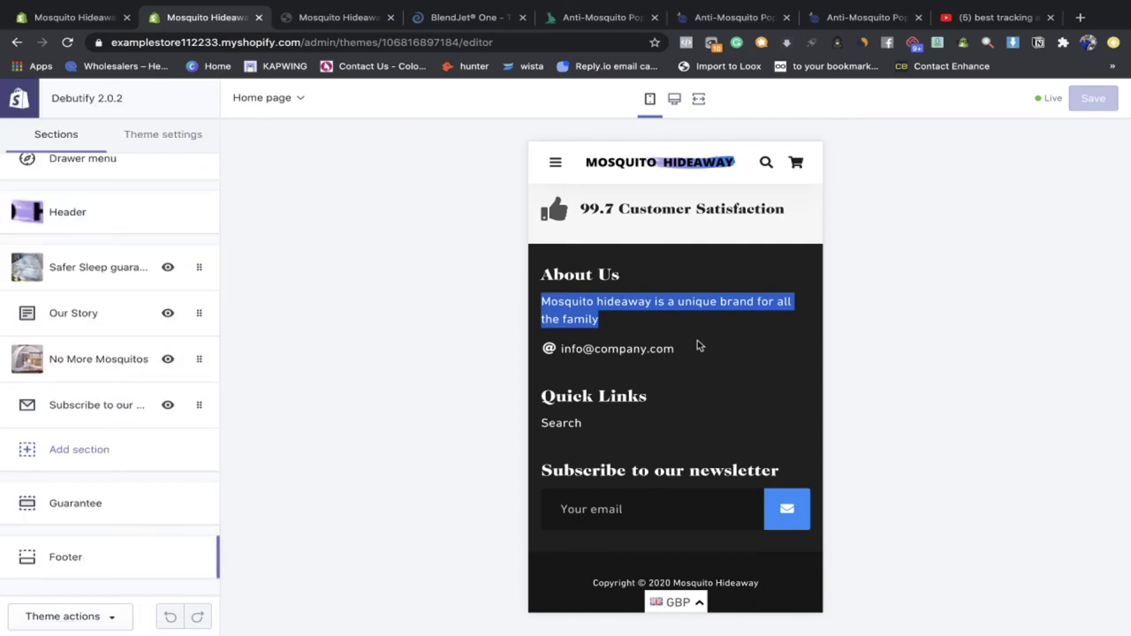
click(145, 135)
Step: Scroll through the theme's Colors settings
click(138, 168)
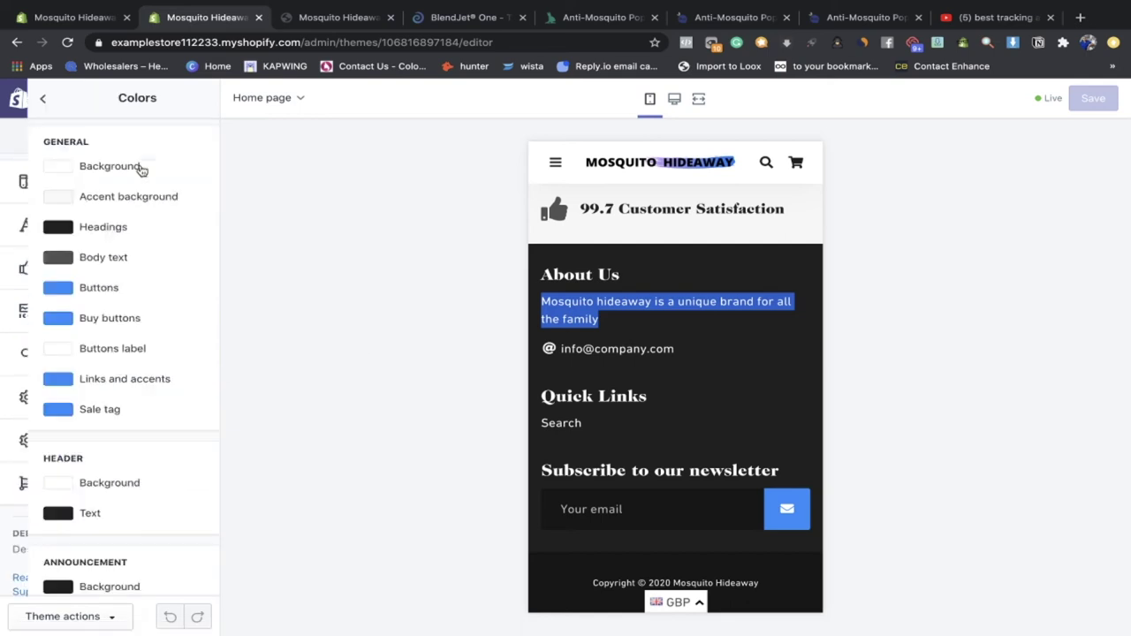
scroll(101, 292, down, 2)
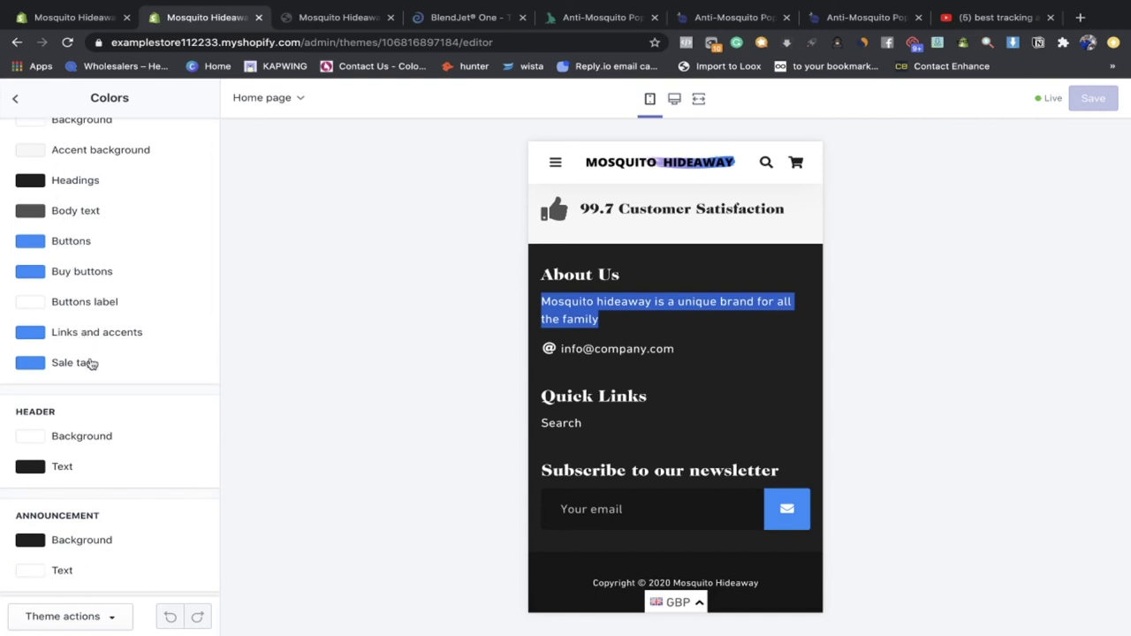
scroll(74, 320, down, 5)
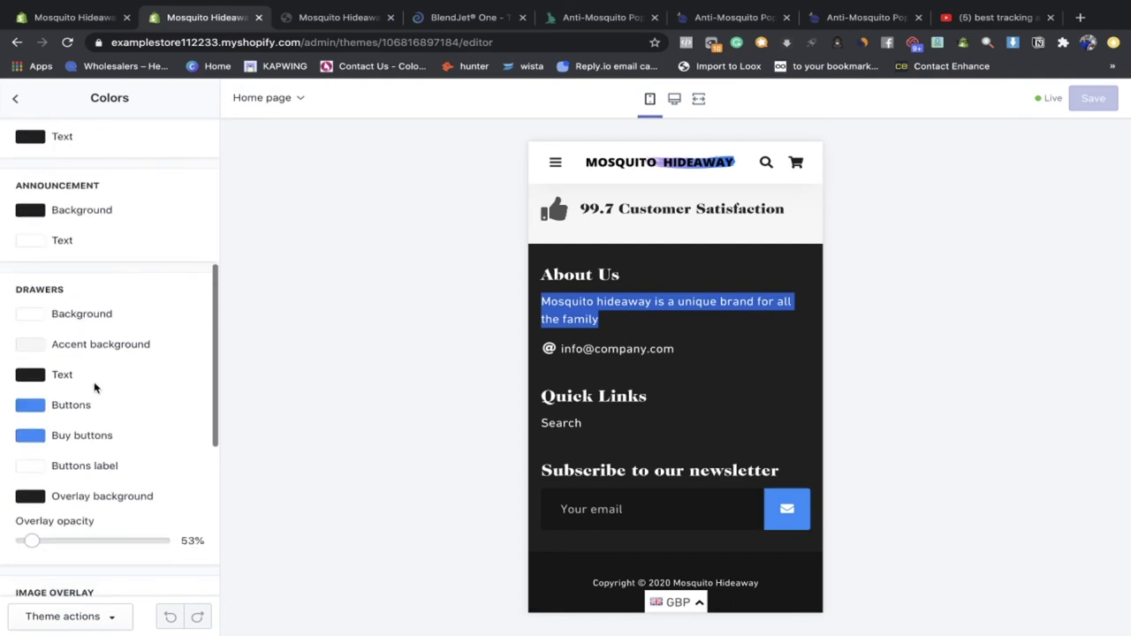
scroll(103, 437, down, 5)
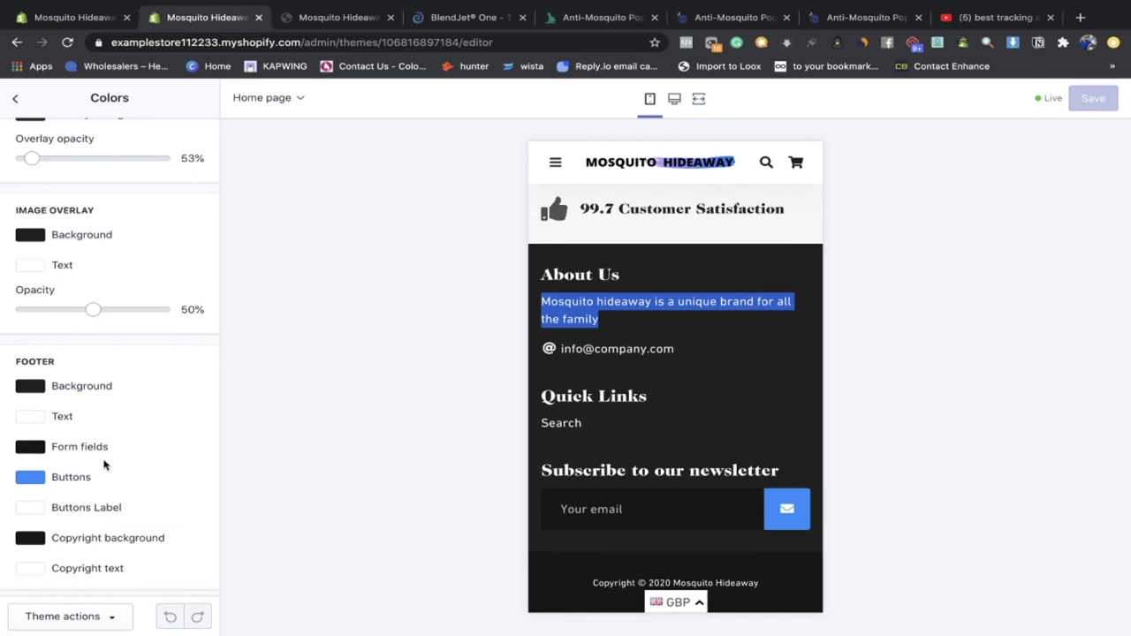
scroll(93, 415, up, 8)
click(15, 98)
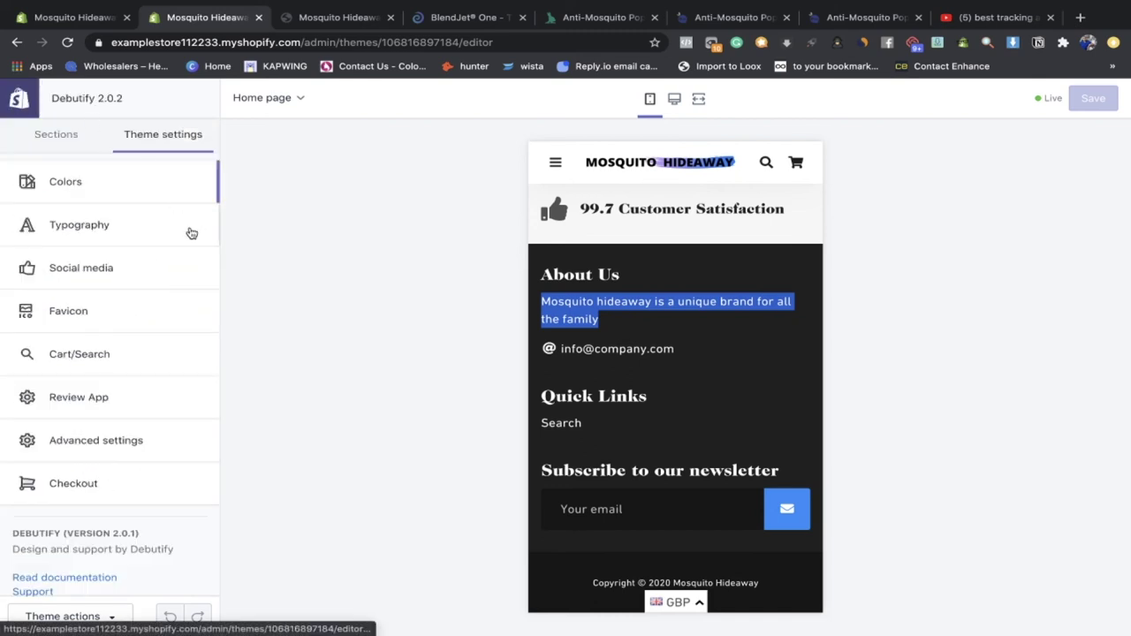
Step: Review the Checkout appearance settings and return to the theme settings list
click(114, 482)
scroll(114, 479, down, 8)
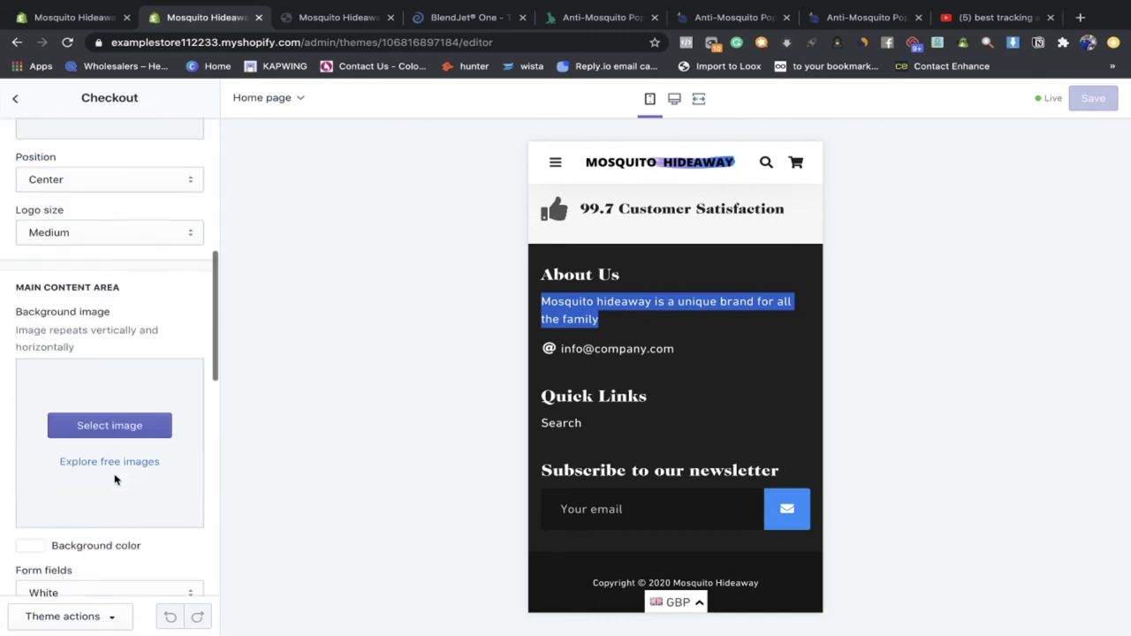
scroll(115, 480, down, 10)
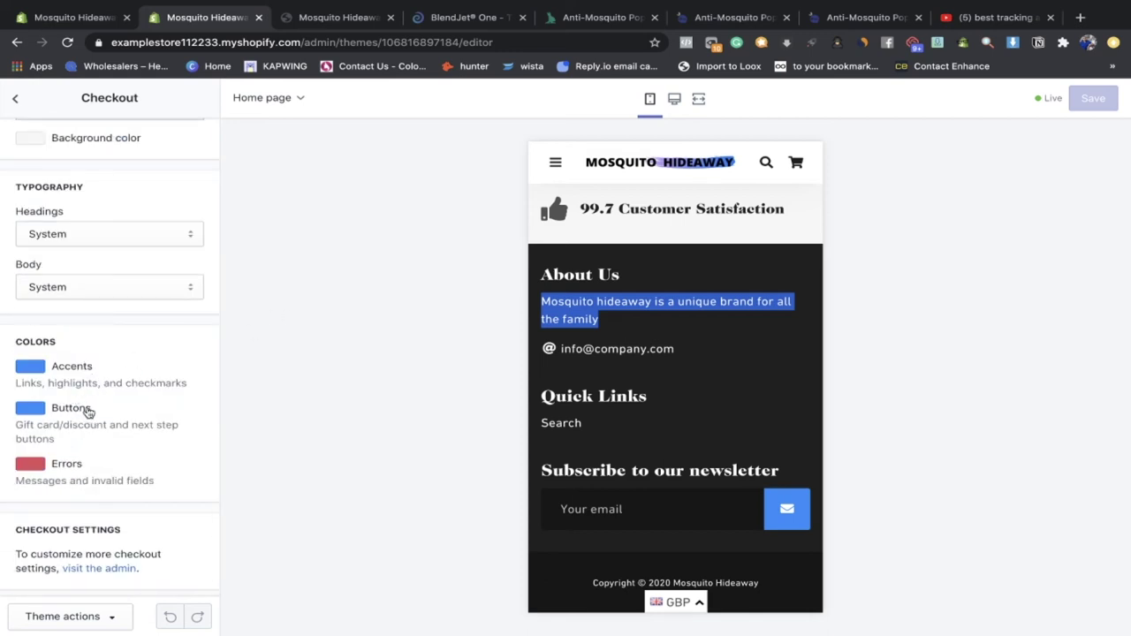
scroll(86, 266, up, 8)
click(15, 101)
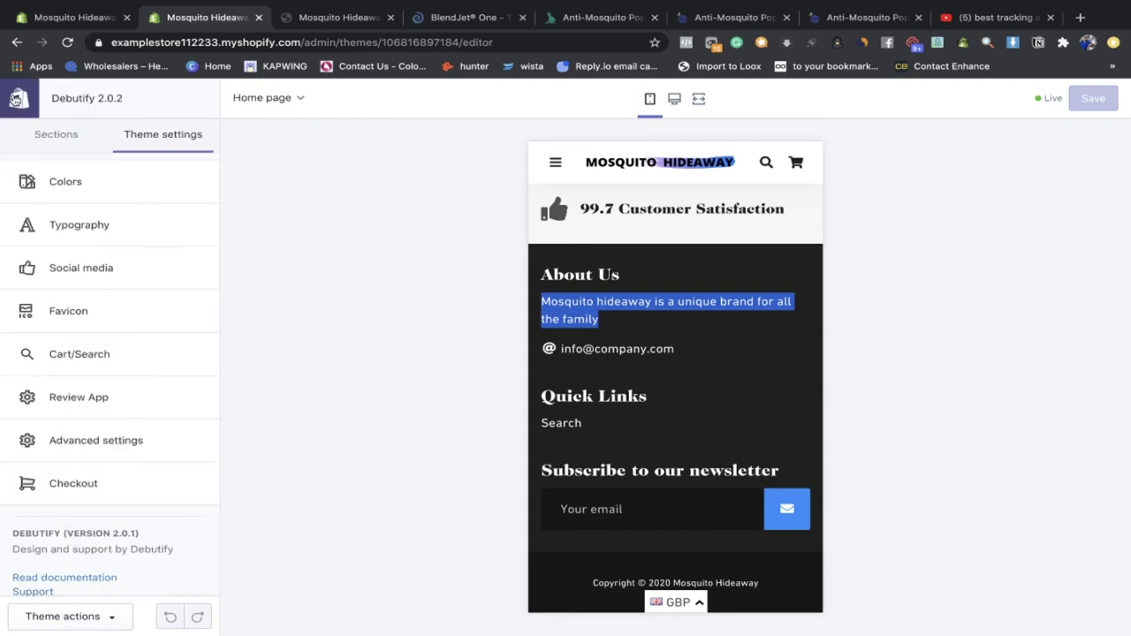
scroll(631, 335, up, 1)
Step: Reopen Colors, close the YouTube tracking video tab and start a new browser tab
click(627, 402)
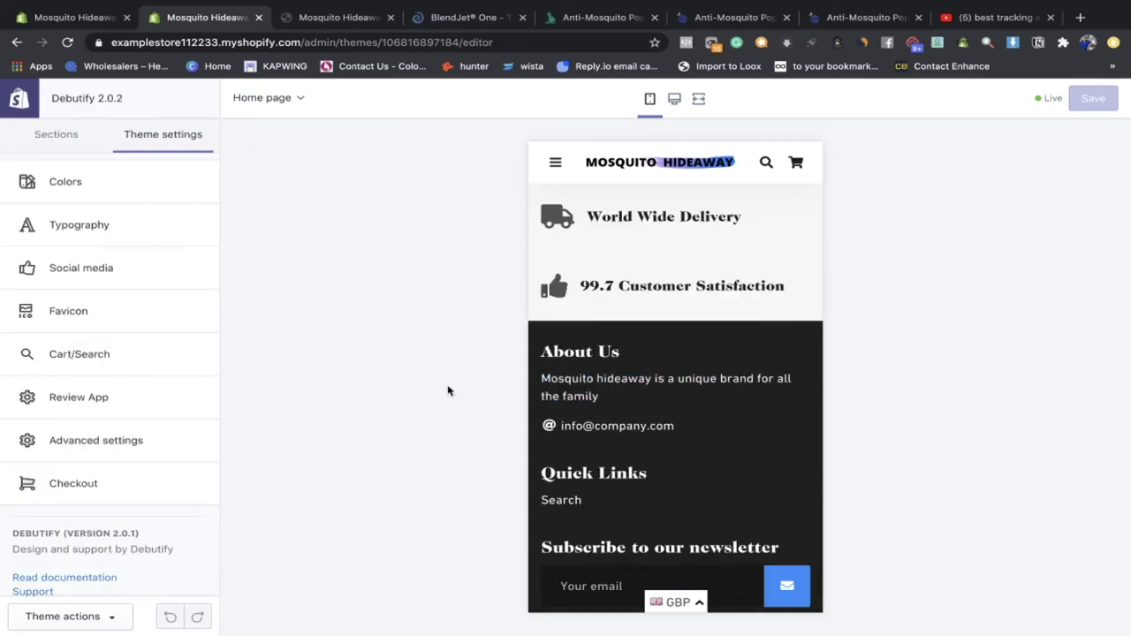
click(120, 185)
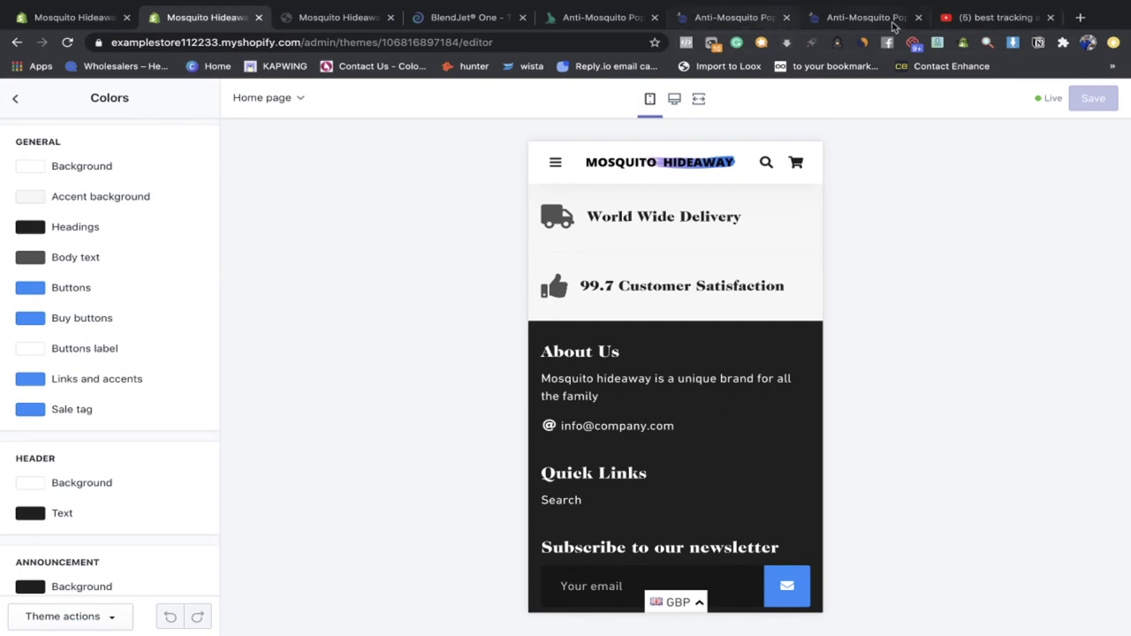
click(1050, 17)
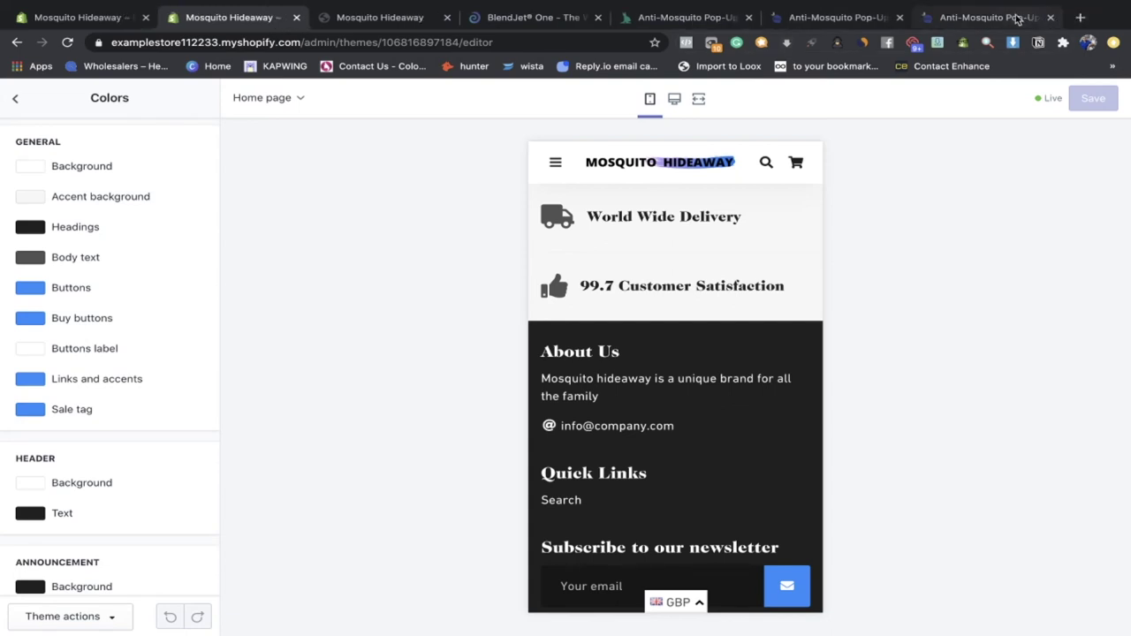
click(1079, 17)
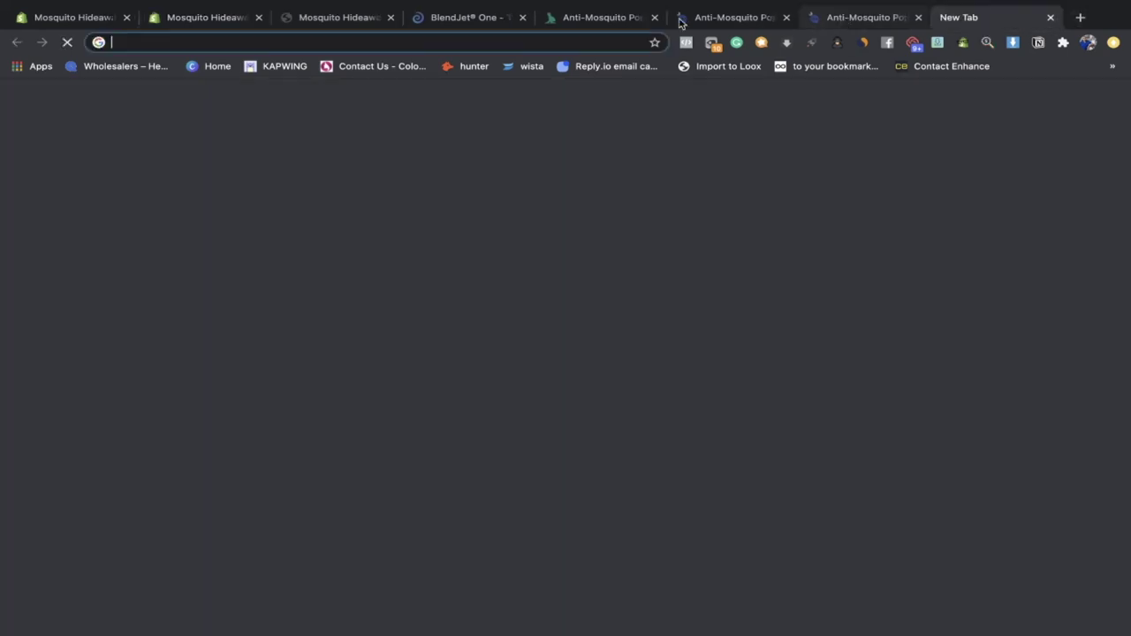
Step: Google 'best colours for trust on a website' and scan the results
text(best coloura)
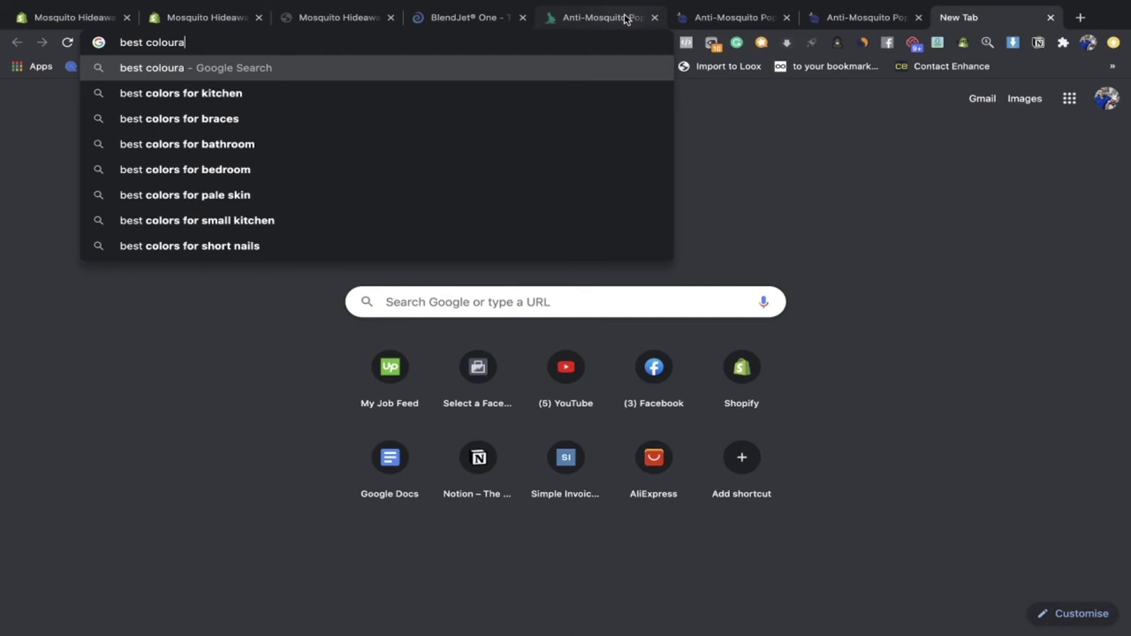
key(BackSpace)
text(s for)
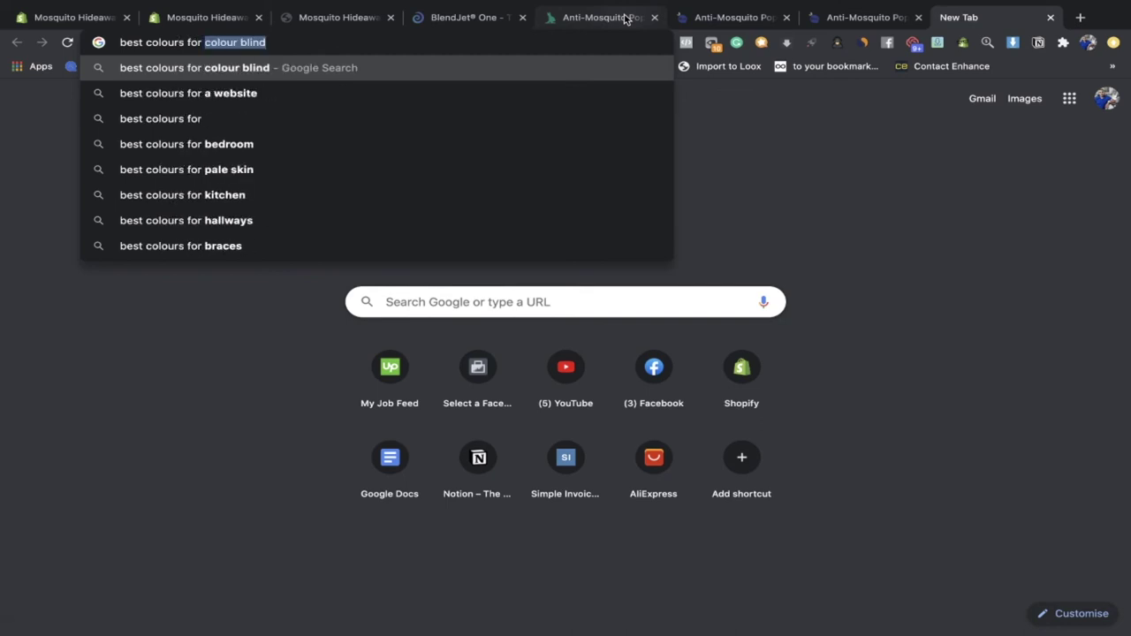
text(trust one)
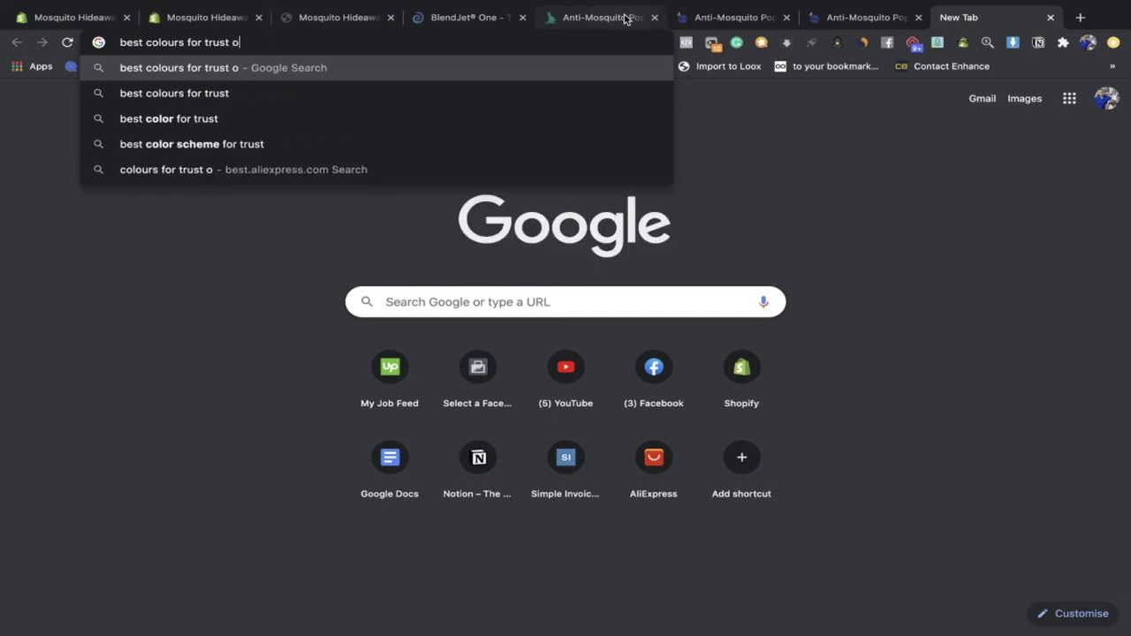
key(BackSpace)
text(a webiste)
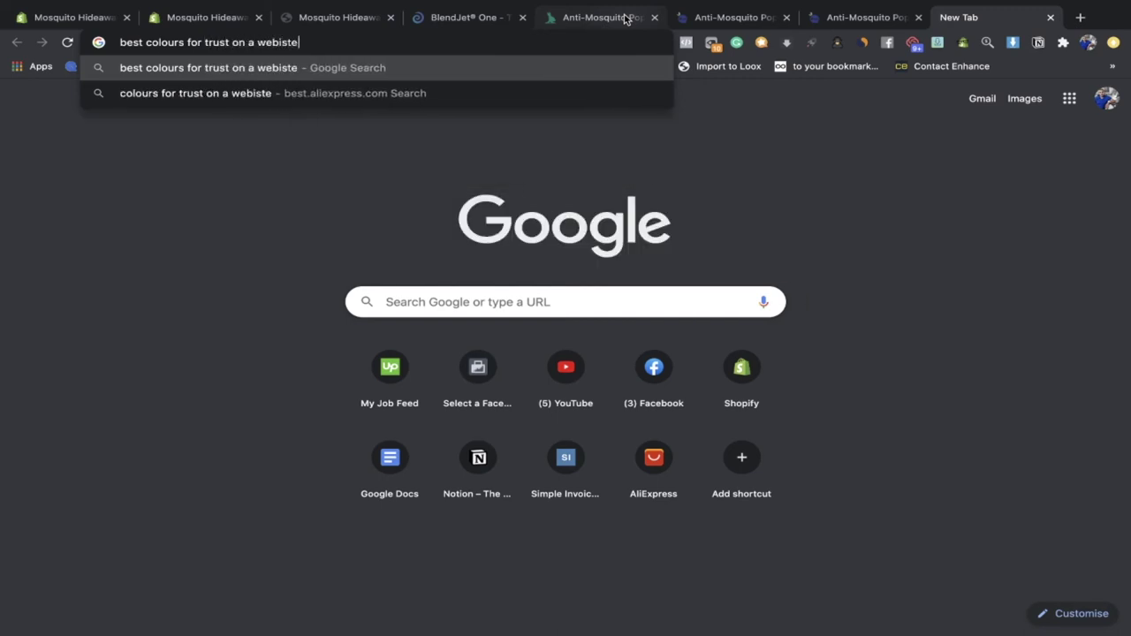
key(Return)
scroll(354, 167, down, 2)
scroll(344, 265, down, 5)
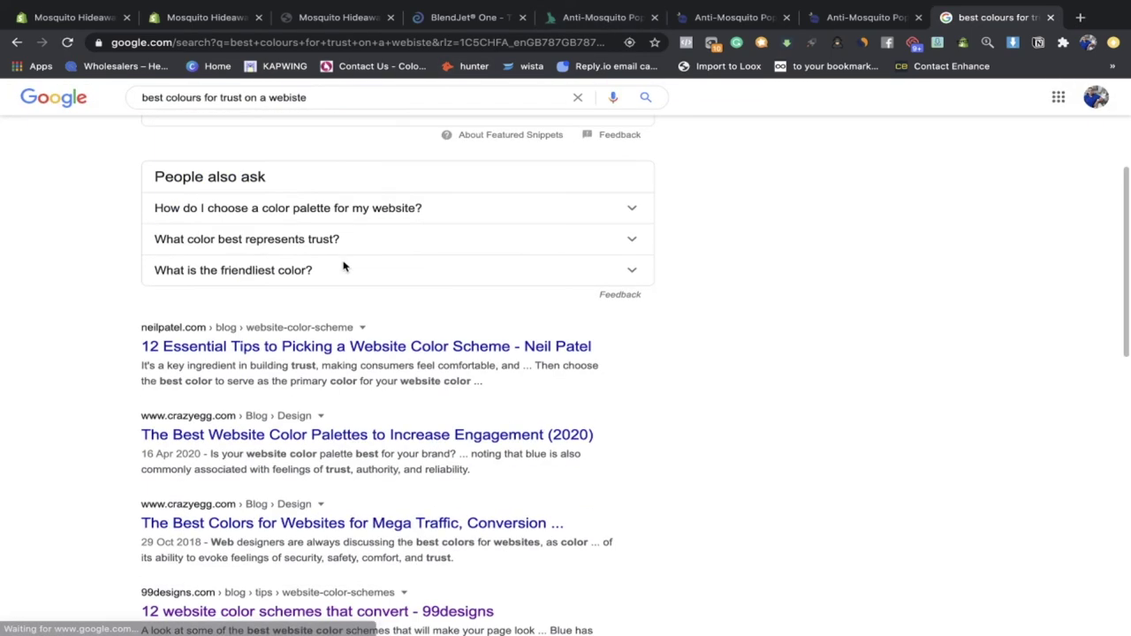
scroll(283, 313, down, 1)
scroll(212, 283, up, 1)
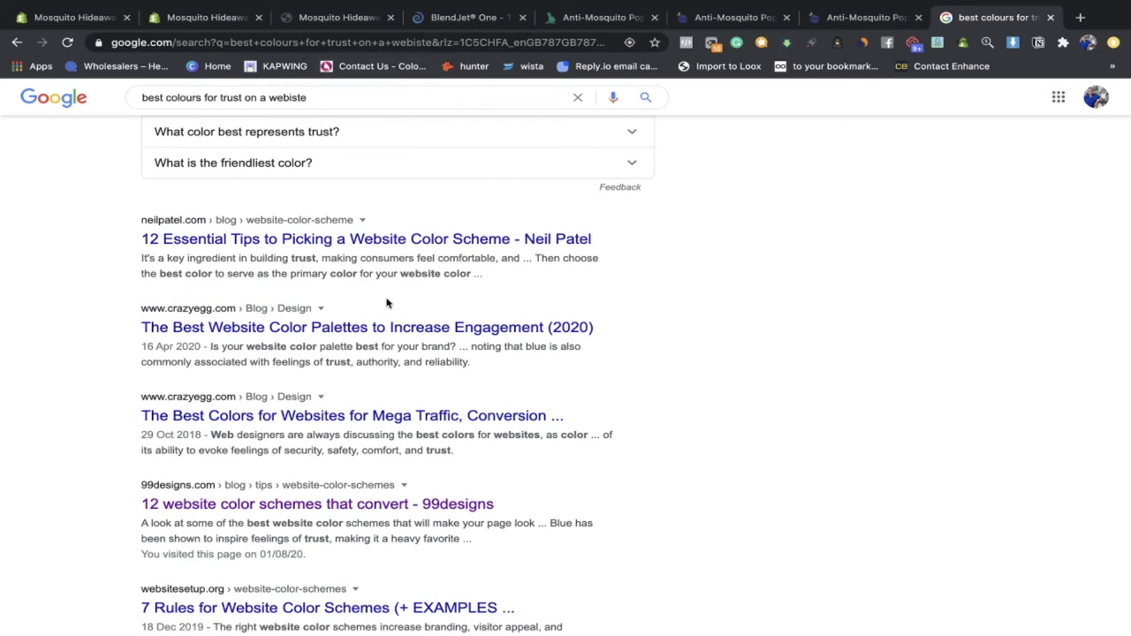
Step: Read the 99designs '12 website color schemes that convert' article, then close its tab
click(303, 502)
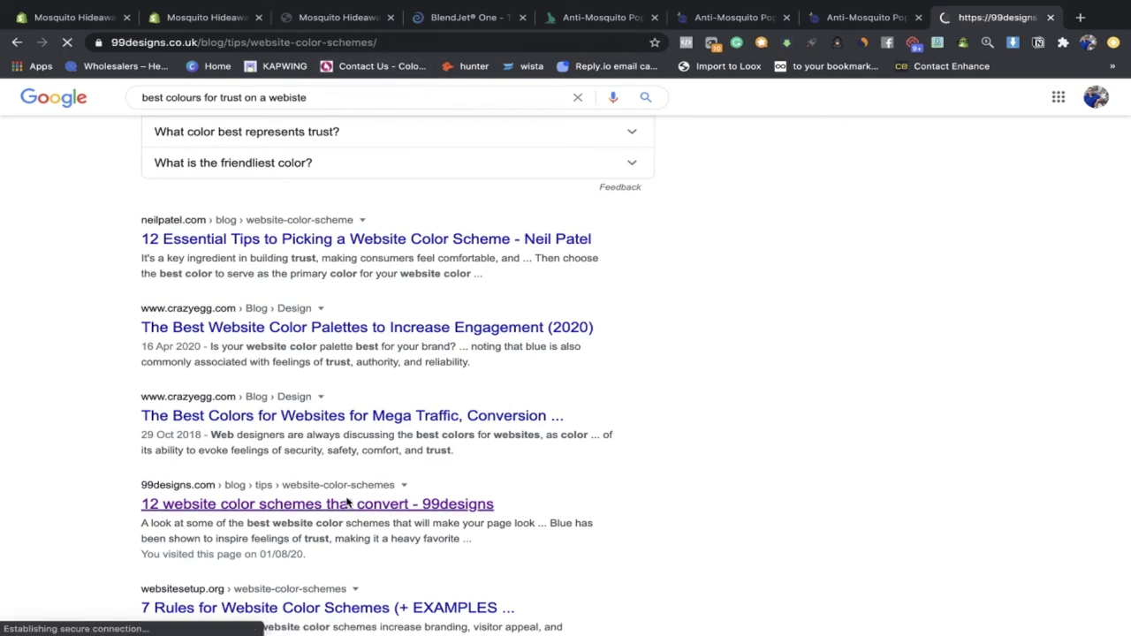
scroll(456, 372, down, 15)
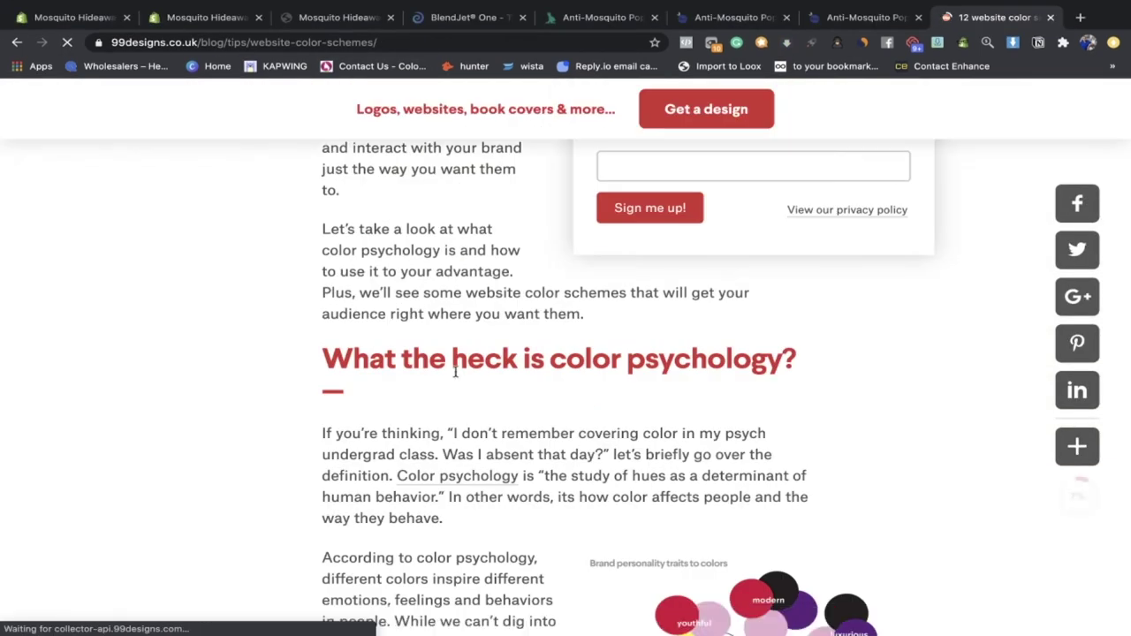
scroll(455, 372, up, 3)
scroll(522, 374, down, 2)
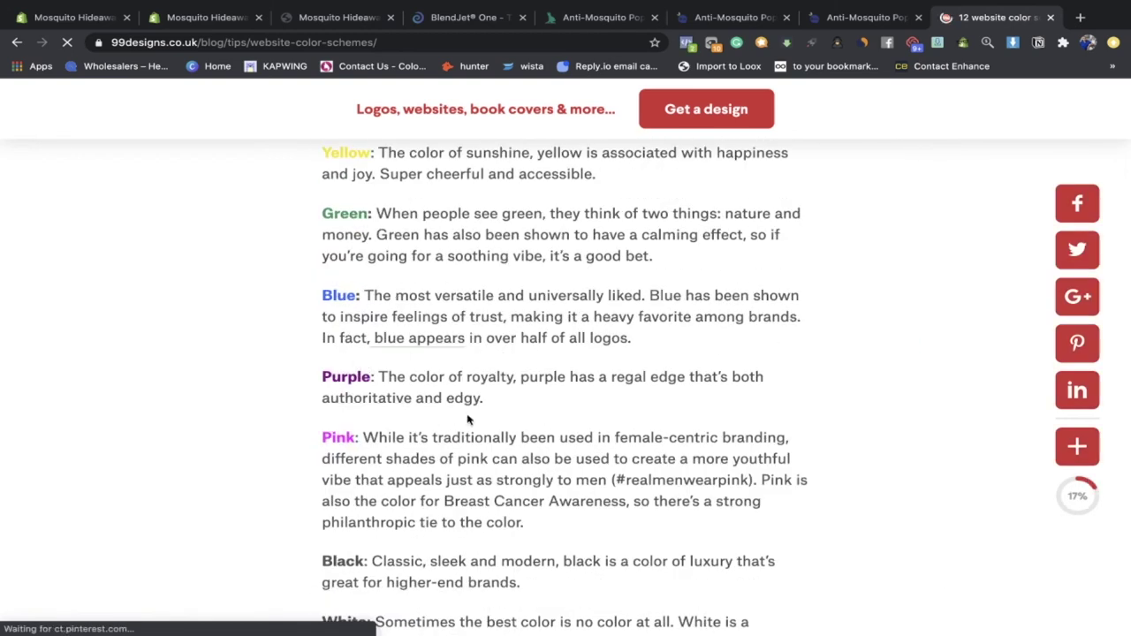
scroll(389, 411, down, 5)
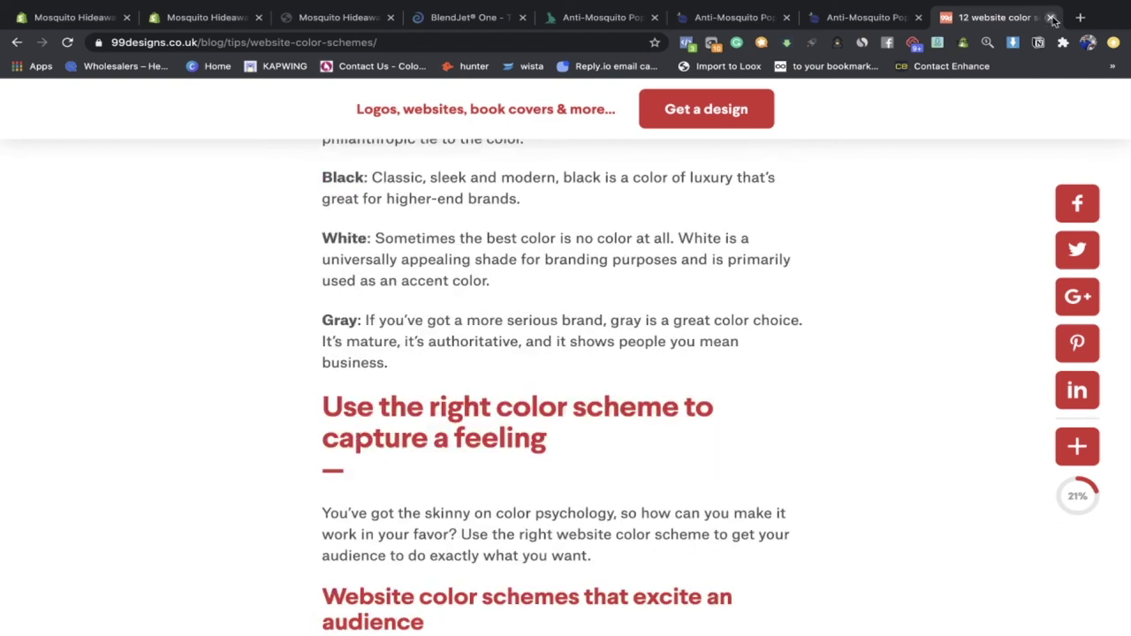
click(1050, 18)
Step: Change the Buttons colour to a darker, deeper blue in the colour picker
scroll(600, 409, up, 5)
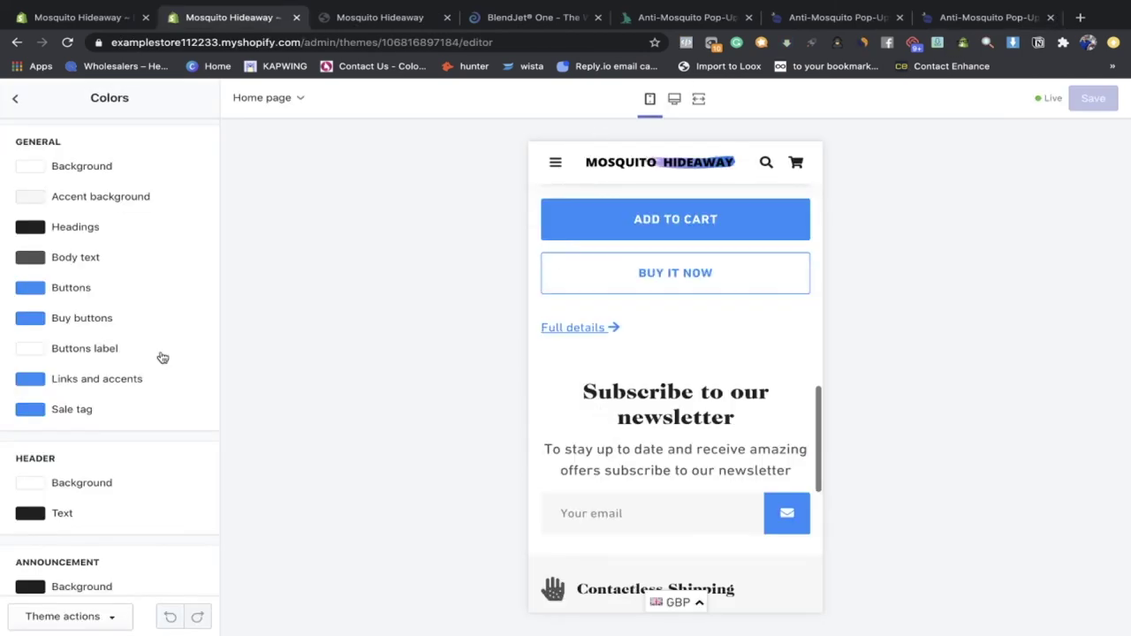
scroll(113, 427, down, 2)
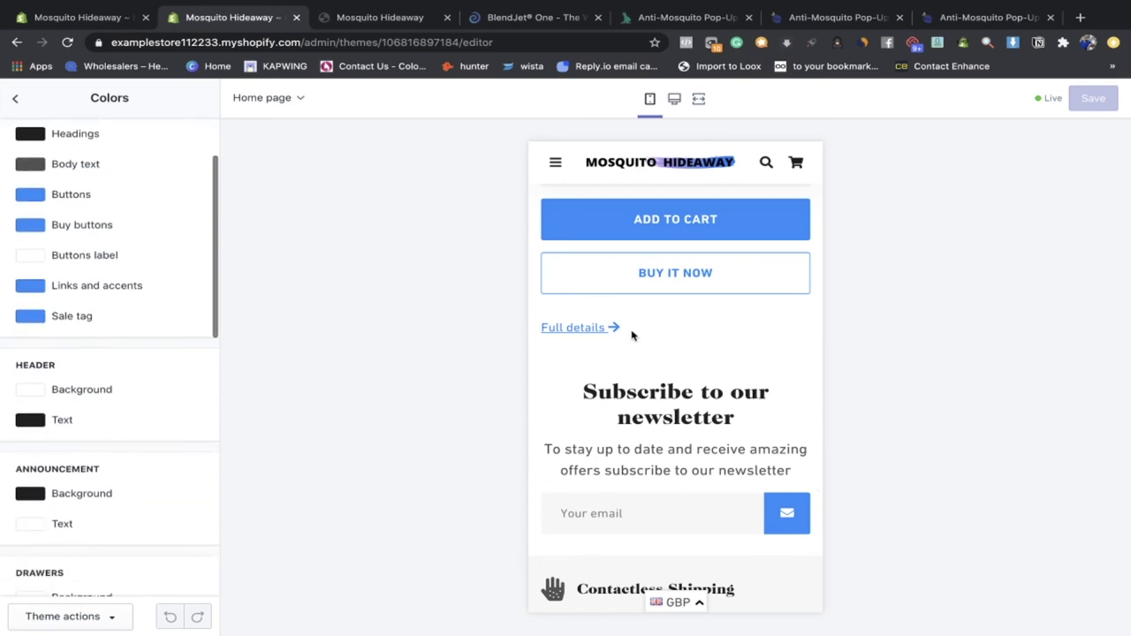
scroll(631, 333, up, 2)
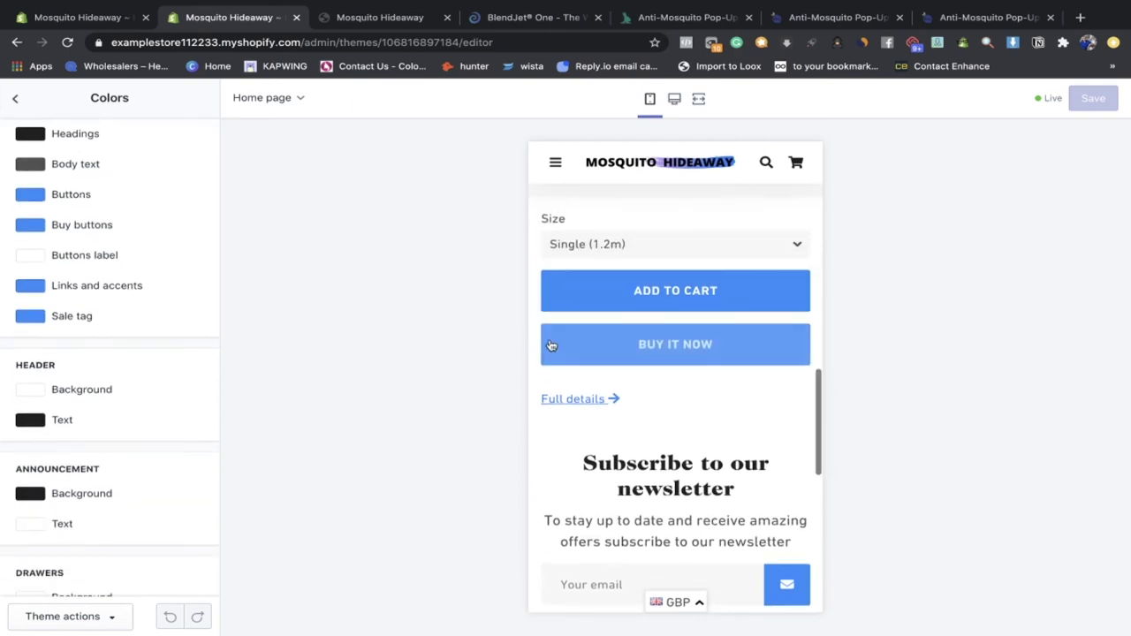
click(61, 203)
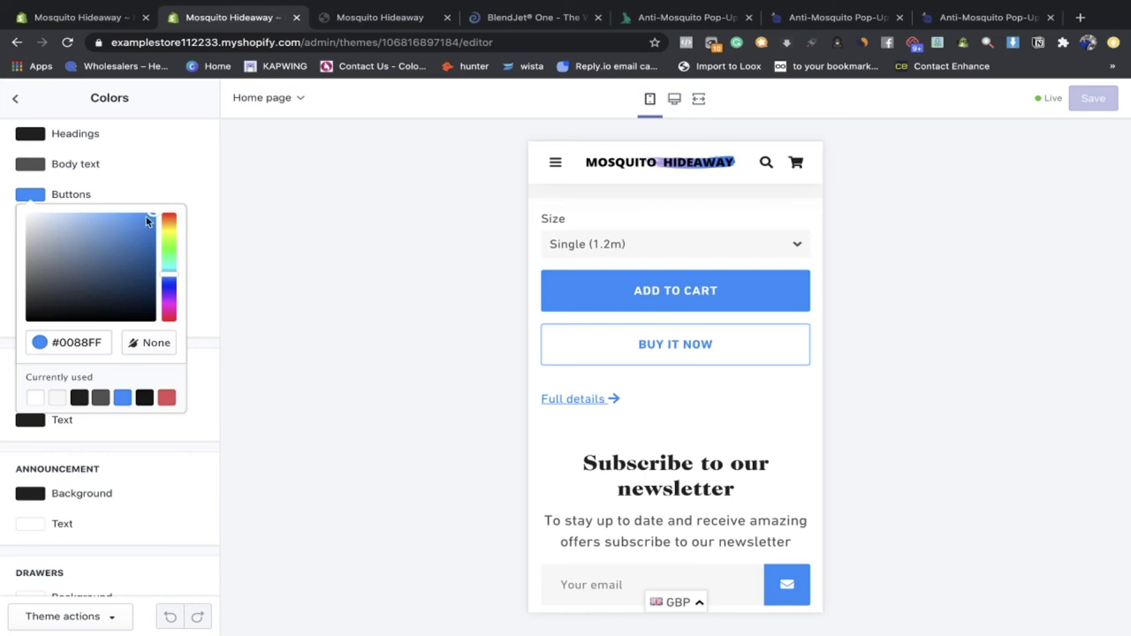
drag(167, 274, 170, 285)
click(168, 276)
drag(153, 221, 220, 218)
click(236, 215)
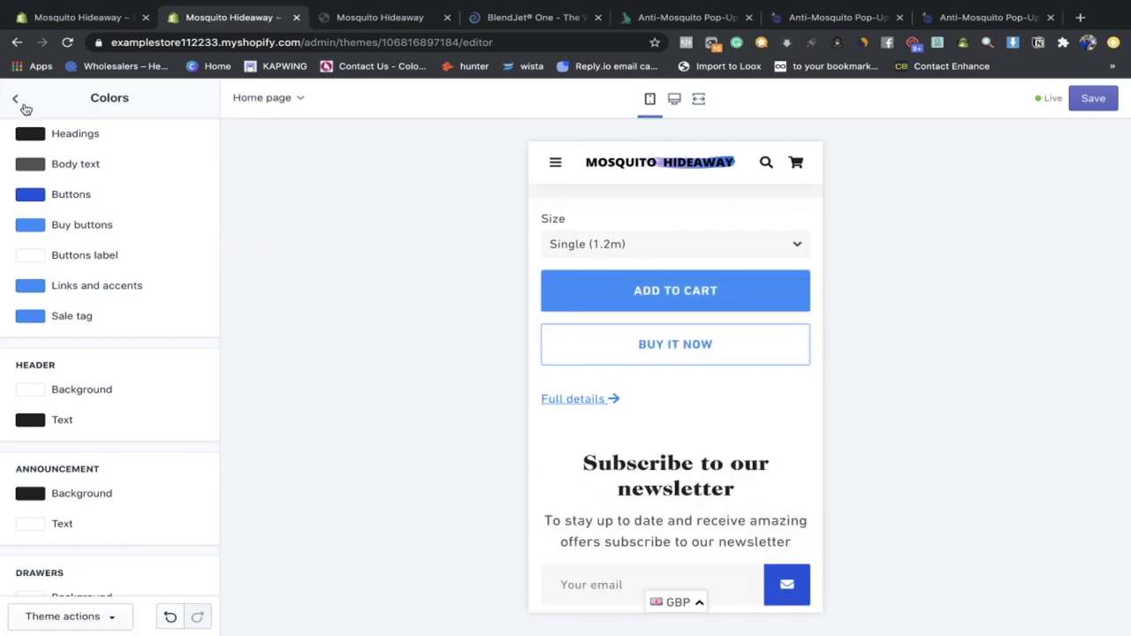
Step: Restore the Buttons colour to #0088FF and return to the theme settings list
click(77, 196)
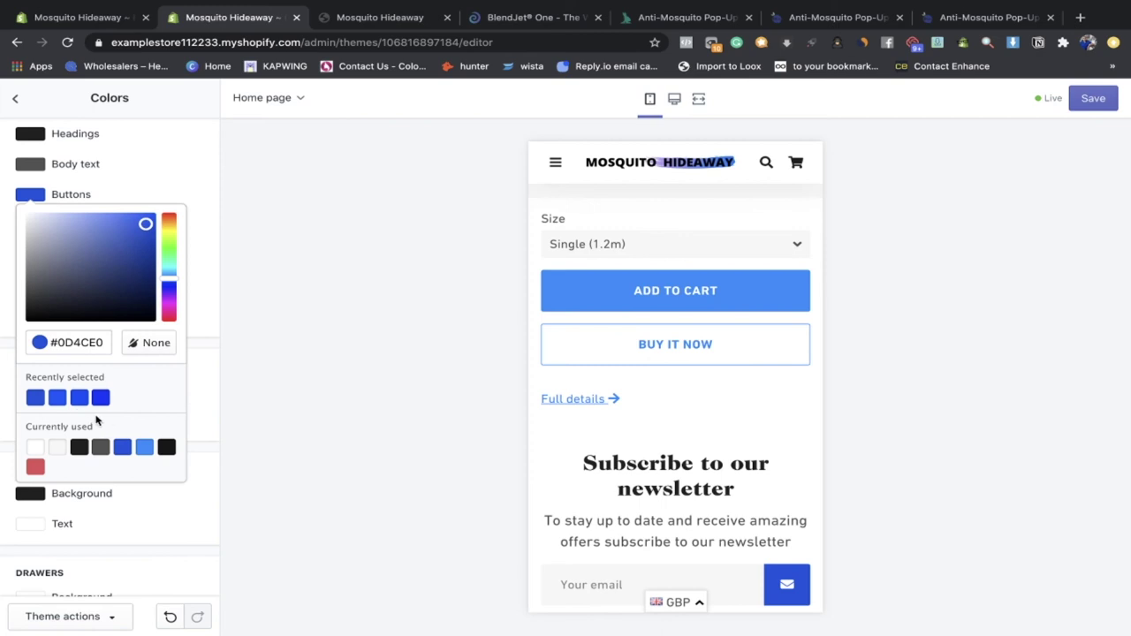
click(143, 447)
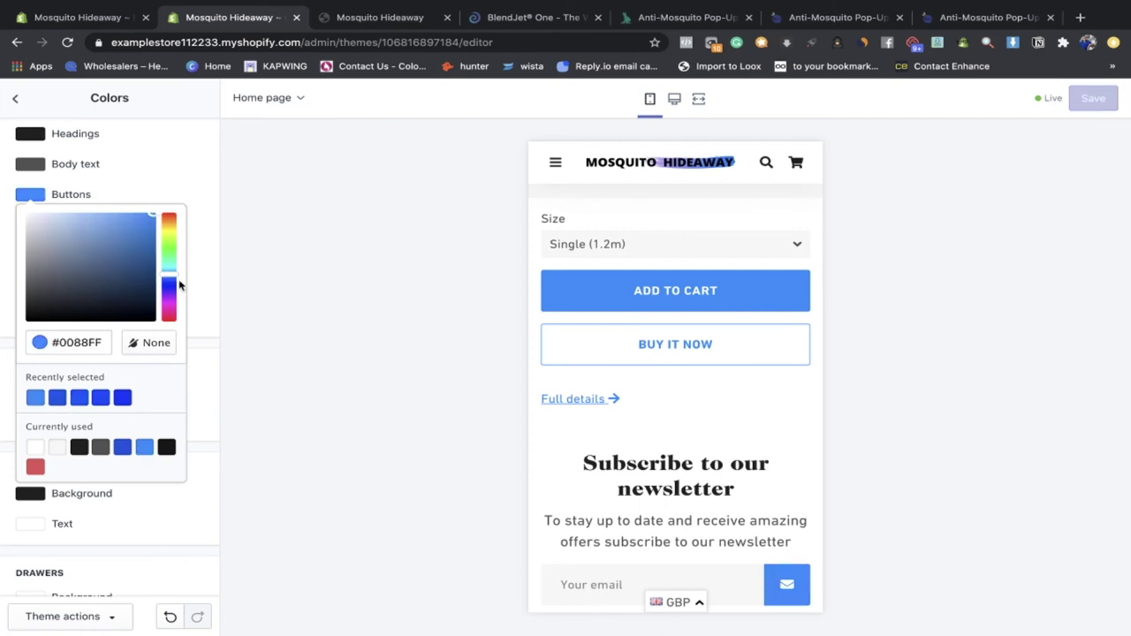
click(268, 188)
click(15, 98)
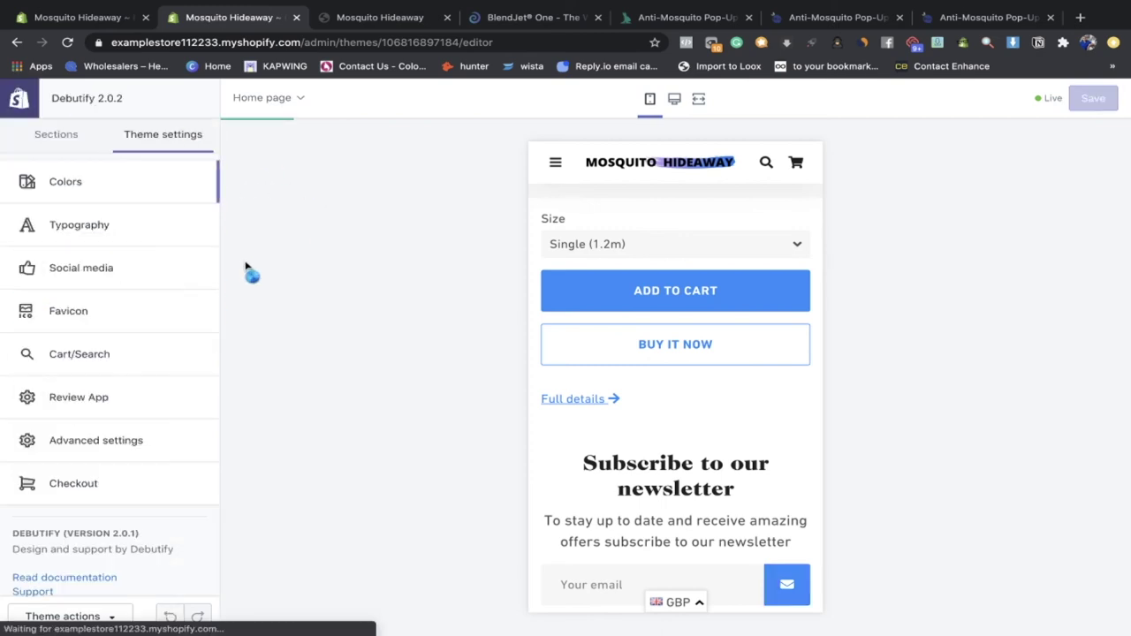
click(123, 268)
scroll(146, 525, down, 7)
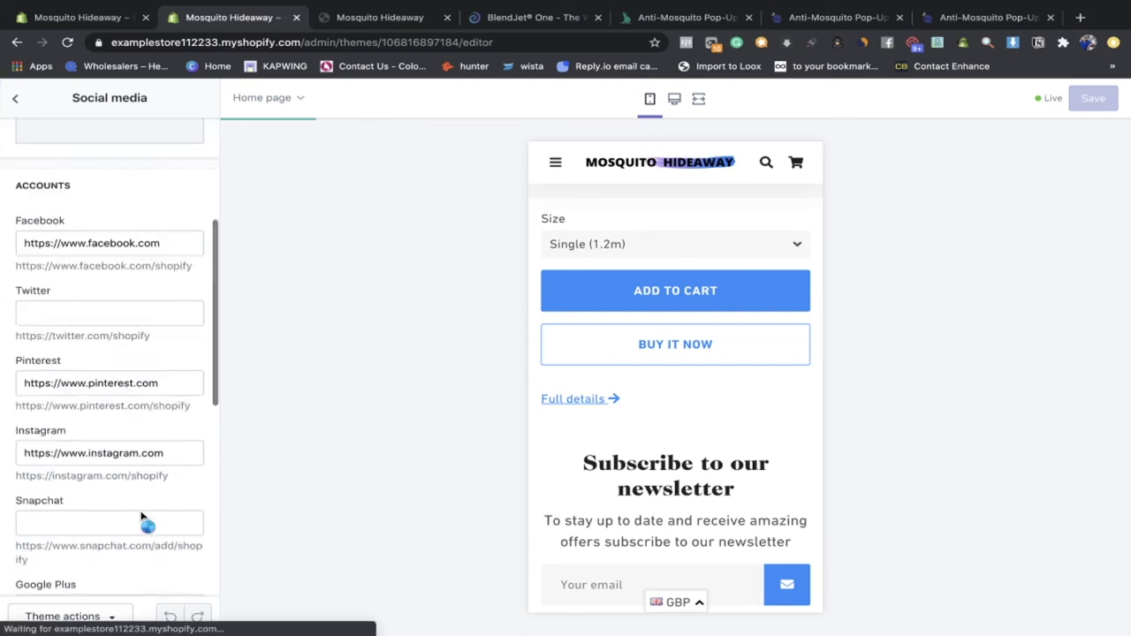
scroll(144, 521, up, 2)
scroll(144, 517, up, 5)
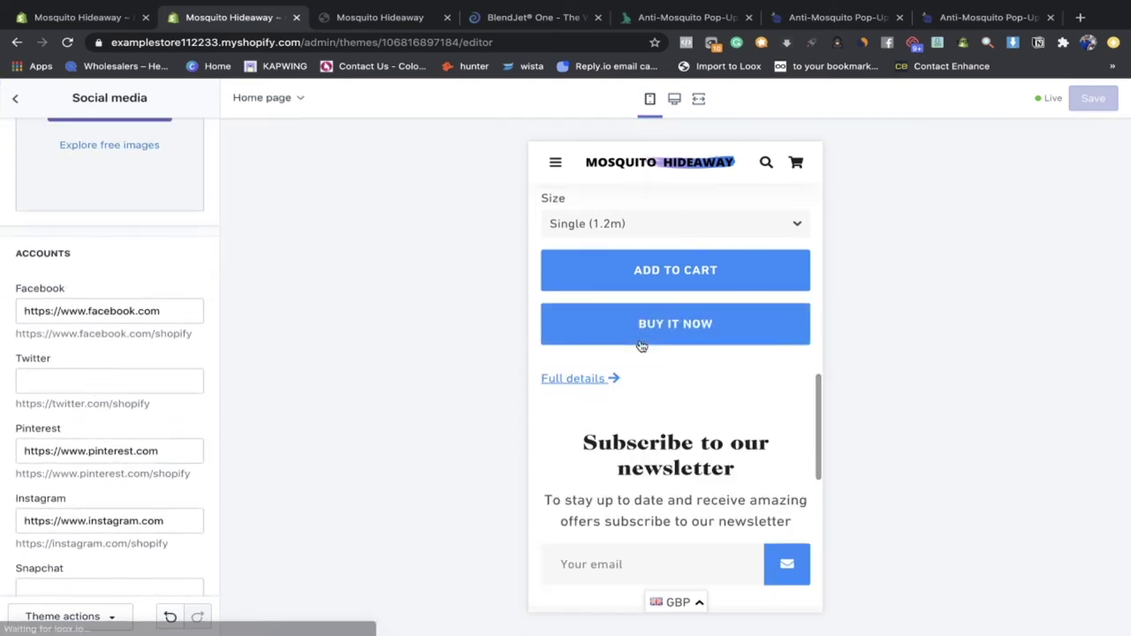
scroll(640, 409, down, 5)
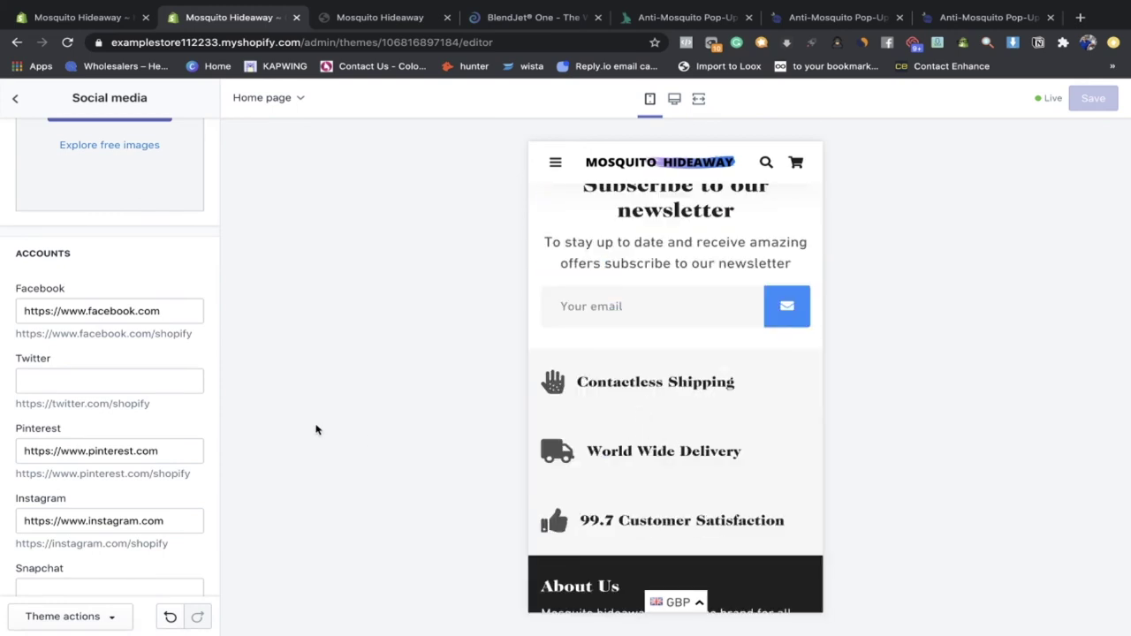
scroll(58, 513, down, 8)
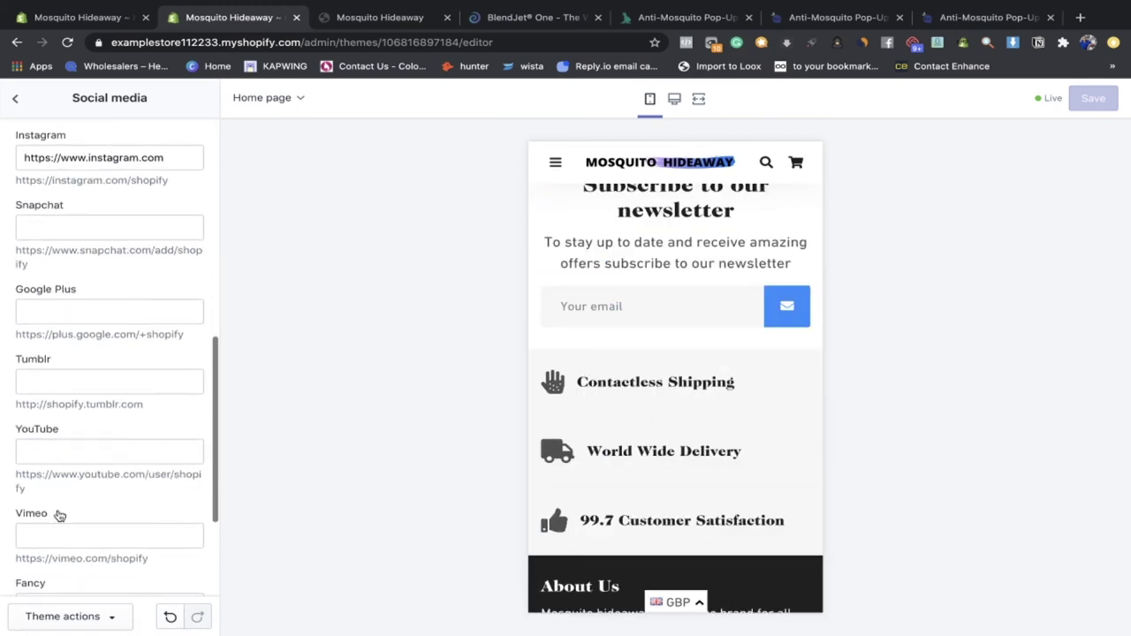
scroll(79, 416, up, 8)
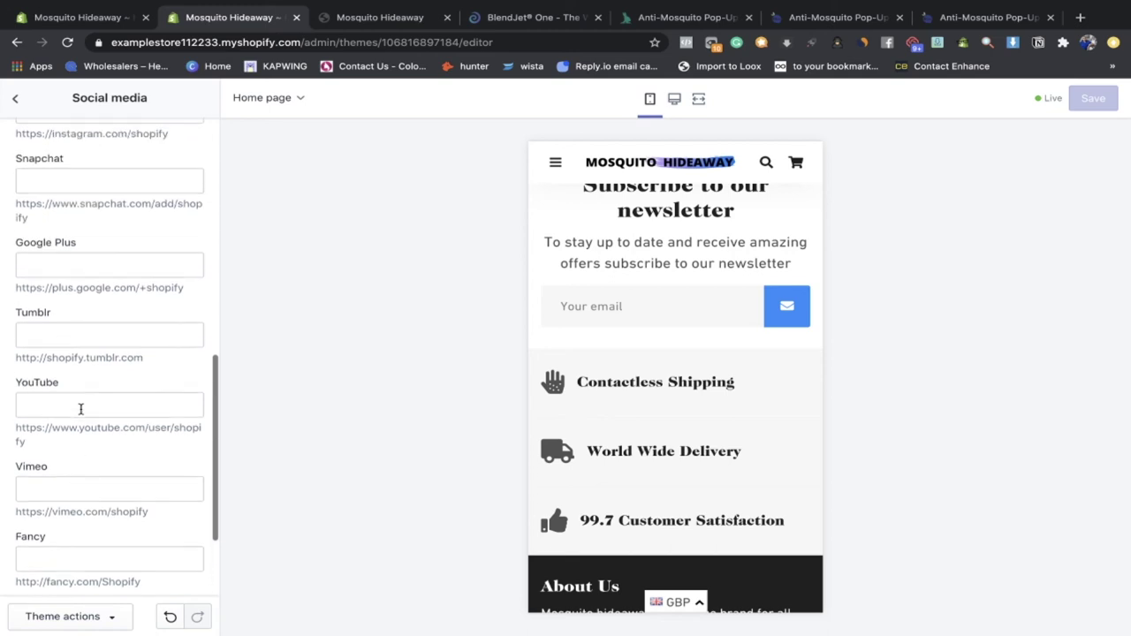
click(15, 99)
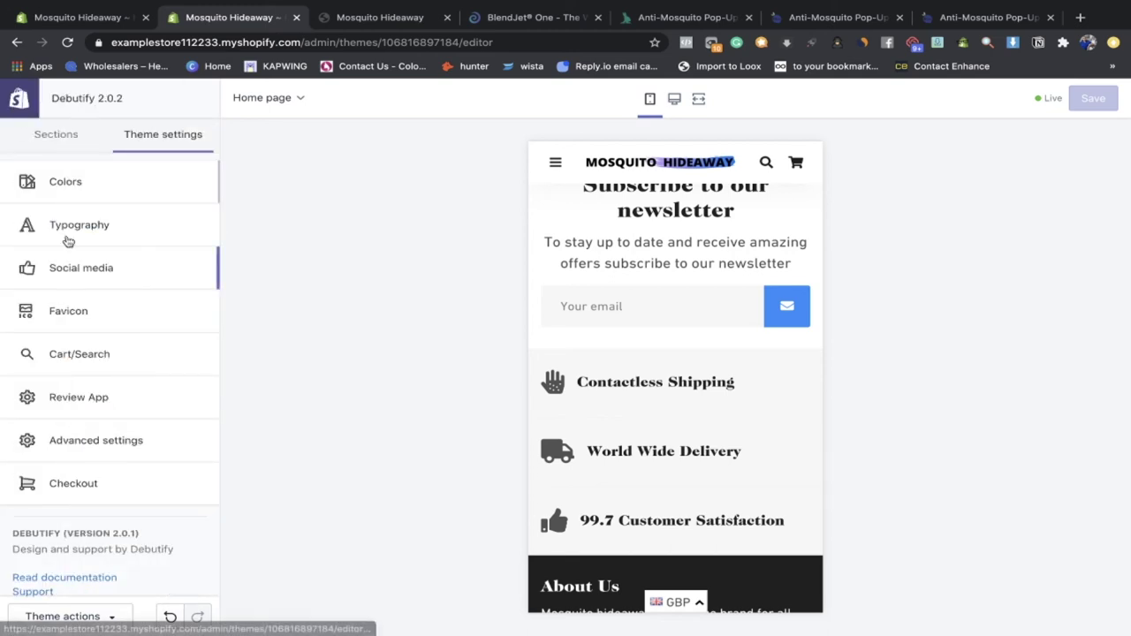
click(106, 313)
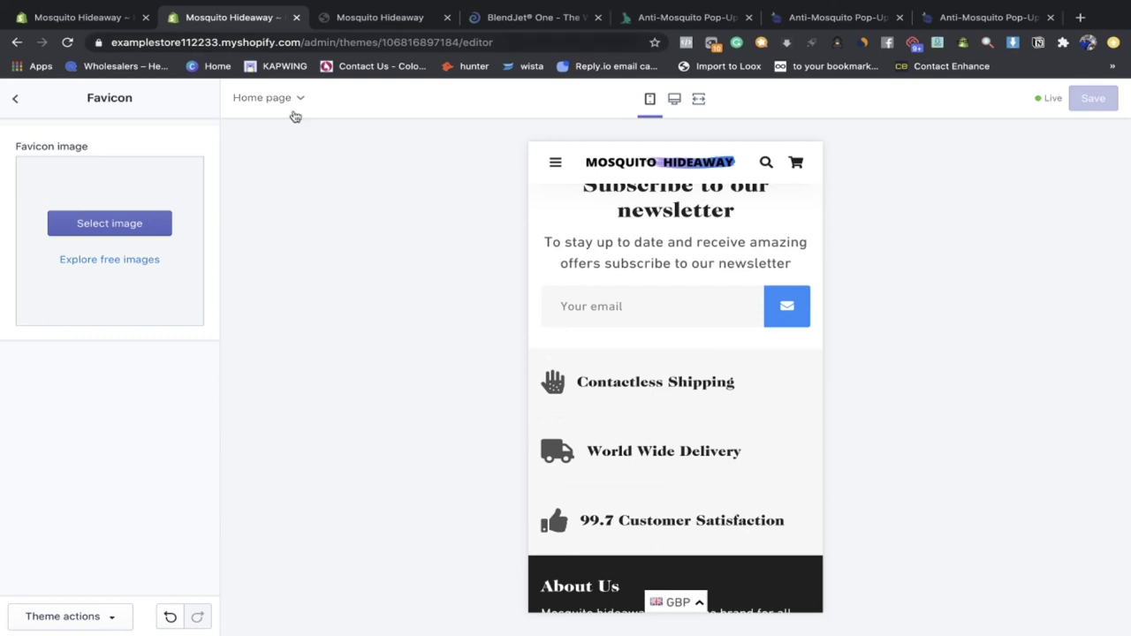
click(15, 100)
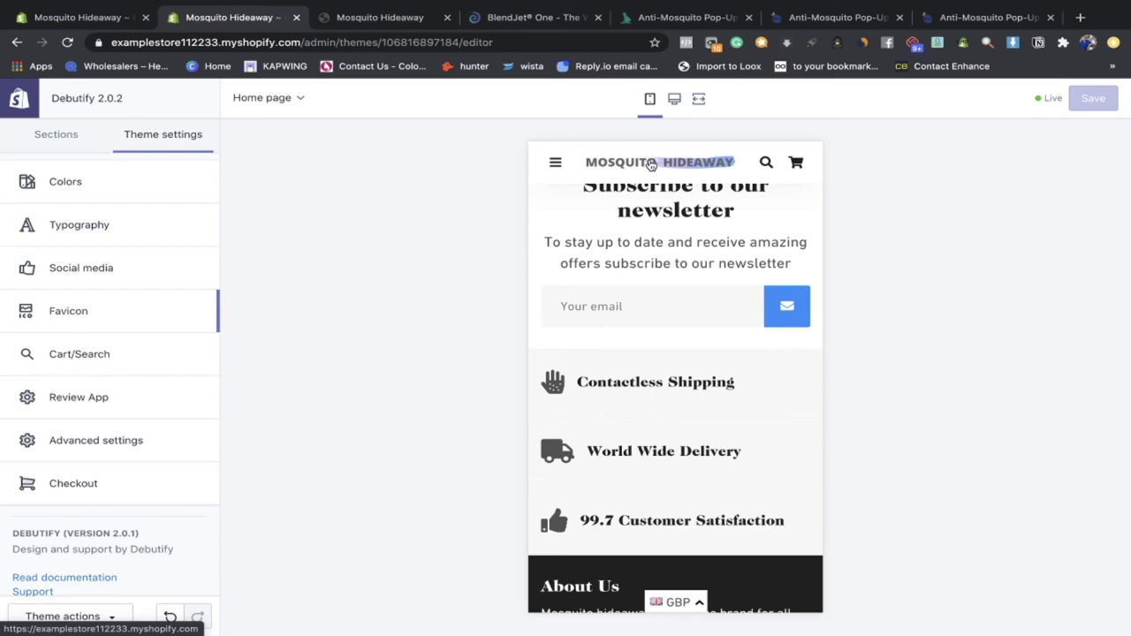
click(112, 358)
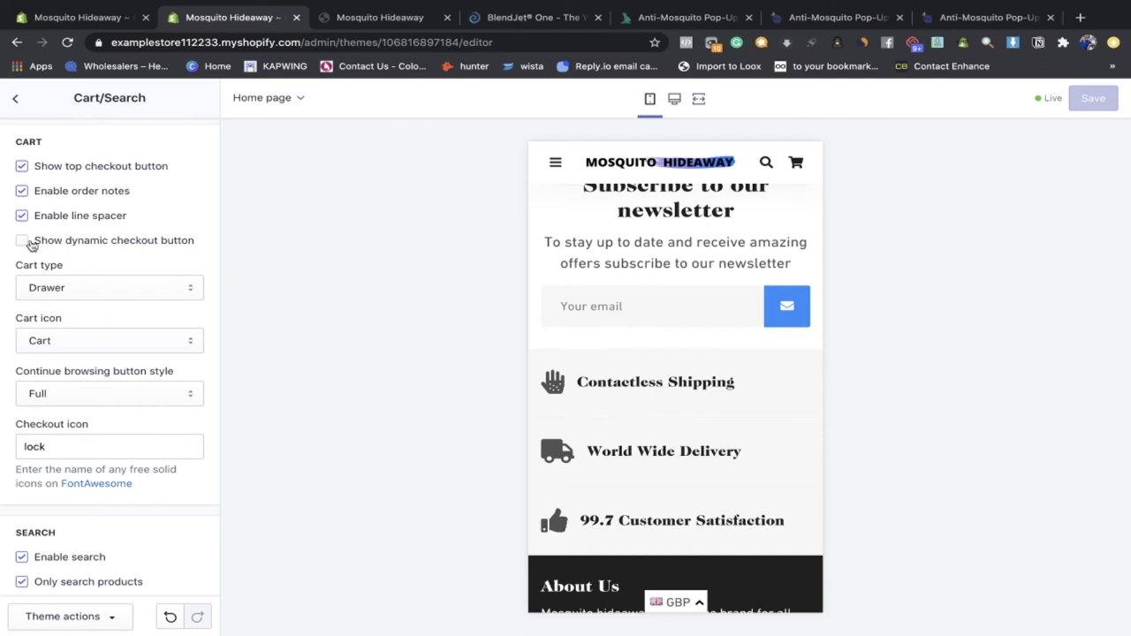
scroll(574, 315, up, 10)
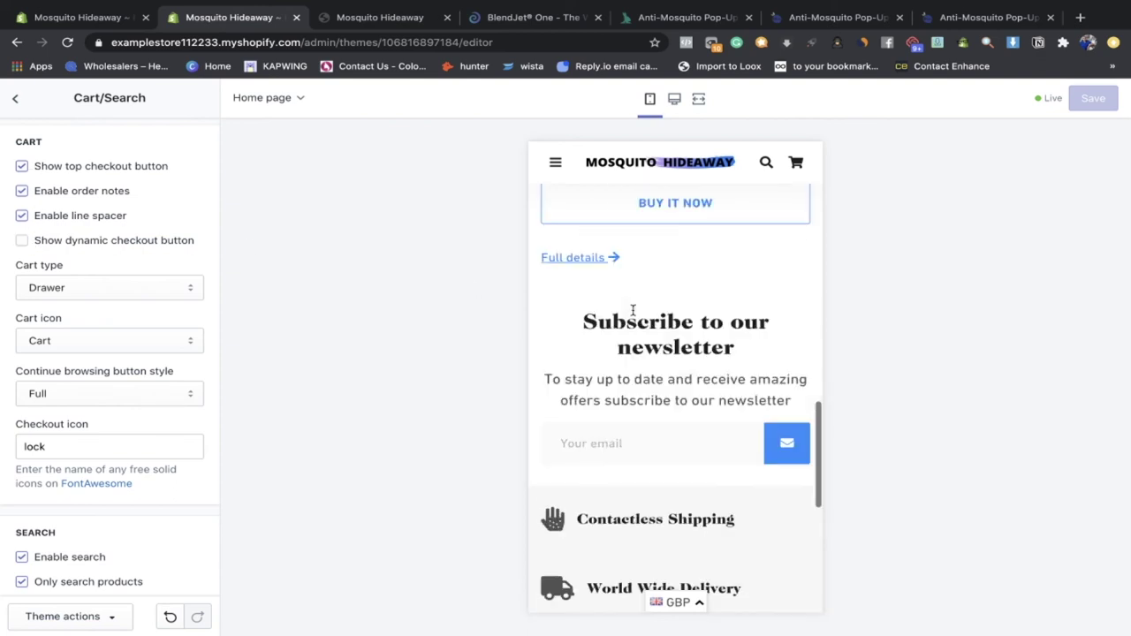
scroll(632, 315, down, 5)
scroll(633, 316, down, 3)
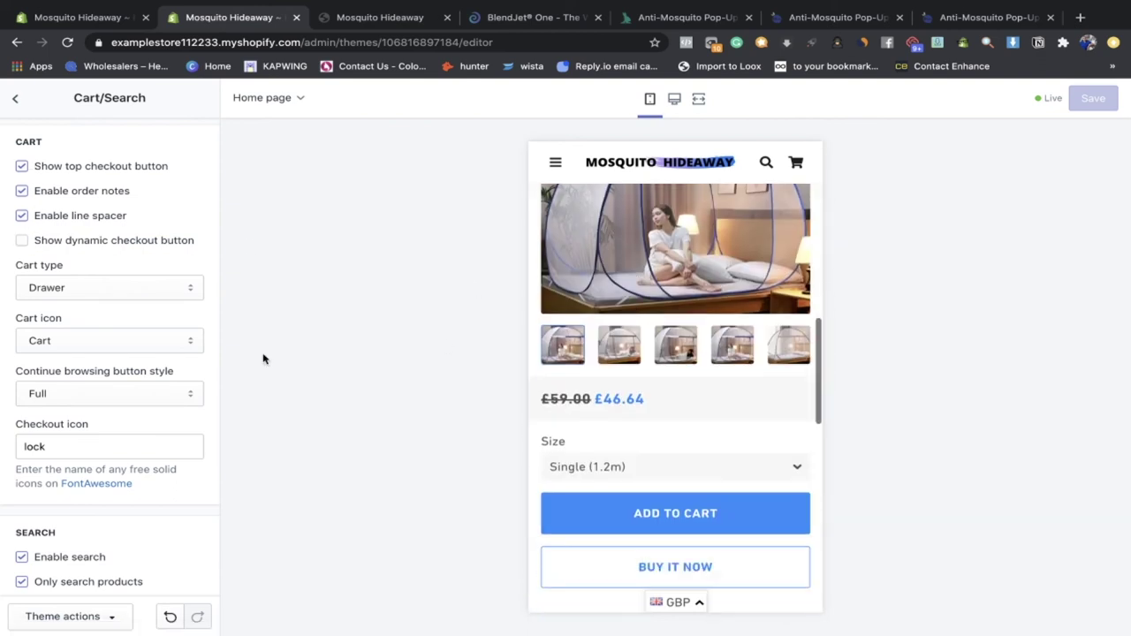
scroll(114, 389, down, 1)
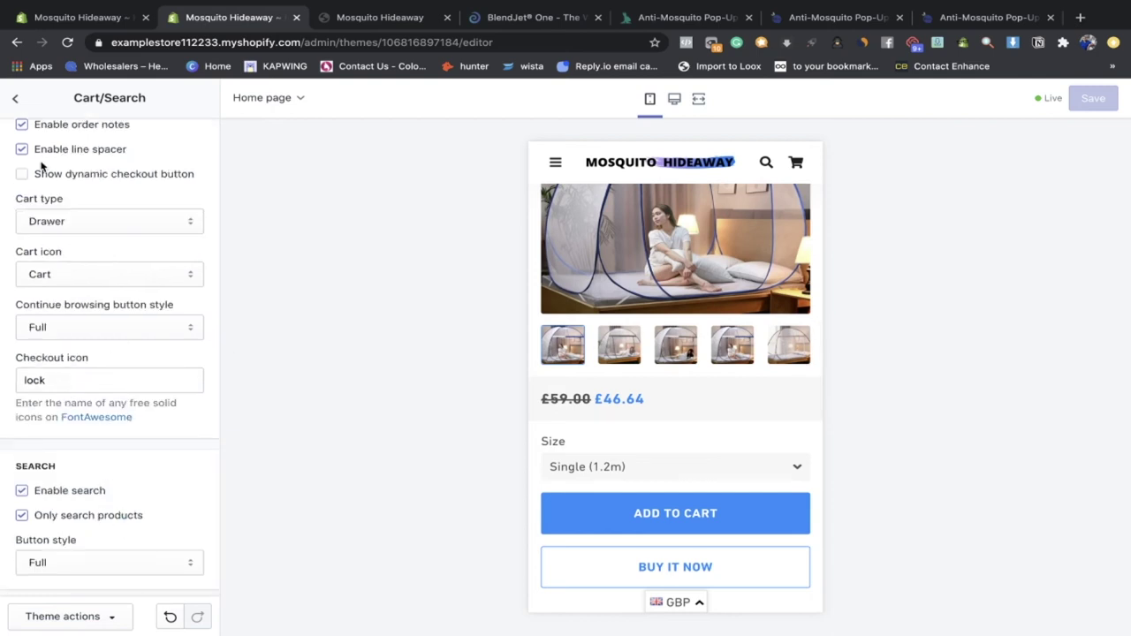
click(21, 103)
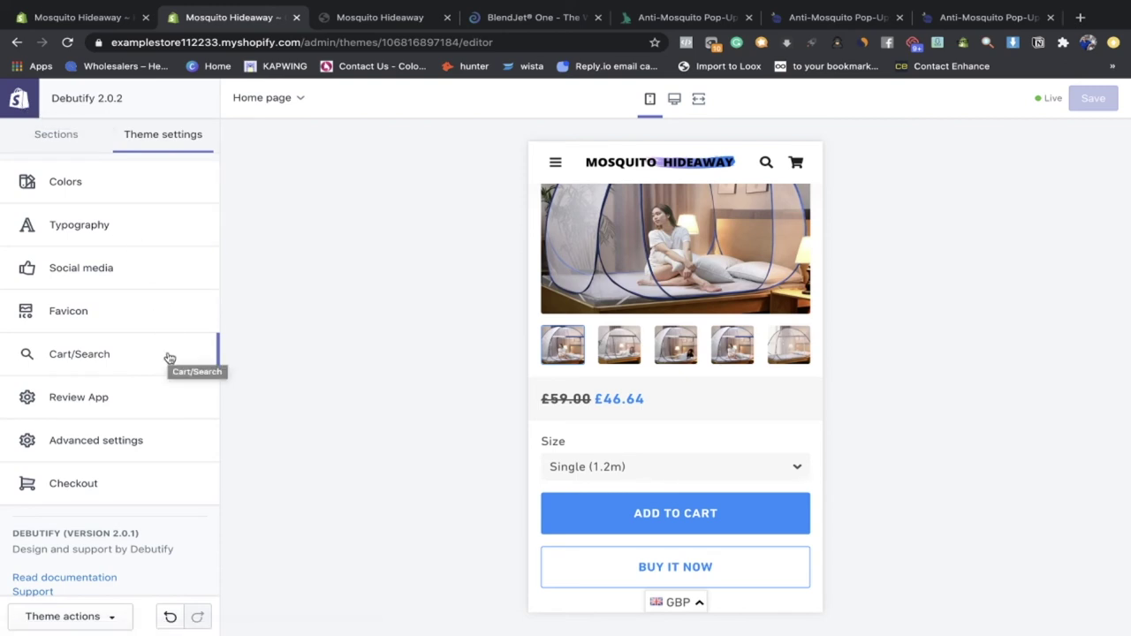
click(174, 397)
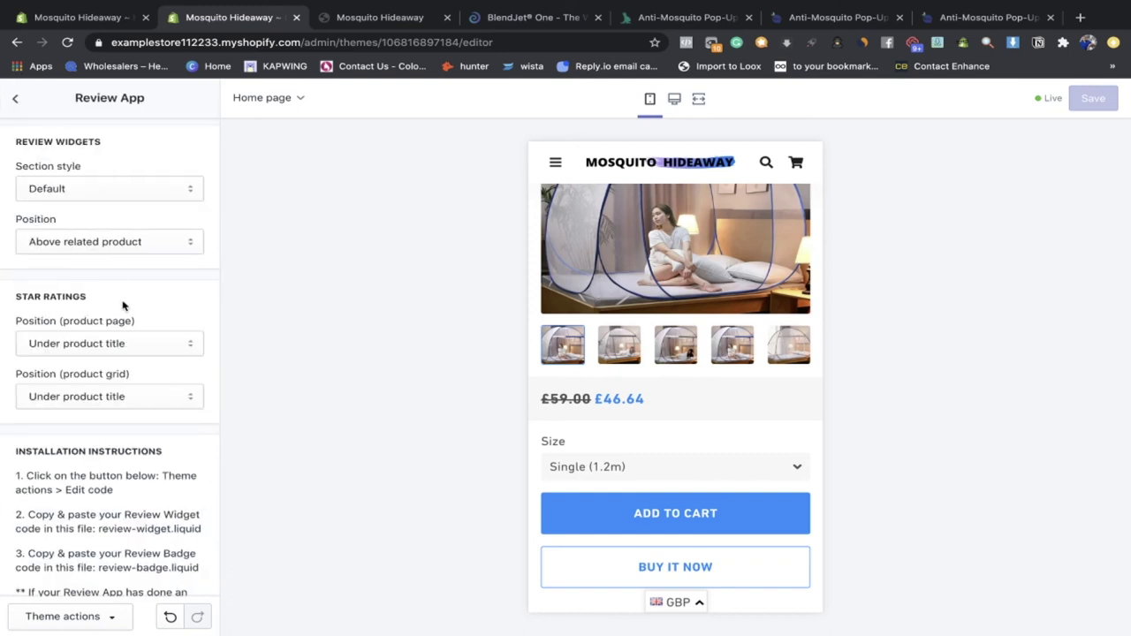
scroll(123, 306, down, 3)
scroll(60, 239, up, 3)
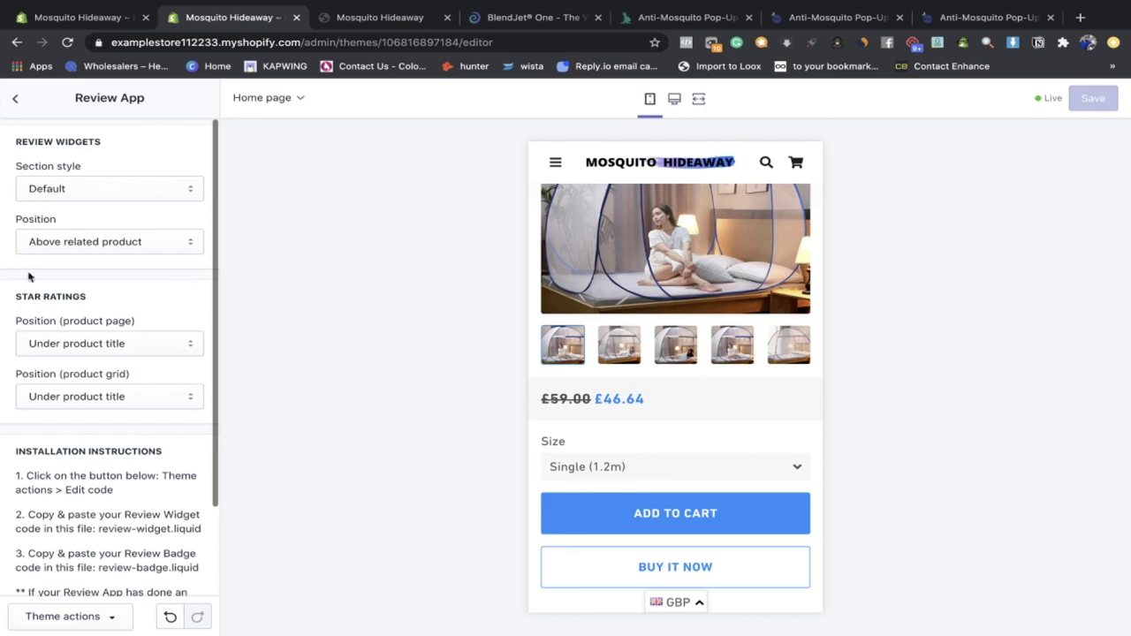
click(15, 100)
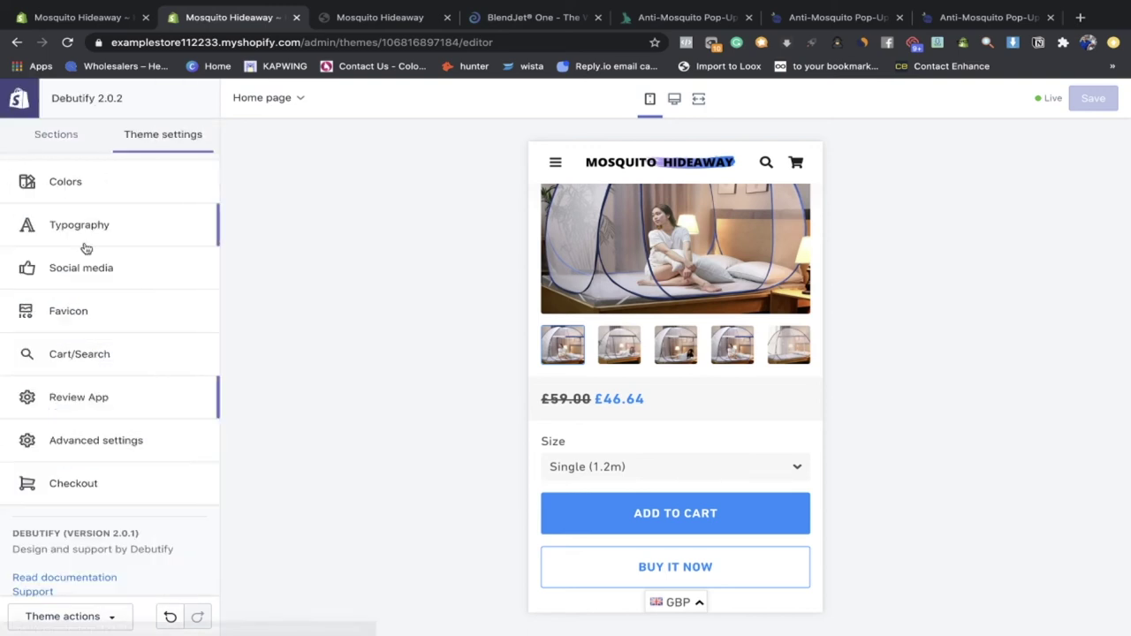
Step: Open Advanced settings and toggle the announcement's 'Hide on mobile' option on, then off again
scroll(89, 344, down, 1)
click(115, 408)
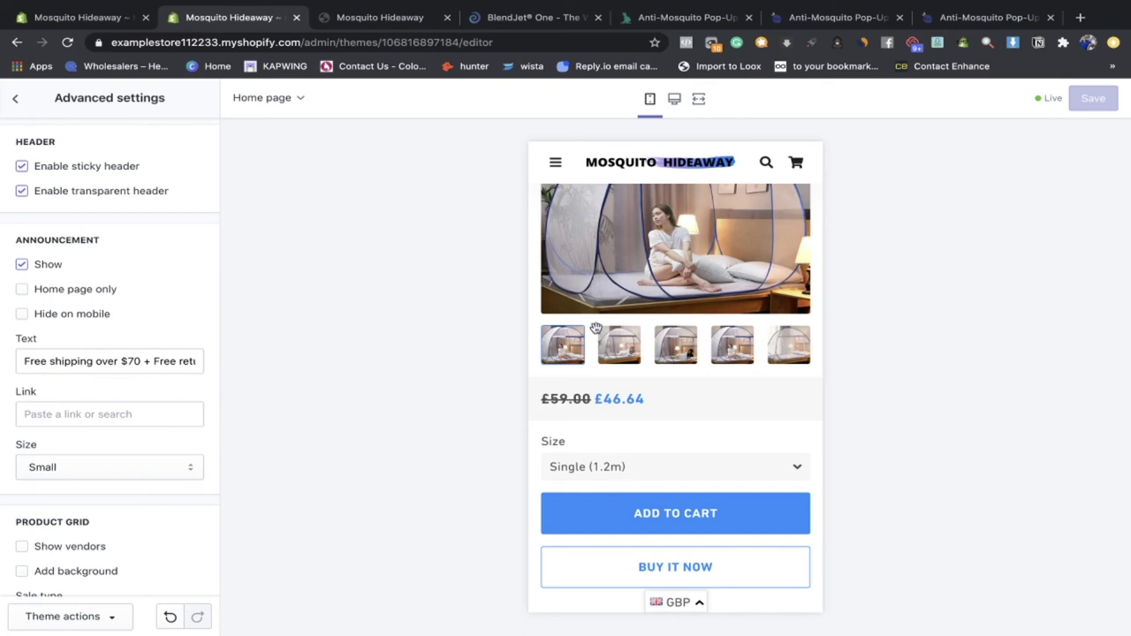
scroll(624, 303, down, 5)
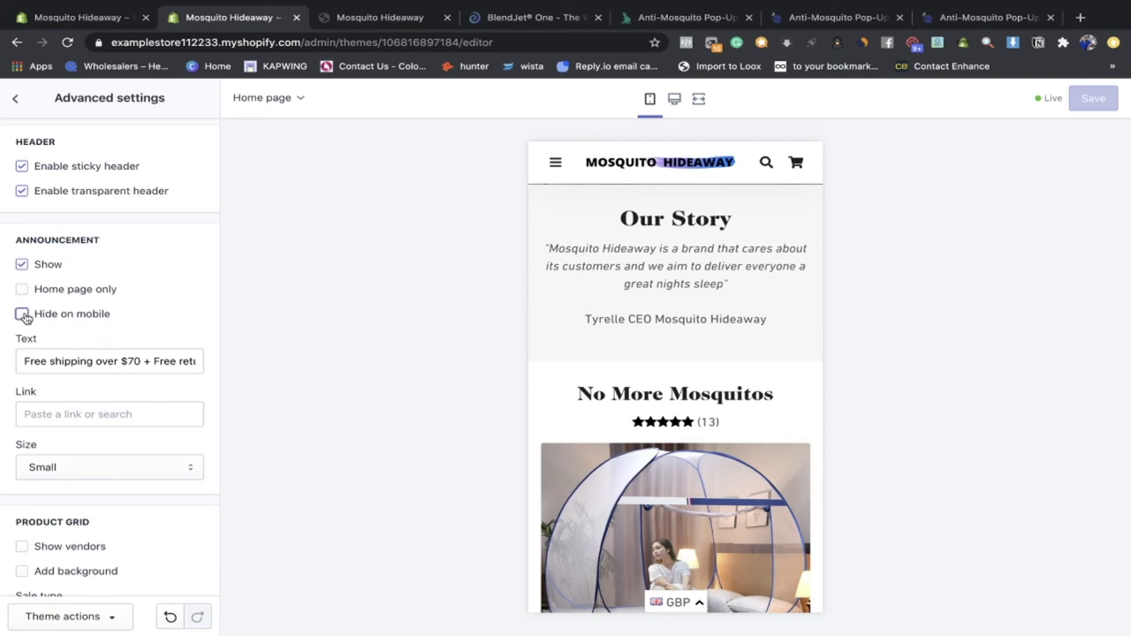
click(23, 315)
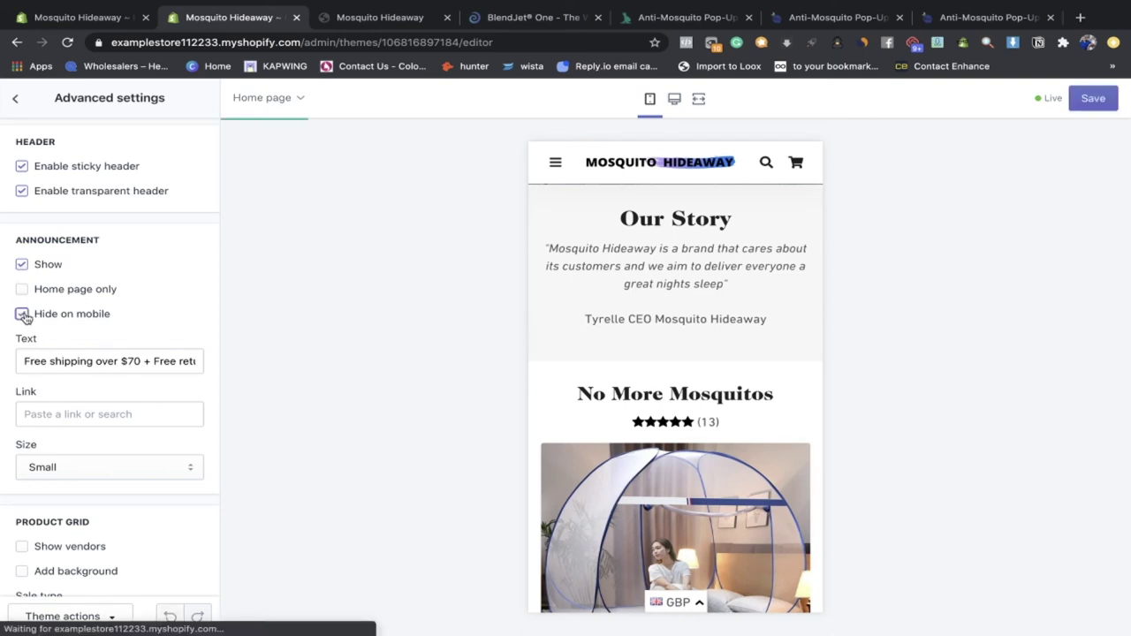
click(22, 314)
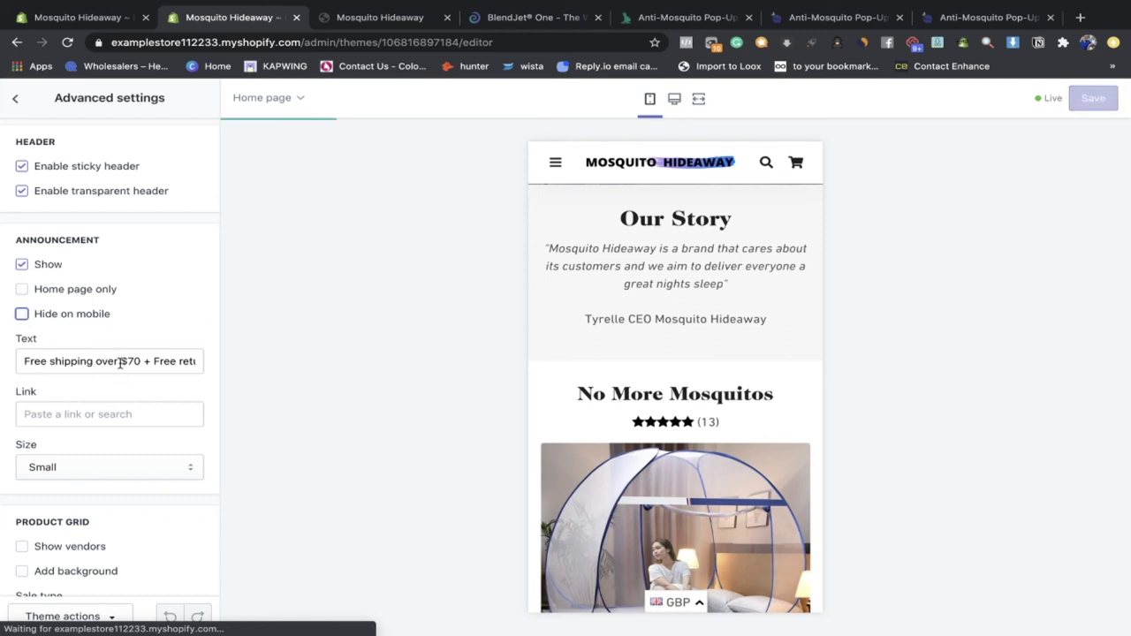
triple_click(148, 362)
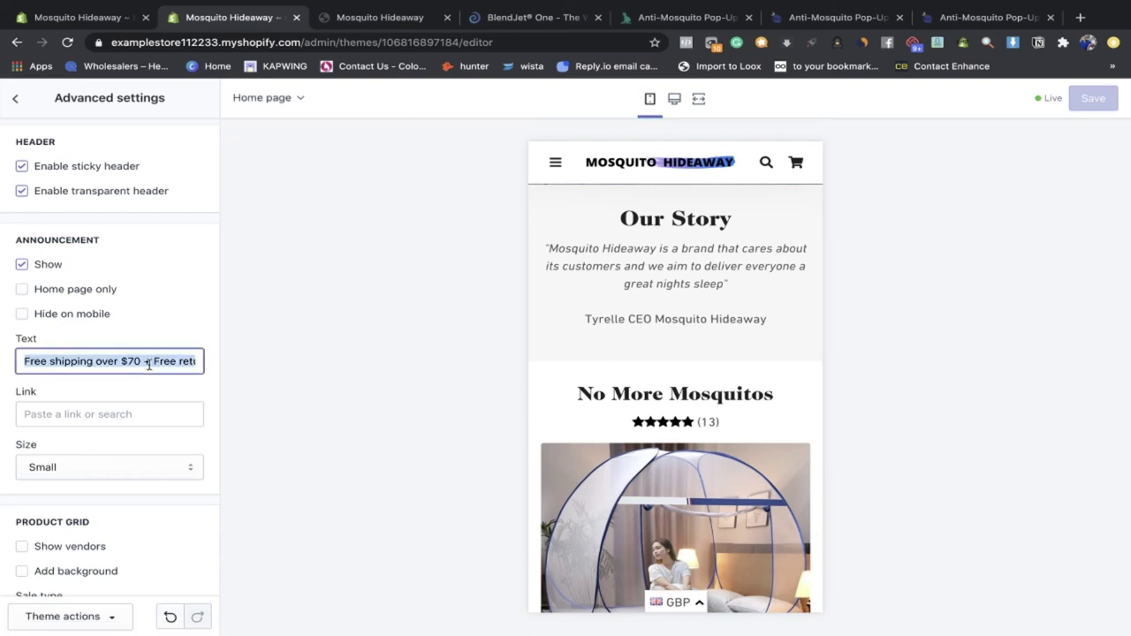
Step: Set the announcement text to 'Free Shipping Over', replacing the COVID operating notice
text(COVID)
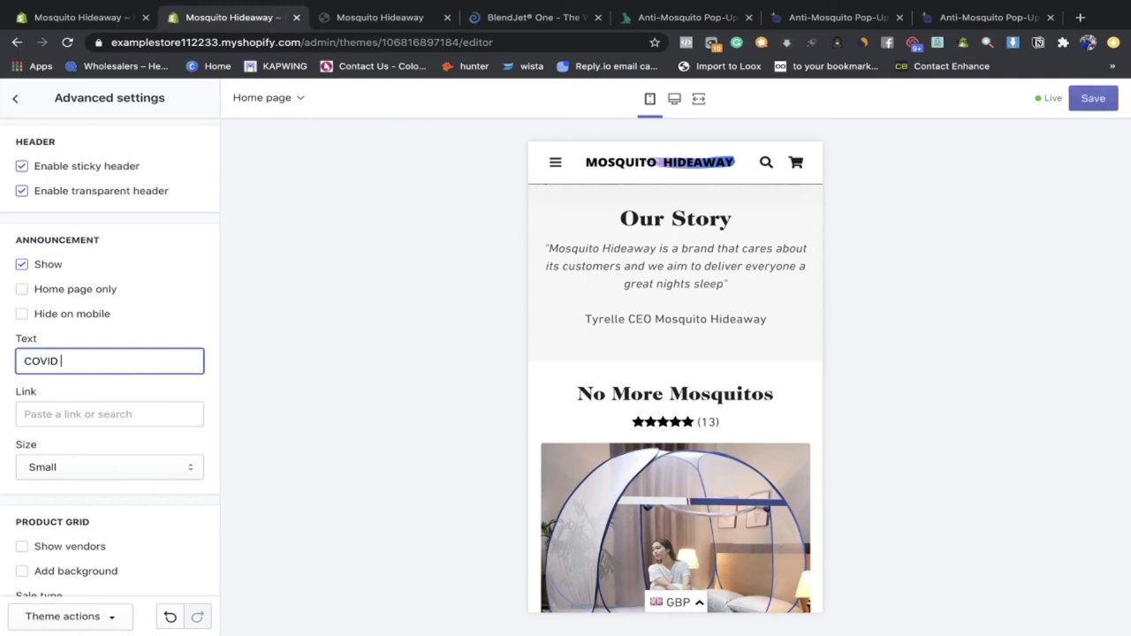
text( - We are stilll operating as normal)
text(!)
drag(195, 361, 20, 361)
key(BackSpace)
text(Free shiping over $60)
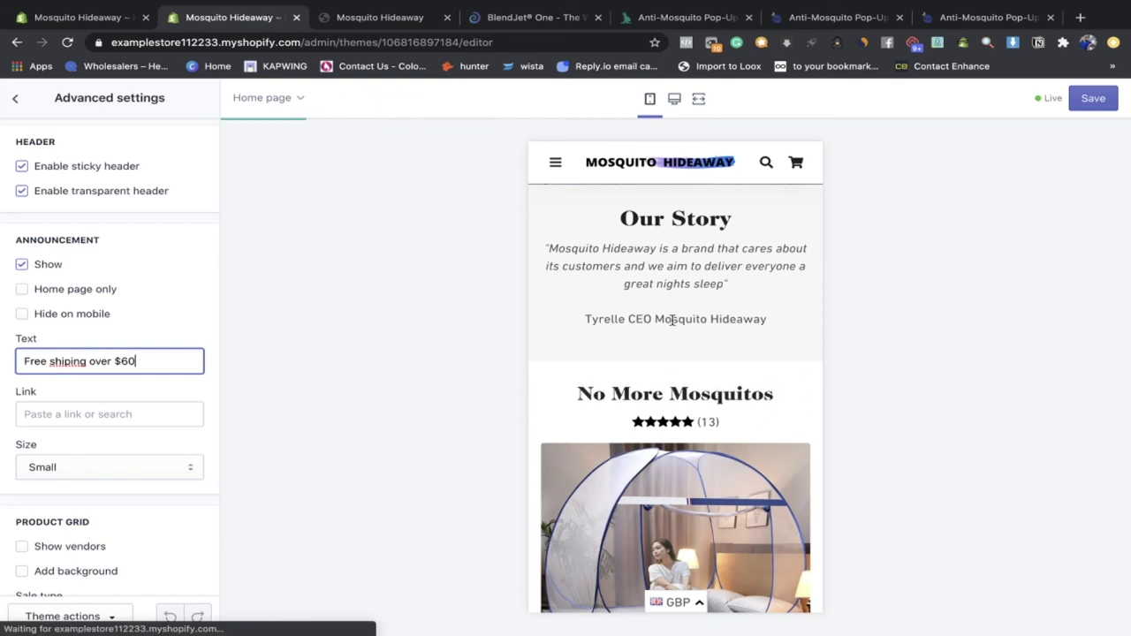
drag(151, 360, 5, 360)
key(BackSpace)
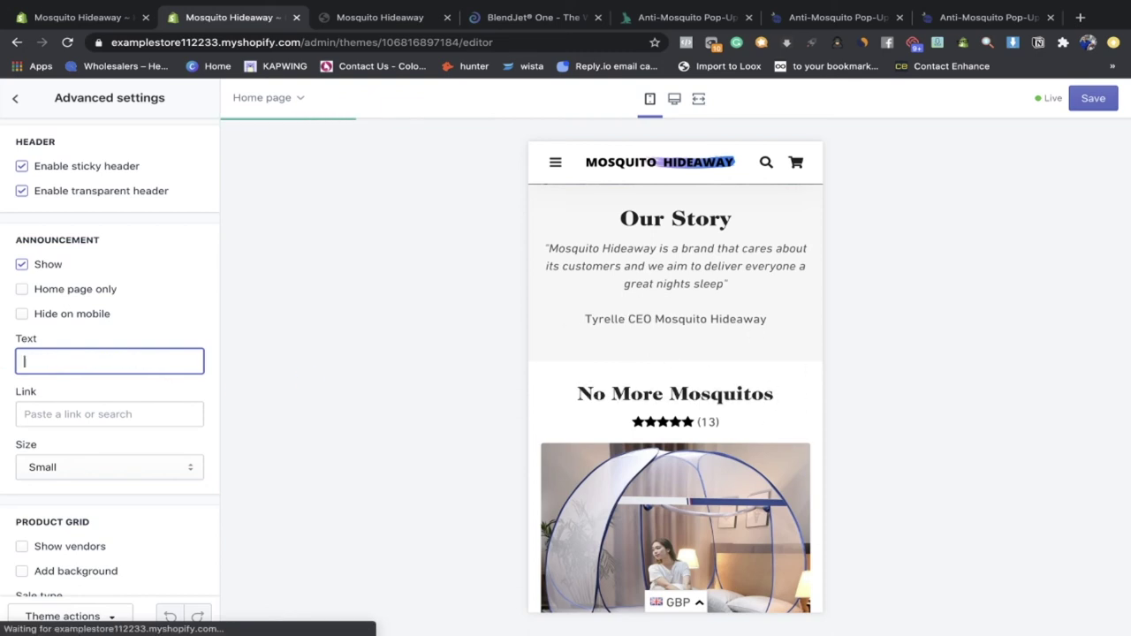
text(Free Sh)
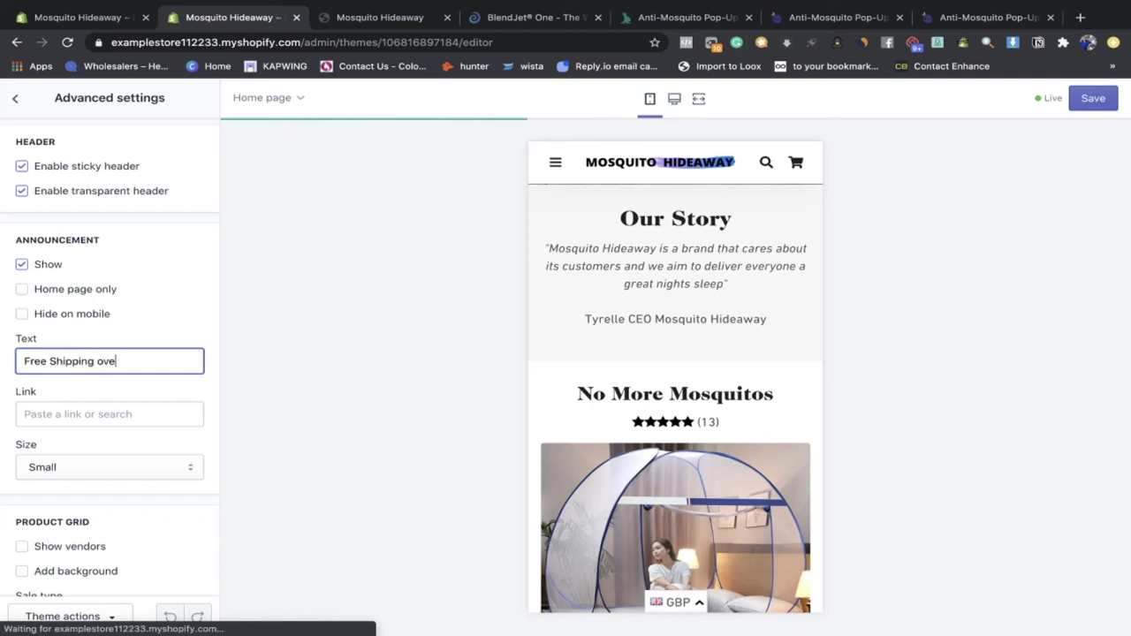
text(ipping o)
key(BackSpace)
text(Over $60)
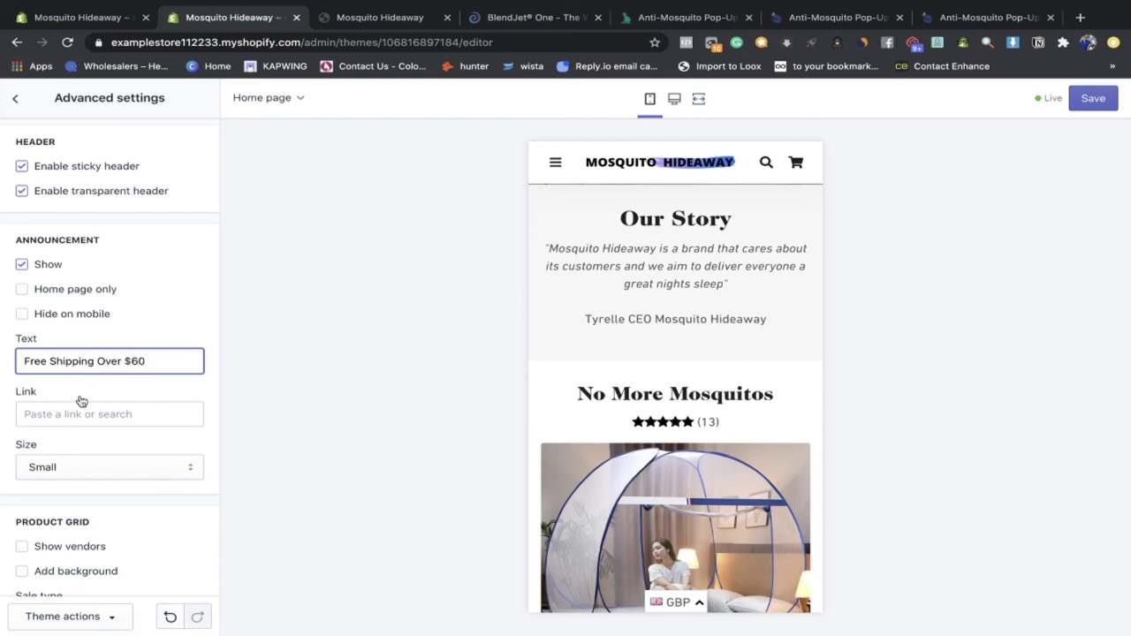
Step: Keep the announcement size at Small and scroll down to the continue browsing link
scroll(81, 401, down, 2)
click(86, 366)
click(92, 365)
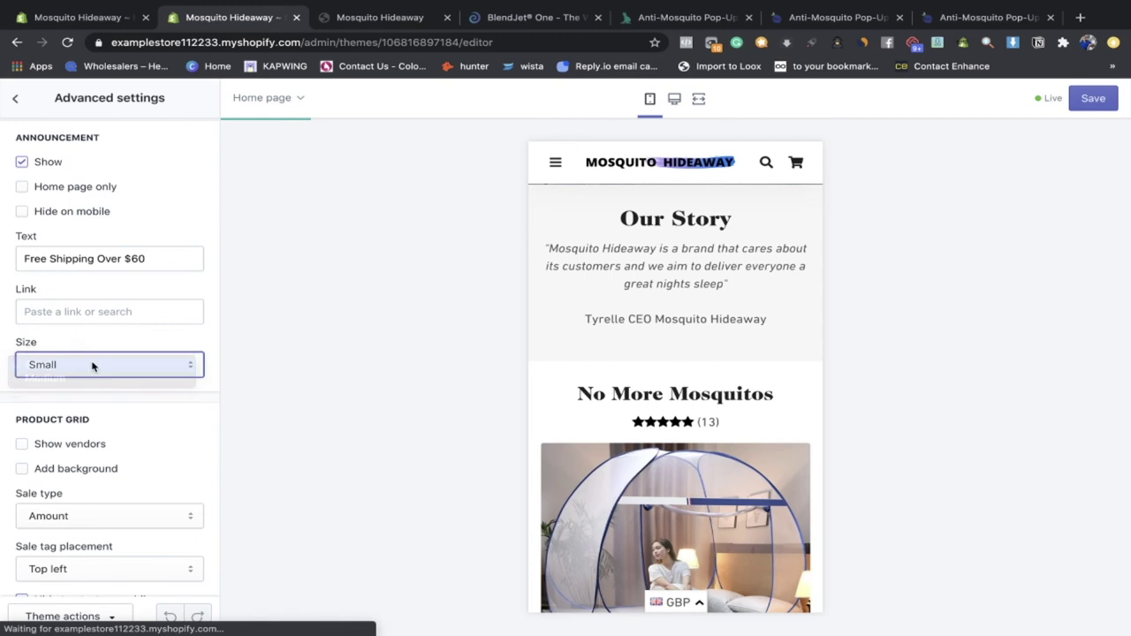
scroll(93, 366, down, 5)
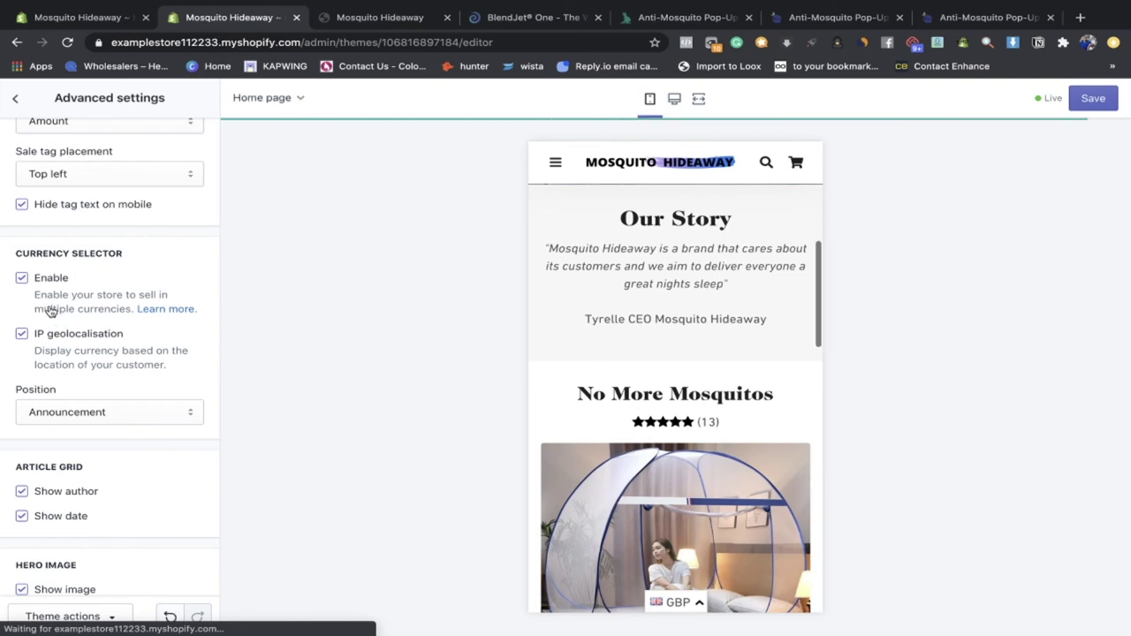
scroll(87, 412, down, 1)
scroll(87, 412, down, 3)
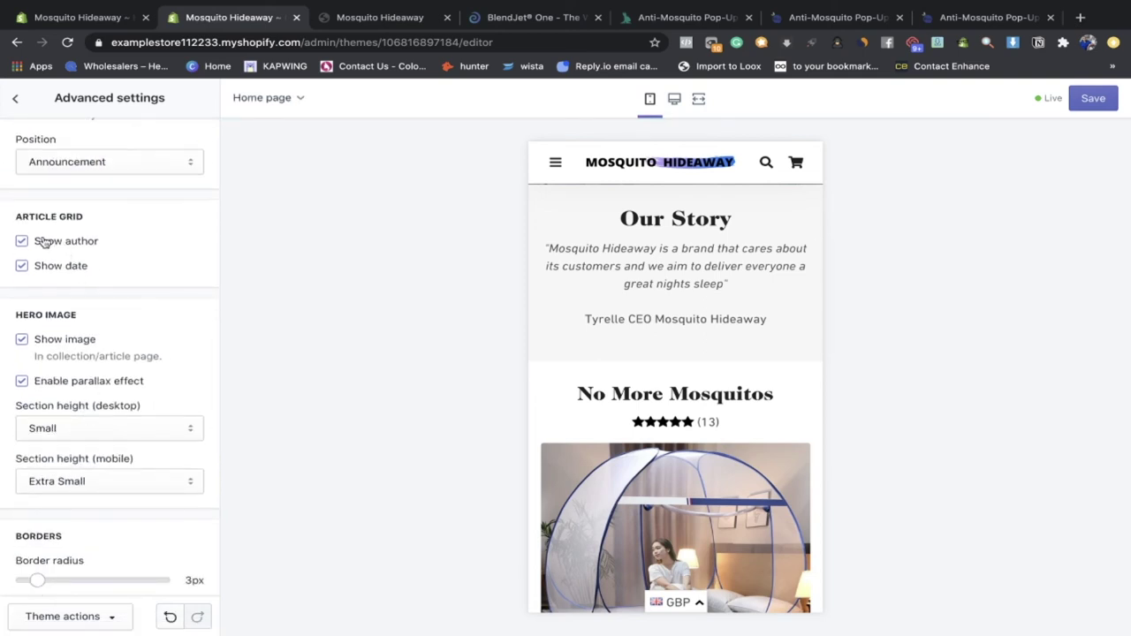
scroll(33, 274, down, 3)
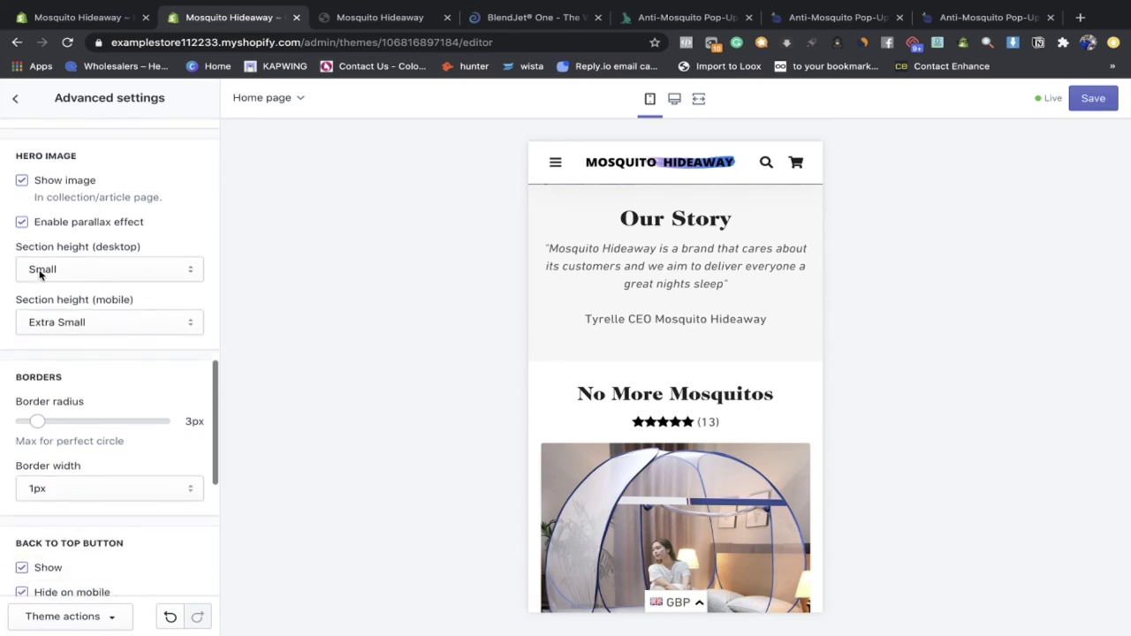
scroll(68, 373, down, 4)
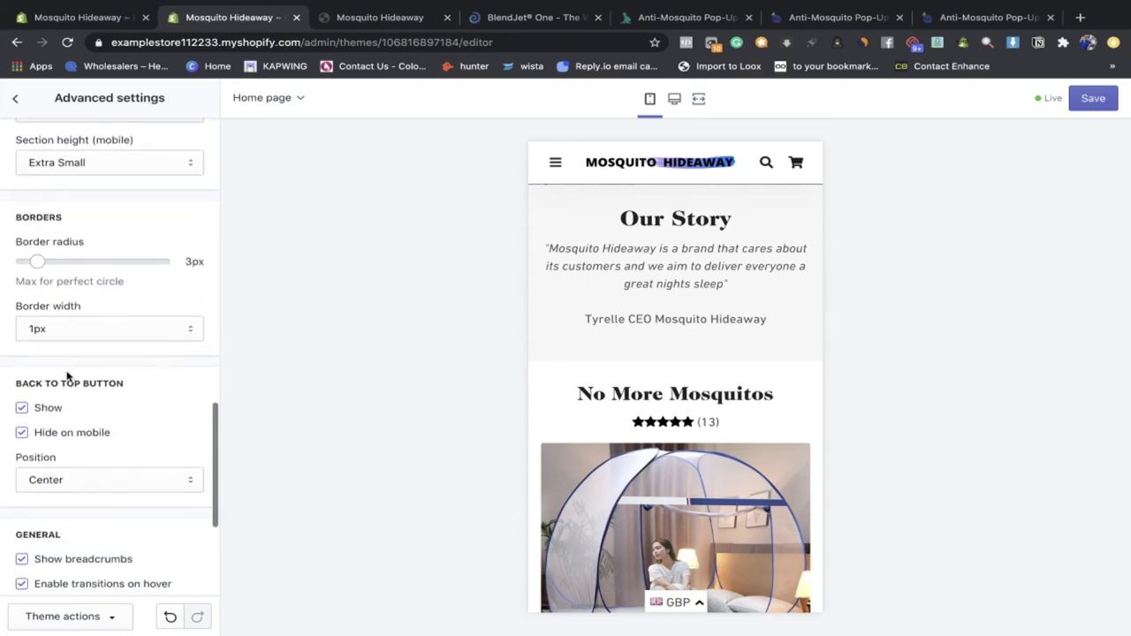
scroll(63, 374, down, 1)
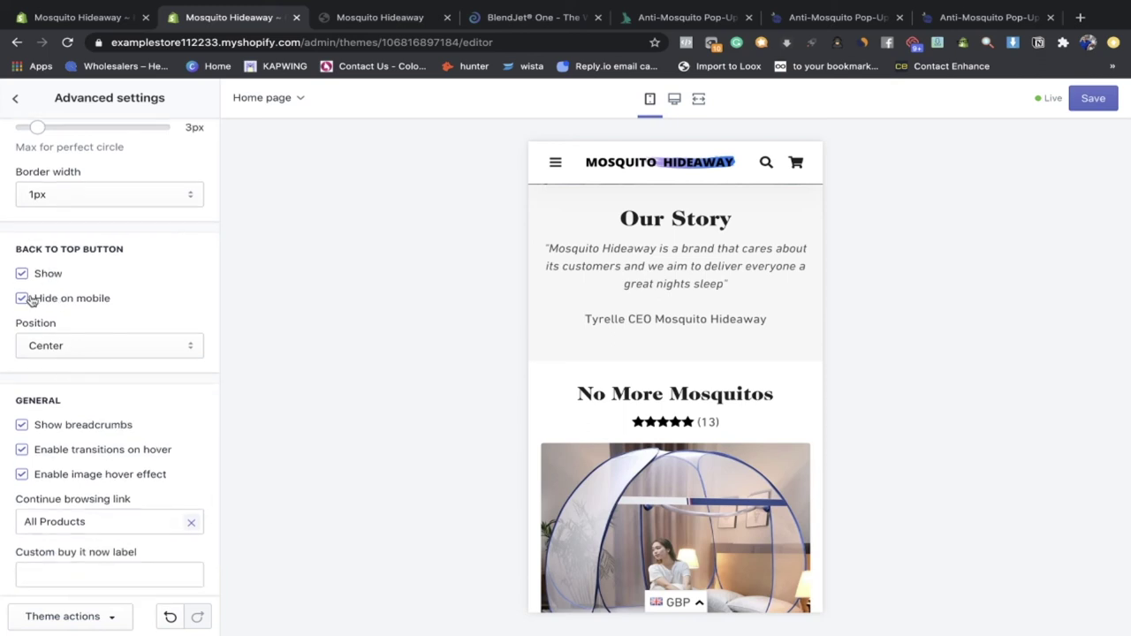
scroll(109, 326, down, 3)
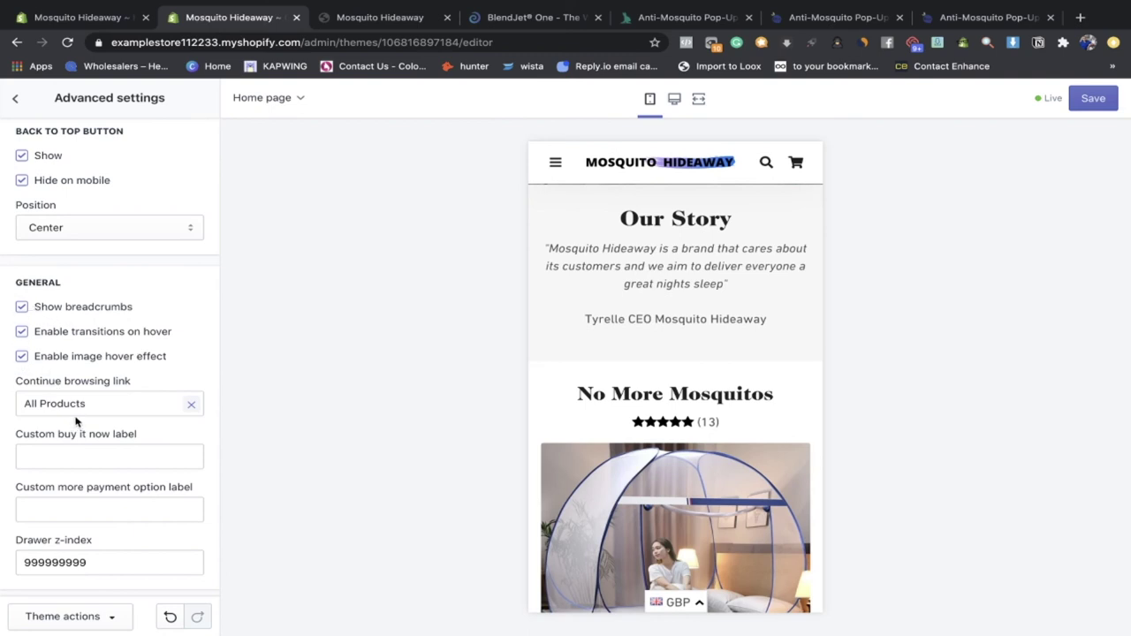
Step: Point the continue browsing link to the No More Mosquitos product and return to theme settings
click(191, 404)
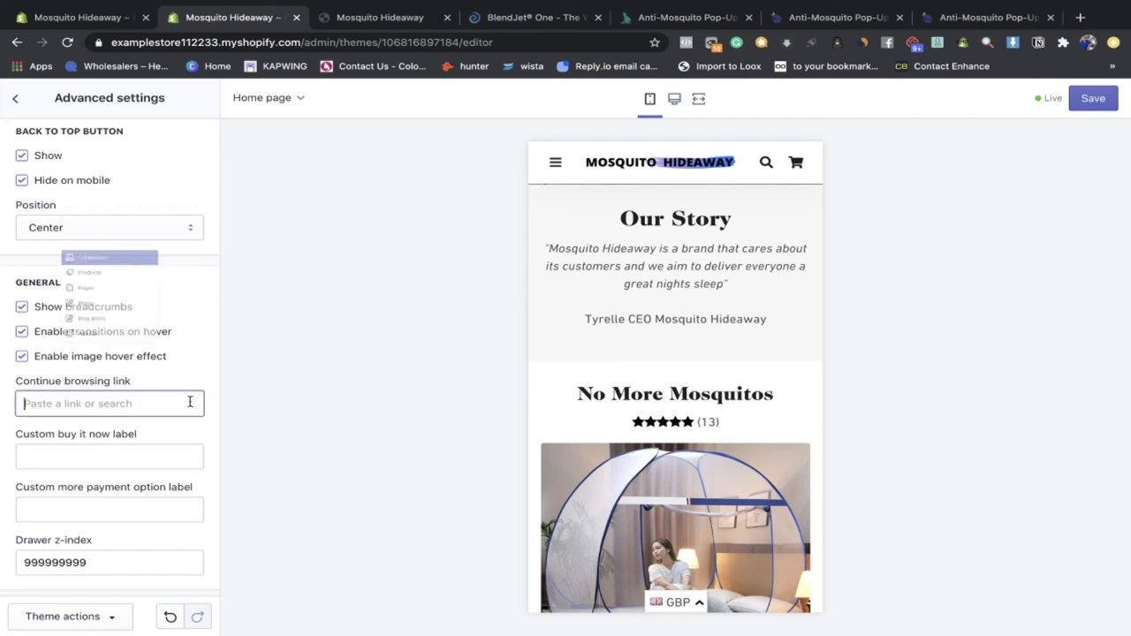
click(74, 282)
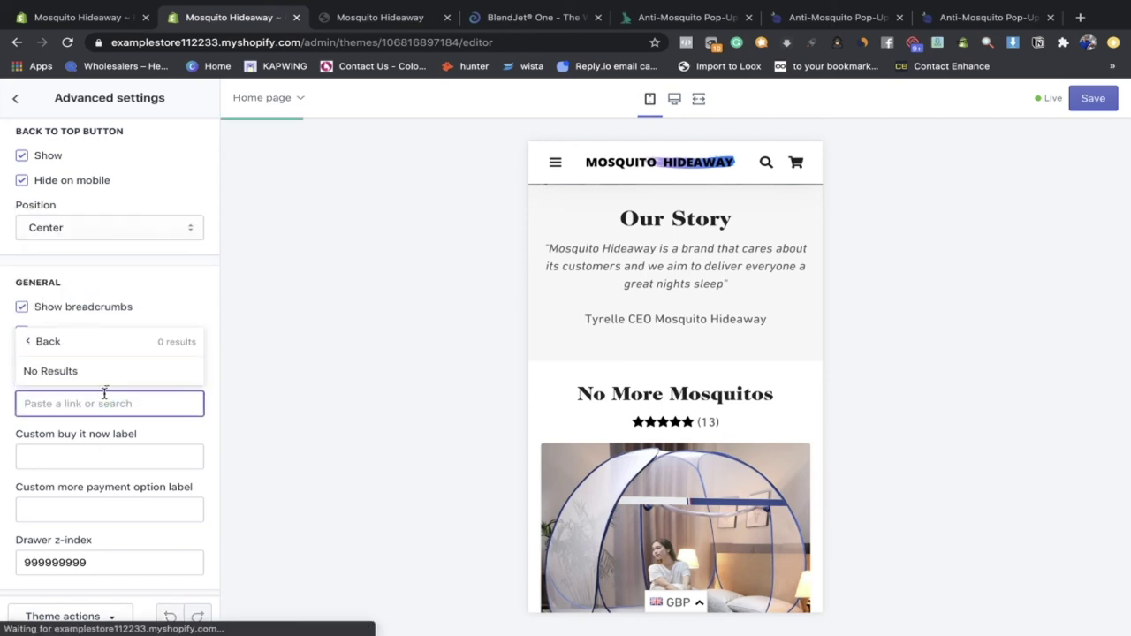
click(89, 341)
click(54, 249)
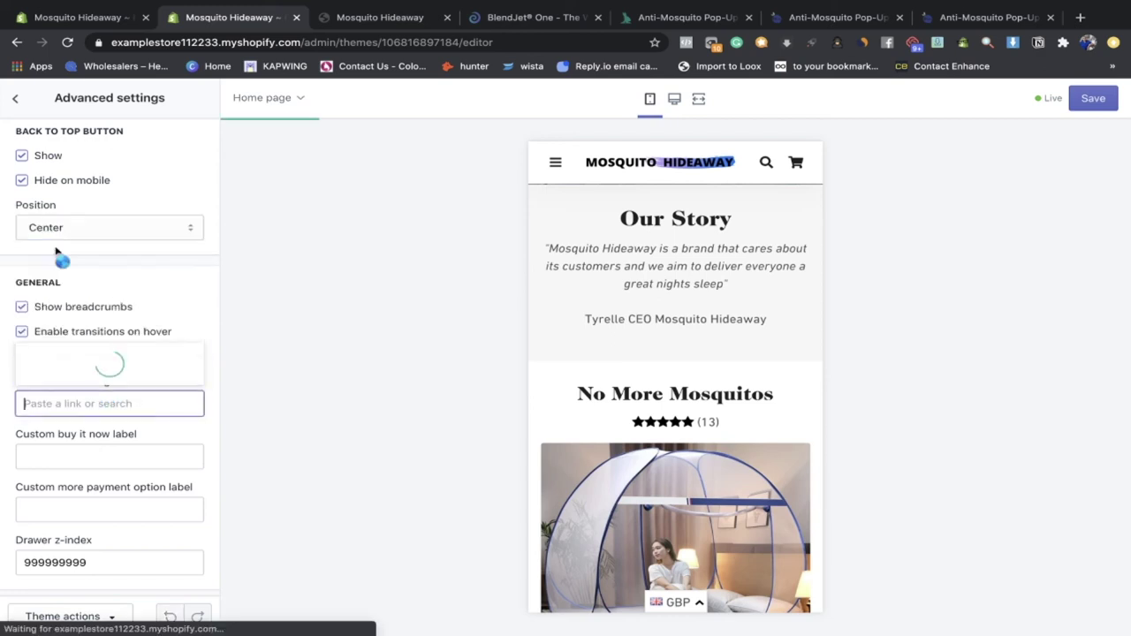
click(79, 371)
scroll(119, 455, up, 8)
click(15, 98)
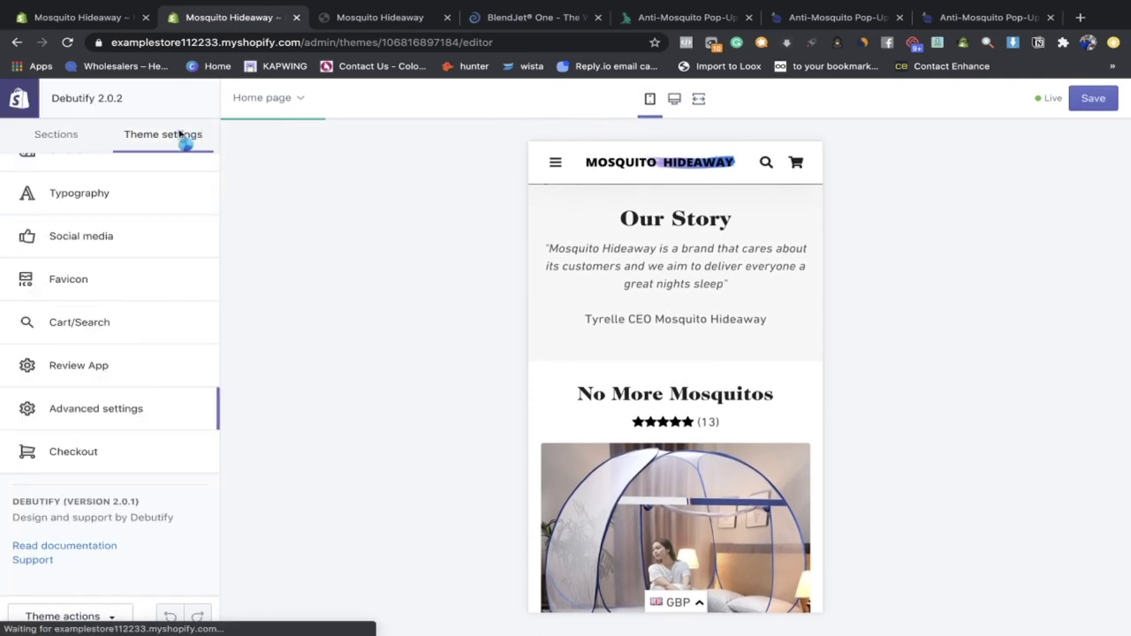
Step: Look through the Safer Sleep guaranteed, Our Story and No More Mosquitos home page sections
scroll(126, 380, up, 1)
scroll(125, 379, down, 1)
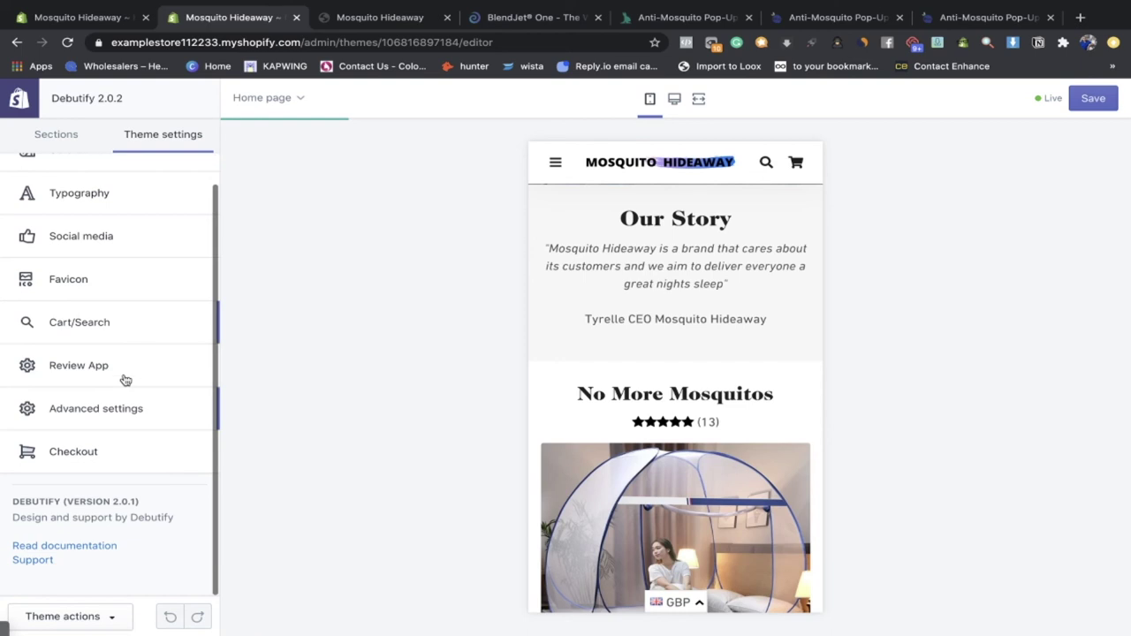
scroll(89, 327, up, 1)
click(48, 148)
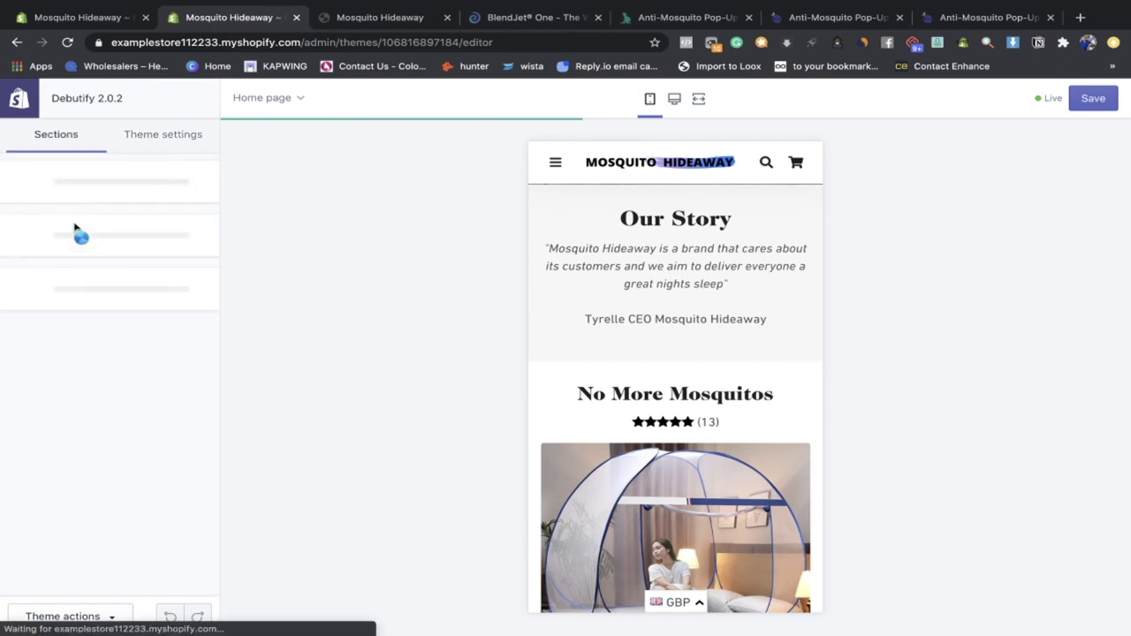
scroll(94, 310, down, 1)
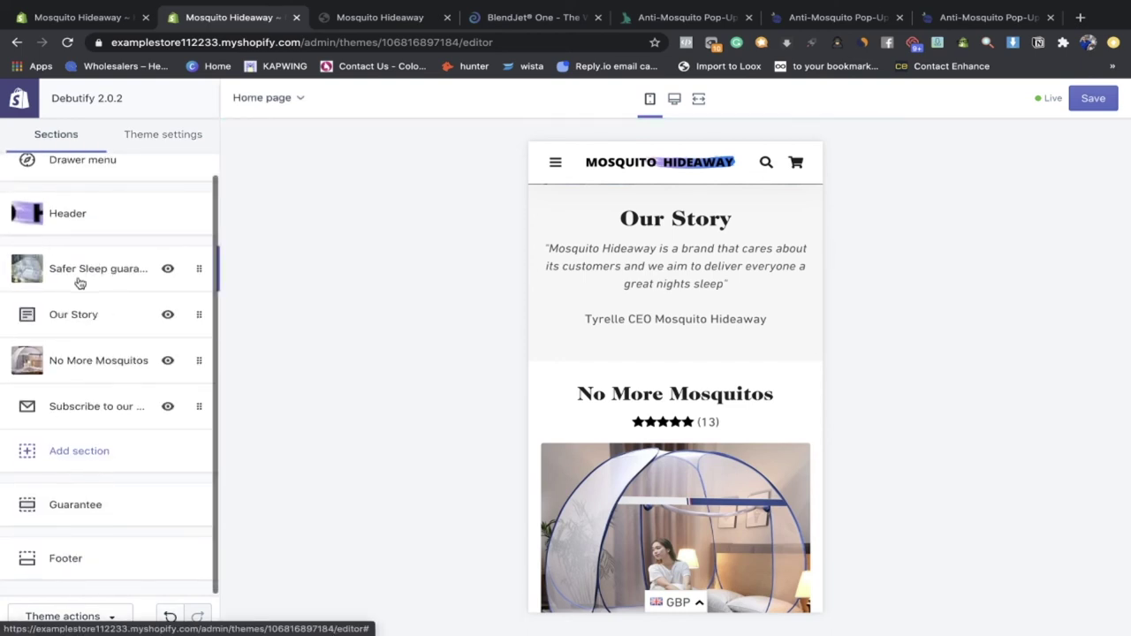
click(77, 278)
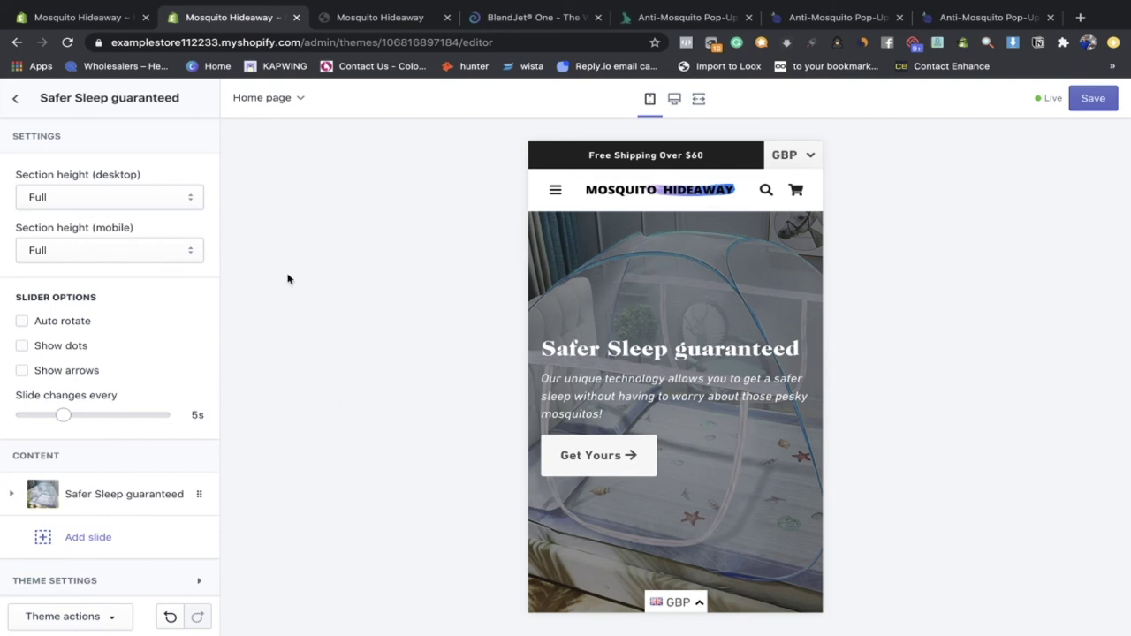
click(93, 312)
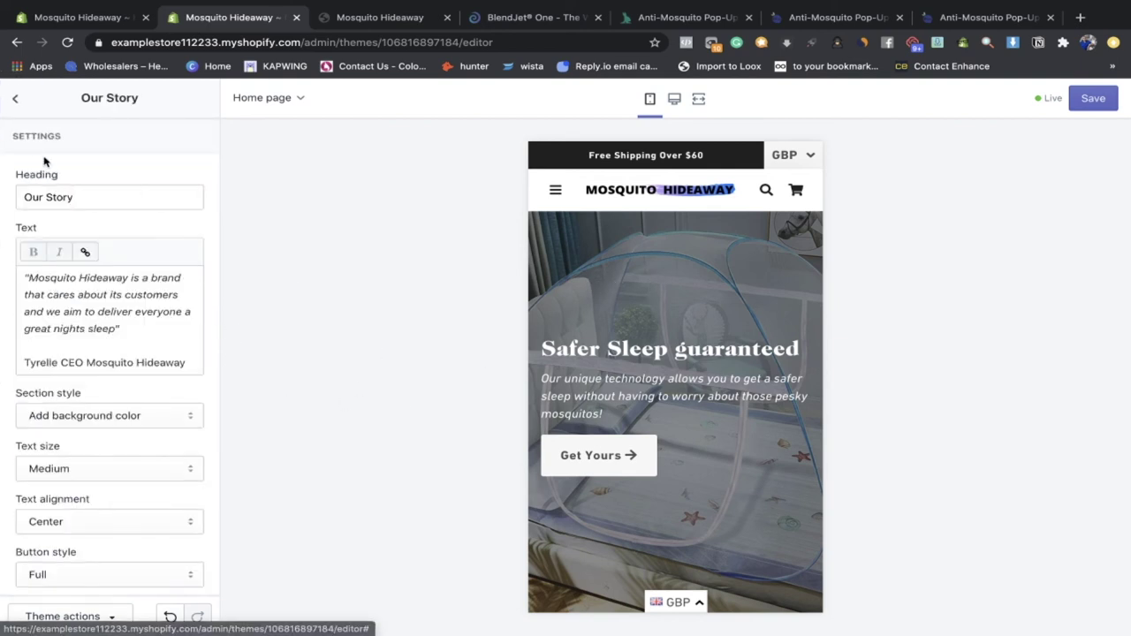
click(15, 98)
click(78, 365)
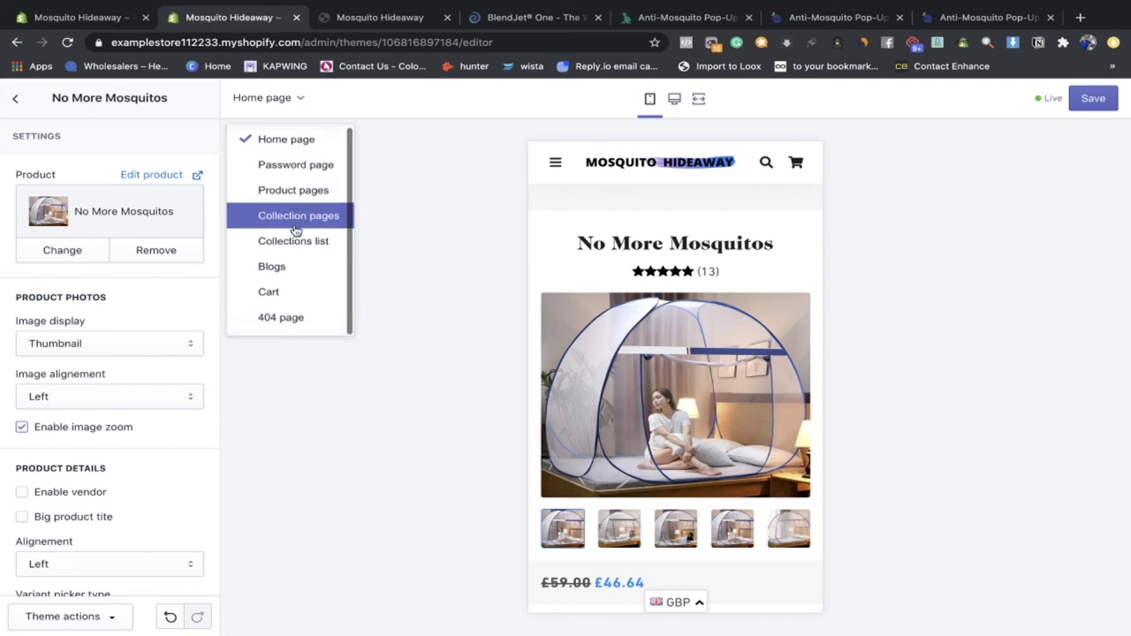
Step: Preview the product page template, then view the Dropship Rabbit tent listing's description
click(280, 186)
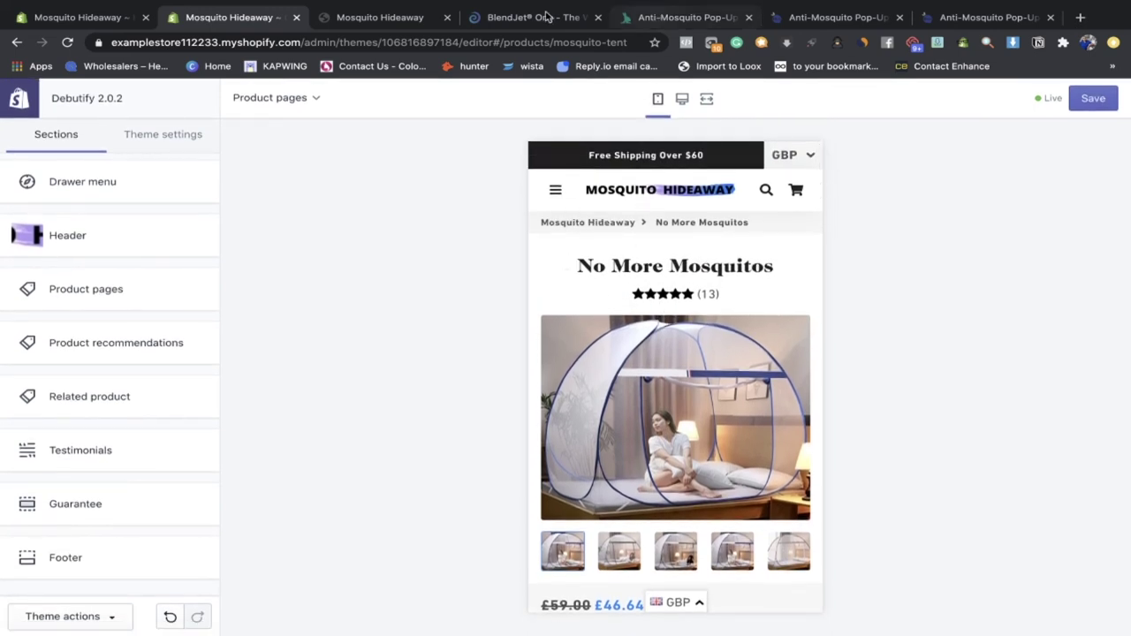
drag(653, 7, 345, 13)
drag(119, 213, 474, 583)
click(474, 583)
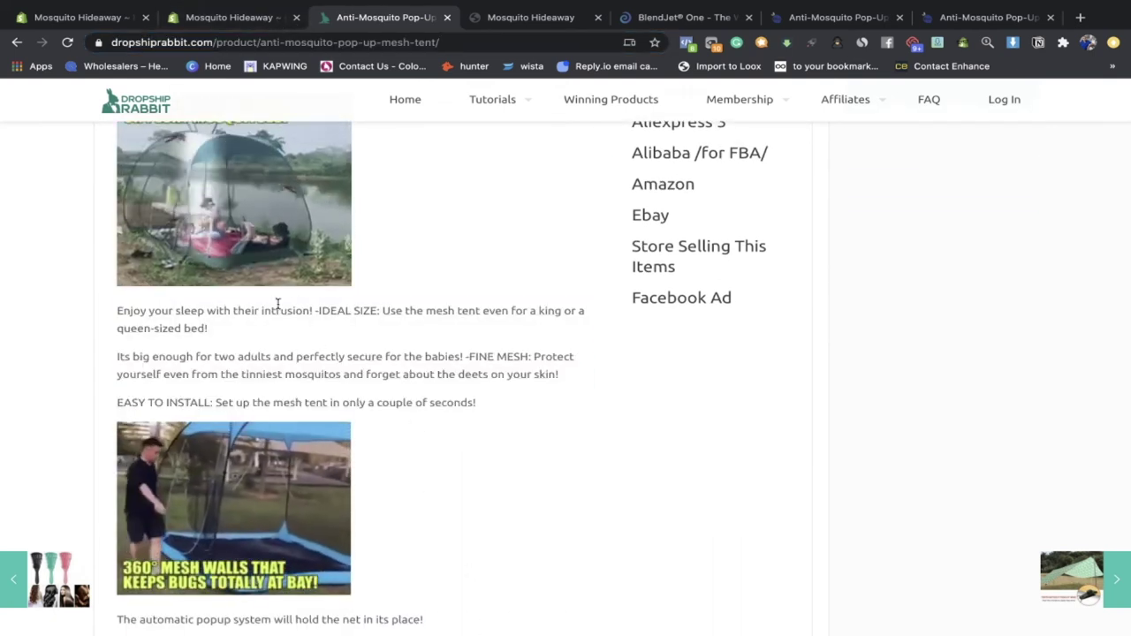
Step: Read the tent's ideal size, fine mesh and easy setup paragraphs, then switch to BlendJet One
drag(473, 402, 122, 309)
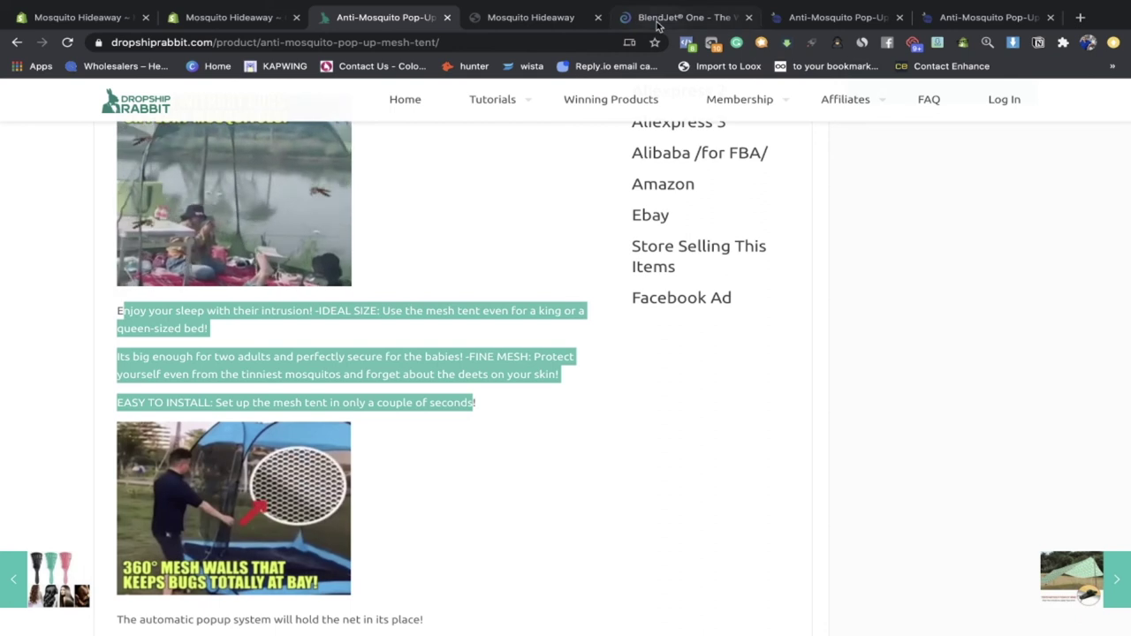
drag(656, 9, 530, 15)
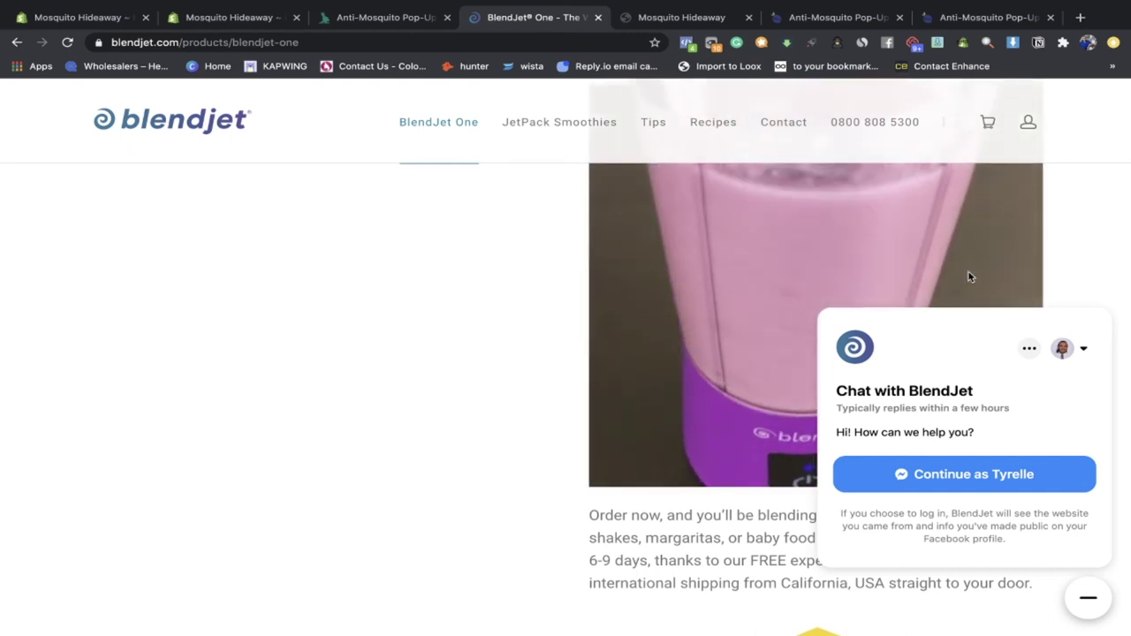
scroll(583, 371, down, 1)
scroll(583, 371, down, 7)
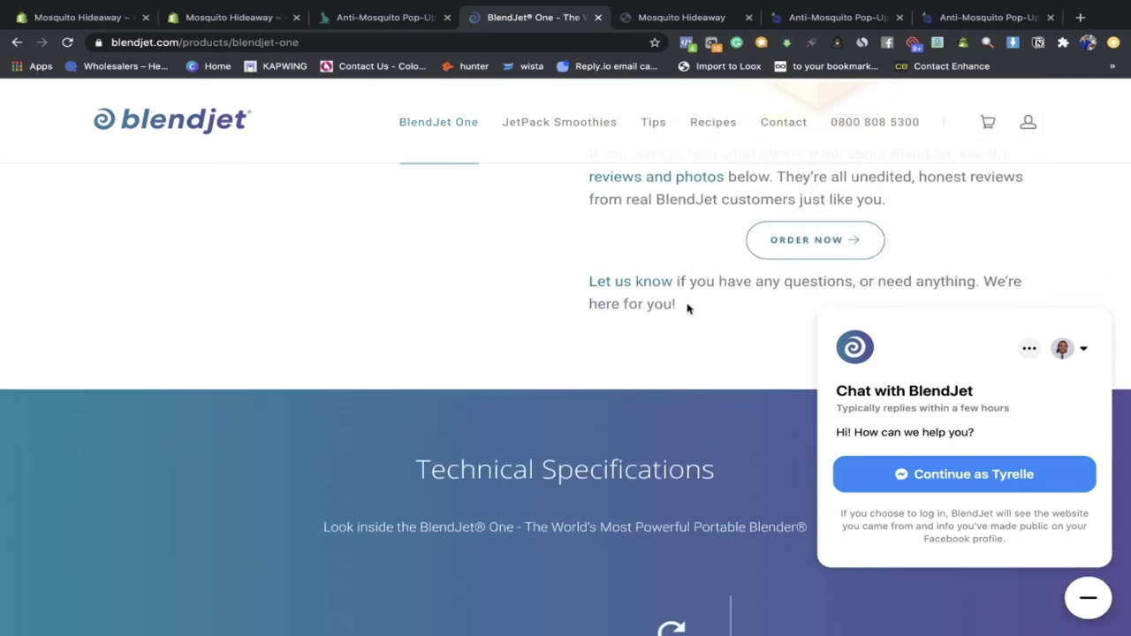
scroll(687, 307, up, 1)
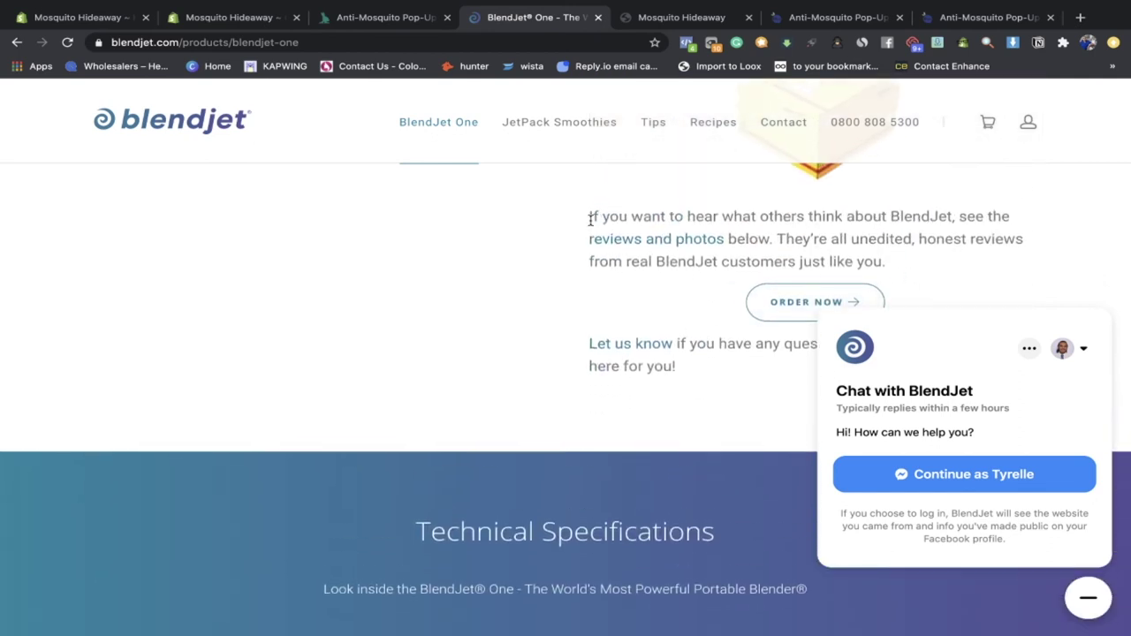
scroll(590, 218, up, 6)
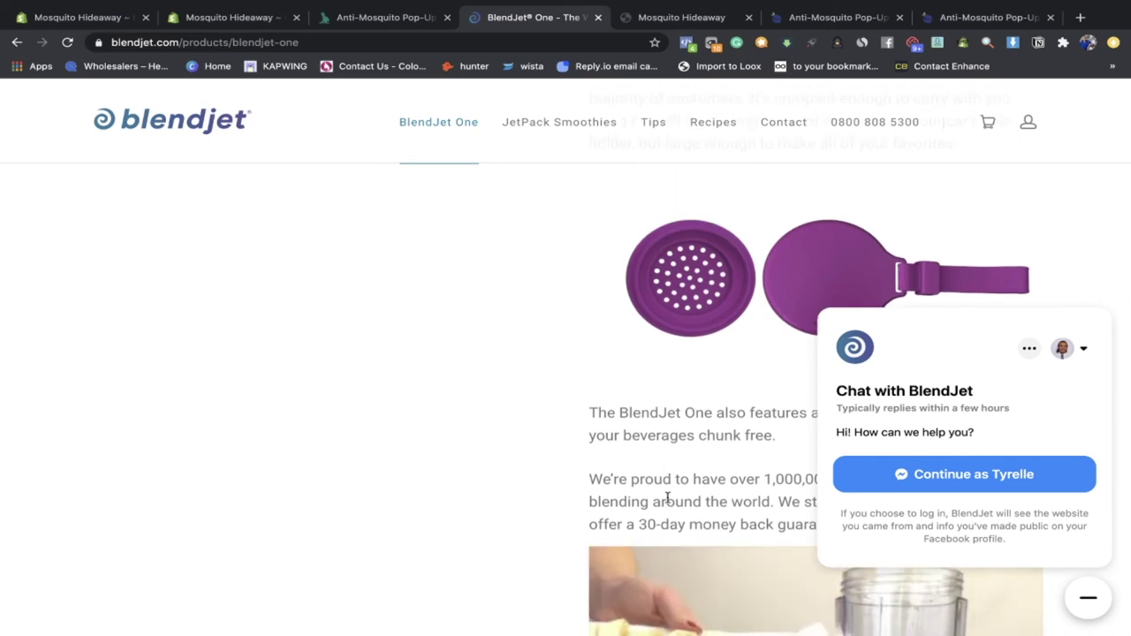
scroll(563, 313, up, 3)
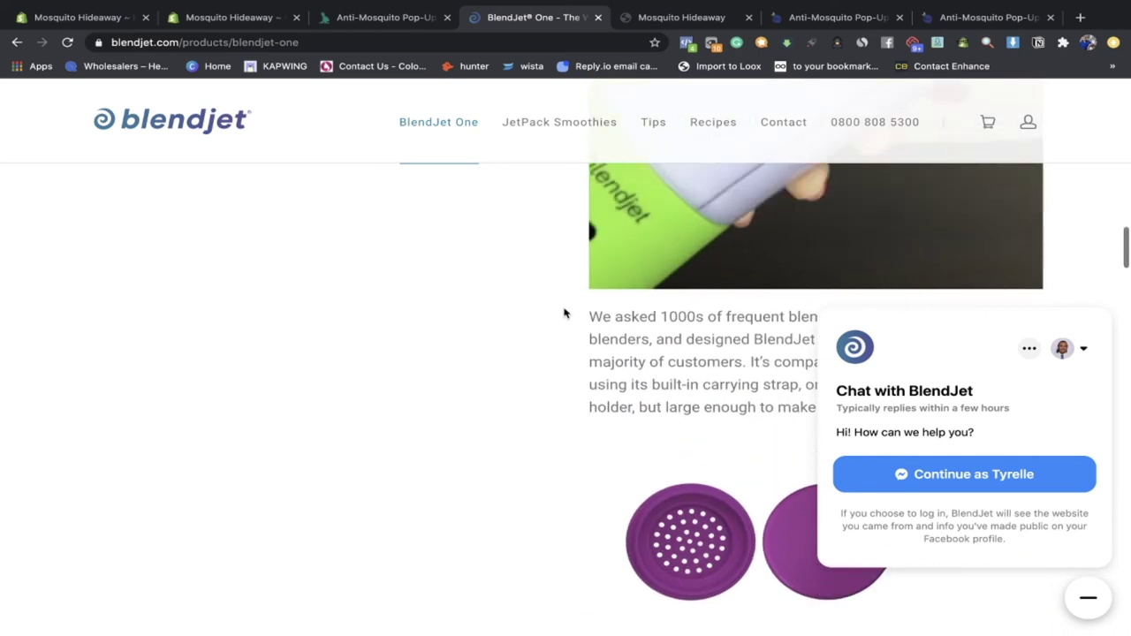
scroll(639, 457, down, 3)
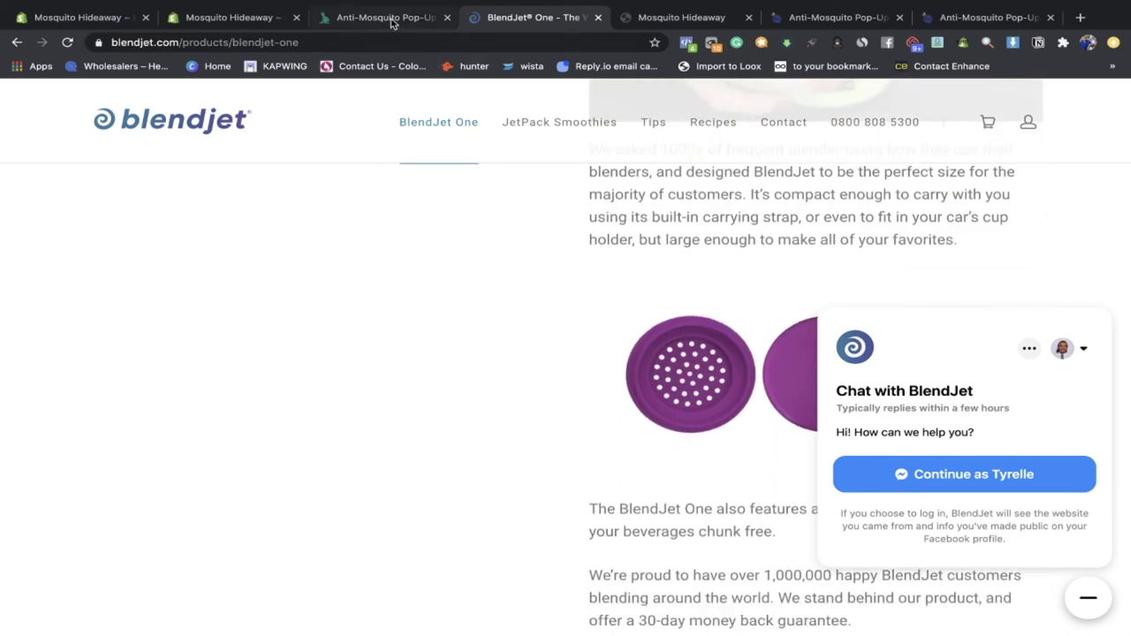
click(391, 22)
Step: Return to the Mosquito Hideaway theme editor and scroll down the product page preview
click(233, 19)
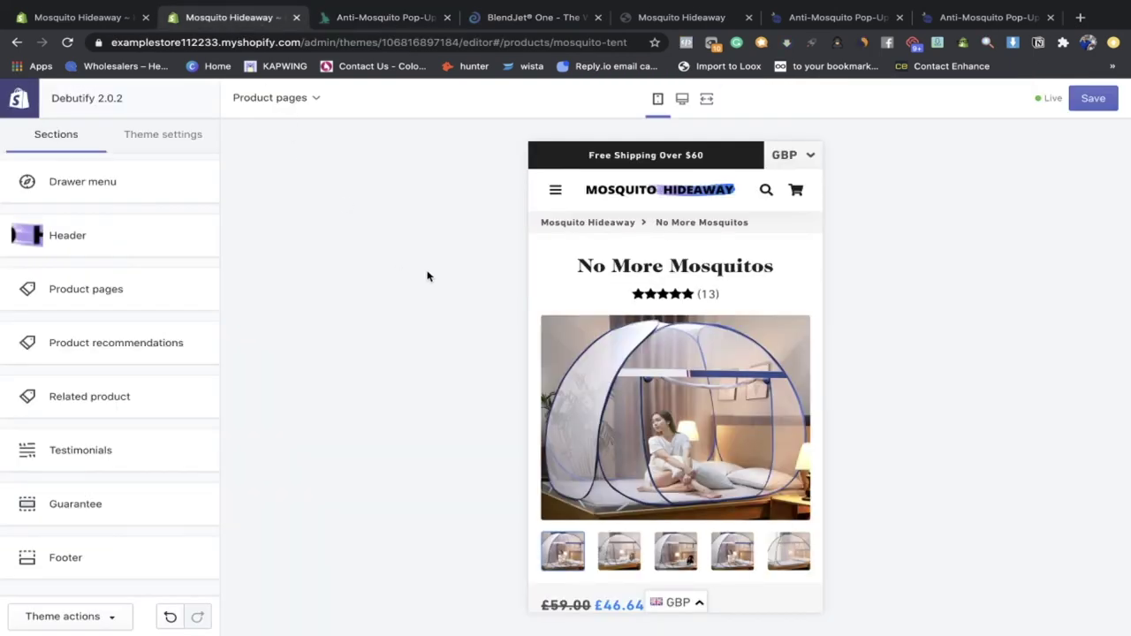
scroll(608, 375, down, 7)
scroll(779, 399, down, 4)
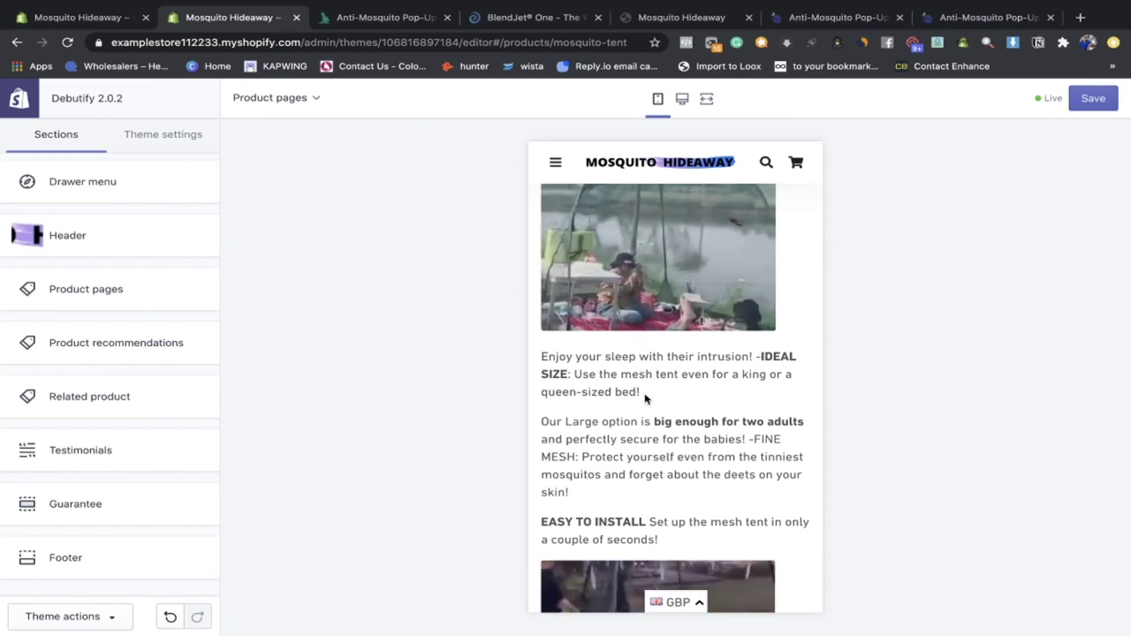
scroll(648, 381, down, 3)
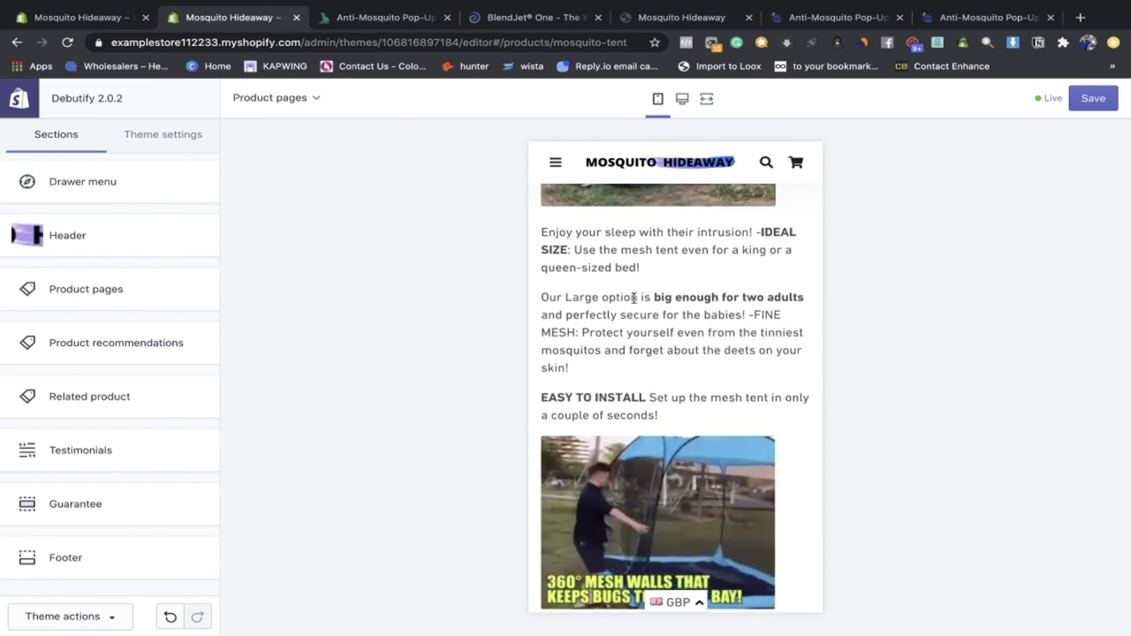
scroll(619, 336, down, 4)
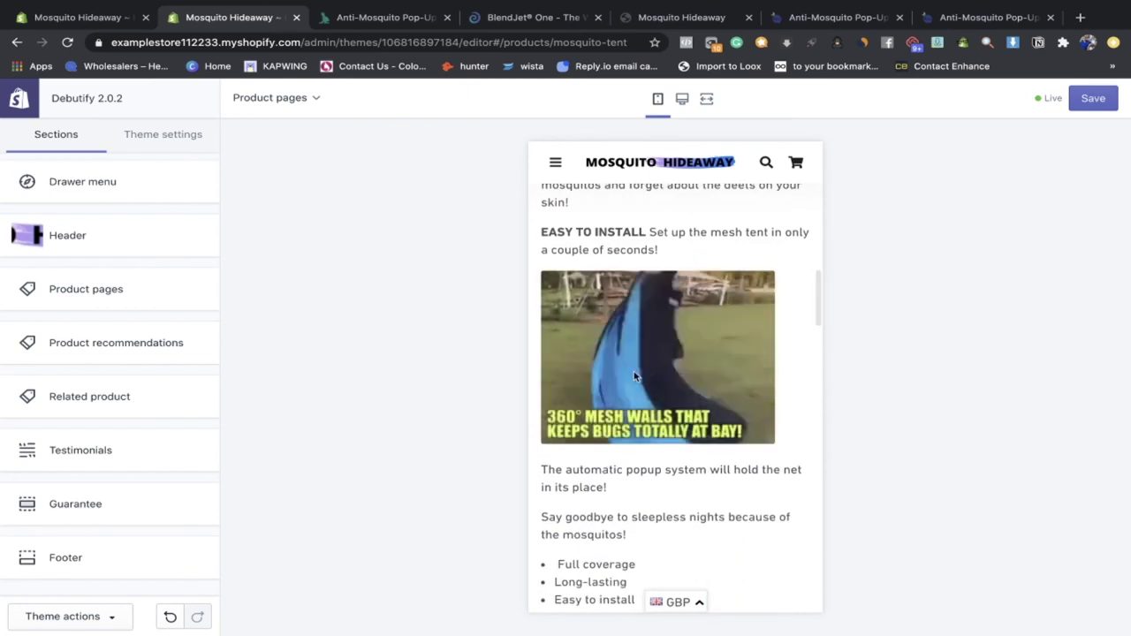
scroll(632, 372, down, 3)
scroll(676, 309, down, 3)
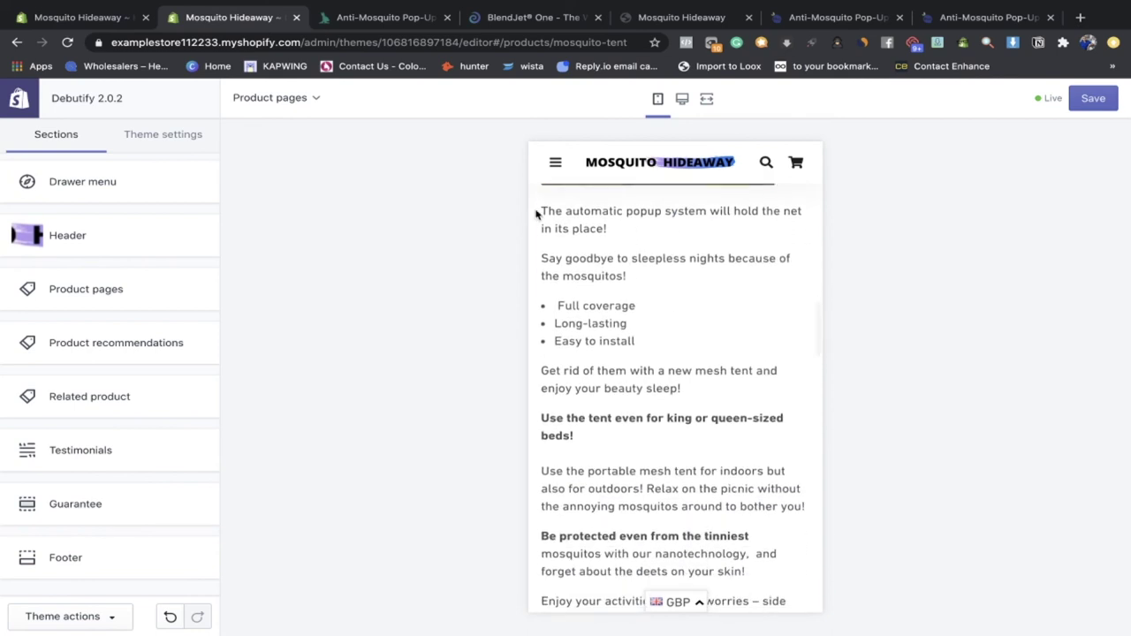
scroll(536, 214, down, 5)
scroll(610, 318, down, 1)
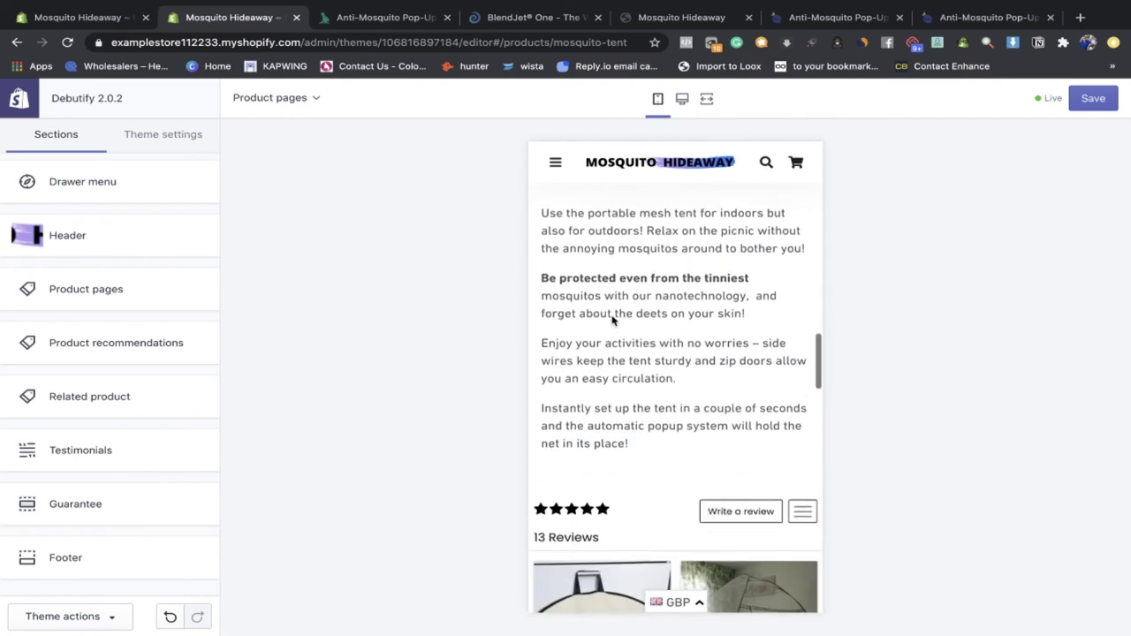
scroll(623, 443, up, 10)
scroll(627, 442, down, 2)
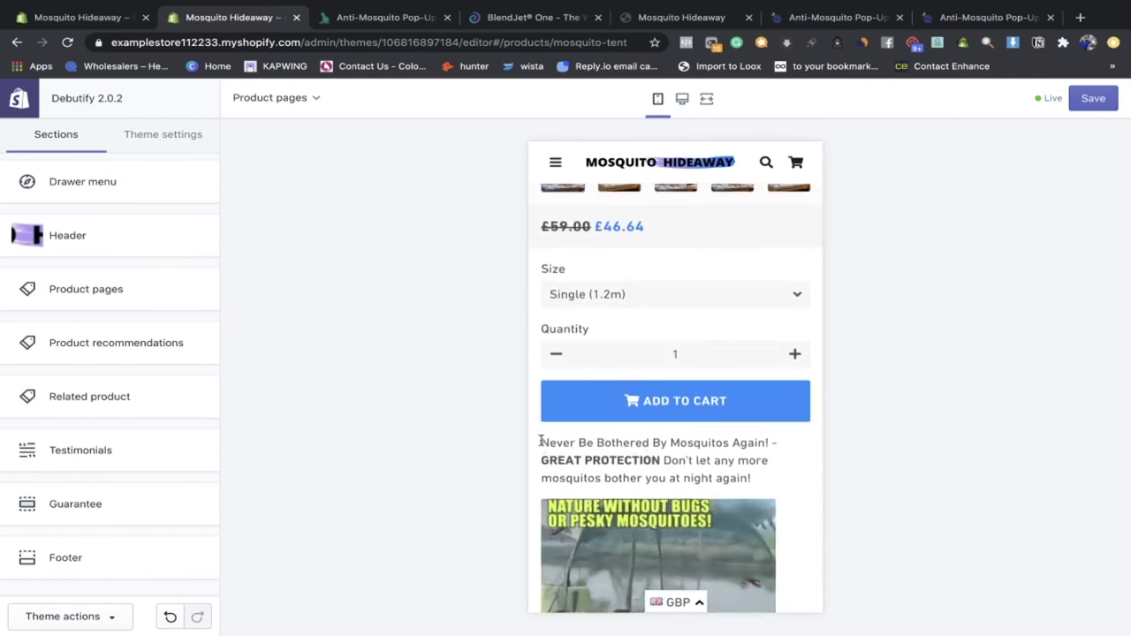
Step: Highlight the description's opening line, IDEAL SIZE sentence and big-enough-for-two-adults passage
drag(541, 441, 716, 465)
scroll(756, 477, down, 5)
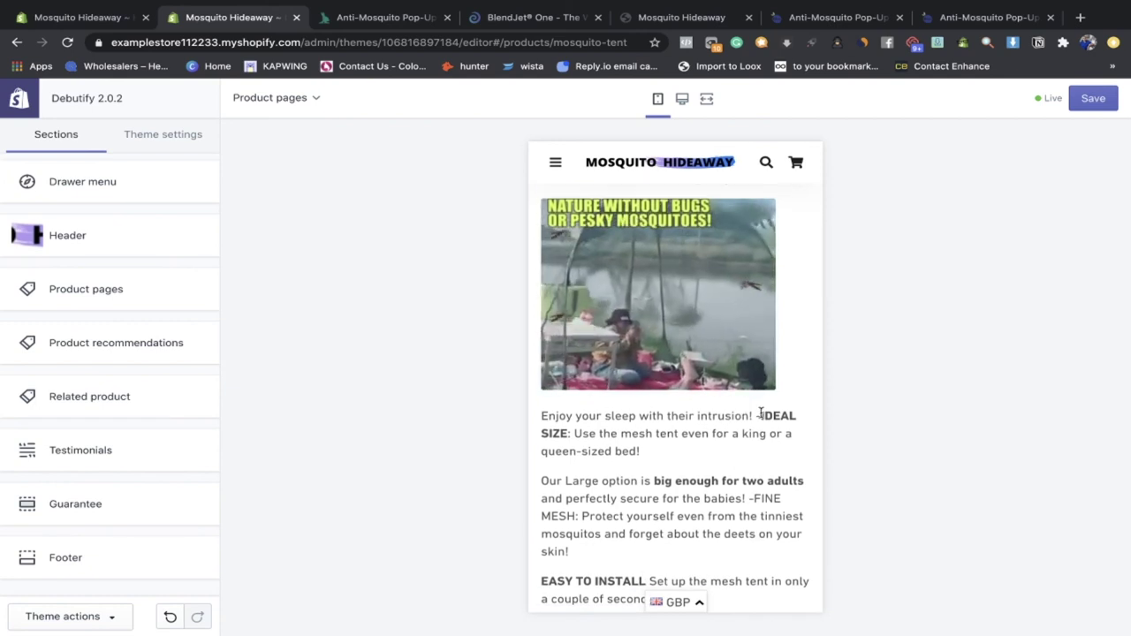
drag(759, 411, 777, 450)
click(777, 454)
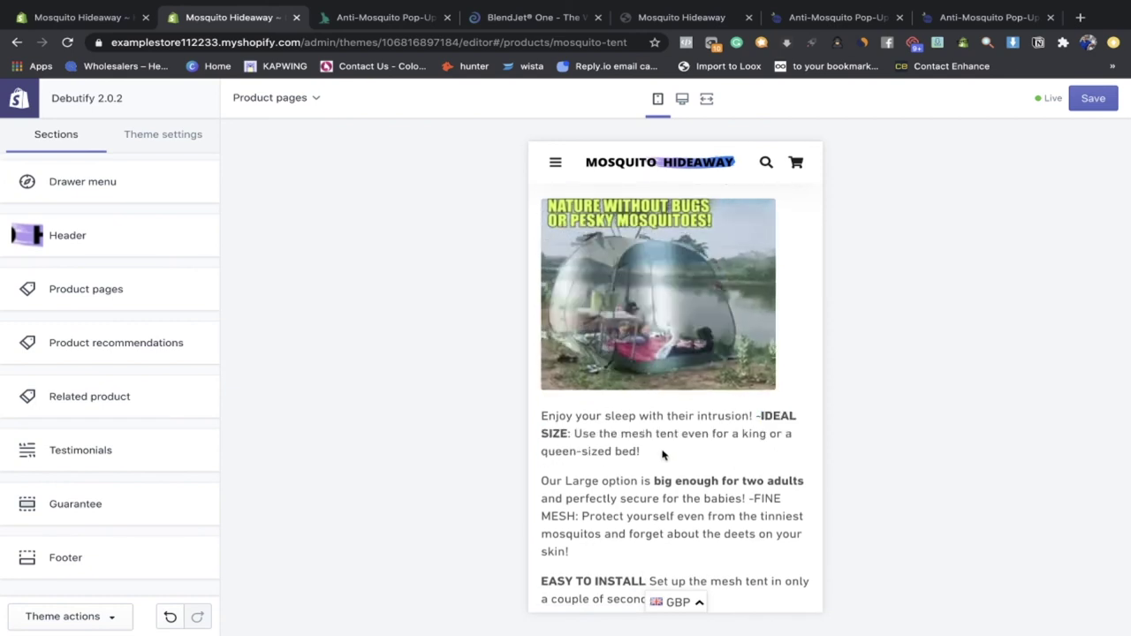
scroll(643, 446, down, 2)
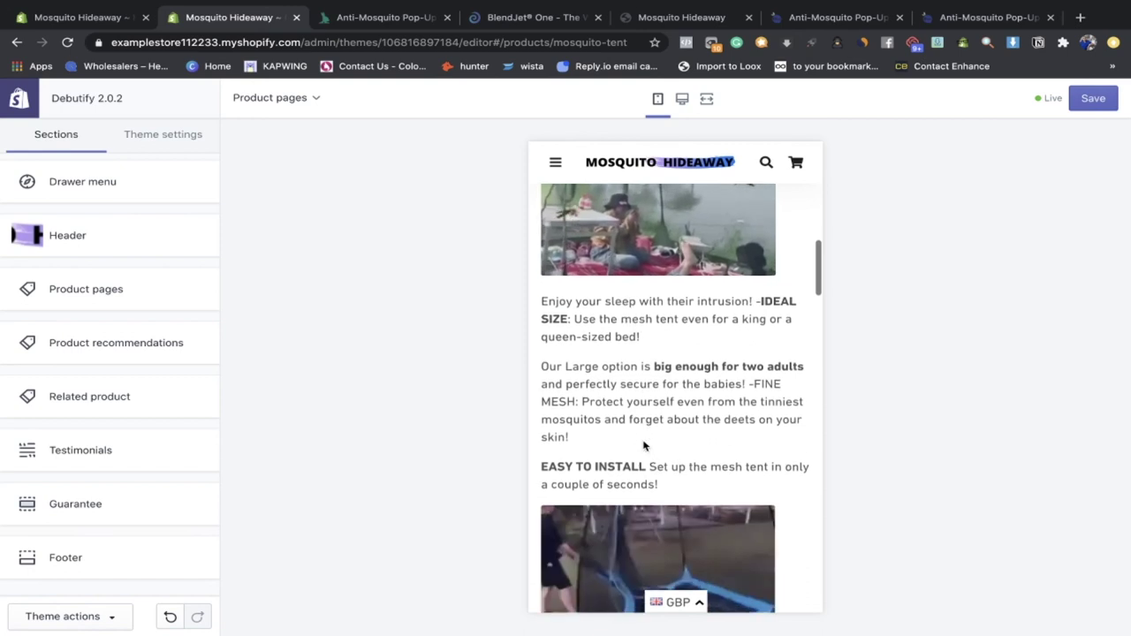
drag(661, 364, 790, 429)
click(717, 429)
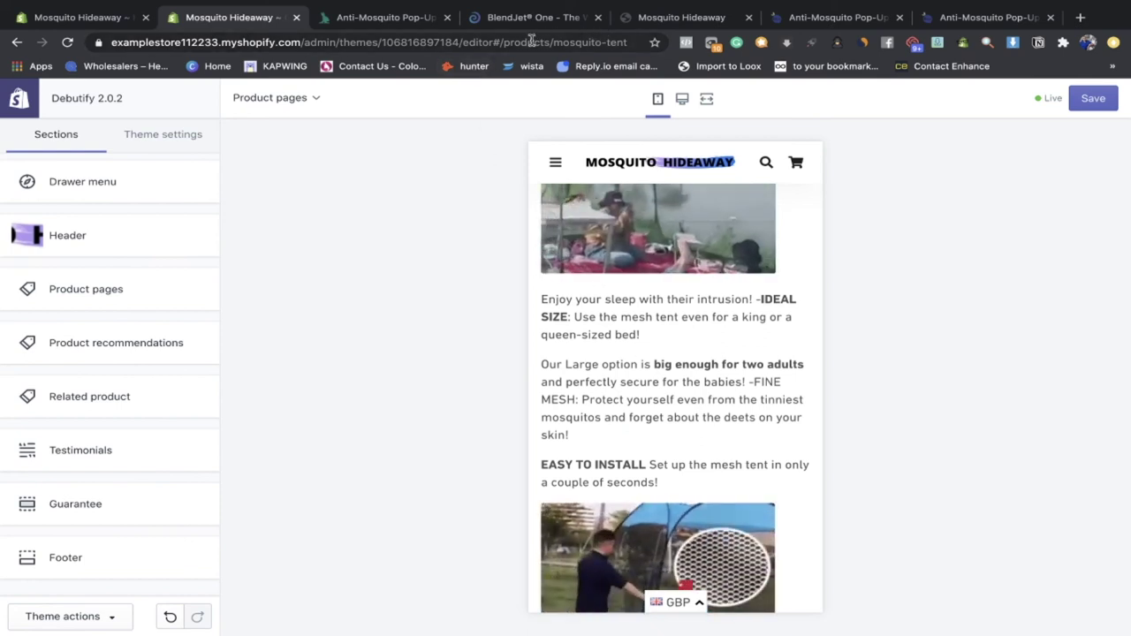
Step: Switch back to the Dropship Rabbit listing for the anti-mosquito pop-up tent
click(389, 17)
scroll(674, 231, up, 1)
scroll(706, 348, up, 3)
scroll(712, 403, down, 1)
Step: Open the tent's Alibaba, Amazon and third AliExpress supplier links, closing the extra blank tab
click(695, 386)
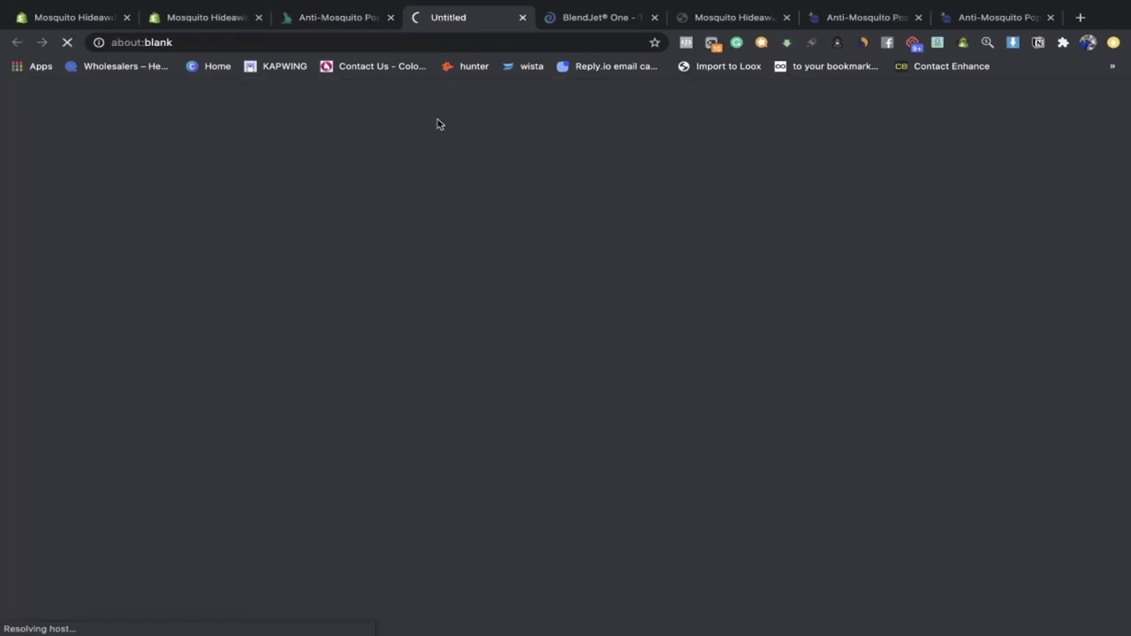
click(348, 17)
click(660, 402)
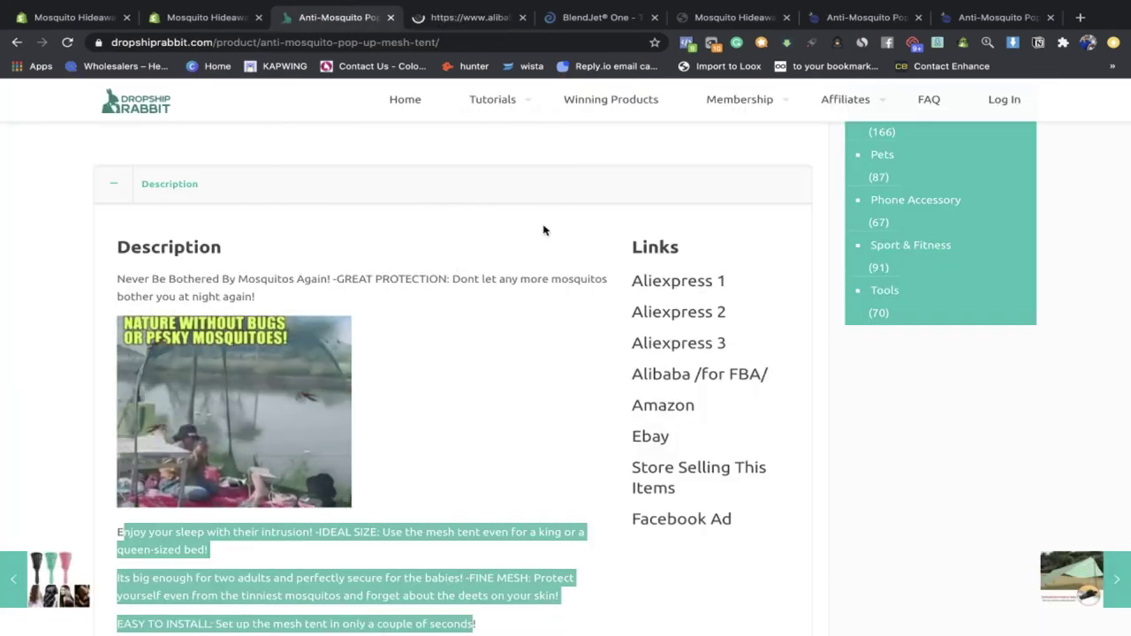
click(581, 15)
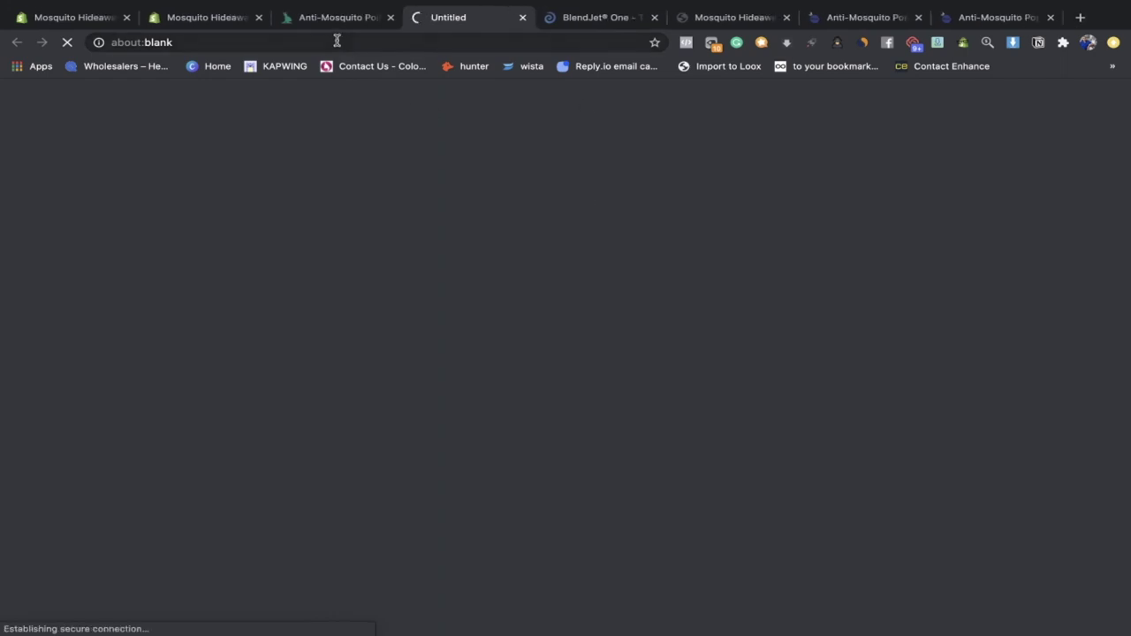
click(353, 17)
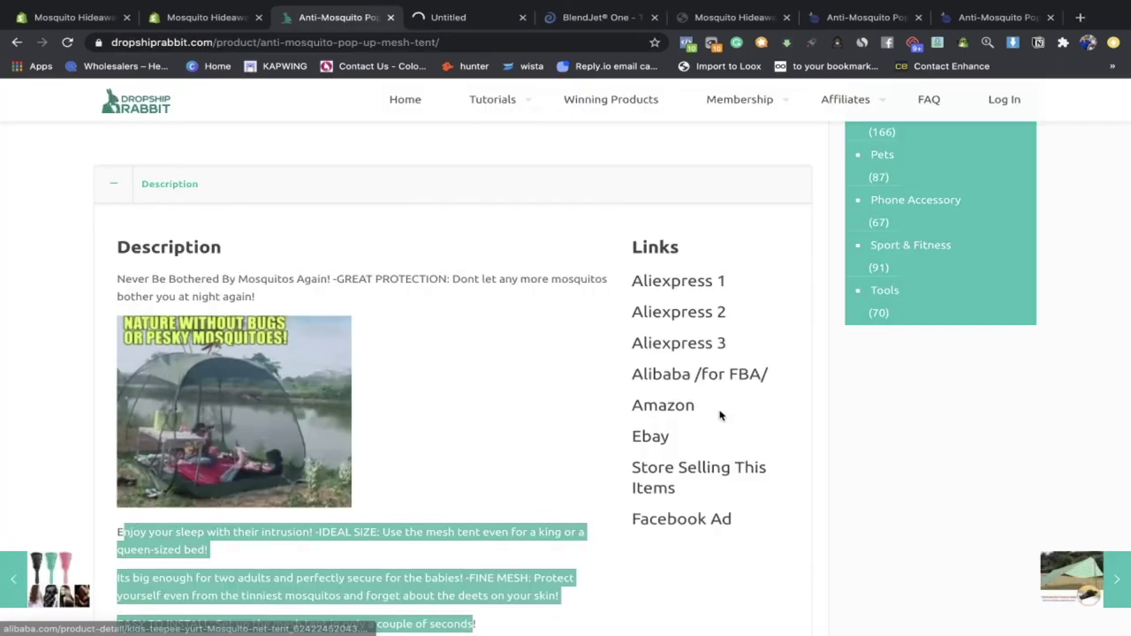
click(669, 345)
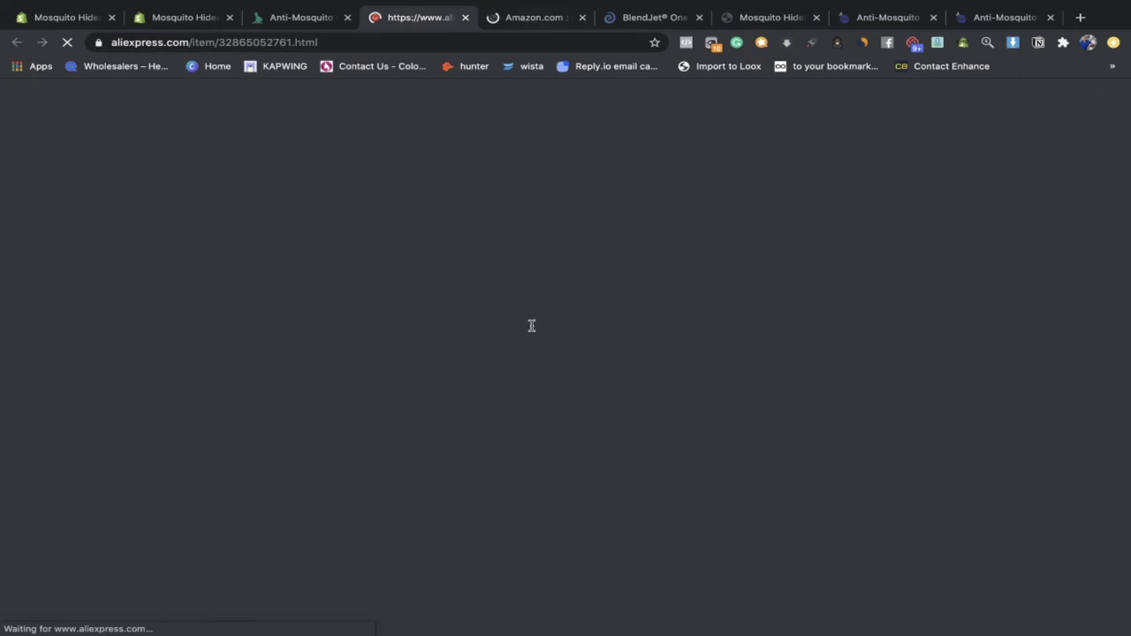
Step: Browse the Amazon pop-up mosquito net tent listing and its customer reviews
key(ctrl+Tab)
scroll(530, 328, down, 3)
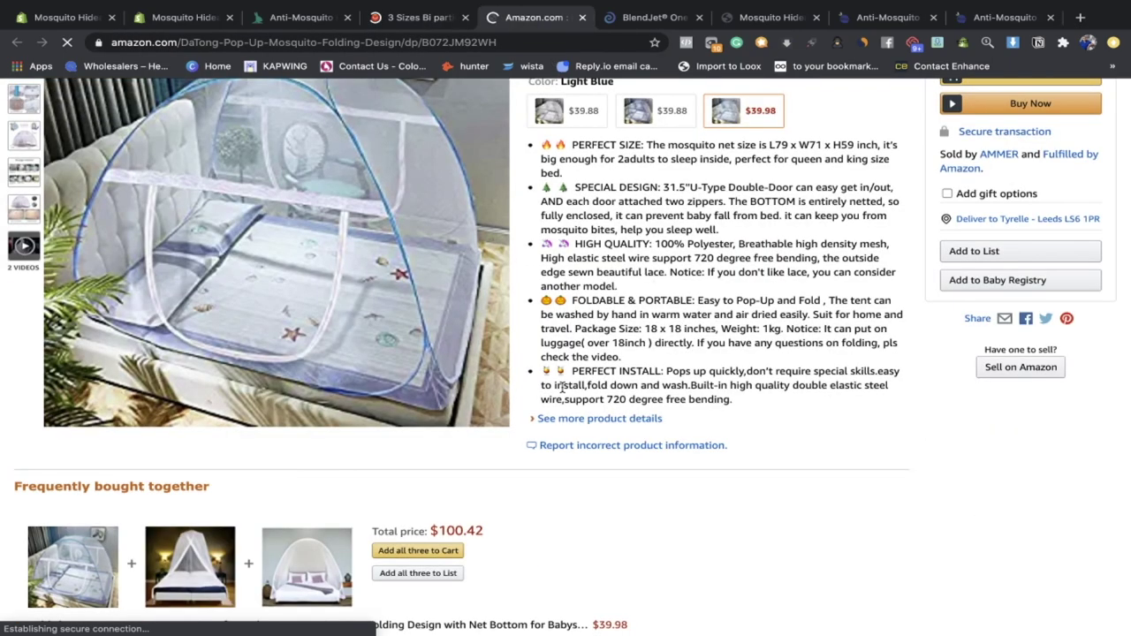
scroll(562, 389, down, 4)
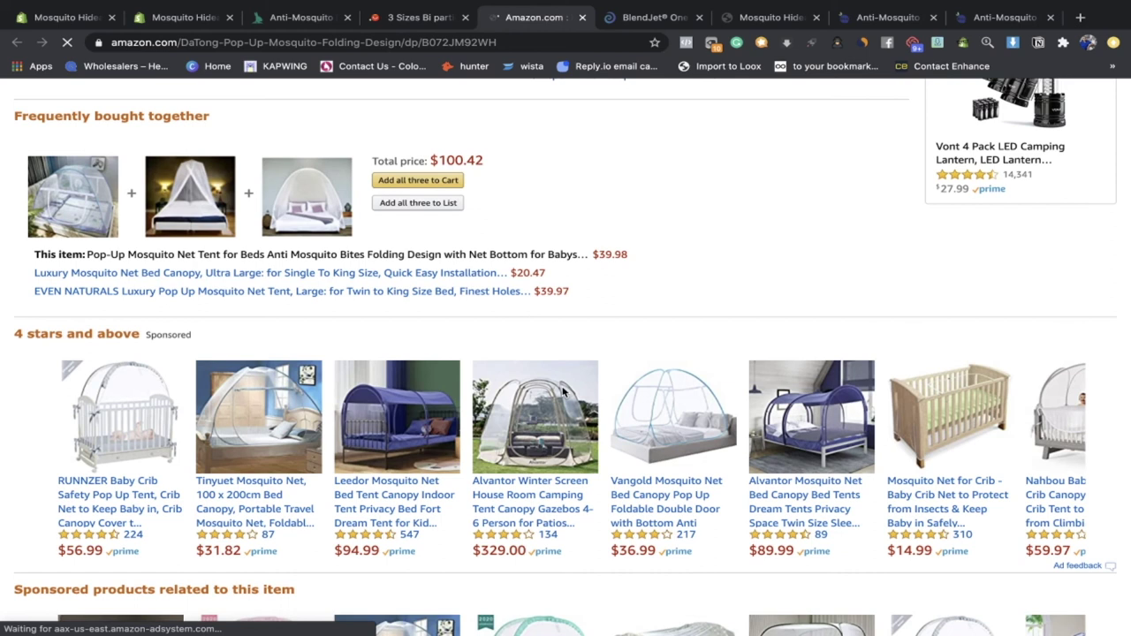
scroll(562, 391, down, 4)
scroll(562, 393, up, 3)
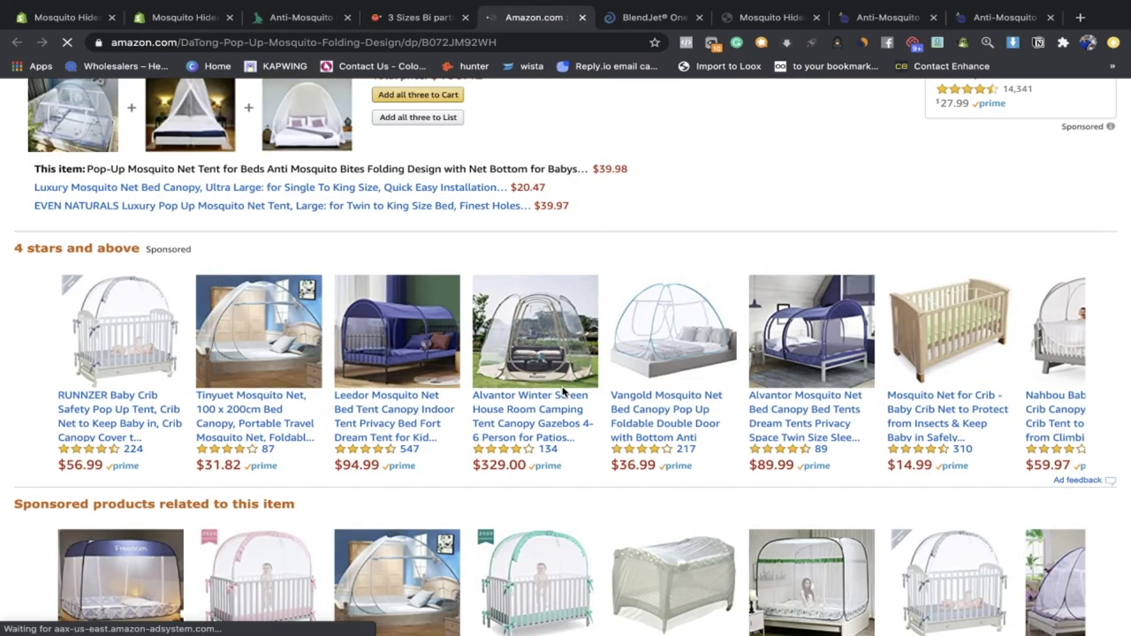
scroll(562, 391, up, 10)
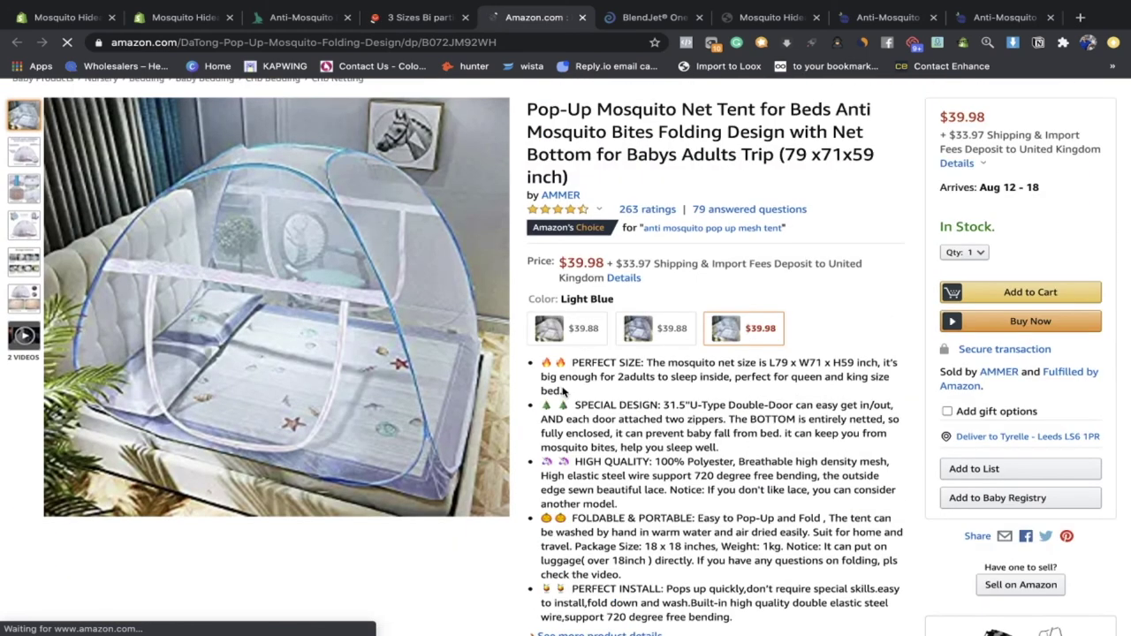
scroll(561, 390, down, 1)
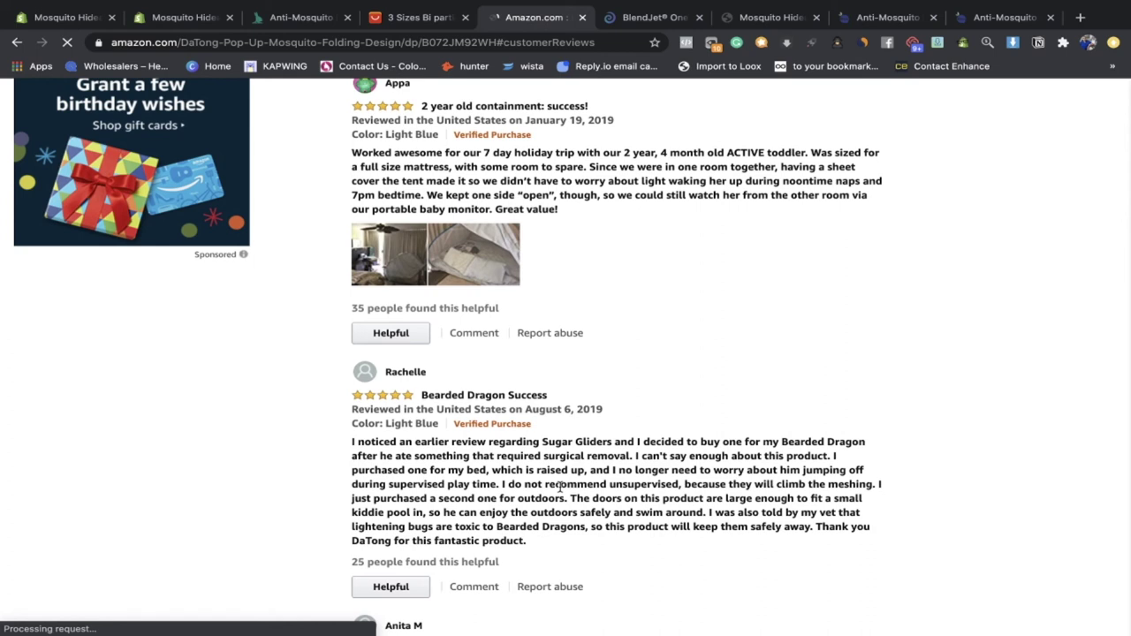
scroll(530, 481, down, 5)
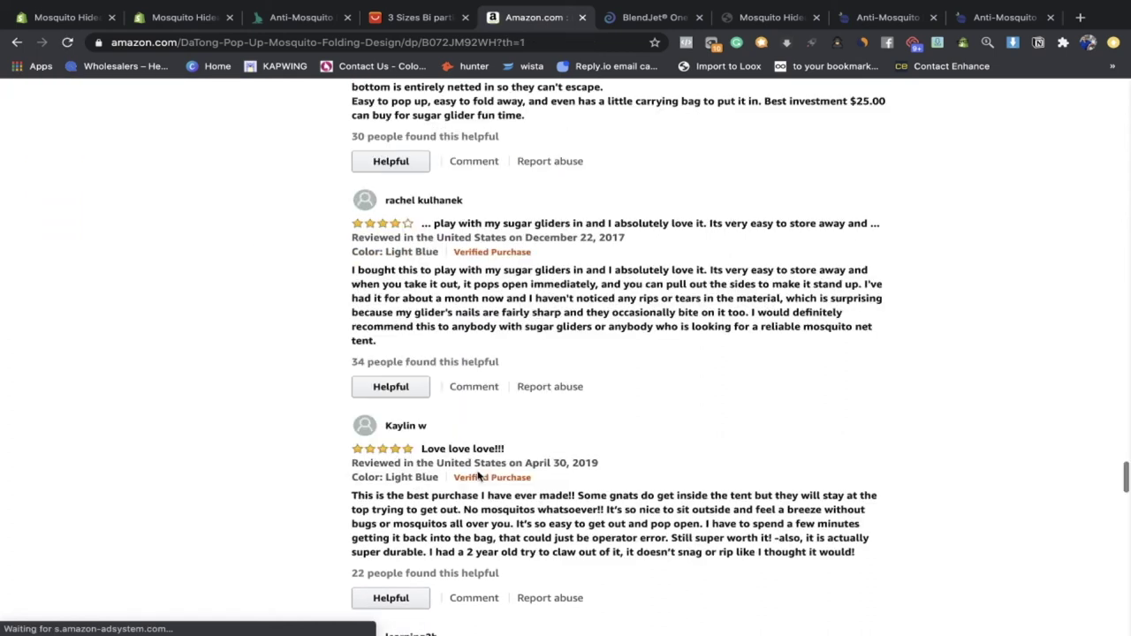
scroll(478, 476, down, 3)
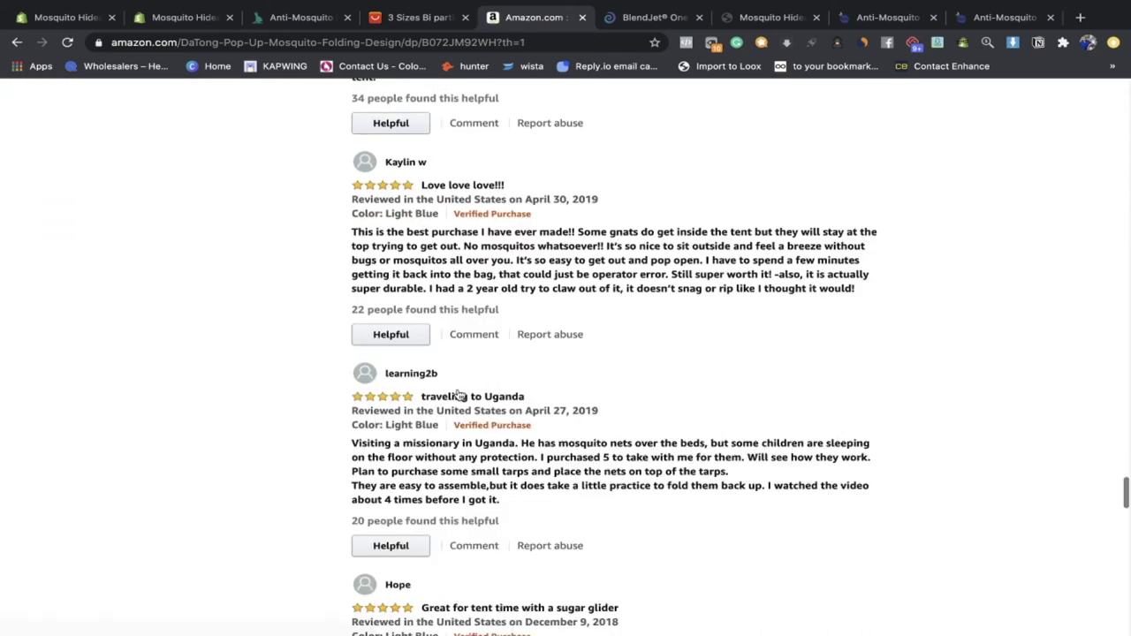
key(Home)
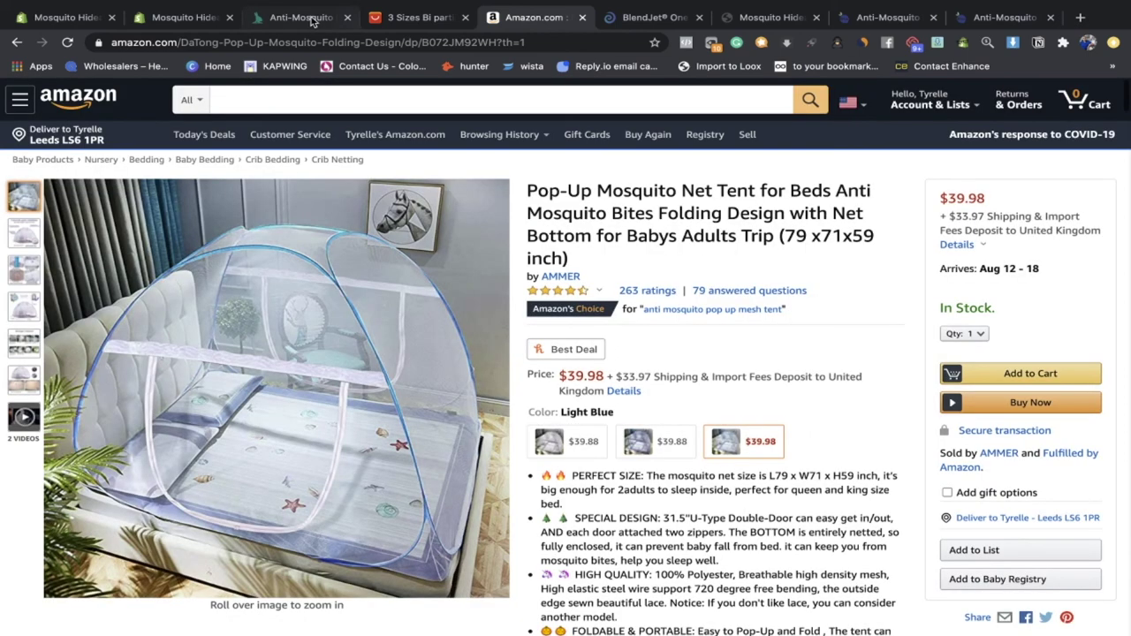
Step: Close the Amazon and AliExpress supplier tabs, returning to the theme editor
click(581, 17)
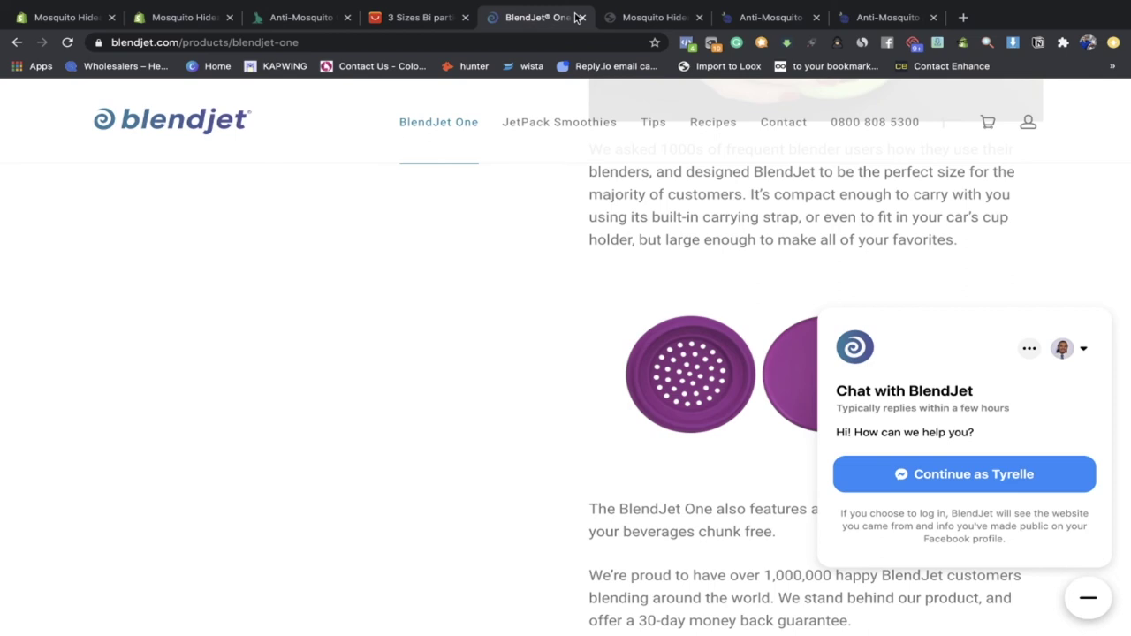
key(ctrl+shift+Tab)
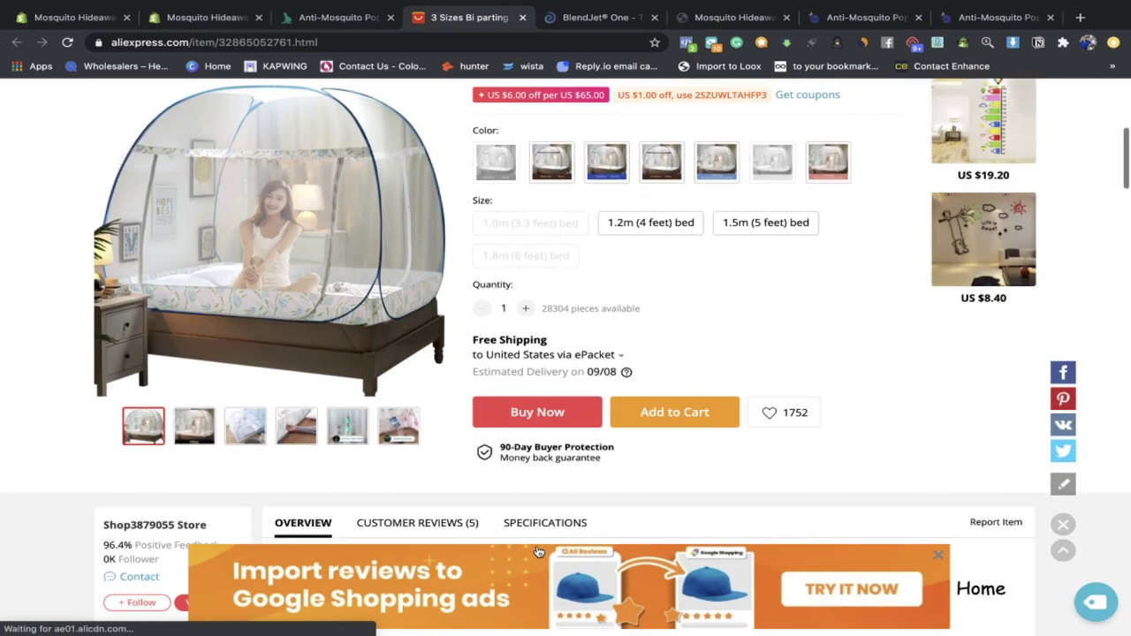
key(Home)
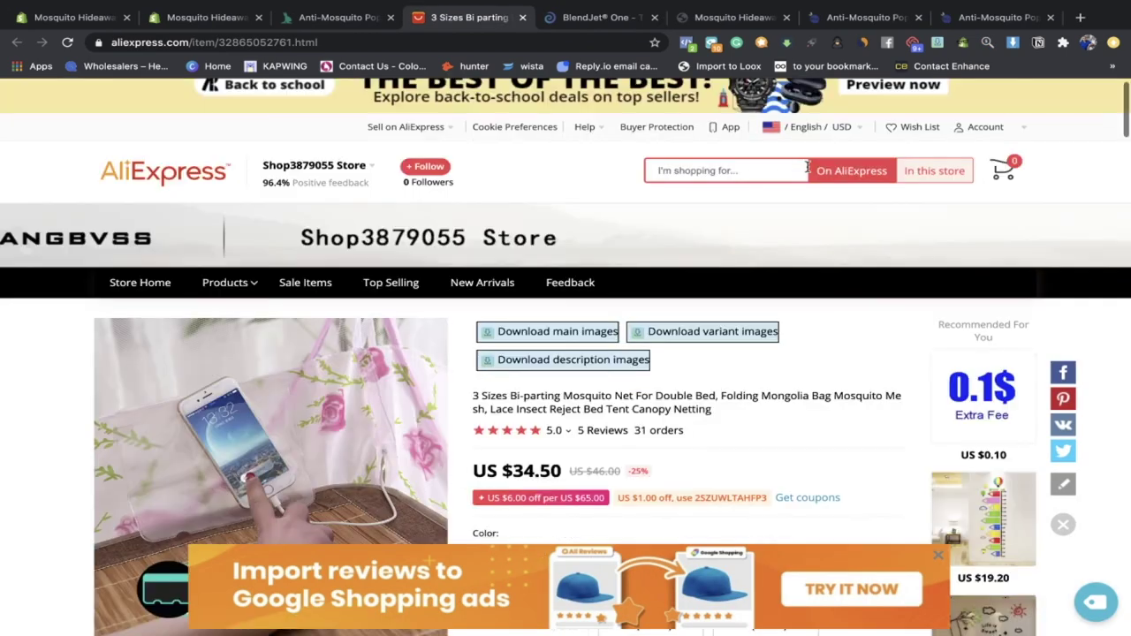
click(521, 18)
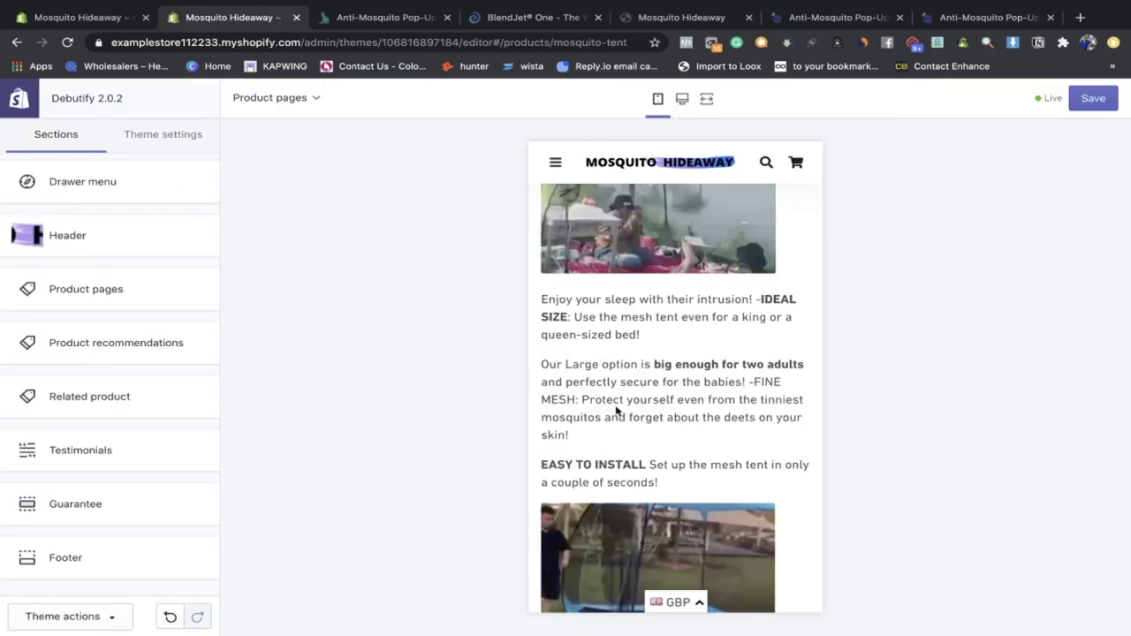
scroll(616, 410, up, 3)
scroll(616, 411, down, 1)
scroll(616, 411, down, 5)
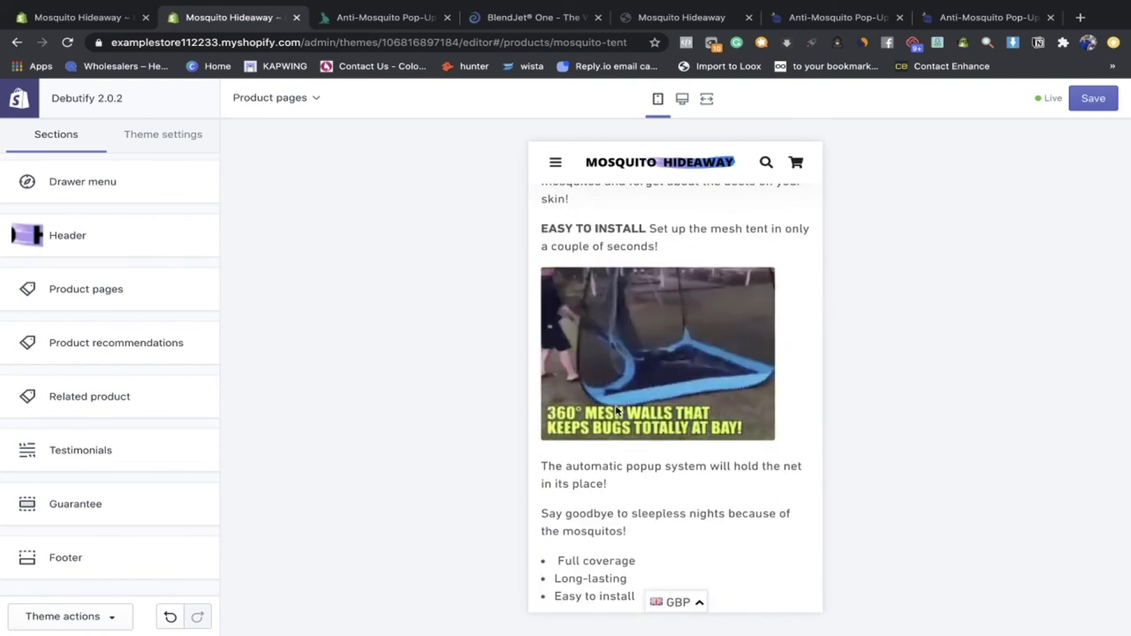
scroll(616, 411, down, 1)
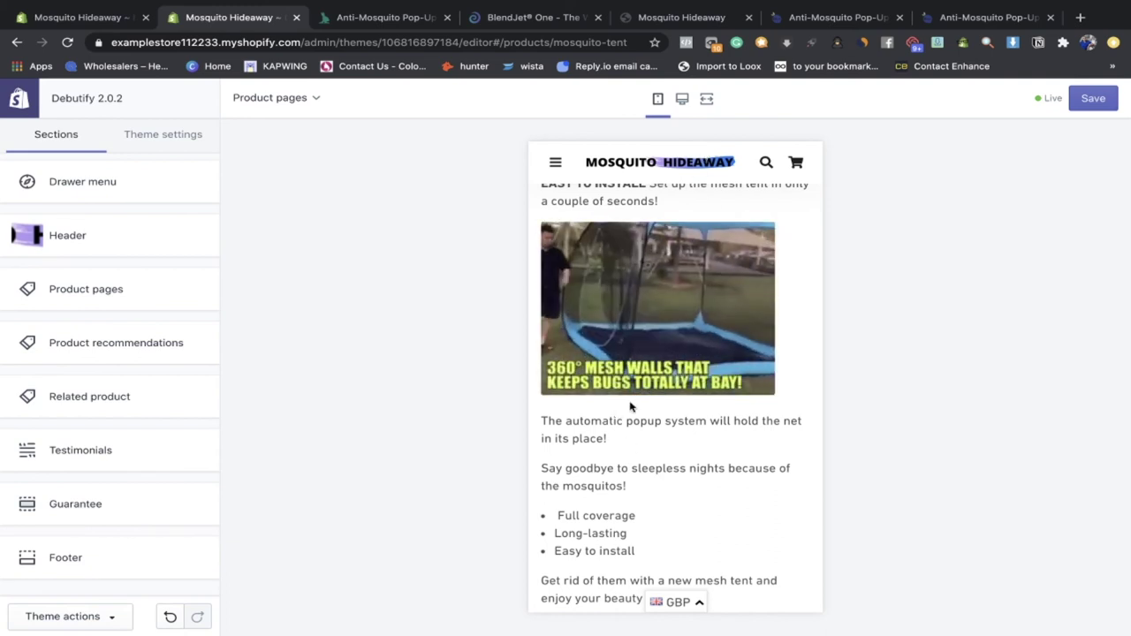
scroll(630, 406, down, 5)
scroll(630, 406, down, 4)
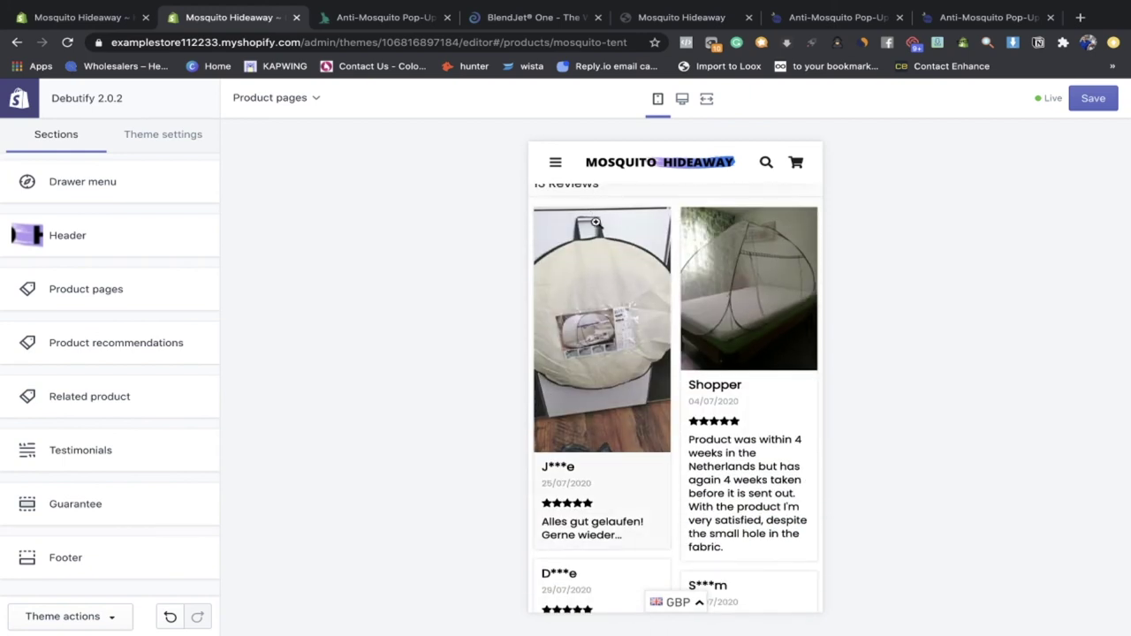
scroll(598, 353, down, 3)
scroll(719, 302, down, 1)
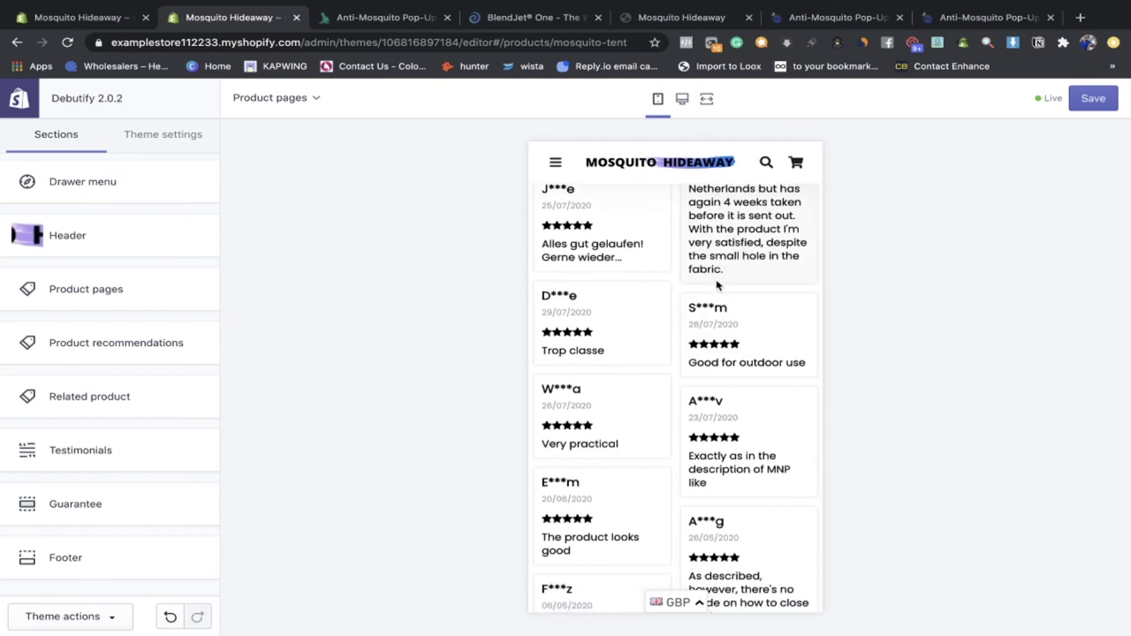
scroll(718, 285, down, 4)
scroll(742, 330, up, 6)
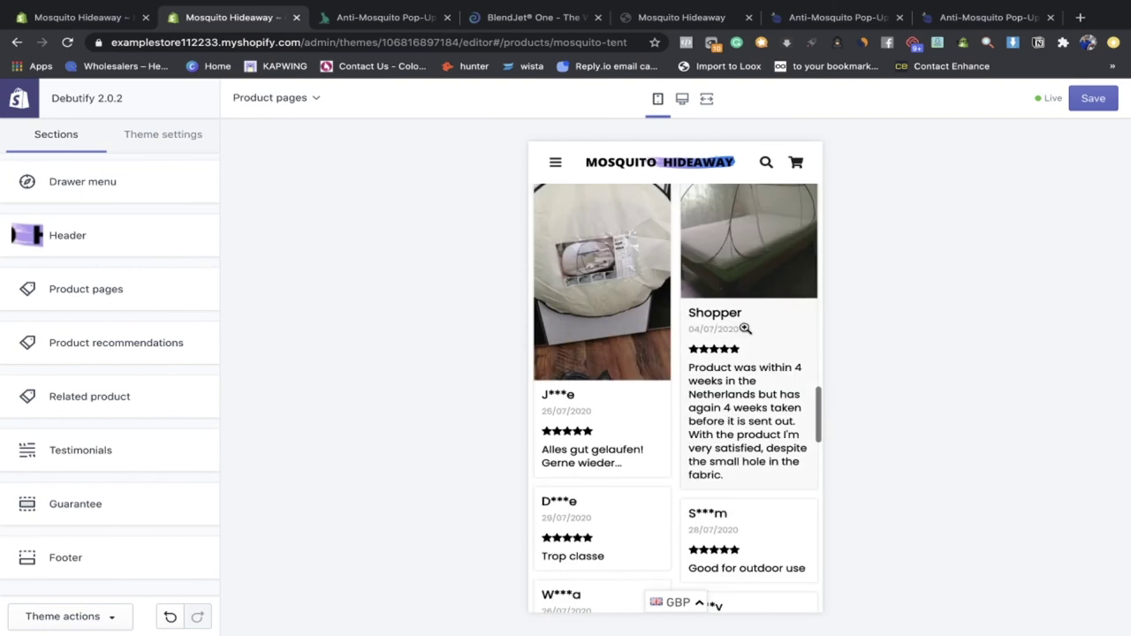
scroll(745, 318, down, 5)
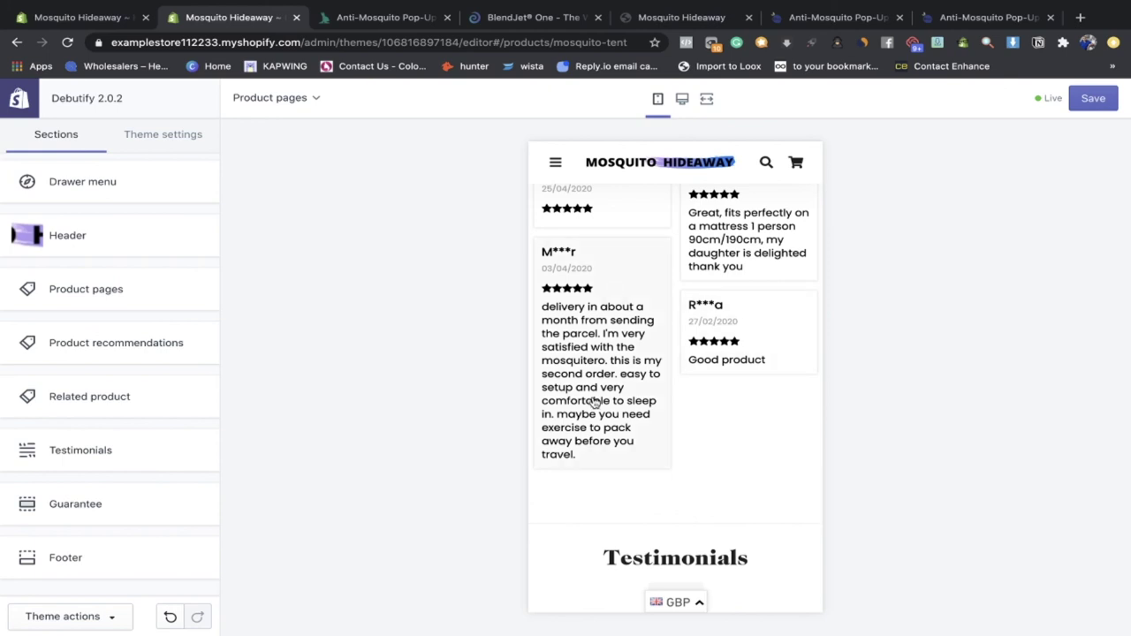
scroll(662, 457, up, 2)
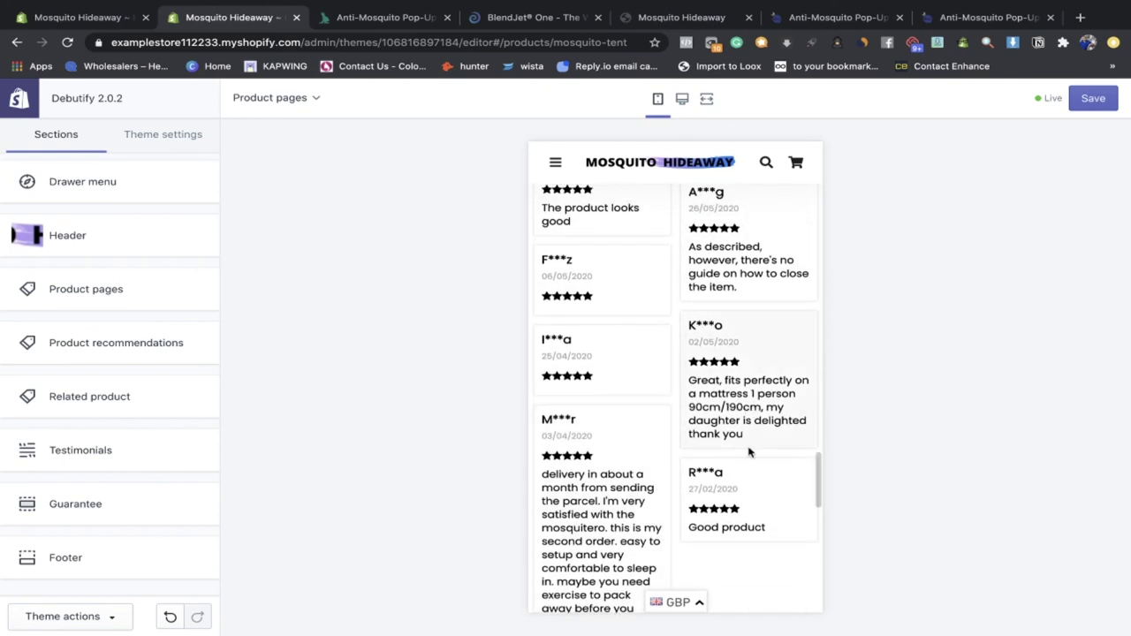
scroll(748, 450, up, 2)
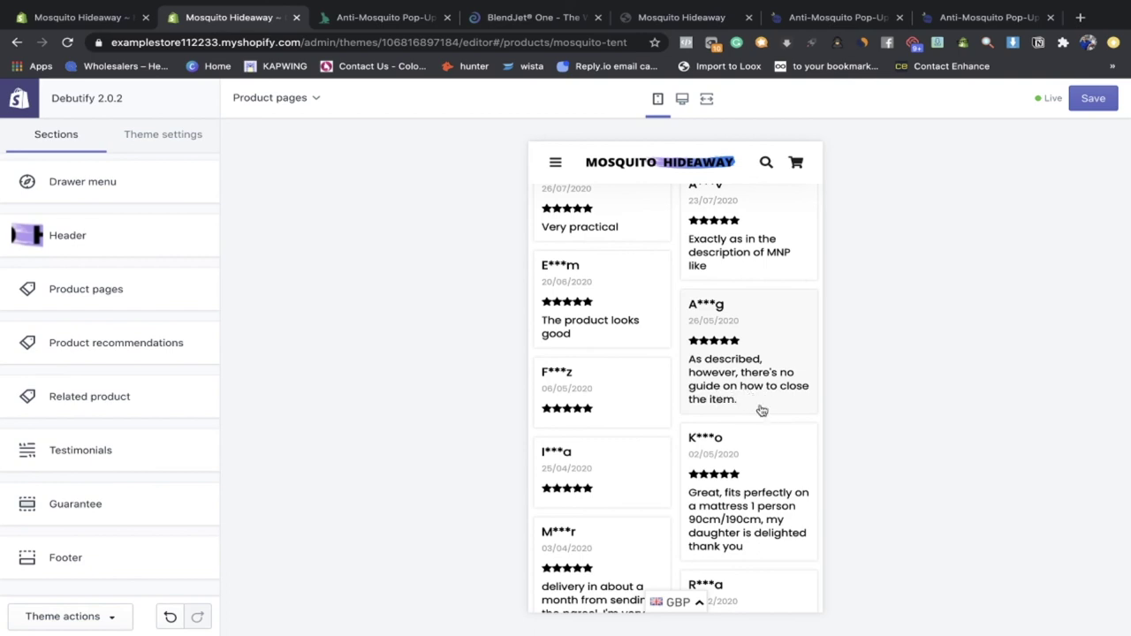
scroll(620, 277, up, 15)
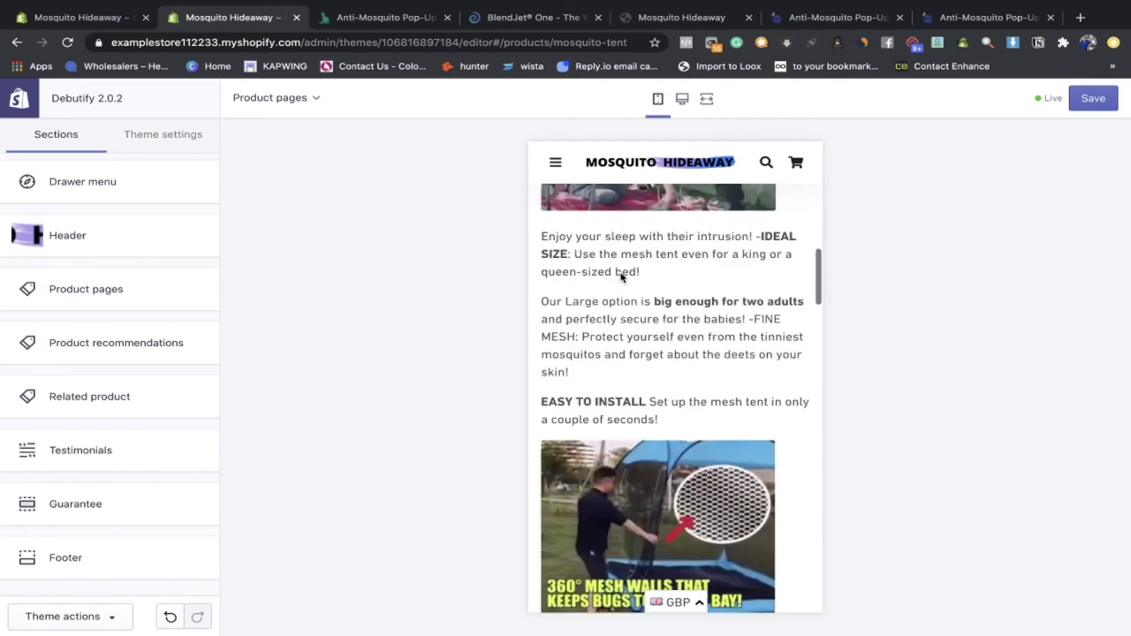
scroll(621, 347, down, 1)
scroll(621, 348, up, 1)
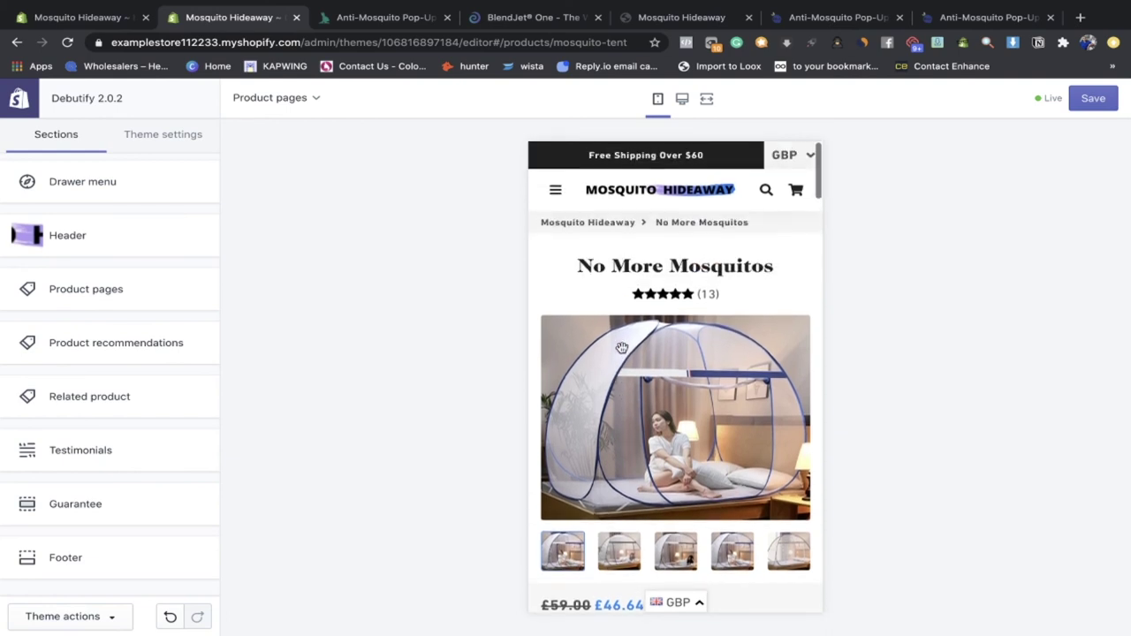
drag(774, 268, 576, 274)
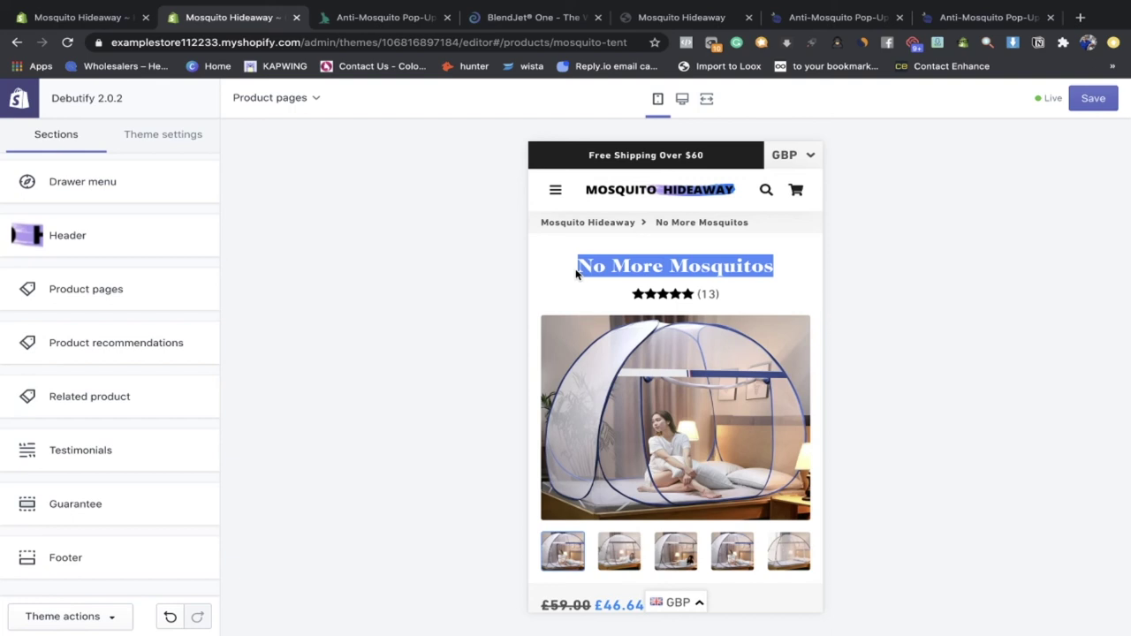
click(634, 271)
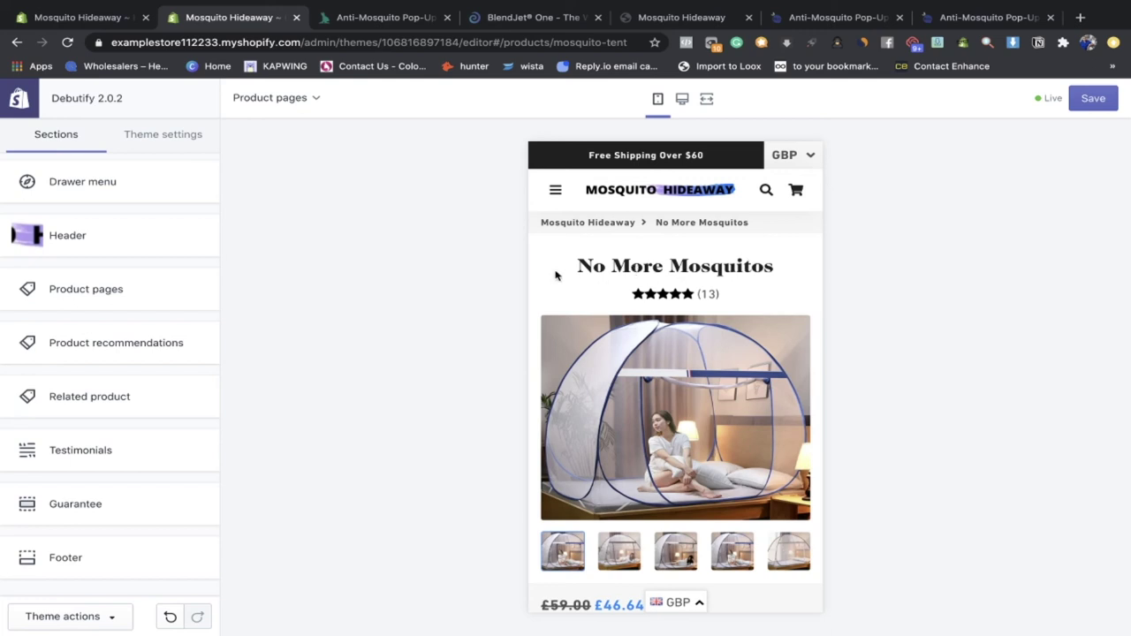
drag(771, 266, 598, 265)
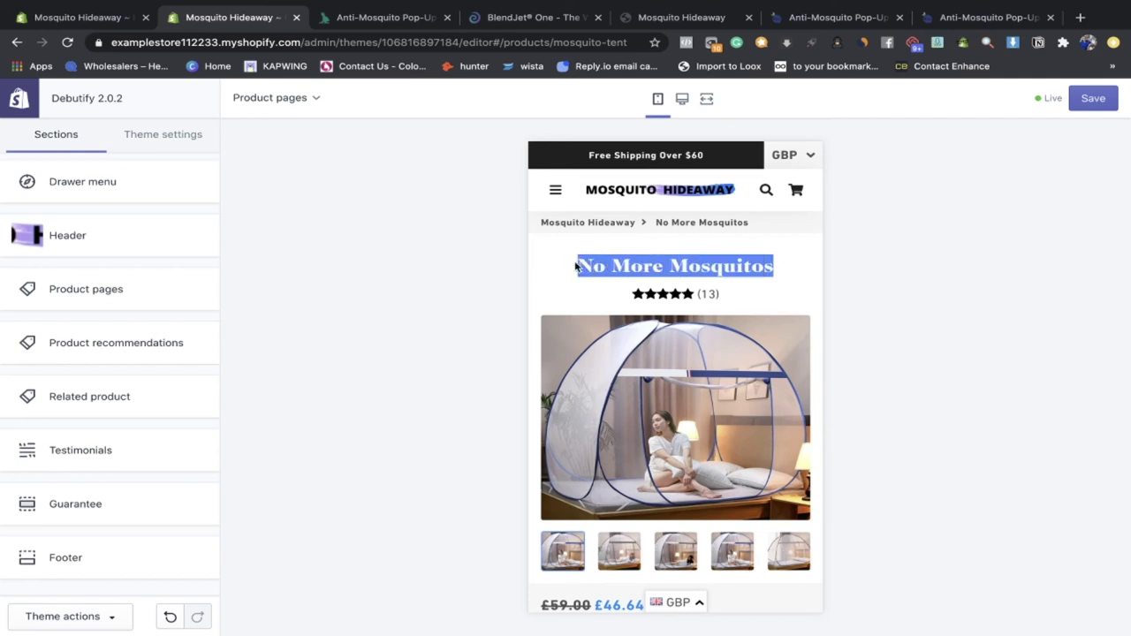
drag(767, 270, 564, 262)
click(786, 277)
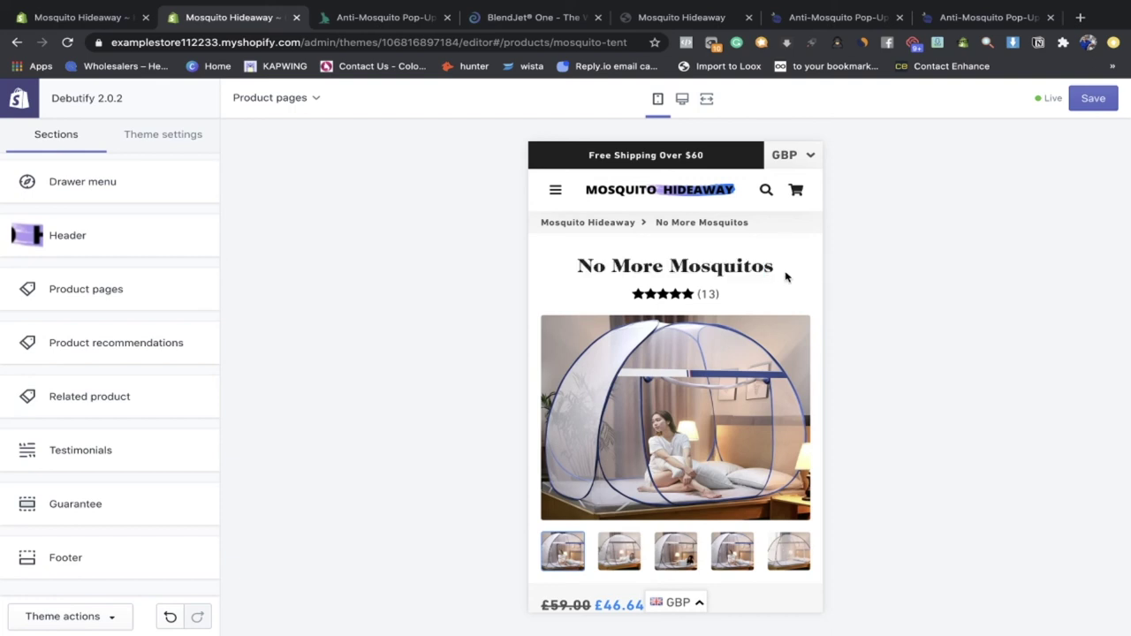
drag(730, 267, 569, 276)
scroll(570, 276, down, 2)
scroll(570, 276, up, 2)
click(777, 261)
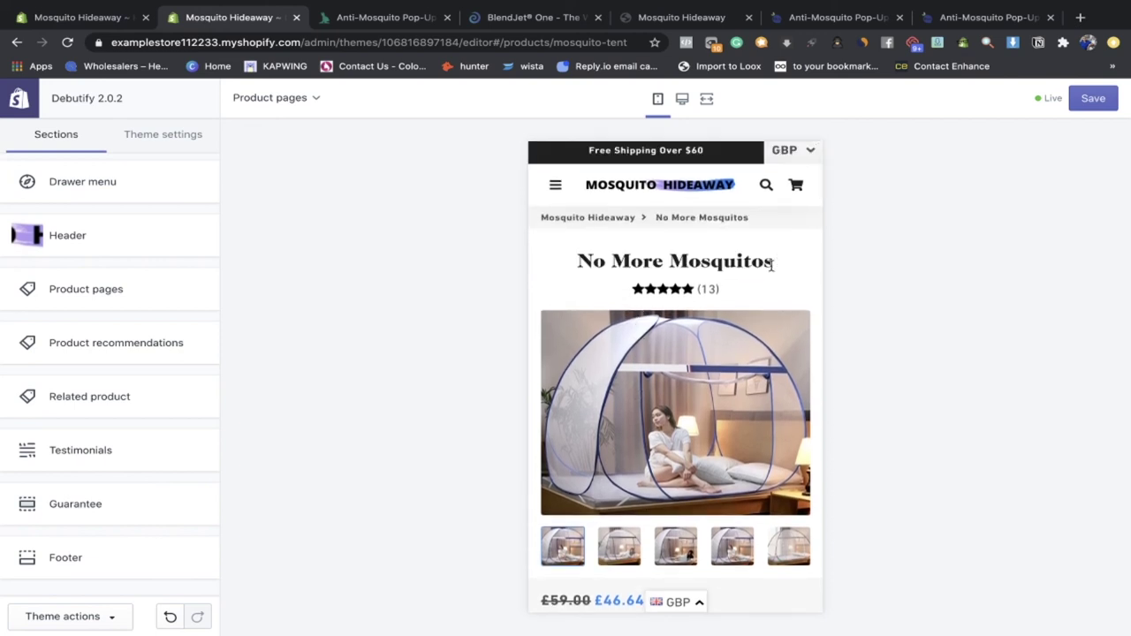
scroll(771, 265, down, 4)
click(640, 381)
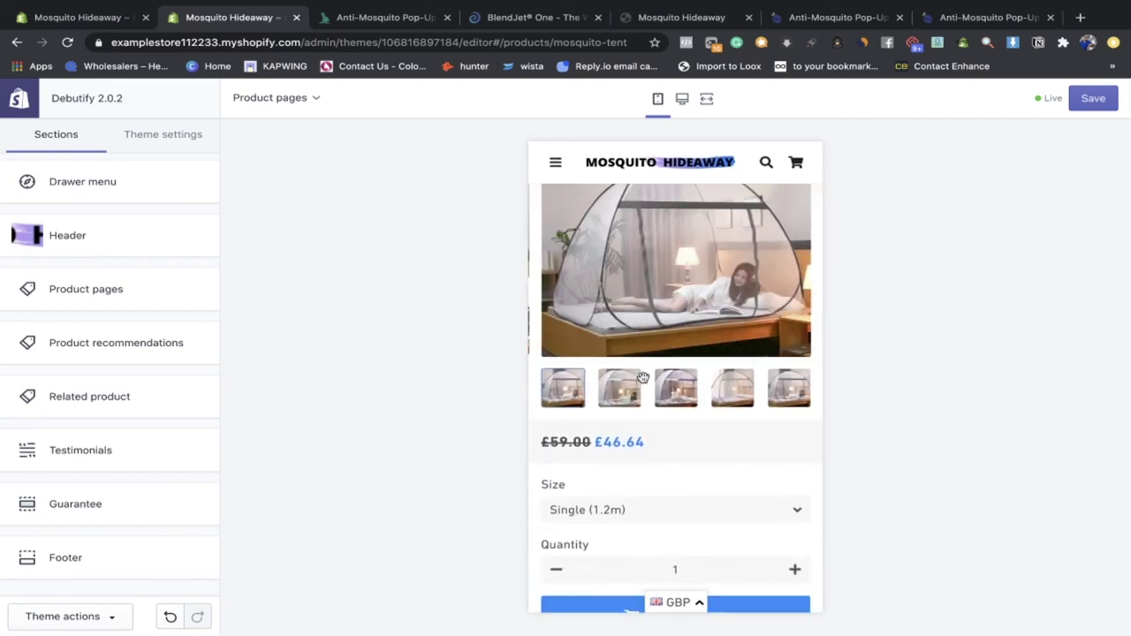
scroll(623, 386, down, 4)
scroll(622, 310, up, 2)
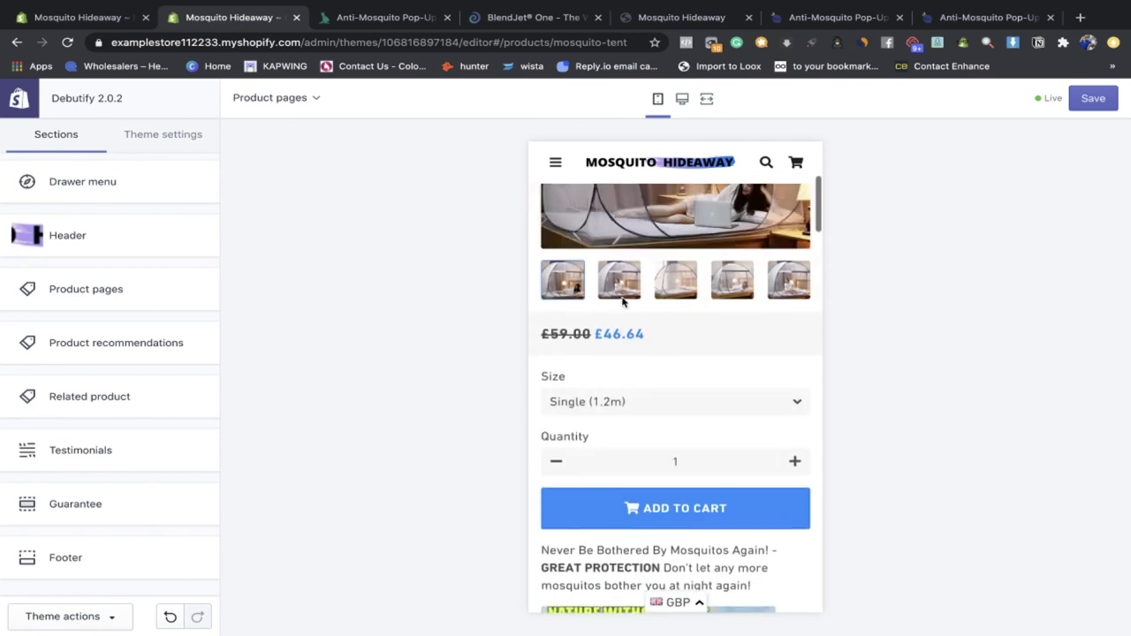
scroll(623, 302, up, 2)
click(632, 358)
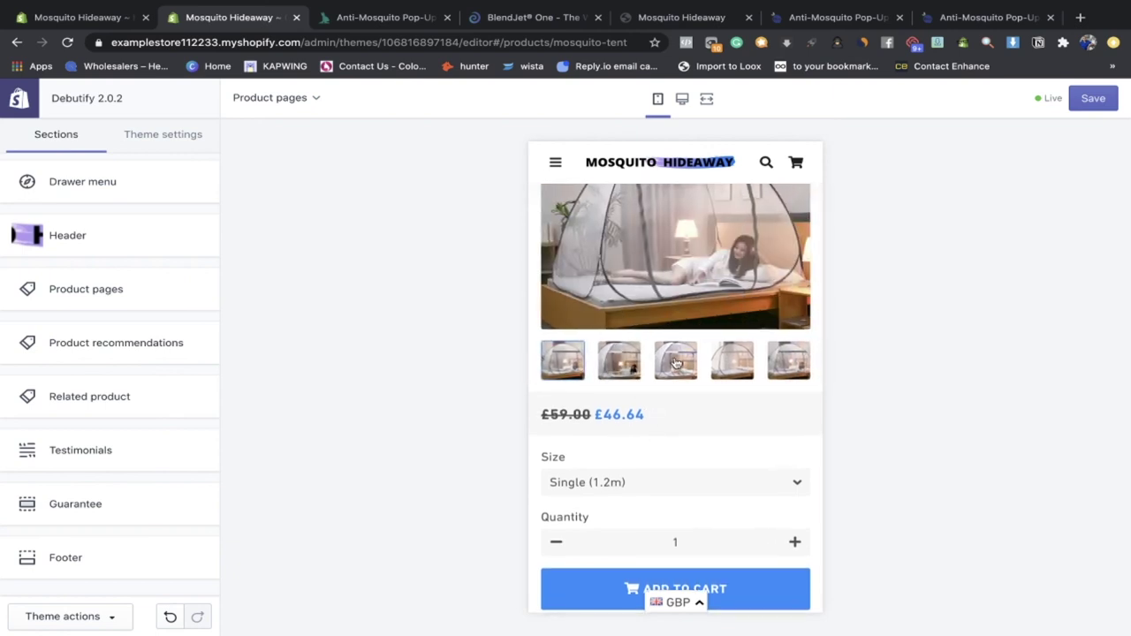
scroll(674, 361, down, 2)
scroll(663, 318, up, 2)
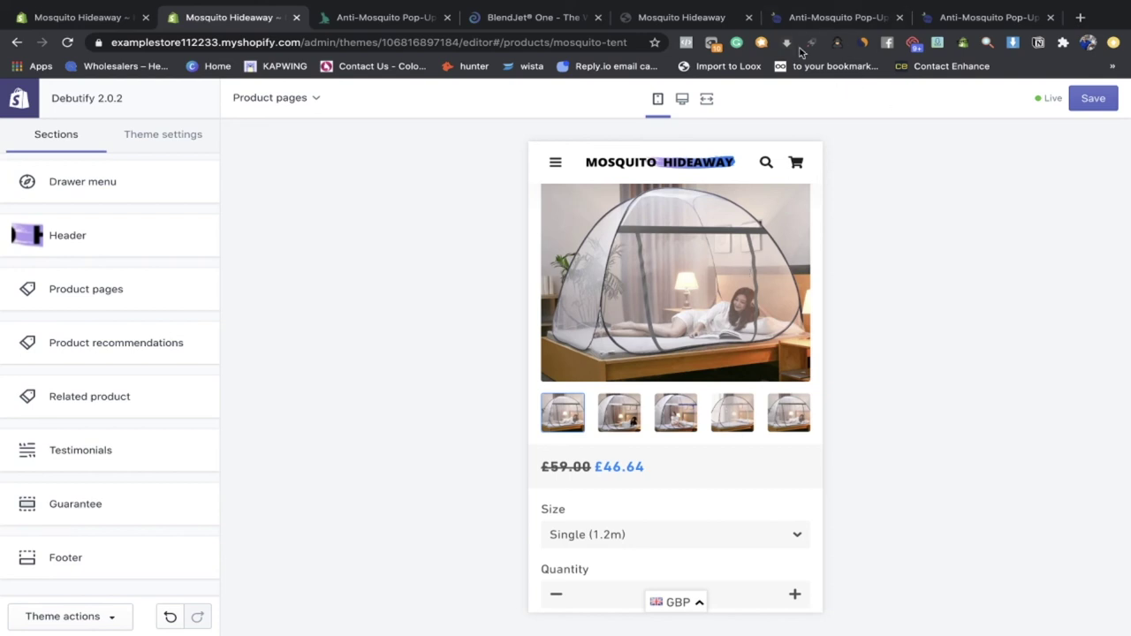
scroll(656, 296, down, 5)
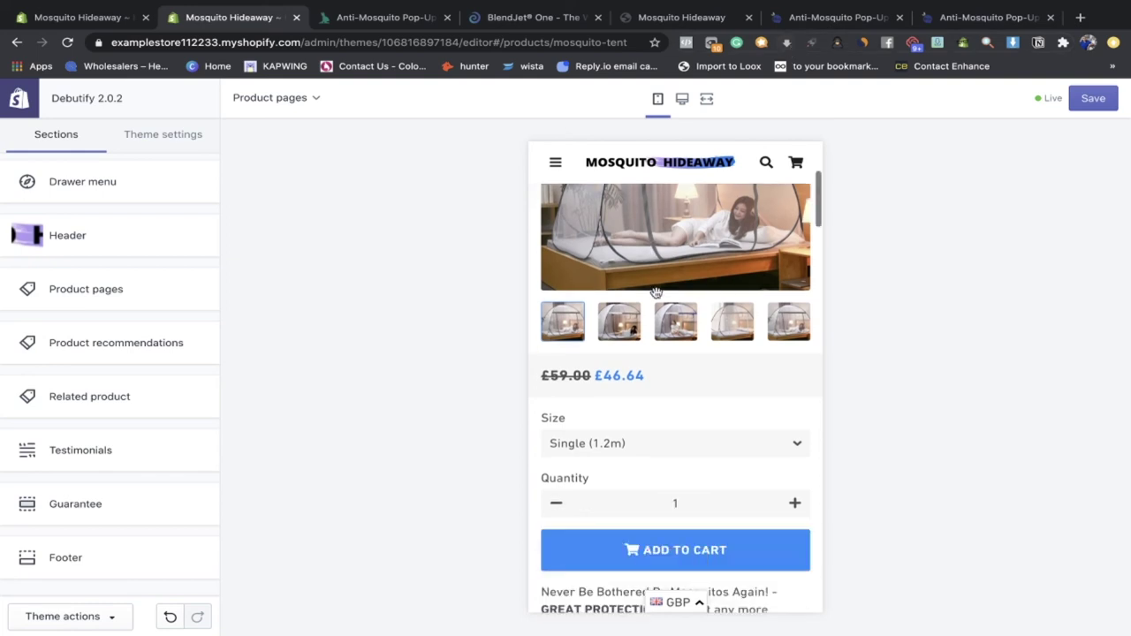
scroll(658, 356, down, 3)
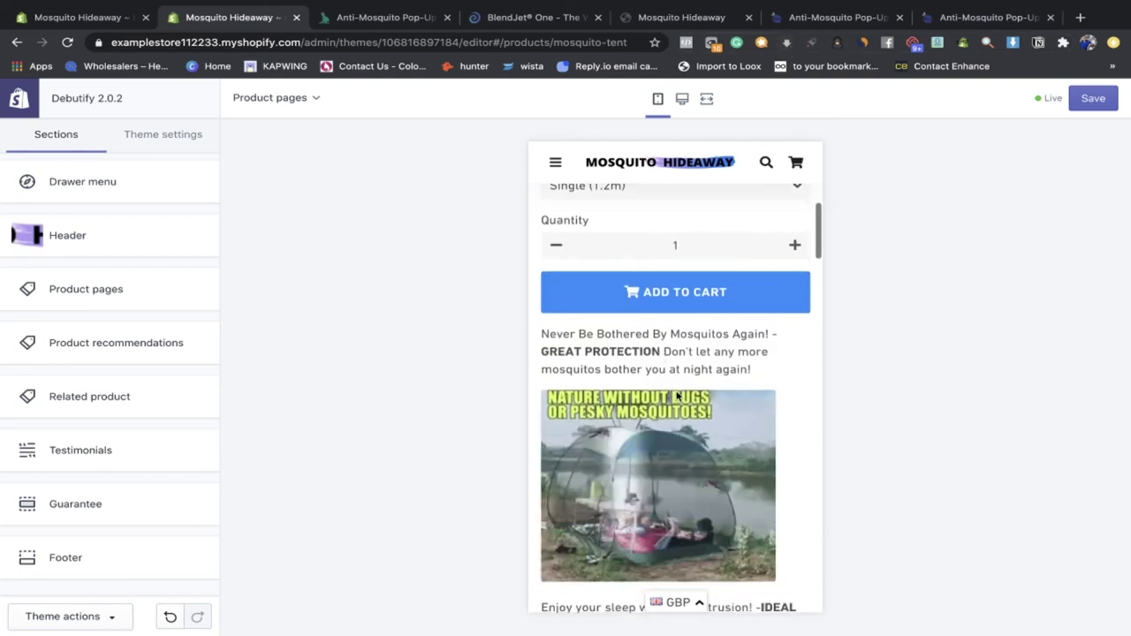
scroll(707, 356, up, 1)
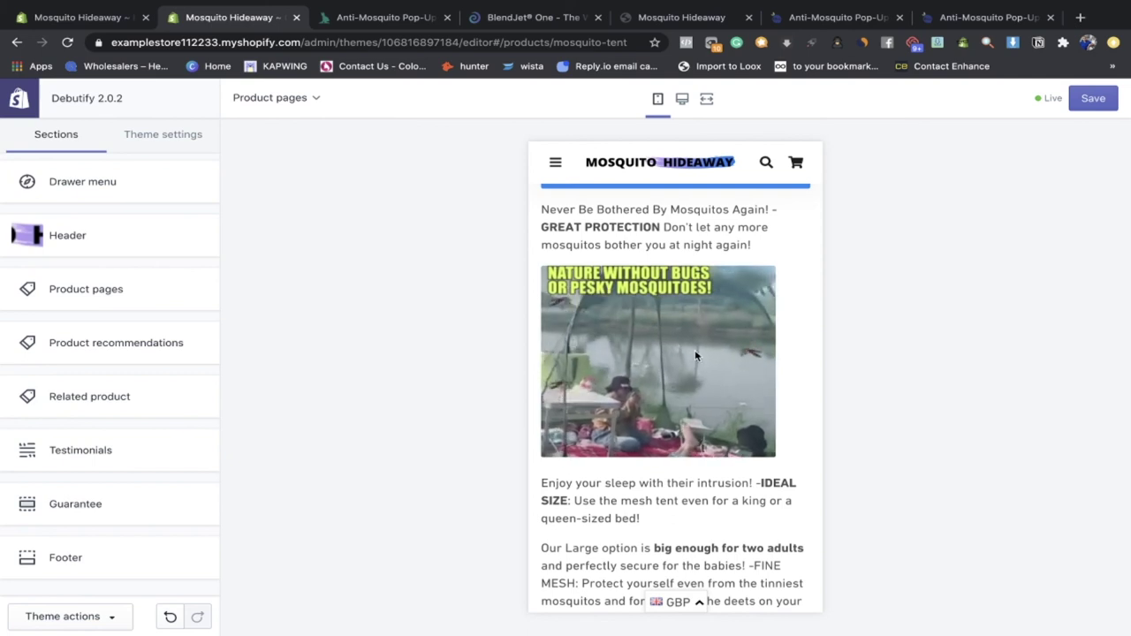
scroll(706, 355, down, 2)
drag(757, 345, 765, 355)
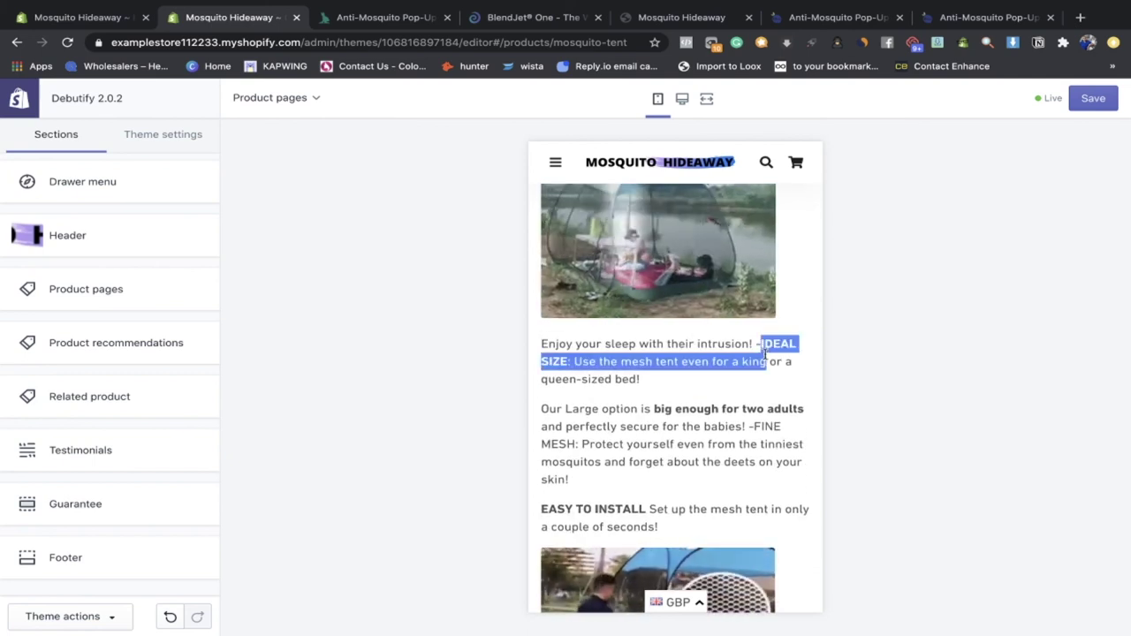
scroll(751, 380, down, 3)
drag(651, 244, 804, 244)
scroll(698, 308, down, 2)
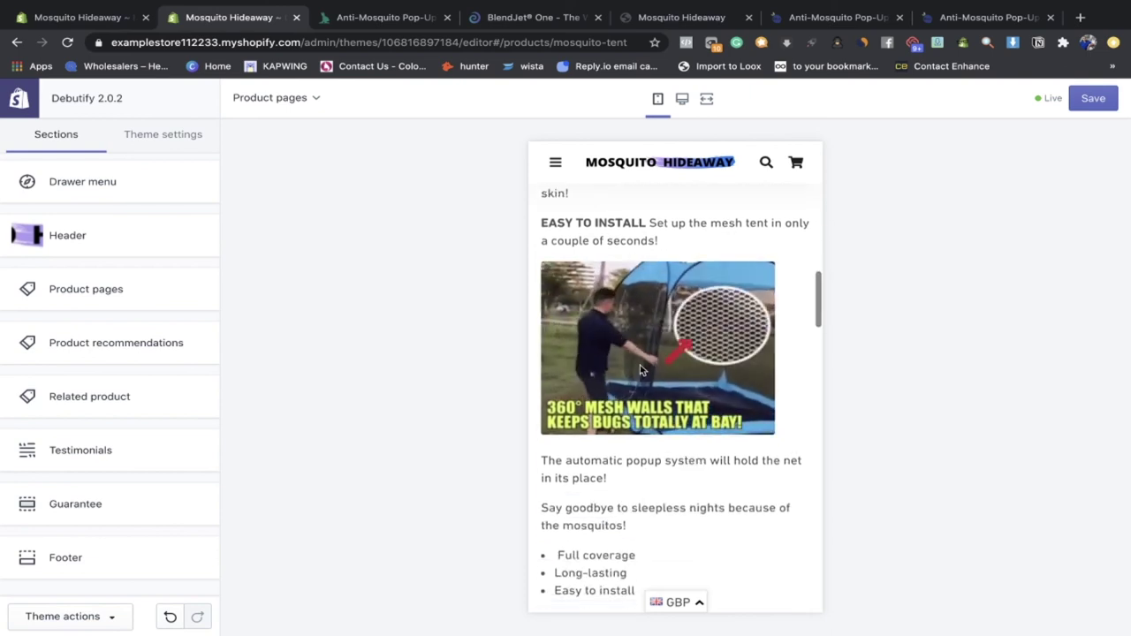
scroll(641, 495, down, 6)
scroll(639, 499, down, 4)
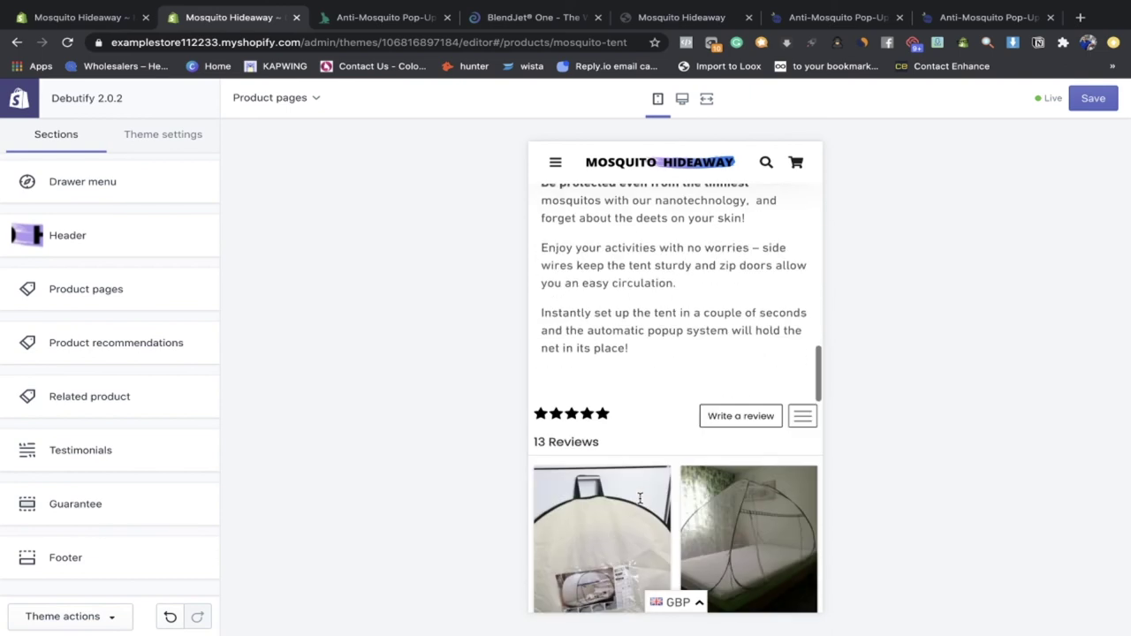
scroll(639, 500, up, 2)
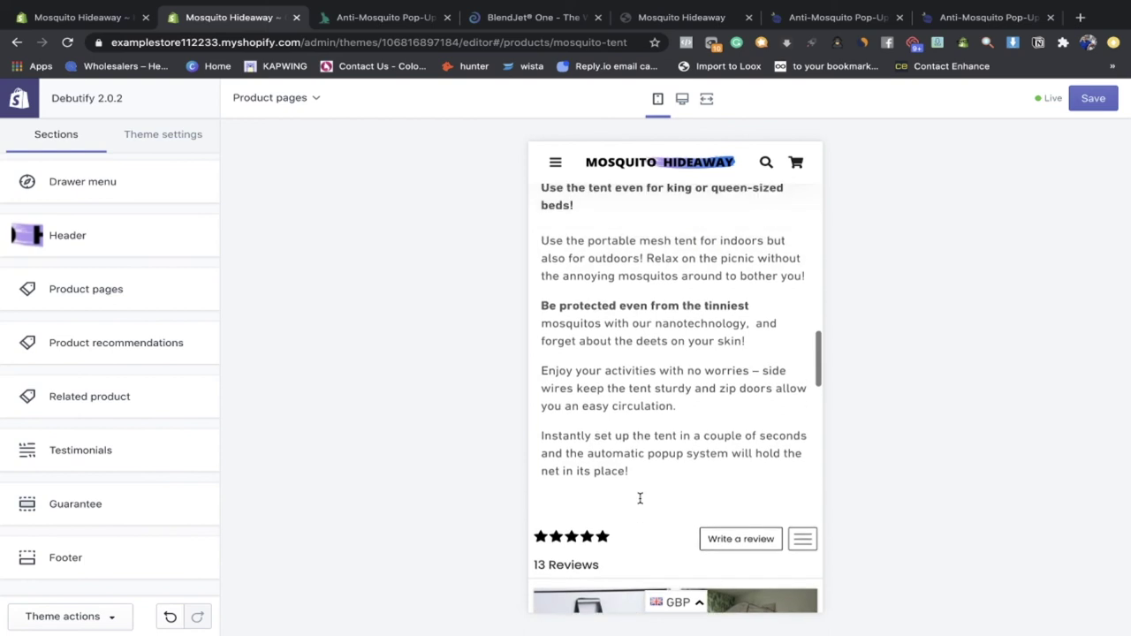
scroll(640, 504, up, 2)
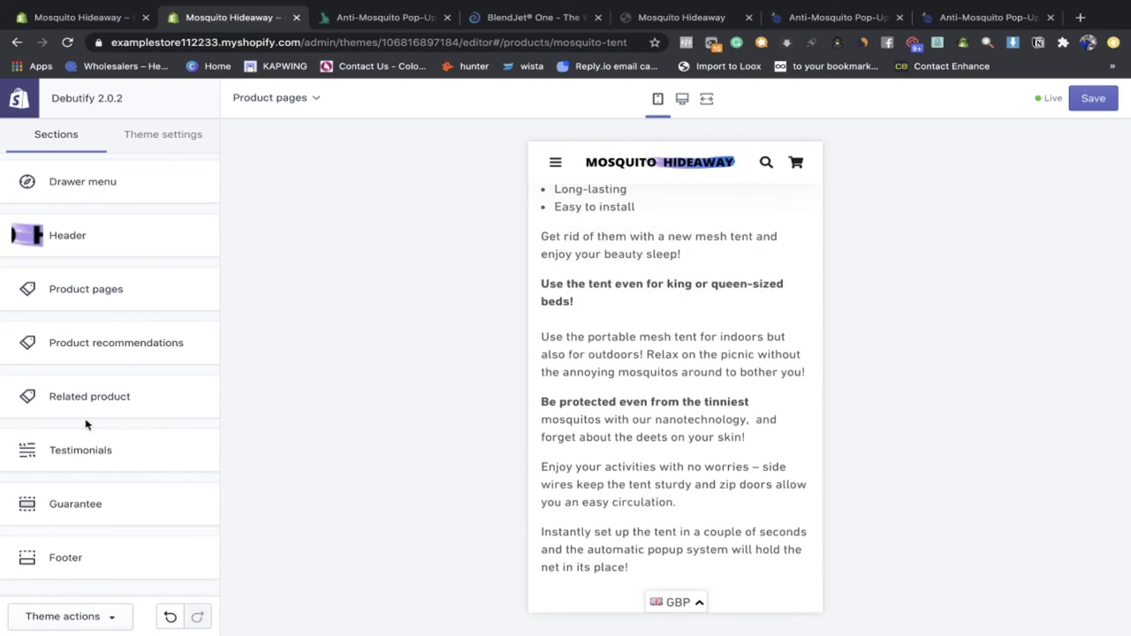
click(97, 446)
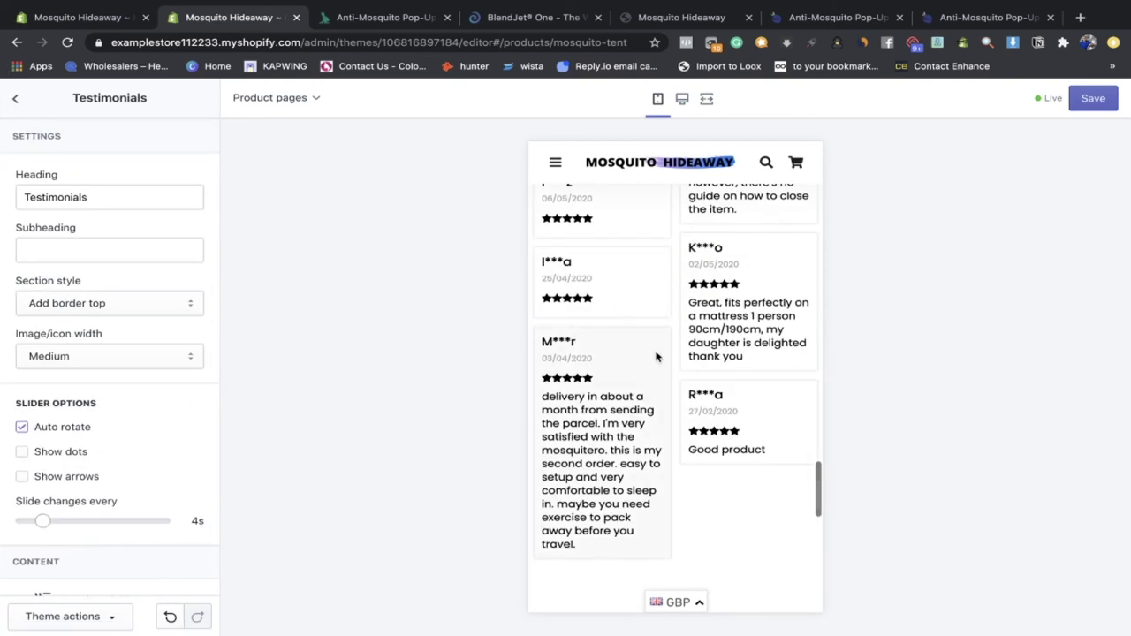
scroll(685, 323, up, 2)
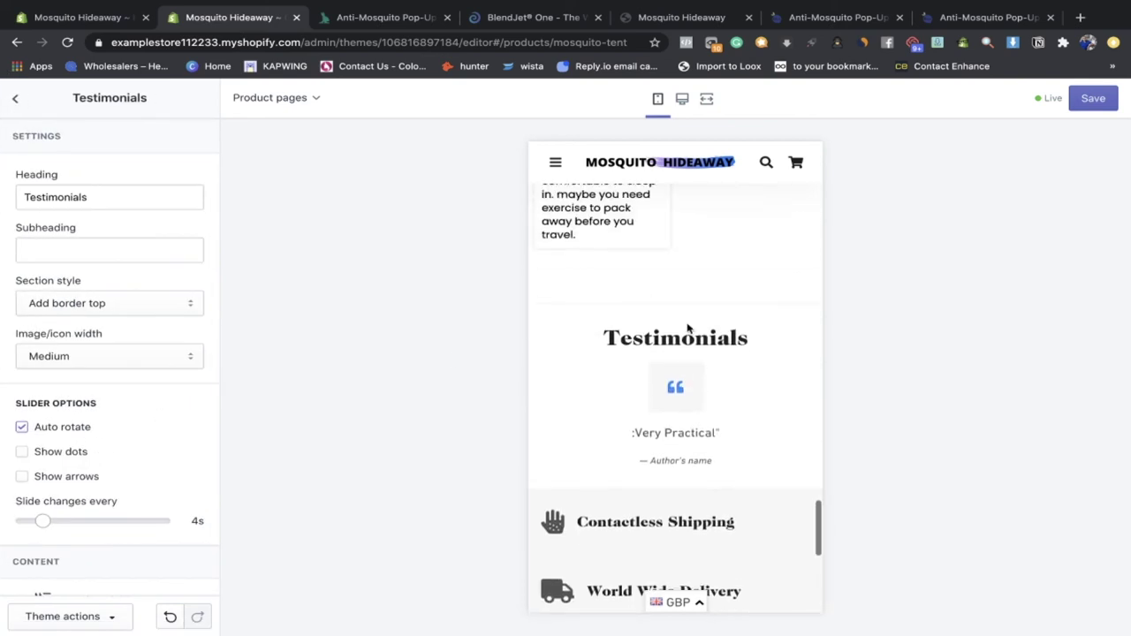
scroll(636, 339, up, 3)
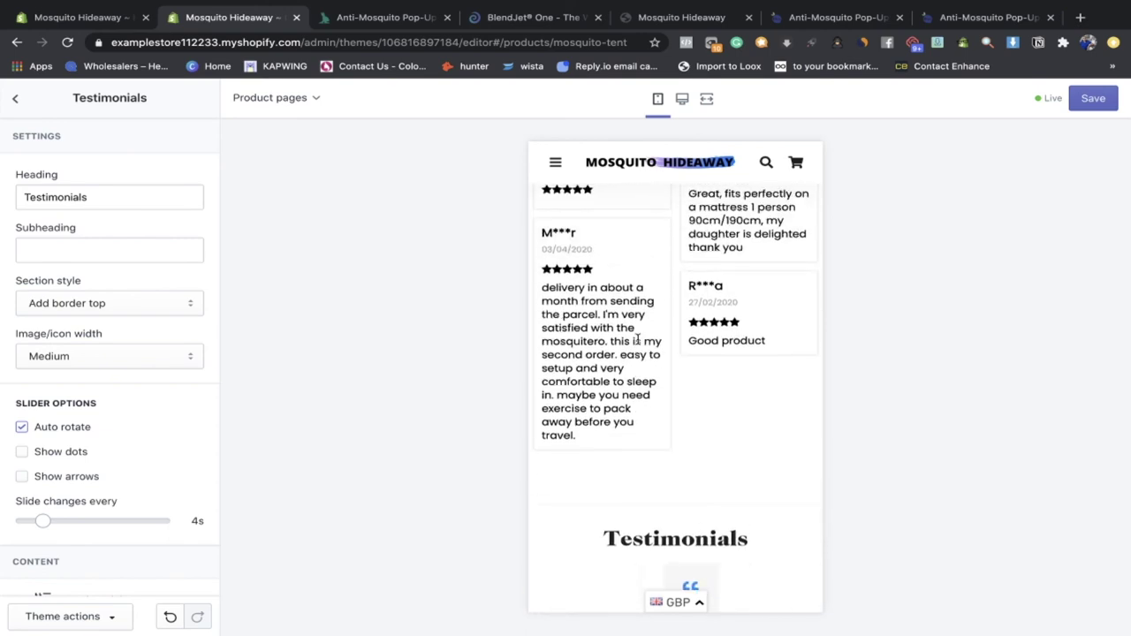
scroll(636, 340, down, 3)
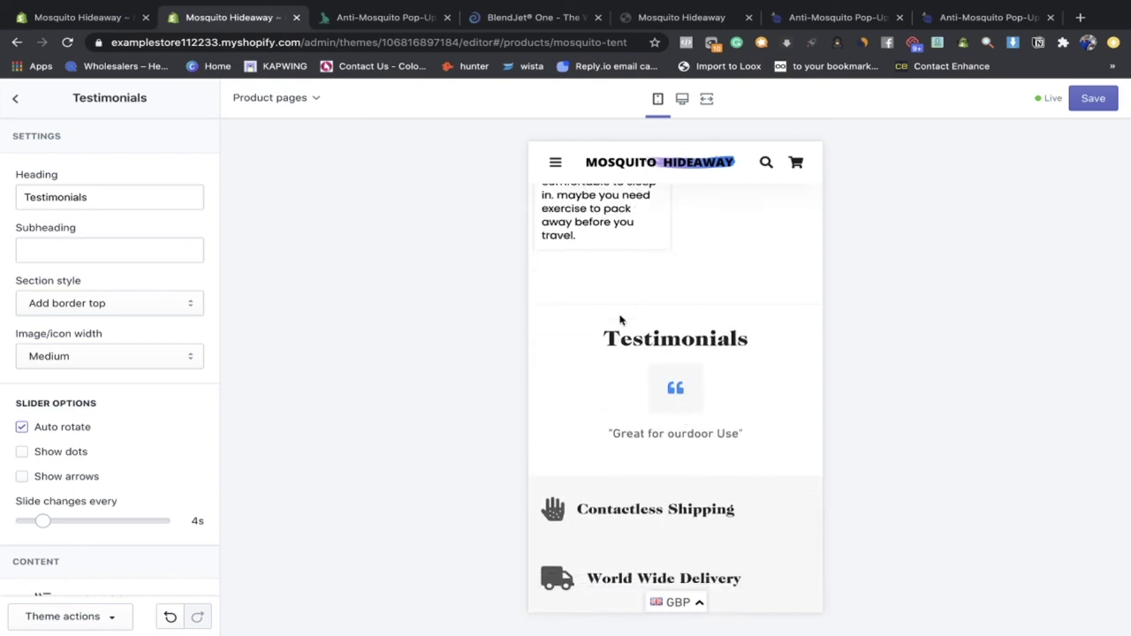
scroll(618, 340, down, 2)
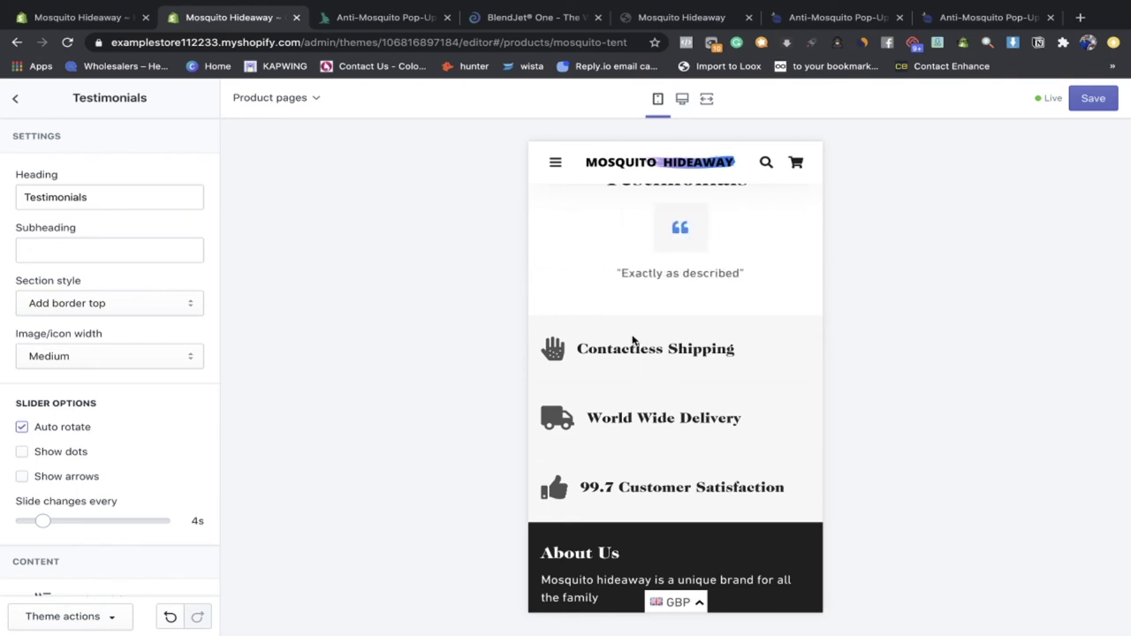
scroll(697, 321, up, 3)
scroll(697, 315, down, 3)
scroll(697, 316, down, 1)
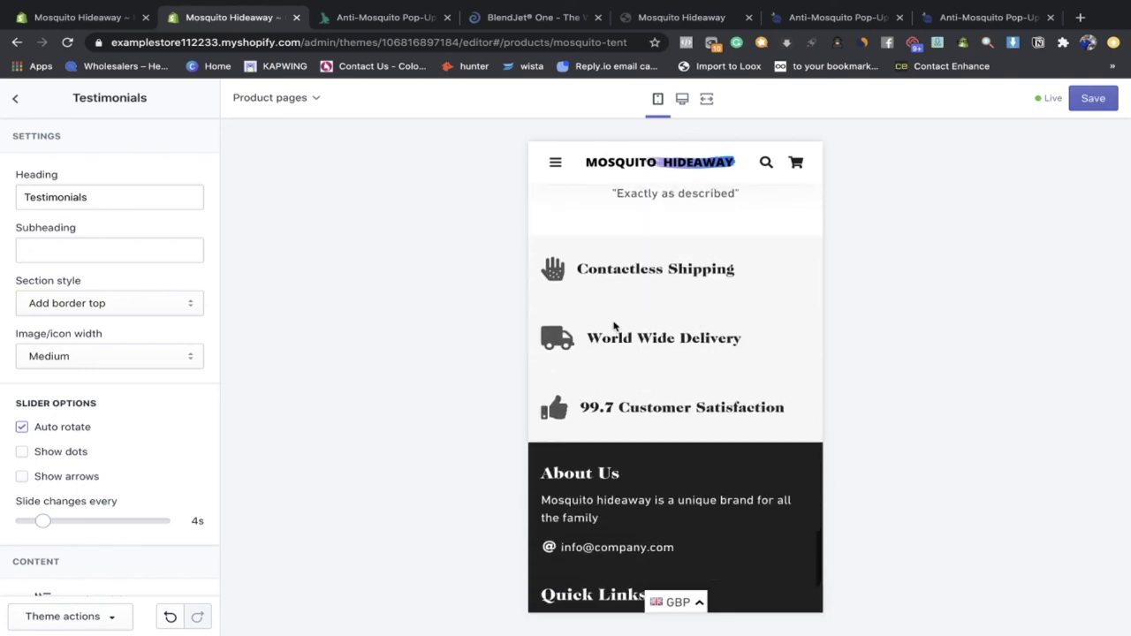
scroll(668, 442, down, 2)
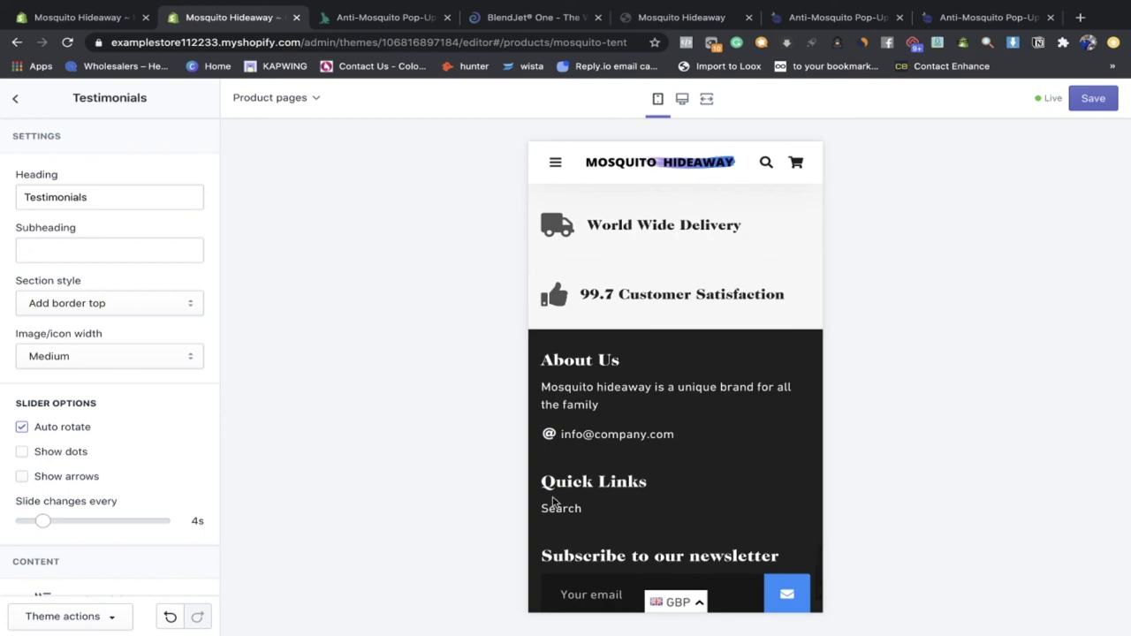
scroll(719, 328, down, 2)
scroll(691, 574, up, 12)
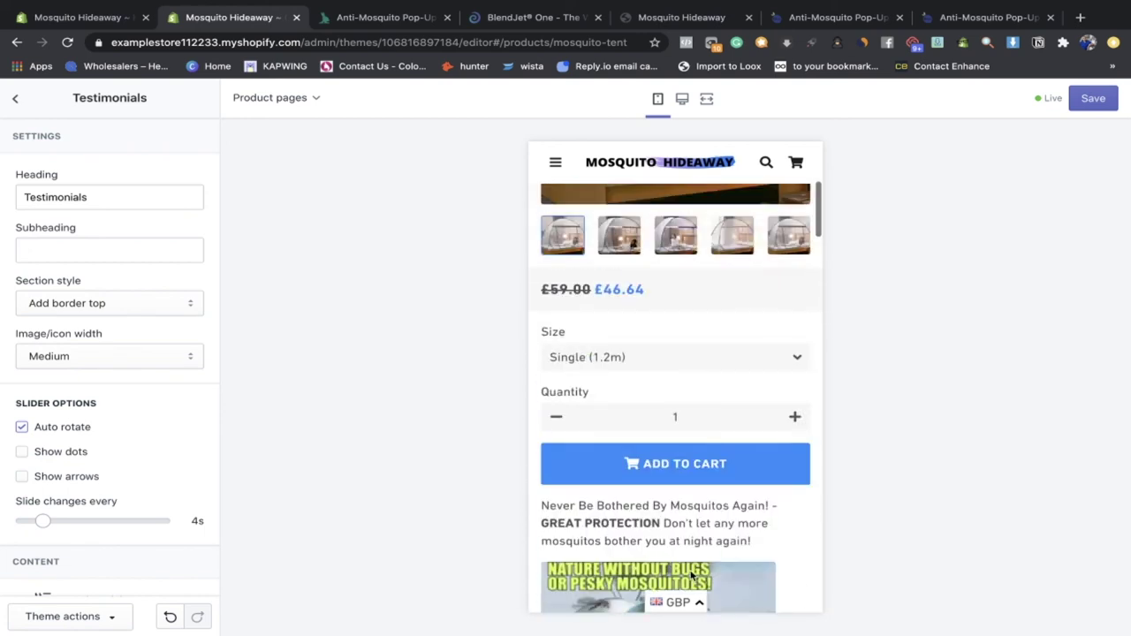
scroll(692, 574, up, 5)
click(699, 603)
scroll(687, 575, down, 1)
scroll(683, 565, up, 1)
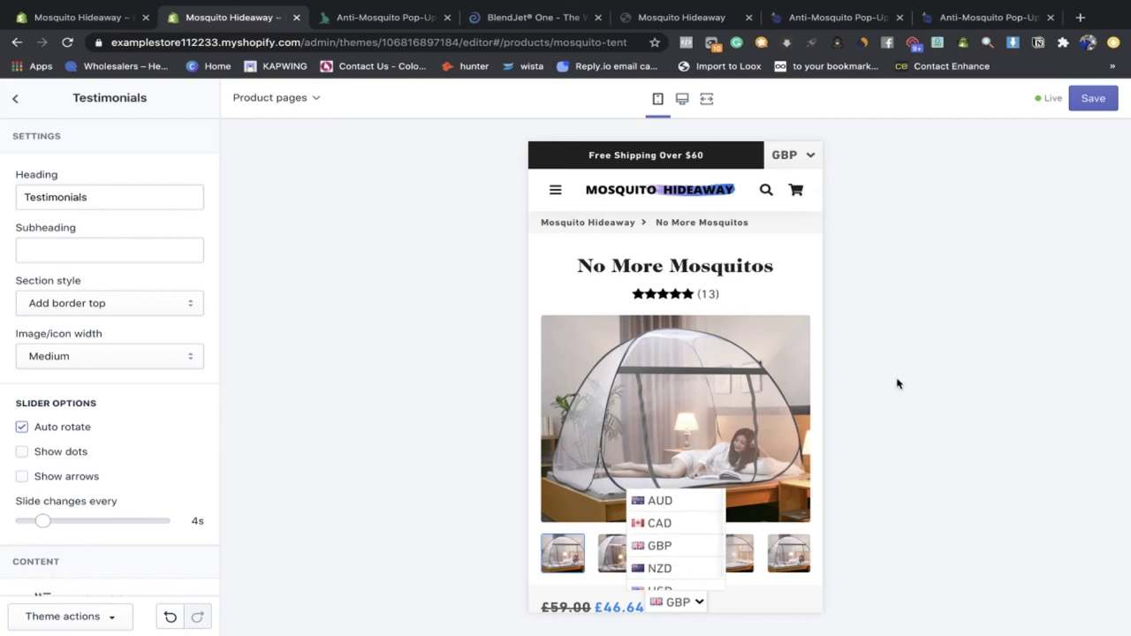
click(797, 287)
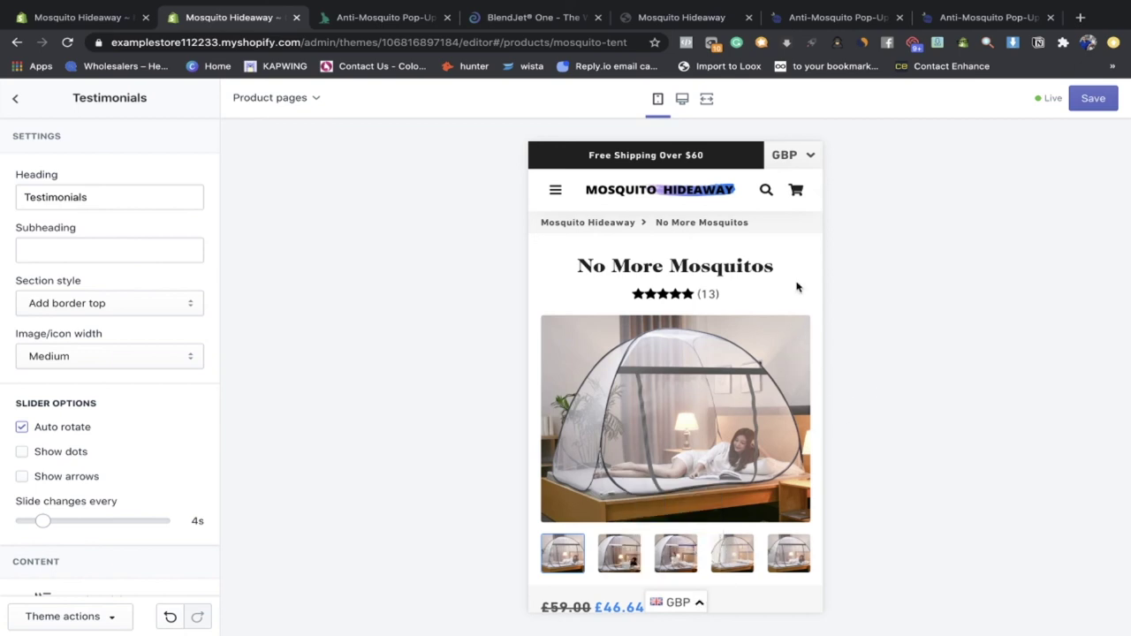
click(15, 103)
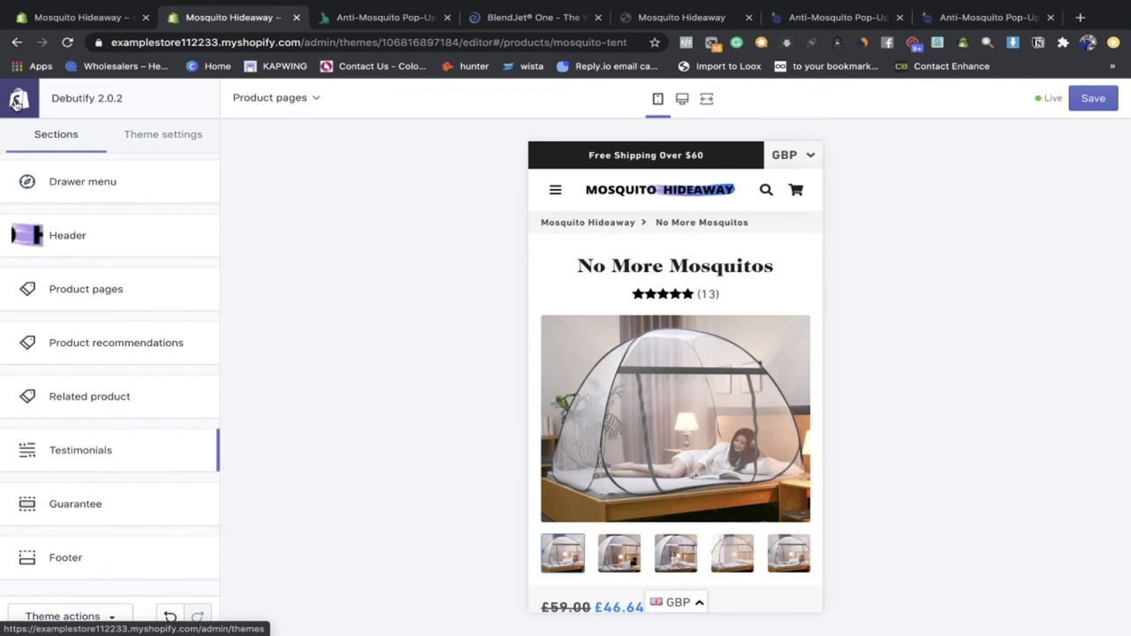
Step: Cancel leaving the editor and save the theme changes
click(16, 101)
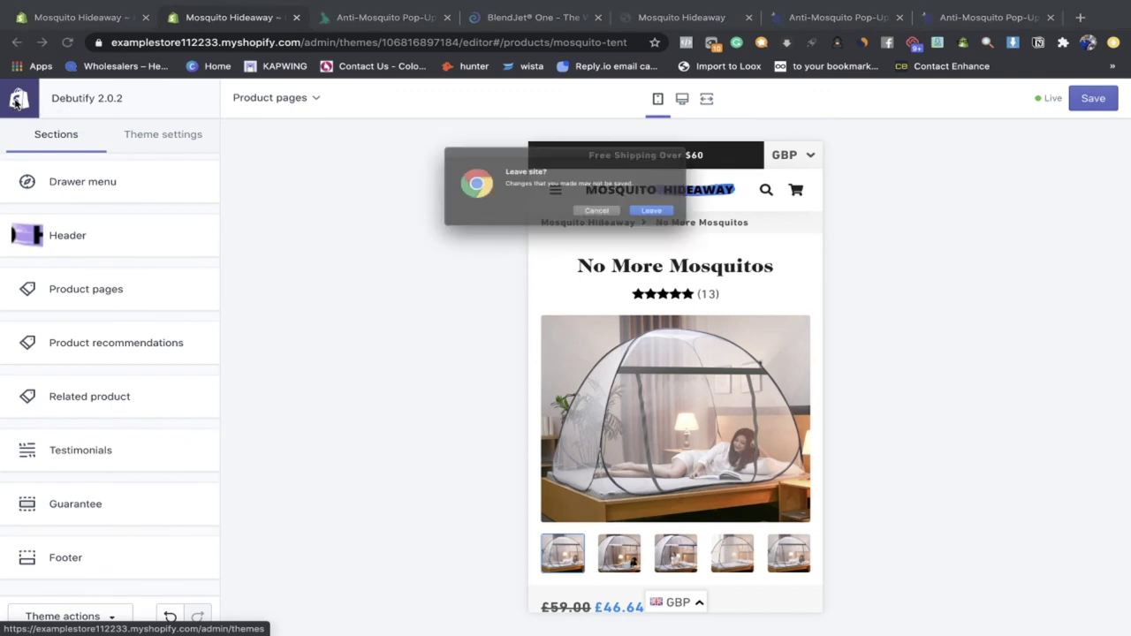
click(606, 220)
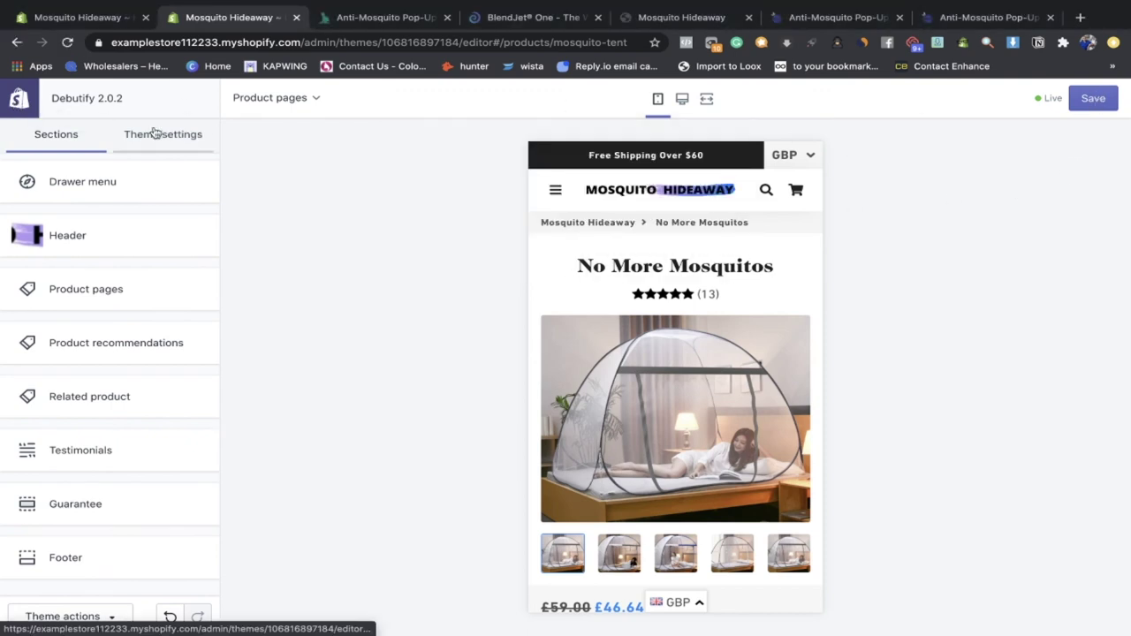
click(1089, 104)
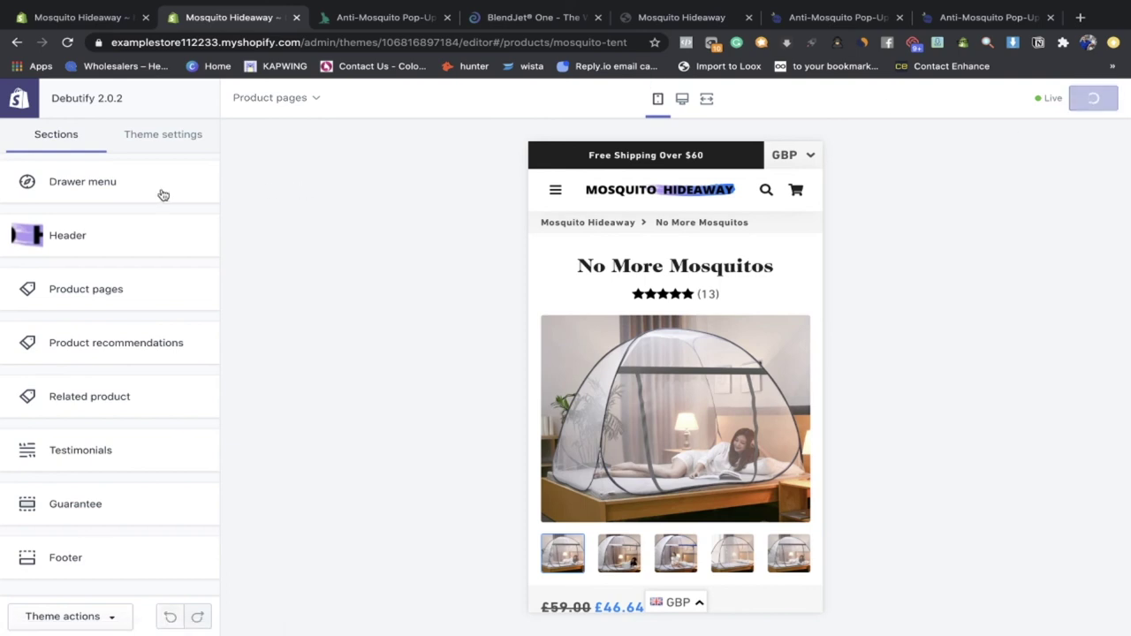
Step: Exit to Themes, then go through Home and Settings to the installed apps list
click(55, 115)
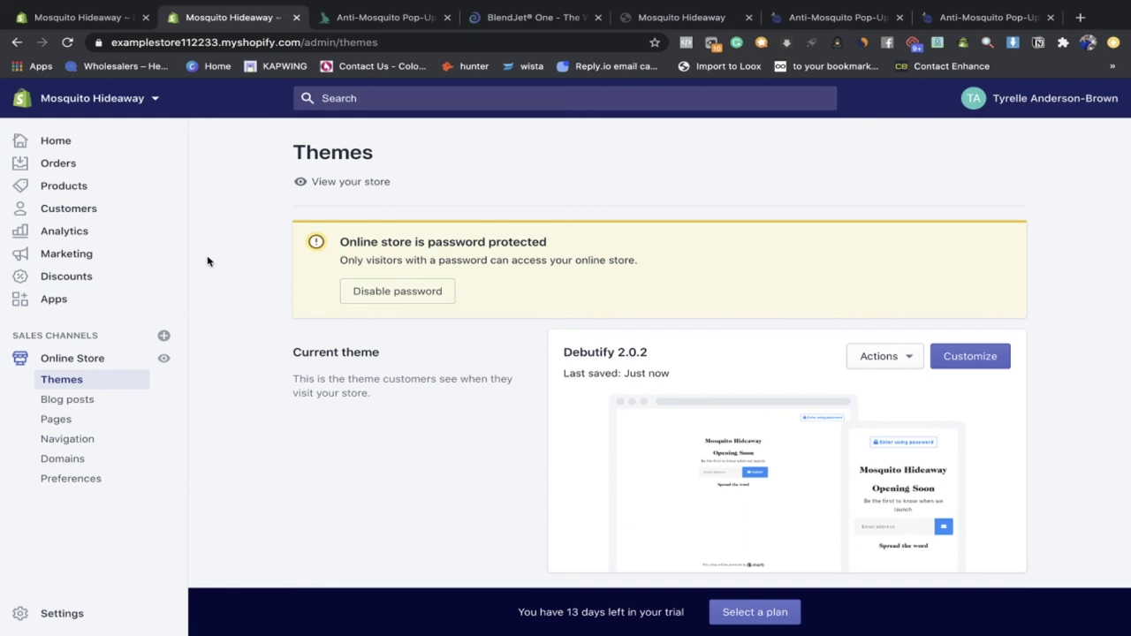
click(81, 146)
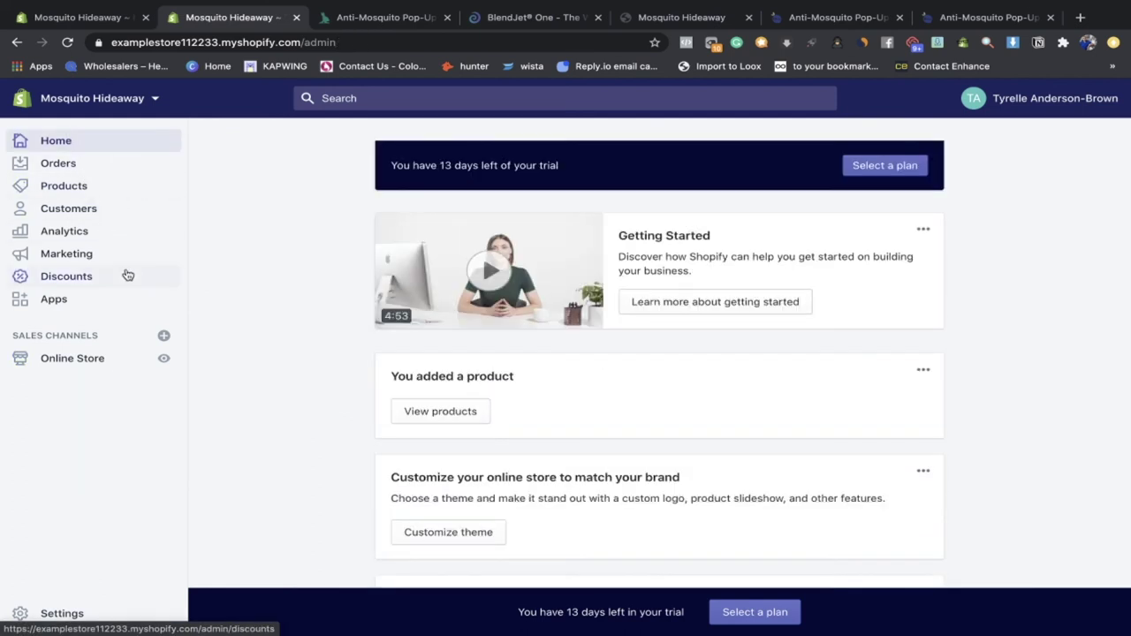
click(24, 615)
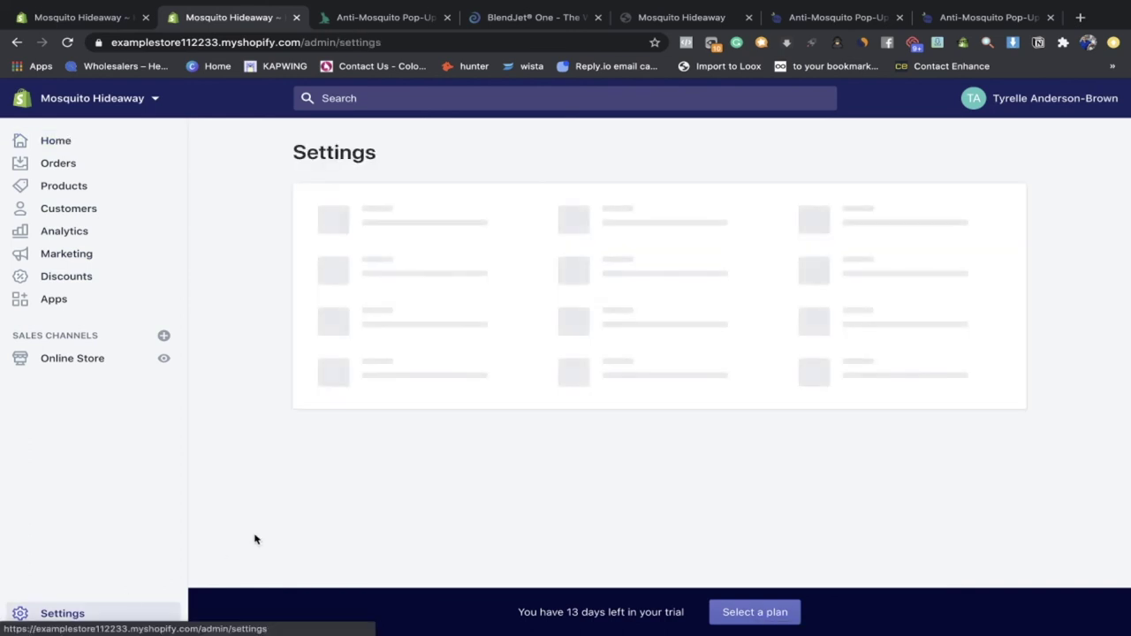
click(79, 303)
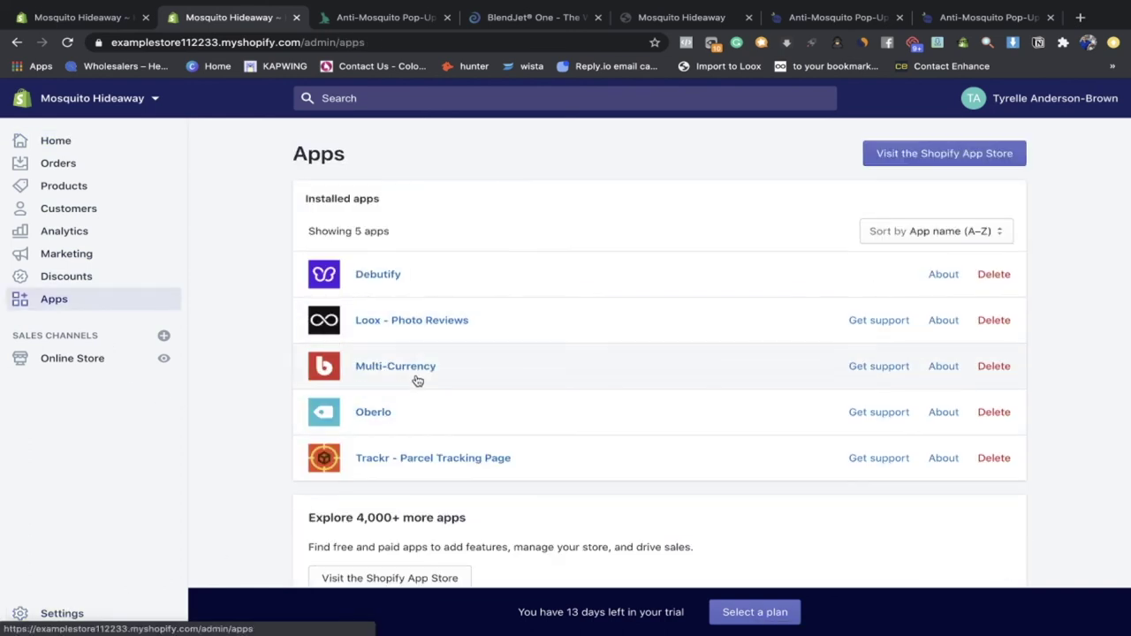
click(423, 381)
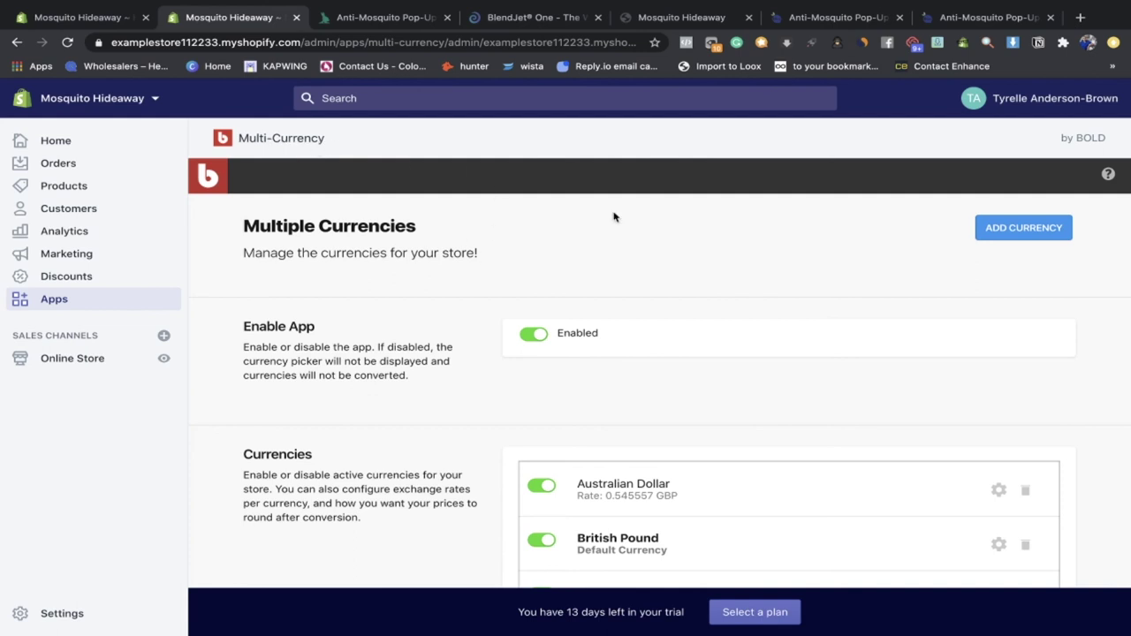
scroll(554, 471, down, 1)
scroll(554, 471, down, 3)
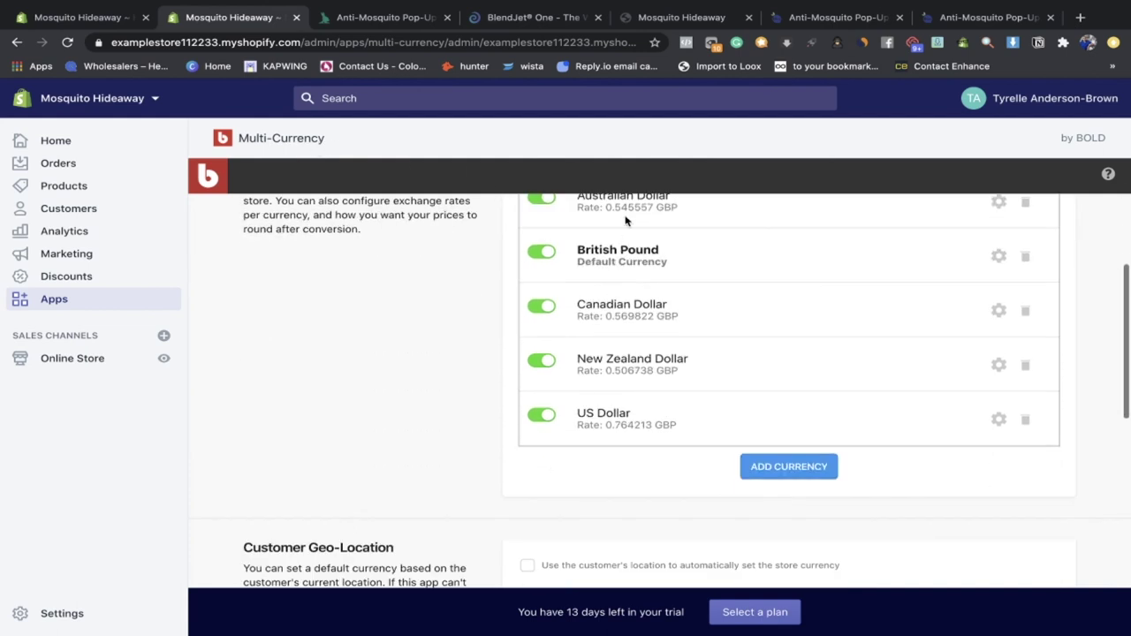
scroll(701, 437, up, 1)
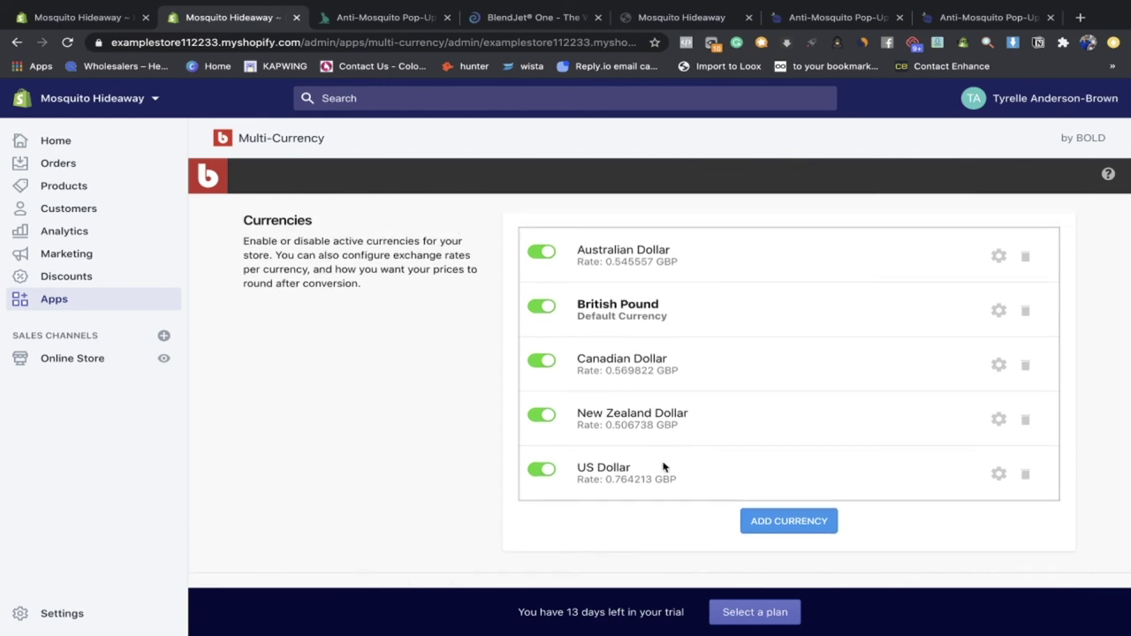
Step: Open Settings > Payments and manage the Shopify Payments provider
click(84, 613)
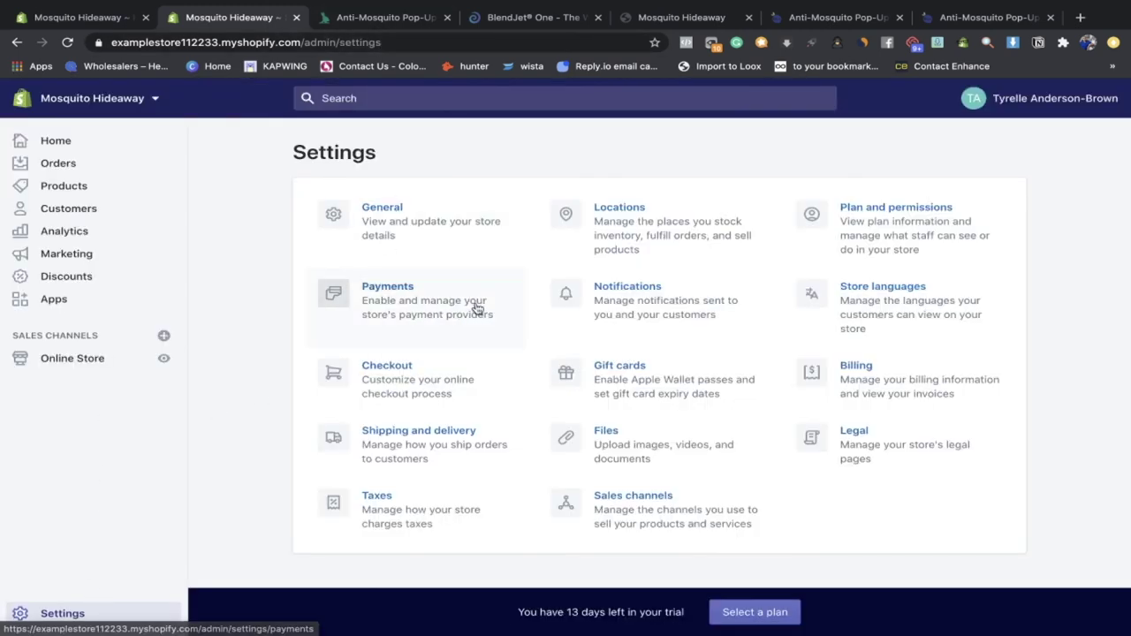
click(476, 306)
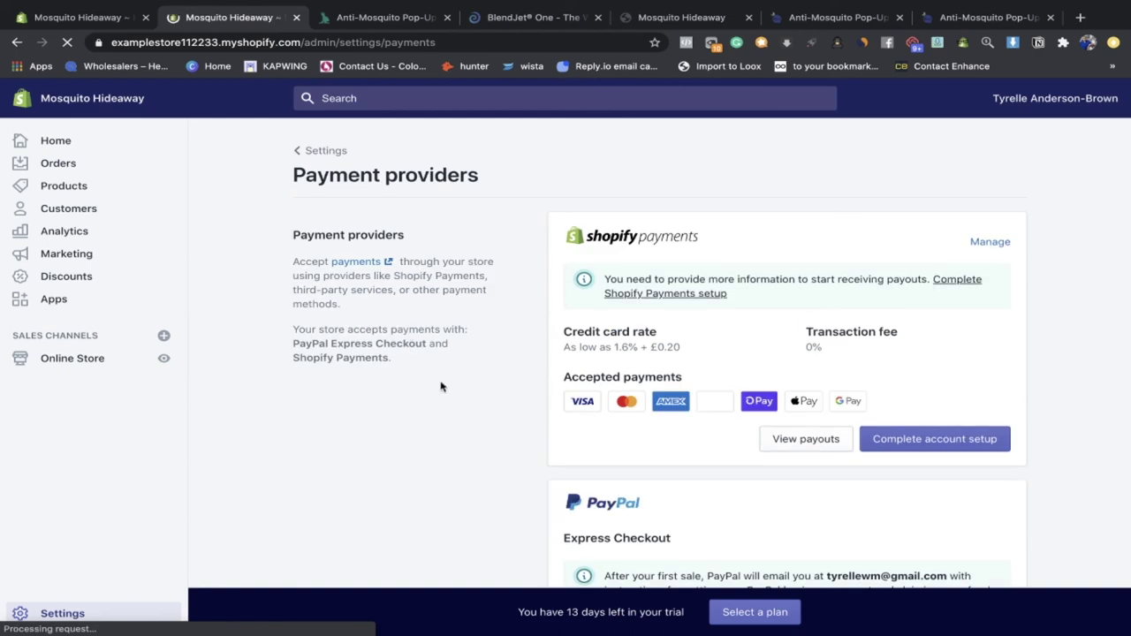
click(985, 217)
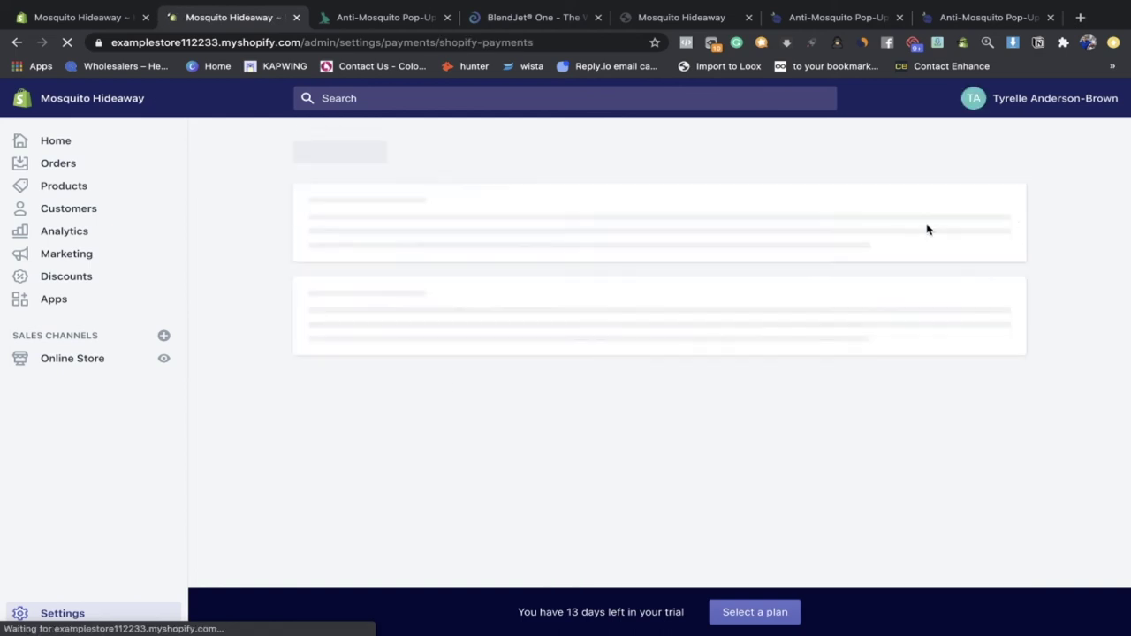
scroll(565, 353, down, 2)
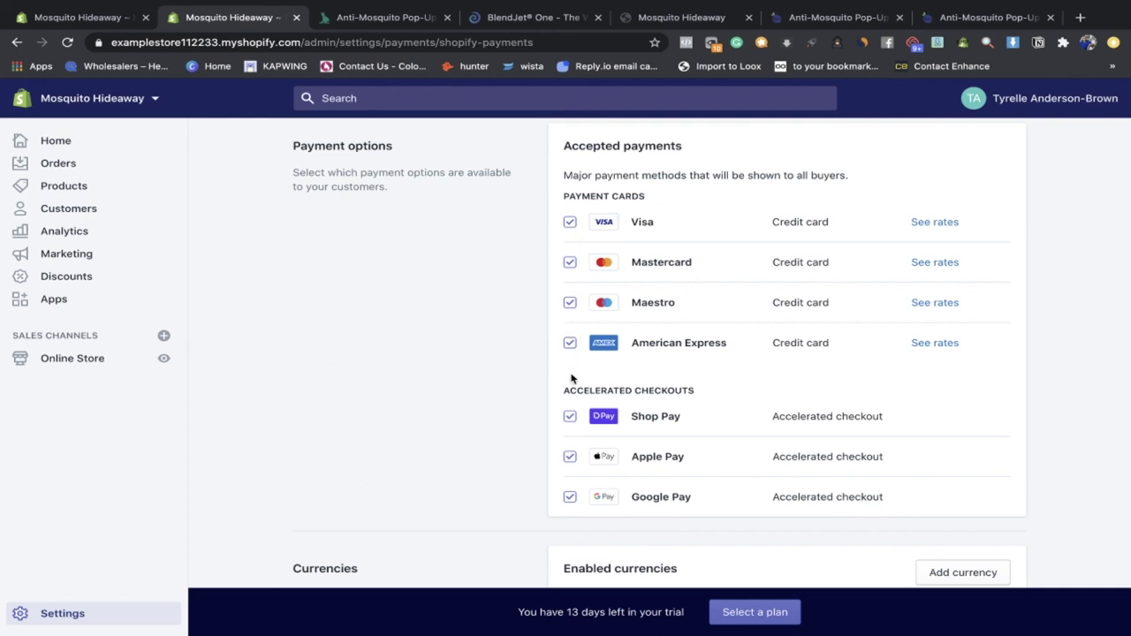
scroll(571, 376, down, 3)
scroll(565, 284, down, 1)
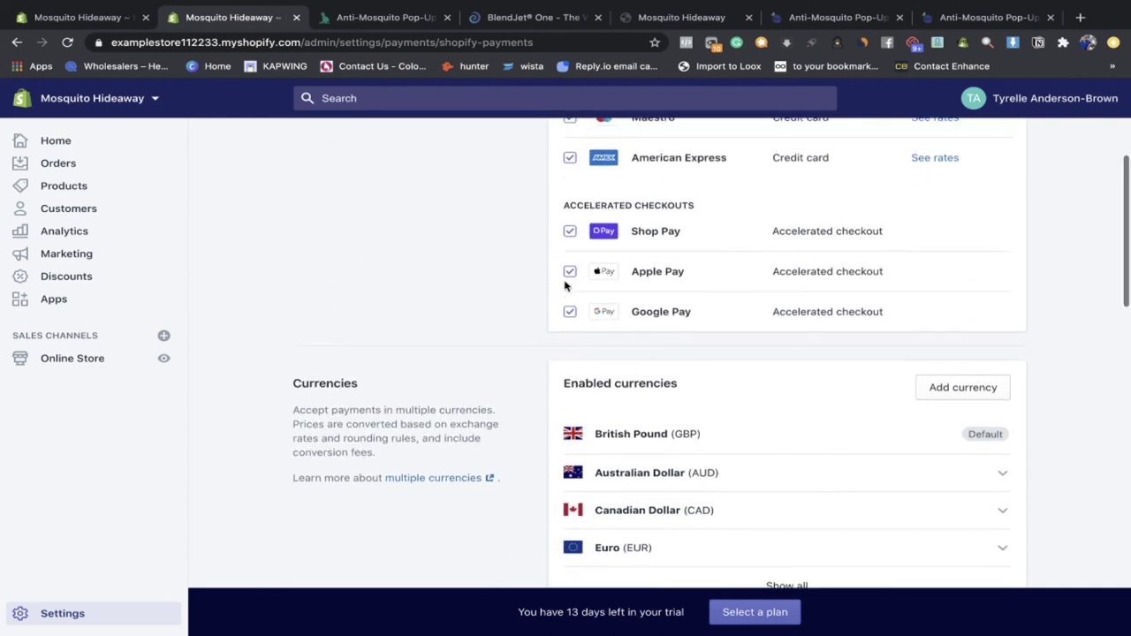
scroll(565, 284, down, 1)
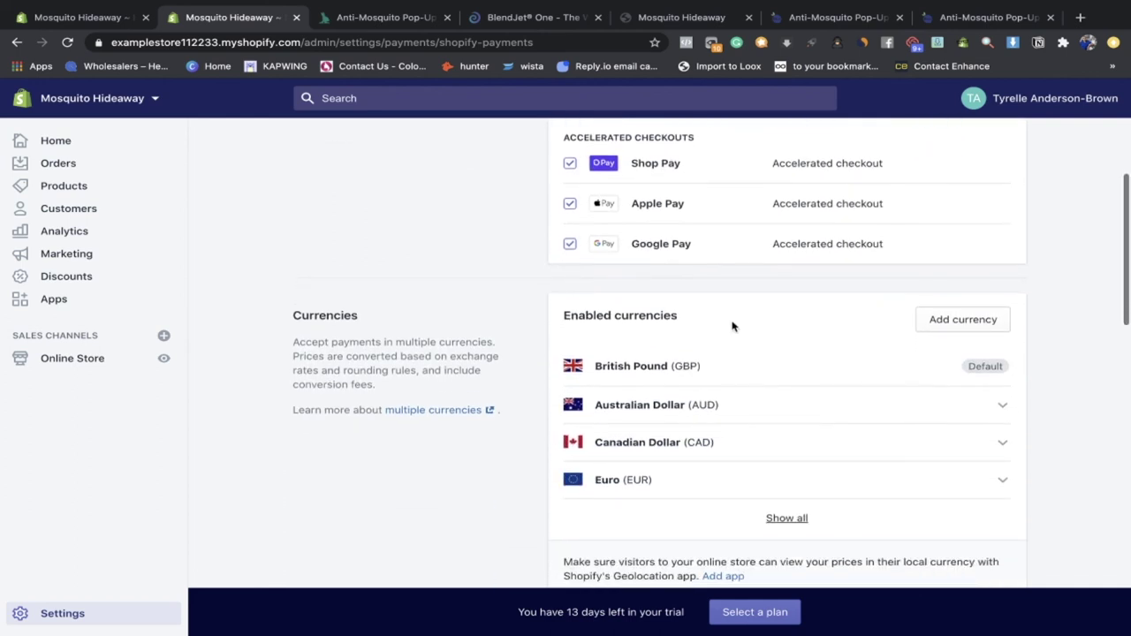
Step: Inspect the Australian Dollar, Canadian Dollar and Euro conversion details under Currencies
double_click(349, 316)
scroll(979, 356, down, 1)
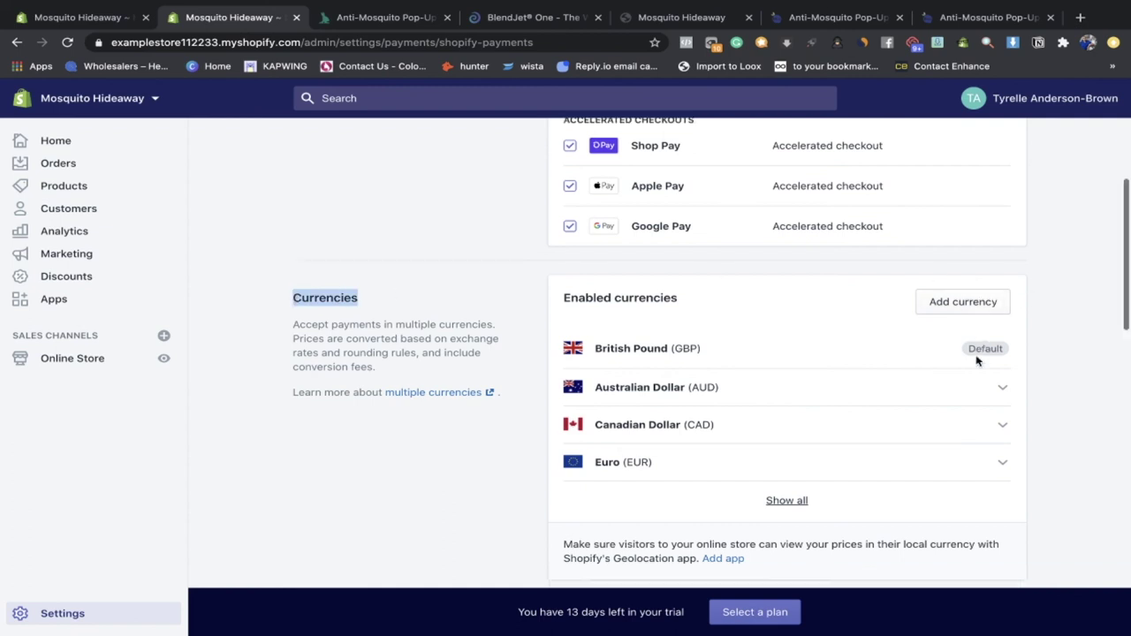
click(1001, 344)
click(1001, 344)
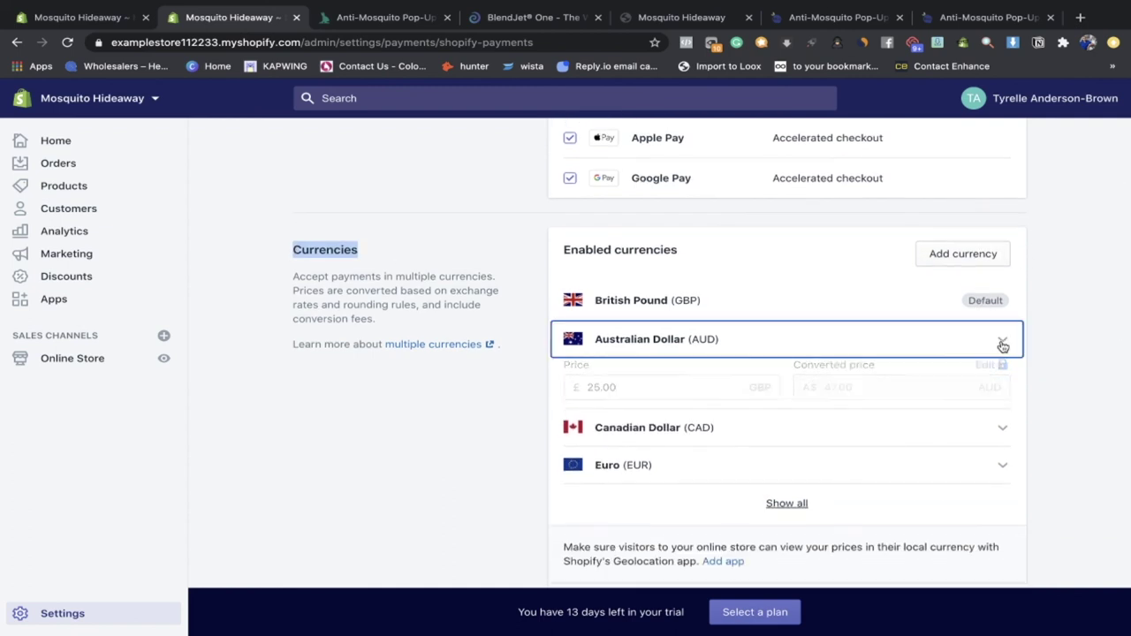
click(1001, 344)
scroll(1002, 346, down, 2)
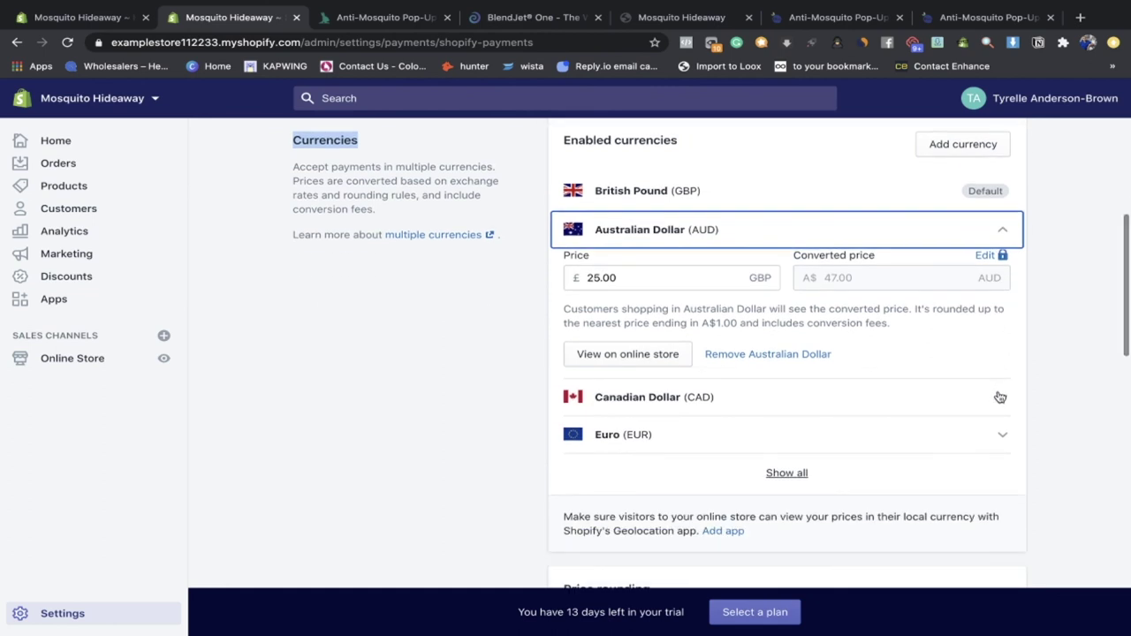
click(1001, 396)
click(1002, 471)
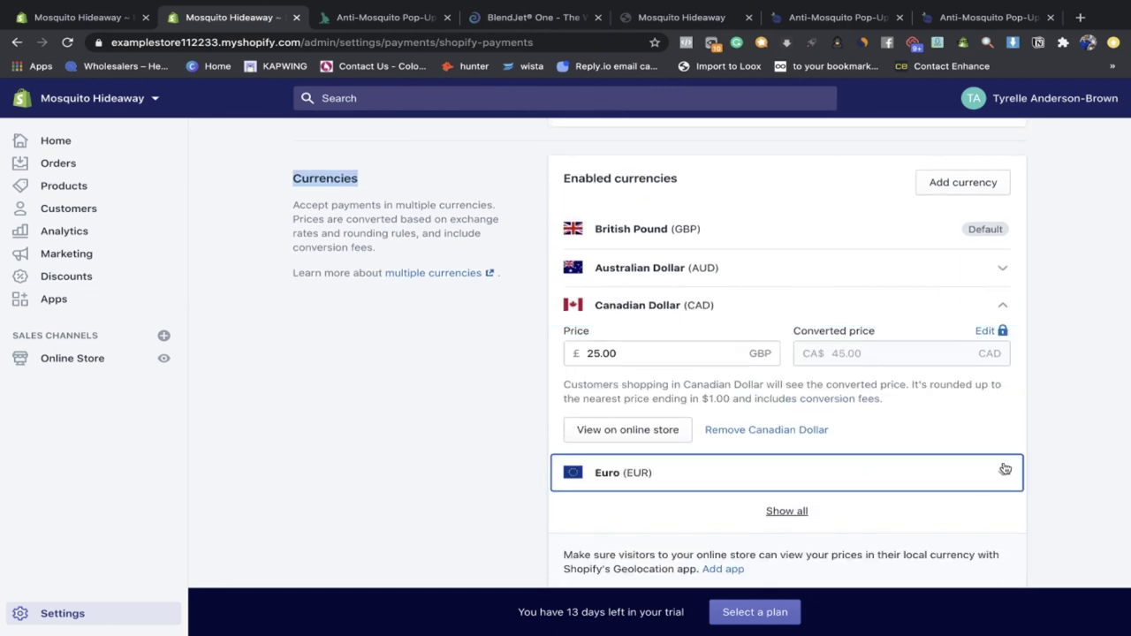
click(1003, 468)
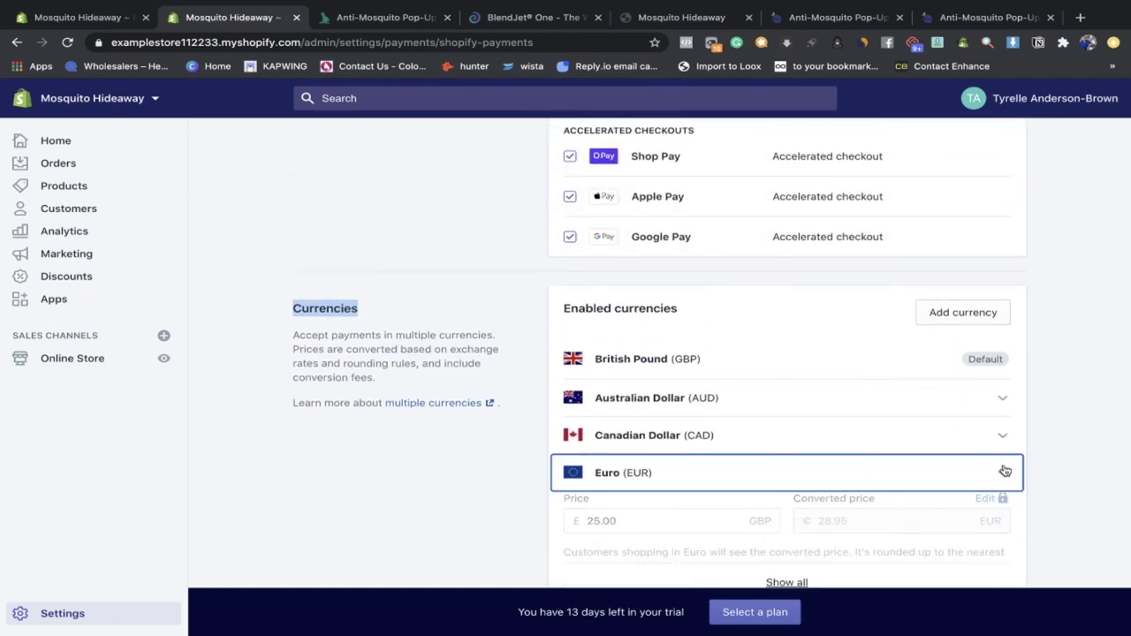
Step: Turn on declining charges that fail AVS postal code verification in fraud prevention
scroll(1004, 469, down, 2)
scroll(905, 497, down, 2)
scroll(905, 497, down, 1)
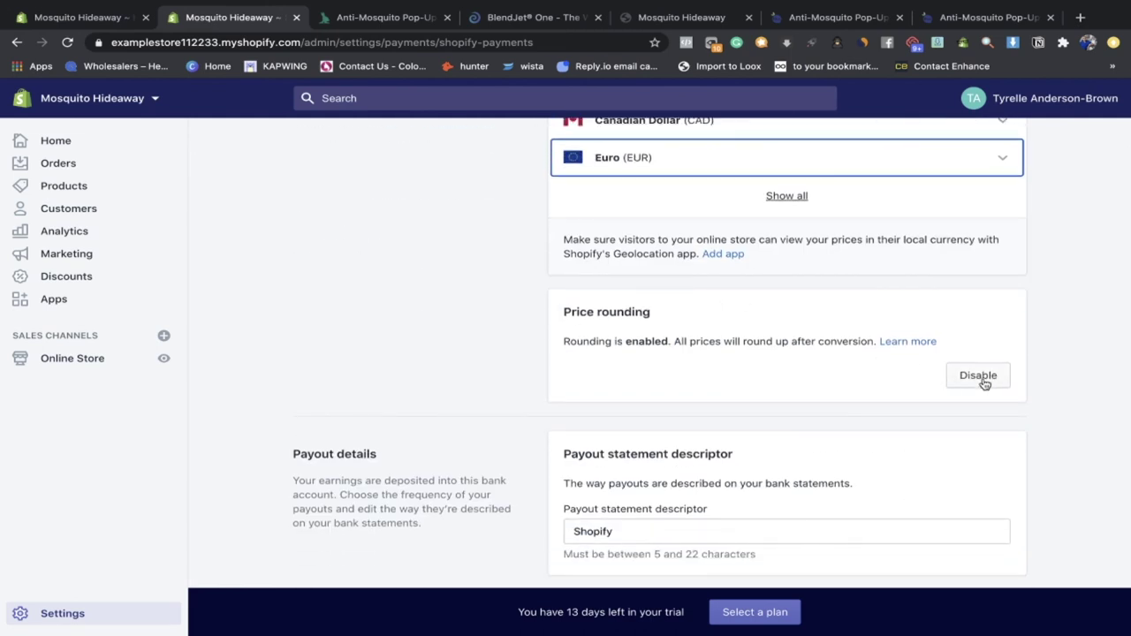
scroll(984, 384, up, 3)
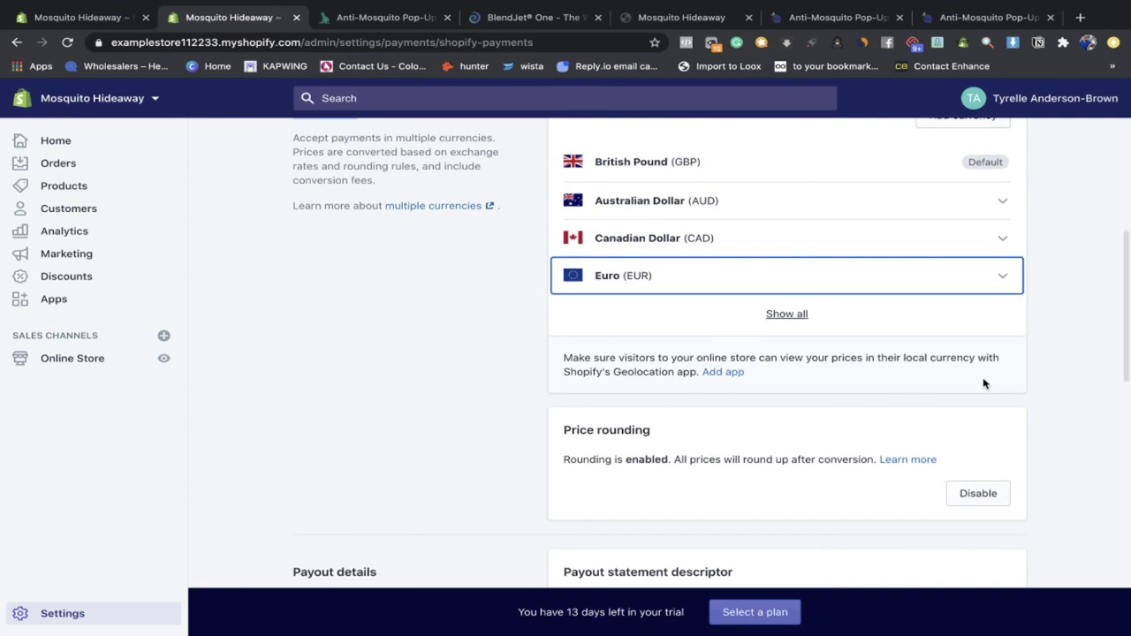
scroll(984, 383, down, 3)
scroll(984, 383, down, 8)
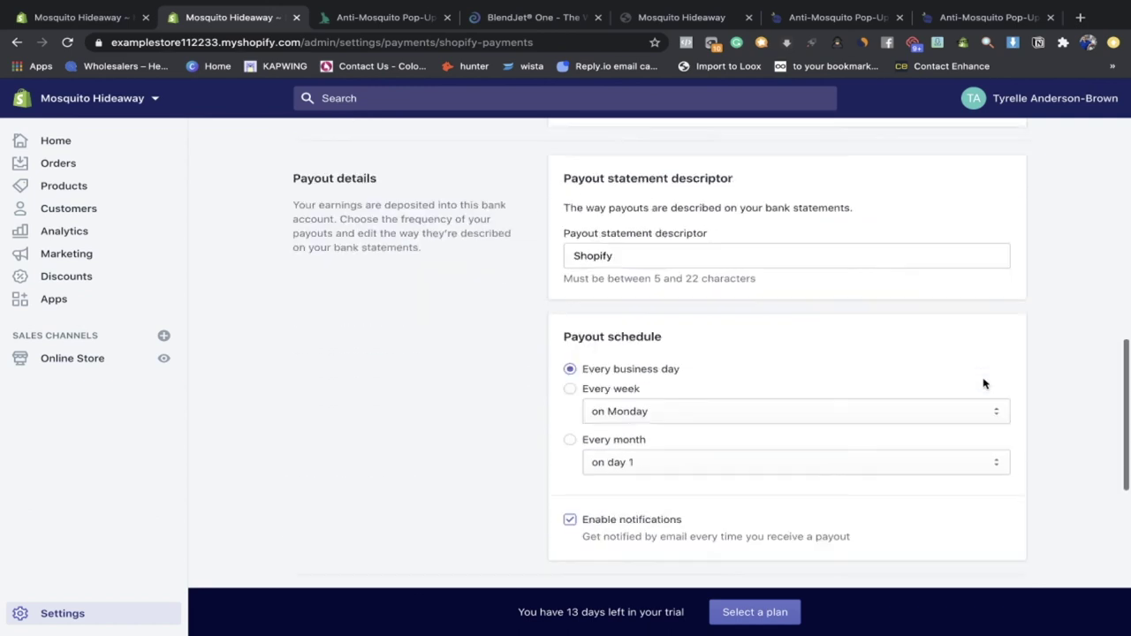
scroll(667, 349, down, 7)
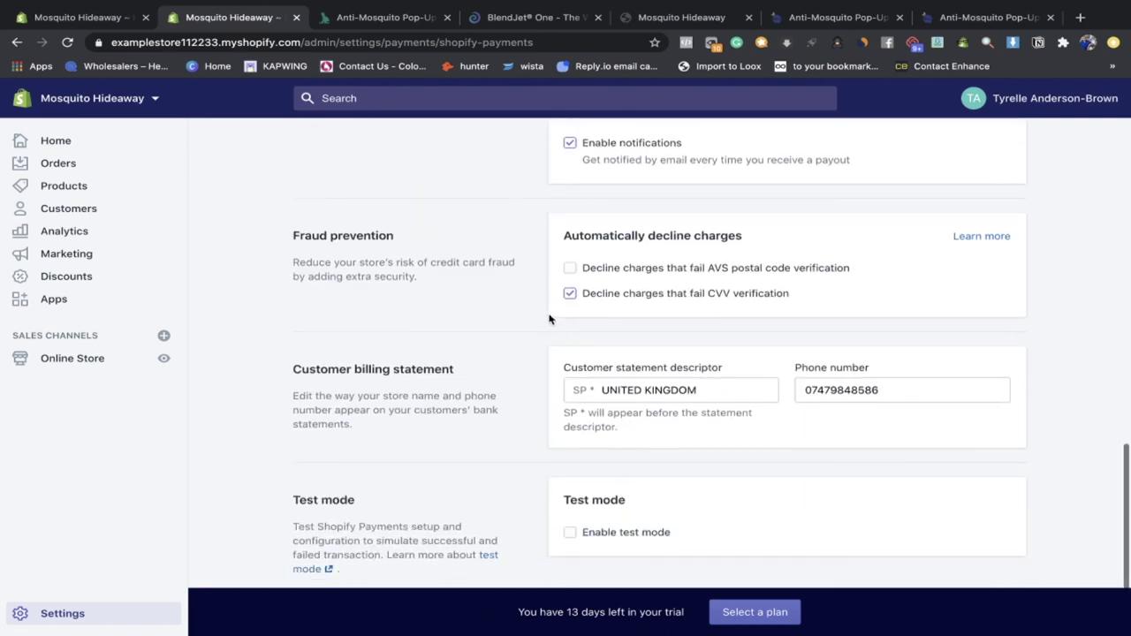
click(570, 269)
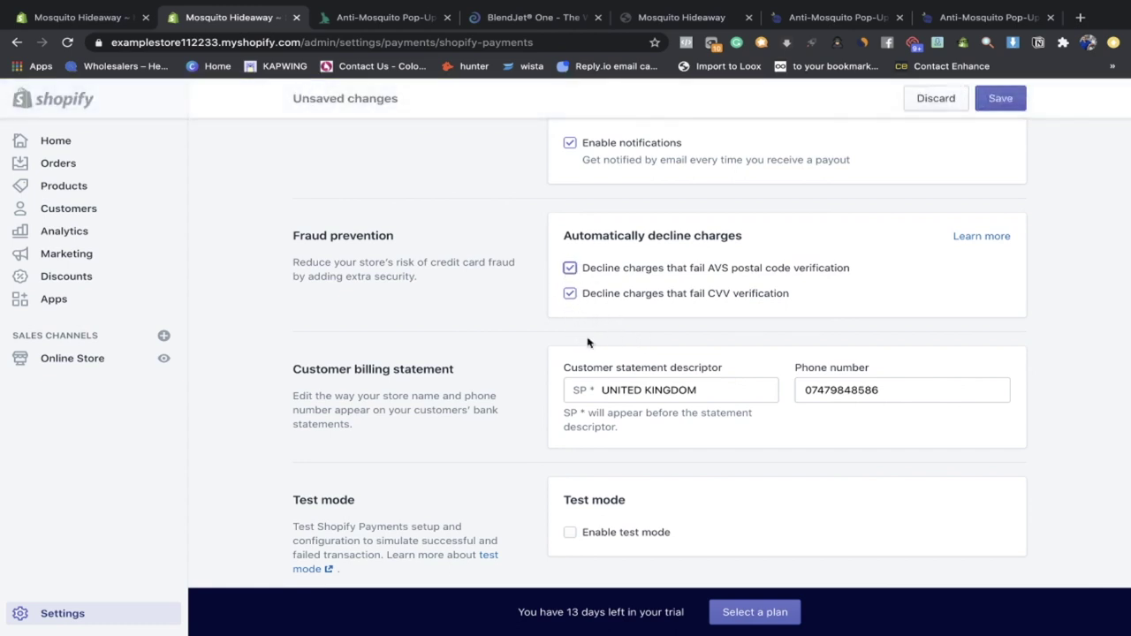
scroll(590, 342, up, 1)
click(716, 426)
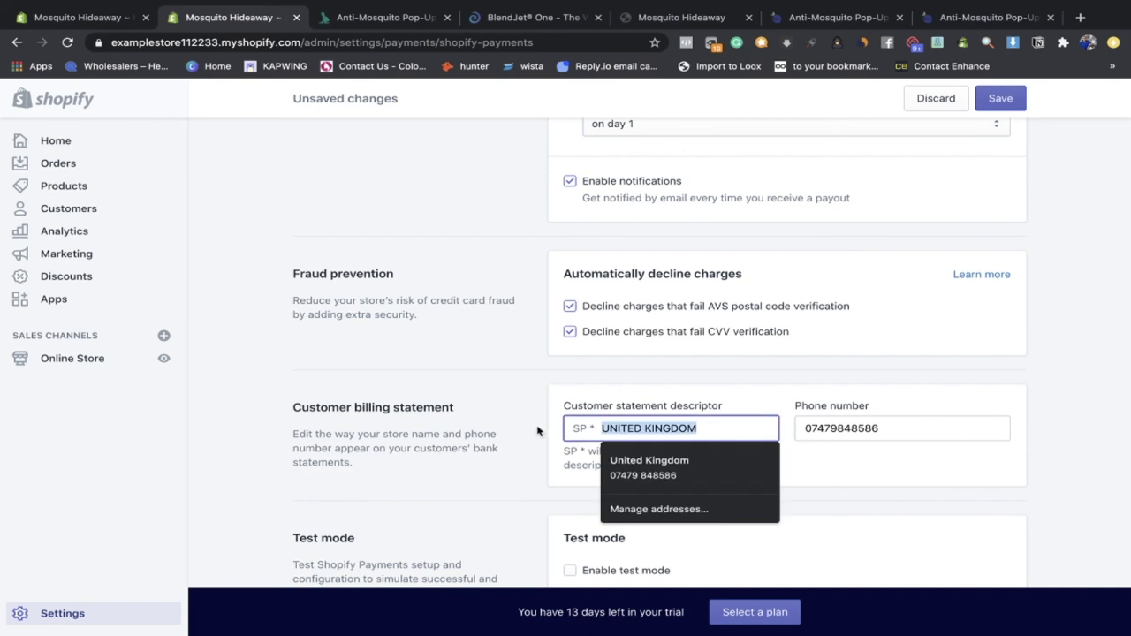
drag(739, 404, 549, 403)
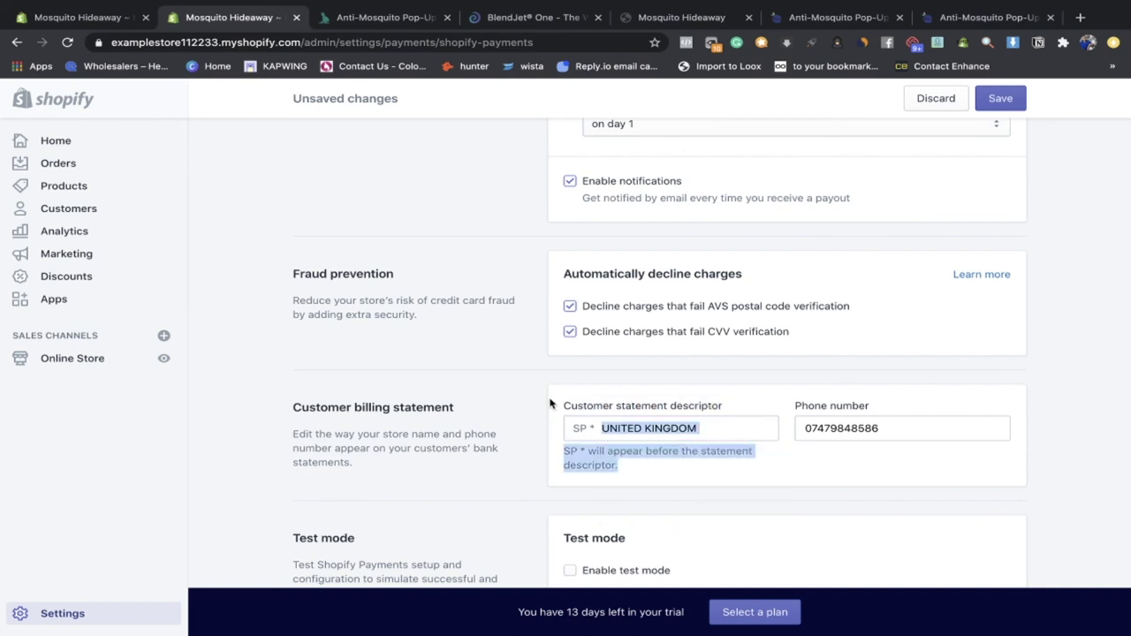
double_click(702, 426)
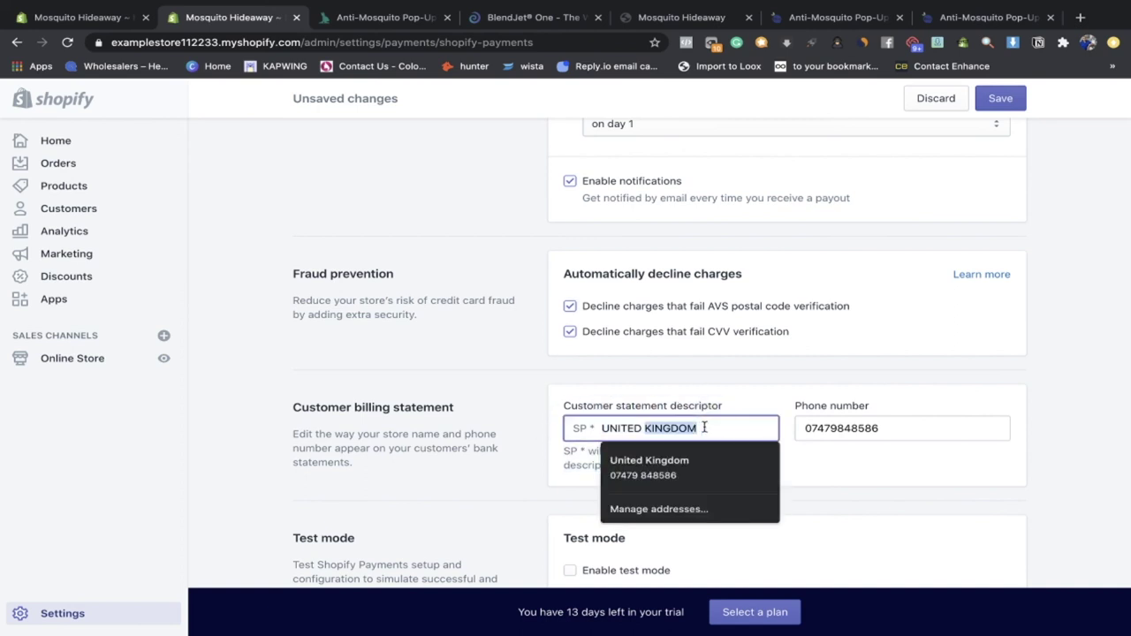
triple_click(704, 427)
scroll(348, 292, up, 3)
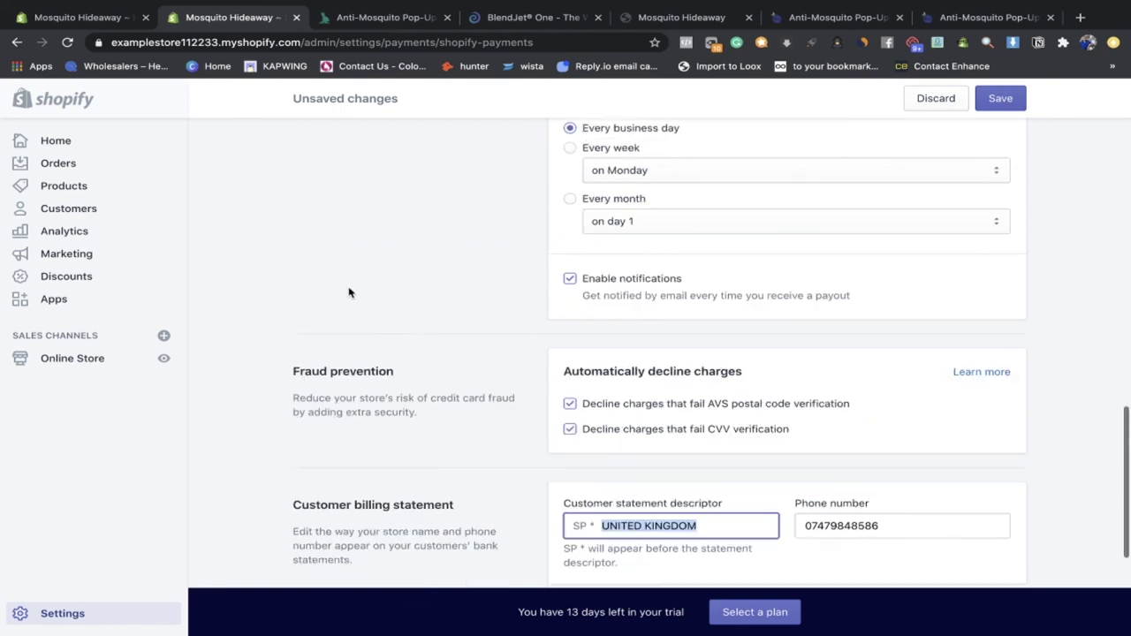
click(459, 428)
scroll(845, 238, up, 6)
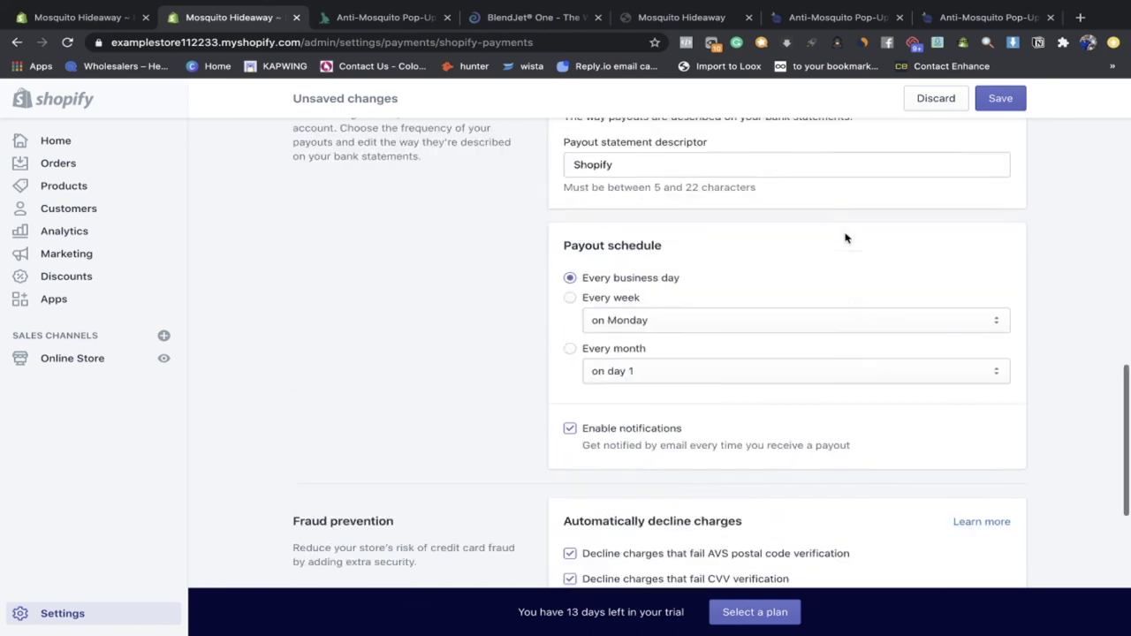
click(932, 100)
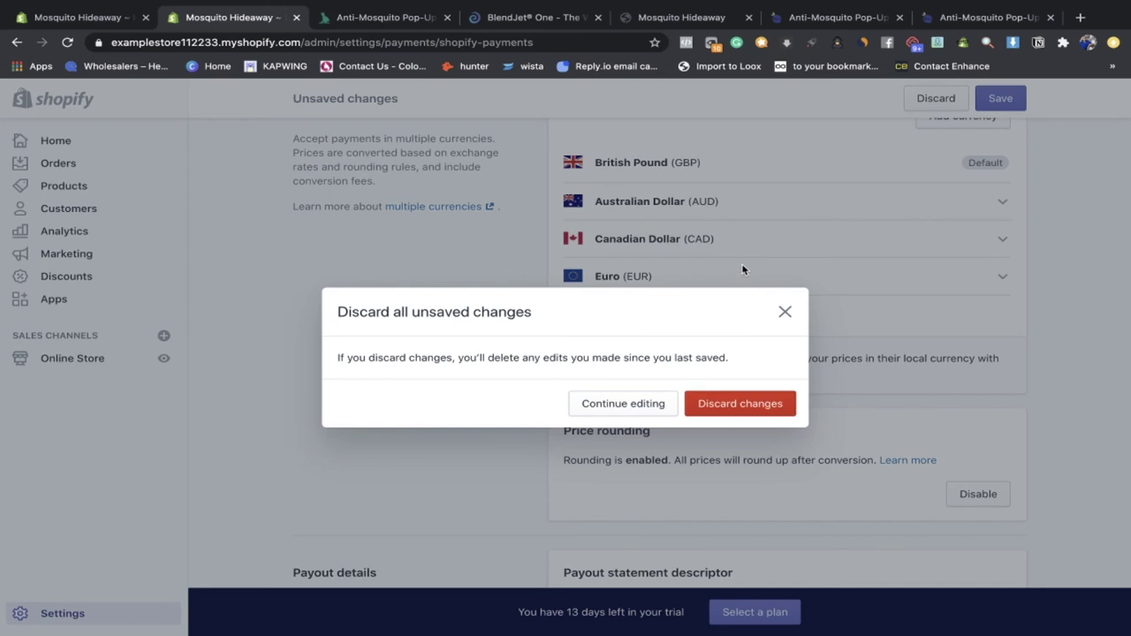
click(722, 399)
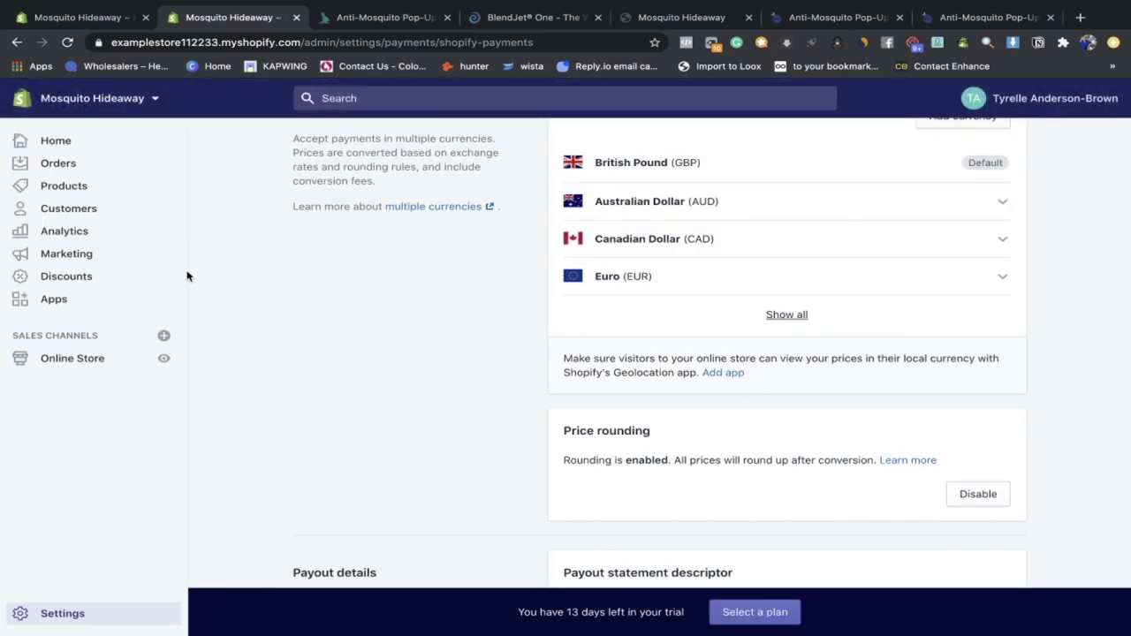
click(113, 306)
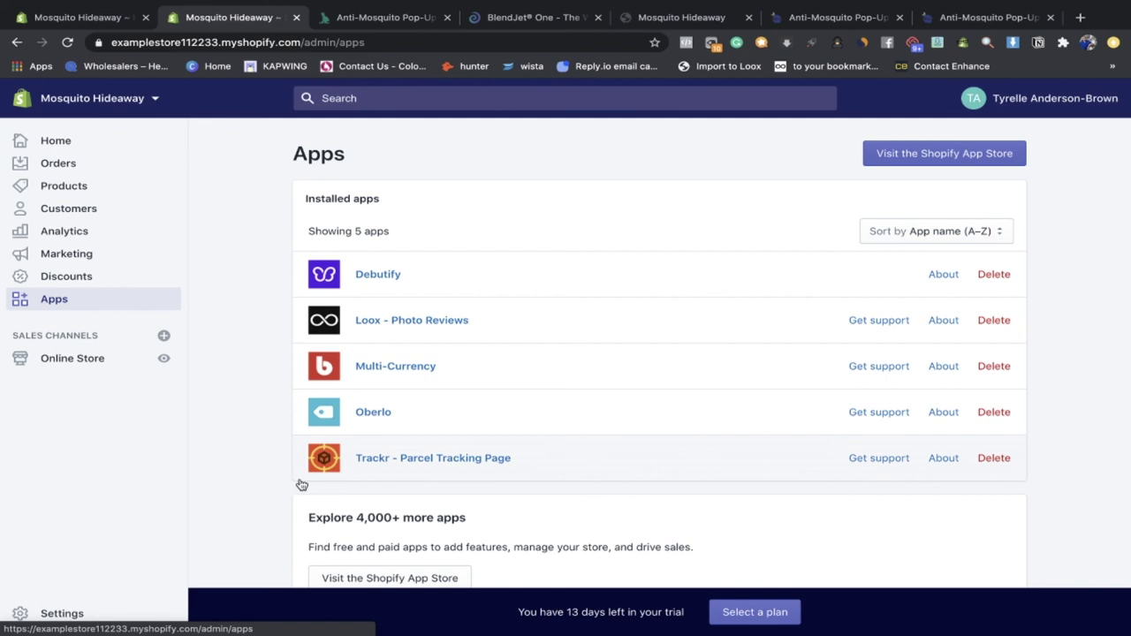
Step: View the Trackr - Parcel Tracking Page plans ($4/month annually, $9/month), then return to installed apps
click(359, 459)
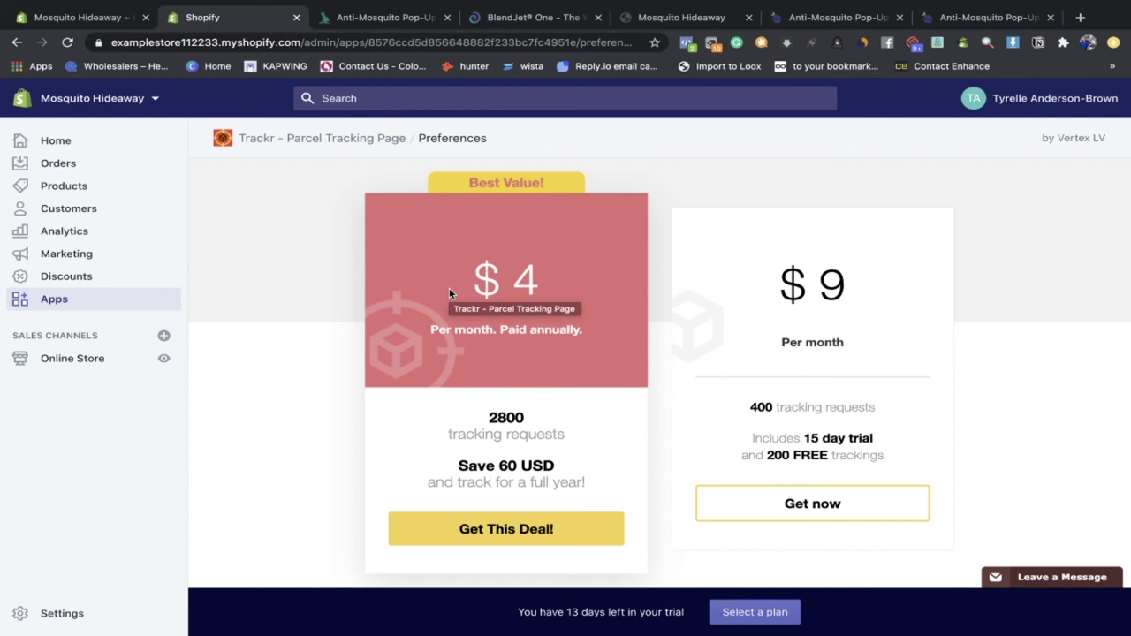
click(126, 304)
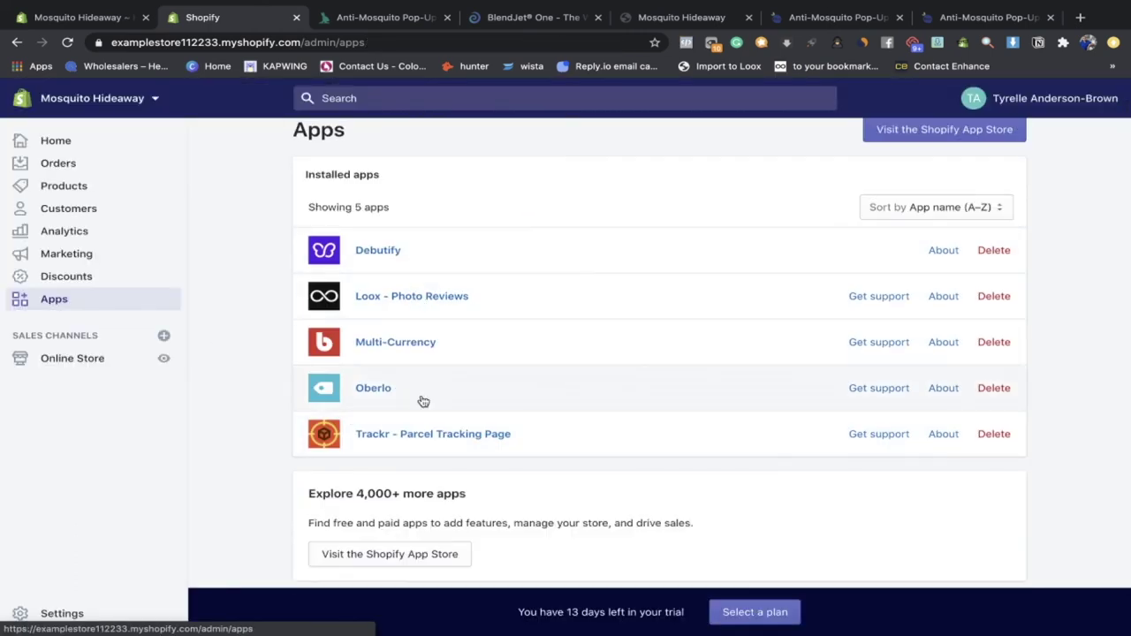
Step: In Loox - Photo Reviews' Import reviews page, bookmark the Import to Loox AliExpress button
click(420, 313)
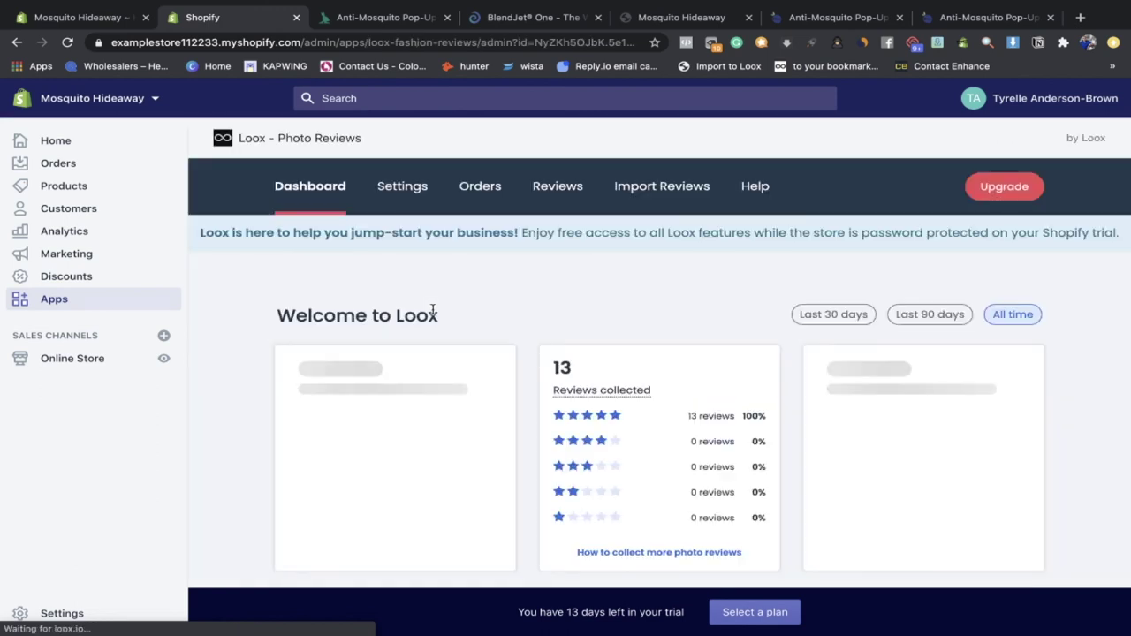
scroll(509, 343, down, 2)
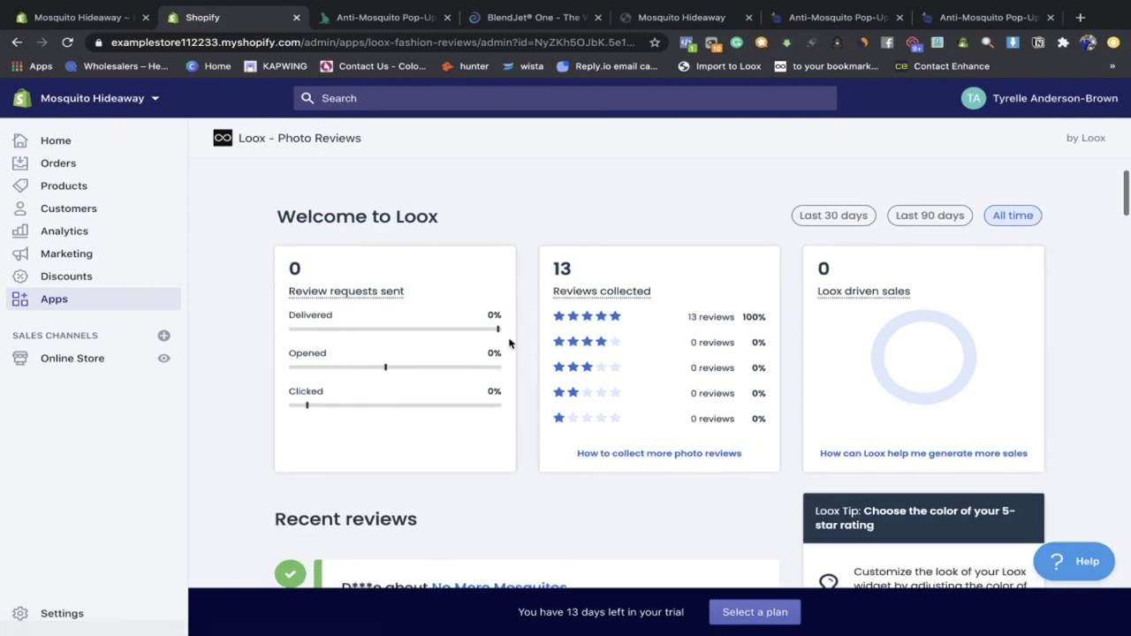
scroll(454, 263, up, 2)
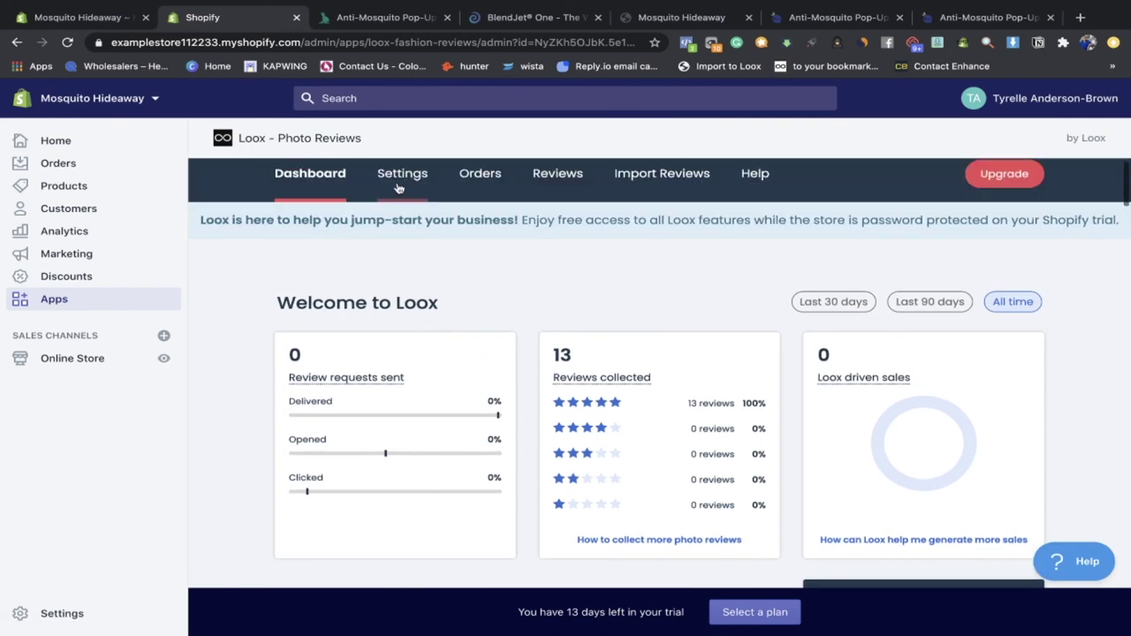
click(643, 182)
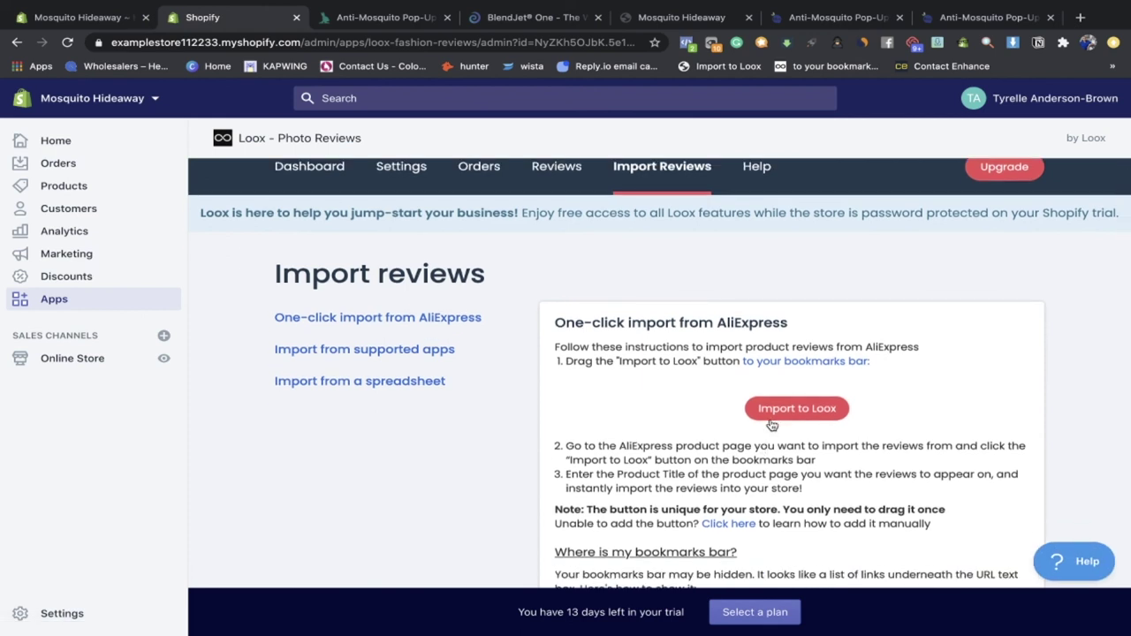
drag(773, 416, 587, 77)
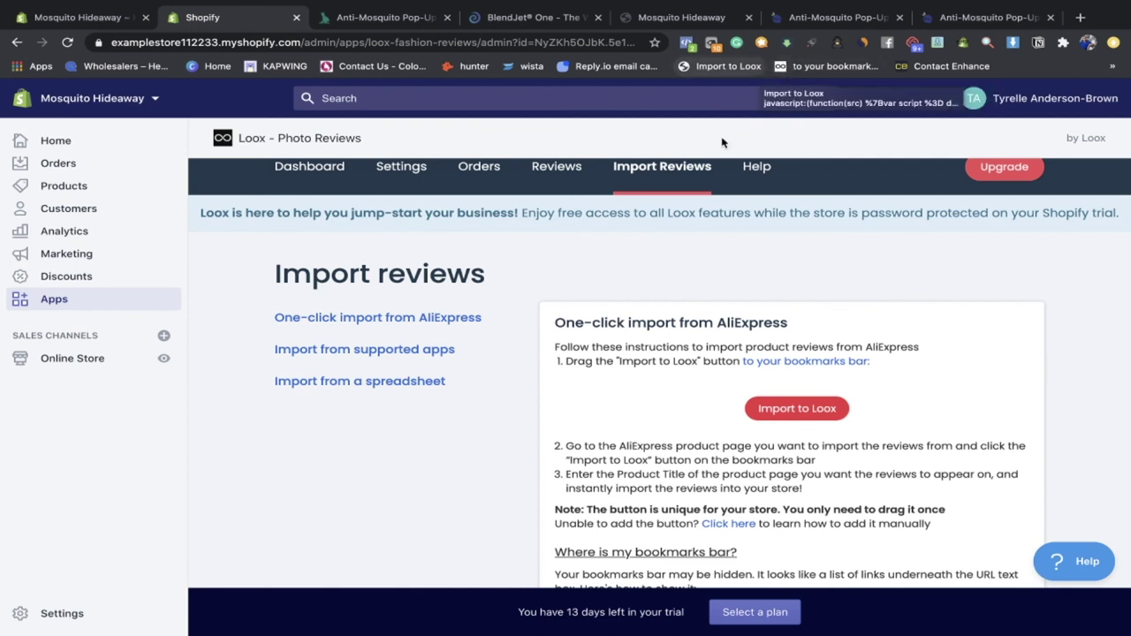
scroll(686, 395, down, 5)
scroll(685, 395, up, 5)
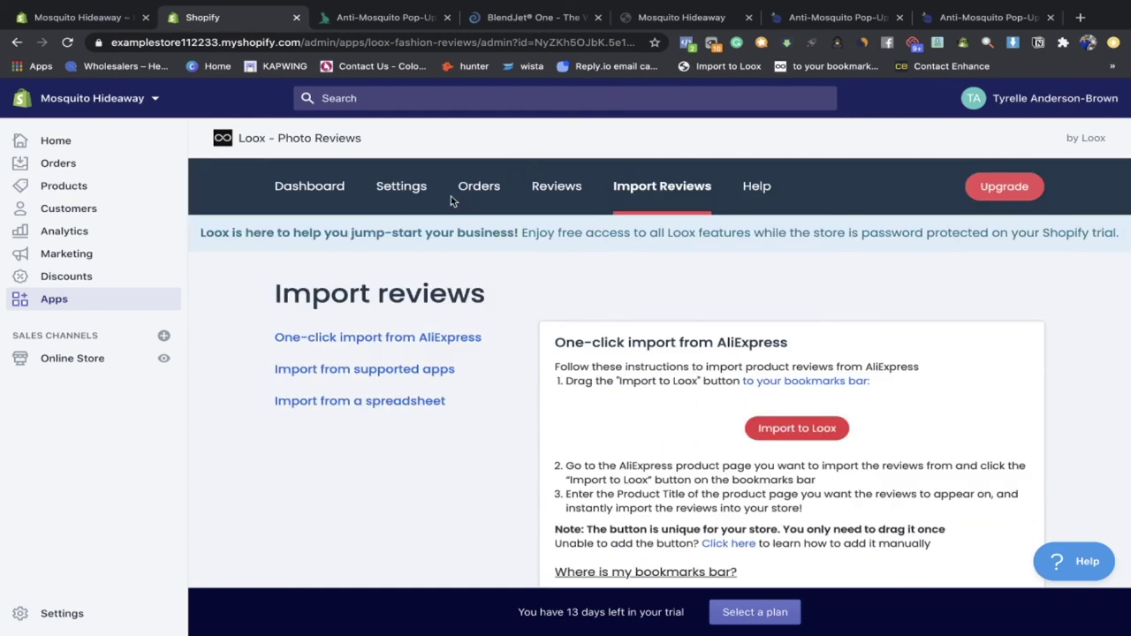
click(418, 196)
Step: Keep Loox auto-publishing at 4 stars and up and review request emails at 10 days
scroll(584, 366, down, 3)
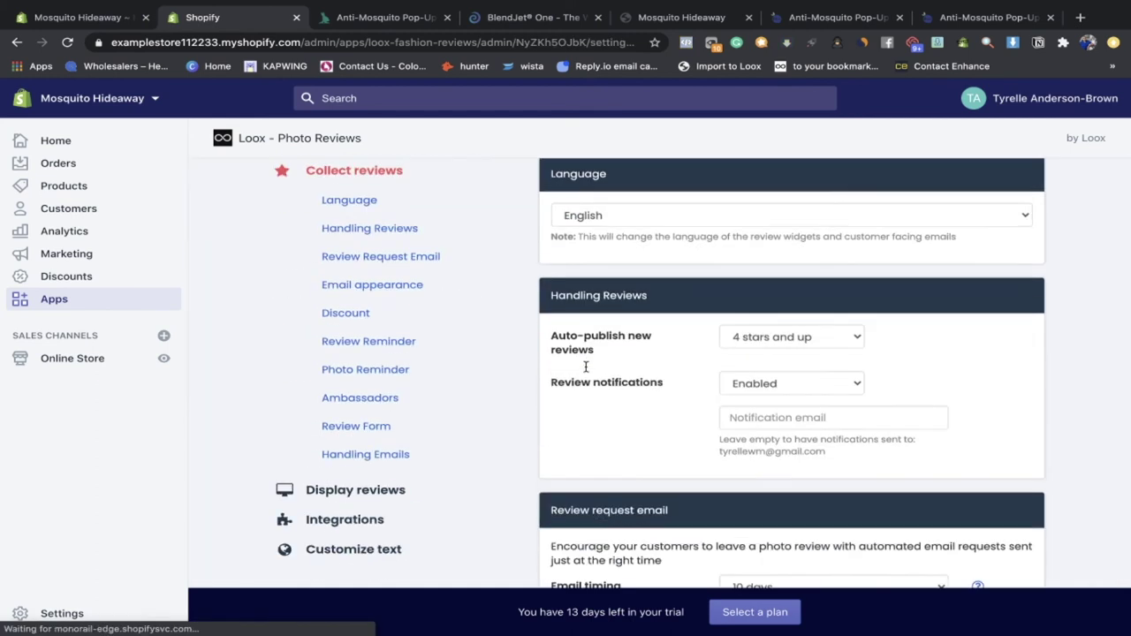
scroll(585, 366, down, 3)
scroll(586, 367, up, 2)
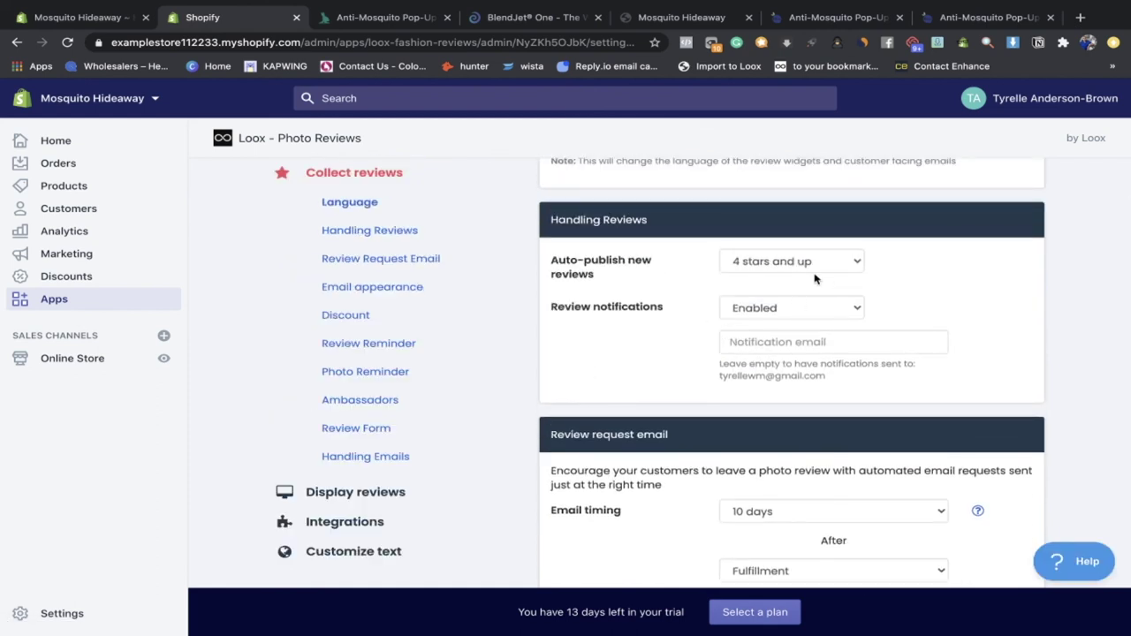
scroll(731, 263, up, 2)
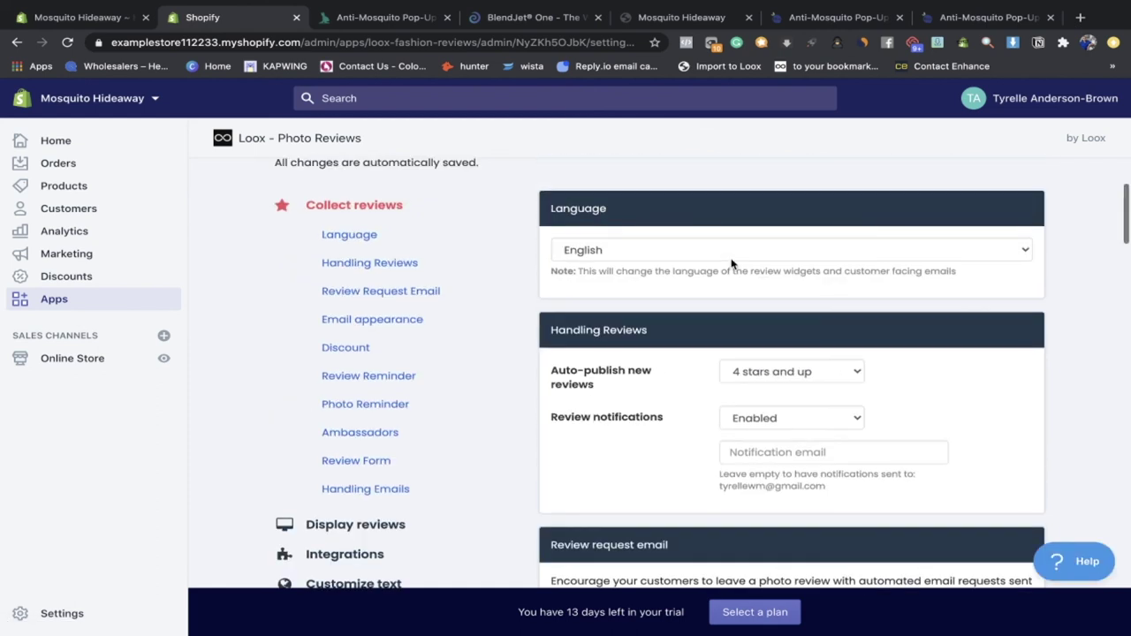
click(765, 370)
click(822, 370)
scroll(824, 371, down, 2)
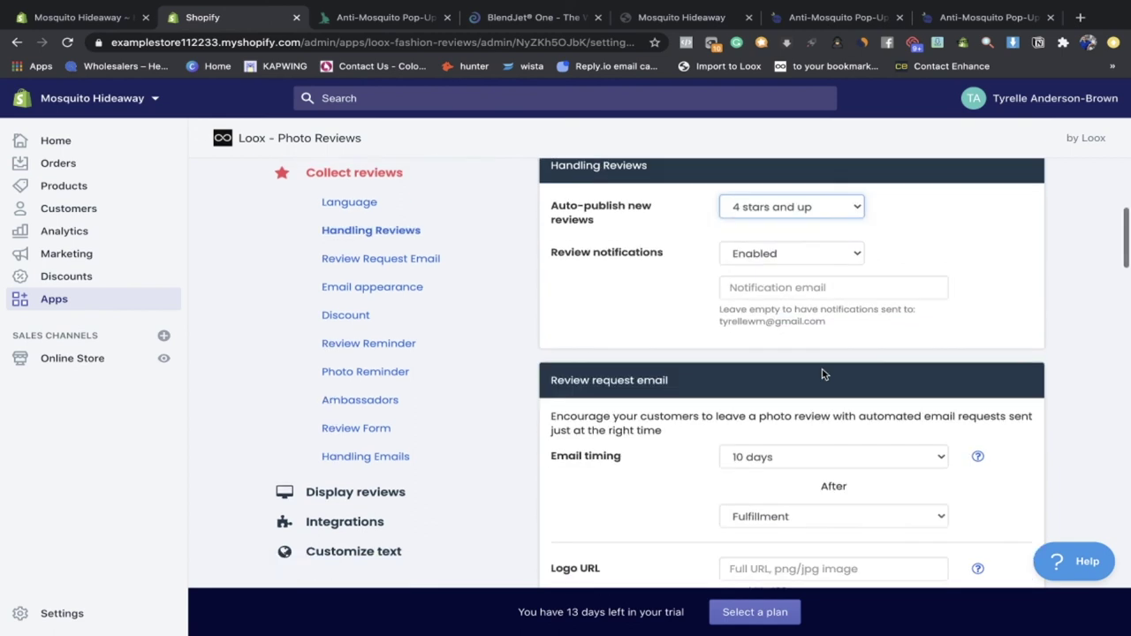
scroll(822, 399, down, 2)
click(791, 285)
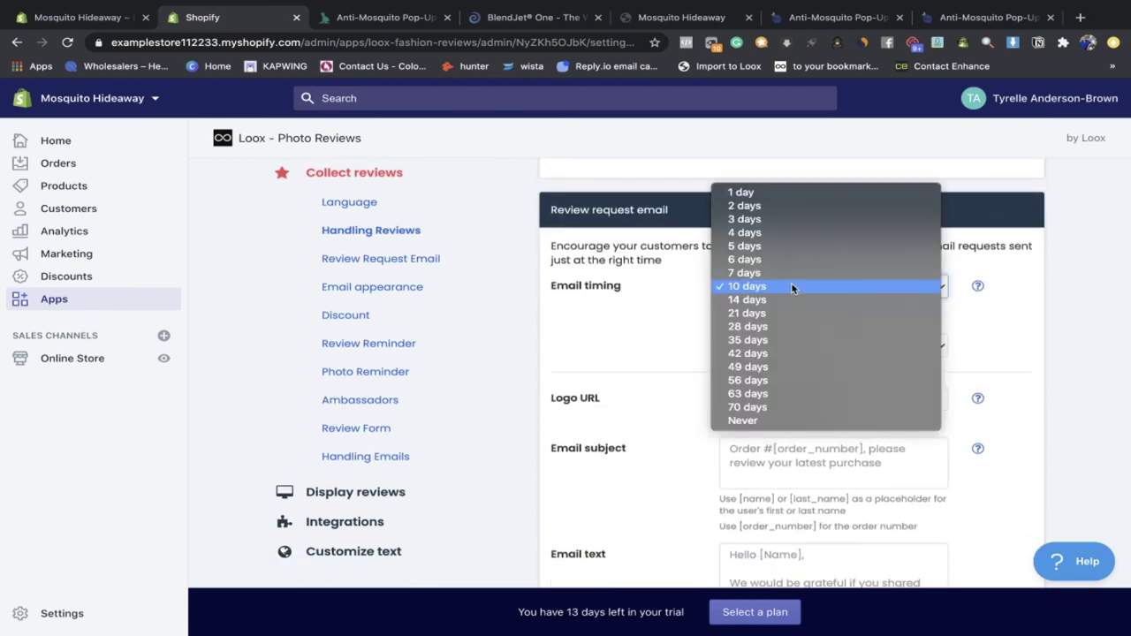
click(789, 287)
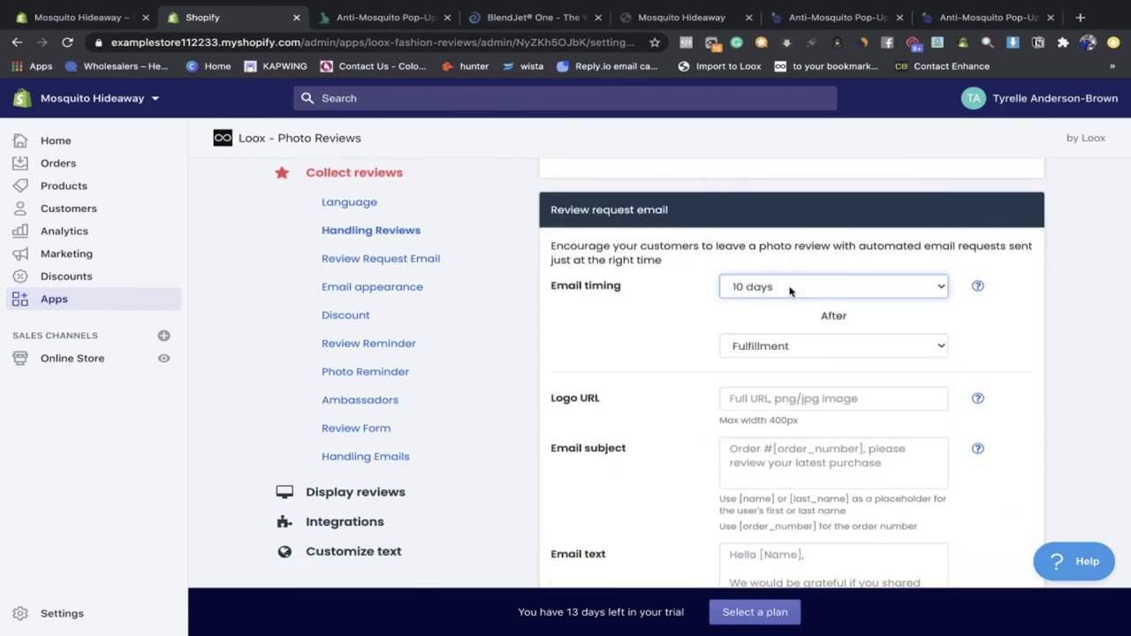
Step: Return to the installed apps list and open the live online store in a new tab
scroll(823, 357, down, 1)
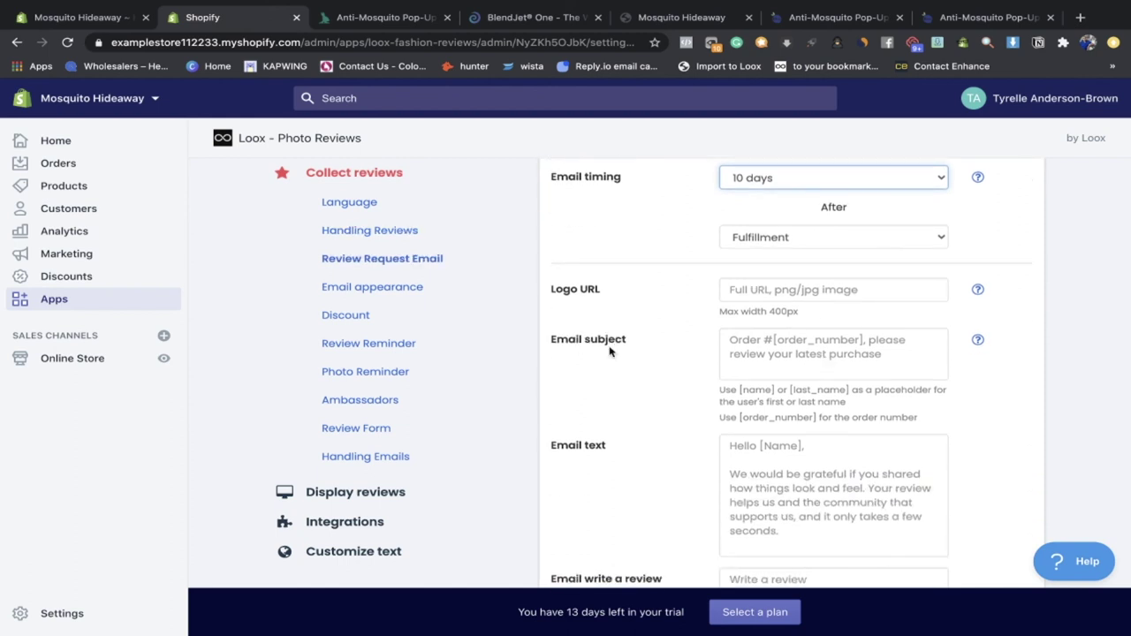
scroll(609, 352, down, 1)
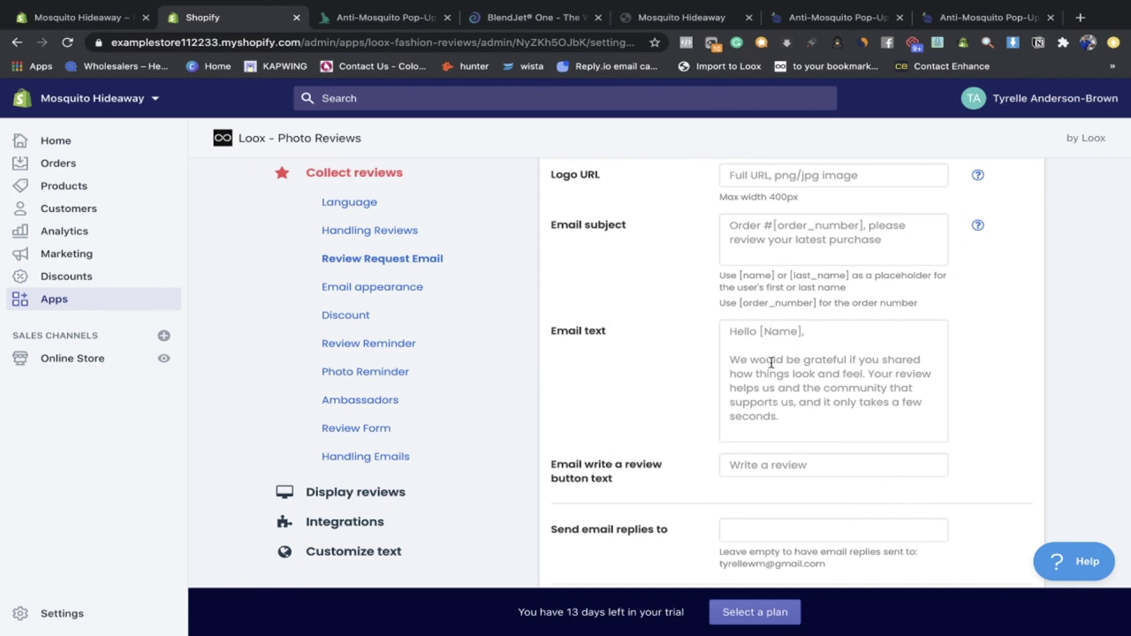
scroll(769, 366, down, 1)
scroll(780, 433, down, 2)
scroll(780, 433, up, 10)
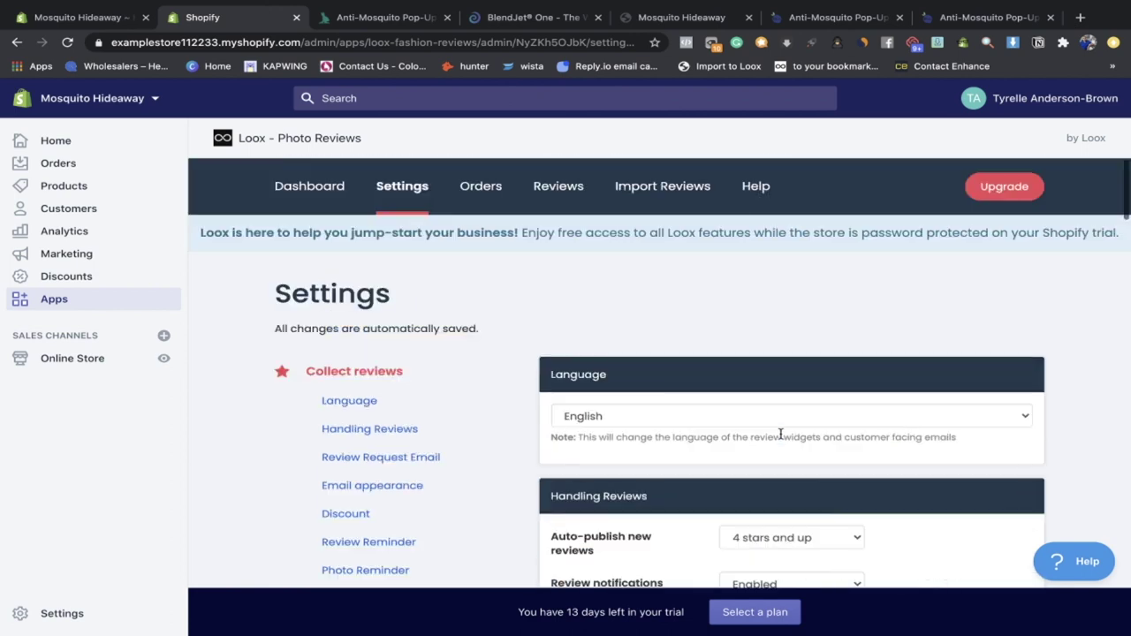
click(103, 305)
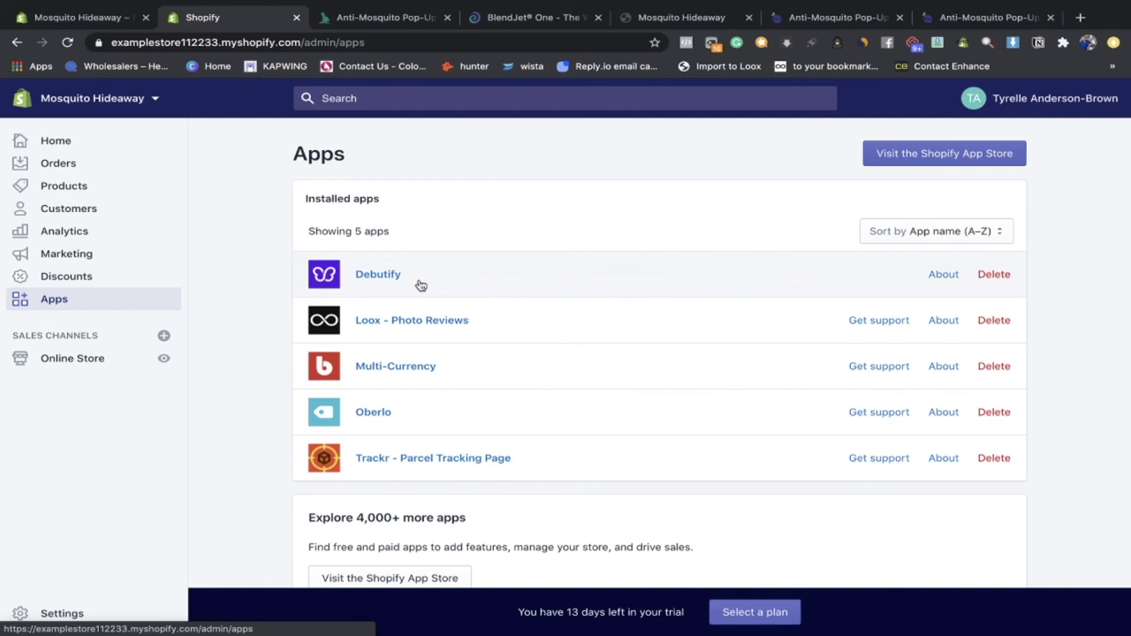
scroll(420, 285, down, 3)
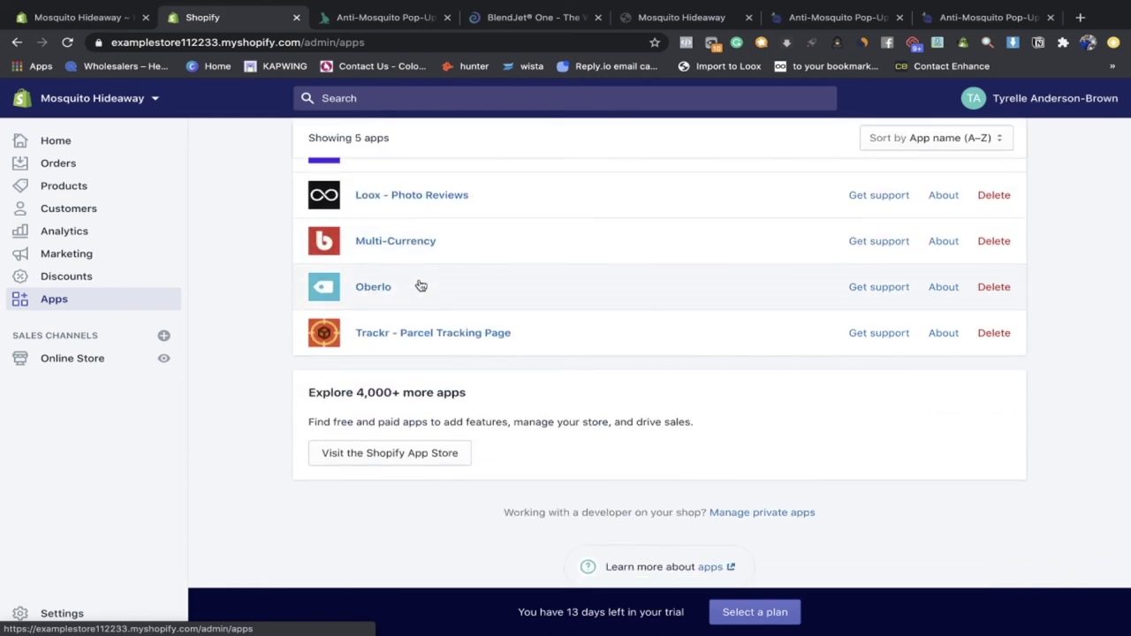
click(168, 360)
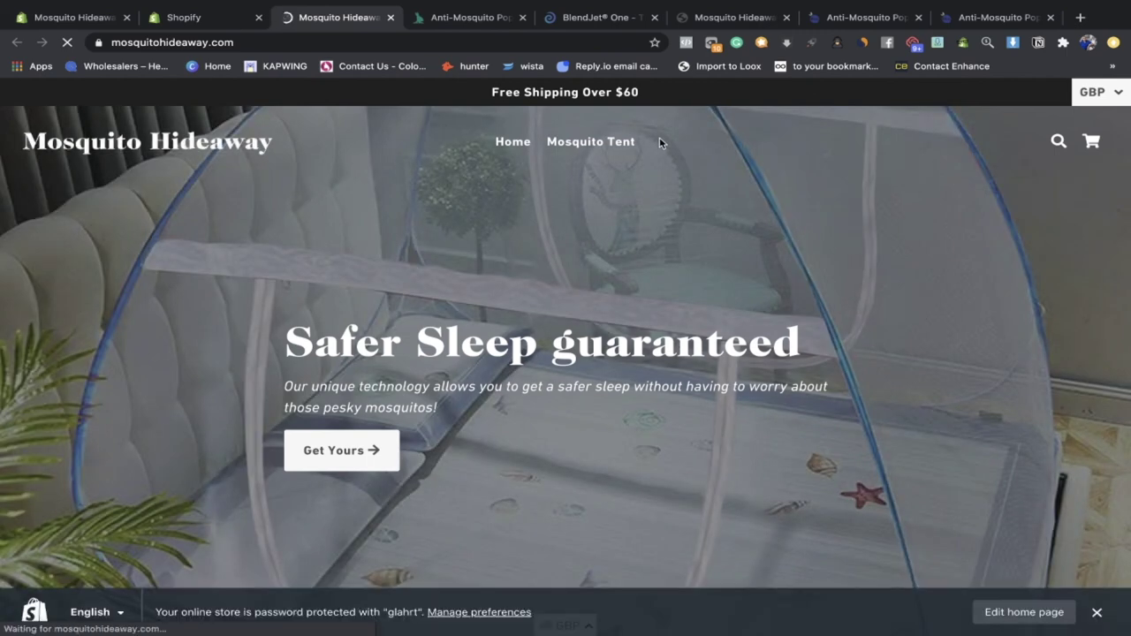
Step: Scroll the Safer Sleep home page and confirm the shopping cart is empty
scroll(455, 484, down, 15)
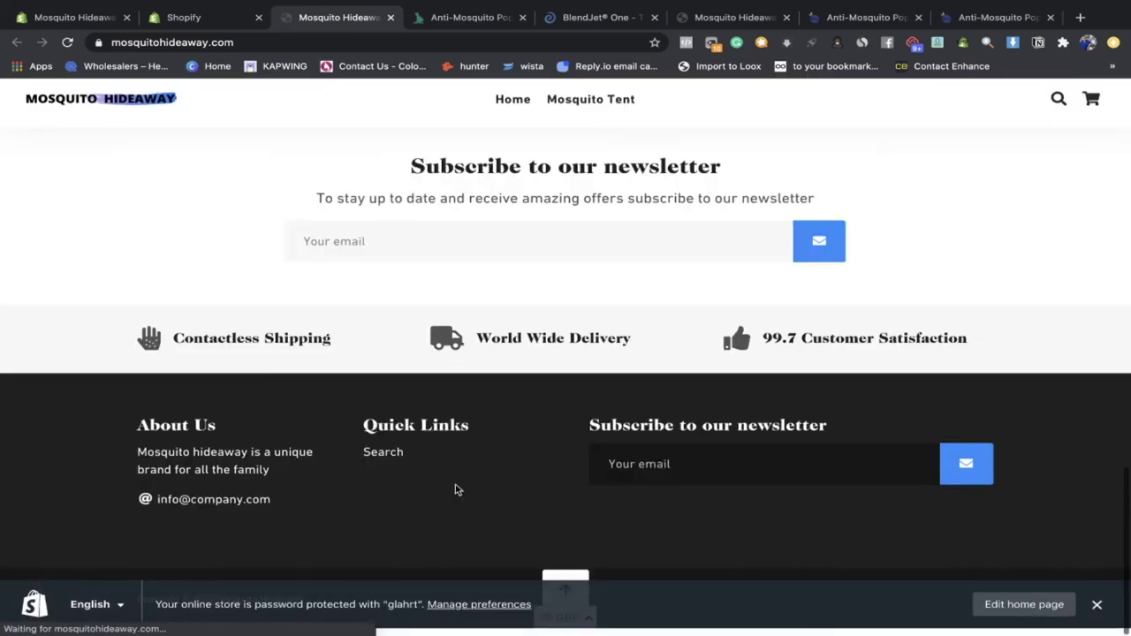
scroll(370, 479, up, 10)
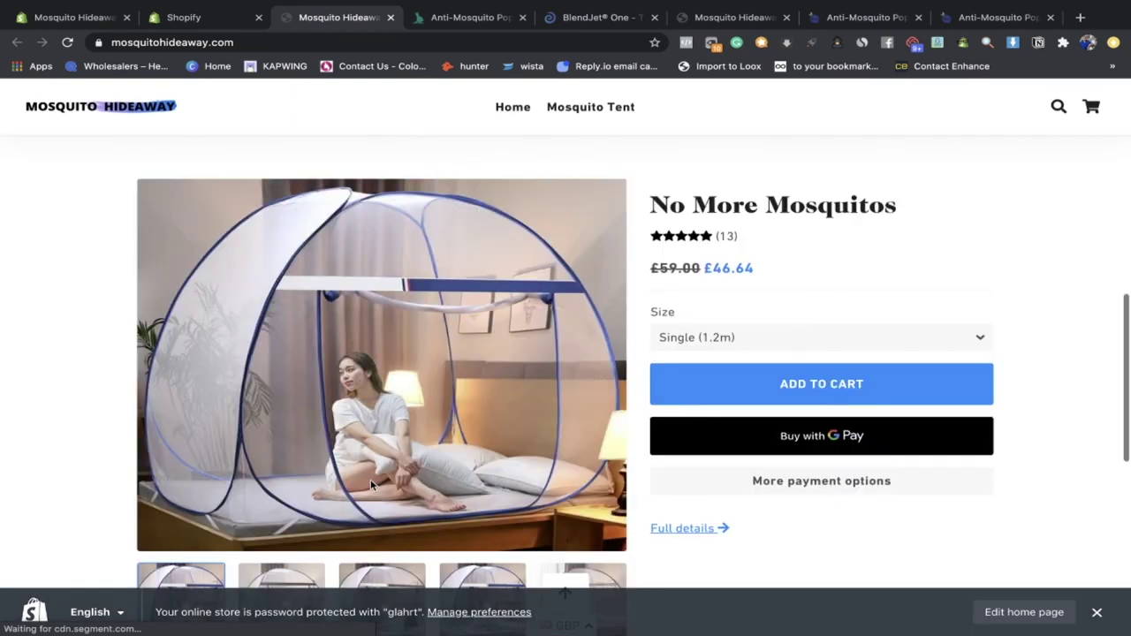
scroll(370, 479, up, 5)
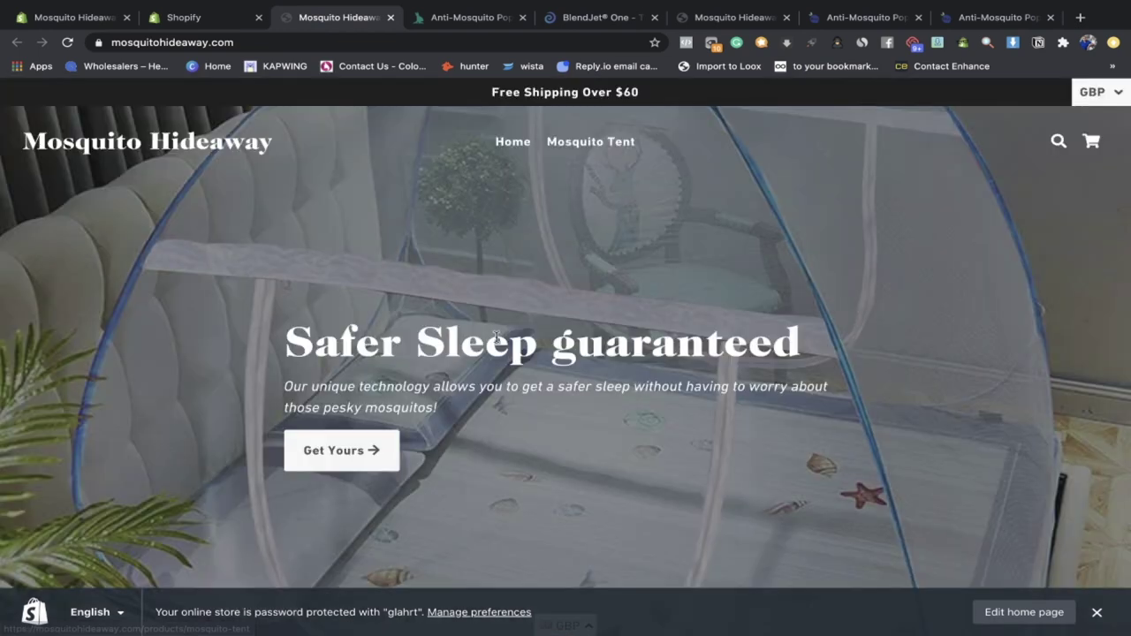
click(1092, 145)
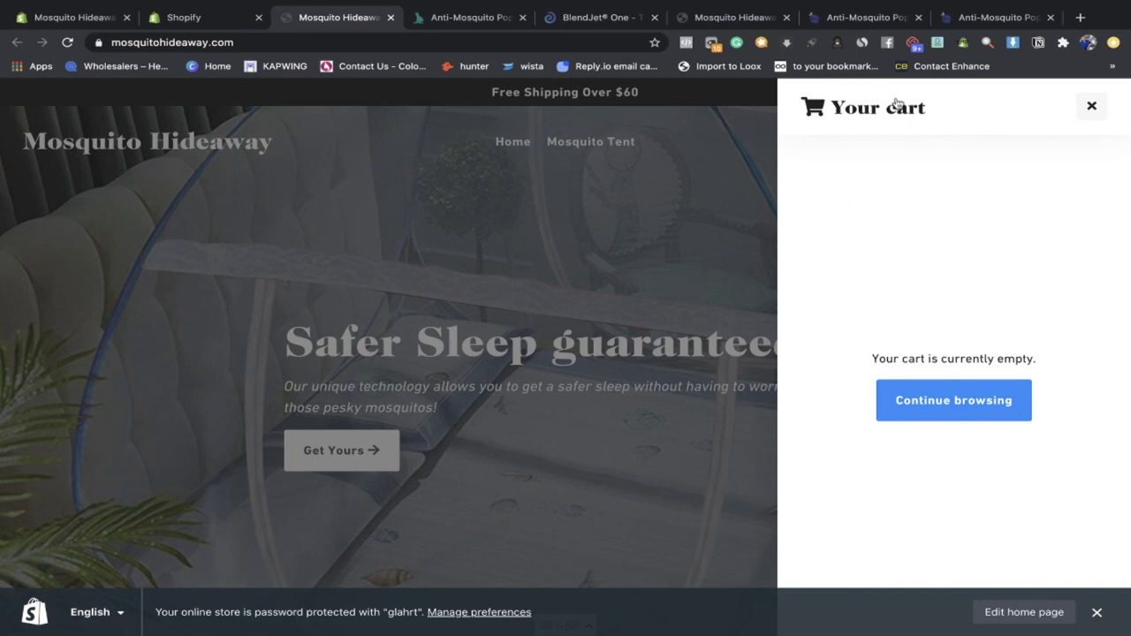
click(1089, 105)
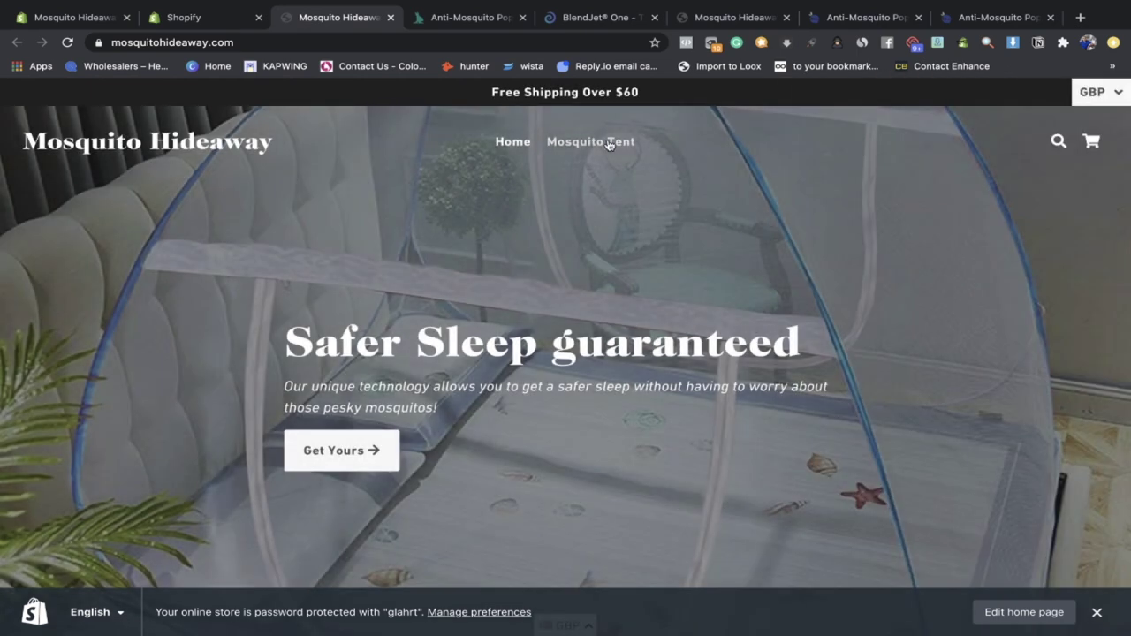
Step: Review the No More Mosquitos page's 13 reviews, £46.64 price, size and quantity options, then close it
click(611, 149)
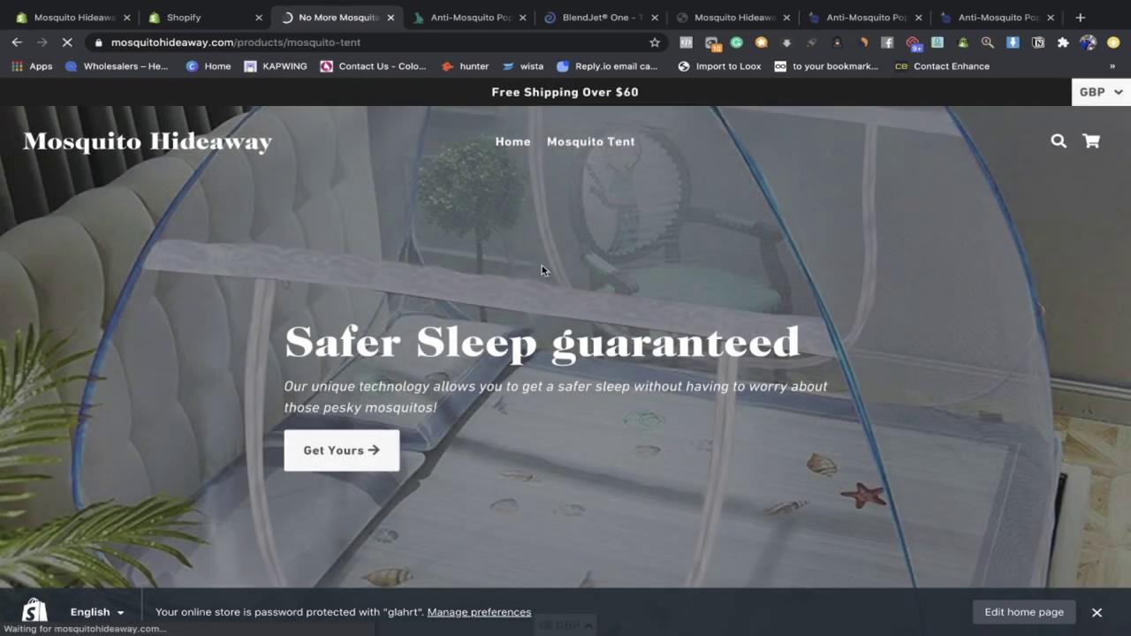
scroll(540, 262, down, 2)
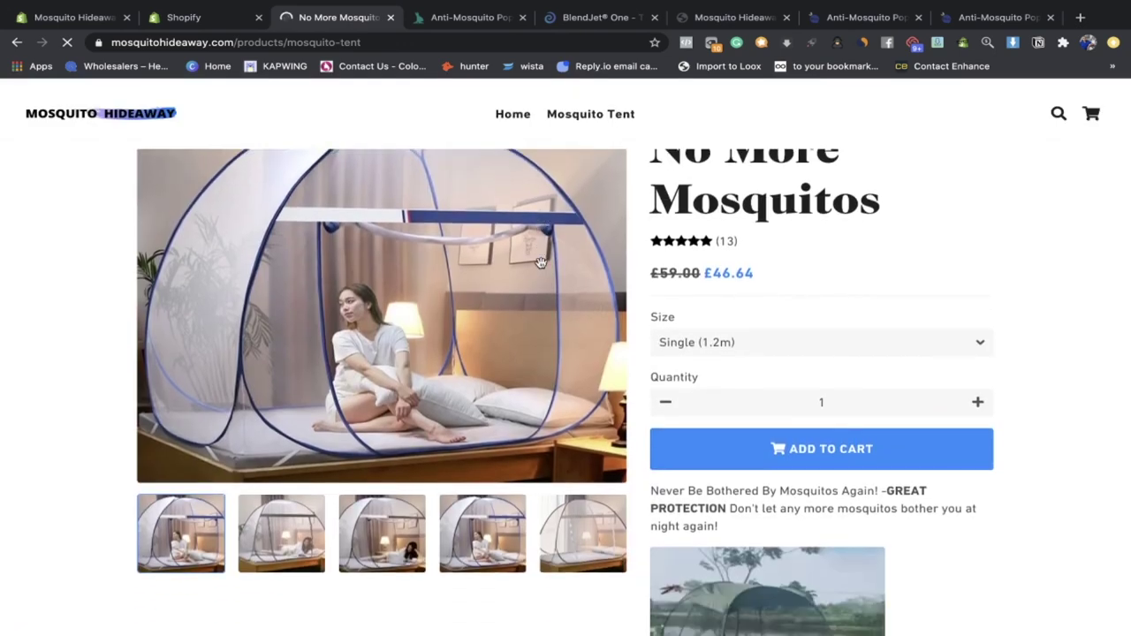
scroll(764, 329, down, 4)
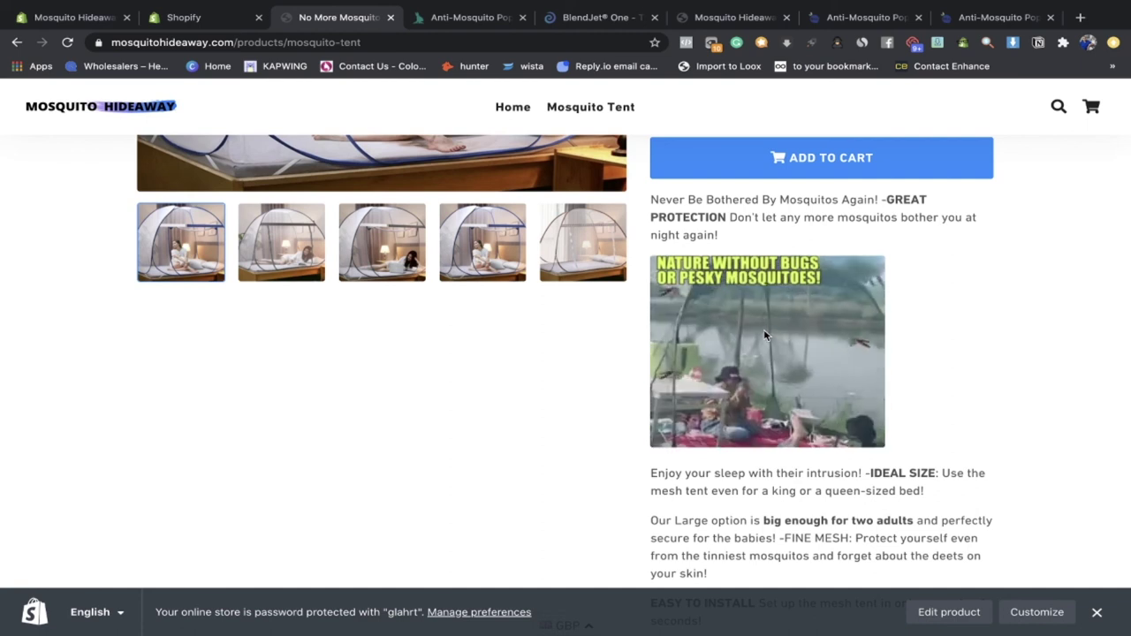
scroll(764, 332, down, 8)
scroll(764, 330, down, 3)
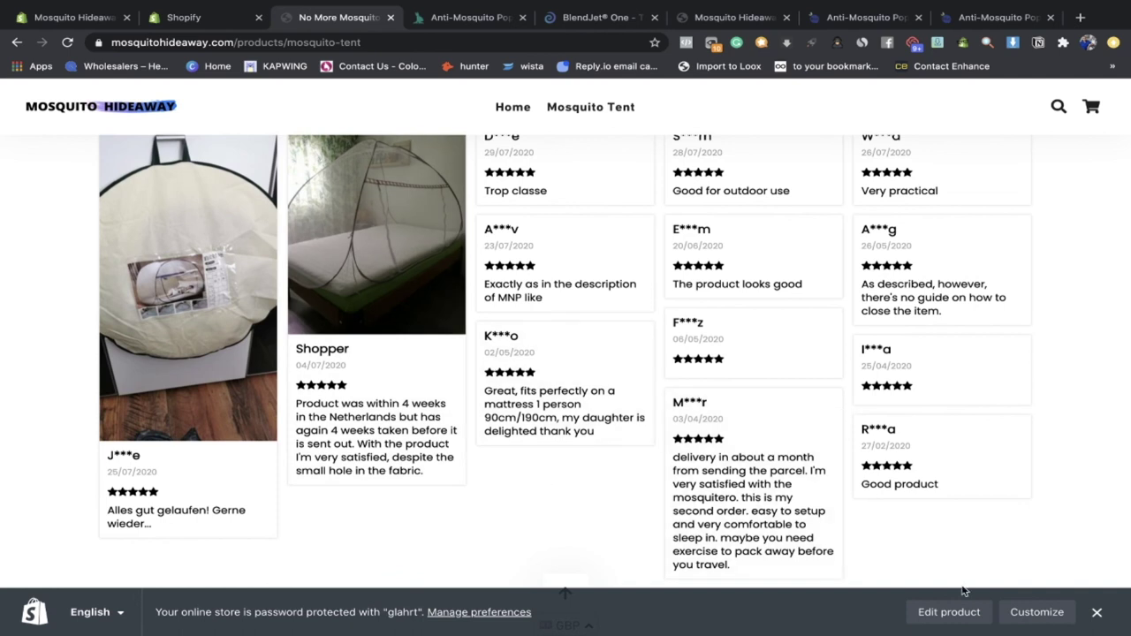
scroll(337, 387, up, 2)
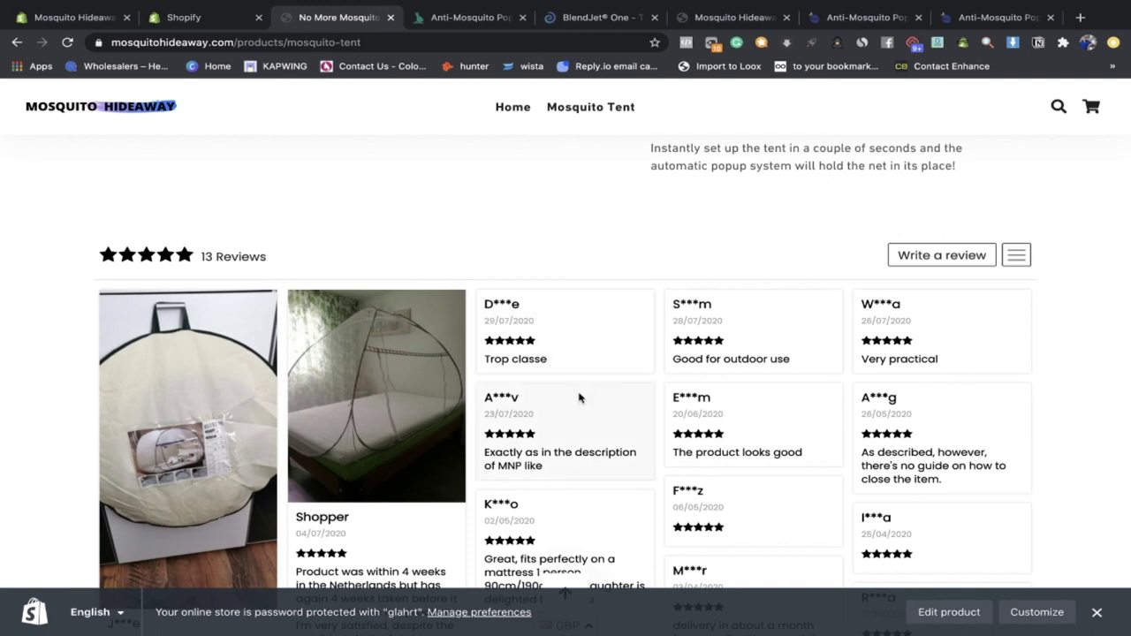
scroll(578, 396, down, 4)
scroll(517, 444, down, 4)
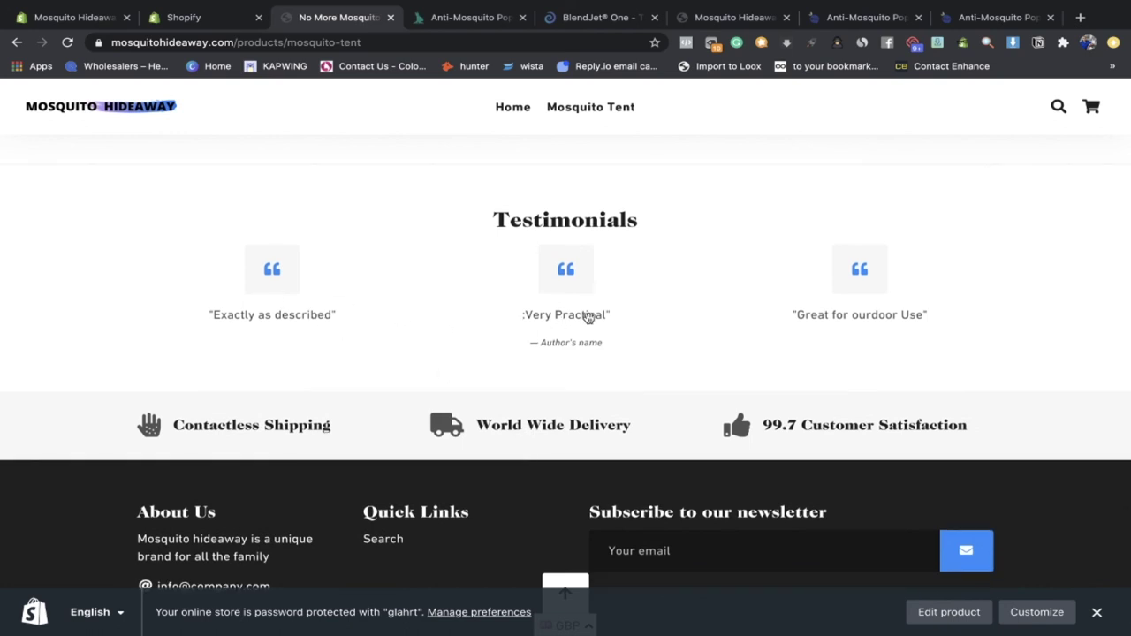
scroll(802, 356, up, 3)
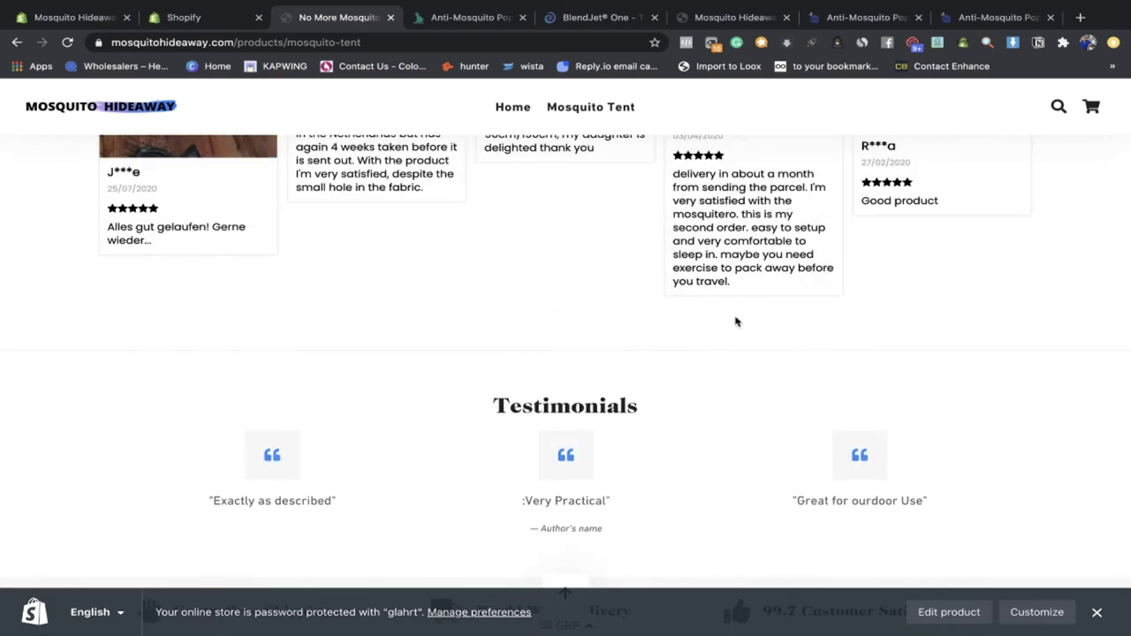
scroll(735, 321, up, 2)
scroll(735, 322, up, 1)
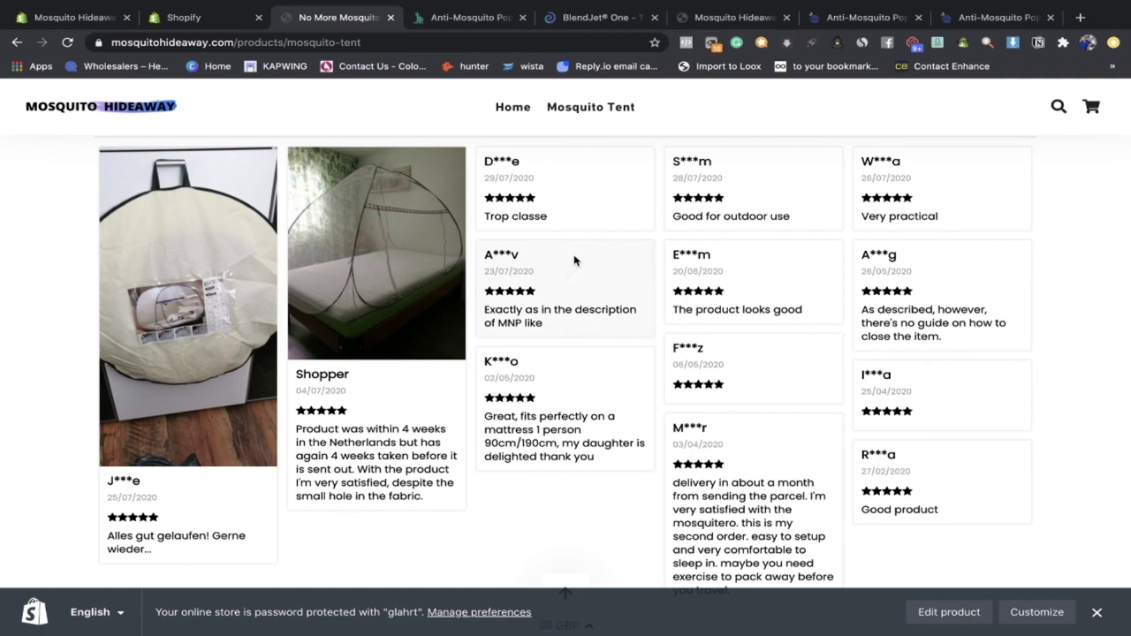
scroll(768, 486, down, 6)
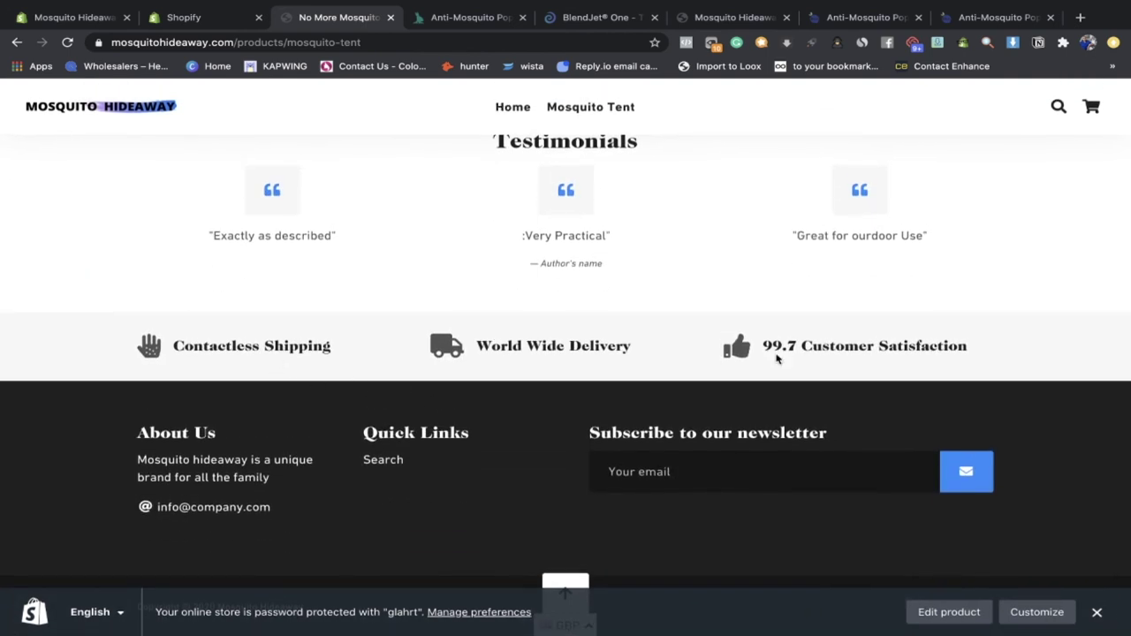
scroll(778, 357, up, 15)
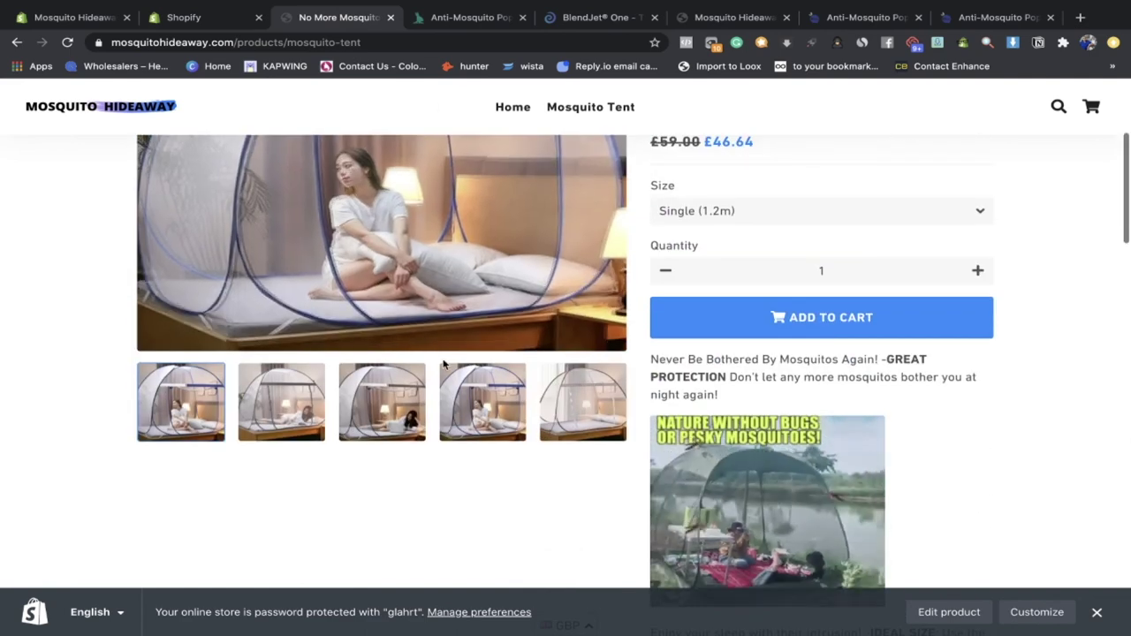
scroll(443, 363, up, 3)
scroll(772, 454, down, 10)
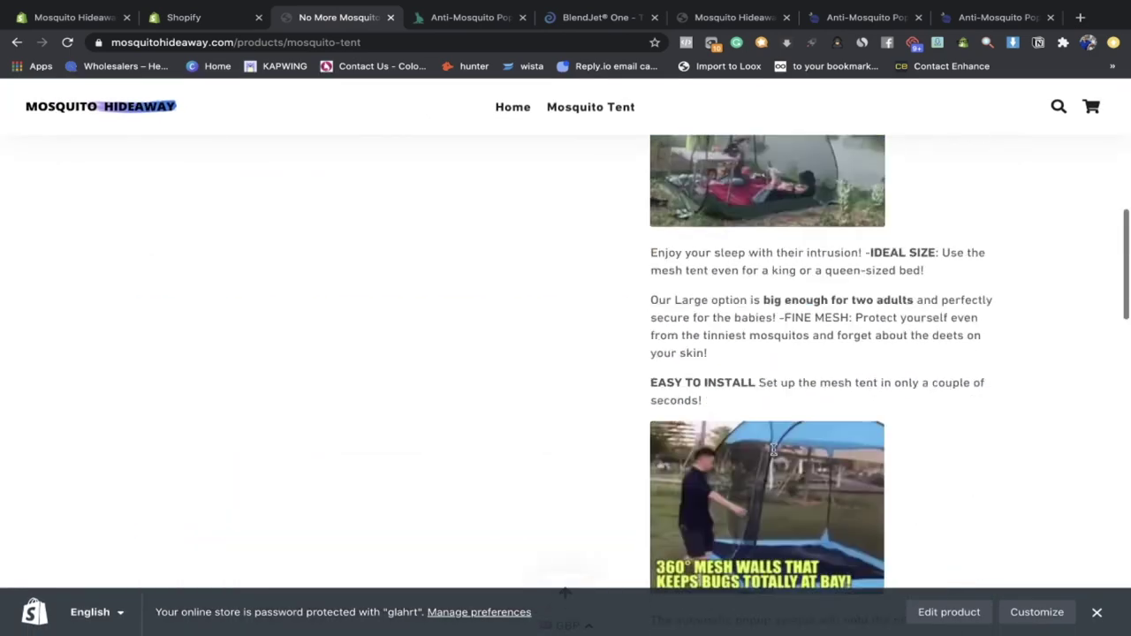
scroll(773, 450, up, 10)
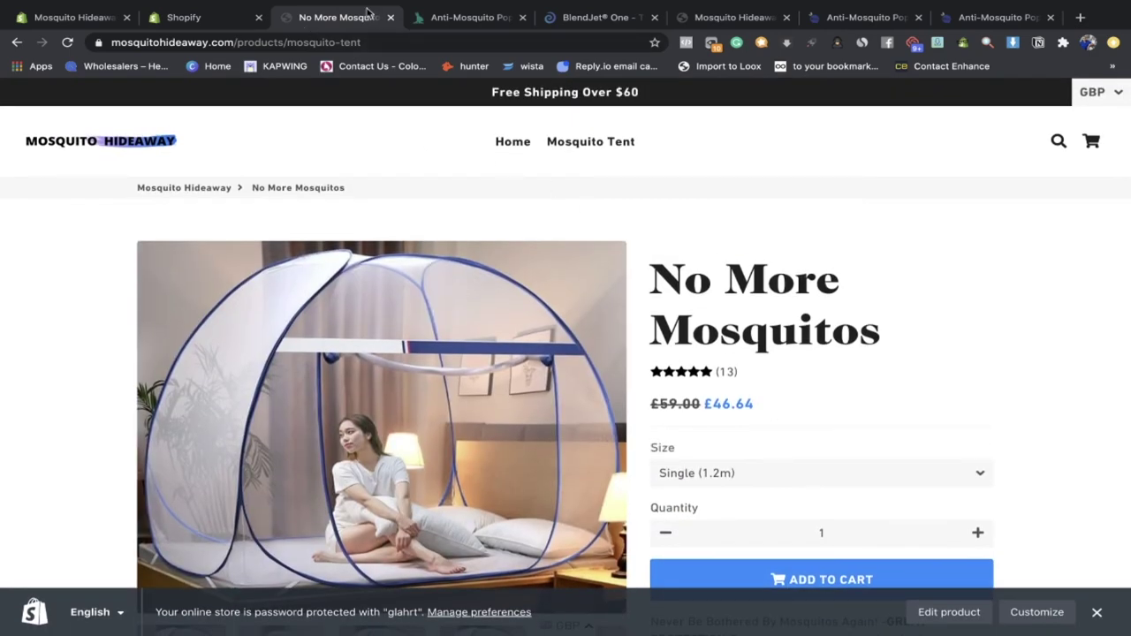
click(391, 18)
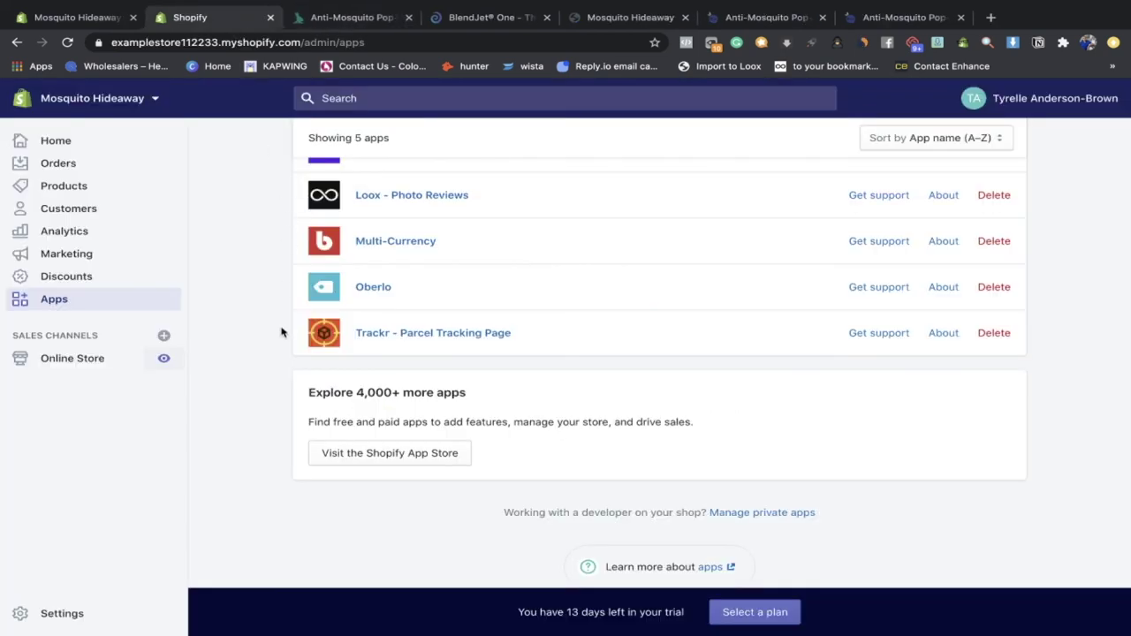
Step: Navigate from the home dashboard through Settings to the Payment providers page
scroll(284, 330, up, 3)
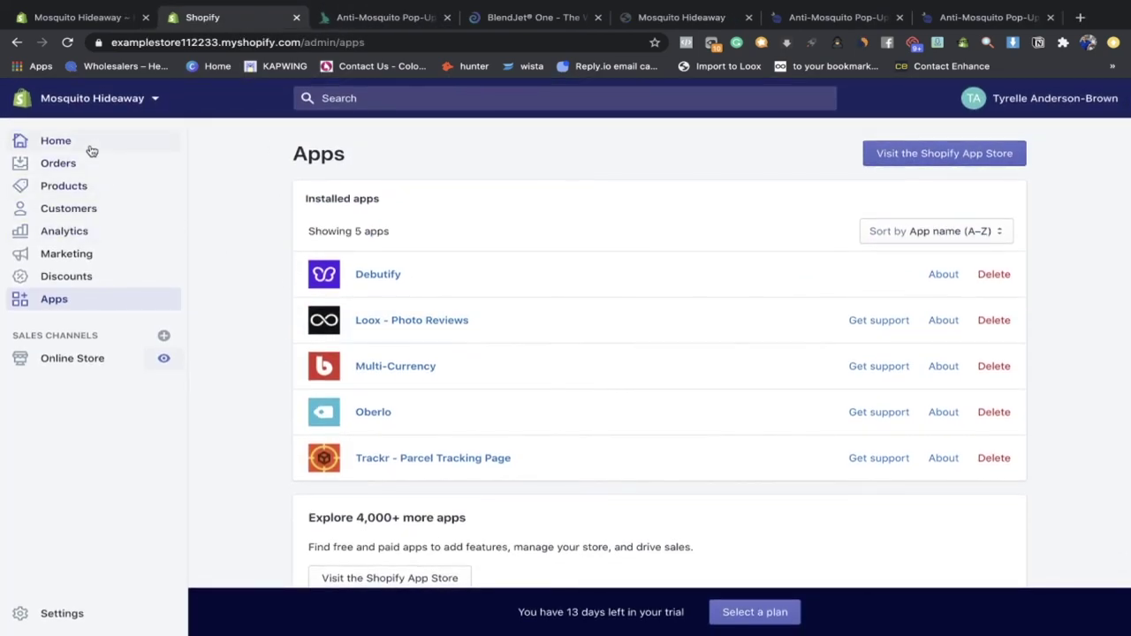
click(88, 145)
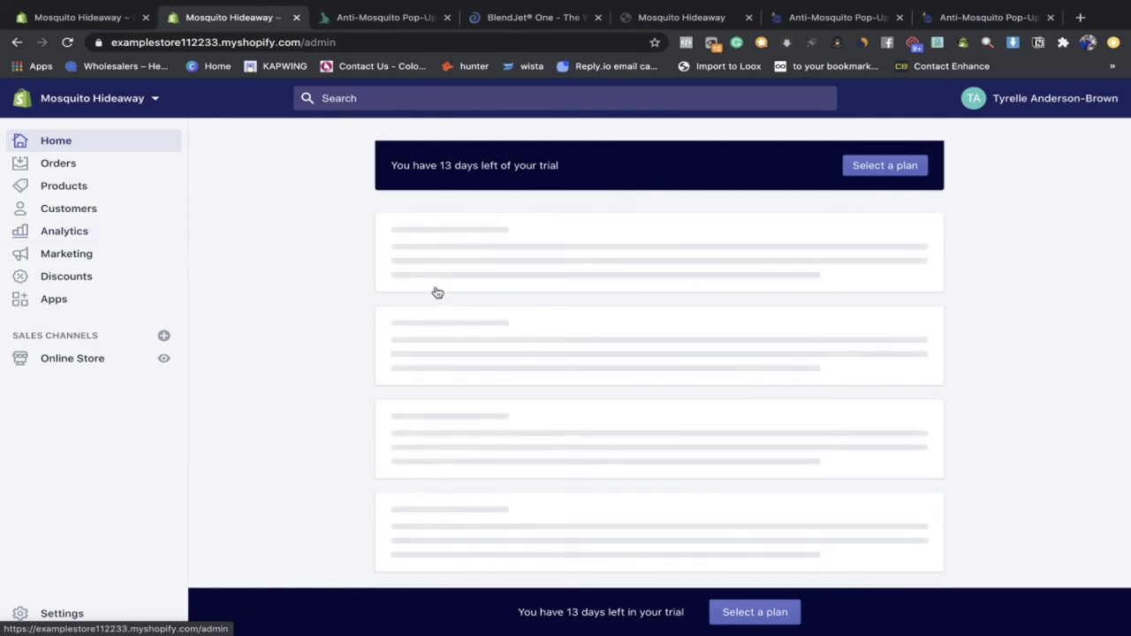
click(115, 613)
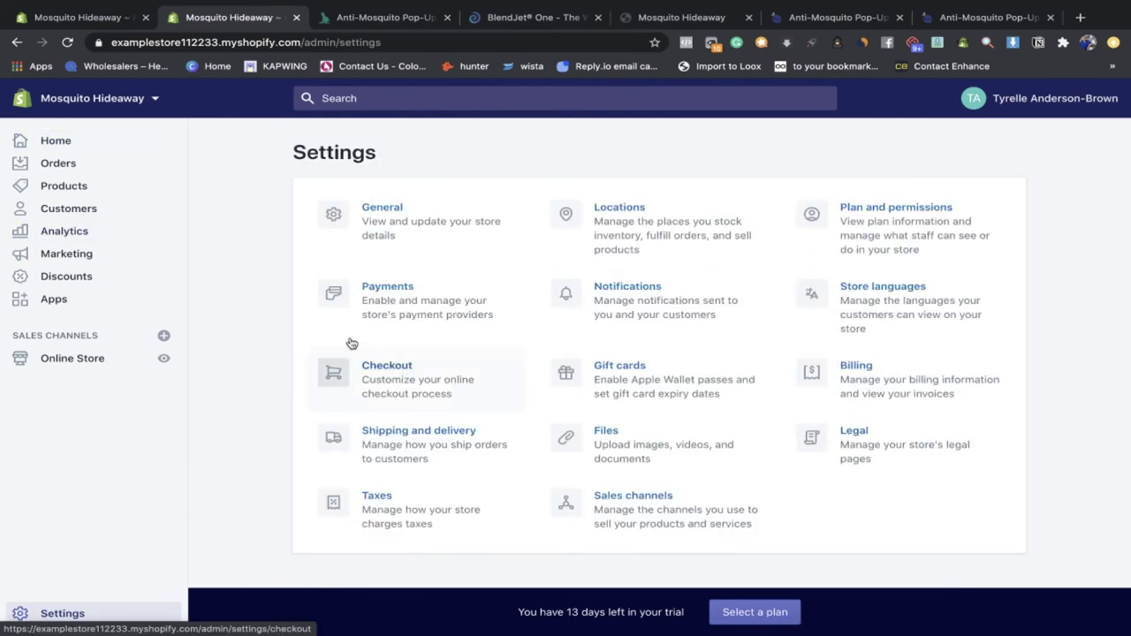
click(402, 315)
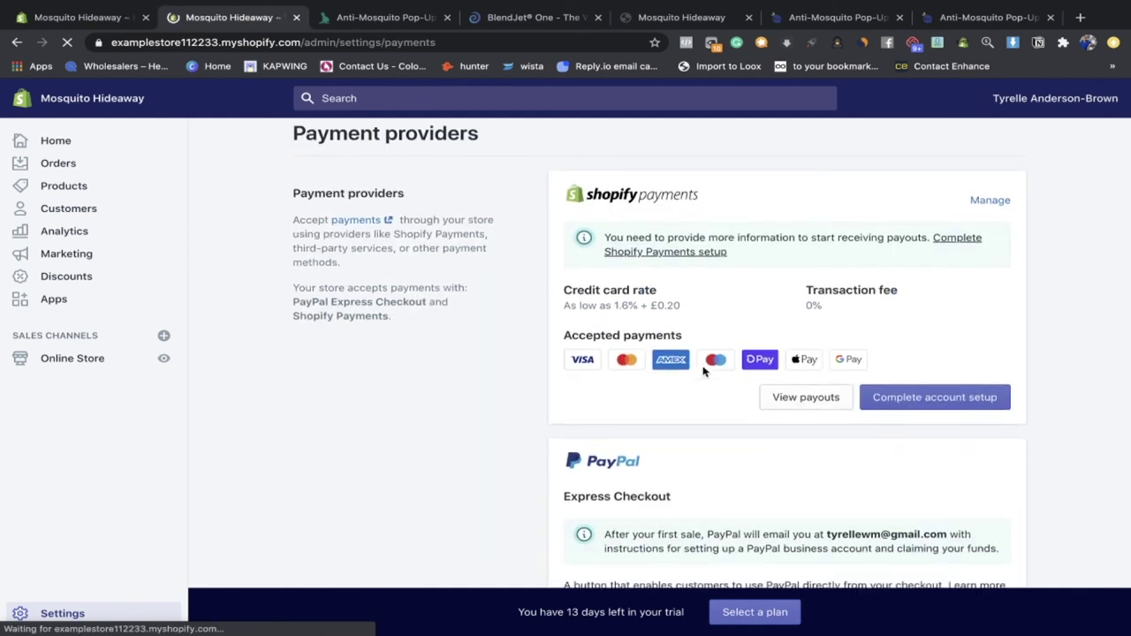
Step: Open the Shopify Payments management page and review the Test mode description
click(993, 244)
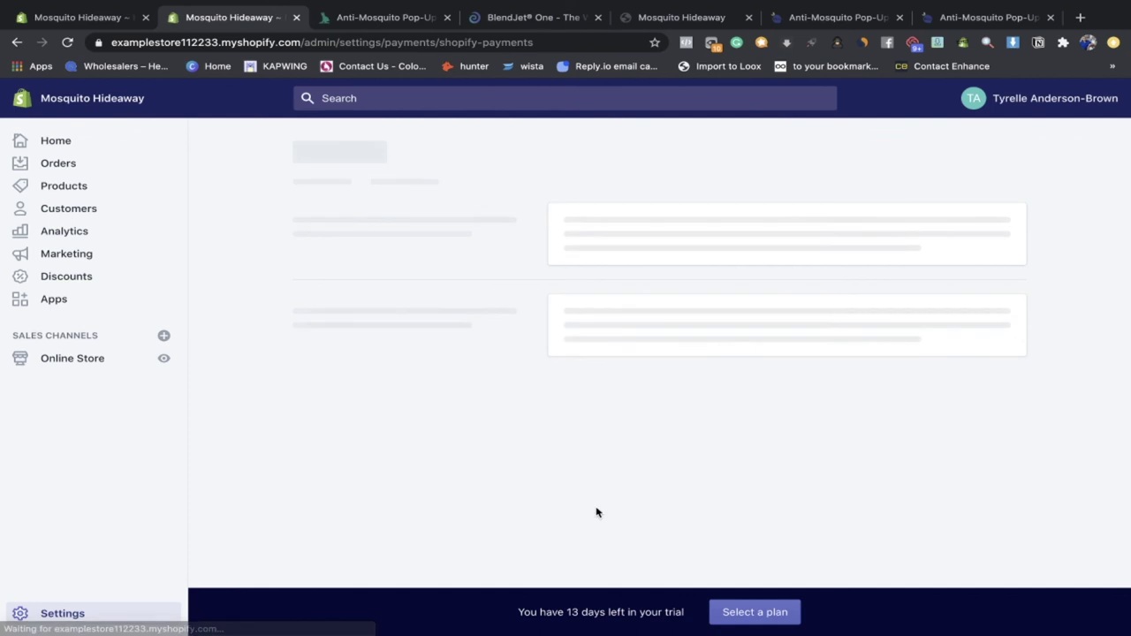
scroll(747, 409, down, 15)
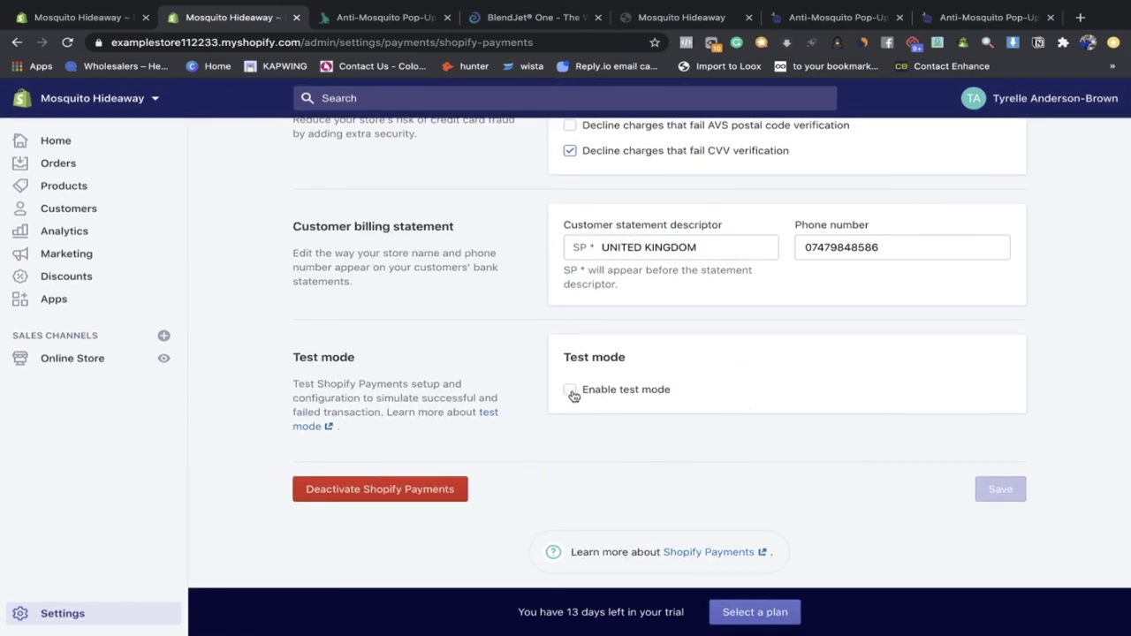
drag(399, 426, 296, 386)
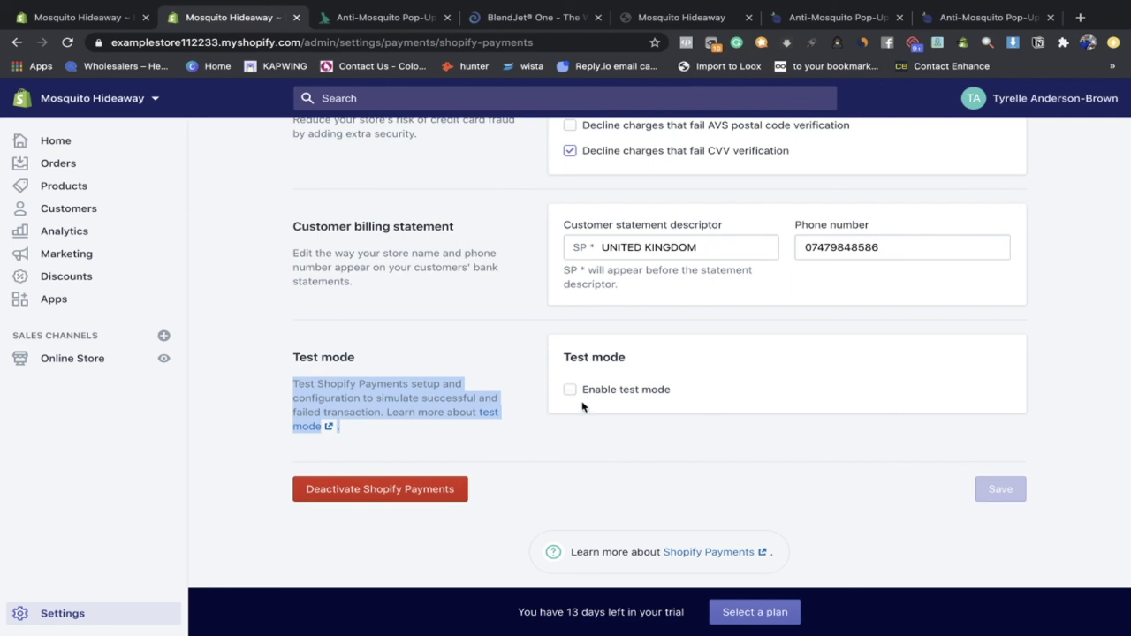
scroll(573, 394, up, 20)
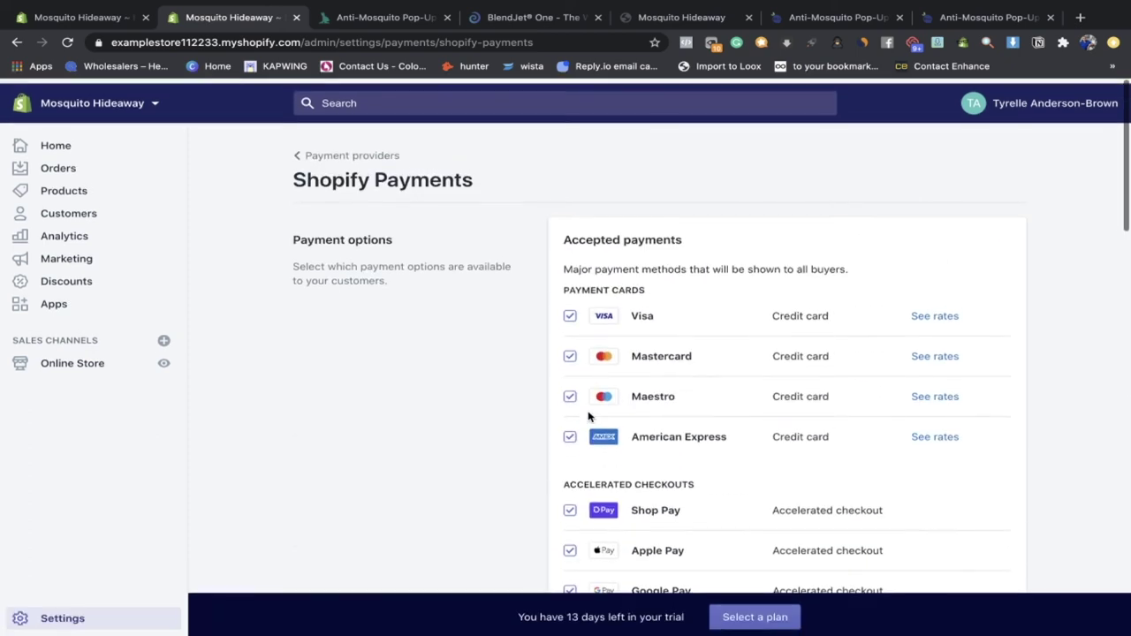
Step: Review the Payment providers overview with Shopify Payments and PayPal, then go back through Settings to Home
click(326, 156)
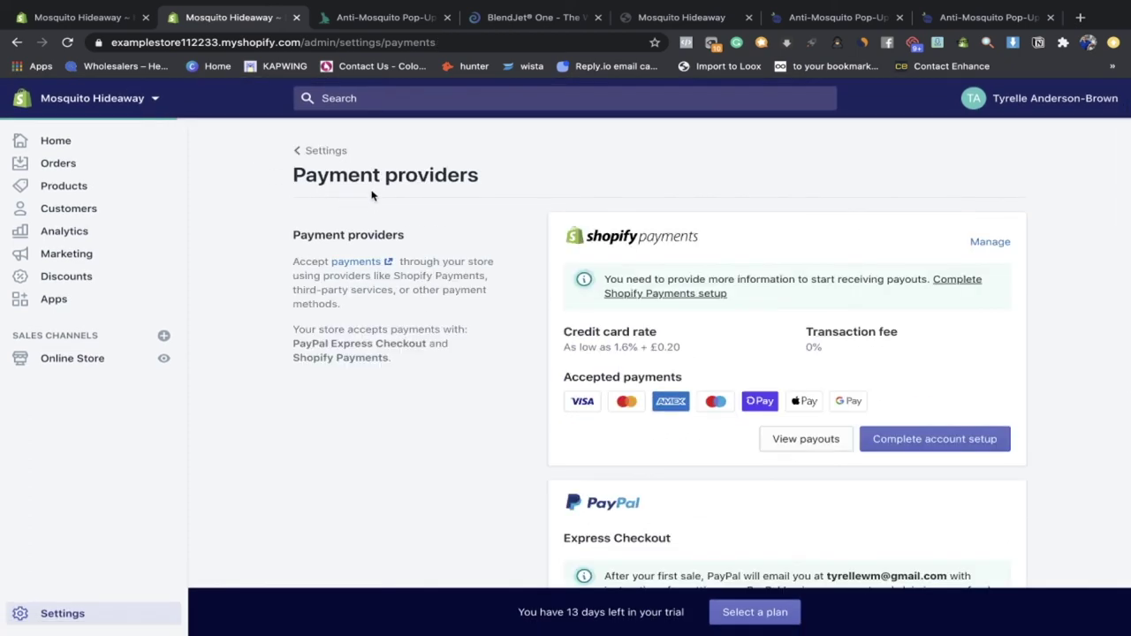
scroll(518, 297, down, 2)
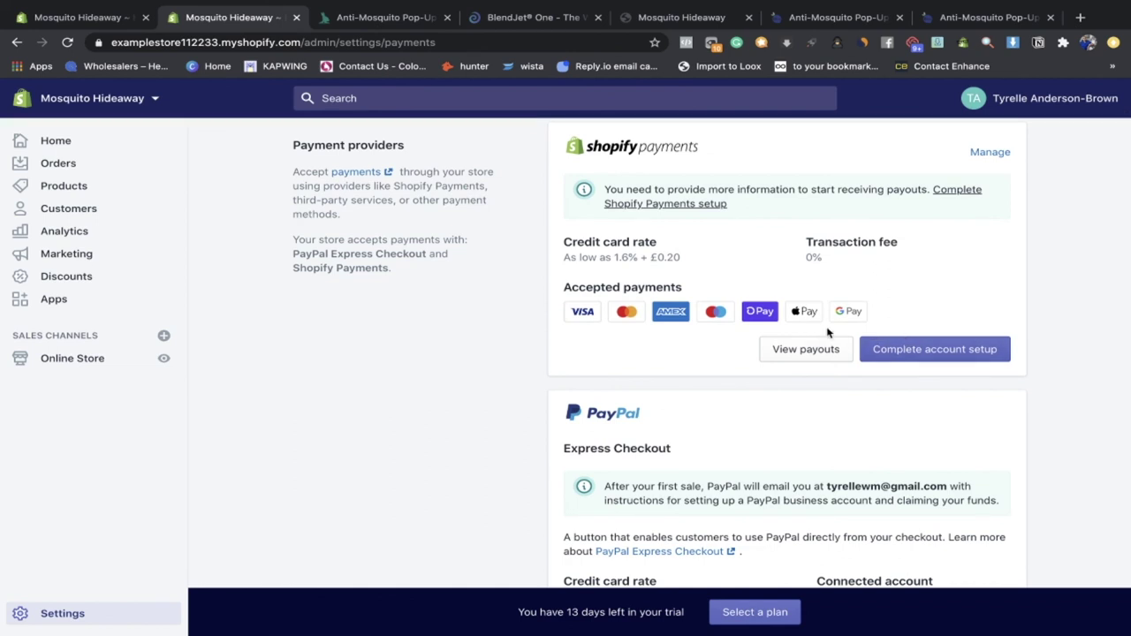
scroll(899, 340, down, 3)
scroll(954, 409, up, 4)
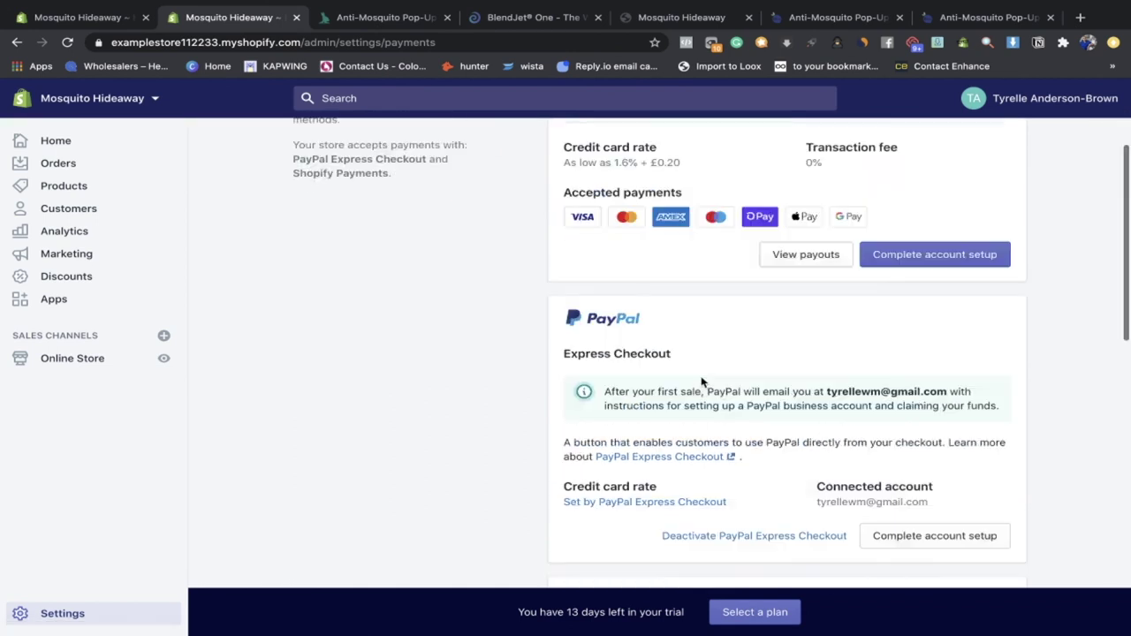
click(302, 154)
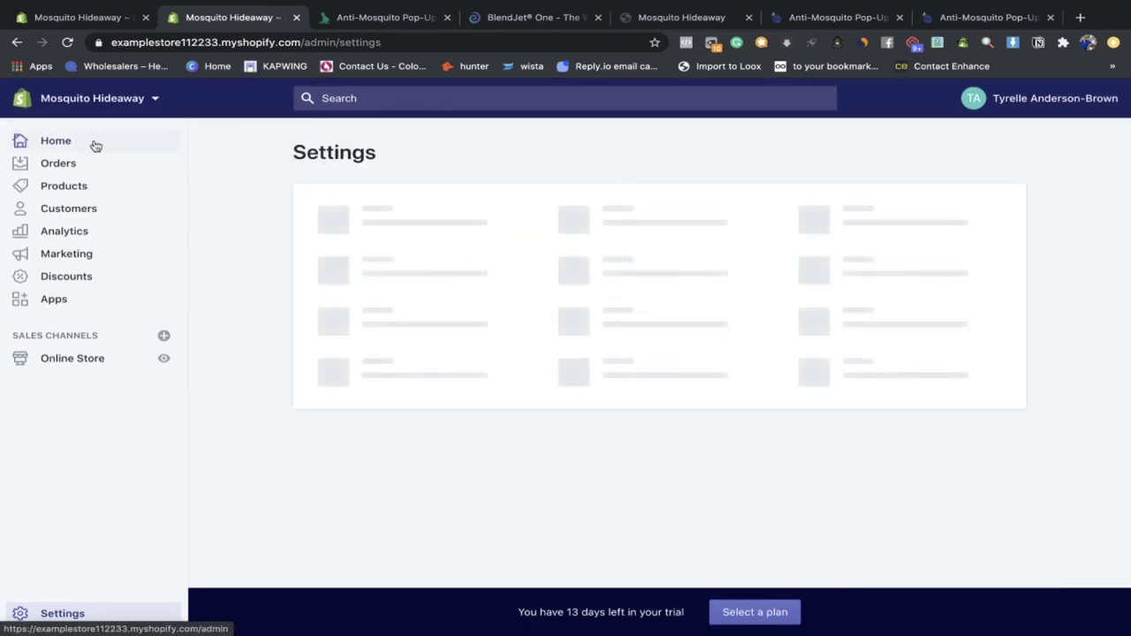
click(92, 144)
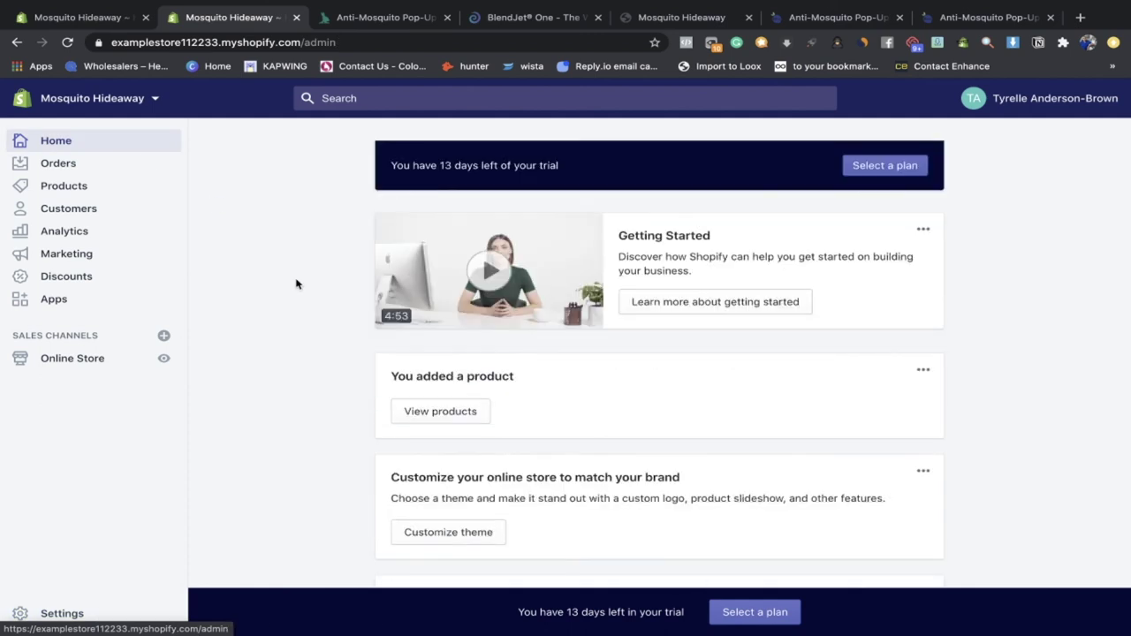
Step: Open the Debutify 2.0.2 theme editor from Online Store > Themes and read the hero paragraph
click(113, 362)
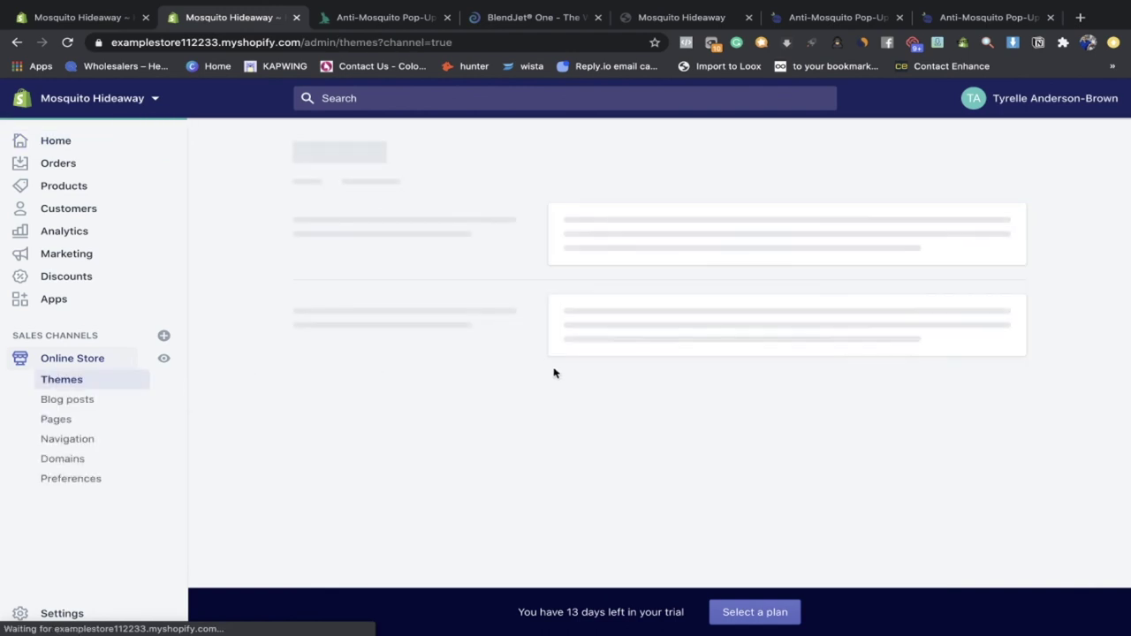
click(955, 363)
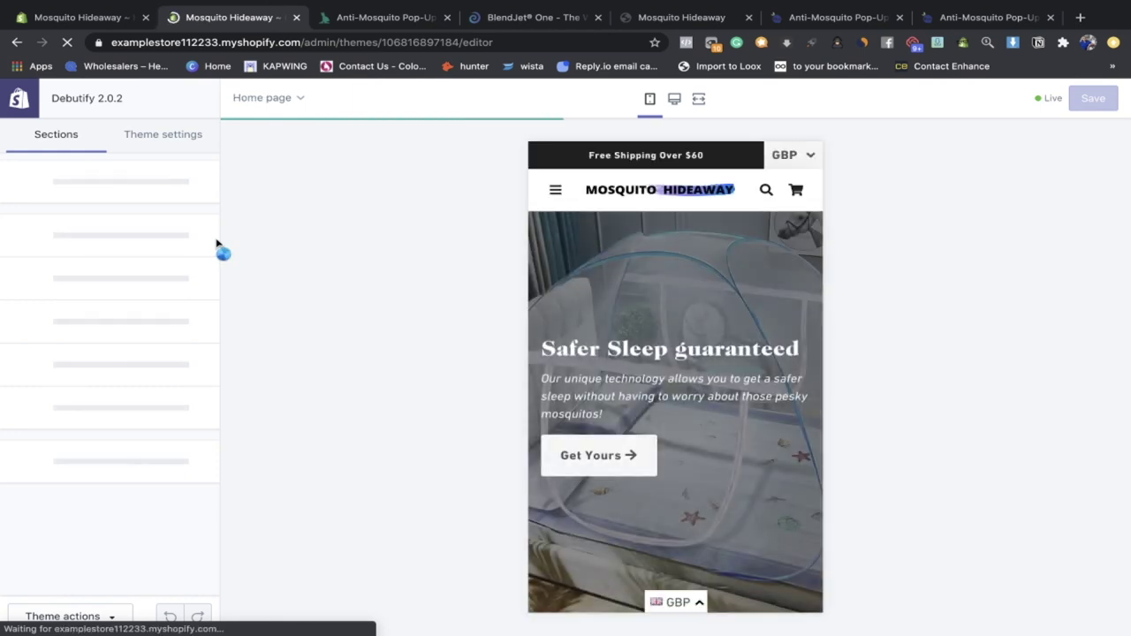
scroll(623, 380, down, 1)
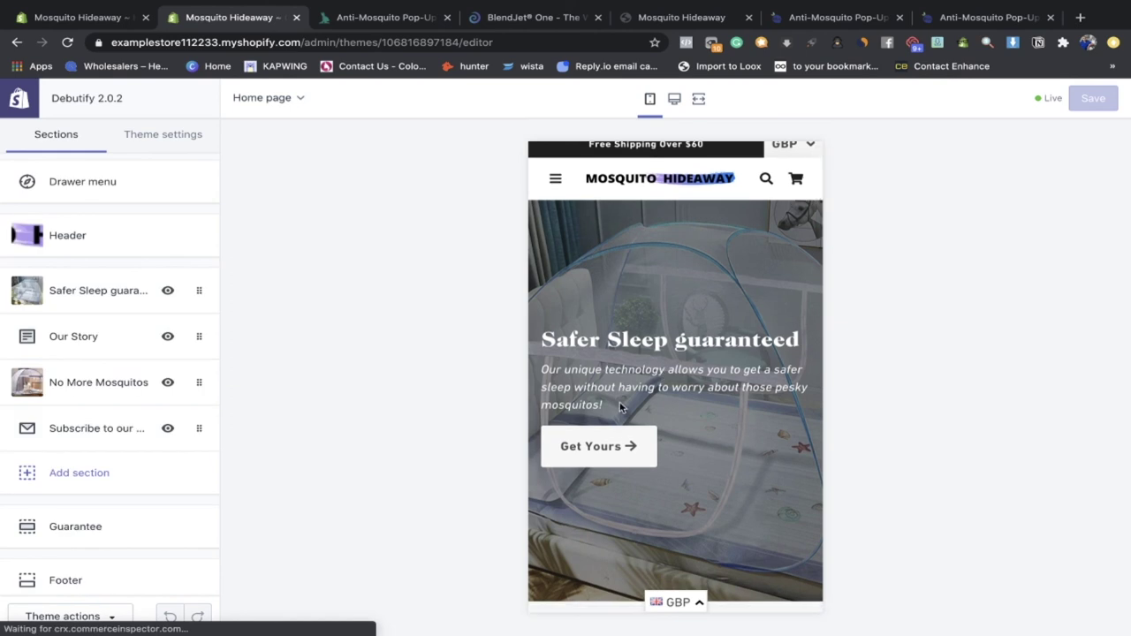
triple_click(618, 406)
scroll(618, 397, down, 5)
drag(760, 354, 497, 293)
click(675, 337)
Step: Scroll down the home page preview and inspect the Our Story section's text, including the CEO signature
scroll(675, 337, down, 2)
scroll(675, 337, down, 3)
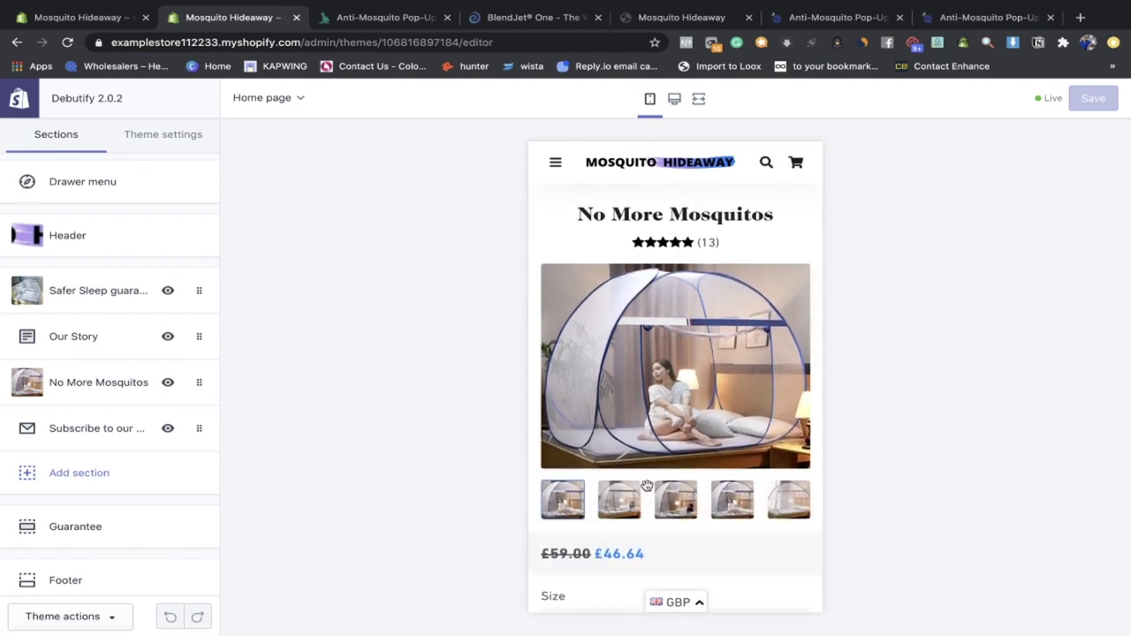
scroll(627, 505, down, 1)
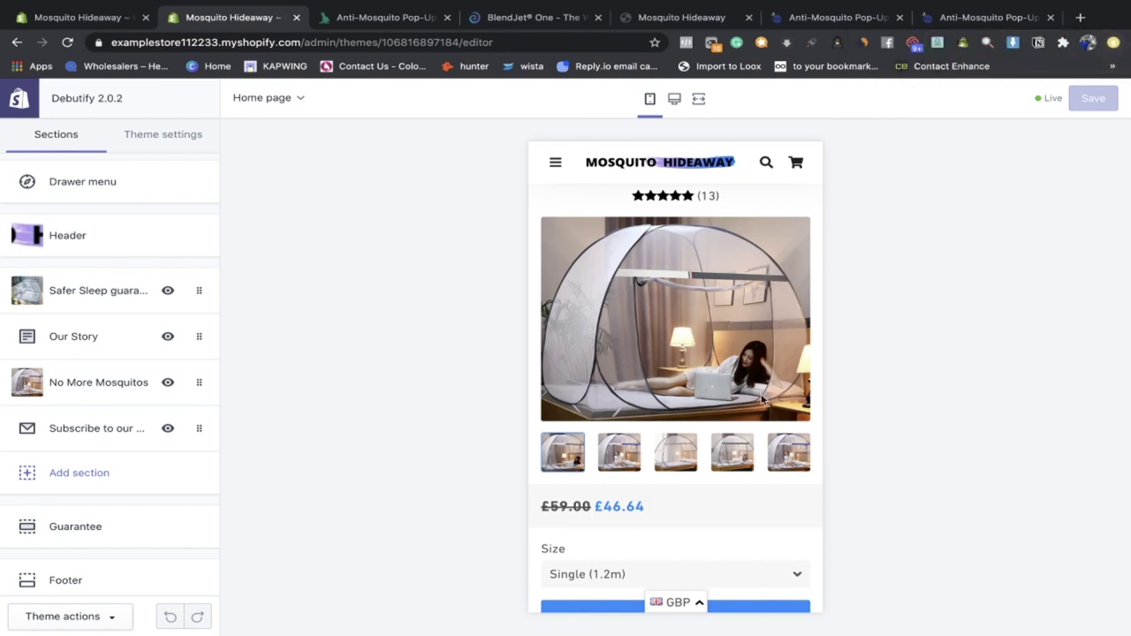
scroll(629, 530, down, 3)
scroll(629, 518, down, 8)
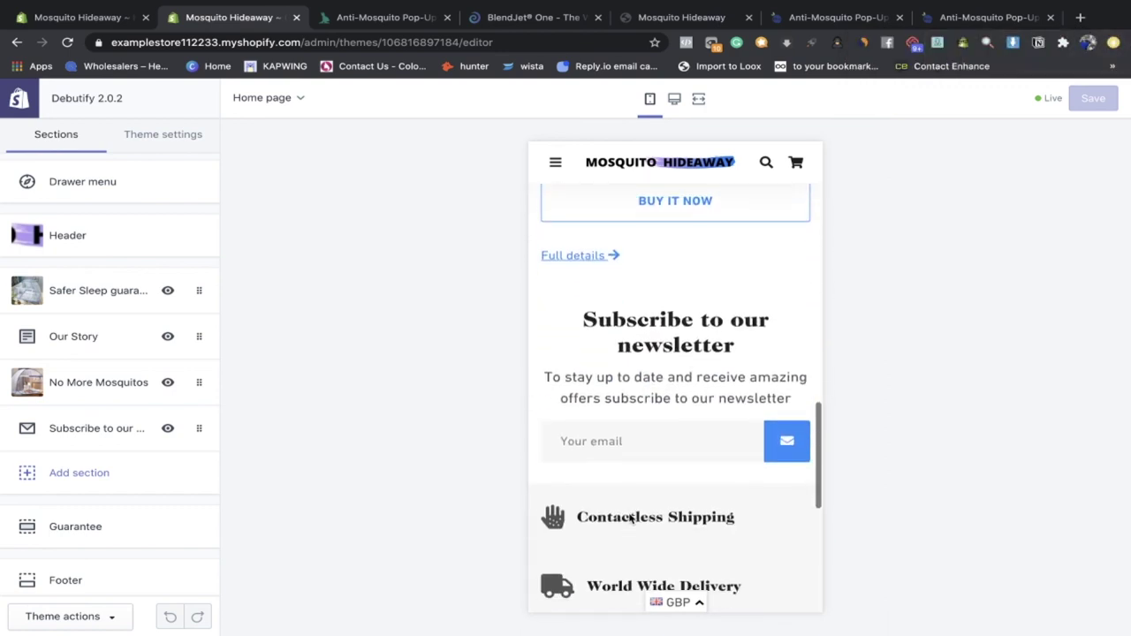
scroll(664, 329, down, 4)
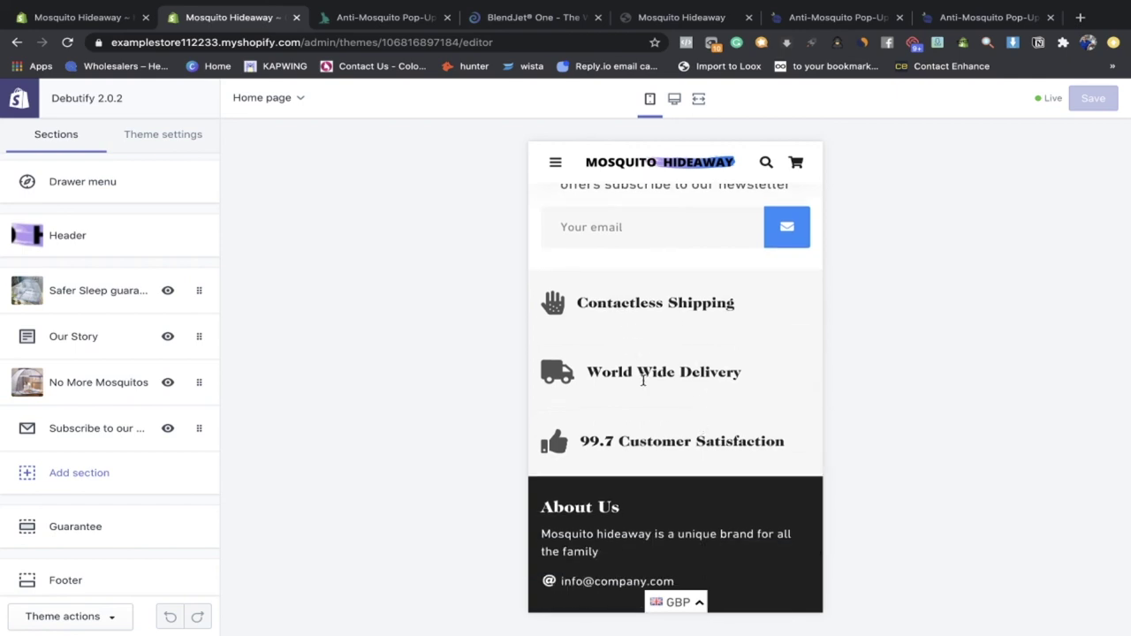
scroll(644, 454, down, 2)
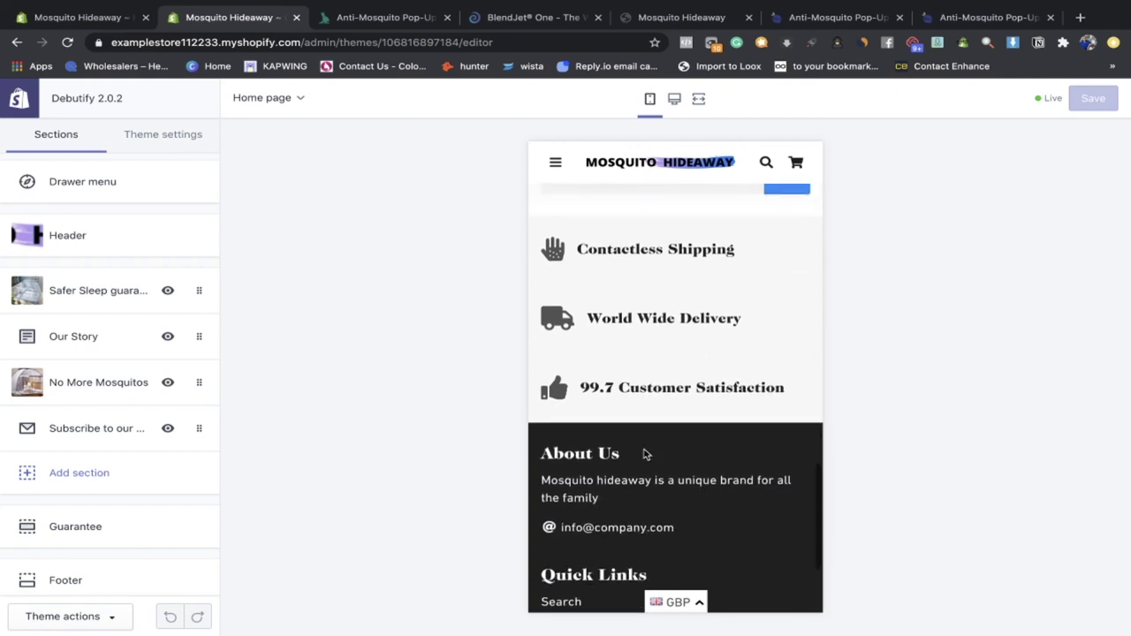
click(81, 337)
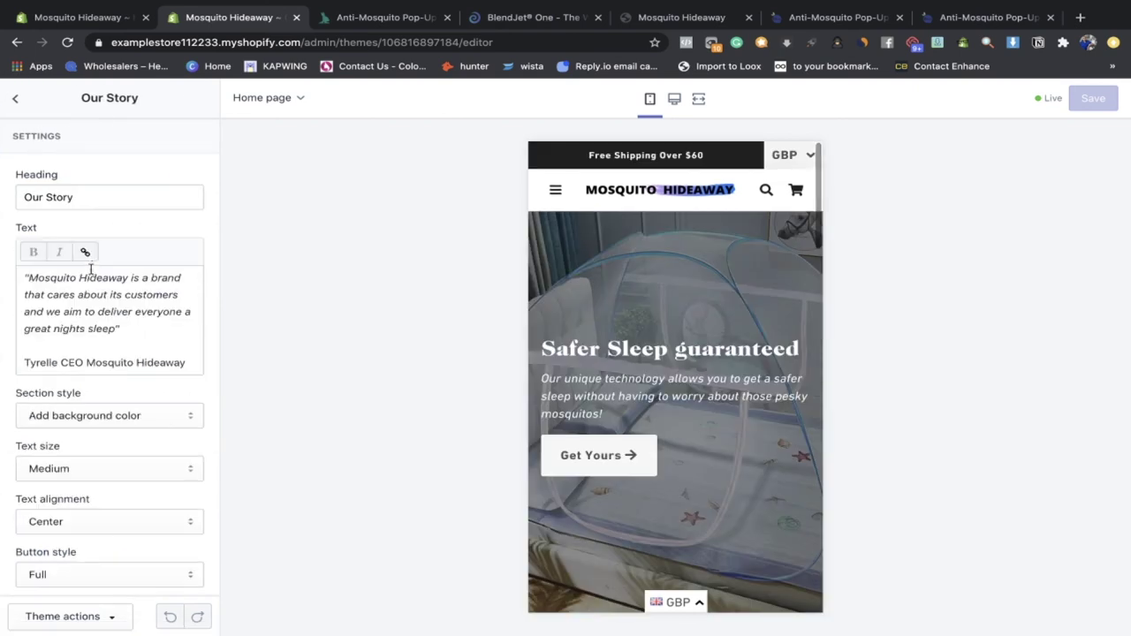
drag(185, 362, 4, 360)
click(139, 340)
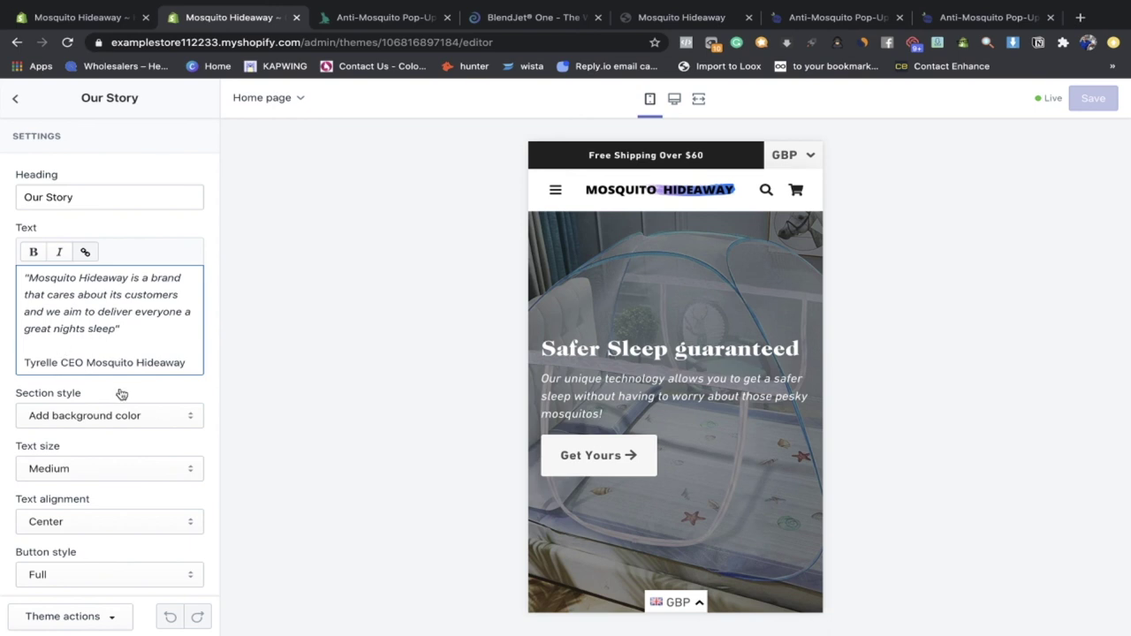
Step: Return to the sections list and reveal the preview's mobile menu with Home, Mosquito Tent and Search
scroll(119, 394, down, 5)
scroll(119, 394, up, 5)
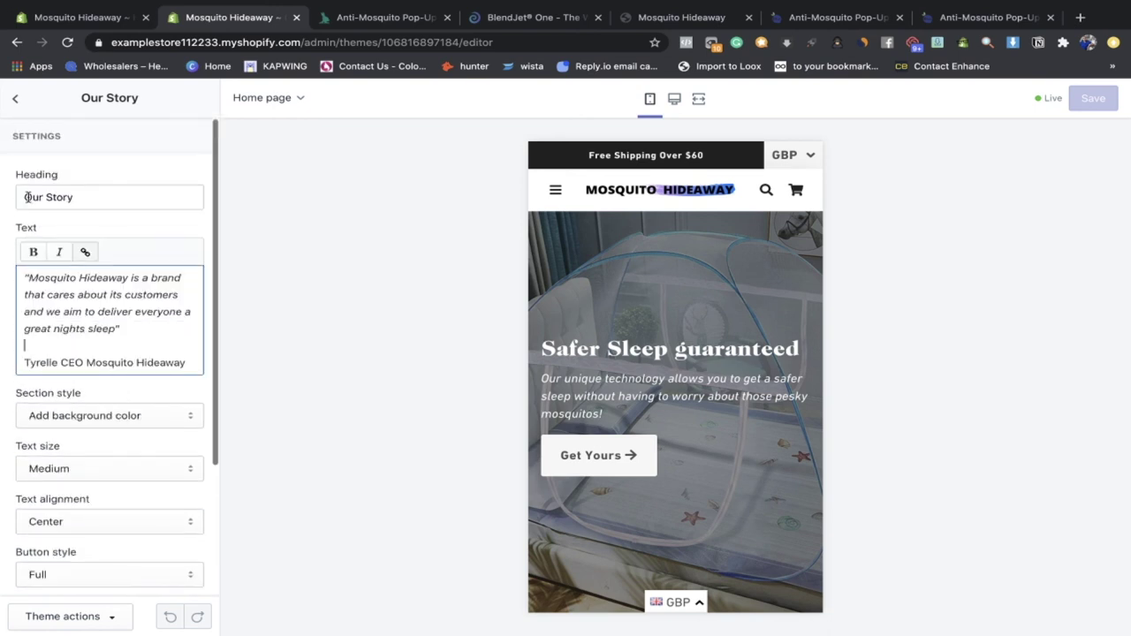
click(15, 99)
scroll(125, 431, down, 1)
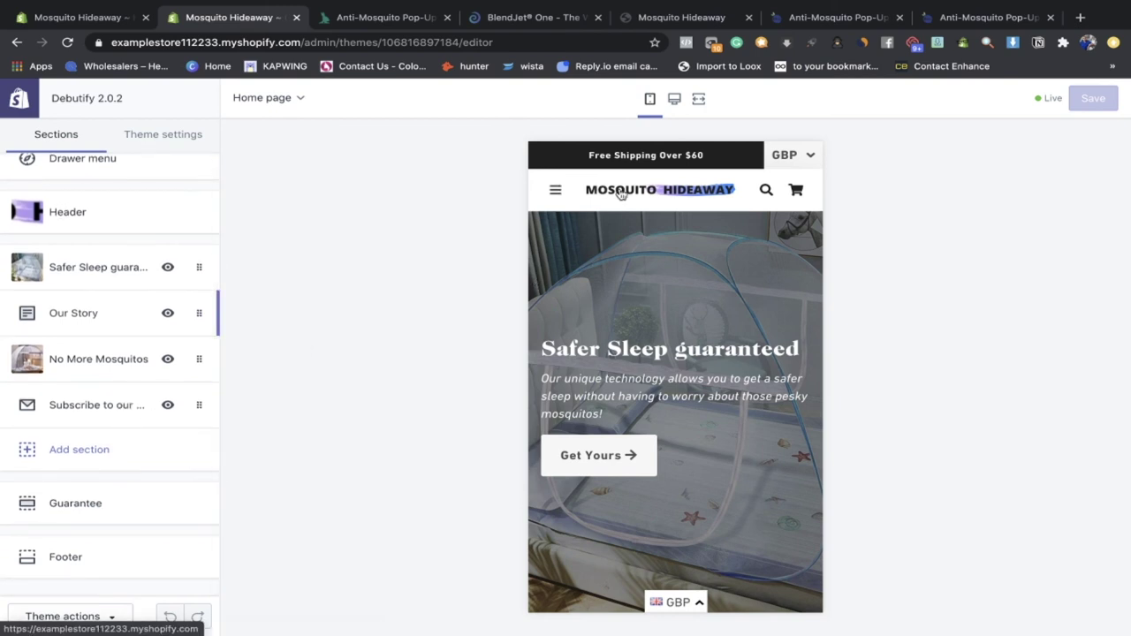
click(555, 189)
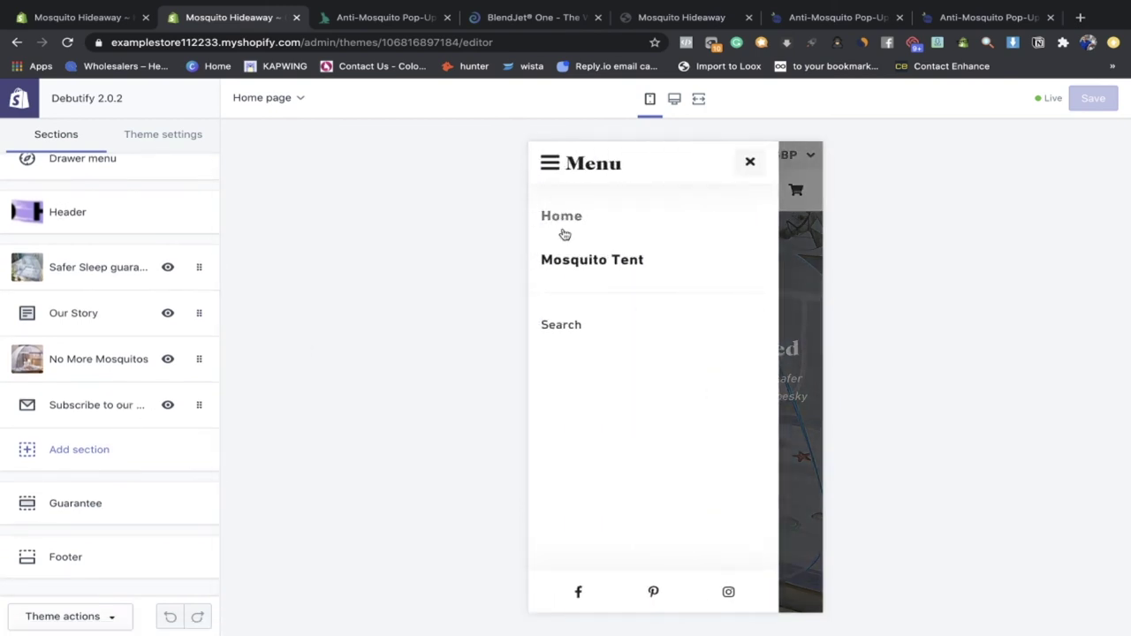
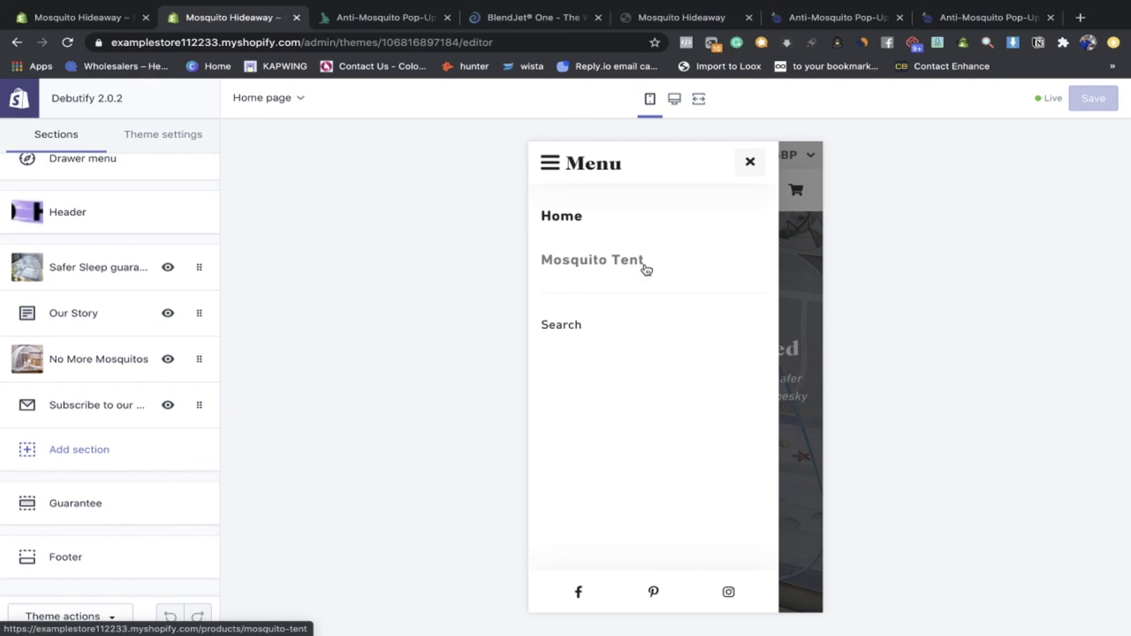
Step: Close the mobile preview's menu drawer and follow Get Yours to the No More Mosquitos page
mouse_move(794, 623)
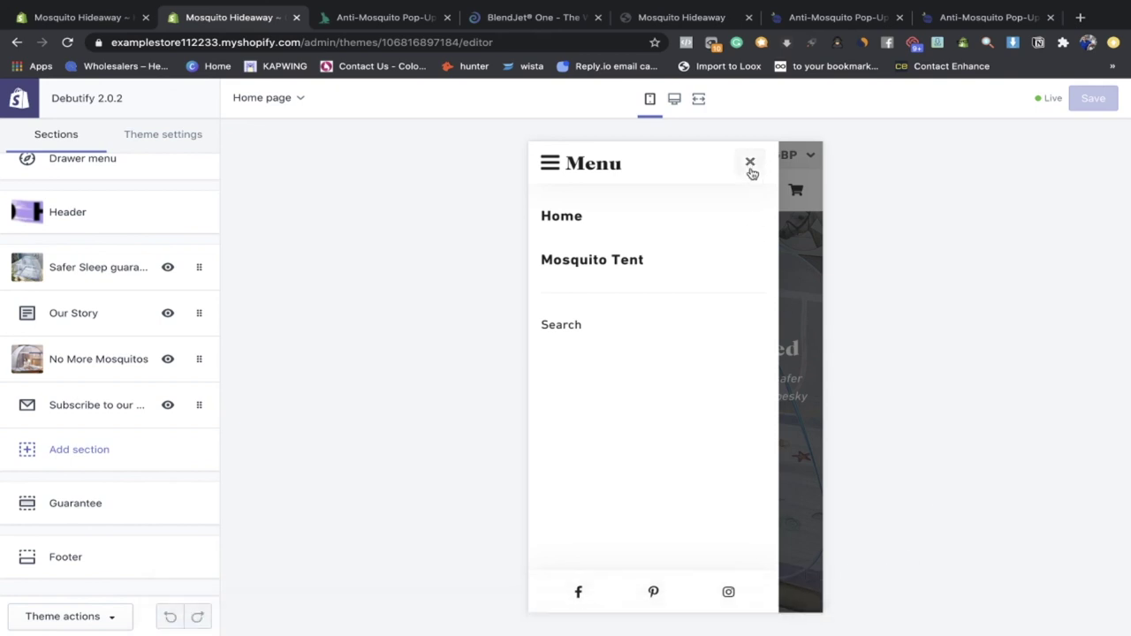
click(750, 170)
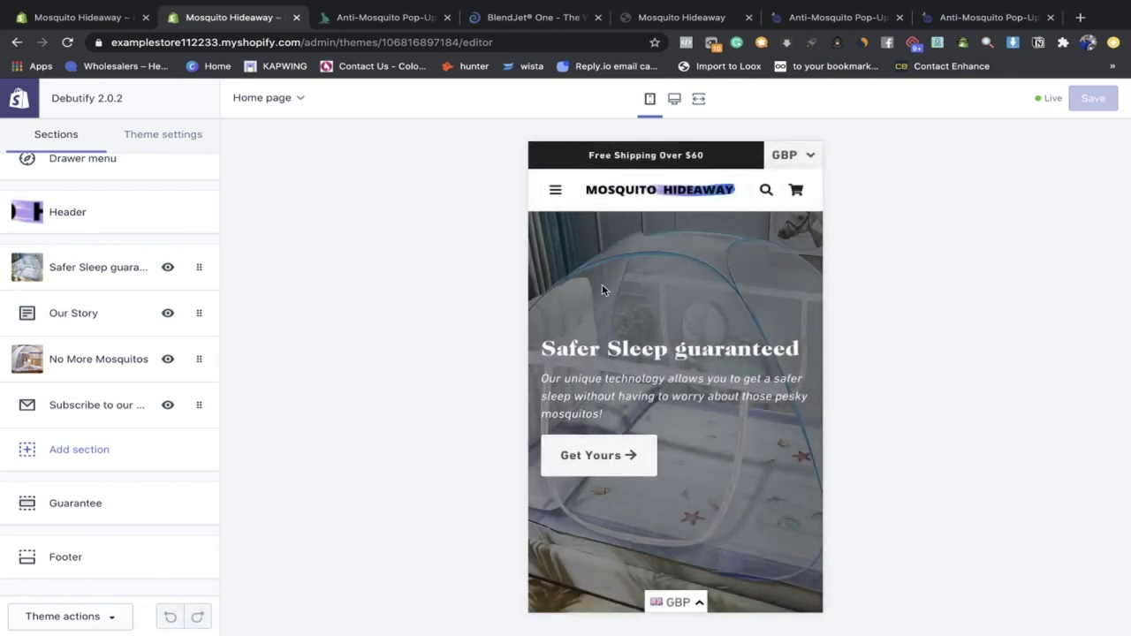
scroll(602, 283, down, 3)
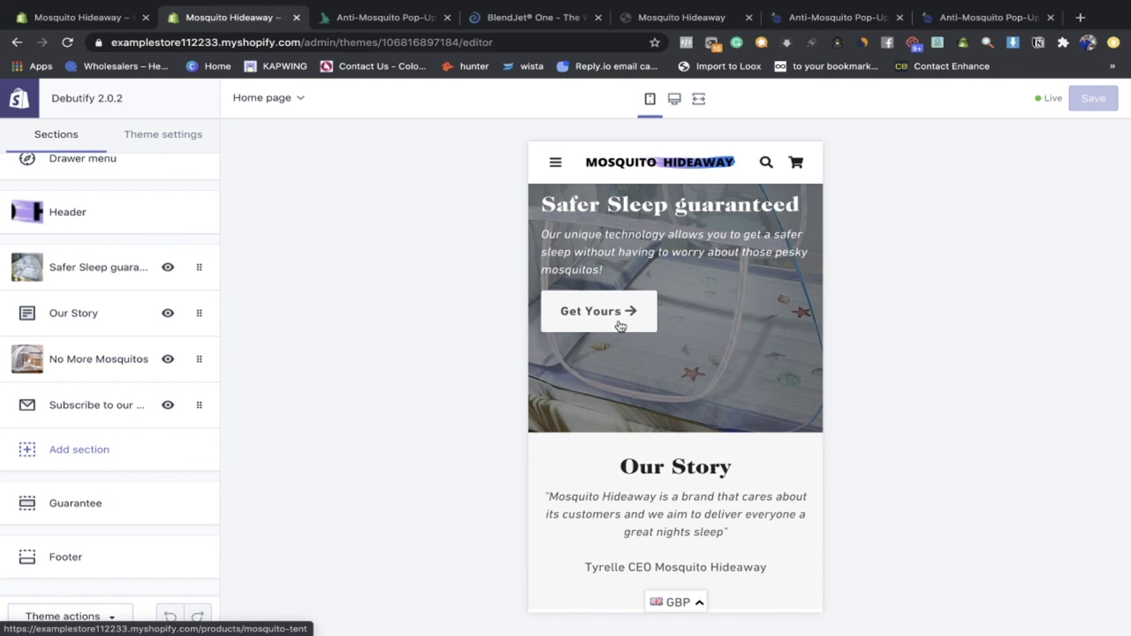
click(621, 325)
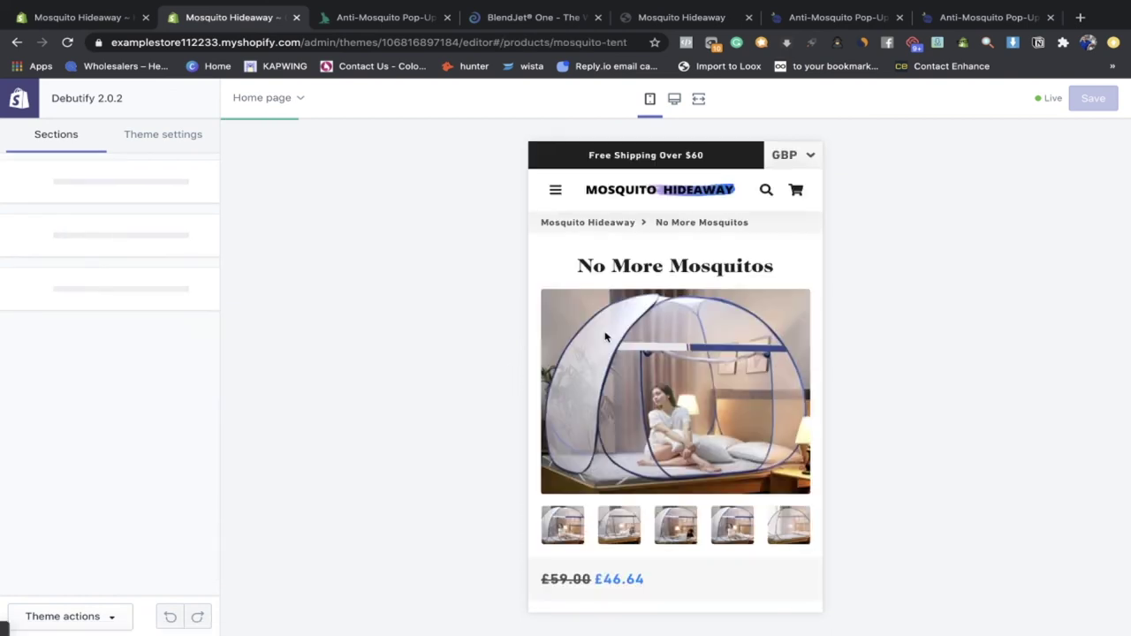
Step: Check the tent's available sizes in the preview, keeping Single (1.2m) selected
scroll(644, 435, down, 1)
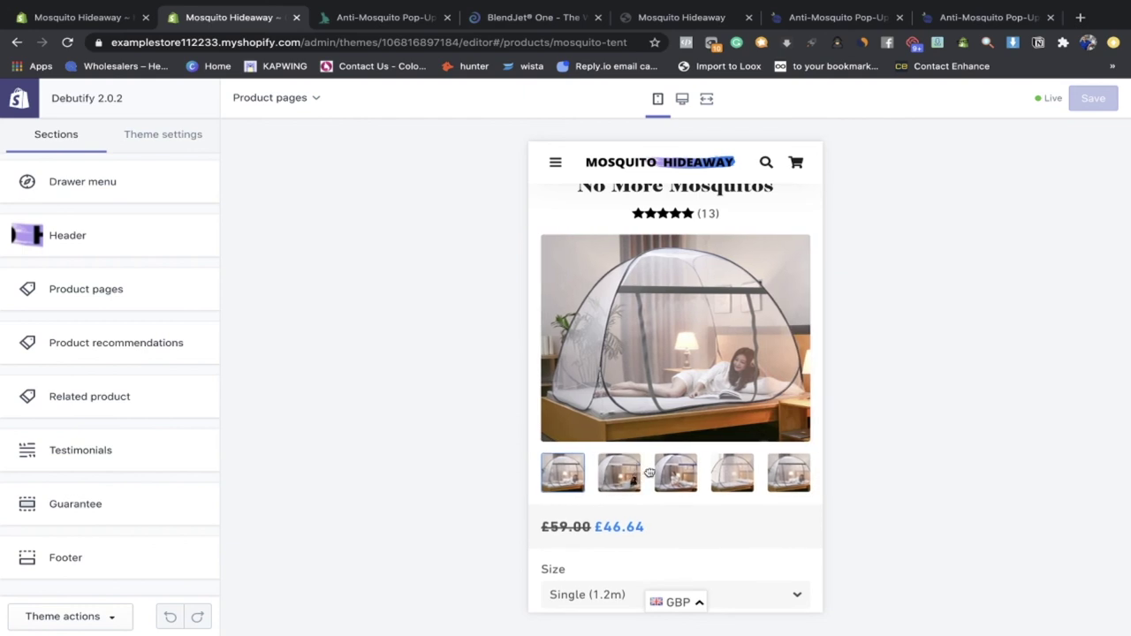
scroll(649, 471, down, 5)
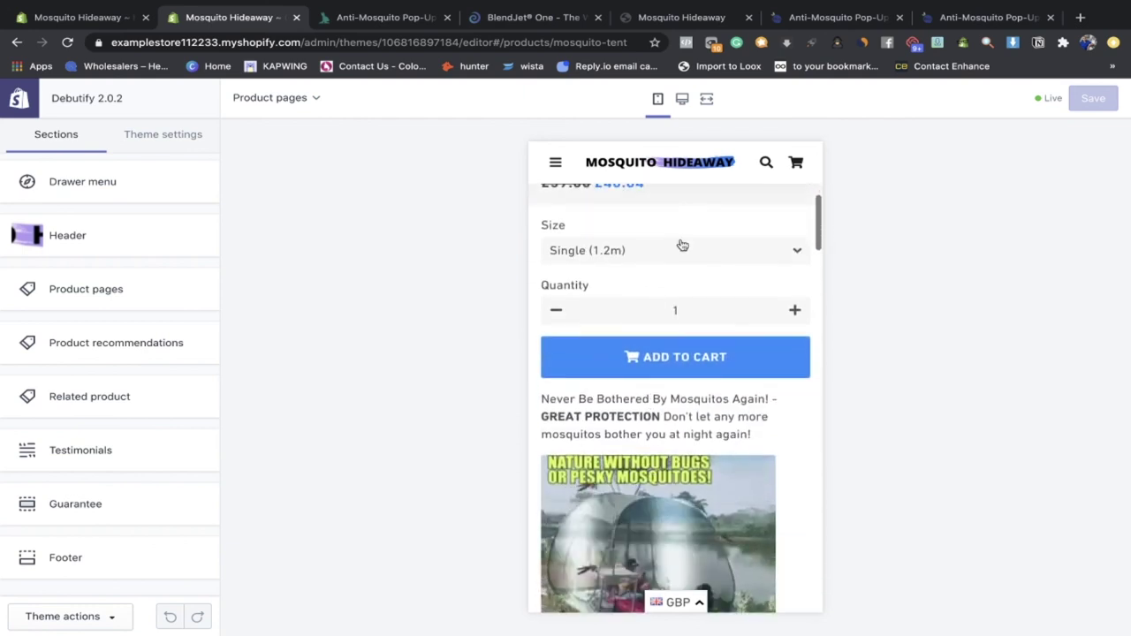
click(681, 254)
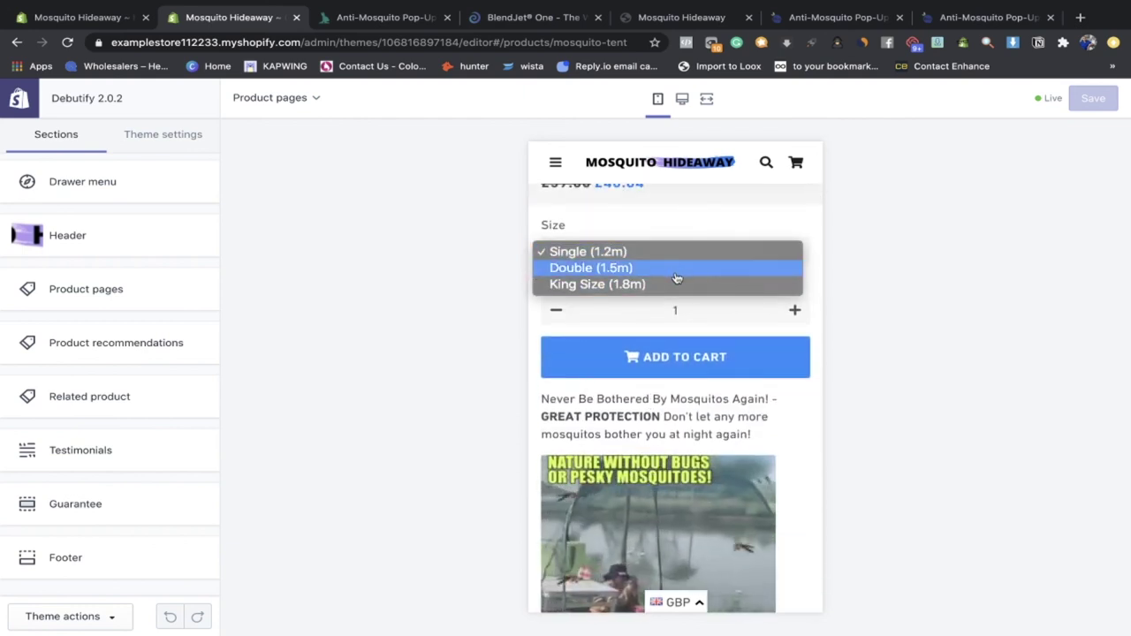
click(663, 252)
Step: Scroll through the tent's reviews, then go to the All products list in the admin
scroll(665, 301, down, 4)
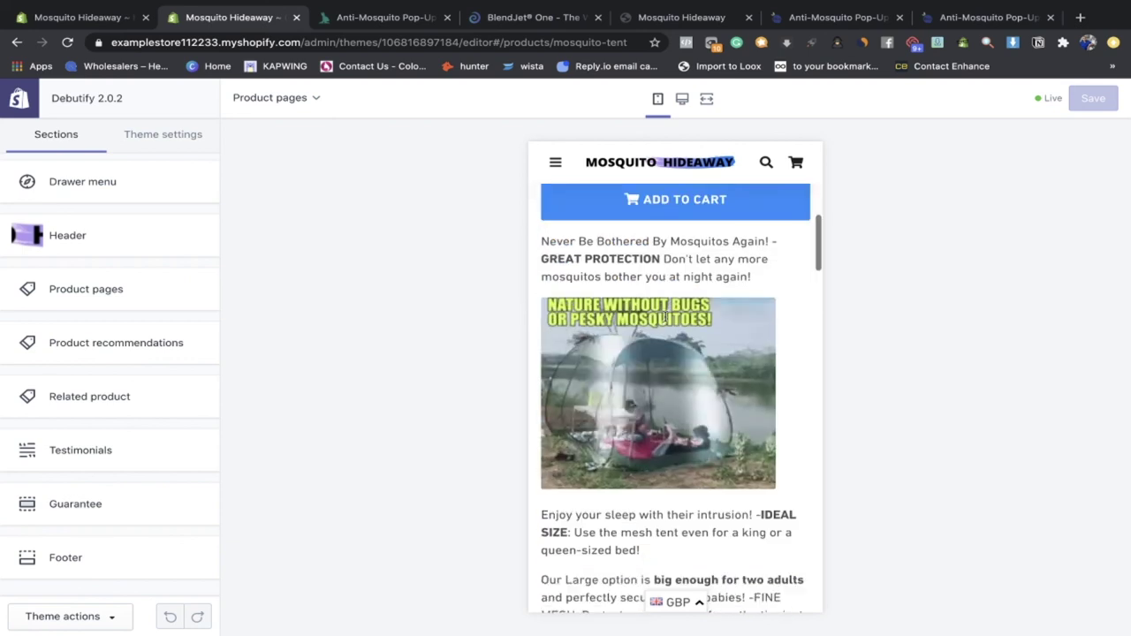
scroll(665, 321, down, 15)
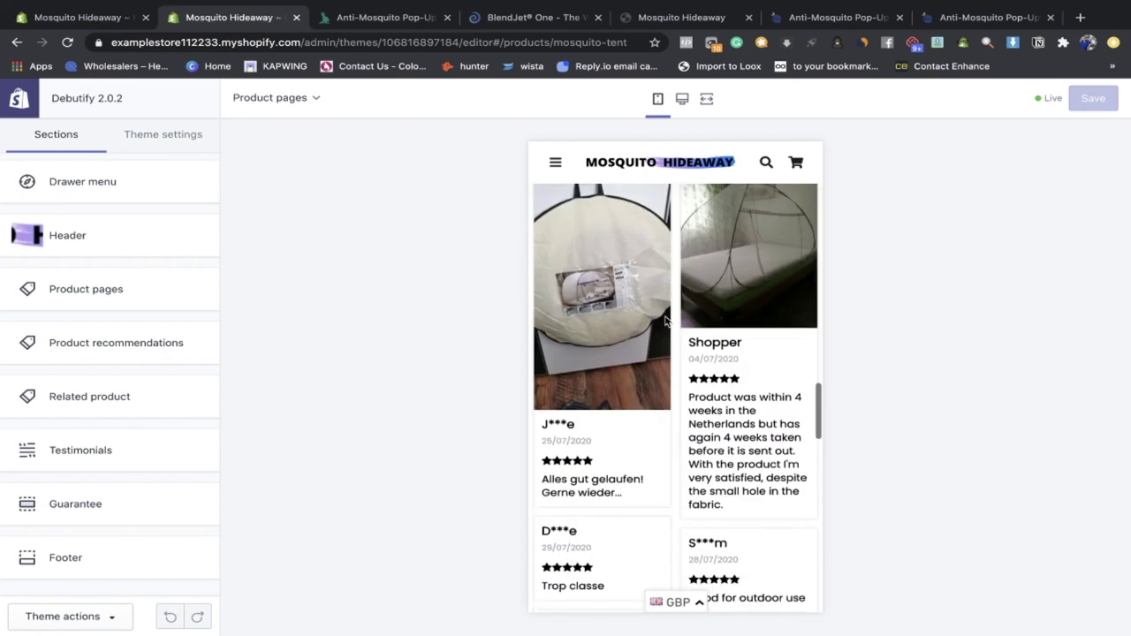
scroll(665, 321, up, 15)
key(ctrl+r)
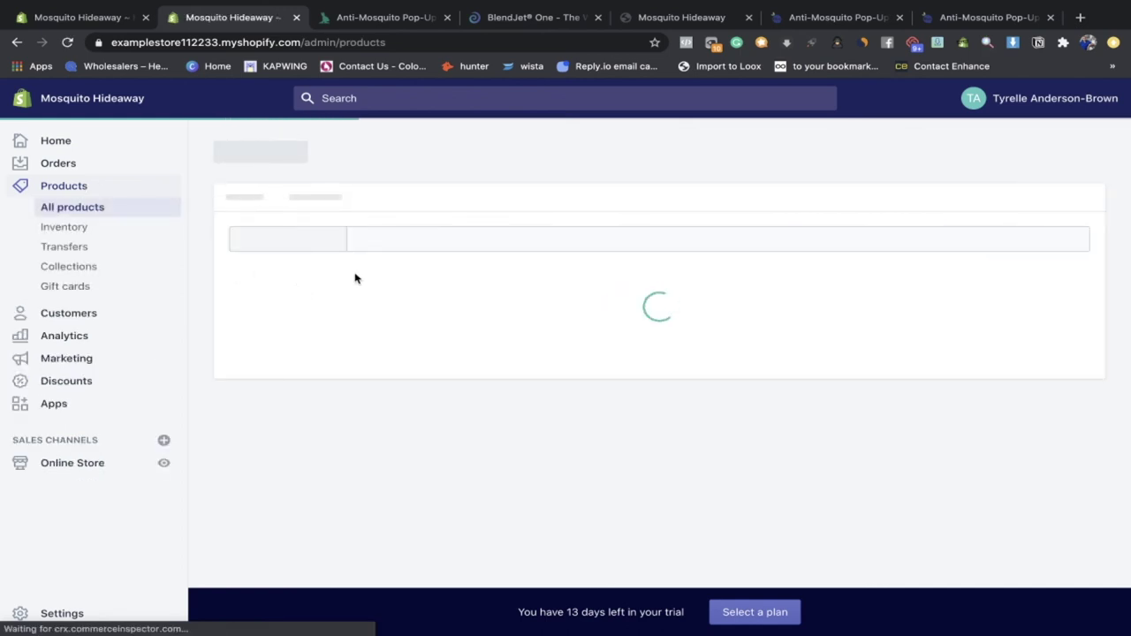
Step: Open No More Mosquitos and view its Single £46.64, Double £59.18 and King Size £67.32 variants
click(389, 357)
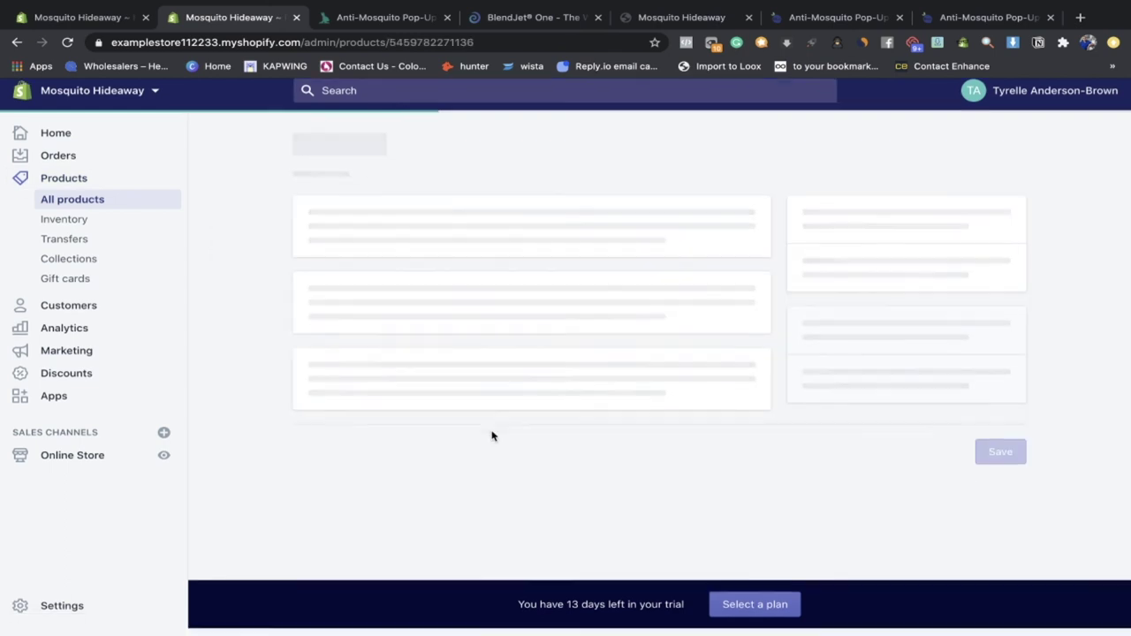
scroll(780, 363, down, 10)
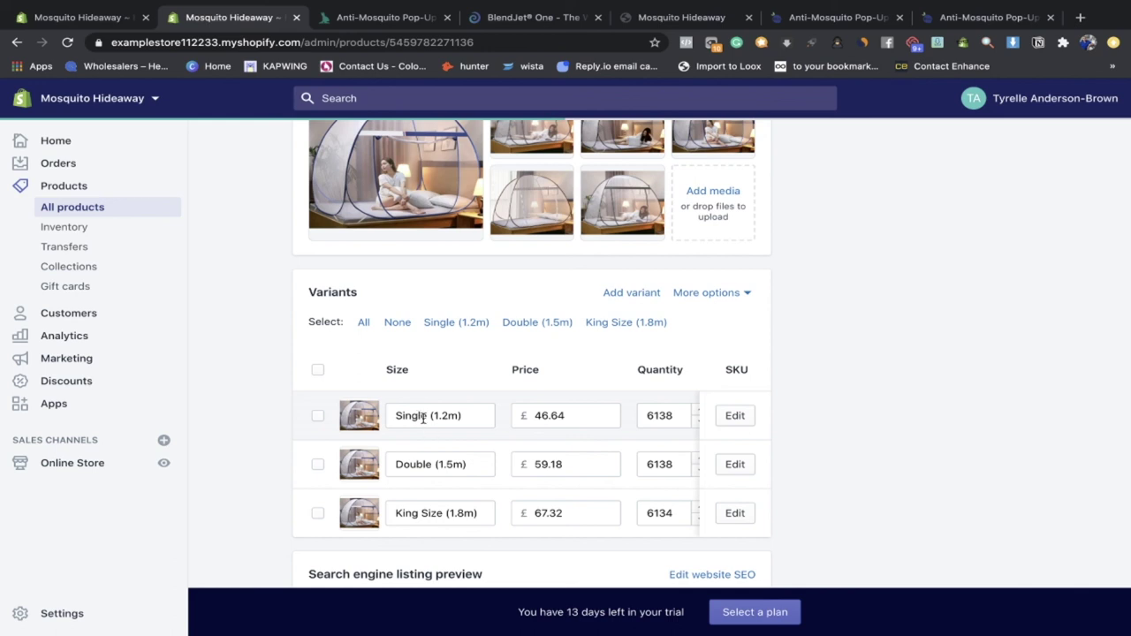
click(409, 415)
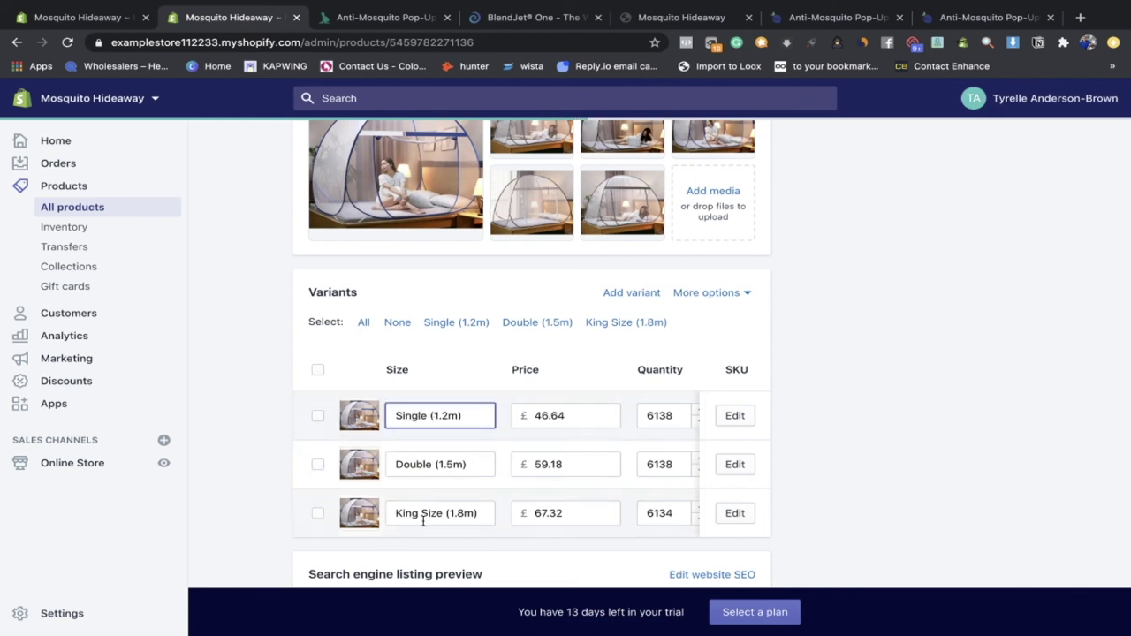
drag(463, 422, 432, 417)
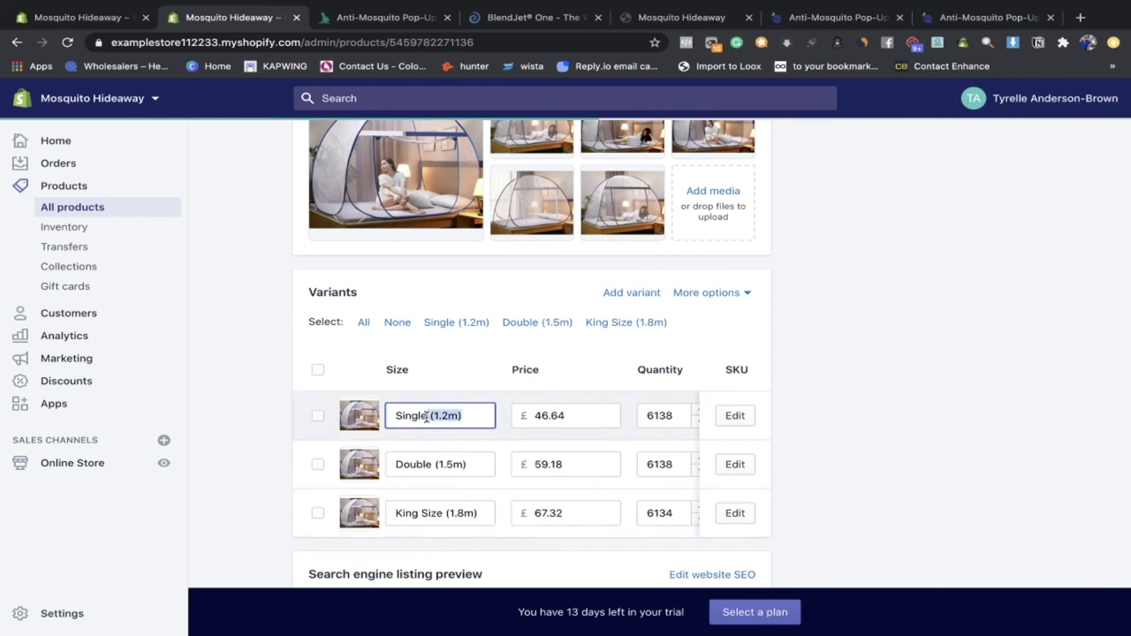
drag(475, 462, 429, 462)
scroll(540, 358, up, 4)
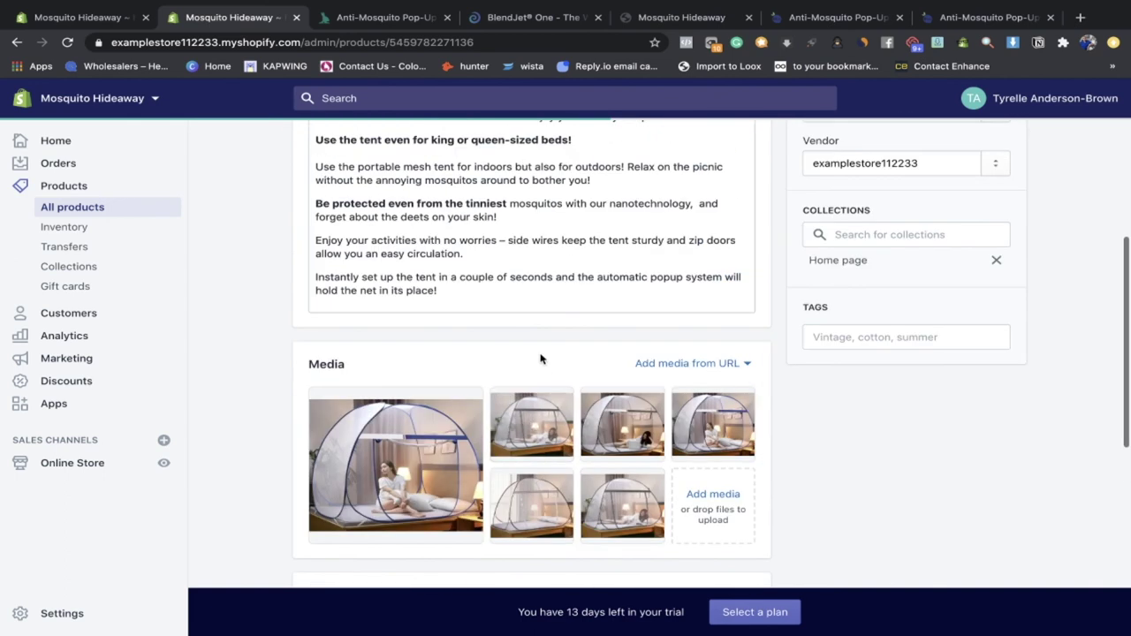
scroll(540, 359, down, 2)
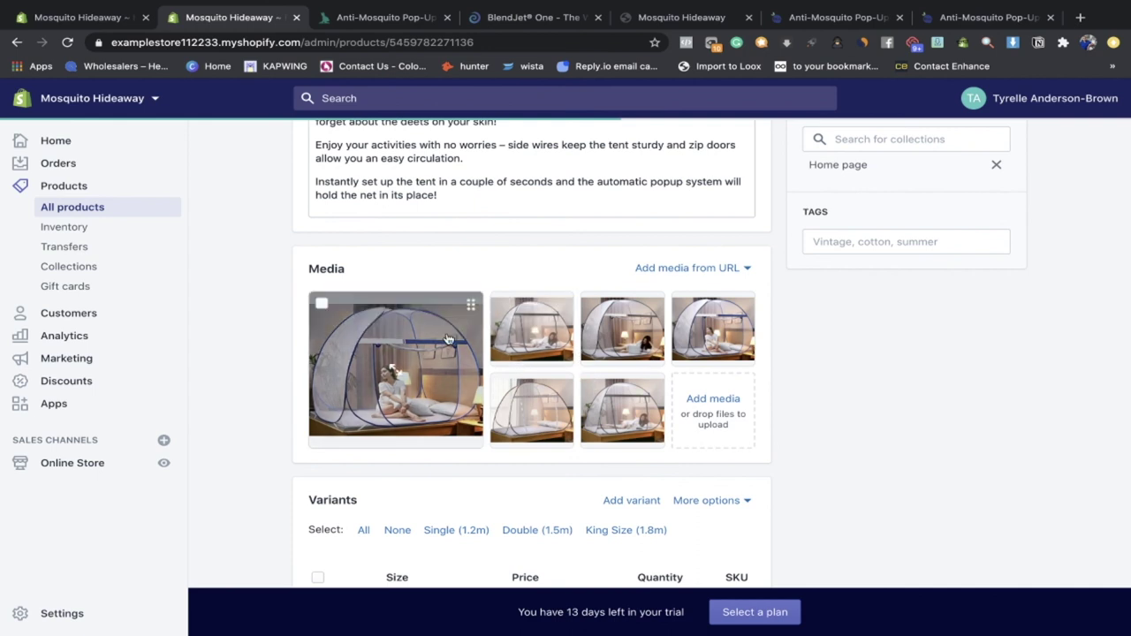
scroll(629, 383, down, 2)
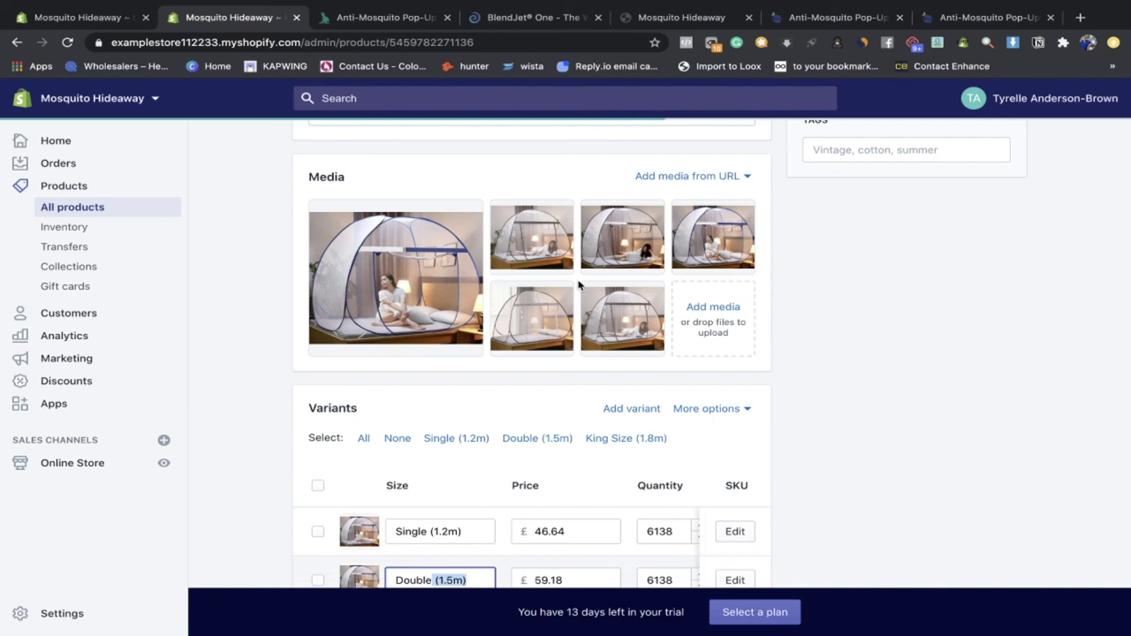
scroll(578, 285, down, 2)
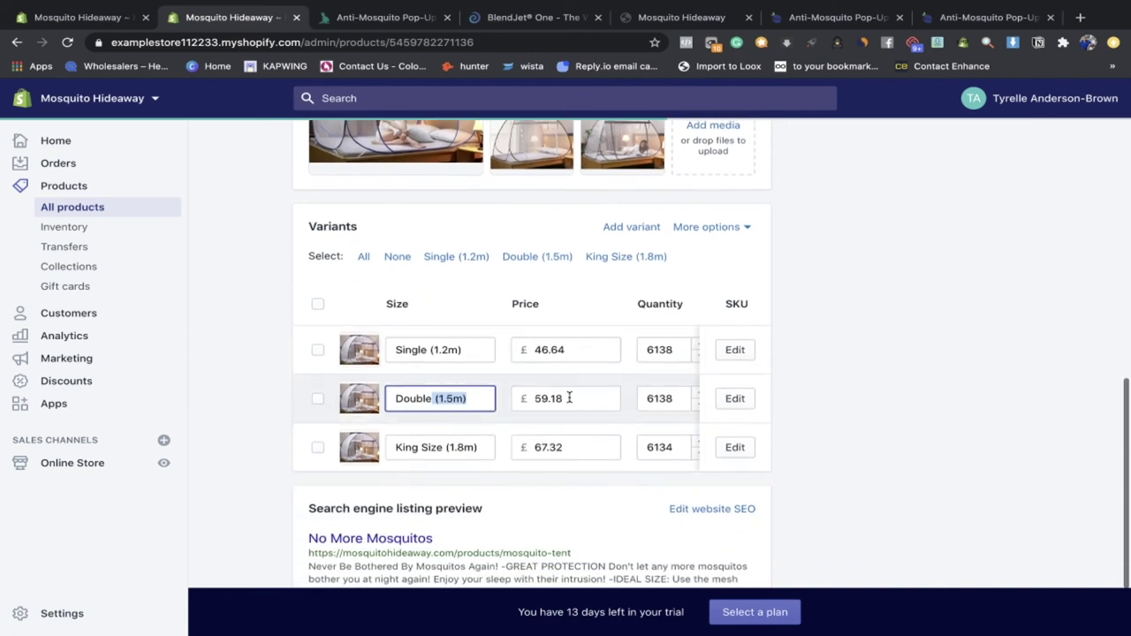
scroll(464, 433, down, 2)
click(711, 411)
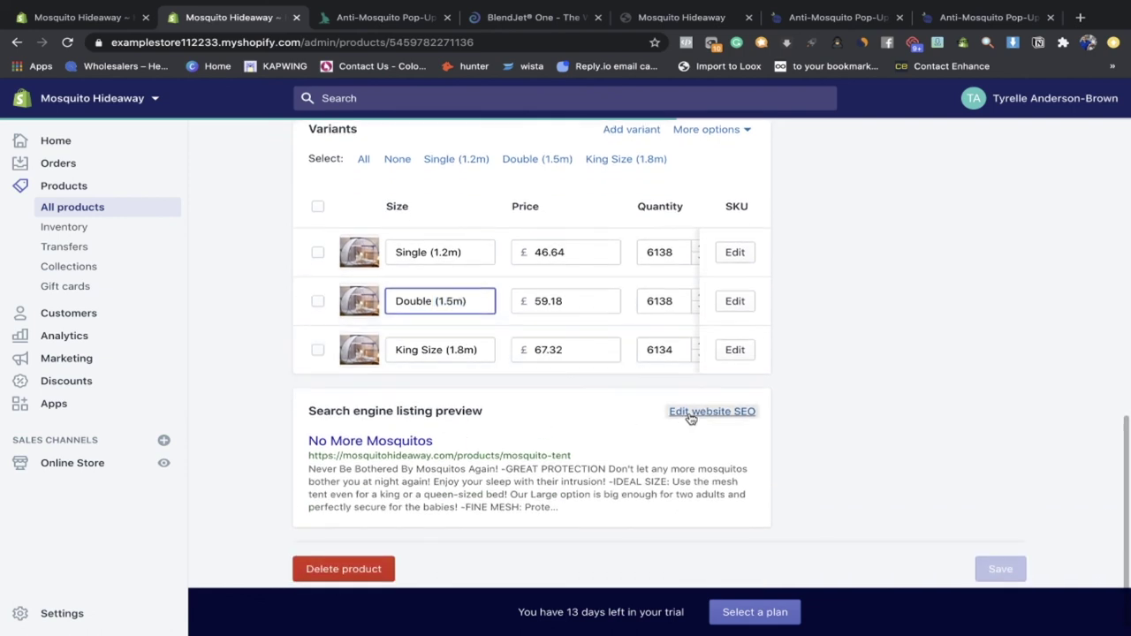
Step: Inspect the tent's search listing page title and description text
scroll(518, 539, down, 3)
drag(504, 433, 308, 434)
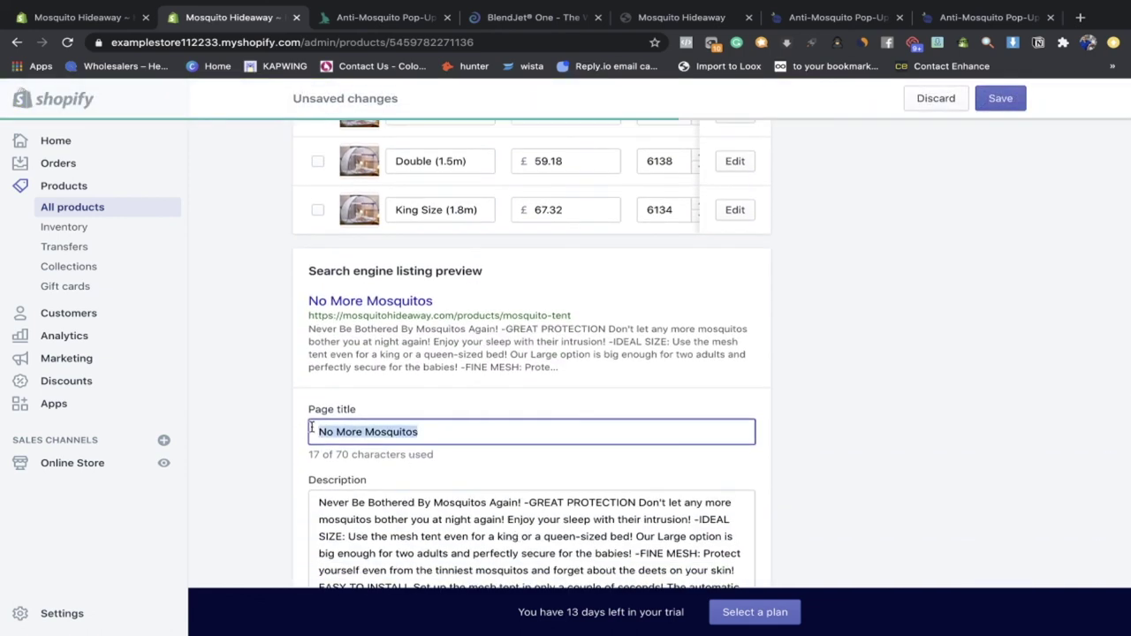
scroll(301, 430, down, 1)
scroll(301, 430, down, 3)
click(583, 404)
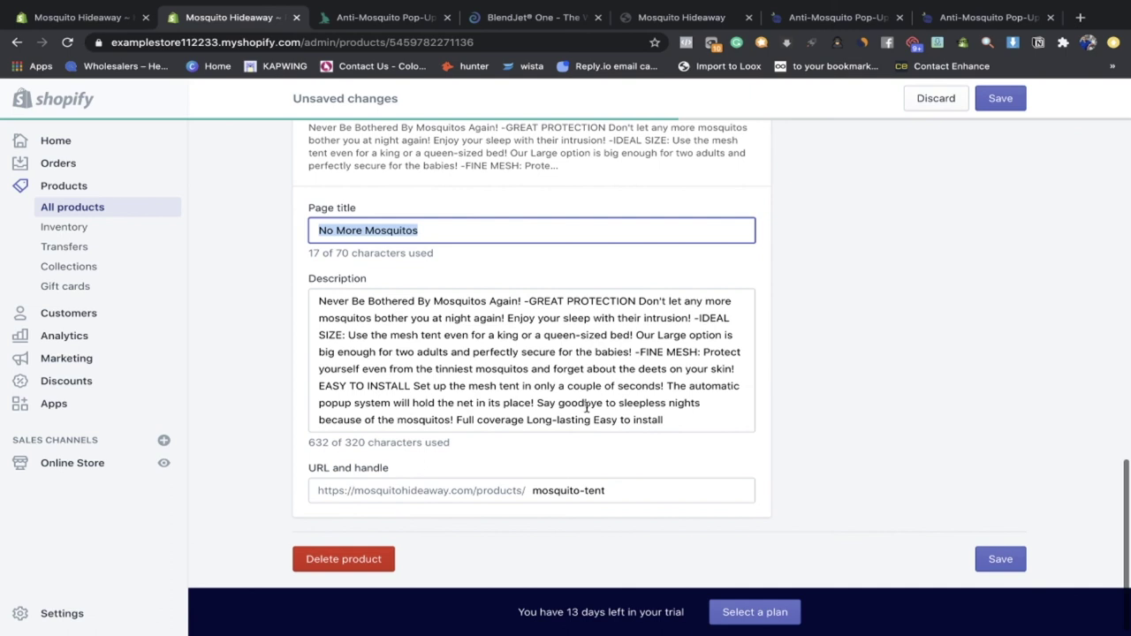
scroll(633, 373, down, 1)
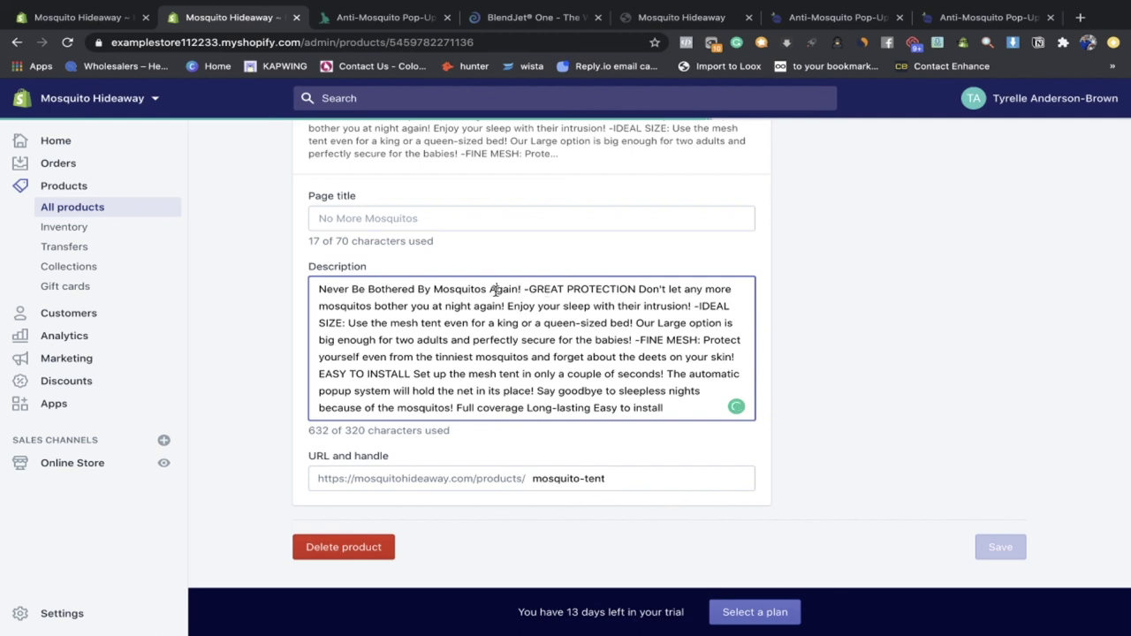
drag(494, 289, 437, 288)
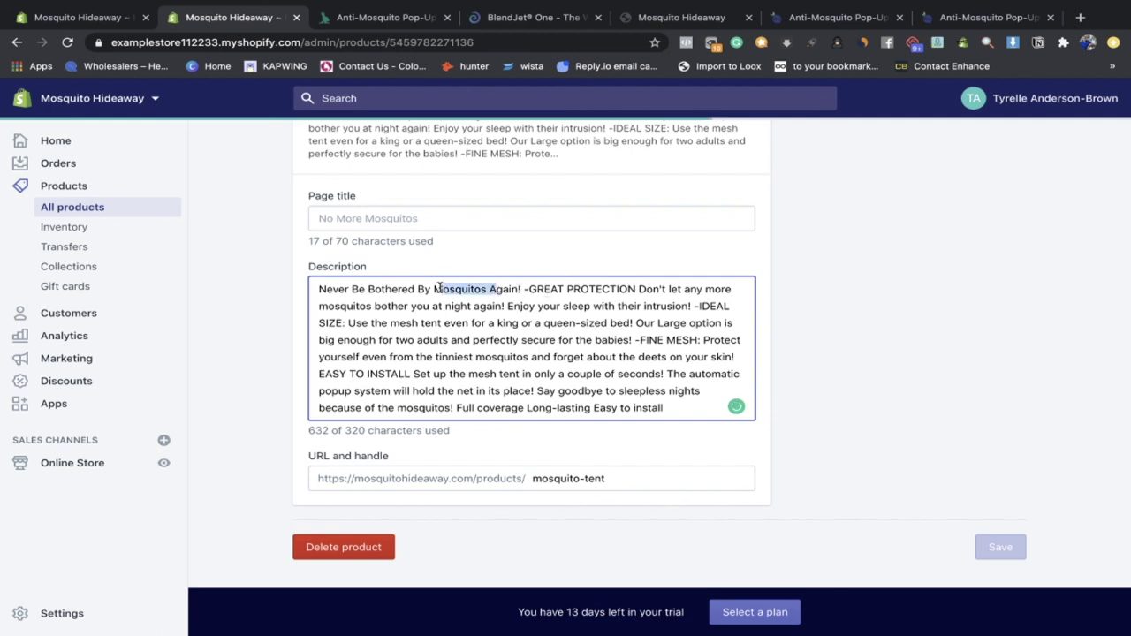
click(694, 304)
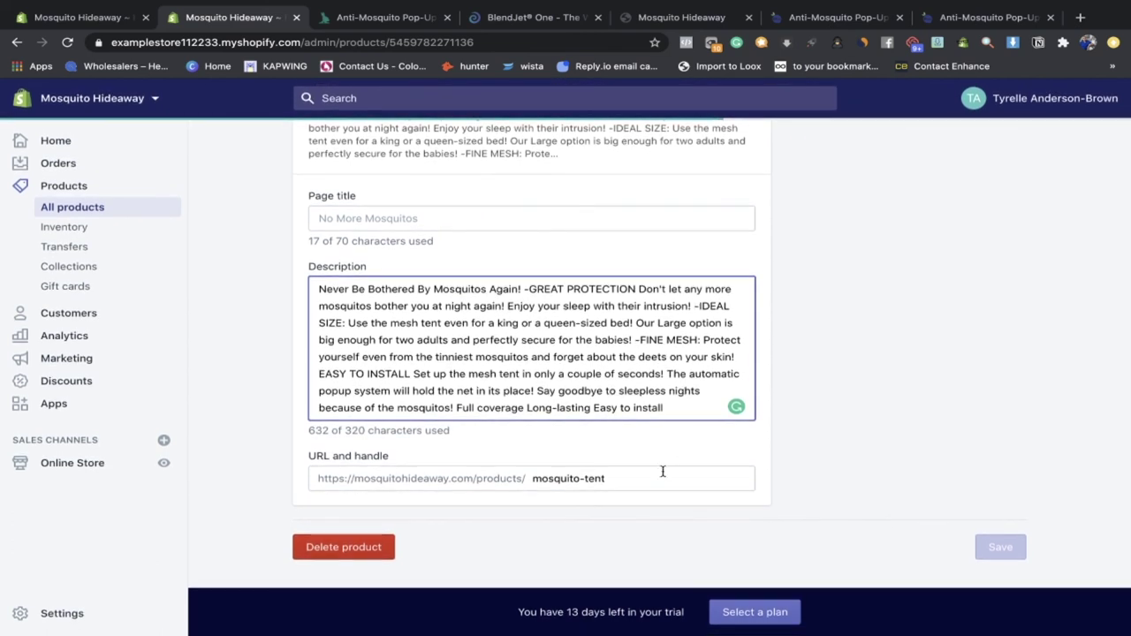
Step: Check the mosquito-tent URL handle in the search listing fields
drag(310, 458, 406, 458)
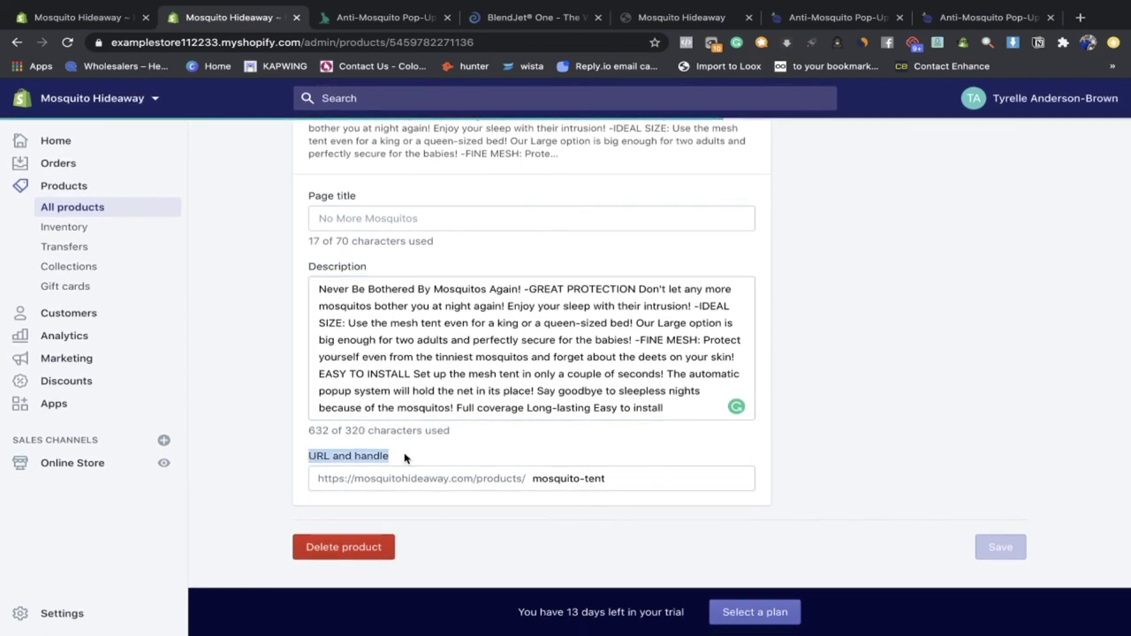
drag(697, 471, 535, 478)
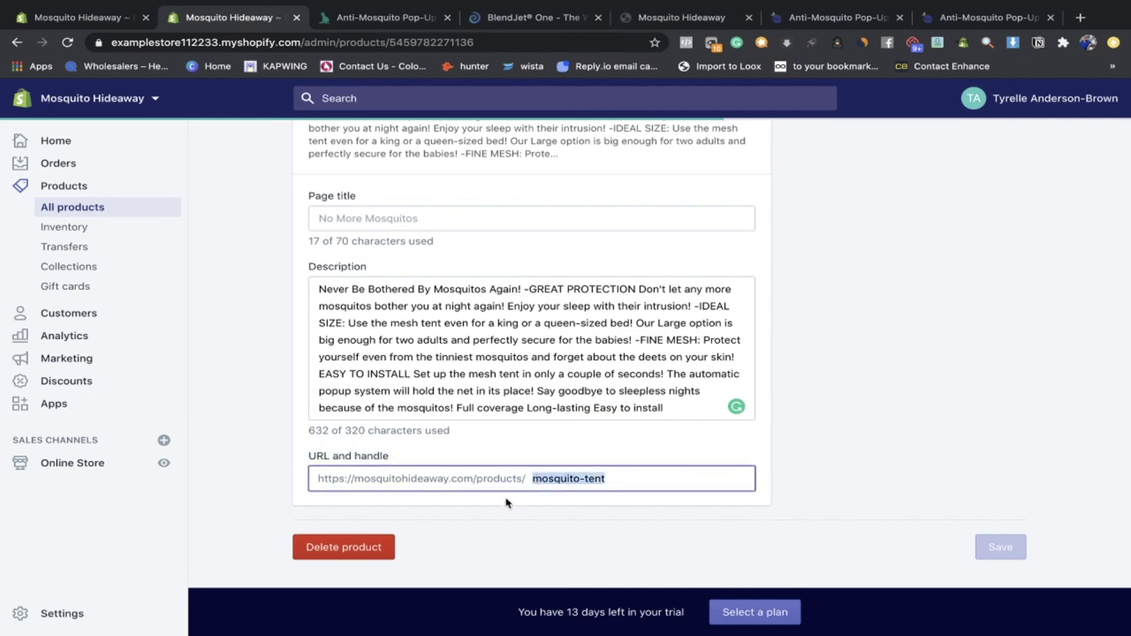
drag(619, 483, 522, 482)
scroll(765, 478, up, 3)
scroll(765, 474, down, 3)
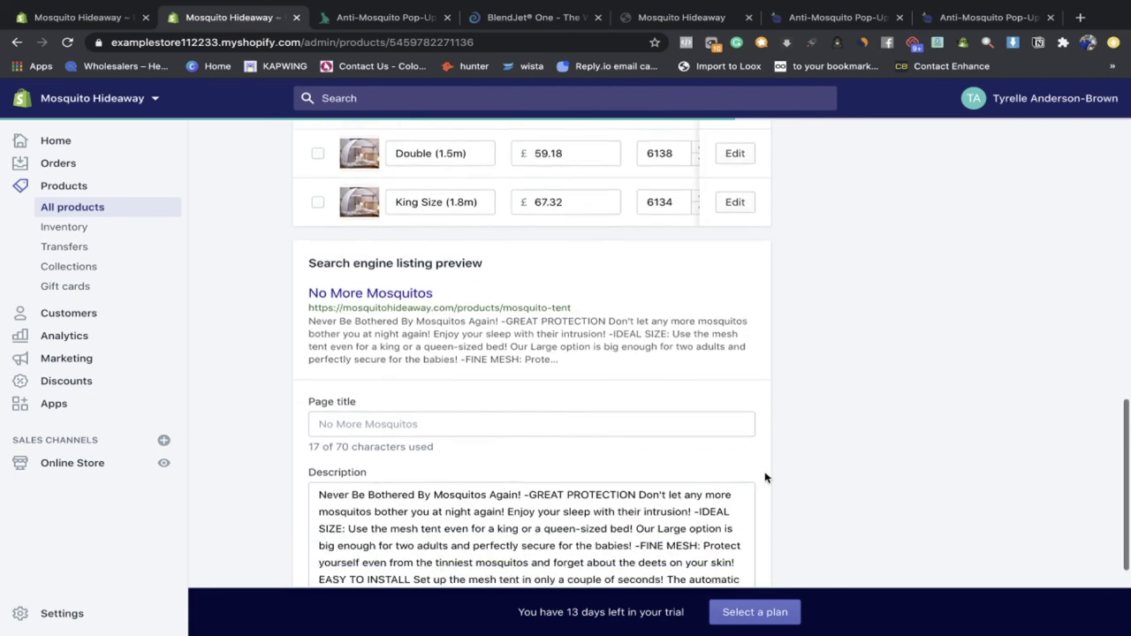
click(711, 480)
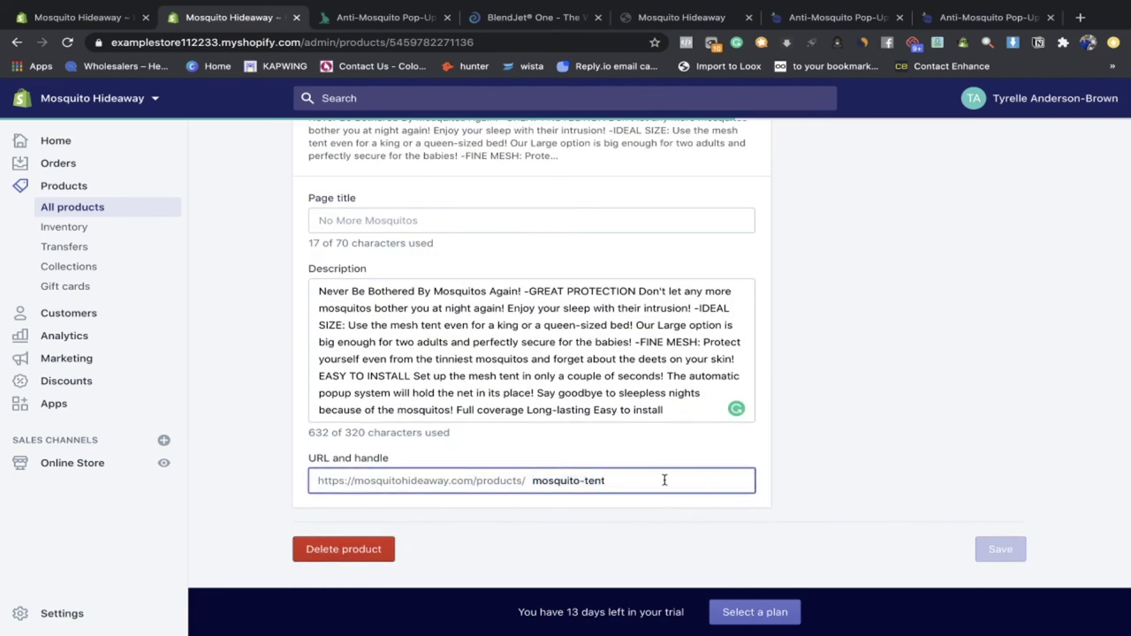
drag(664, 480, 230, 480)
scroll(788, 450, up, 7)
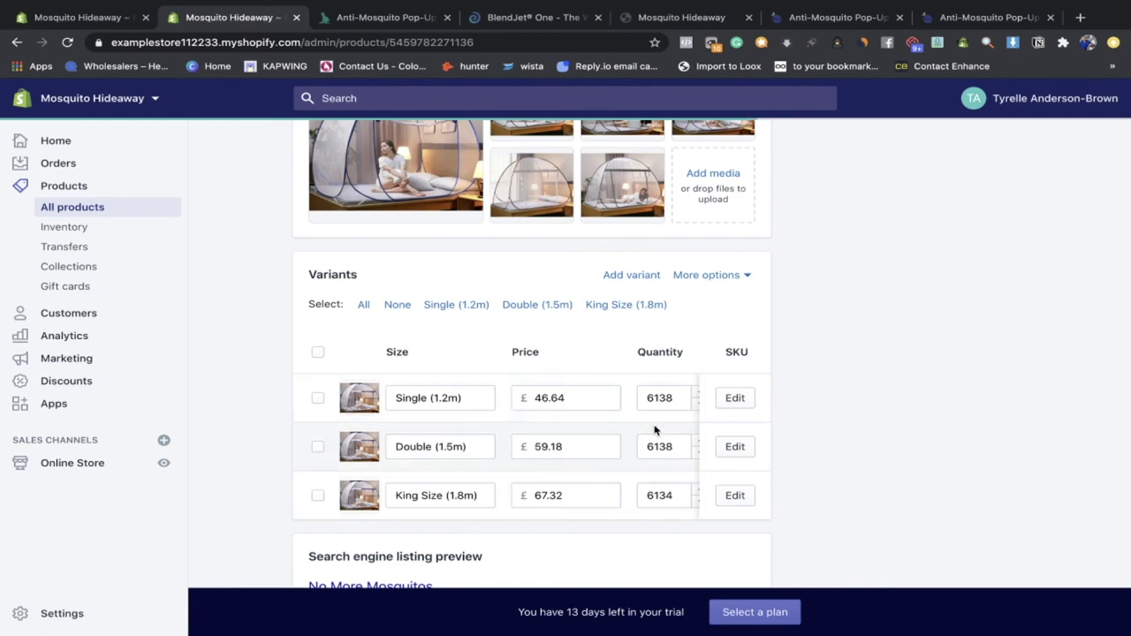
click(734, 400)
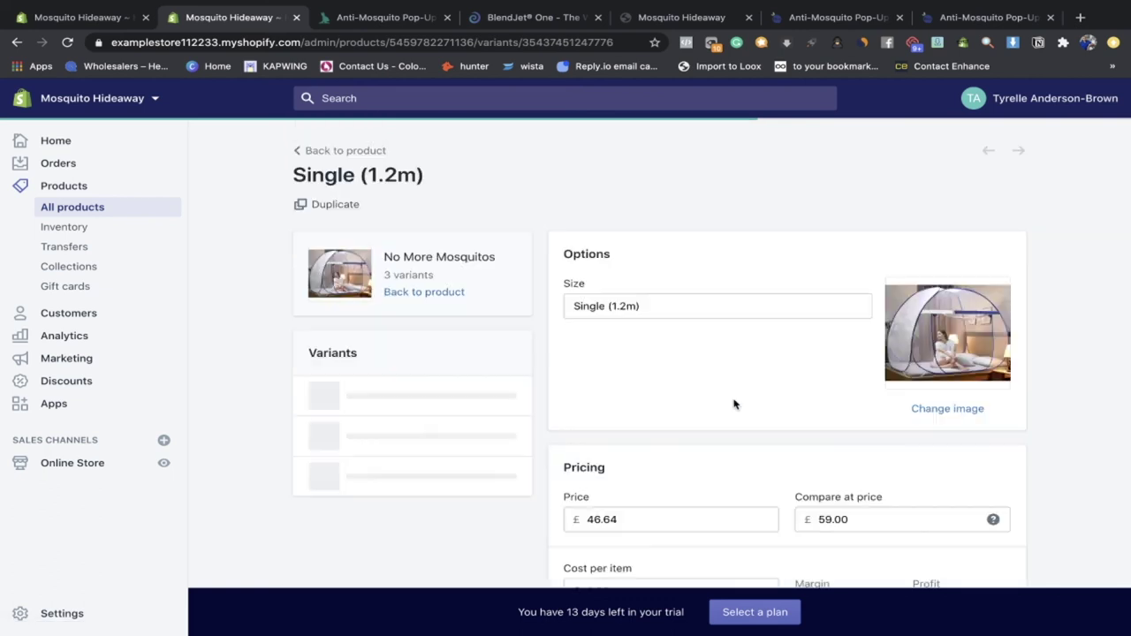
Step: Check Single's £59.00 compare-at price, then view the Double (1.5m) and King Size (1.8m) variants
scroll(732, 404, down, 2)
drag(857, 450, 806, 453)
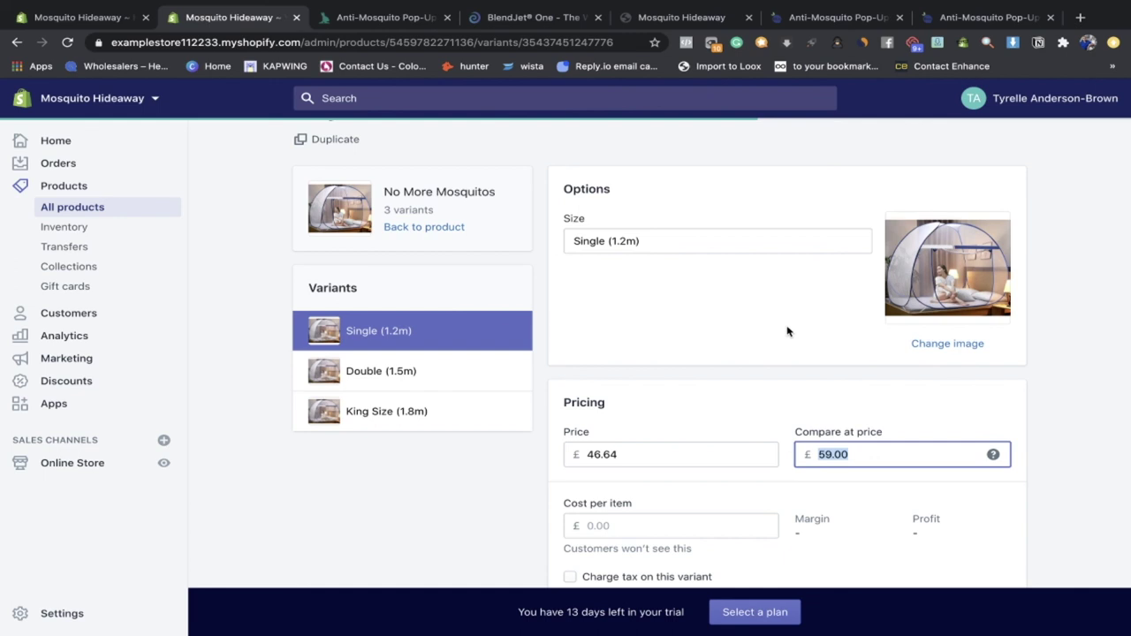
scroll(787, 331, down, 4)
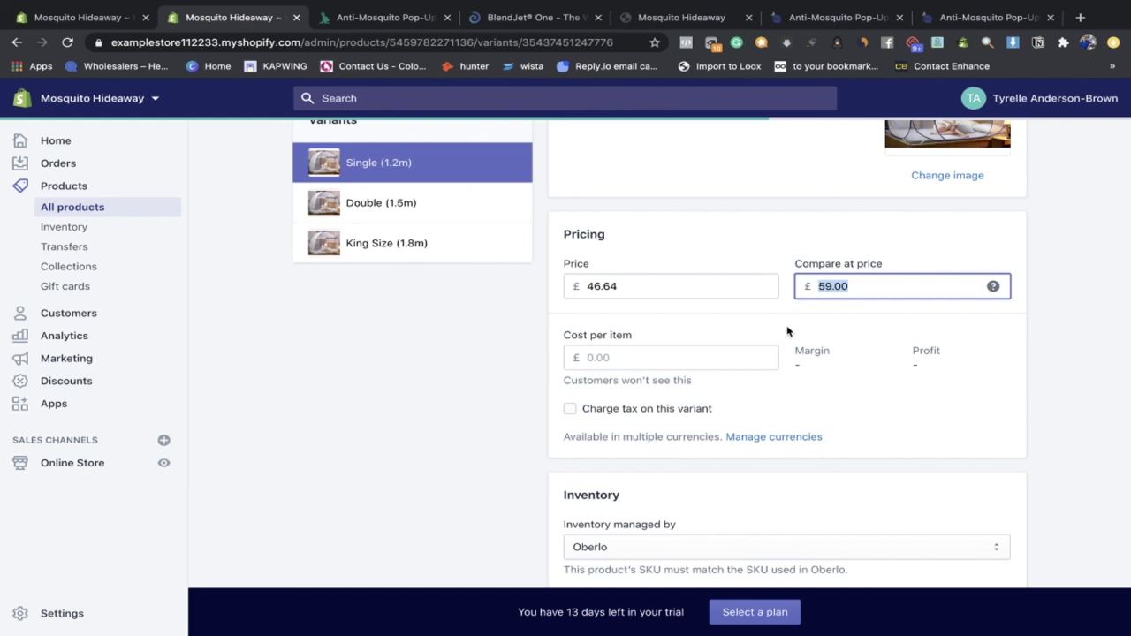
click(462, 212)
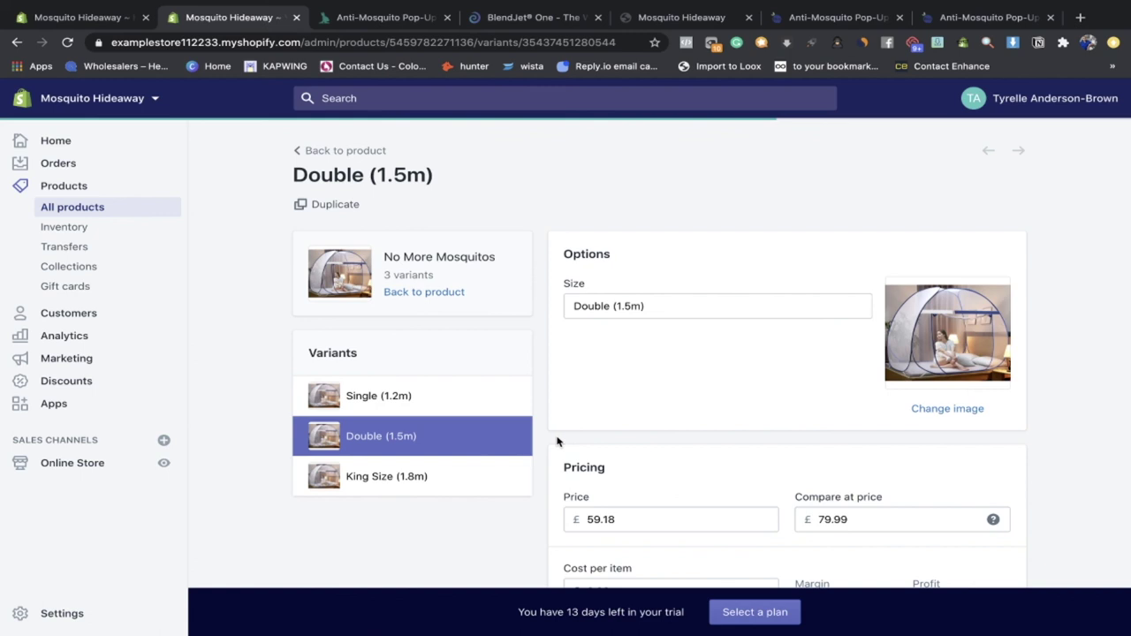
scroll(557, 441, down, 4)
click(452, 297)
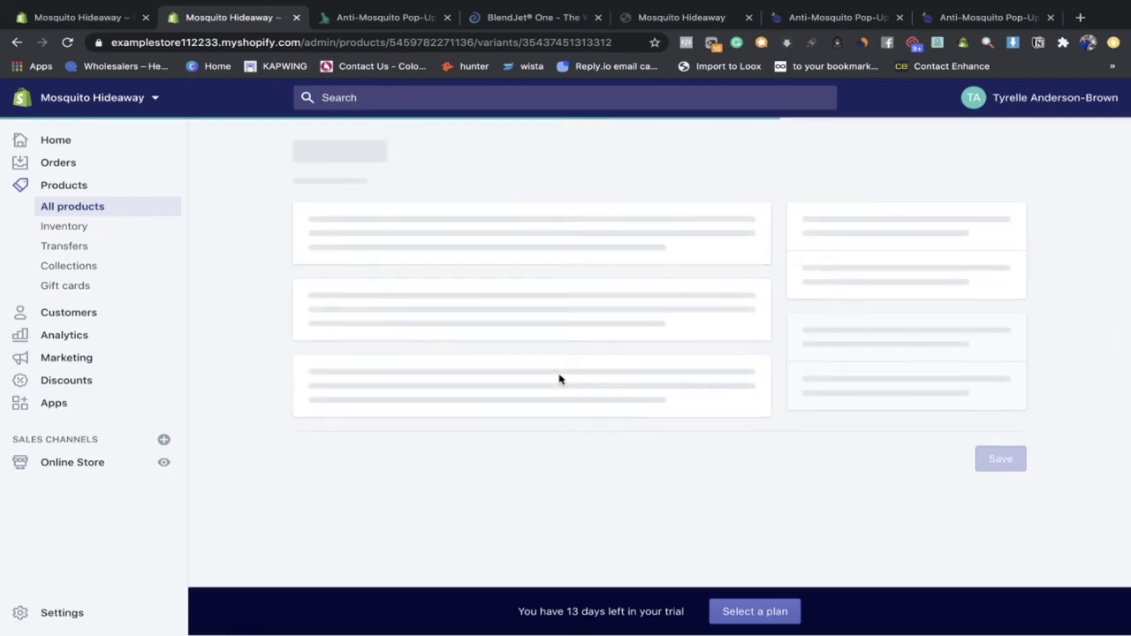
Step: Return to the No More Mosquitos product, scroll its description, media and variants, then leave for Products
click(316, 157)
scroll(446, 294, down, 2)
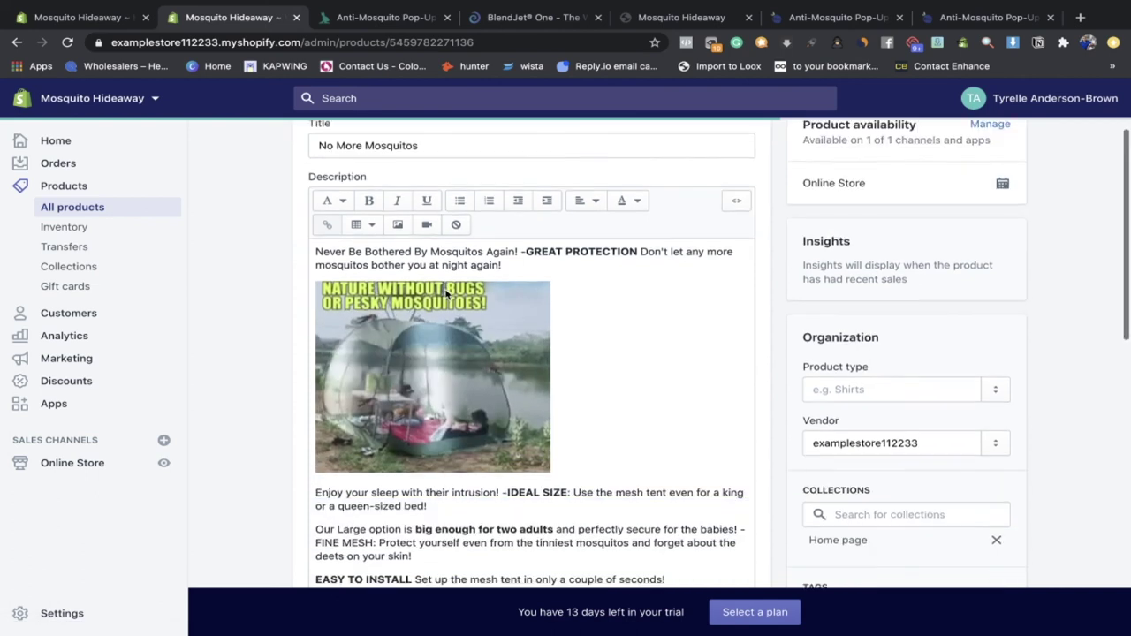
scroll(622, 449, down, 10)
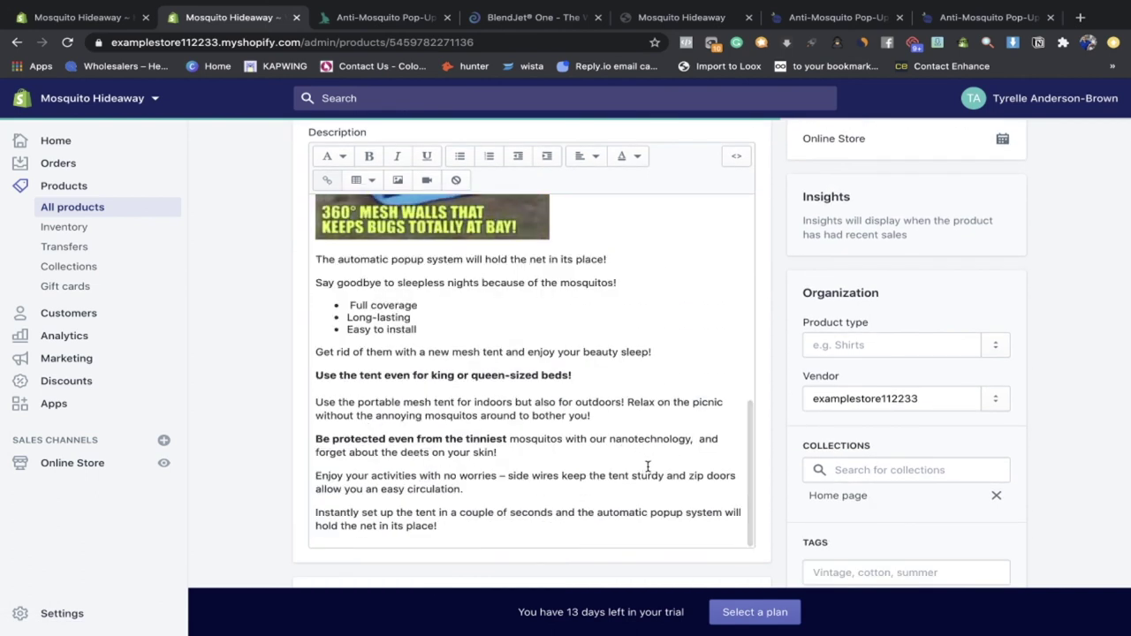
scroll(647, 467, down, 5)
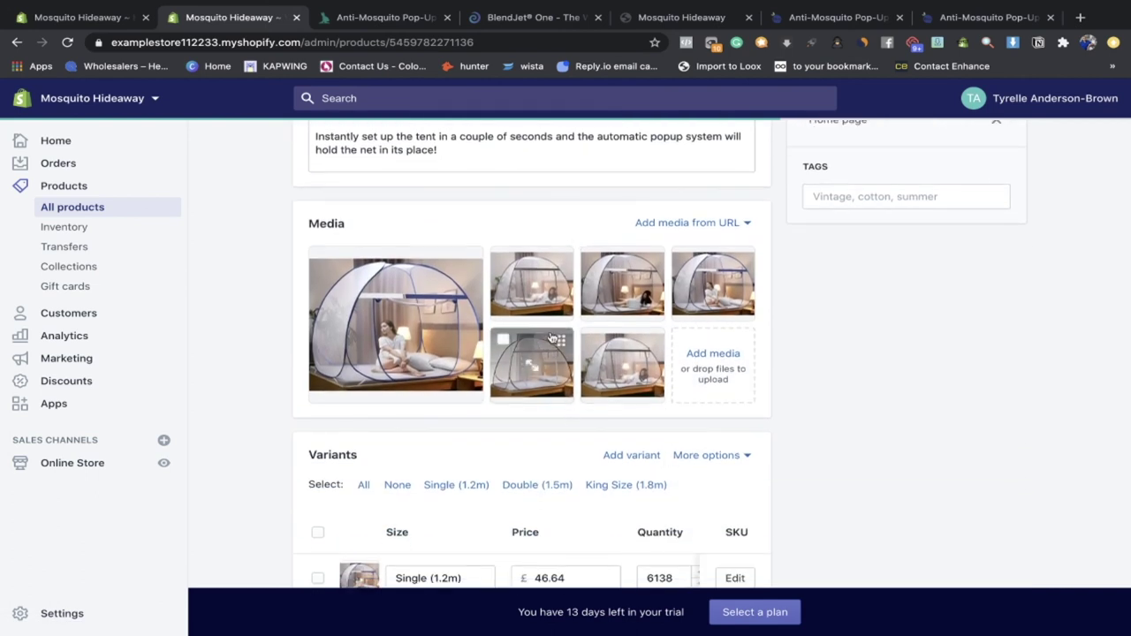
scroll(419, 371, down, 2)
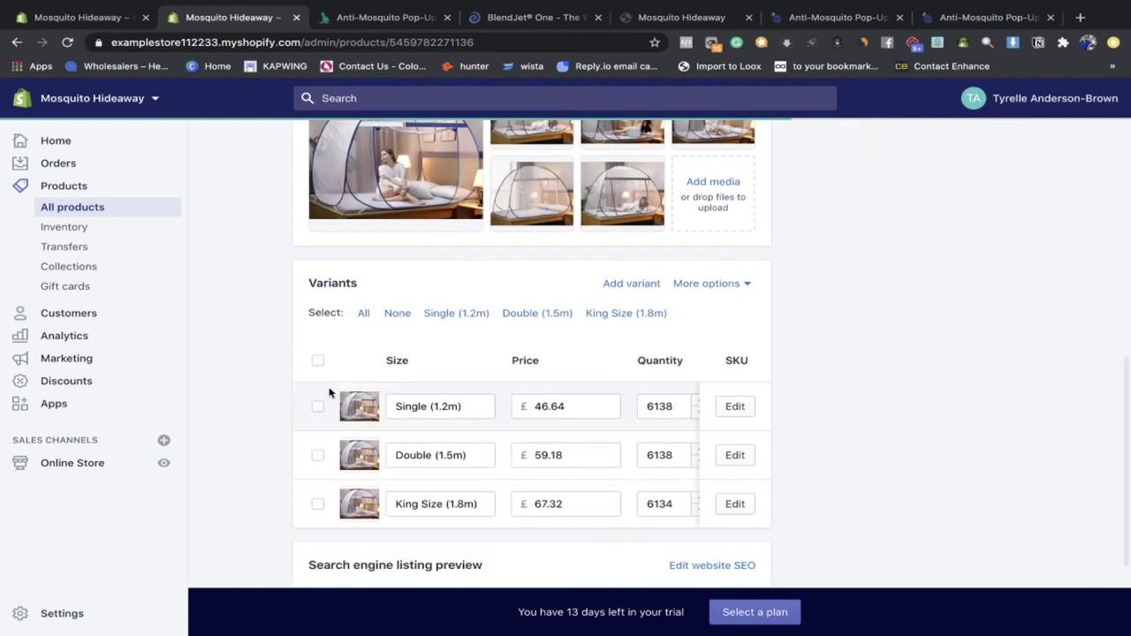
scroll(654, 435, down, 2)
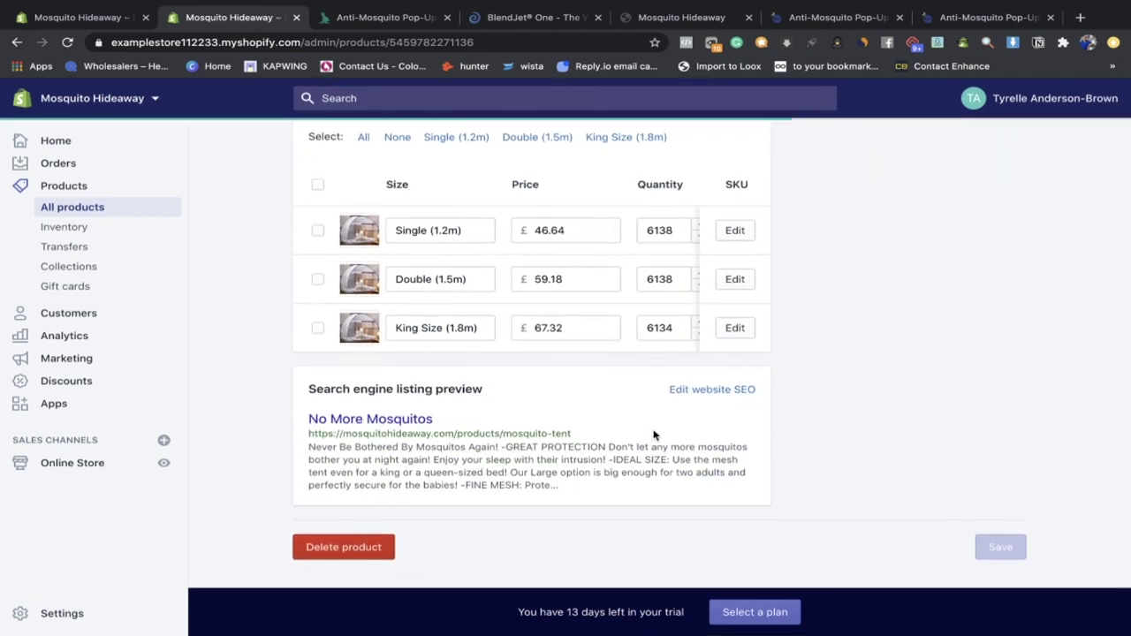
scroll(653, 435, up, 10)
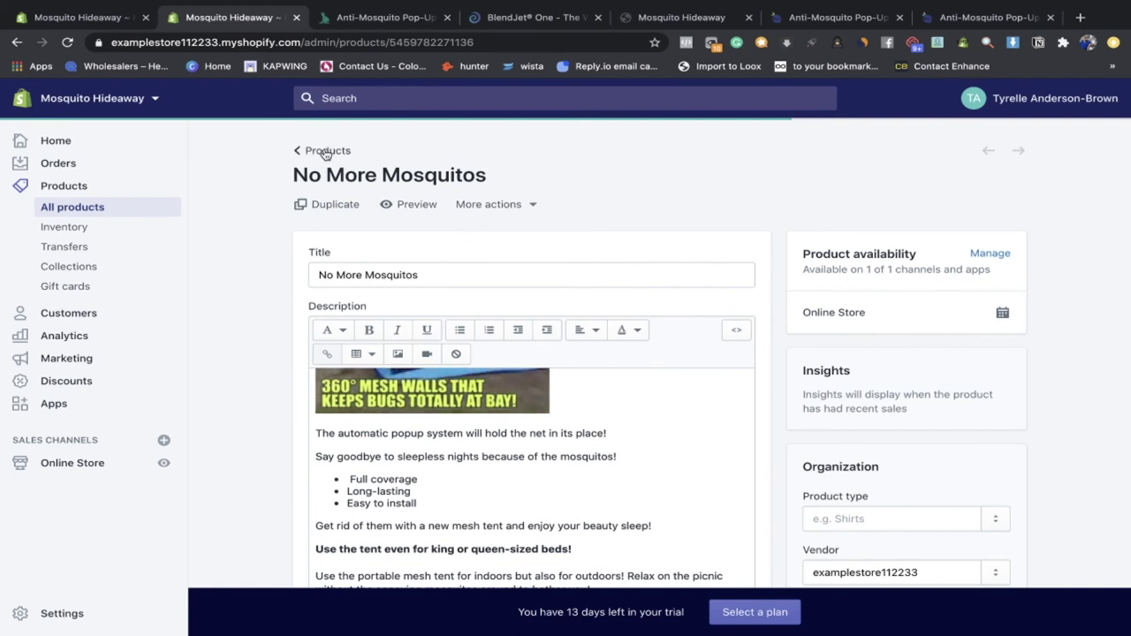
click(326, 152)
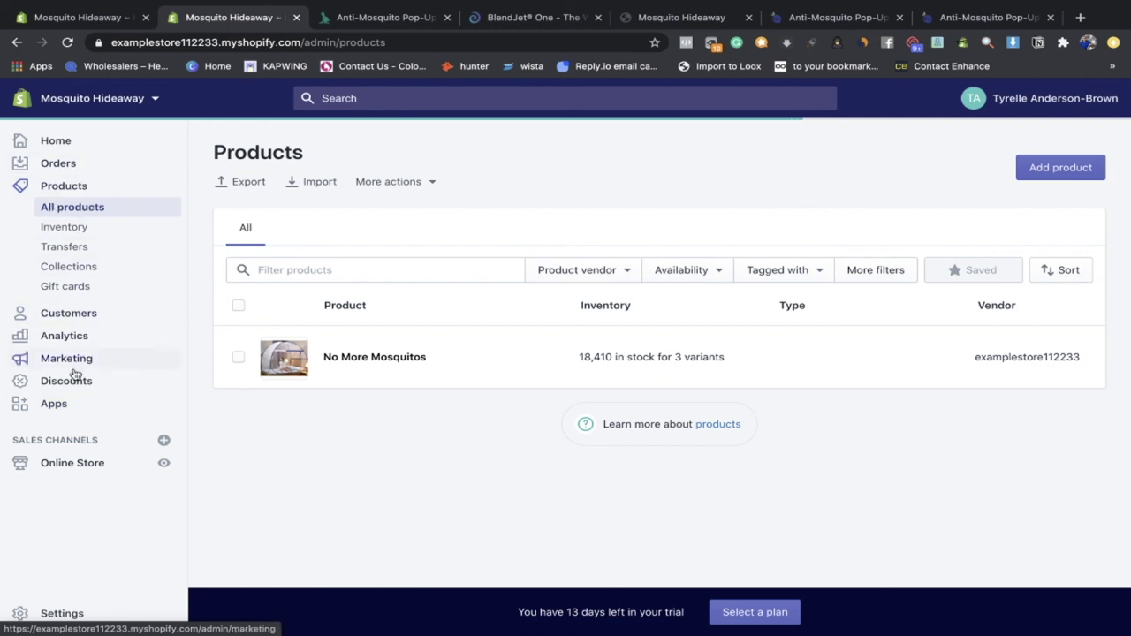
click(68, 466)
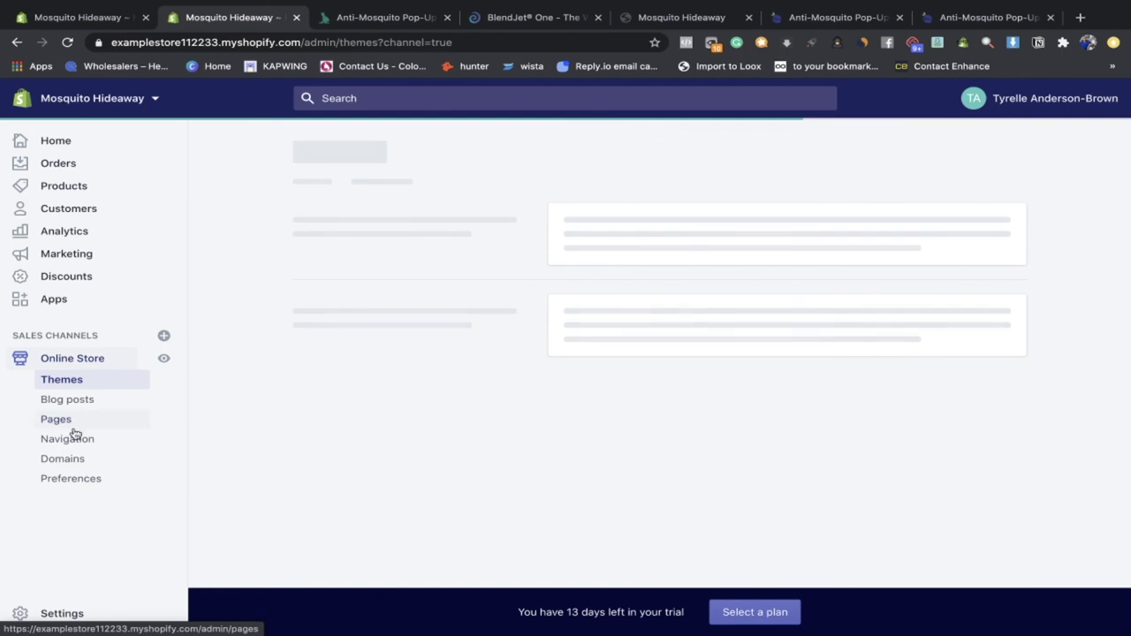
Step: Go to Online Store > Navigation > URL Redirects and start a new redirect
click(76, 442)
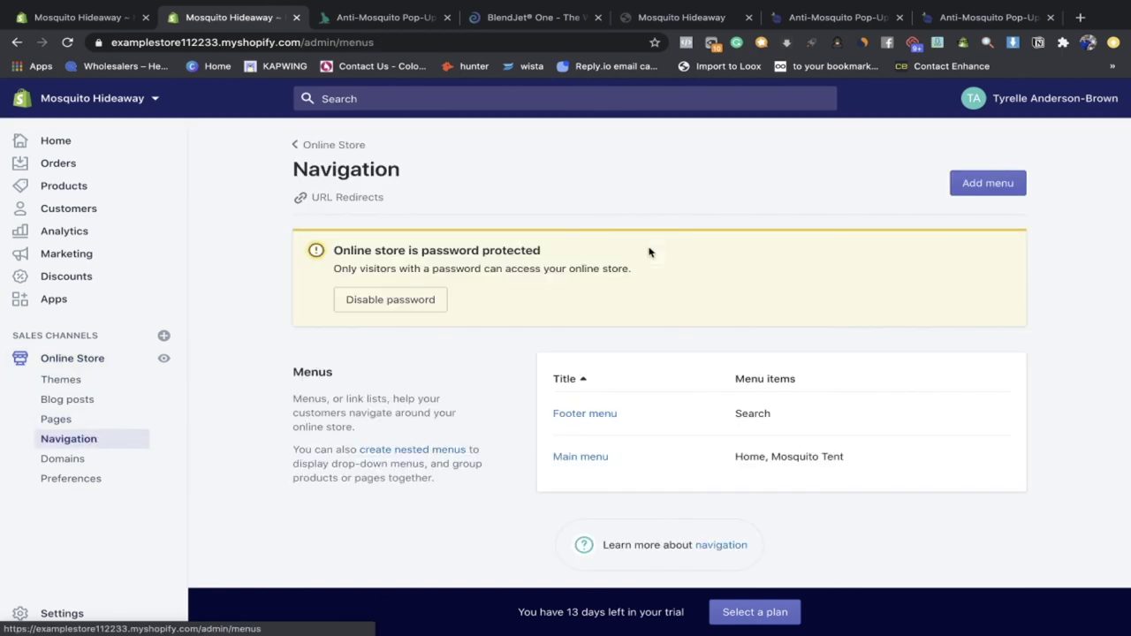
click(355, 200)
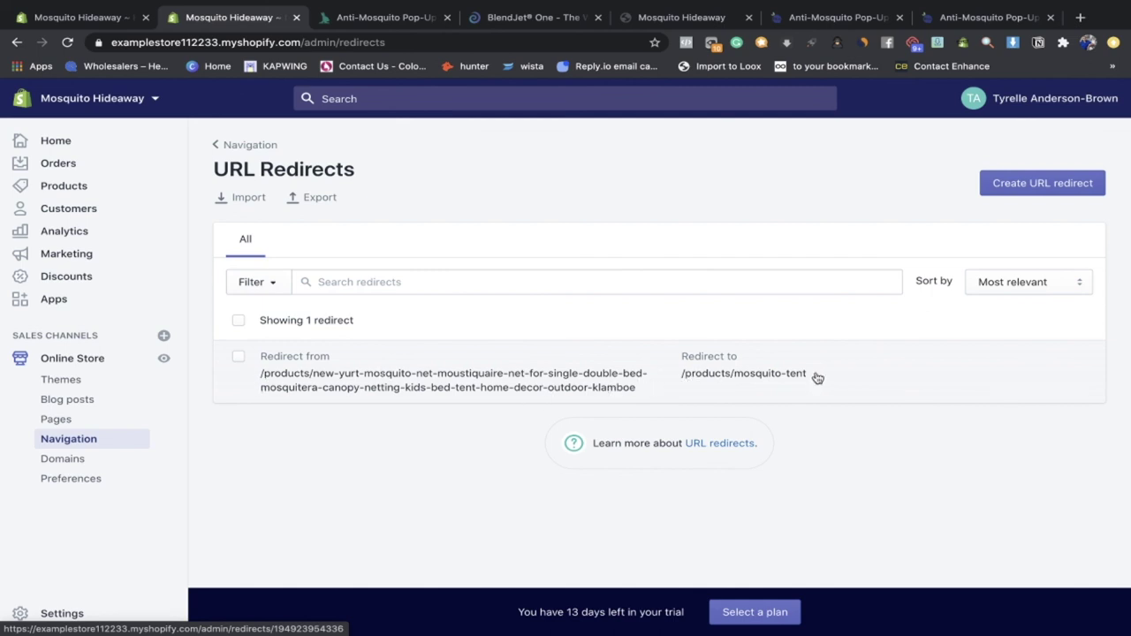
click(1070, 182)
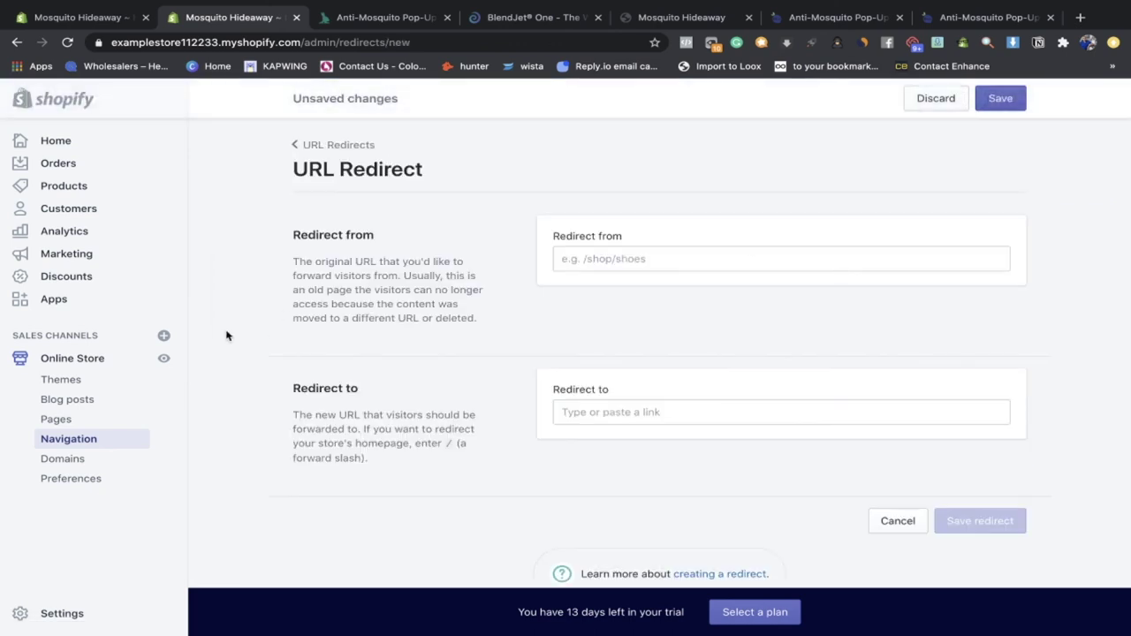
Step: Open the live storefront, visit the mosquito tent page, and browse back on the homepage
click(166, 360)
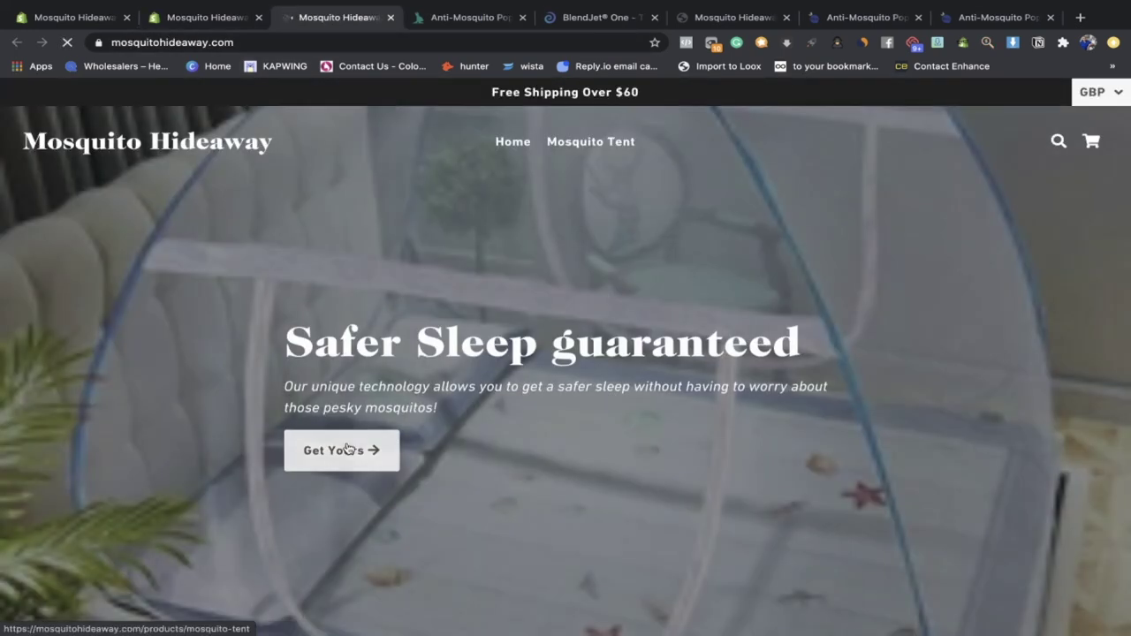
click(347, 450)
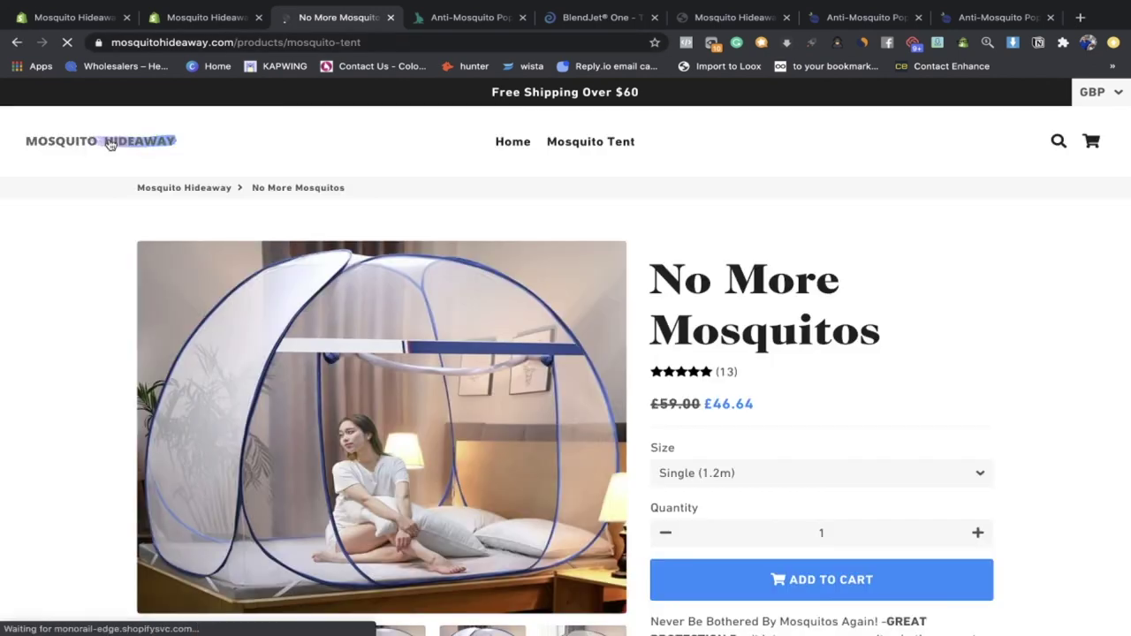
click(111, 144)
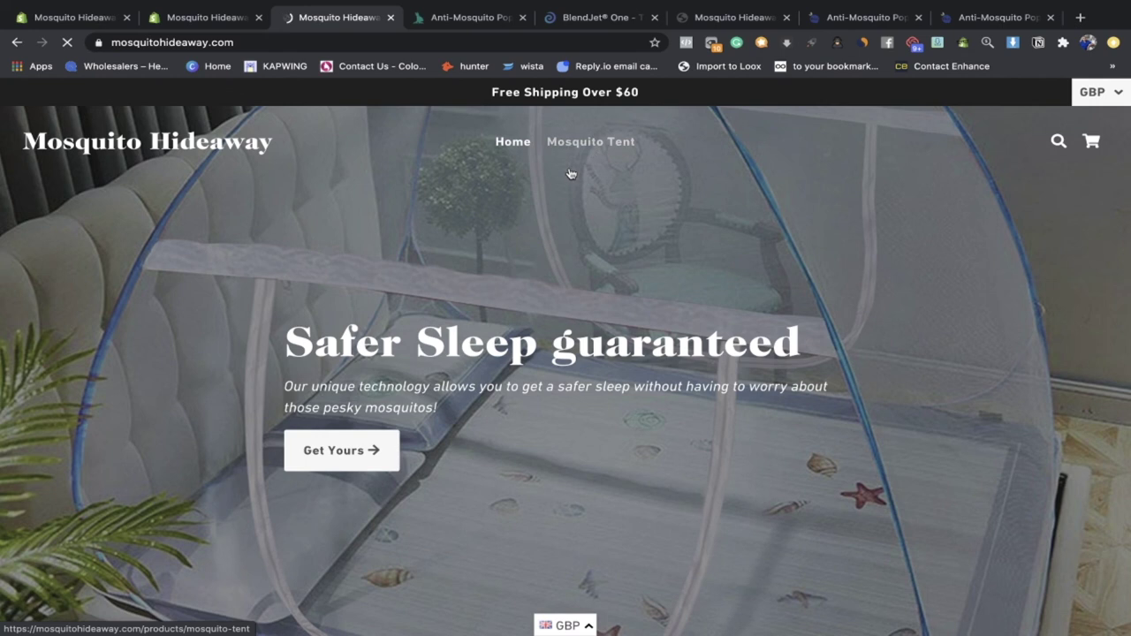
click(570, 173)
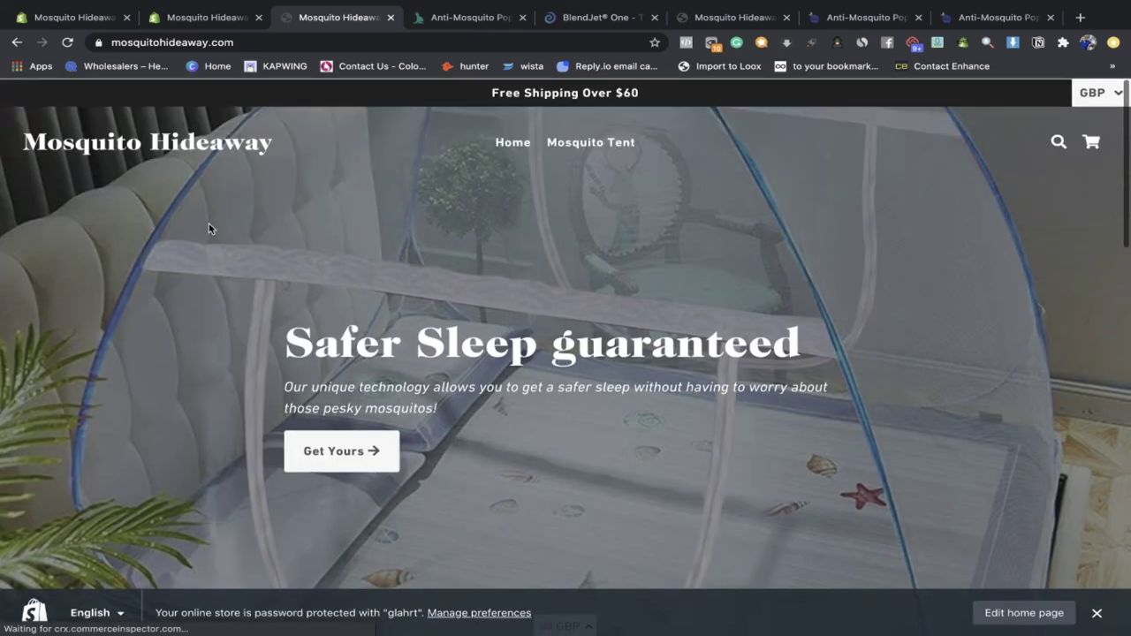
scroll(209, 228, down, 2)
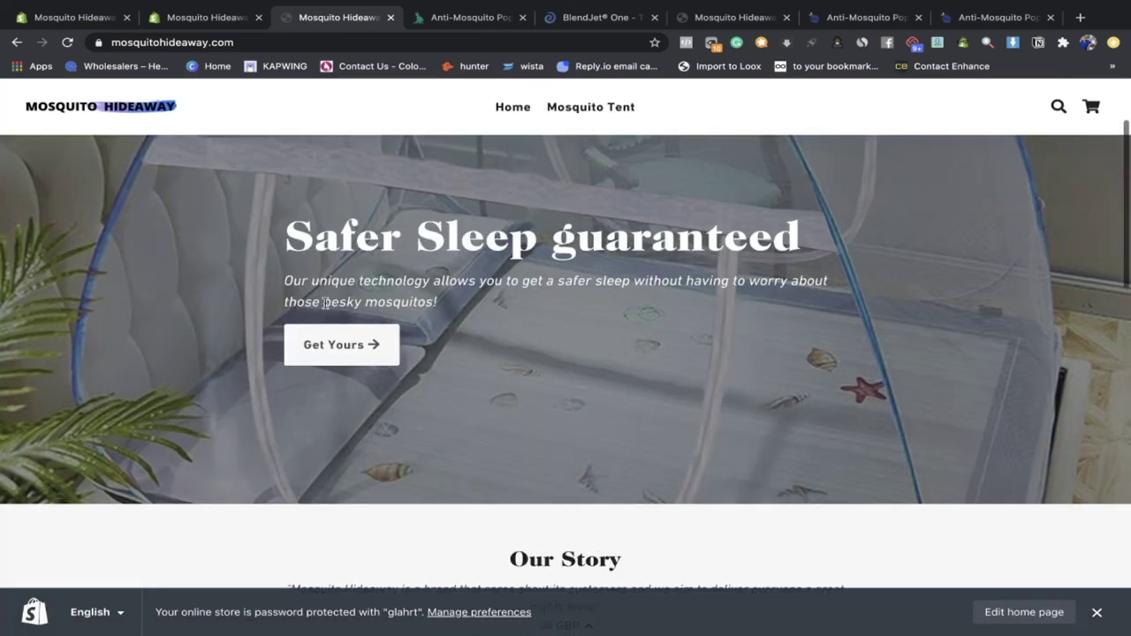
scroll(325, 303, up, 2)
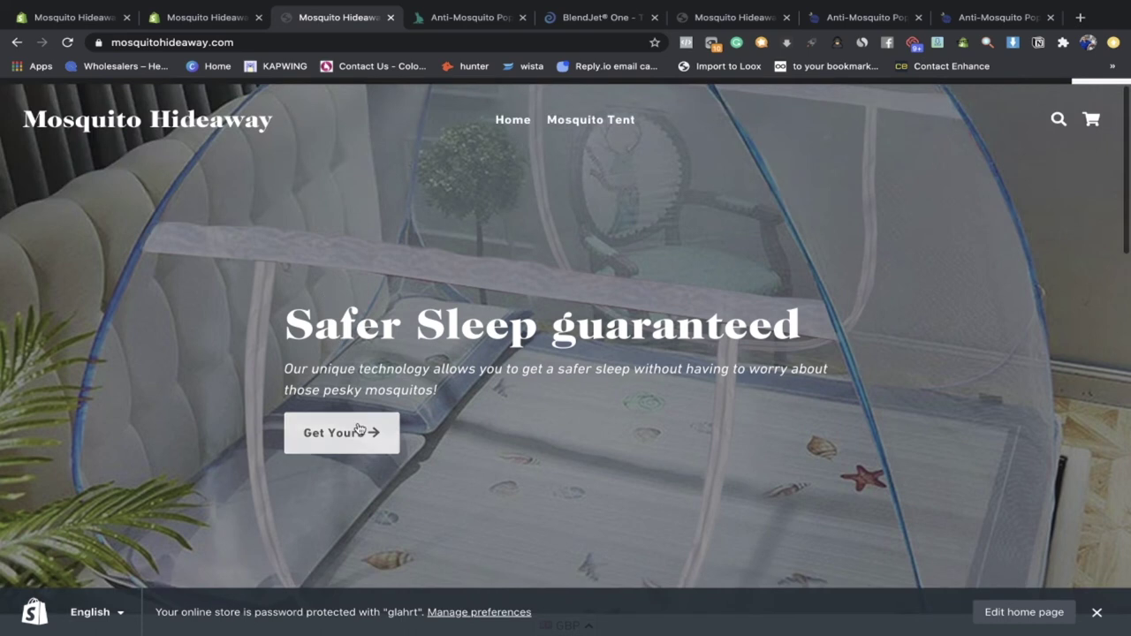
Step: Open the tent page from the homepage banner, select its address, and return to the admin
click(358, 429)
double_click(315, 42)
click(314, 42)
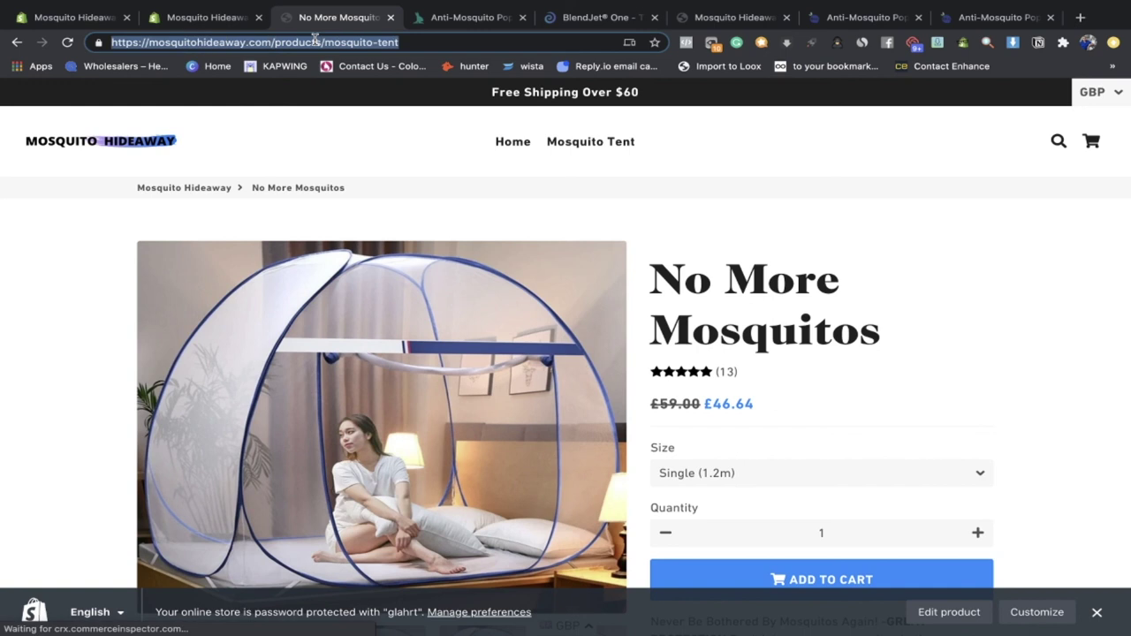
click(211, 26)
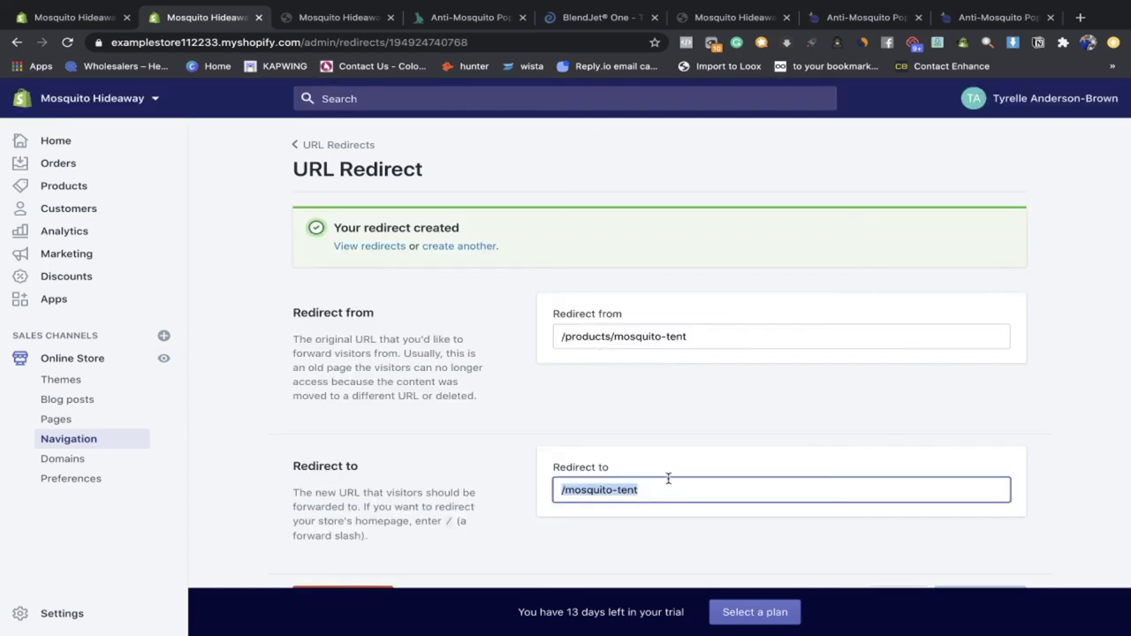
Step: Save and review the /products/mosquito-tent to /mosquito-tent redirect, then return to admin Home
click(667, 485)
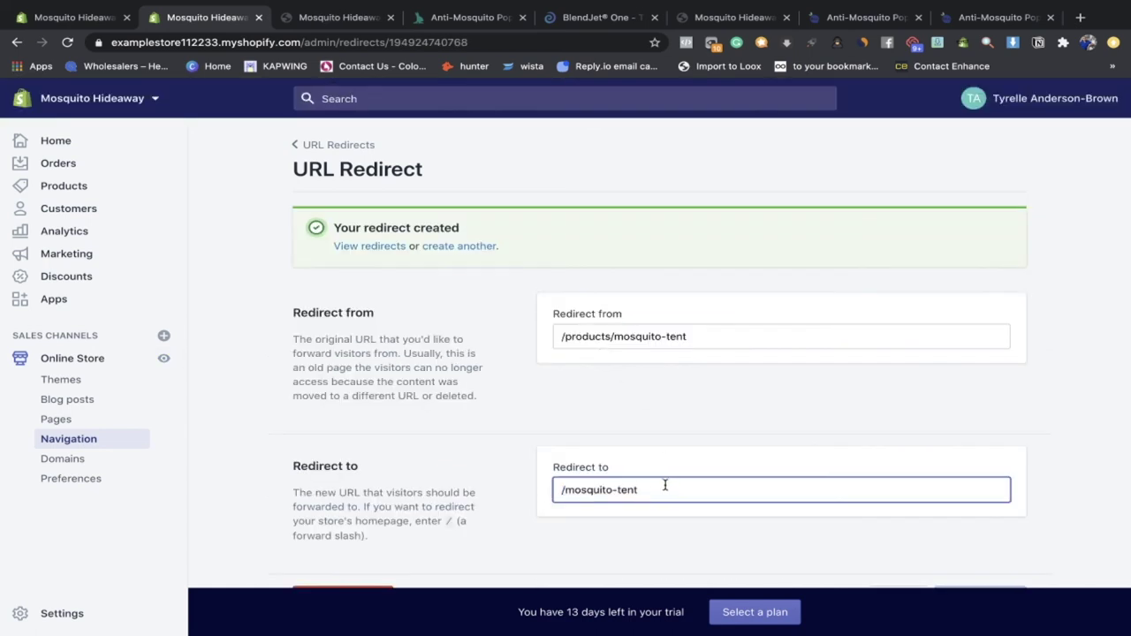
scroll(572, 492, down, 2)
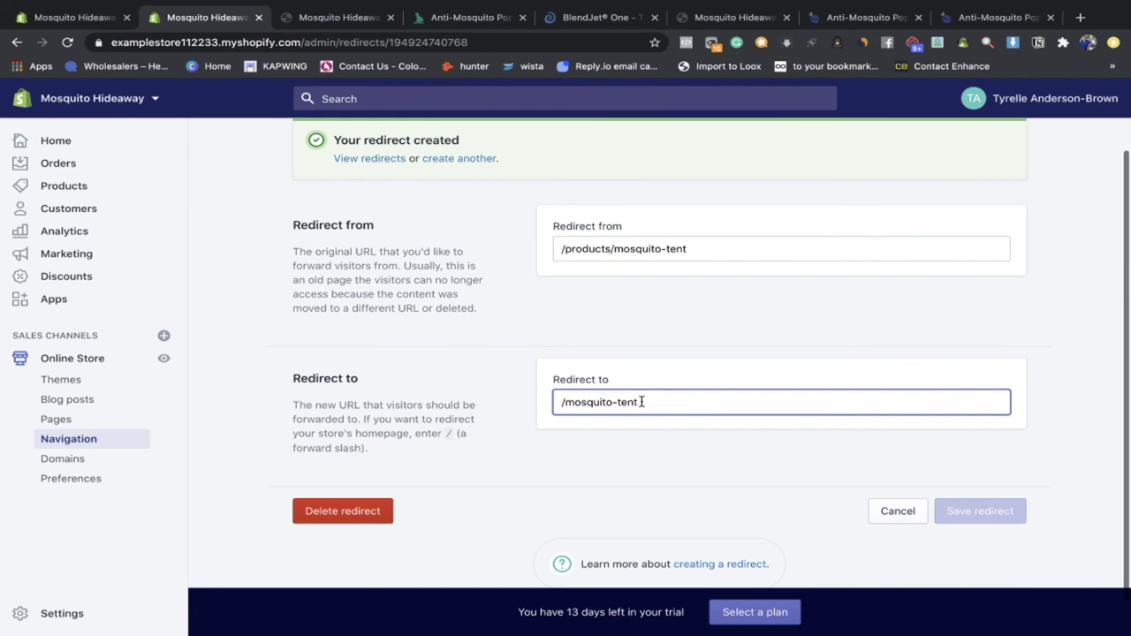
drag(641, 402, 507, 404)
click(641, 348)
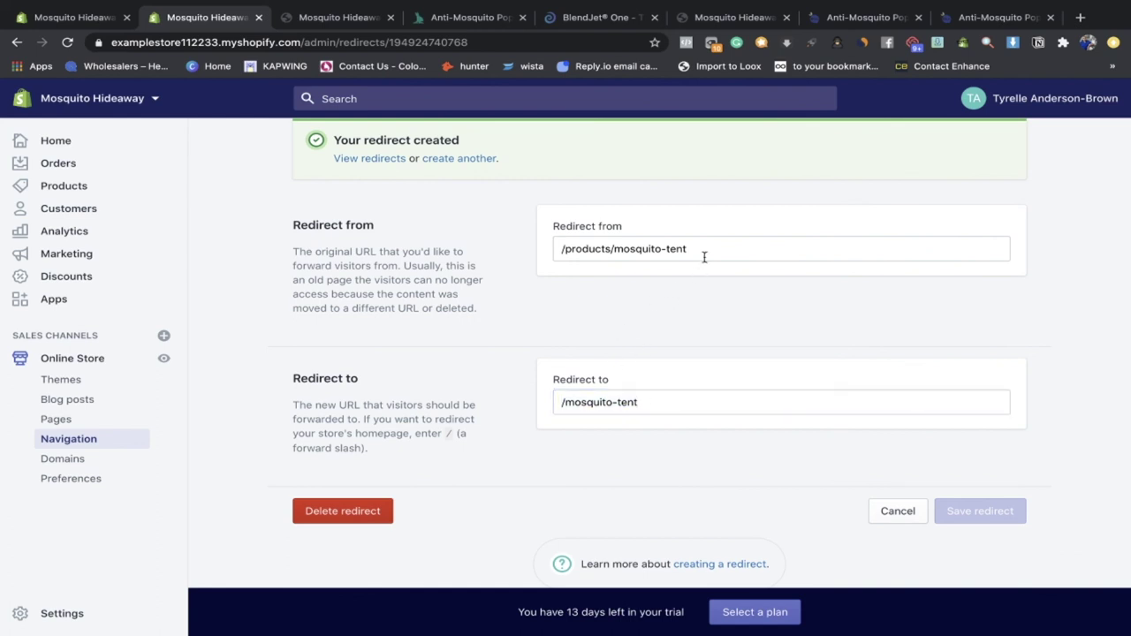
drag(705, 257, 517, 257)
drag(653, 405, 464, 386)
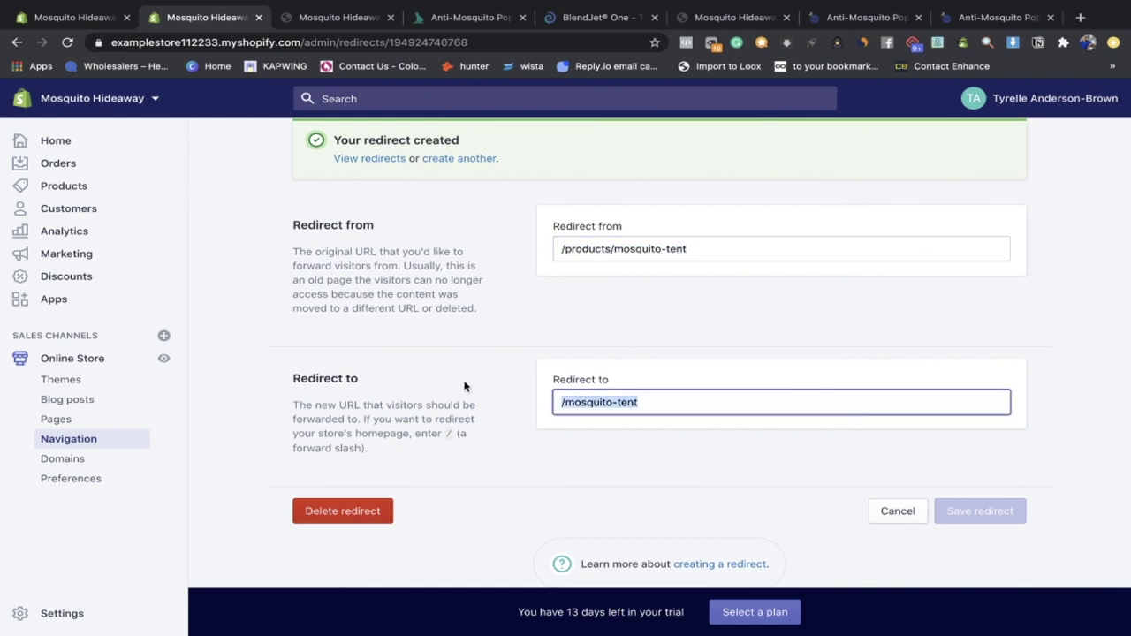
scroll(506, 474, up, 2)
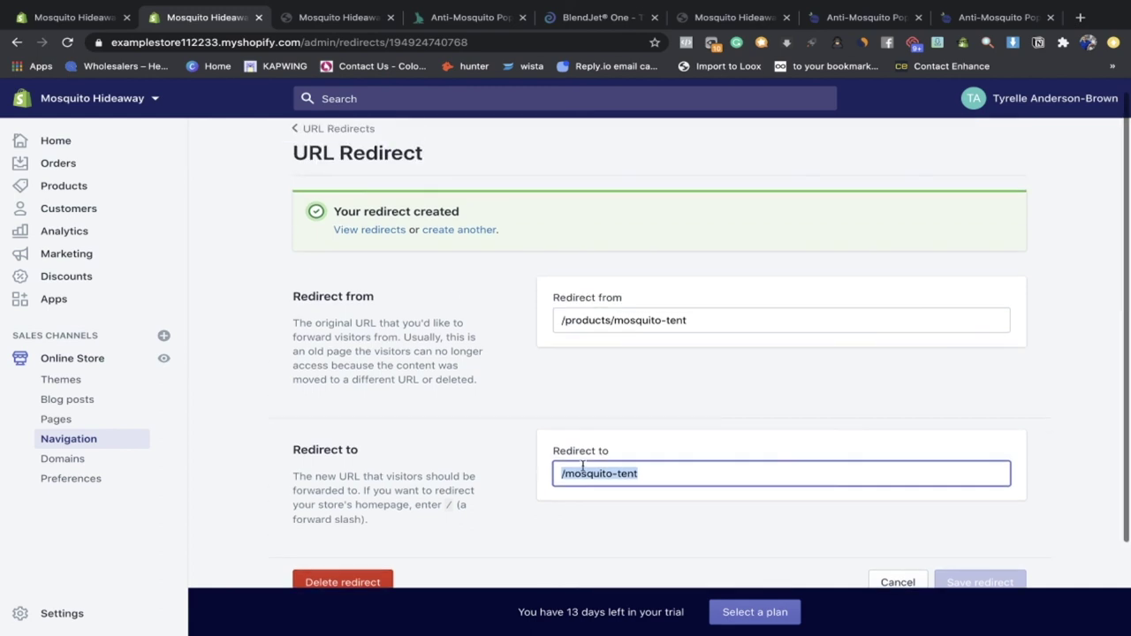
click(57, 142)
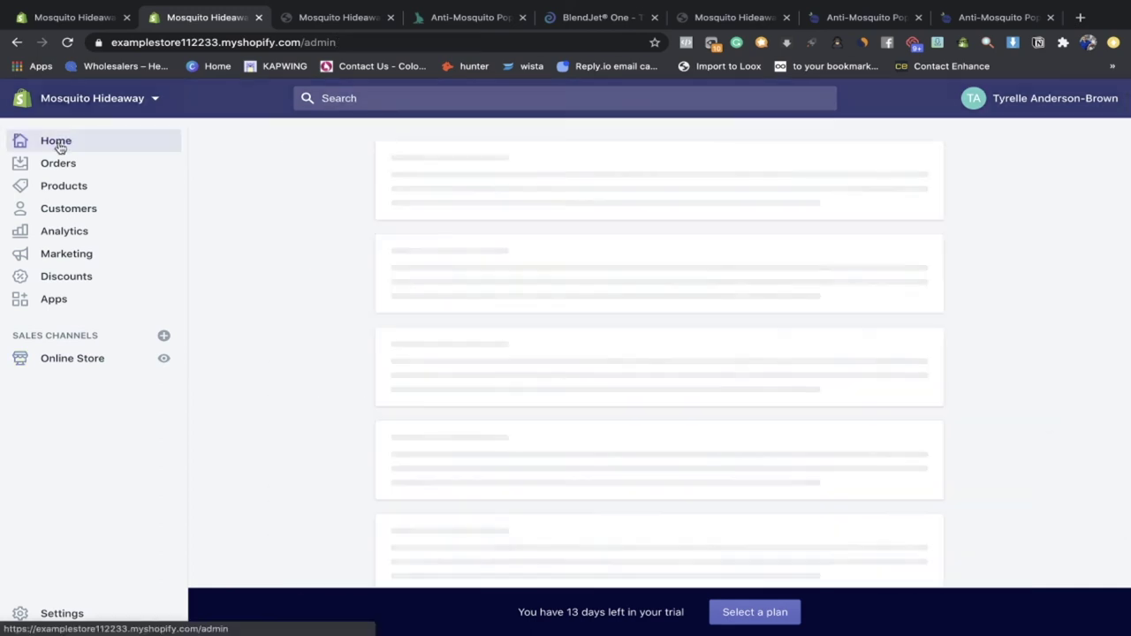